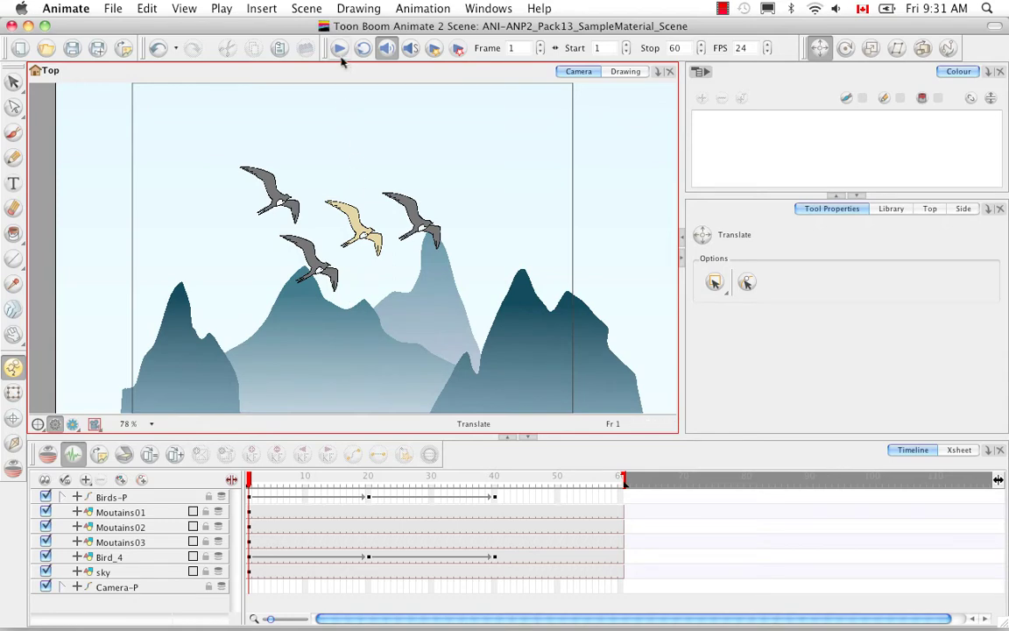
# Play the animation of both bird groups, hide the Bird_4 layer, and return to frame 1.
pyautogui.press('Return')
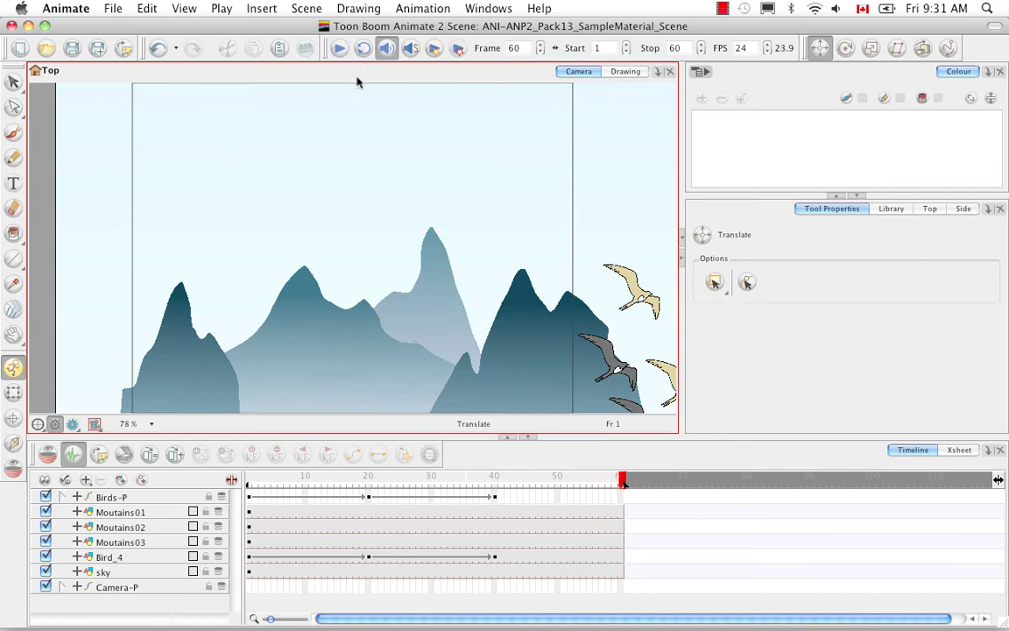
pyautogui.click(46, 556)
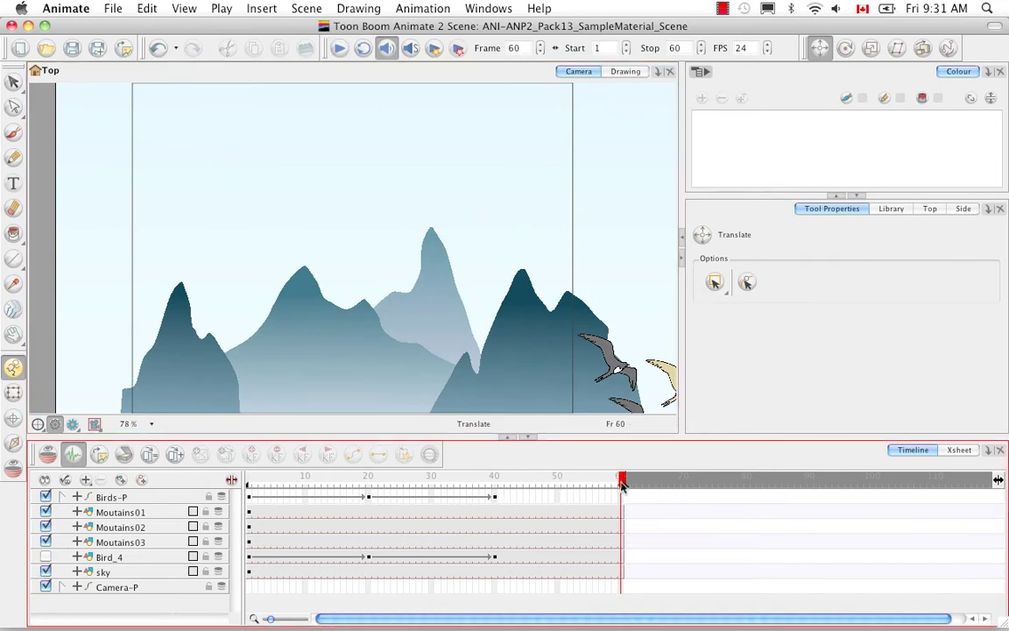
pyautogui.moveTo(613, 477); pyautogui.dragTo(206, 487)
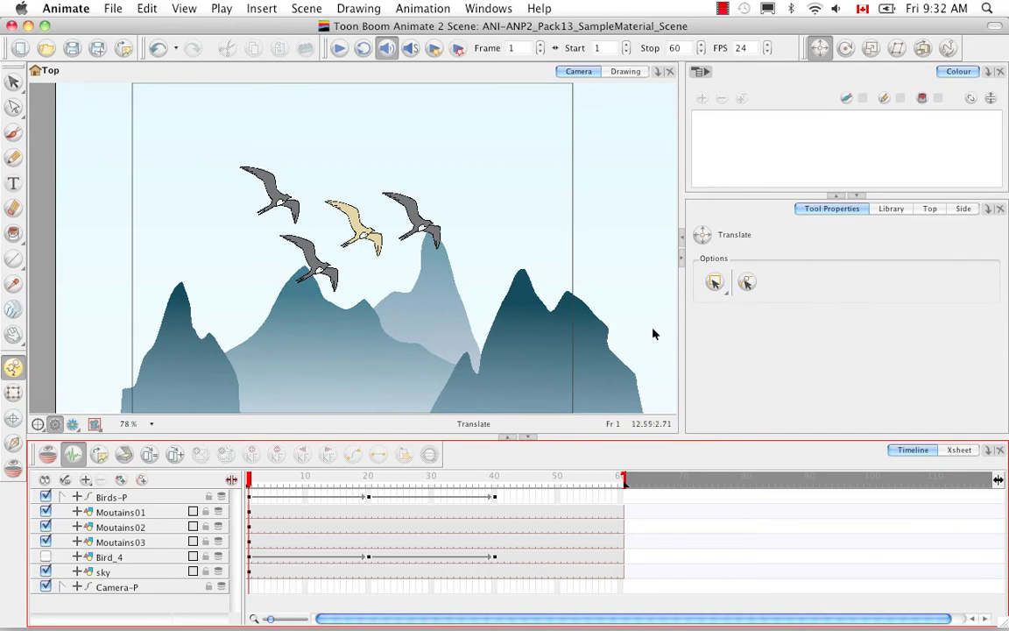
# Hide Birds-P, show Bird_4, and scrub through its motion to frame 14 before returning to frame 1.
pyautogui.click(46, 496)
pyautogui.click(45, 556)
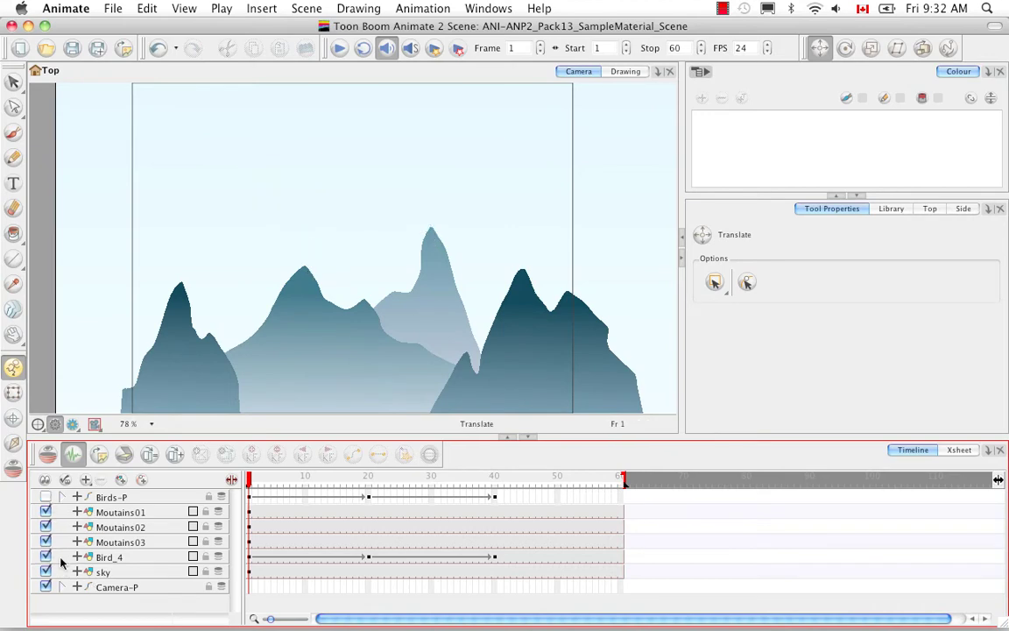
pyautogui.click(268, 478)
pyautogui.moveTo(268, 478); pyautogui.dragTo(330, 478)
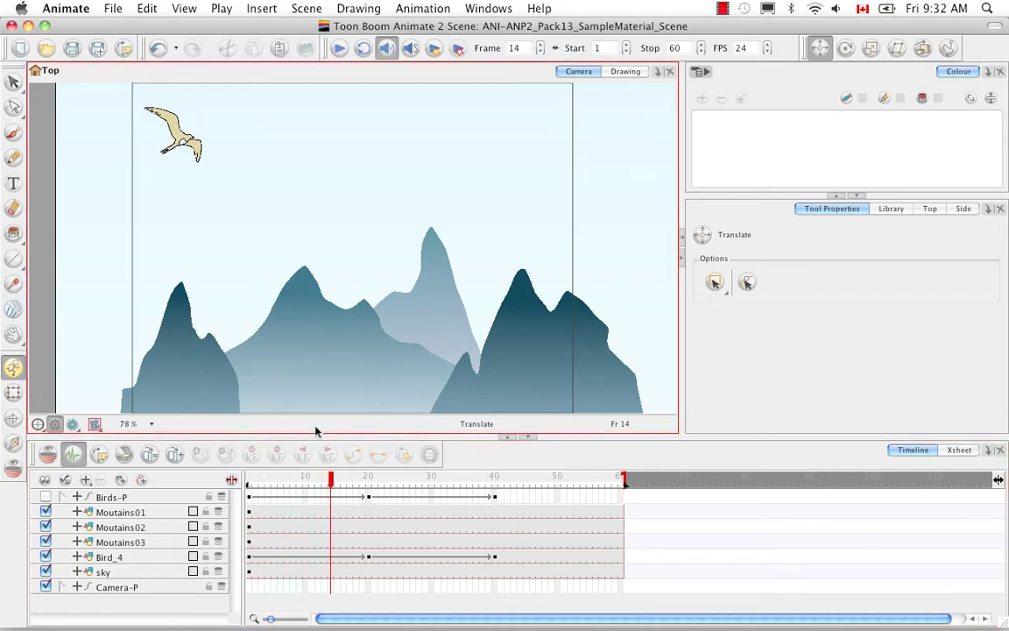
pyautogui.press('1')
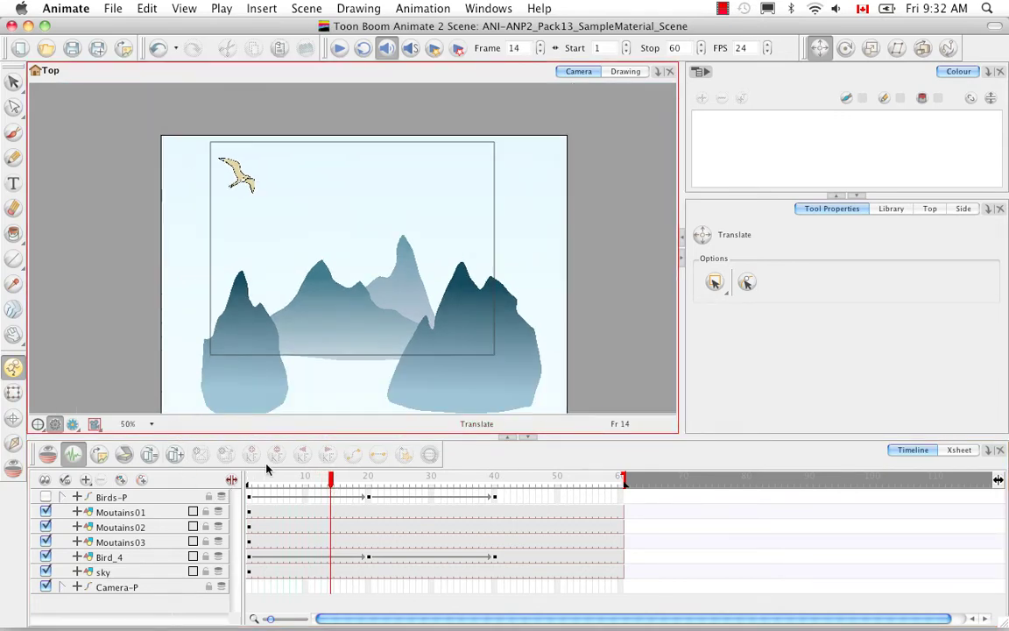
pyautogui.moveTo(267, 472); pyautogui.dragTo(238, 513)
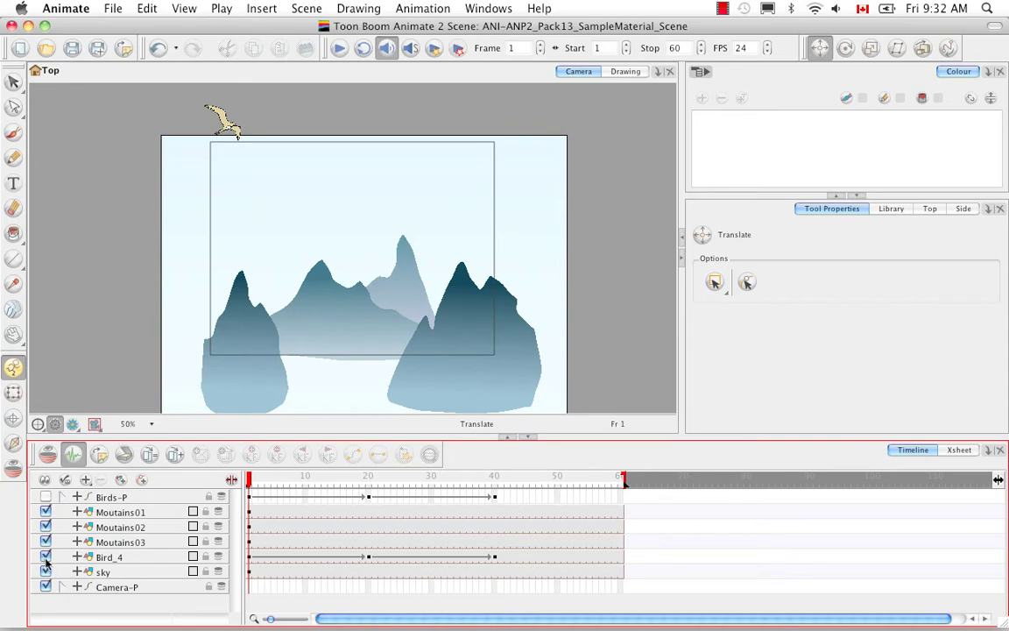
# Display the Birds-P peg and its child layers with Bird_4 hidden, and restore Bird_4 as the only visible bird layer.
pyautogui.click(46, 497)
pyautogui.click(76, 497)
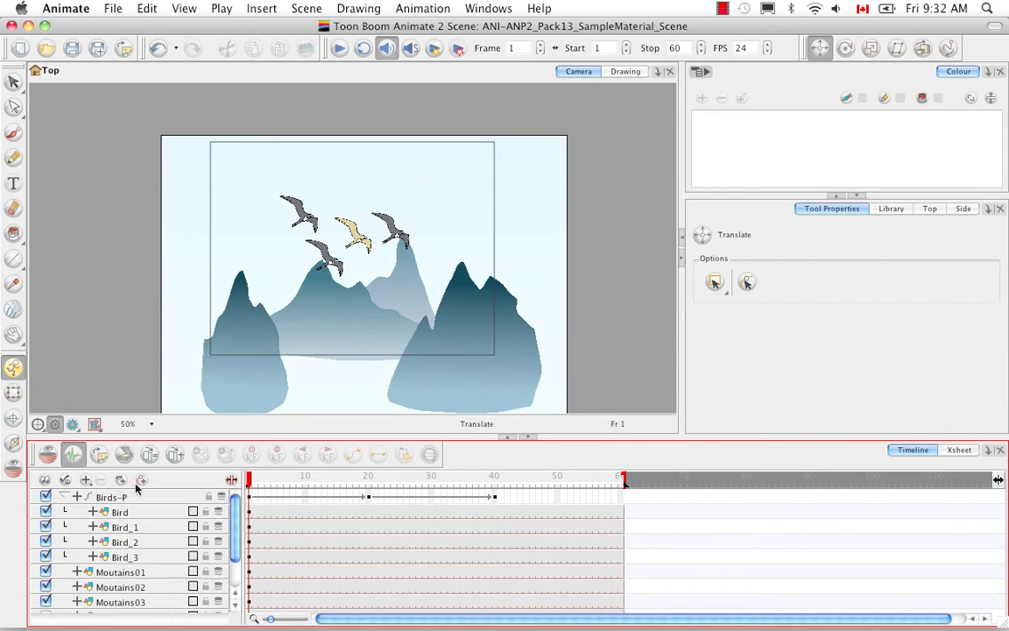
pyautogui.click(70, 496)
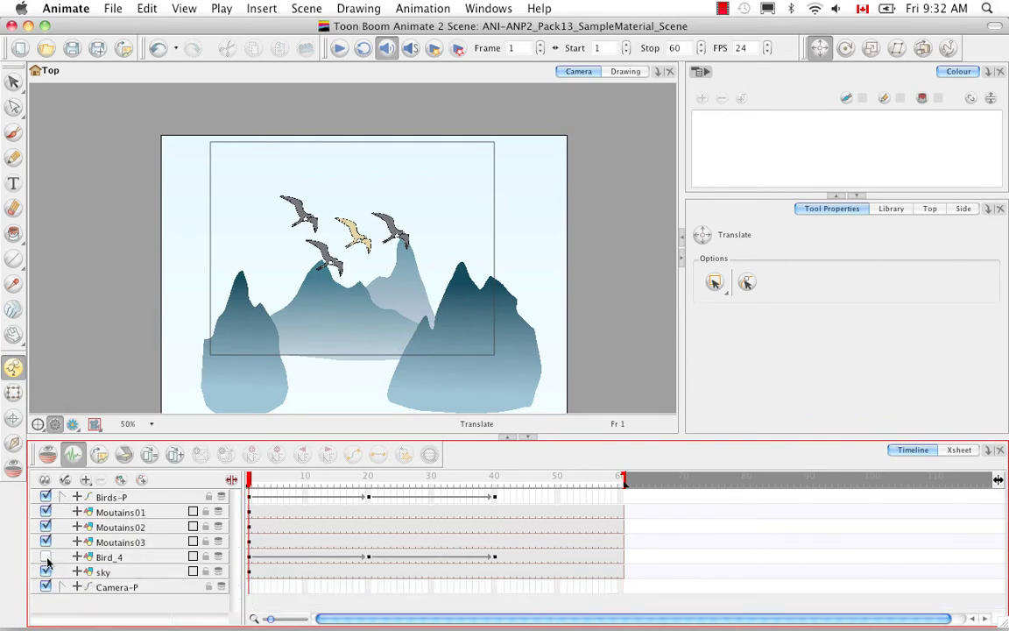
pyautogui.click(46, 556)
pyautogui.click(45, 496)
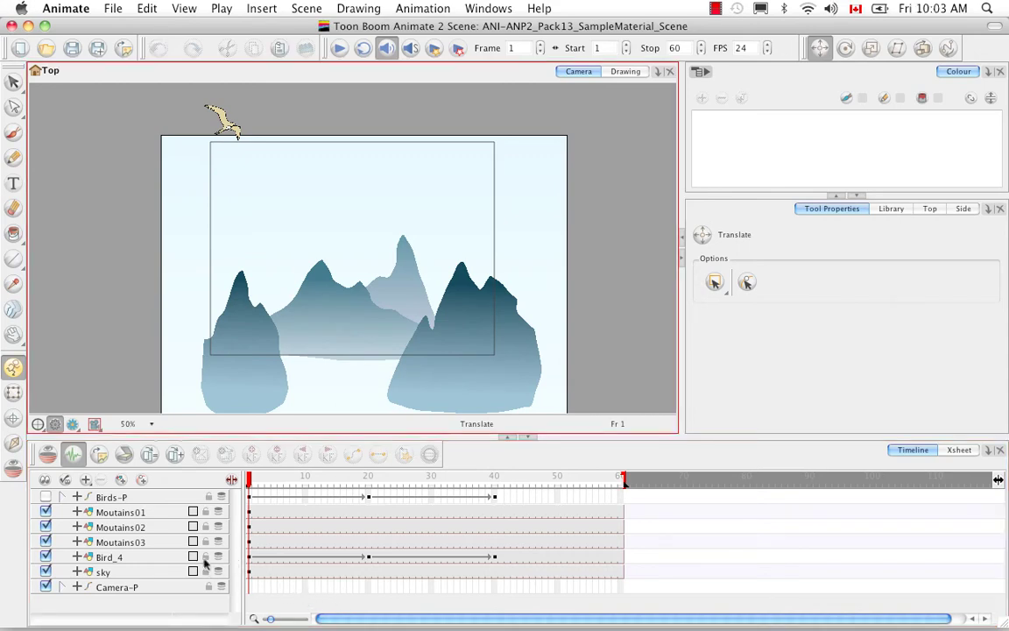
# Expand the hidden Birds-P peg, briefly show its Bird child layer, and hide and collapse the group again.
pyautogui.click(65, 497)
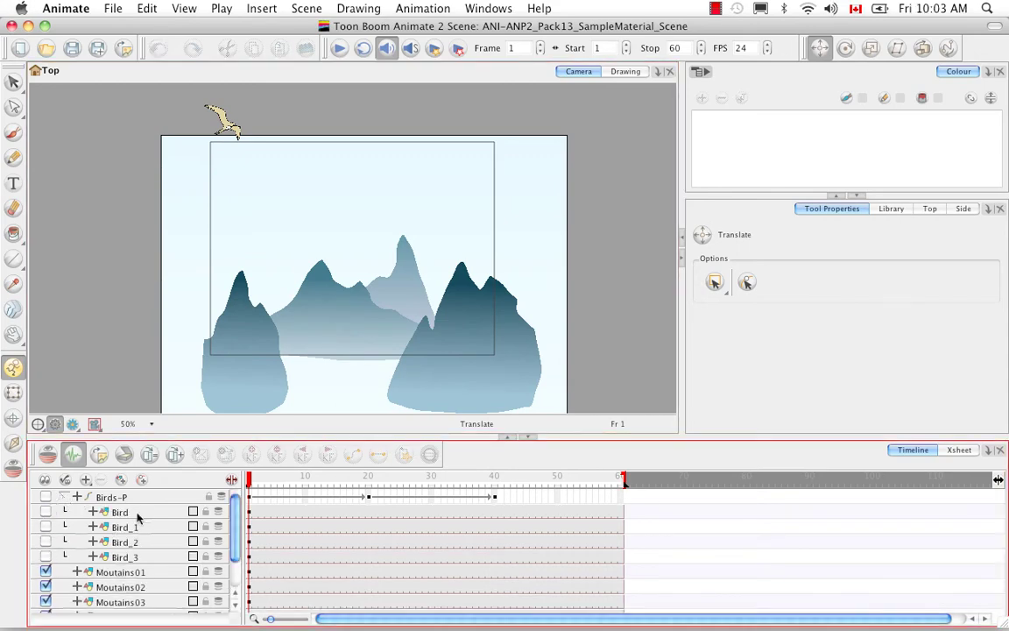
pyautogui.click(46, 512)
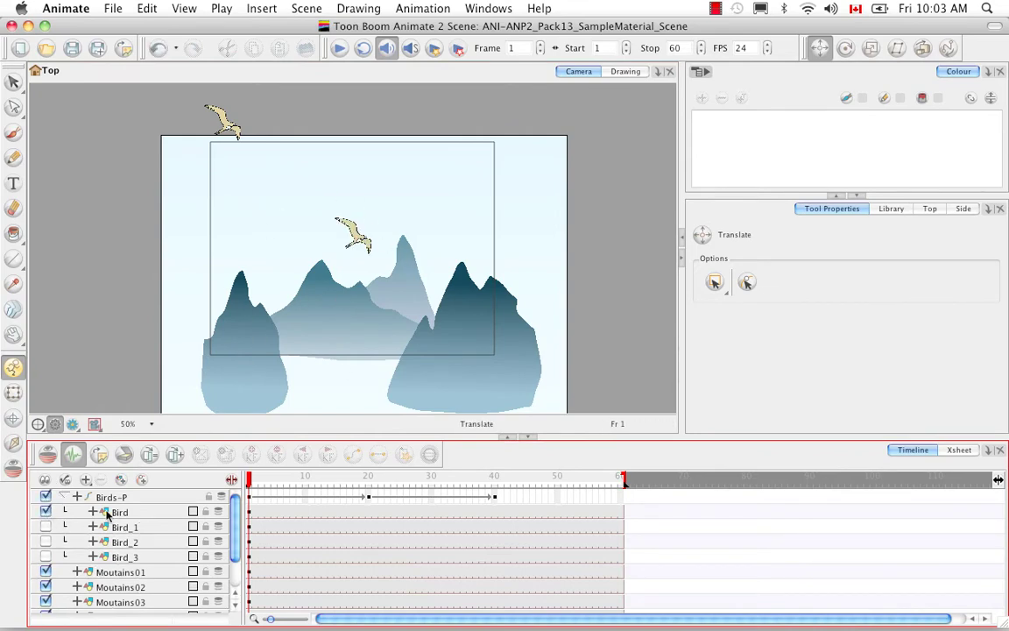
pyautogui.click(45, 512)
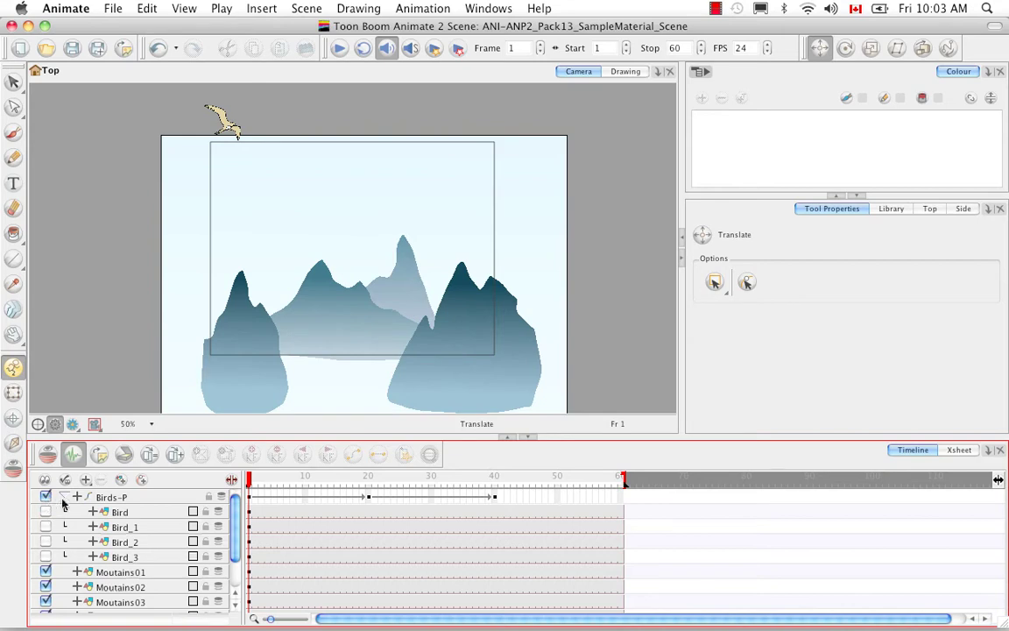
pyautogui.click(63, 496)
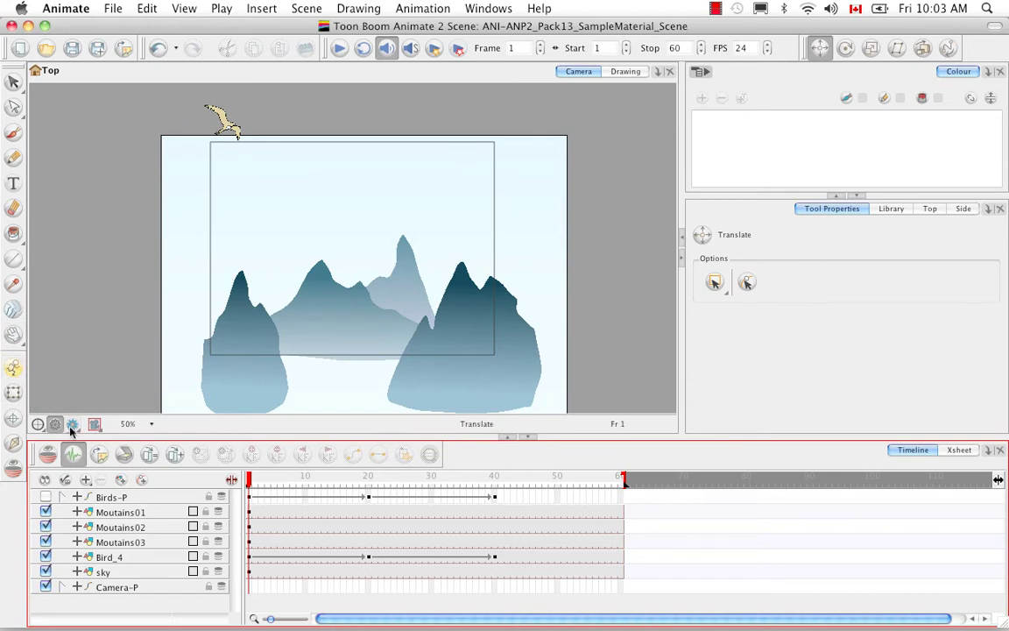
# Show the timeline's data view and expand the transformation parameters of Birds-P.
pyautogui.click(13, 367)
pyautogui.click(231, 480)
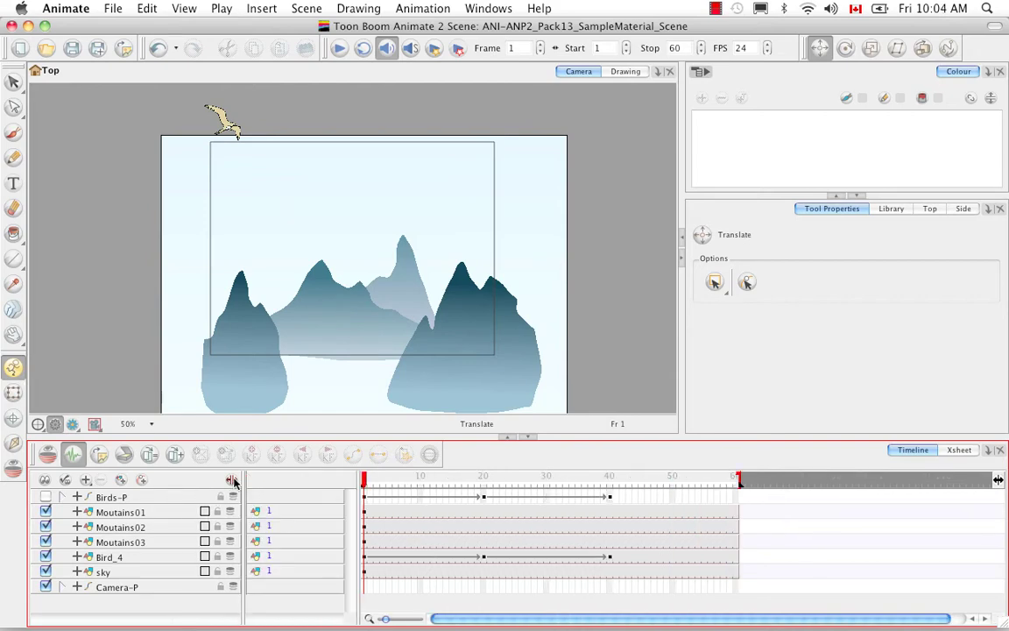
pyautogui.click(63, 497)
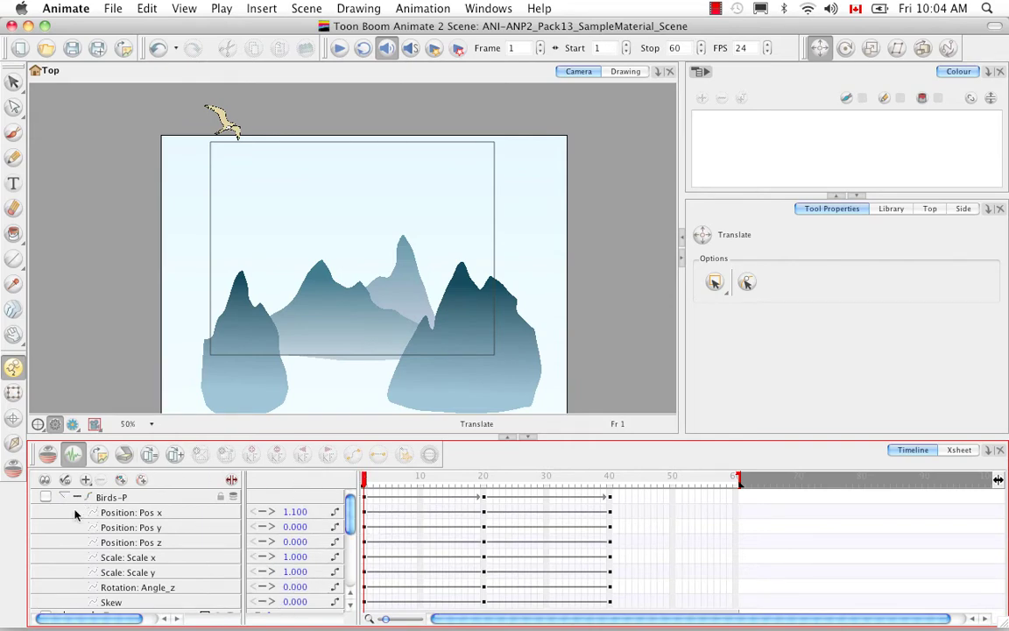
# Compare the keyframes of Bird_4 with those of Birds-P, selecting the Birds-P Pos x, Pos y and Pos z keyframes at frame 20.
pyautogui.moveTo(348, 523); pyautogui.dragTo(349, 575)
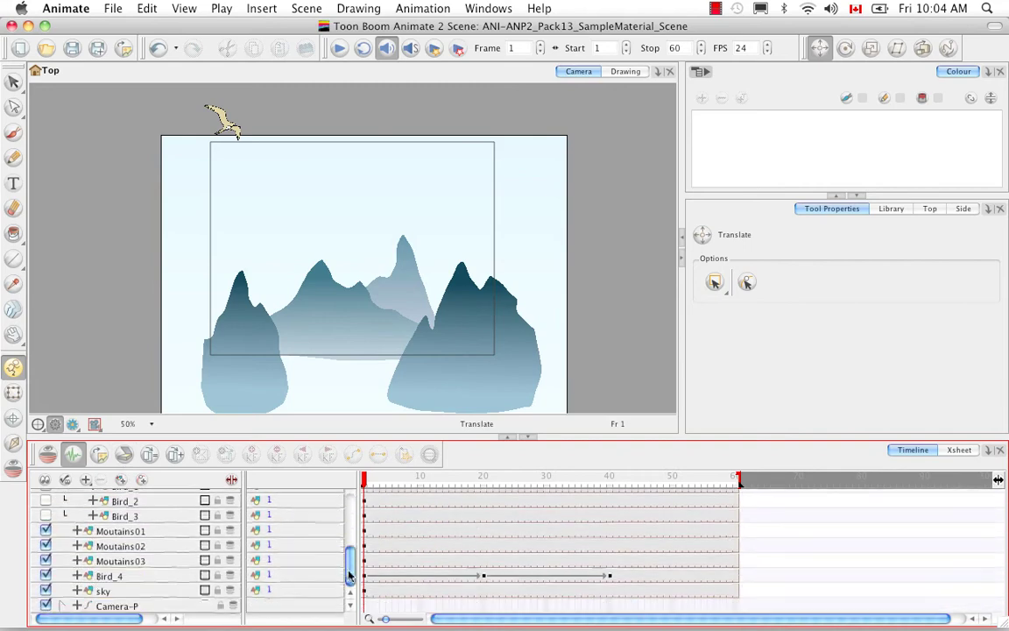
pyautogui.click(167, 575)
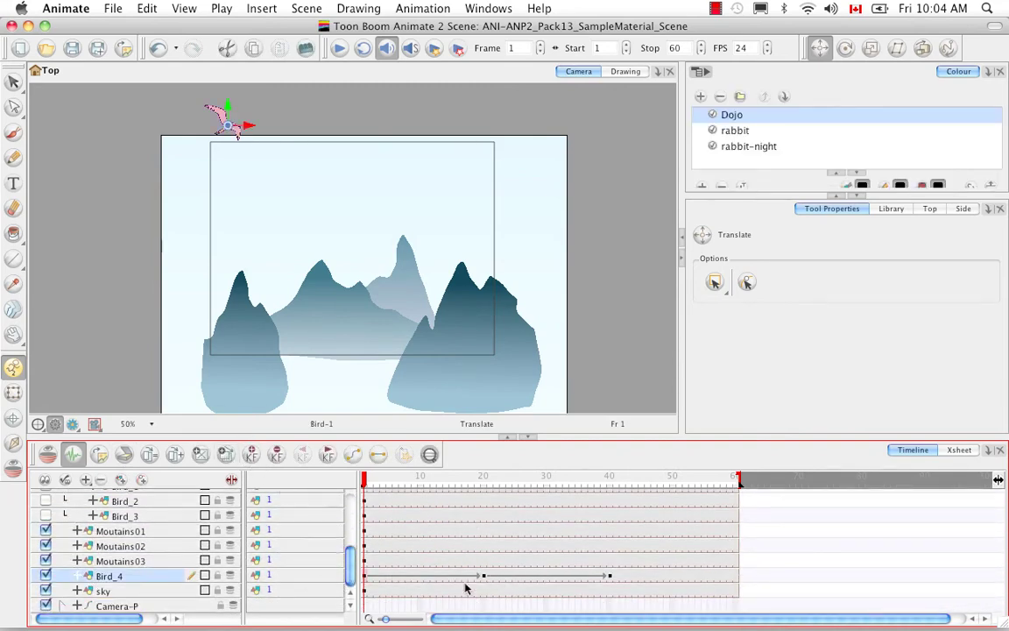
pyautogui.scroll(1, 349, 525)
pyautogui.scroll(5, 349, 525)
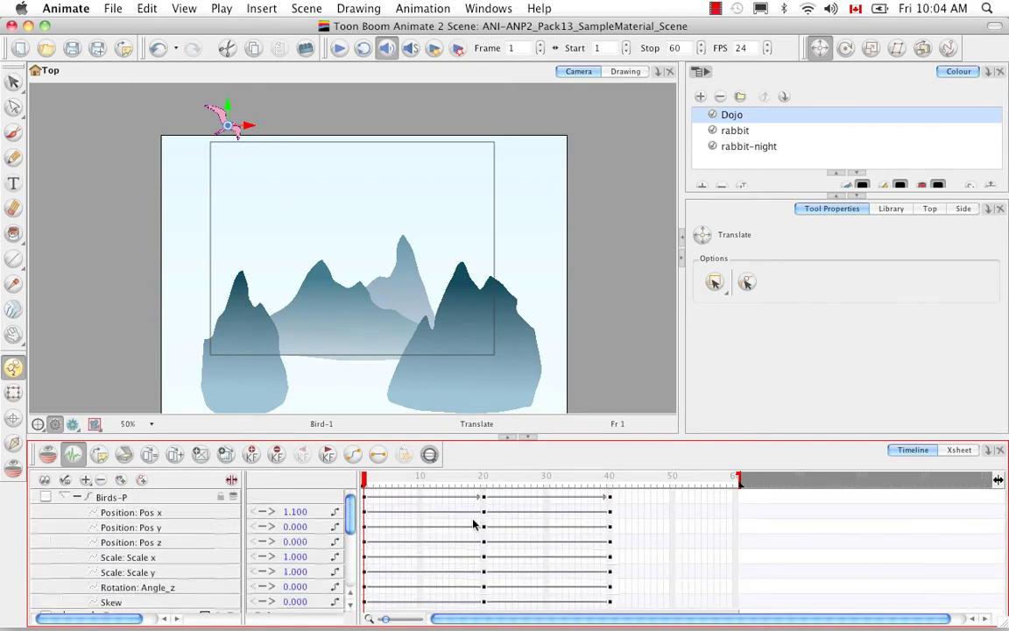
pyautogui.moveTo(483, 511); pyautogui.dragTo(484, 541)
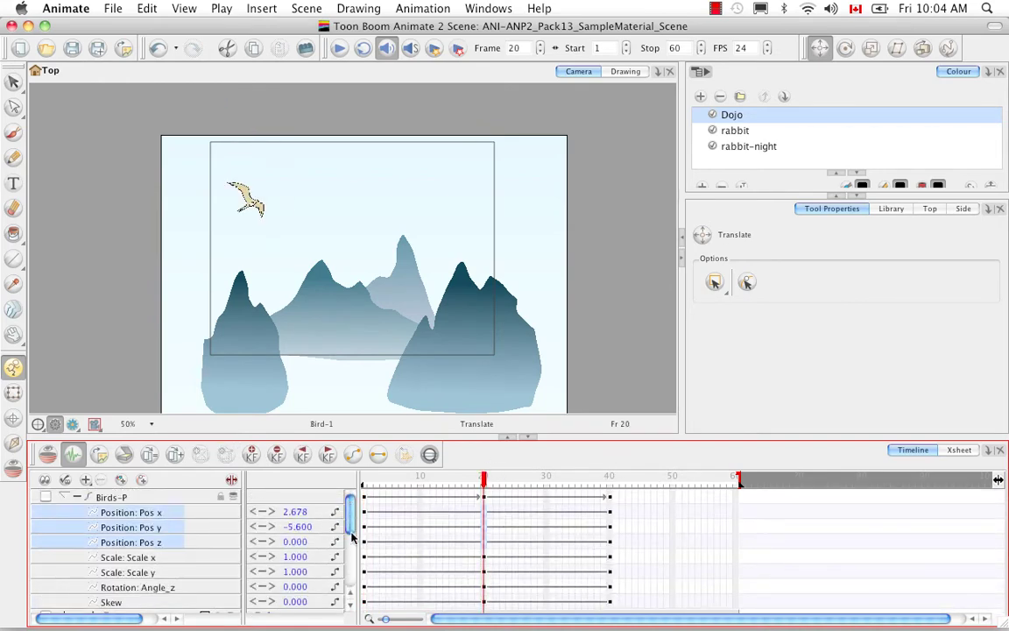
# Select the Bird_4 drawing layer and expand its transformation parameters.
pyautogui.scroll(-10, 348, 551)
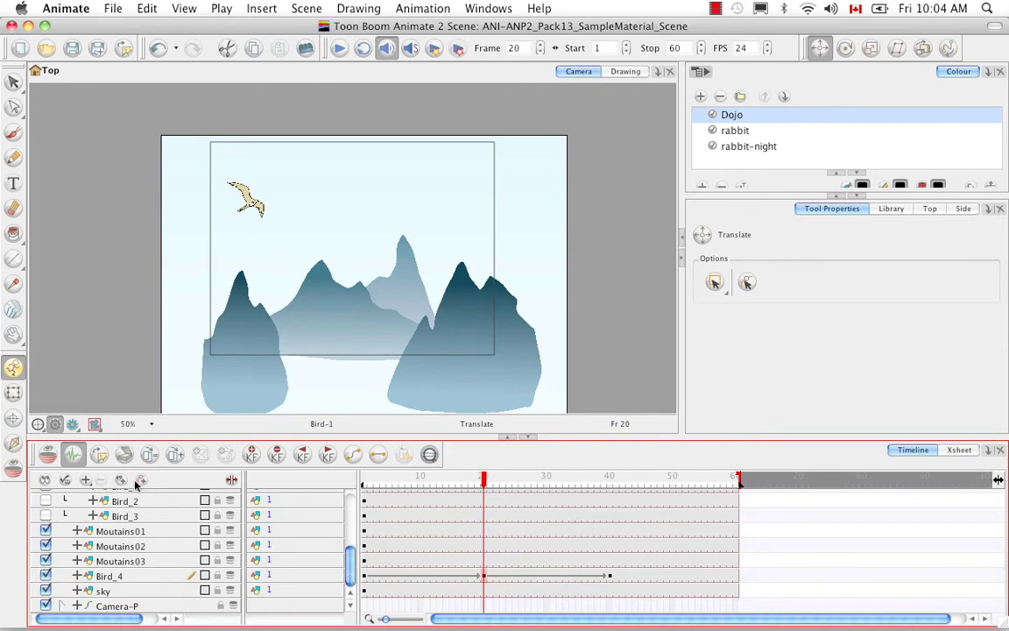
pyautogui.click(161, 582)
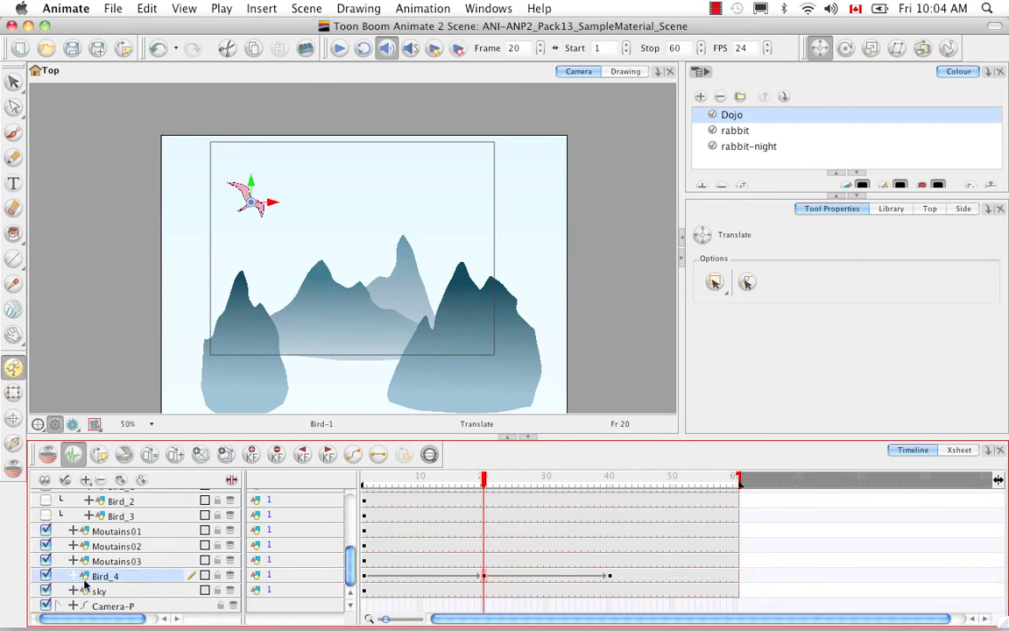
pyautogui.click(77, 575)
pyautogui.scroll(-3, 351, 547)
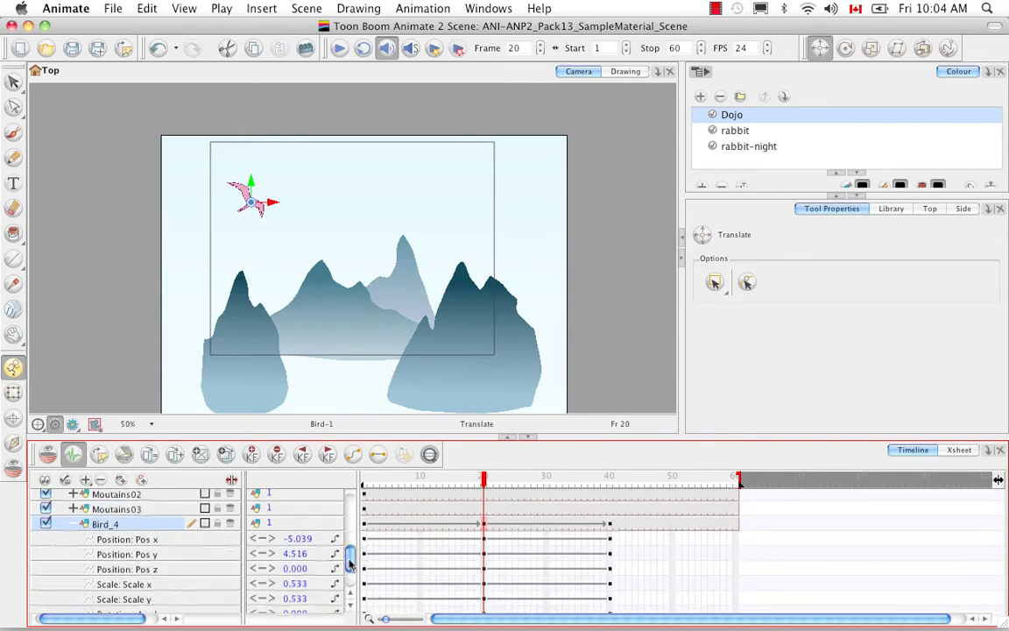
# Examine Bird_4's Pos x curve in the Bezier Editor through its layer properties, and close both dialogs.
pyautogui.doubleClick(168, 515)
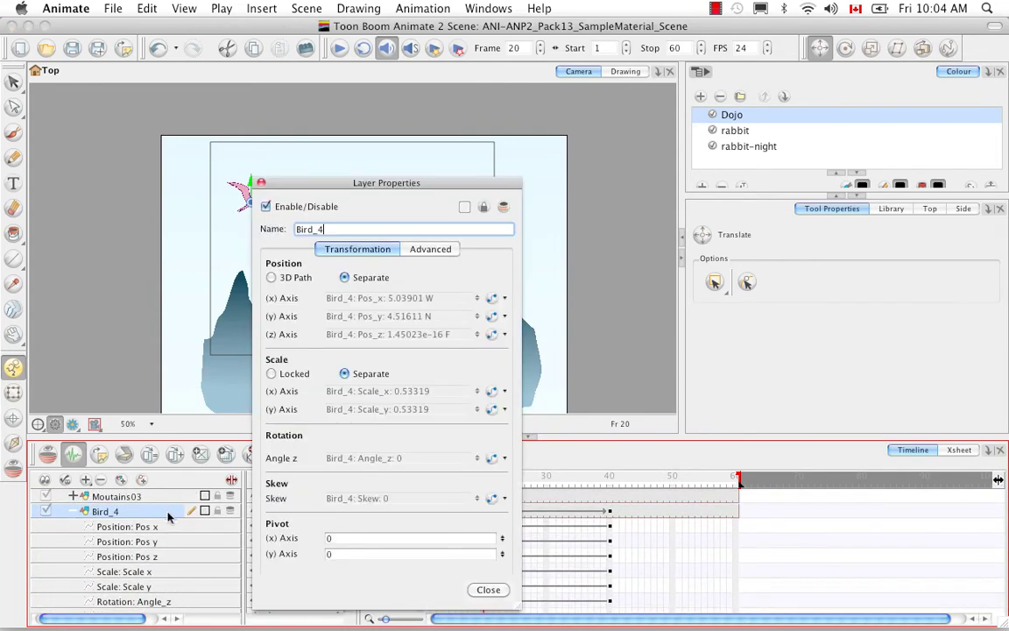
pyautogui.click(491, 298)
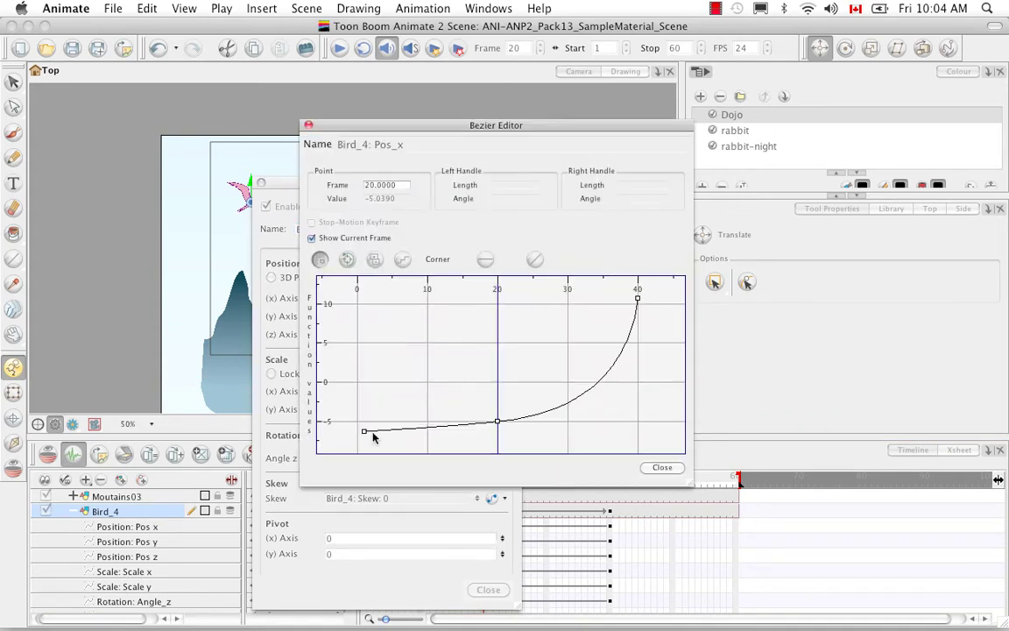
pyautogui.click(308, 125)
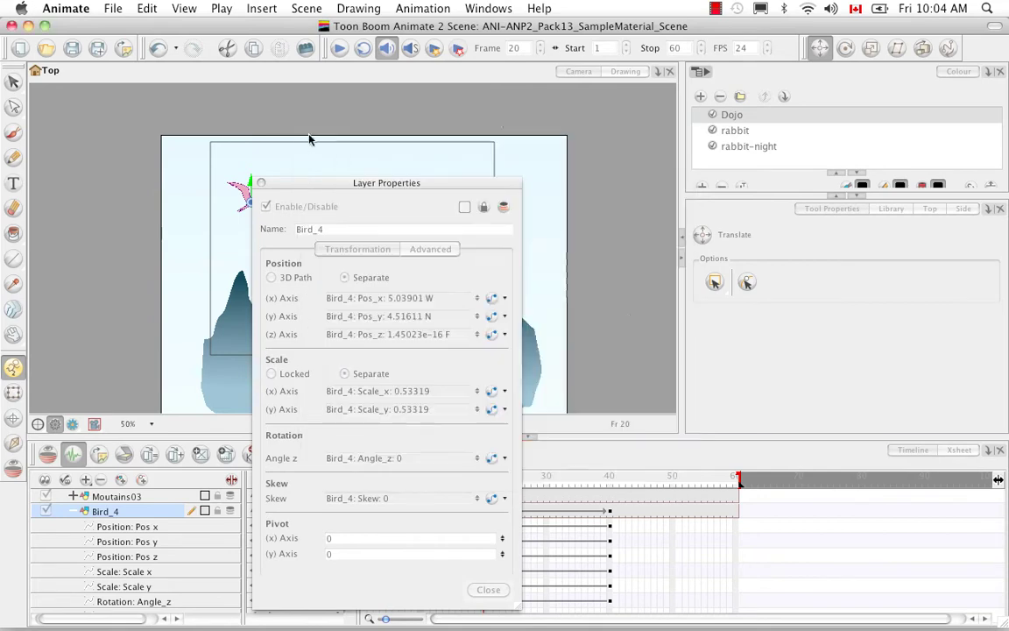
pyautogui.click(261, 182)
# Examine the Pos x curve of Birds-P in the Bezier Editor and close it.
pyautogui.moveTo(347, 559); pyautogui.dragTo(349, 504)
pyautogui.click(215, 513)
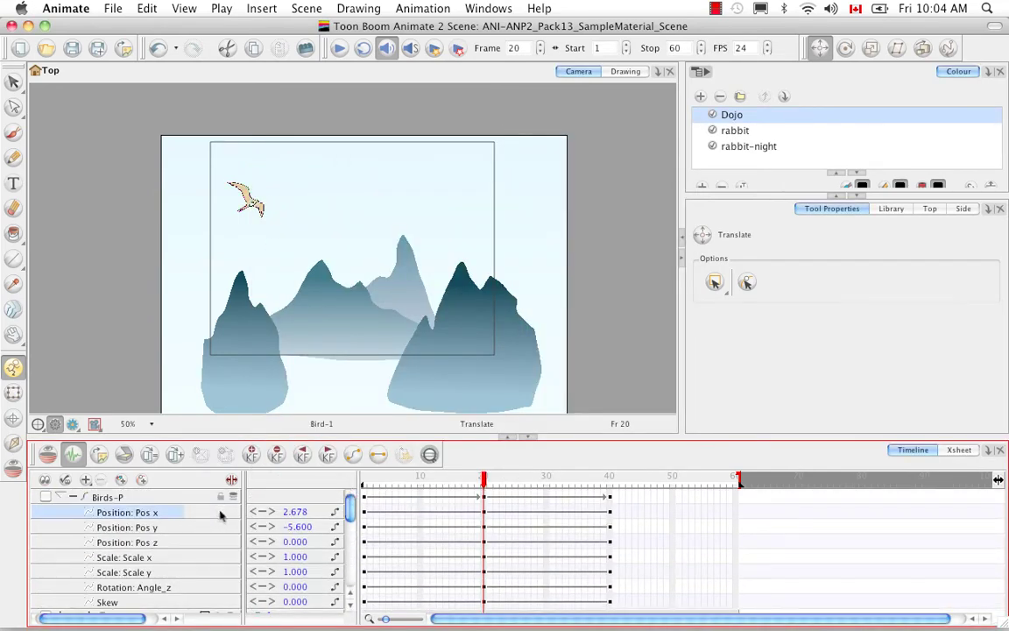
pyautogui.doubleClick(177, 515)
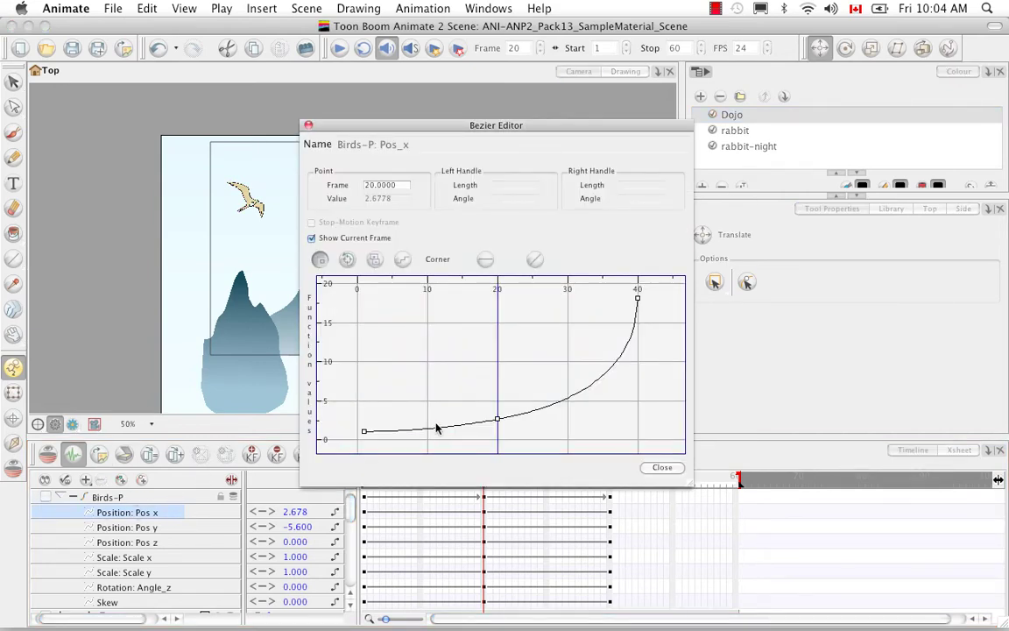
pyautogui.click(309, 125)
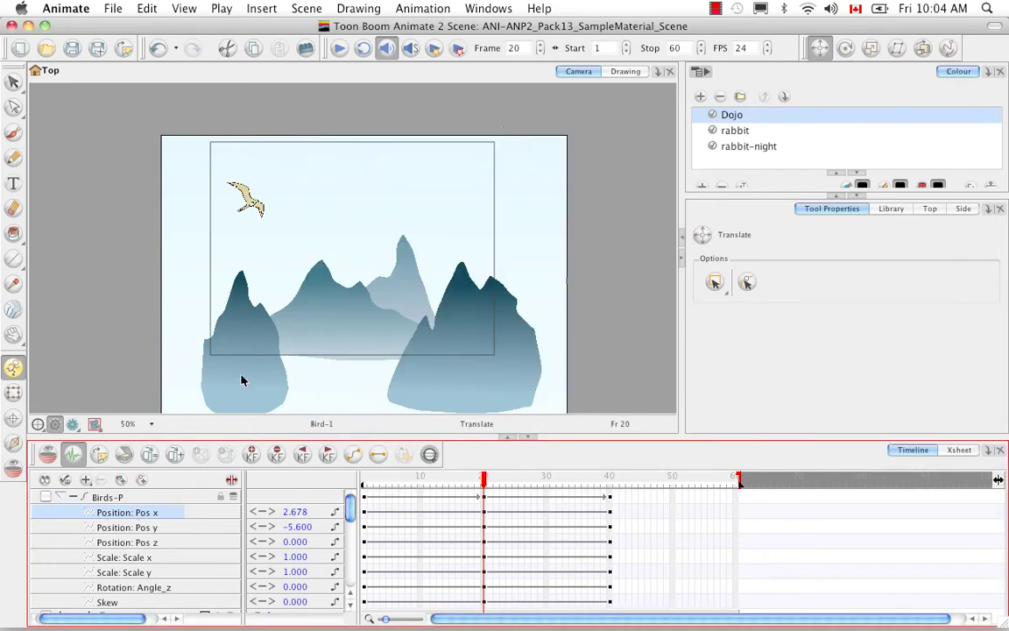
# Collapse Birds-P and Bird_4, hide the timeline's data view, and return to frame 1.
pyautogui.click(71, 497)
pyautogui.click(60, 497)
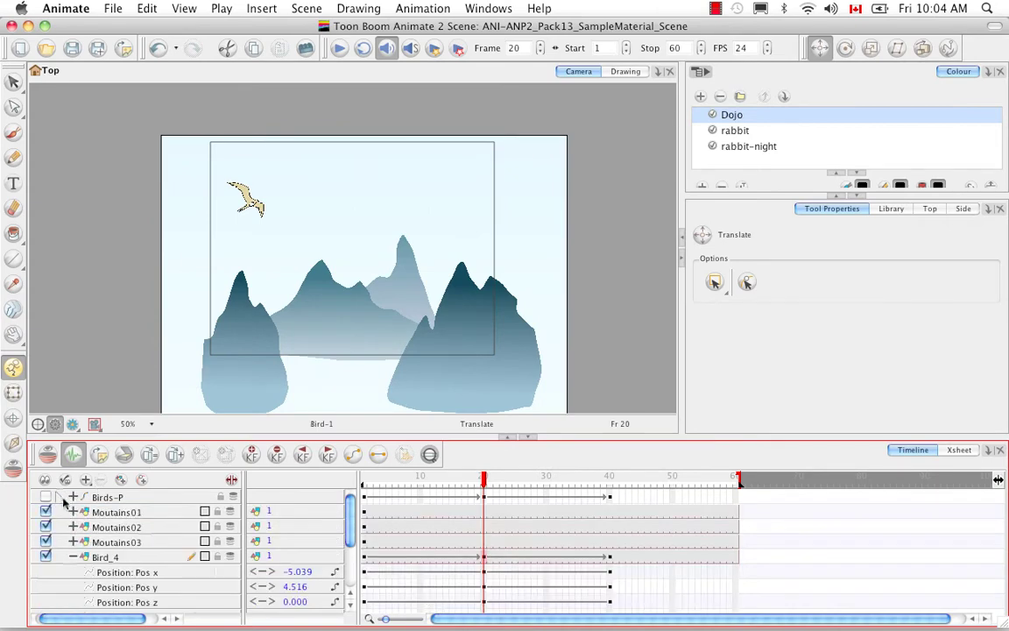
pyautogui.click(71, 557)
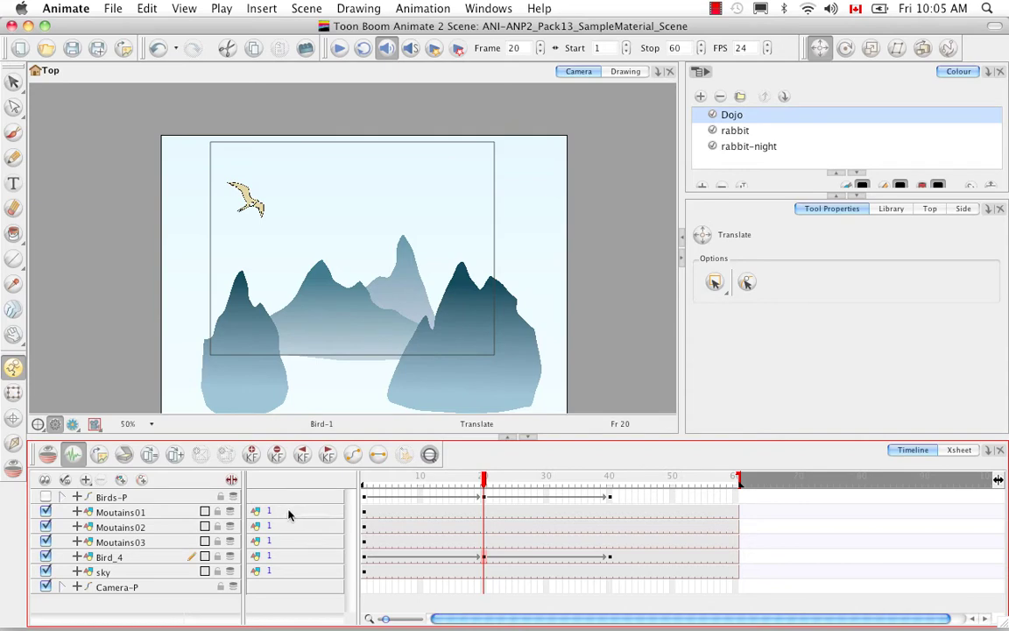
pyautogui.click(231, 480)
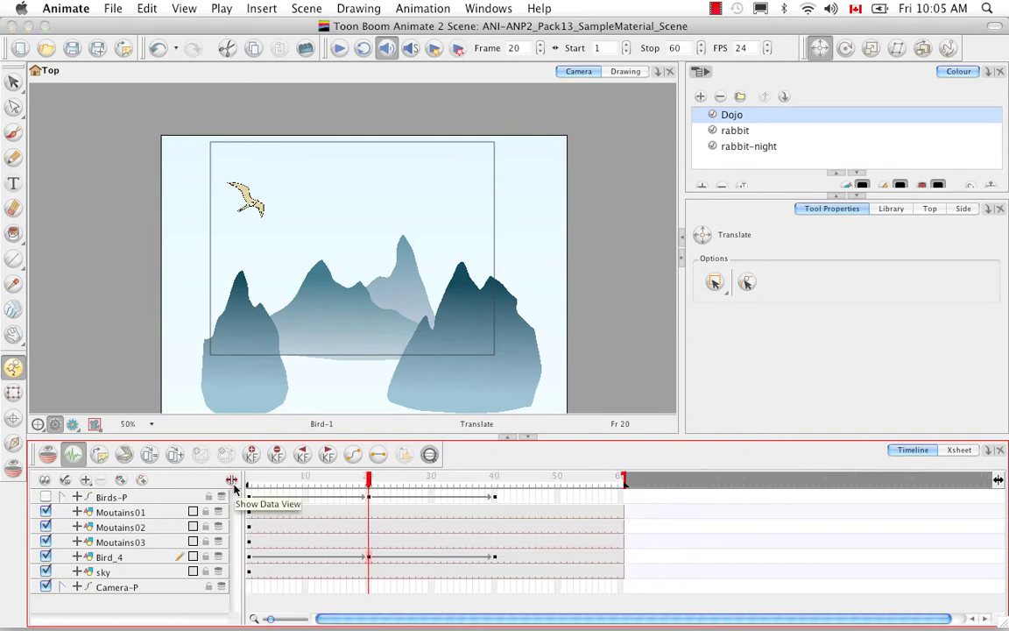
pyautogui.moveTo(379, 483); pyautogui.dragTo(248, 482)
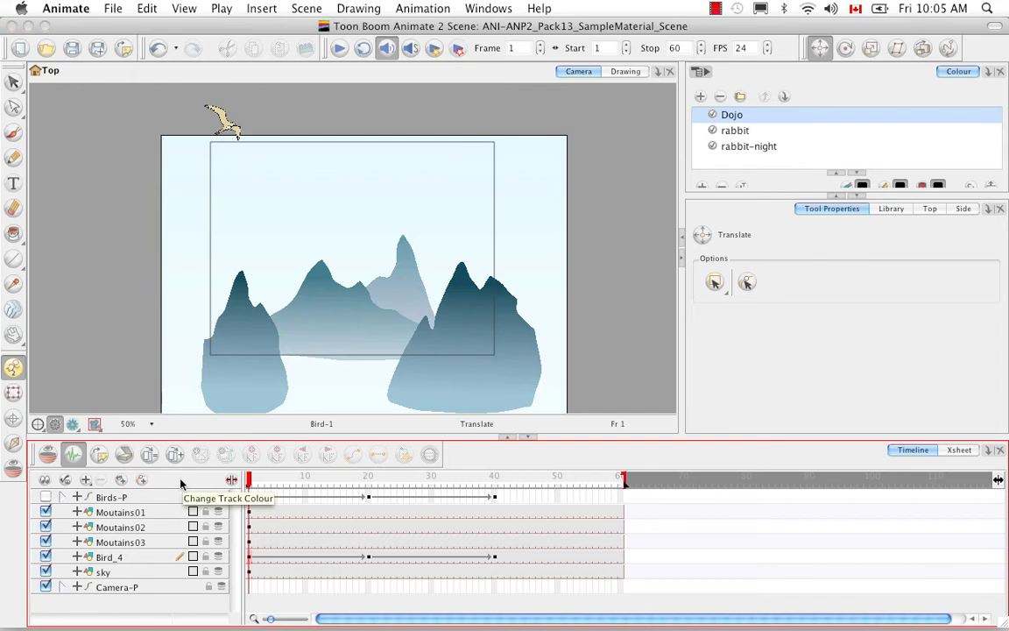
# Add a Motion-Blur effect layer to the timeline and attach the Bird_4 layer beneath it.
pyautogui.click(86, 480)
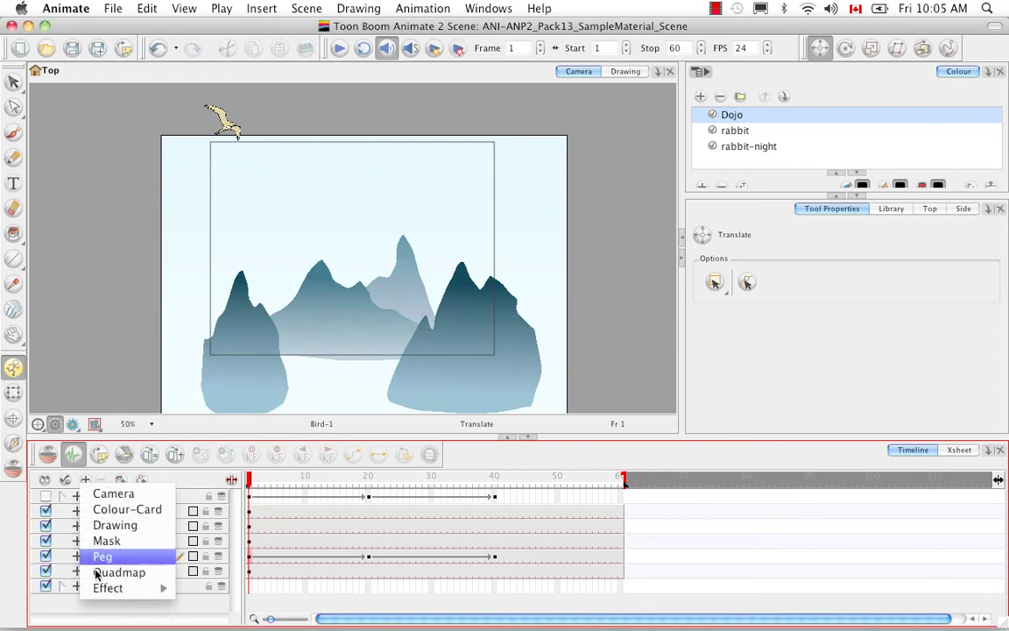
pyautogui.moveTo(97, 591)
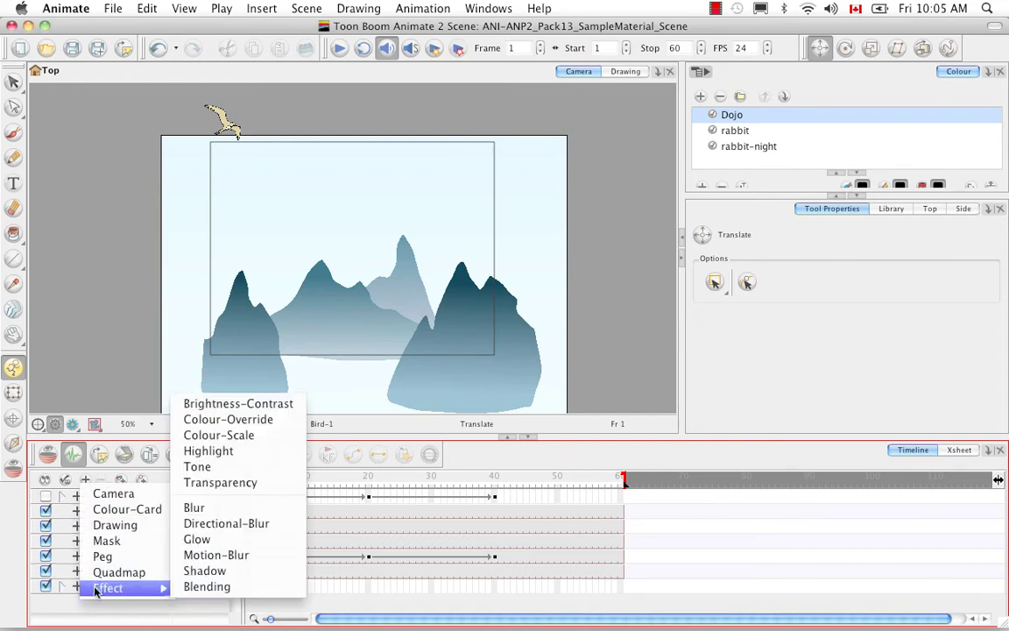
pyautogui.click(235, 554)
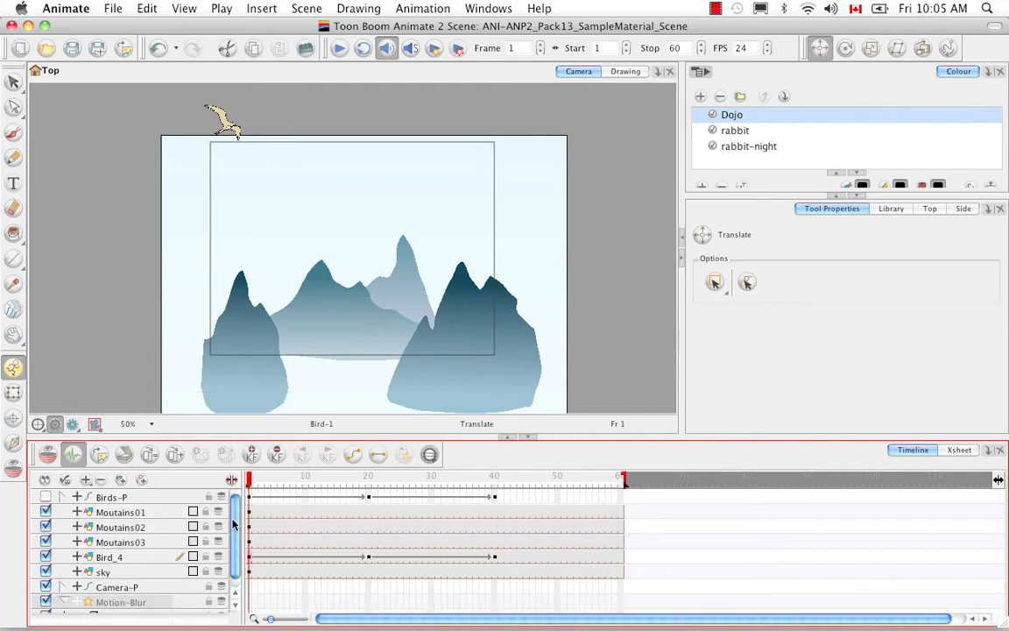
pyautogui.scroll(-1, 212, 480)
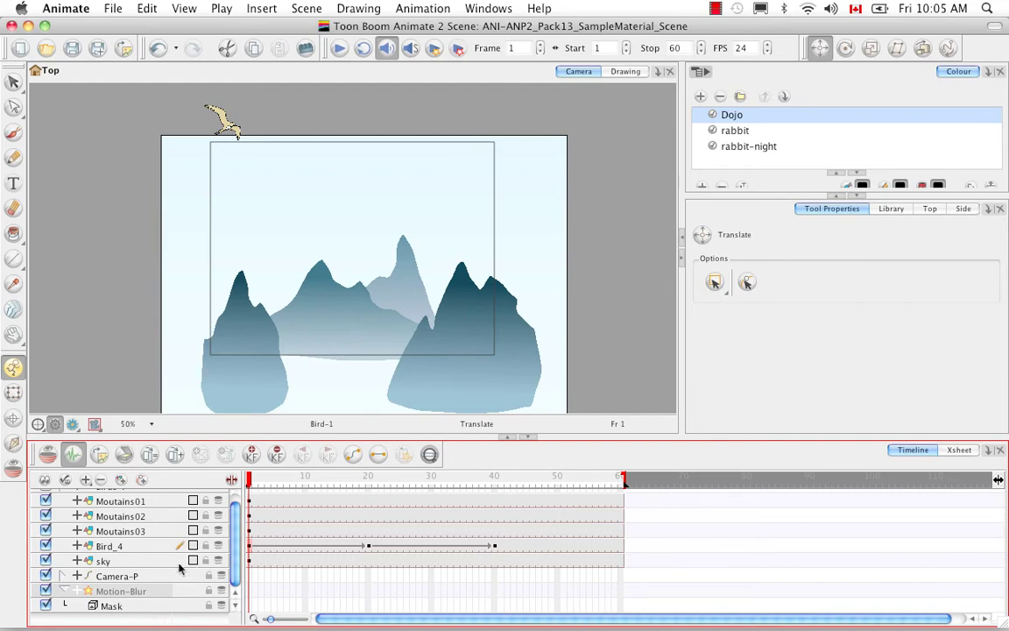
pyautogui.click(146, 547)
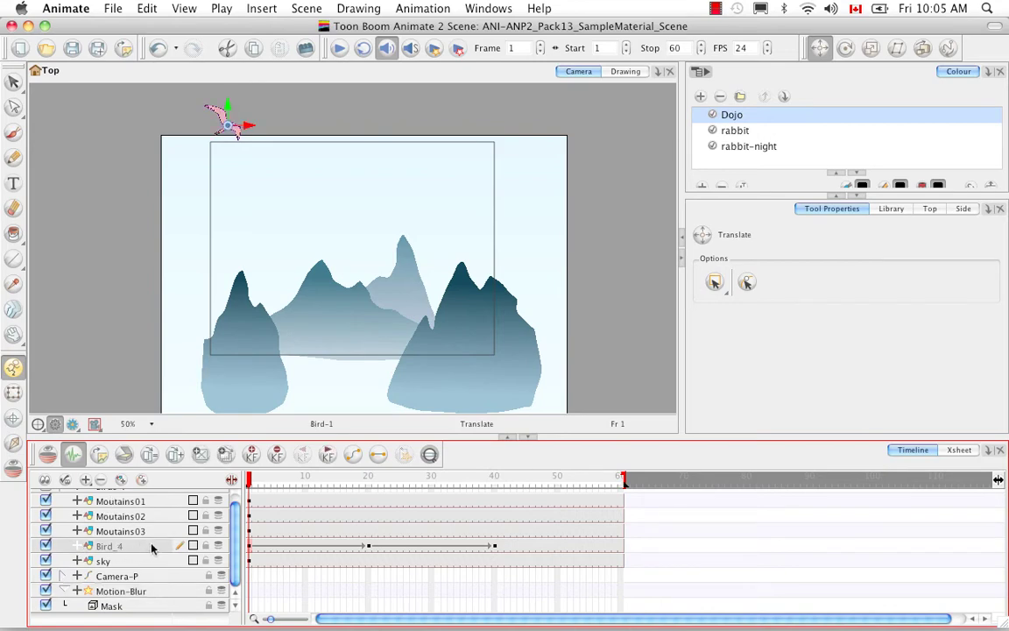
pyautogui.moveTo(151, 548); pyautogui.dragTo(151, 600)
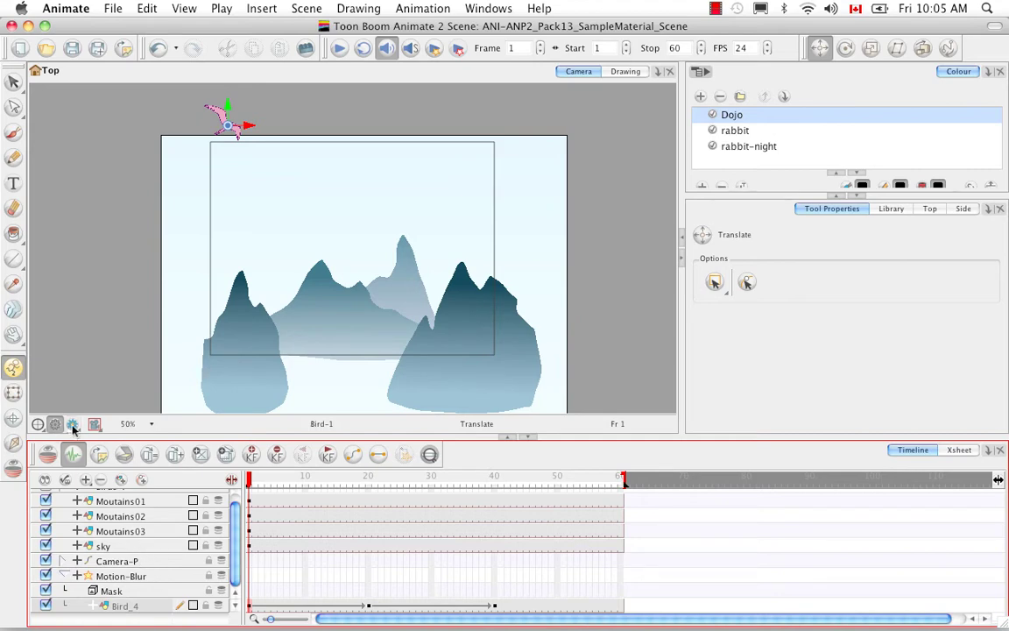
# Switch the camera view to render preview and check the bird's motion blur at frames 20, 38 and 32.
pyautogui.moveTo(249, 480); pyautogui.dragTo(367, 487)
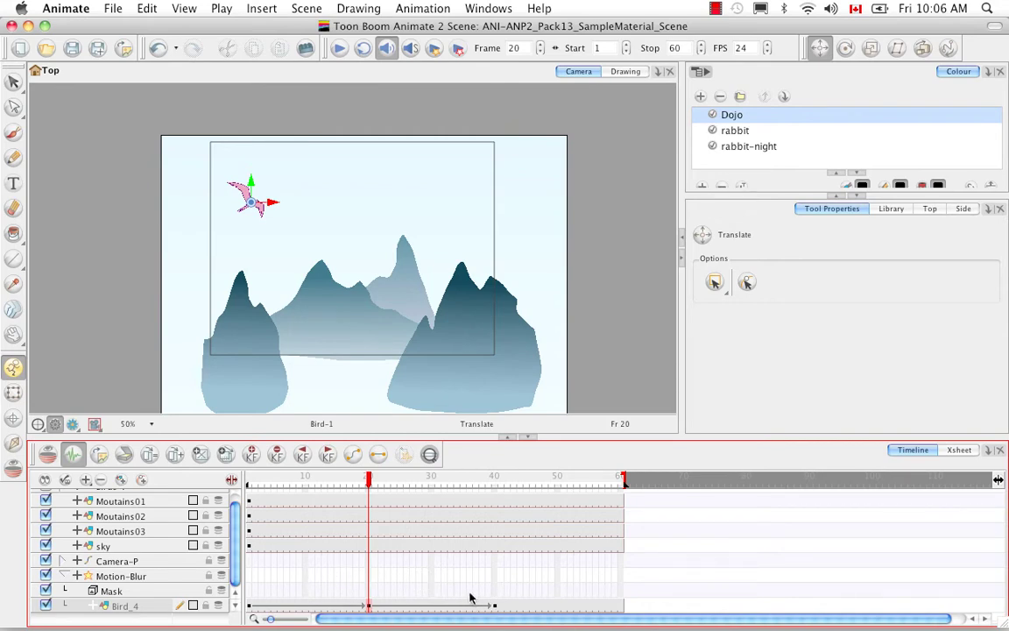
pyautogui.click(72, 424)
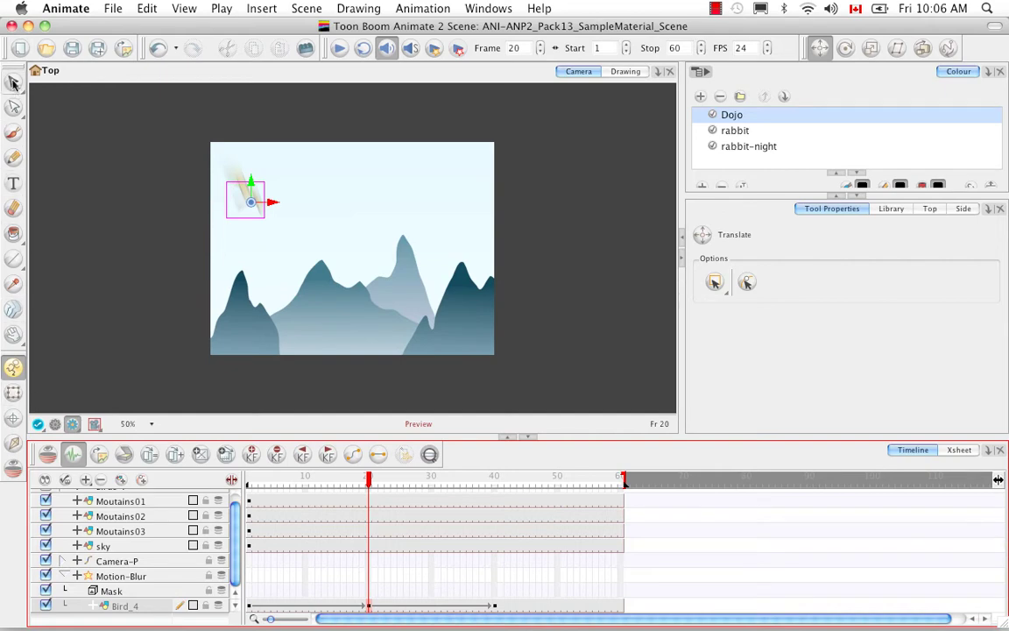
pyautogui.moveTo(13, 83); pyautogui.dragTo(42, 90)
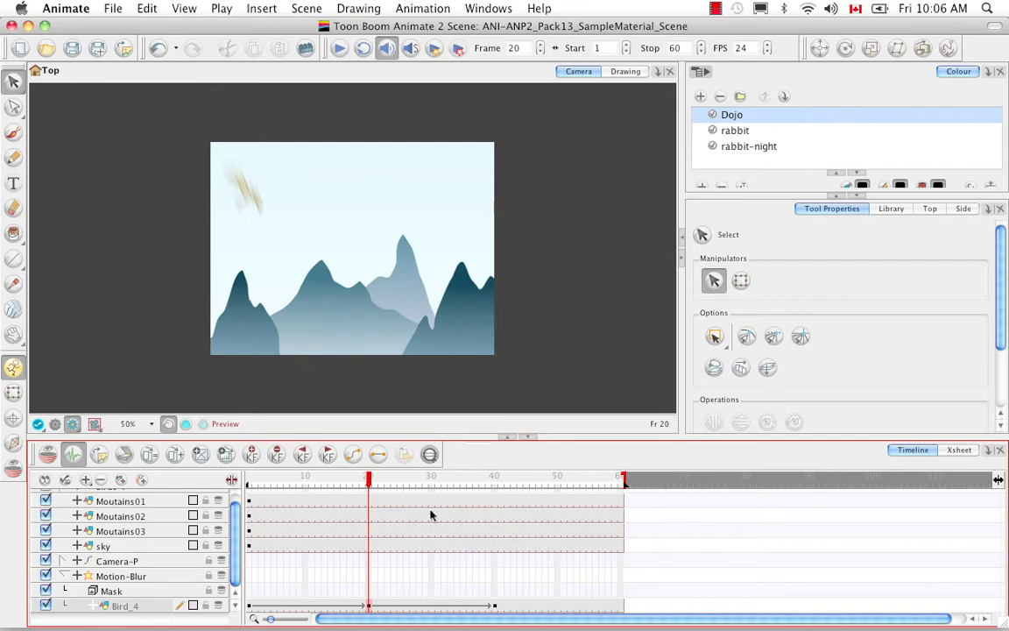
pyautogui.click(482, 479)
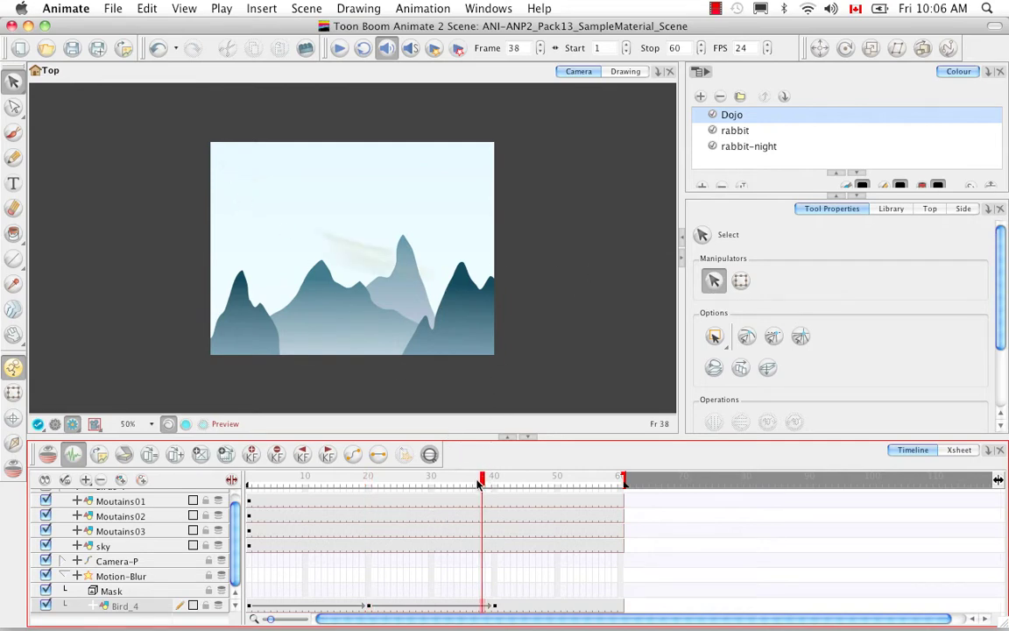
pyautogui.moveTo(434, 479); pyautogui.dragTo(444, 487)
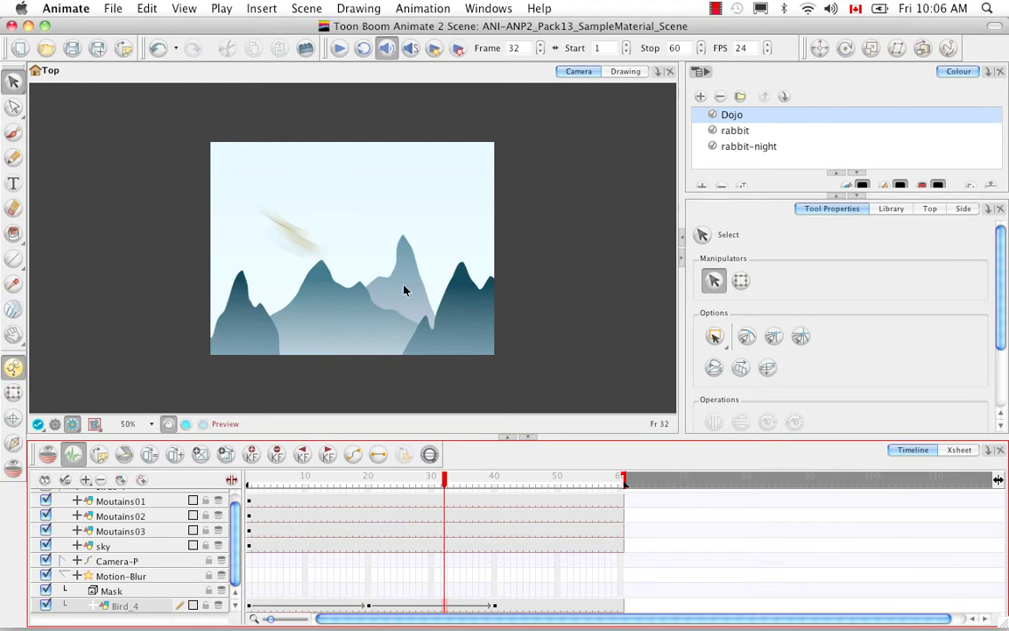
# Duplicate Bird_4, place one copy outside the Motion-Blur effect above Camera-P, and preview frame 39.
pyautogui.rightClick(154, 610)
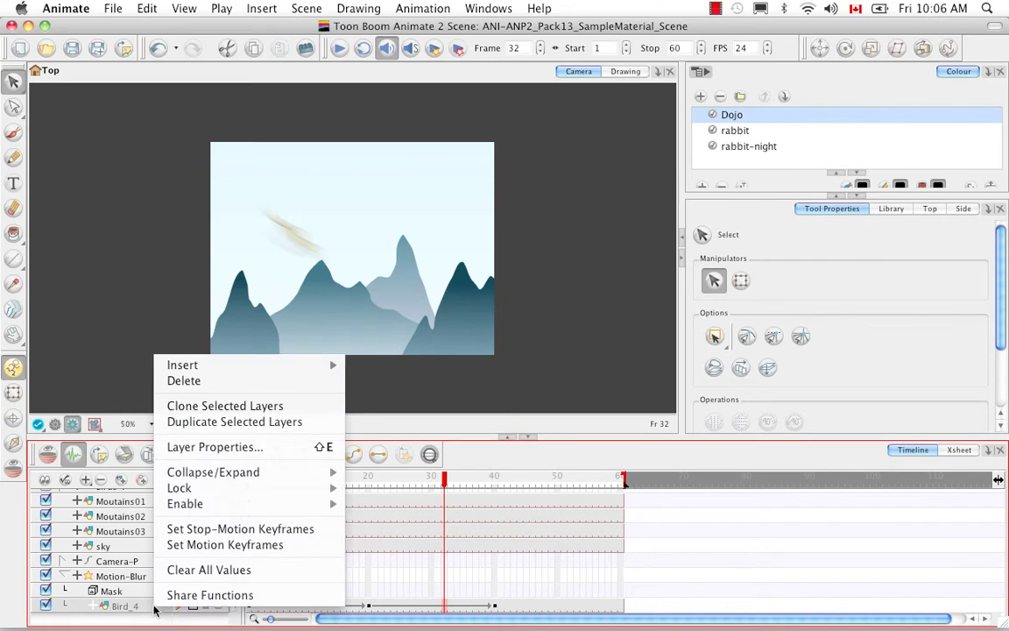
pyautogui.click(201, 421)
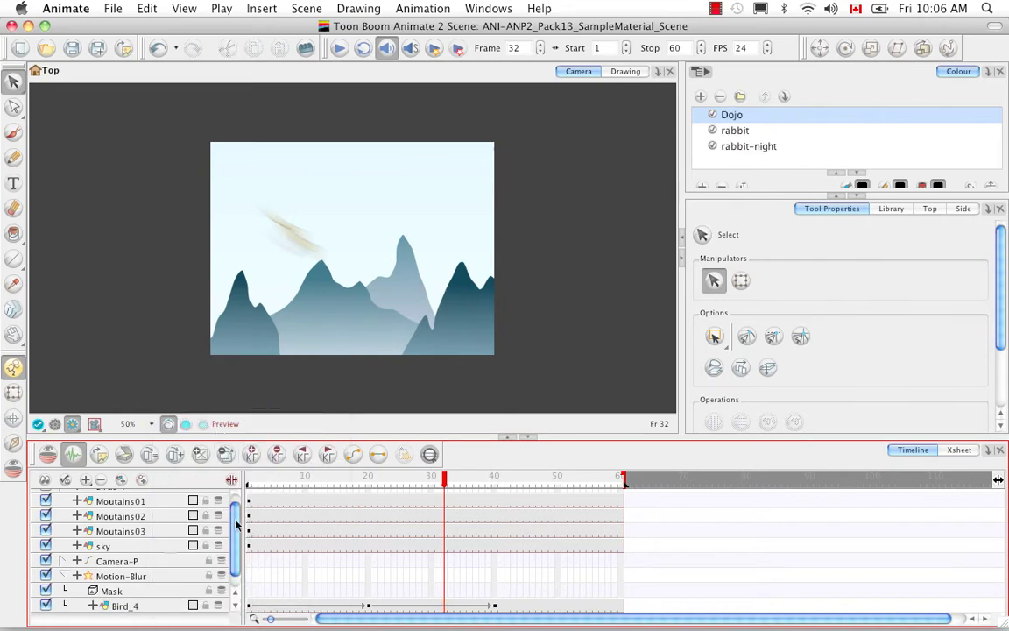
pyautogui.moveTo(236, 524); pyautogui.dragTo(235, 563)
pyautogui.moveTo(142, 606); pyautogui.dragTo(142, 563)
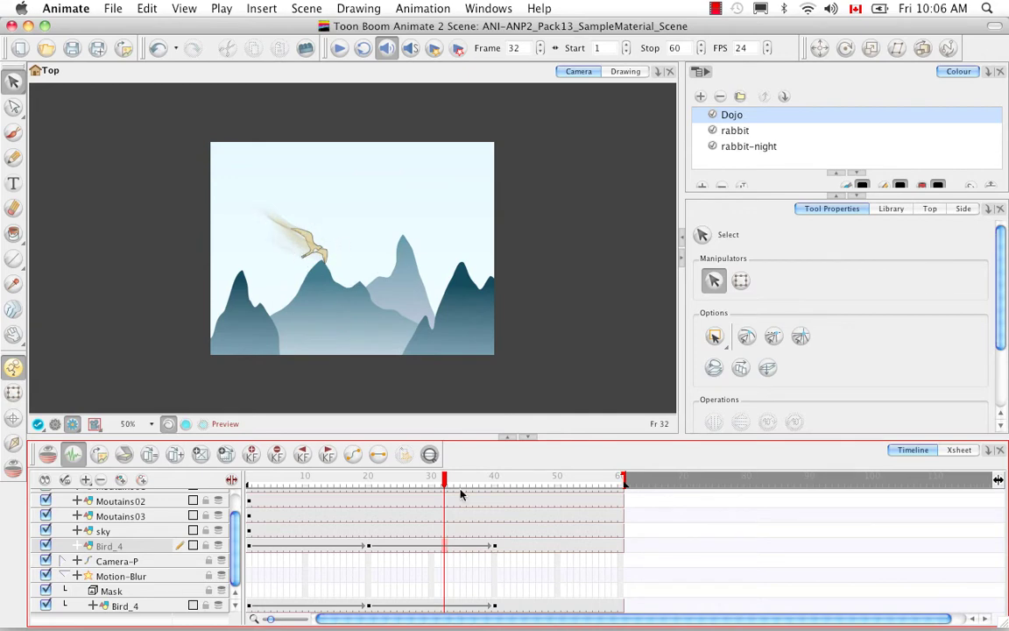
pyautogui.click(489, 478)
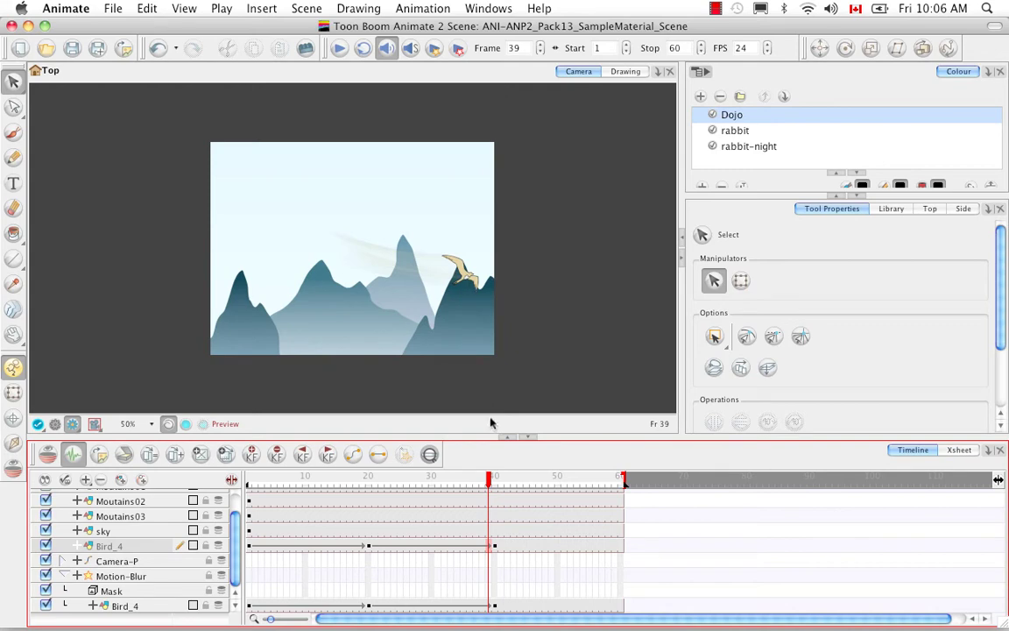
# Disable the unblurred Bird_4 layer and open Motion-Blur's layer properties clear of the camera image.
pyautogui.click(46, 545)
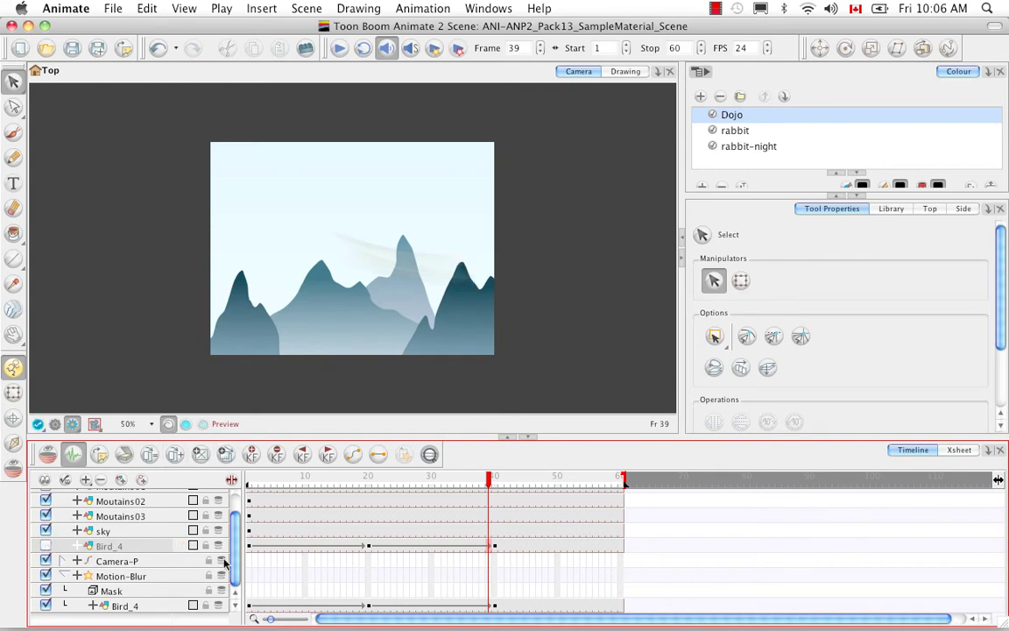
pyautogui.doubleClick(140, 576)
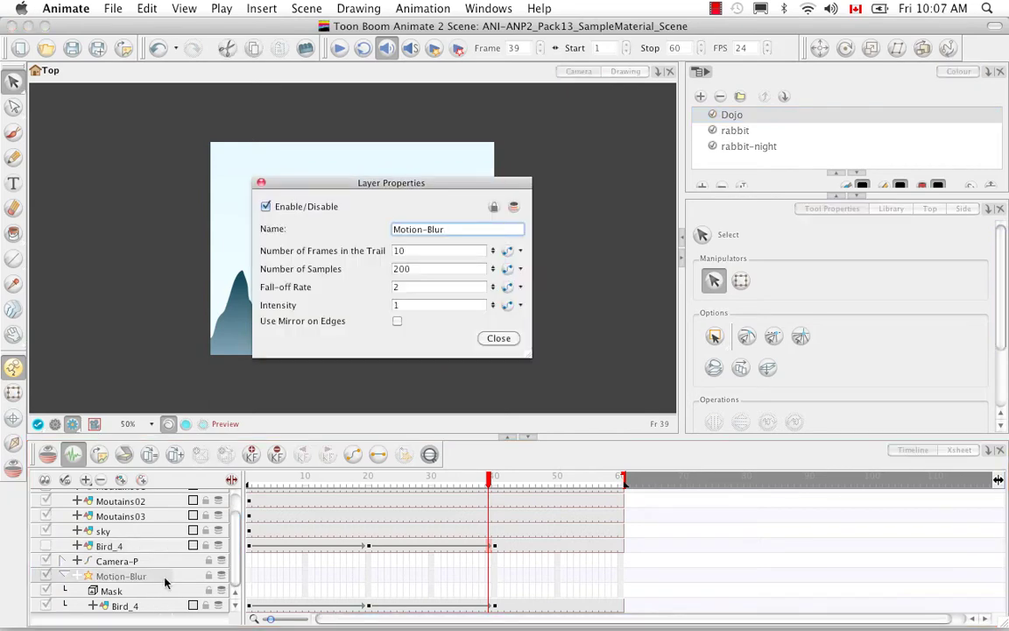
pyautogui.moveTo(463, 189); pyautogui.dragTo(711, 199)
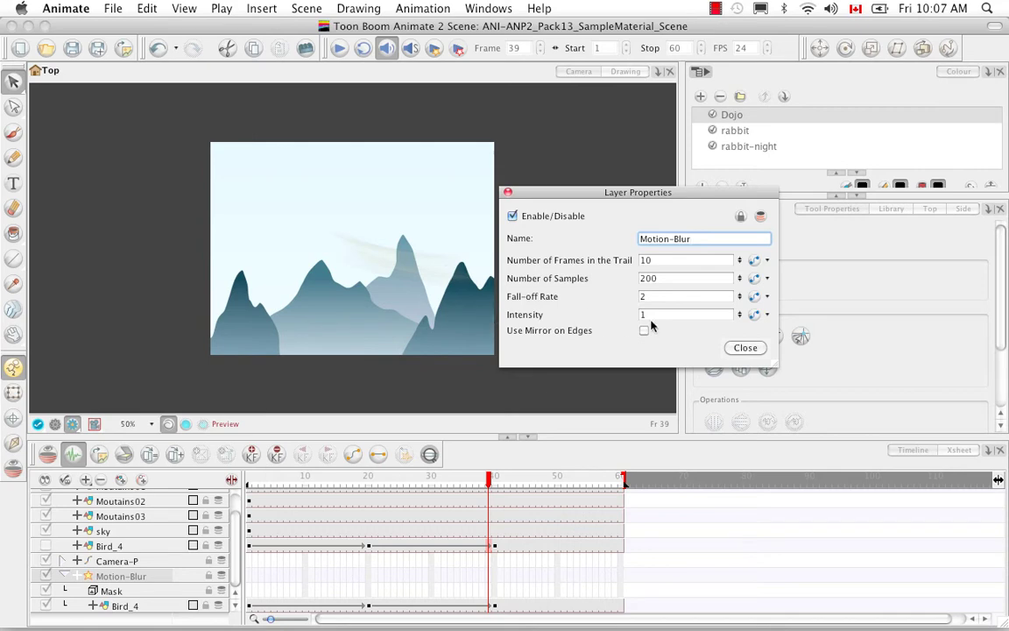
# Try a Fall-off Rate of 1 on the Motion-Blur effect and set it back to 2.
pyautogui.press('Tab')
pyautogui.press('Tab')
pyautogui.press('Tab')
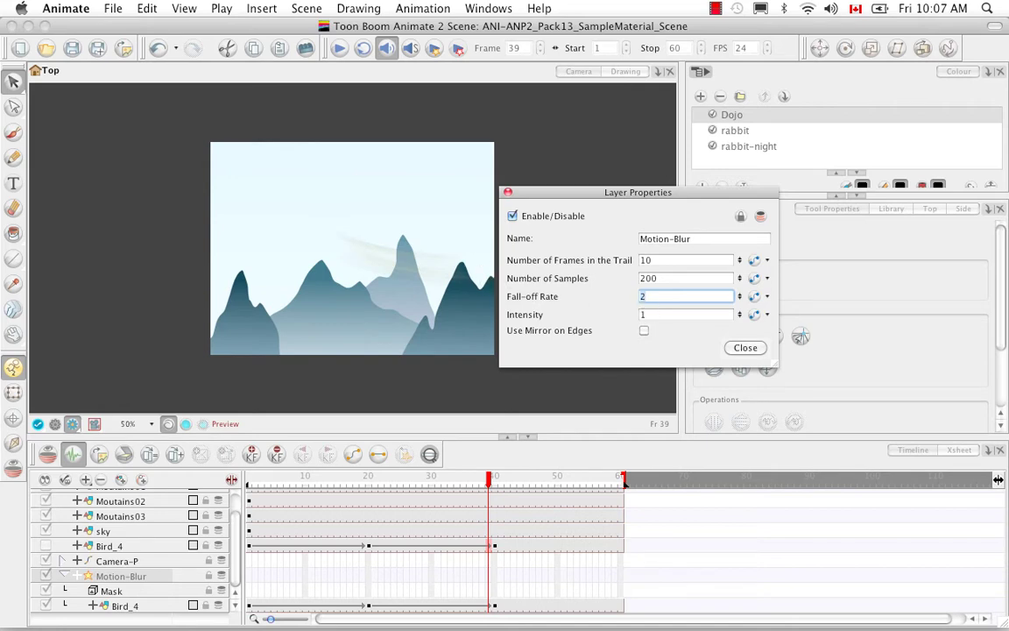
pyautogui.write('0')
pyautogui.doubleClick(649, 297)
pyautogui.write('1')
pyautogui.click(645, 314)
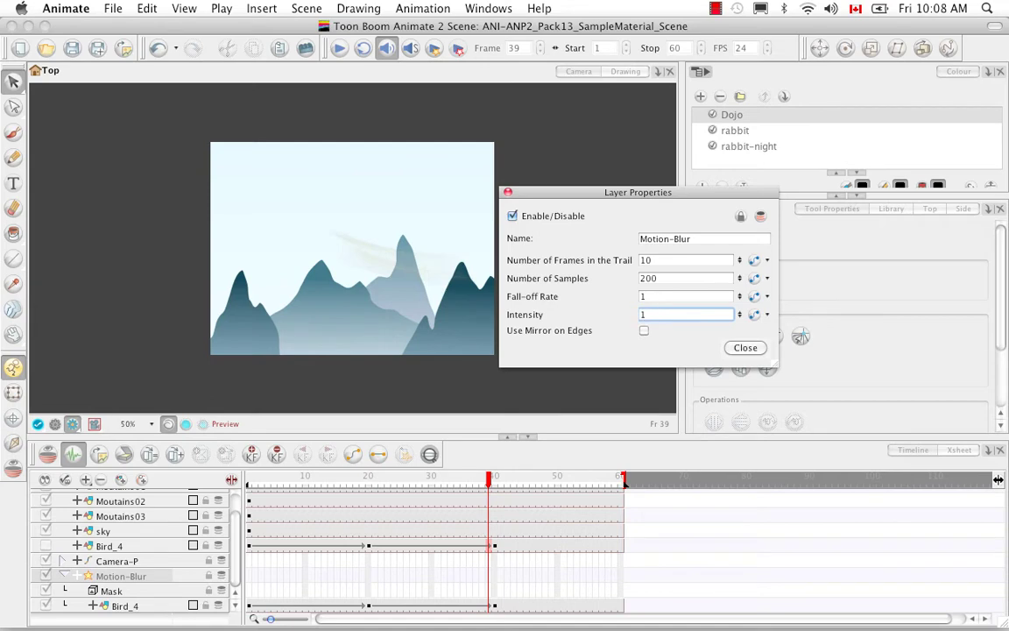
pyautogui.click(645, 301)
pyautogui.press('BackSpace')
pyautogui.write('2')
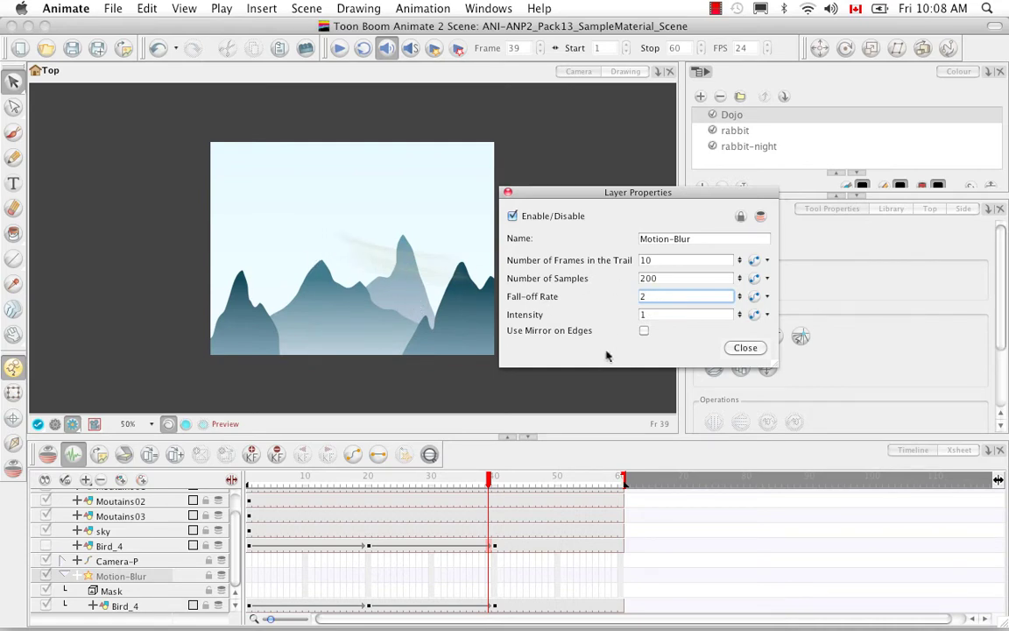
# Try Intensity values of 0, 1 and 0.5 on the Motion-Blur effect.
pyautogui.press('Tab')
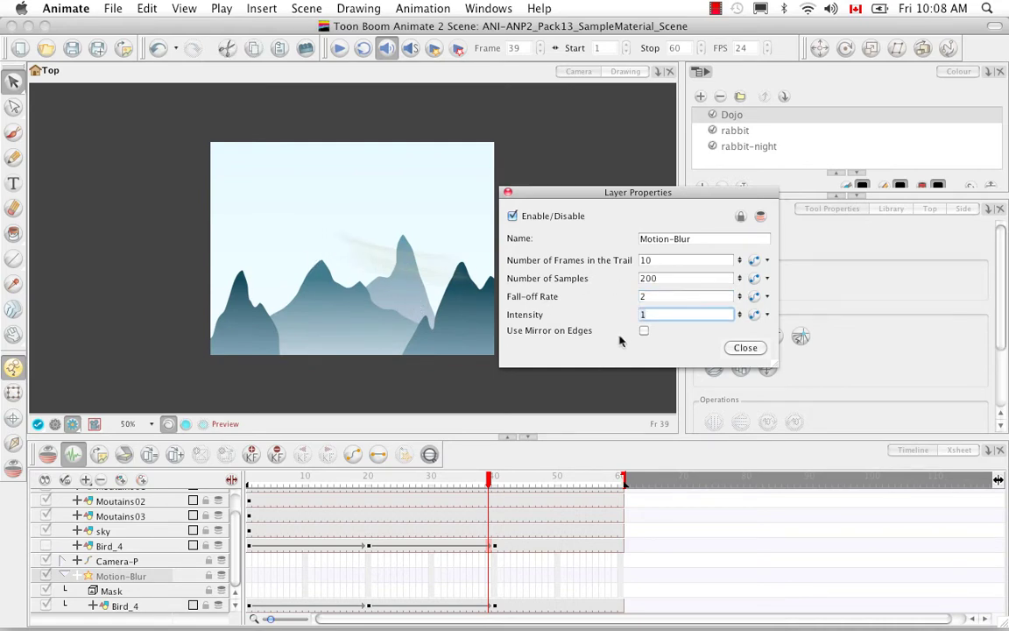
pyautogui.write('0')
pyautogui.hotkey('shift', 'Tab')
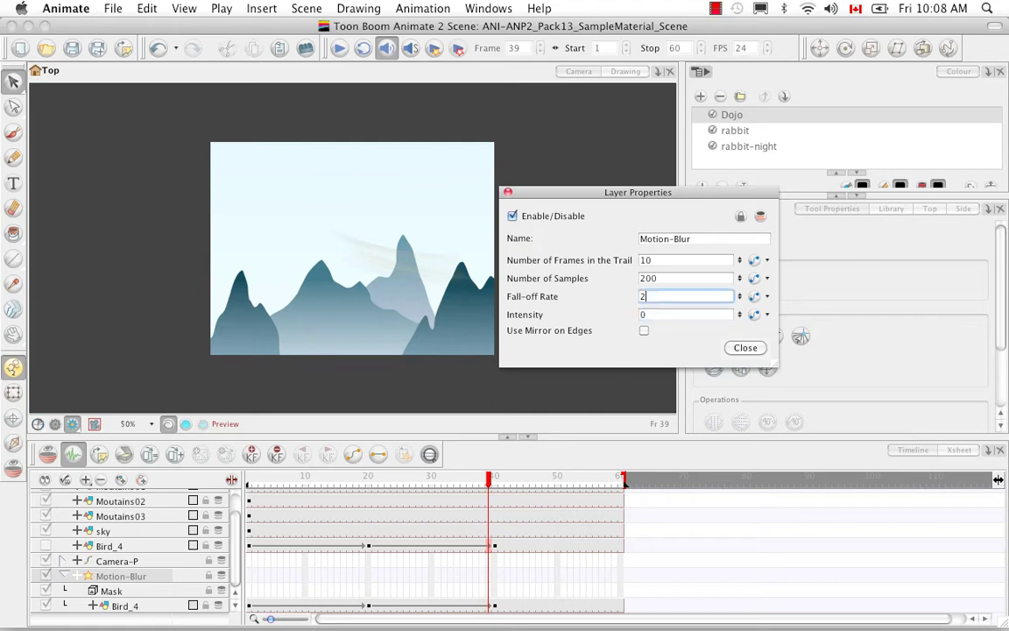
pyautogui.press('Tab')
pyautogui.write('1')
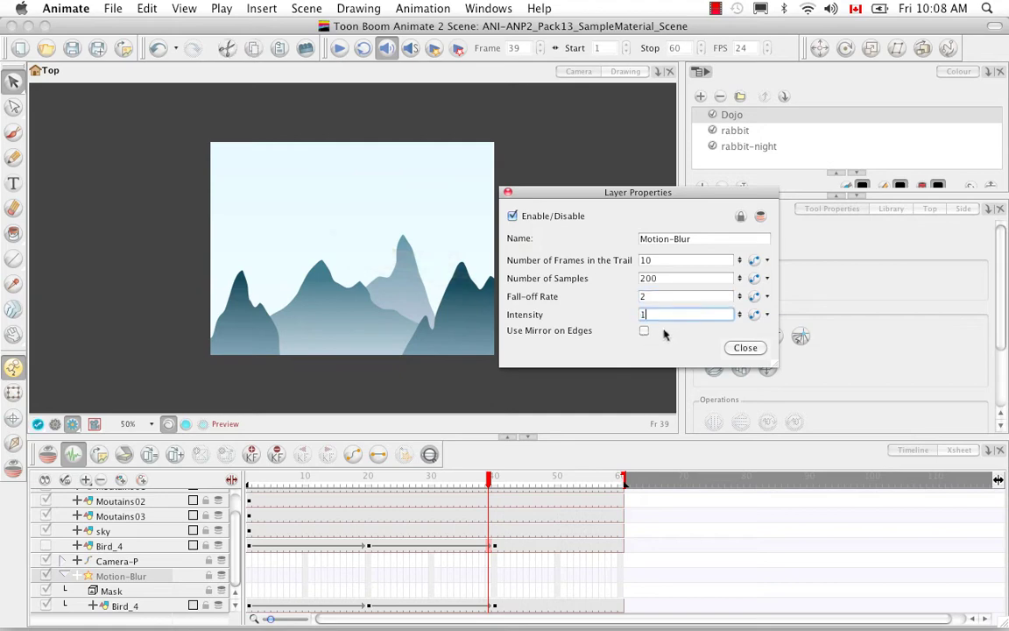
pyautogui.hotkey('shift', 'Tab')
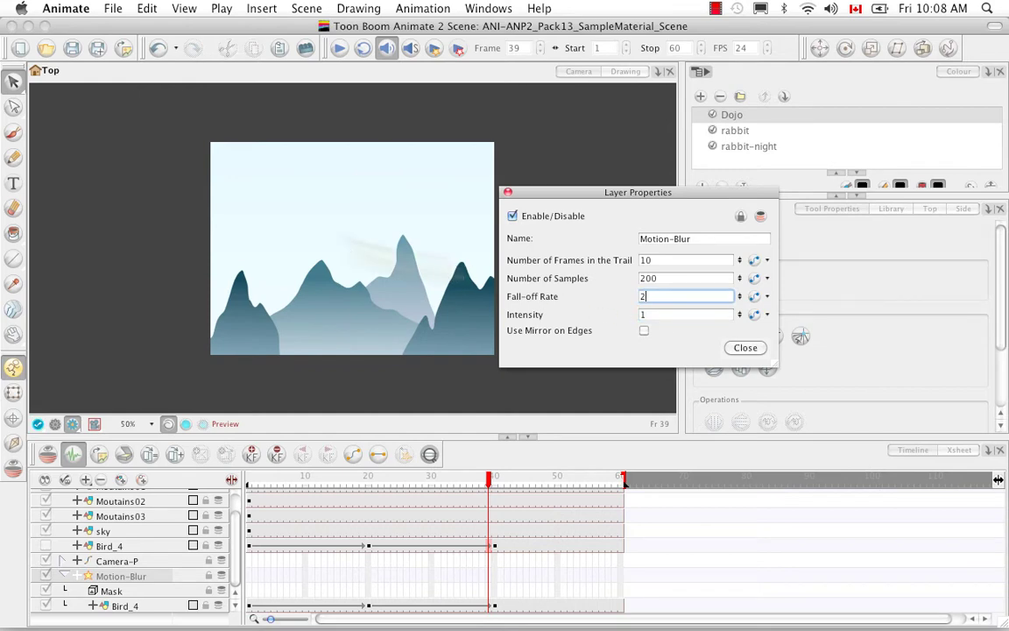
pyautogui.press('Tab')
pyautogui.write('0')
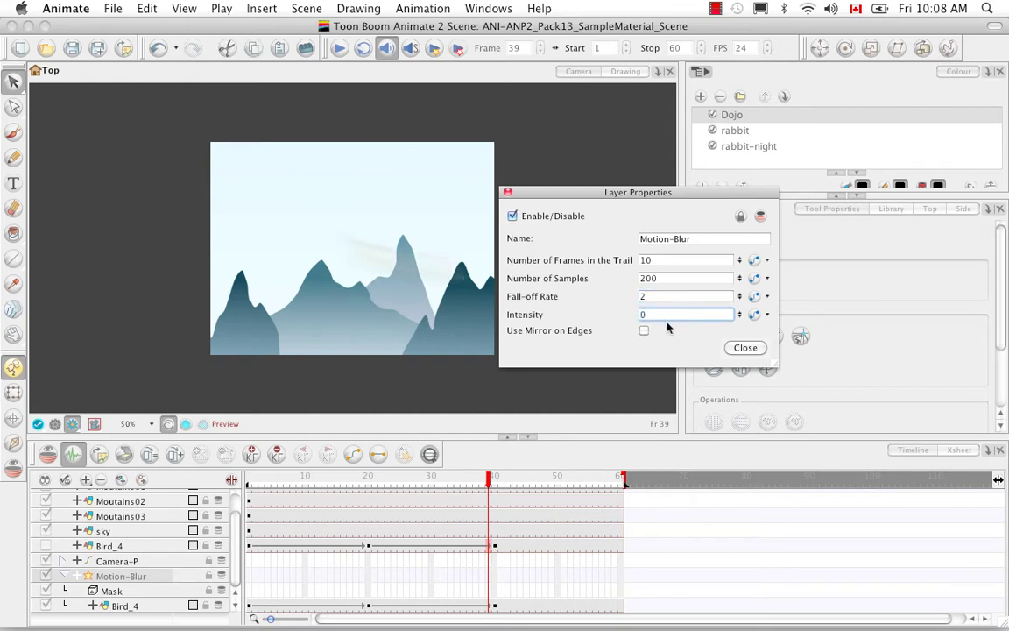
pyautogui.write('.5')
pyautogui.hotkey('shift', 'Tab')
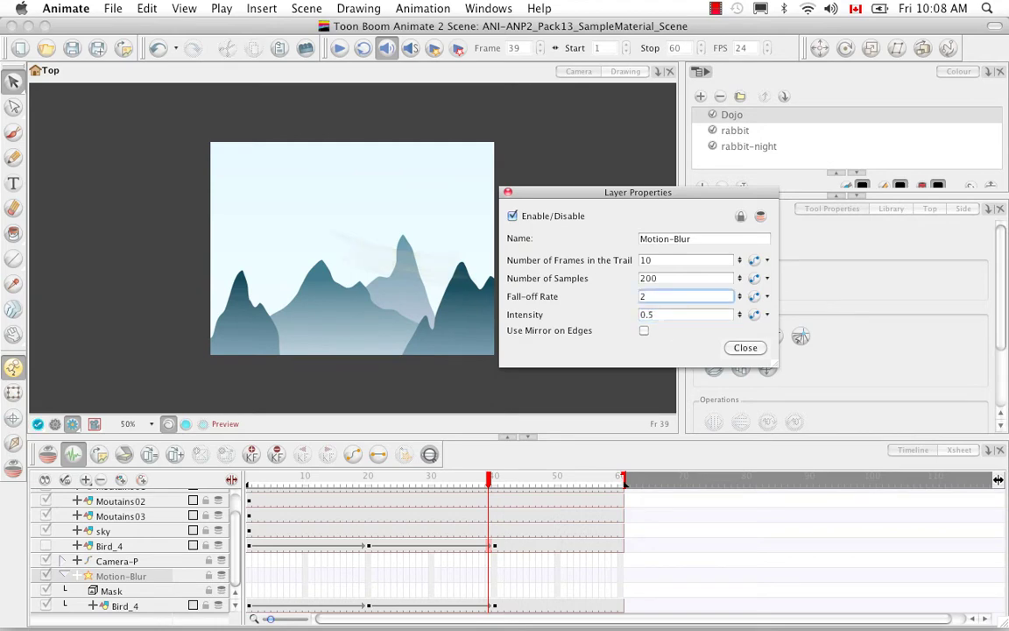
# Set the Motion-Blur Intensity to 2 and close the layer properties.
pyautogui.press('Tab')
pyautogui.write('2')
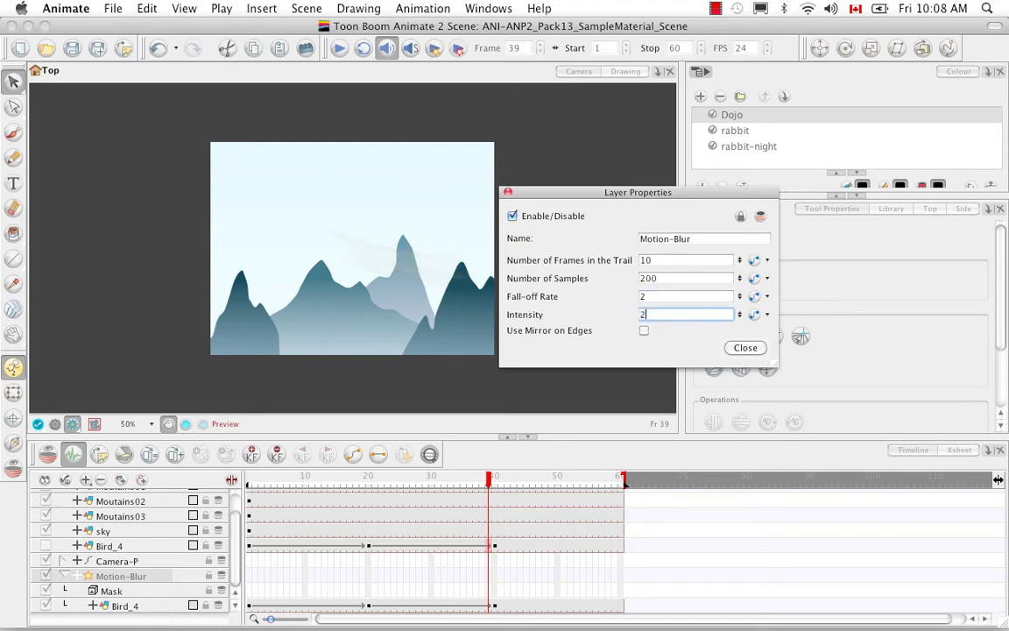
pyautogui.hotkey('shift', 'Tab')
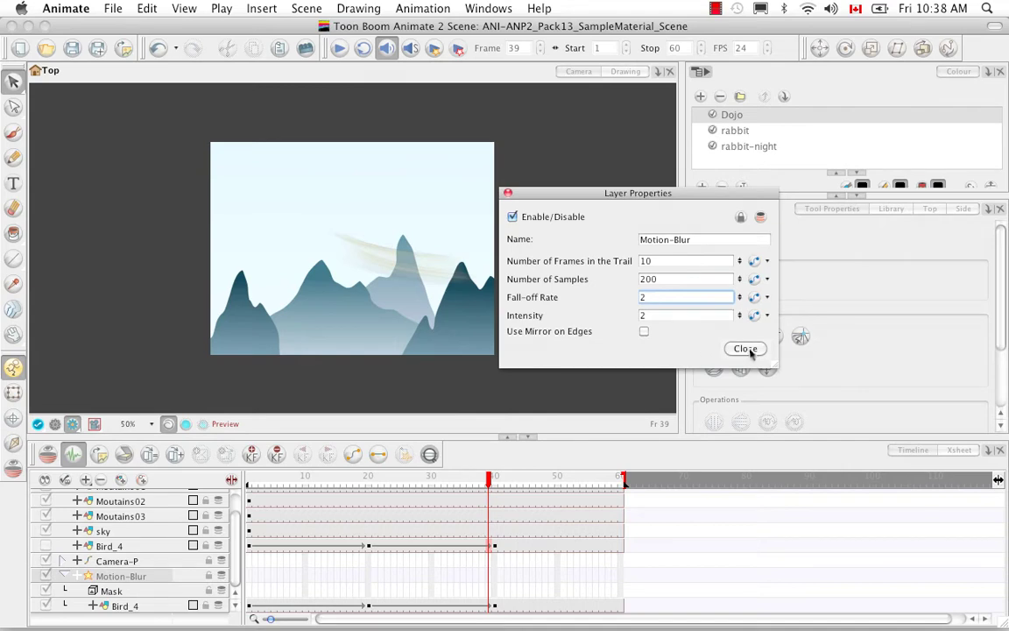
pyautogui.click(746, 349)
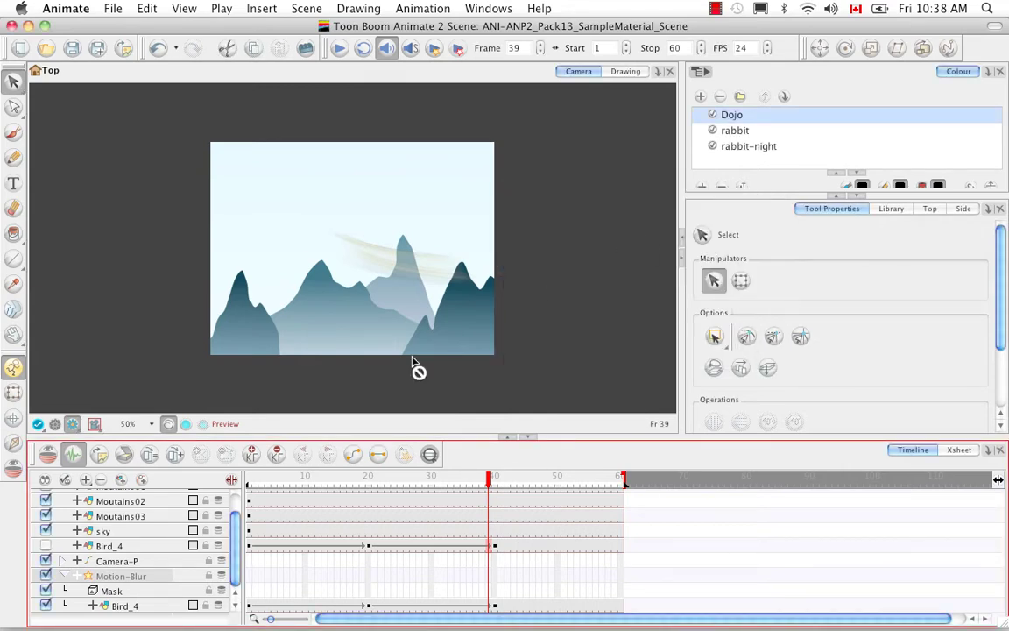
# Leave render preview, collapse and disable the Motion-Blur layer, and re-enable the separate Bird_4 layer.
pyautogui.click(53, 425)
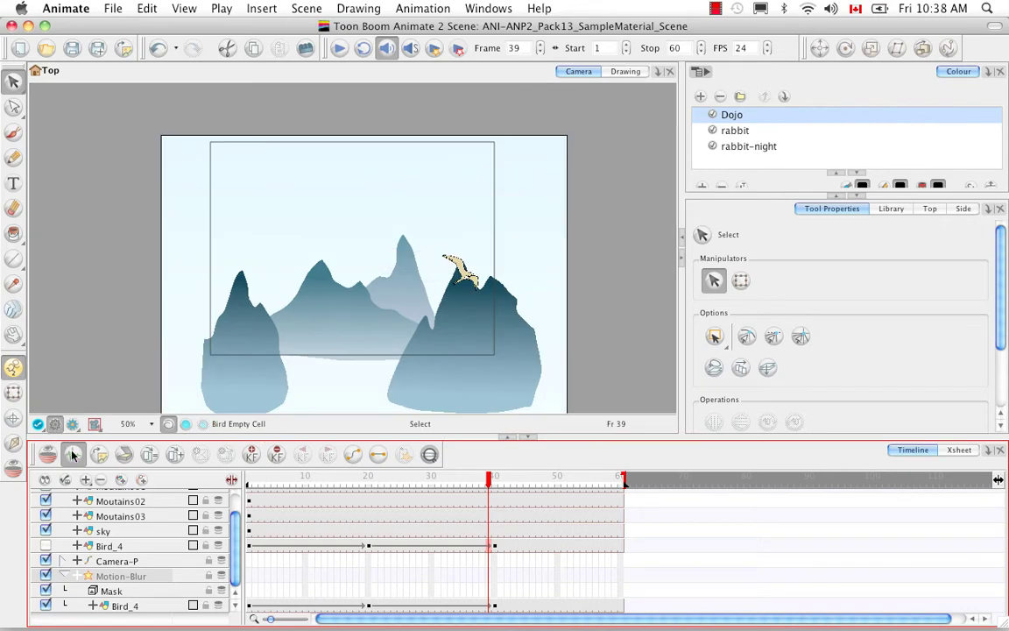
pyautogui.click(65, 578)
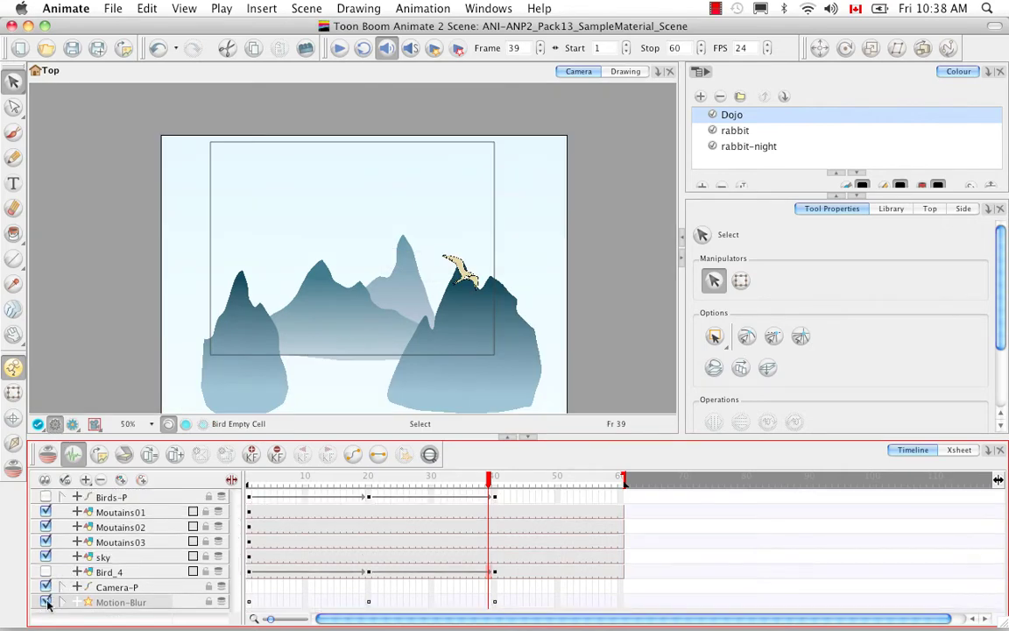
pyautogui.click(47, 602)
pyautogui.click(46, 571)
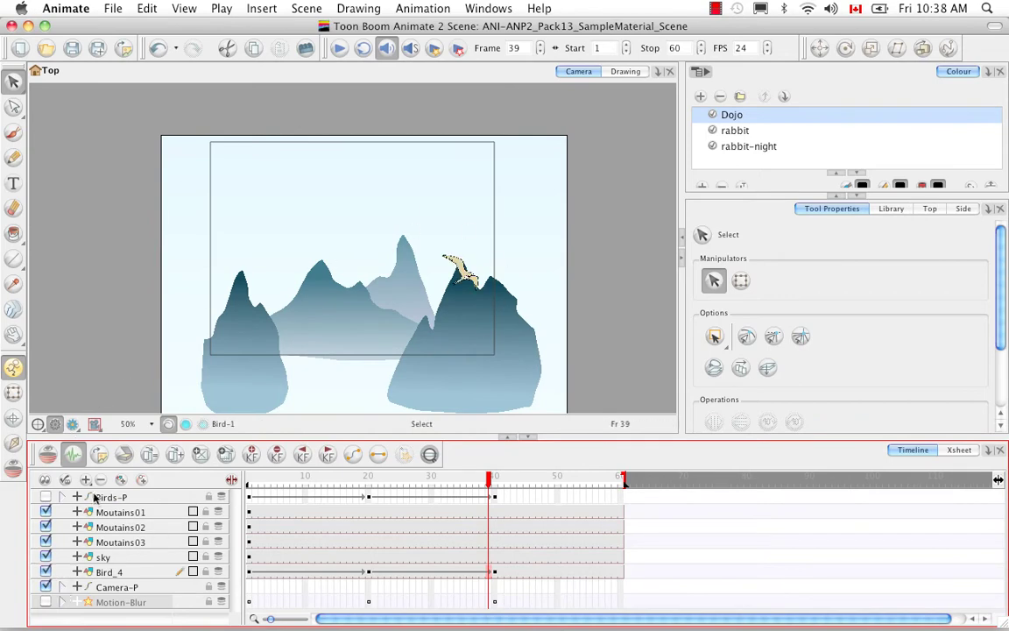
# Add a Directional-Blur effect layer and parent the Bird_4 layer to it in the timeline.
pyautogui.click(86, 479)
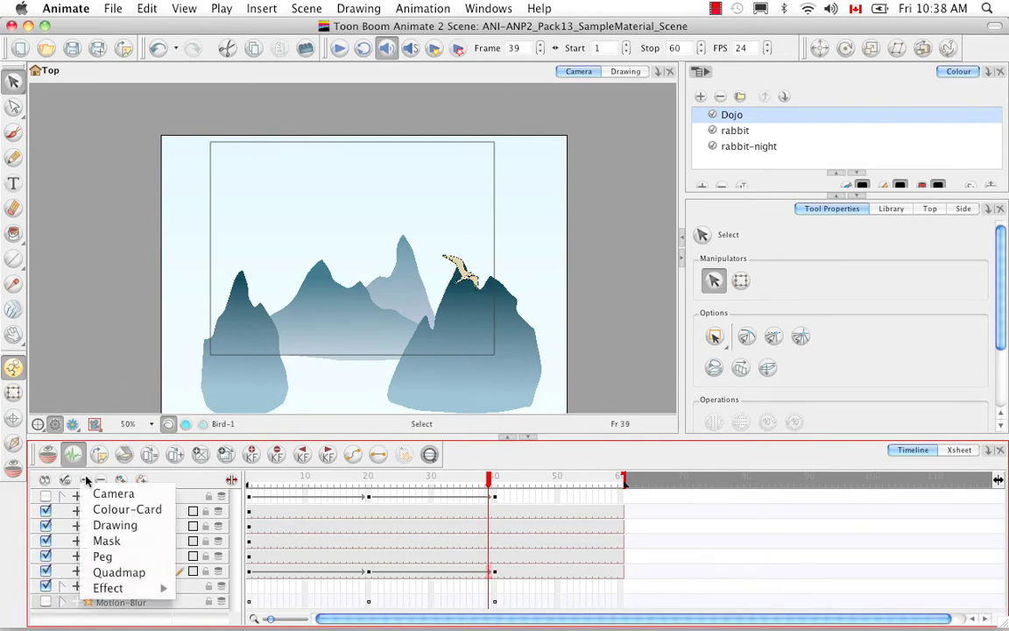
pyautogui.moveTo(123, 588)
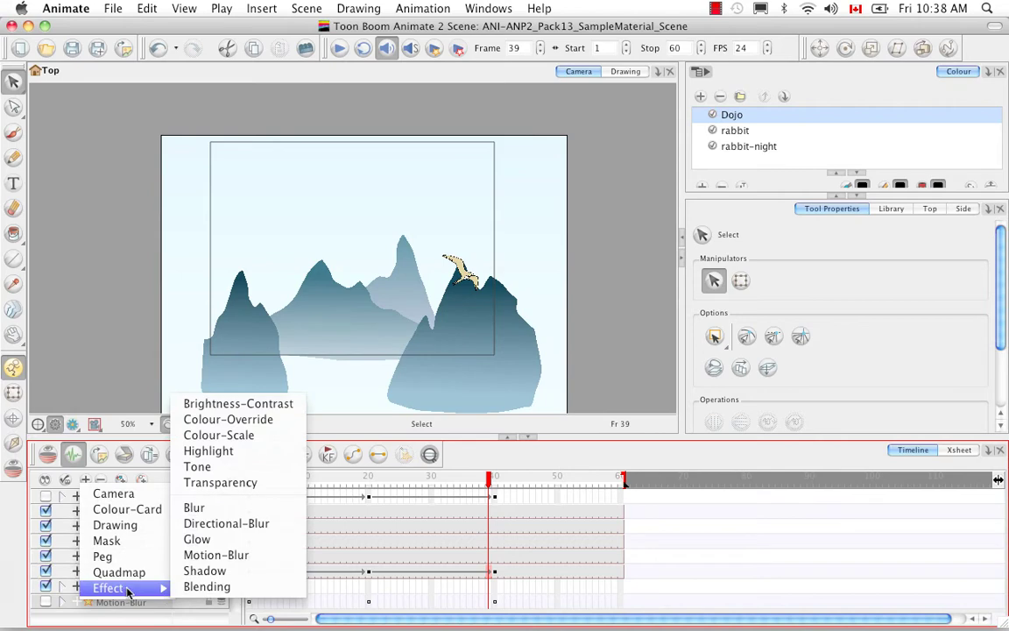
pyautogui.click(266, 523)
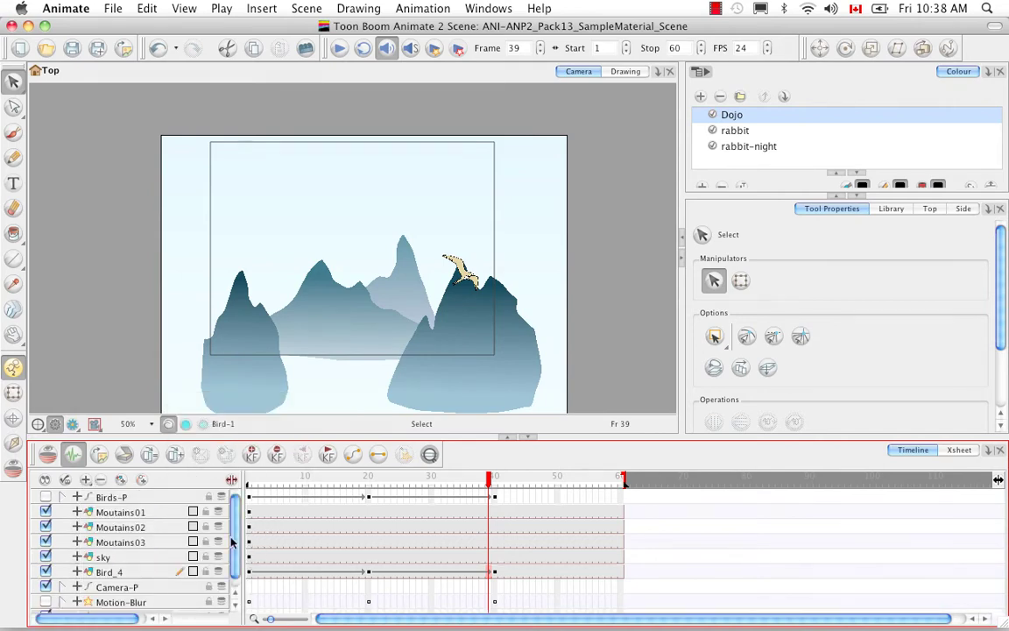
pyautogui.scroll(-1, 233, 561)
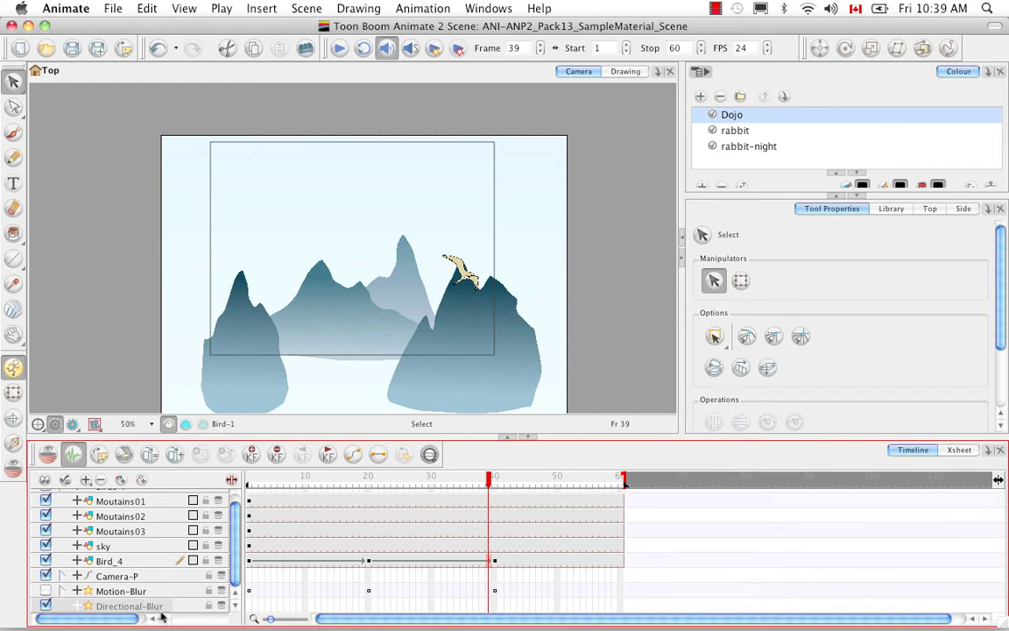
pyautogui.click(146, 561)
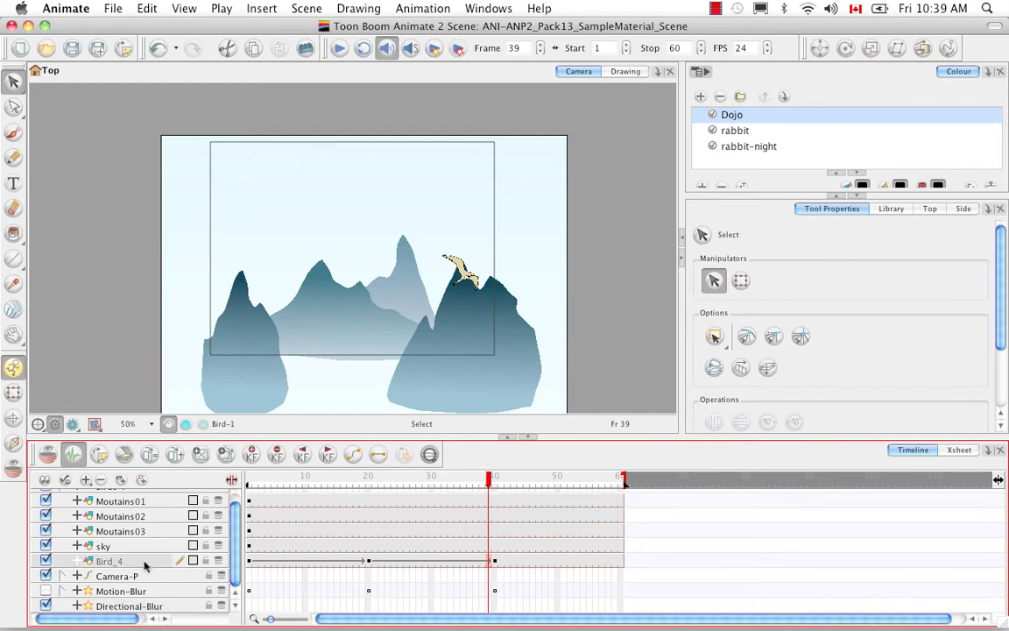
pyautogui.hscroll(1, 155, 606)
pyautogui.moveTo(155, 606)
pyautogui.mouseDown()
pyautogui.moveTo(134, 603)
pyautogui.moveTo(151, 607)
pyautogui.mouseUp()
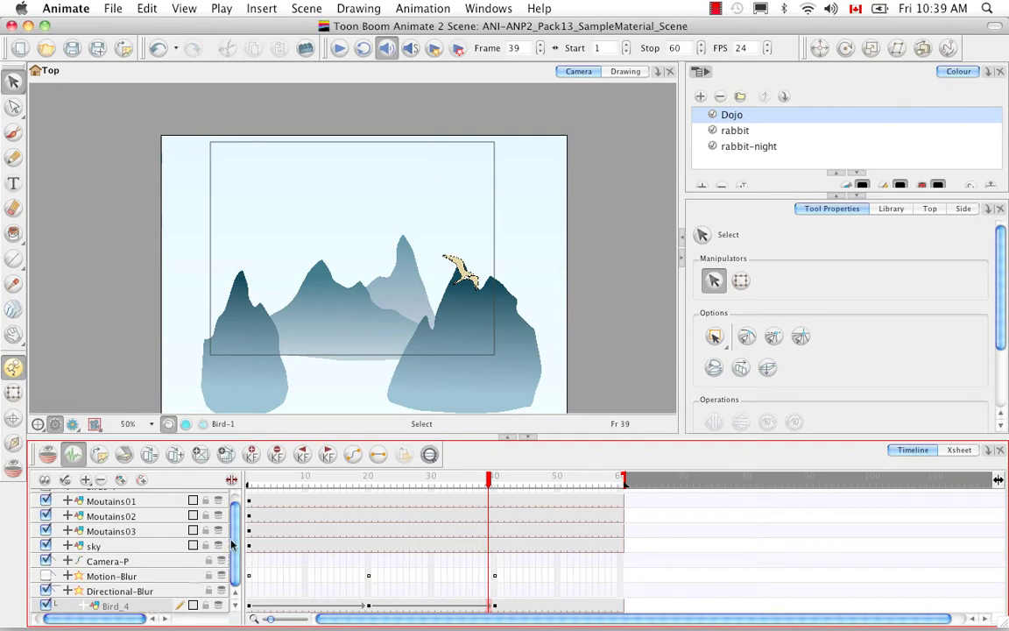
# Show frame 30 in render preview and open the Directional-Blur layer properties, clear of the bird.
pyautogui.click(392, 478)
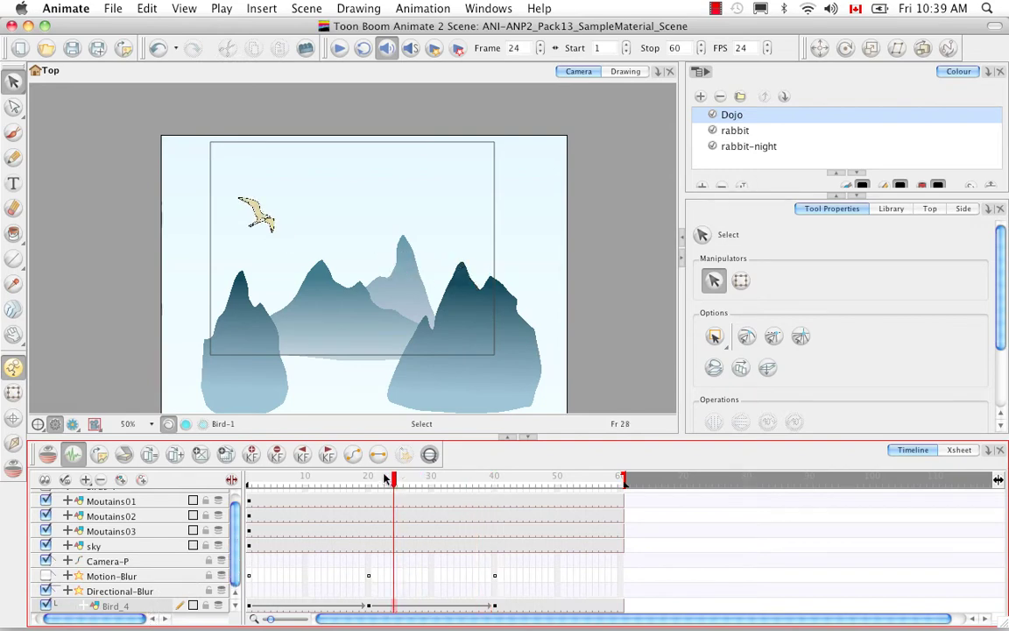
pyautogui.moveTo(385, 478); pyautogui.dragTo(430, 478)
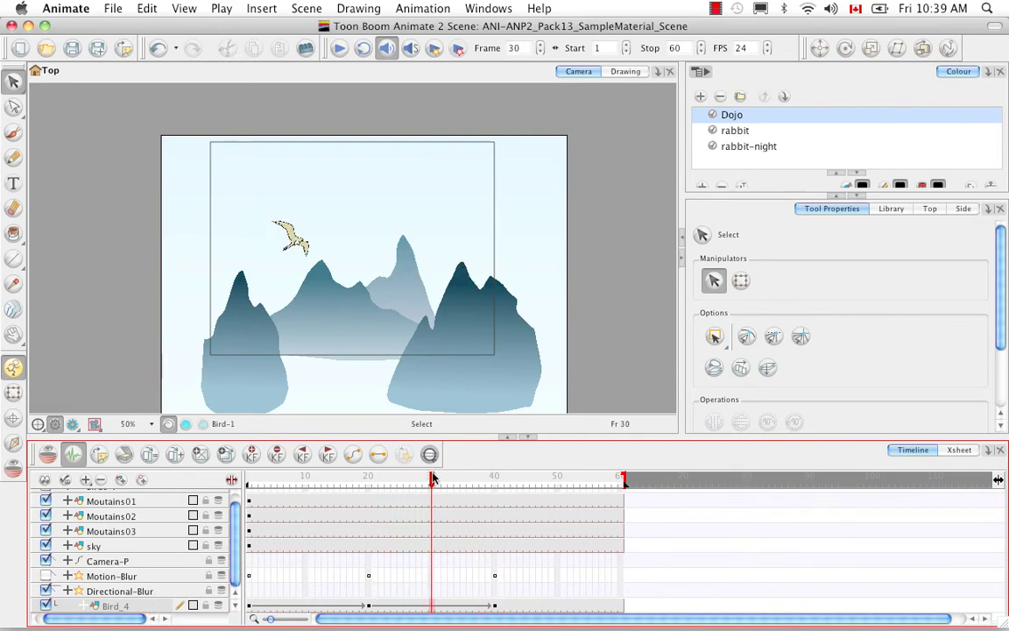
pyautogui.click(72, 424)
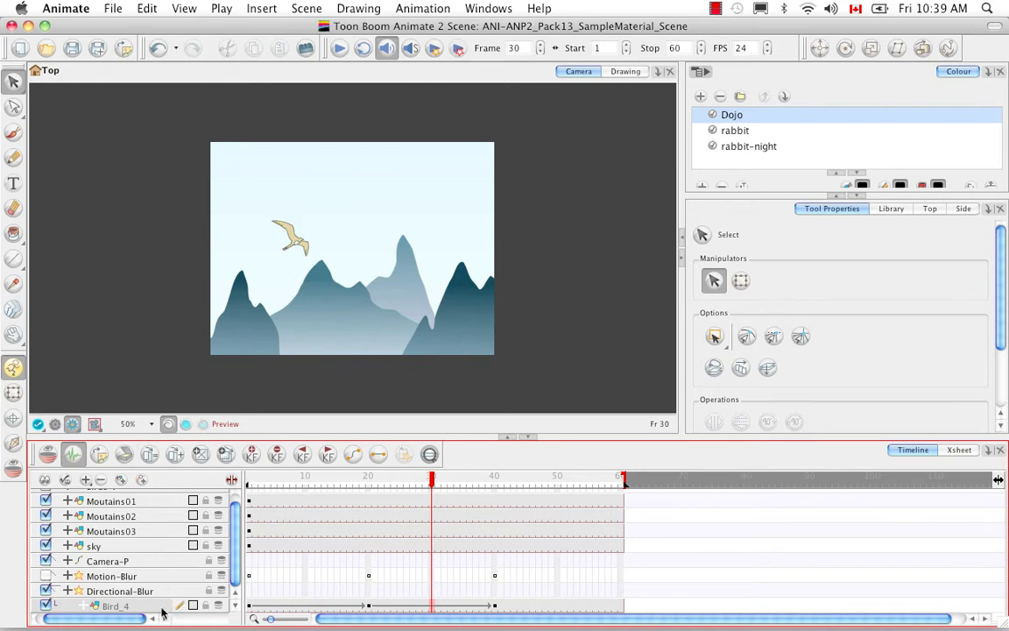
pyautogui.moveTo(162, 614); pyautogui.dragTo(173, 593)
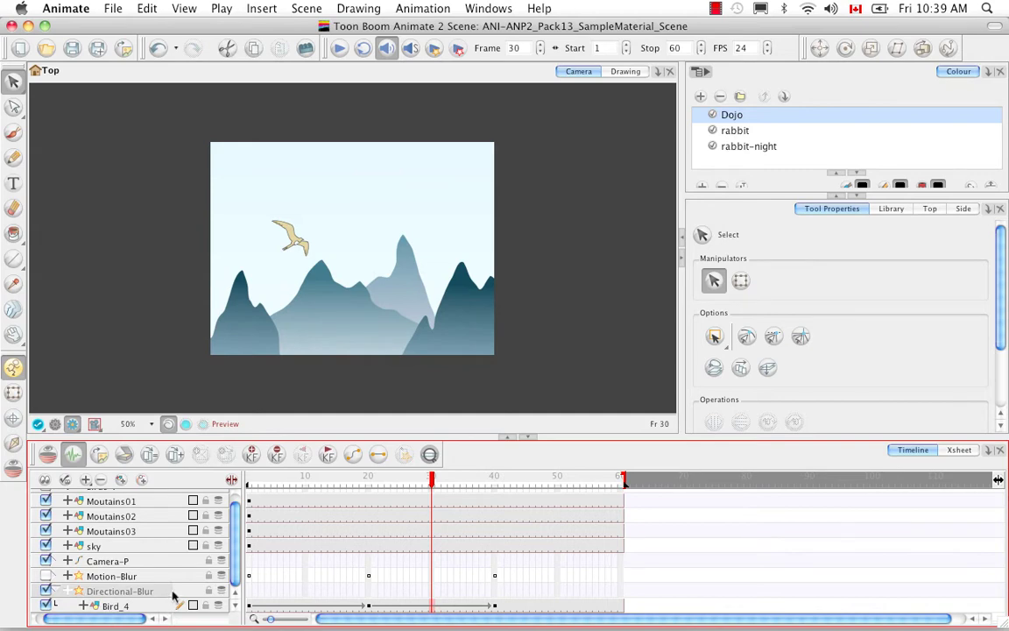
pyautogui.doubleClick(173, 596)
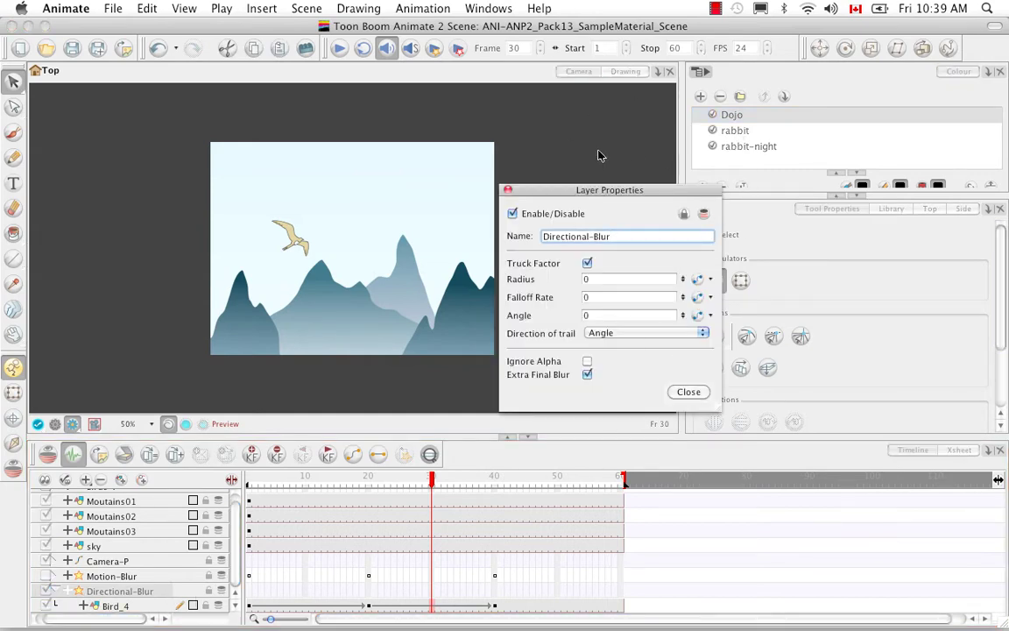
pyautogui.moveTo(644, 189); pyautogui.dragTo(673, 170)
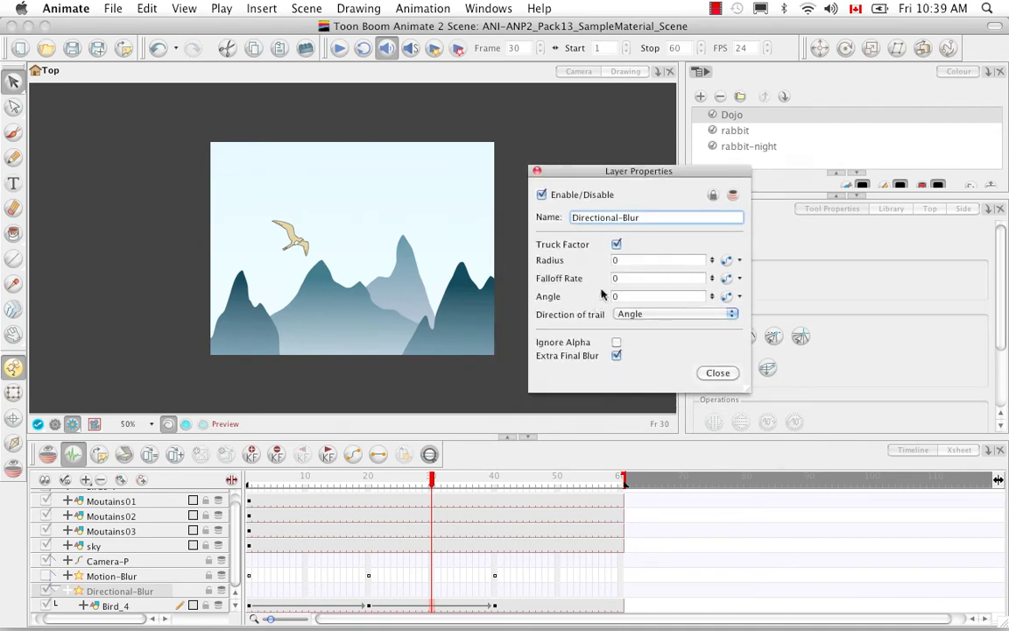
# Set the Directional-Blur Radius to 38 and its Angle to 45.
pyautogui.click(648, 260)
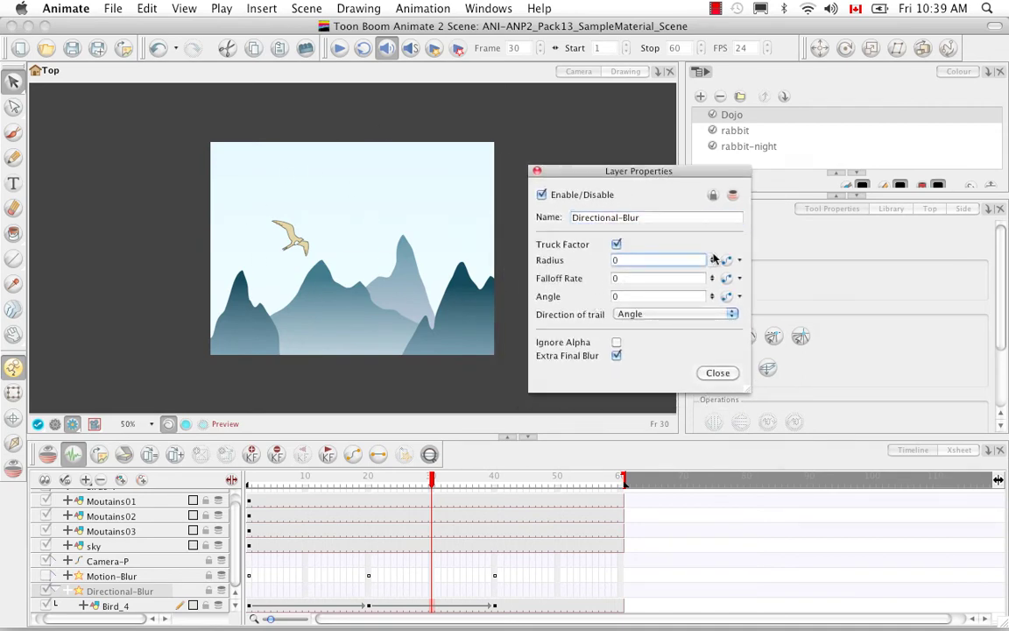
pyautogui.moveTo(714, 260); pyautogui.dragTo(714, 167)
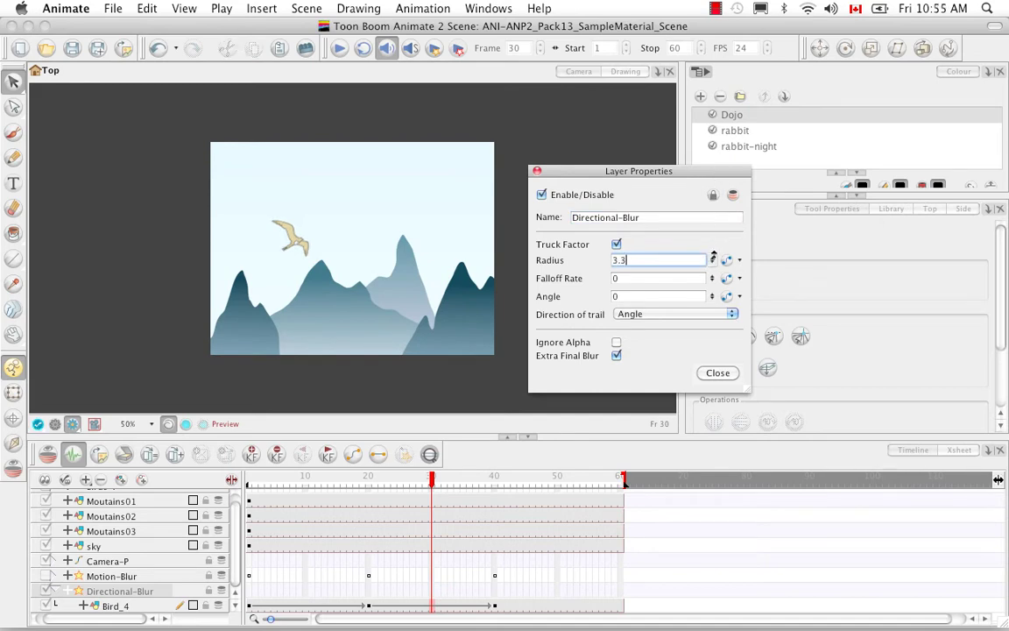
pyautogui.moveTo(712, 175); pyautogui.dragTo(706, 61)
pyautogui.moveTo(714, 259); pyautogui.dragTo(715, 198)
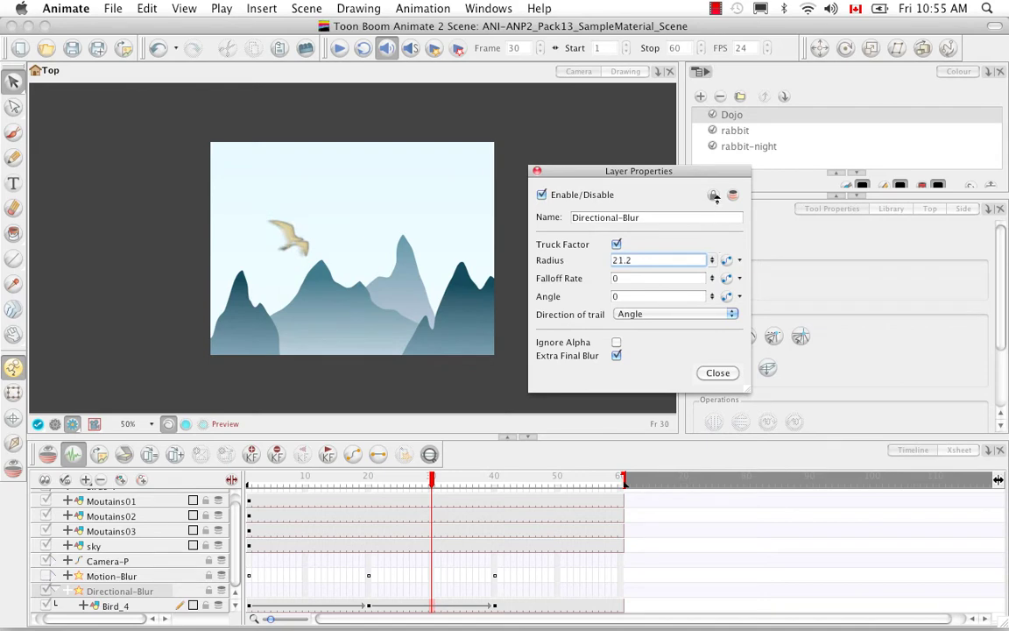
pyautogui.moveTo(713, 259); pyautogui.dragTo(654, 192)
pyautogui.moveTo(724, 260); pyautogui.dragTo(732, 130)
pyautogui.click(634, 296)
pyautogui.write('45')
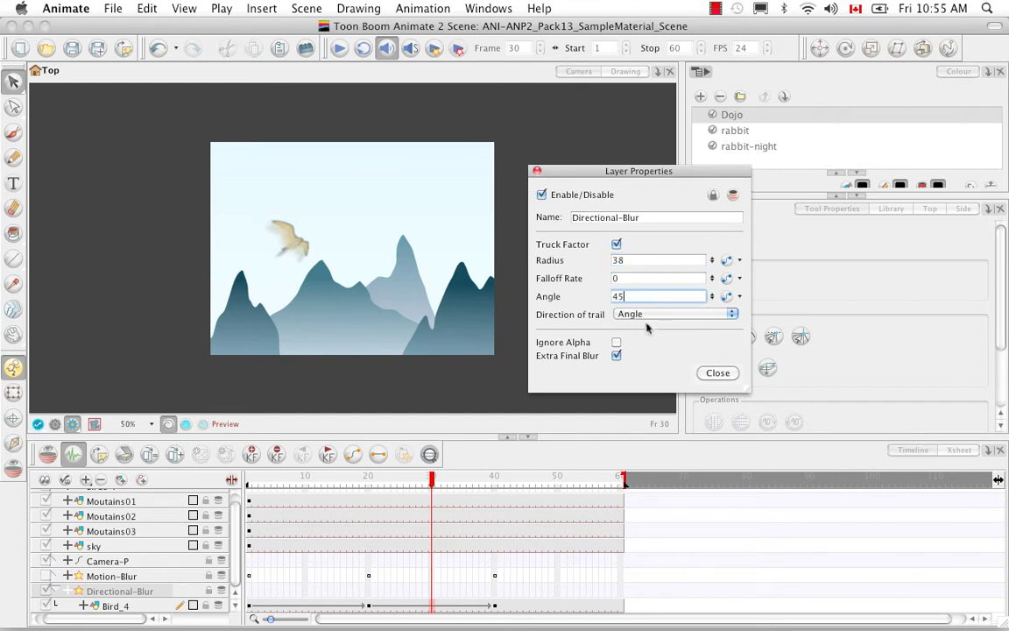
# Try West as the blur's Direction of trail and set it back to Angle.
pyautogui.click(731, 315)
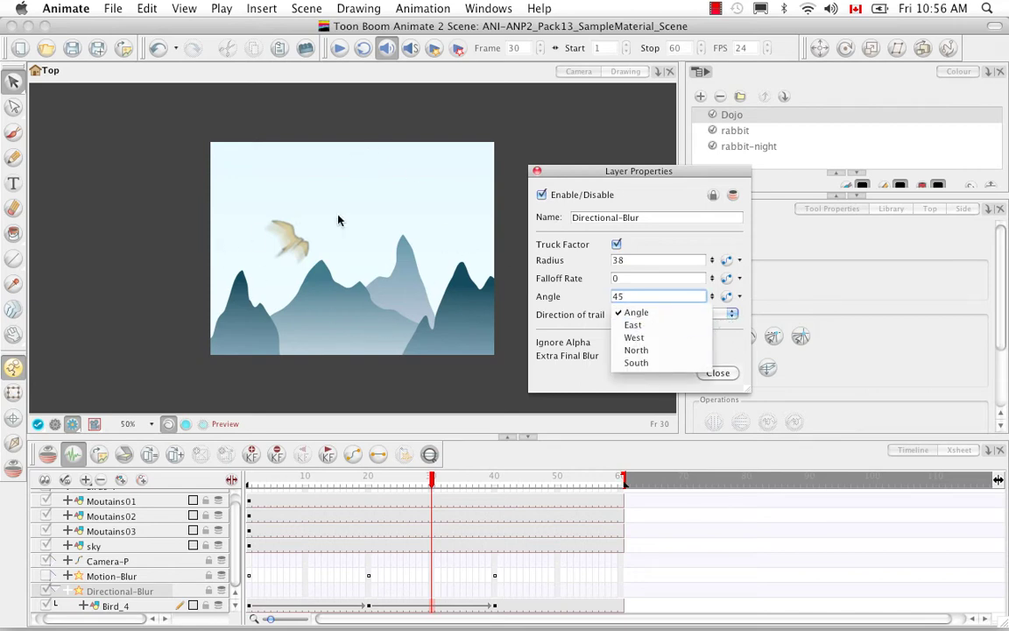
pyautogui.click(665, 338)
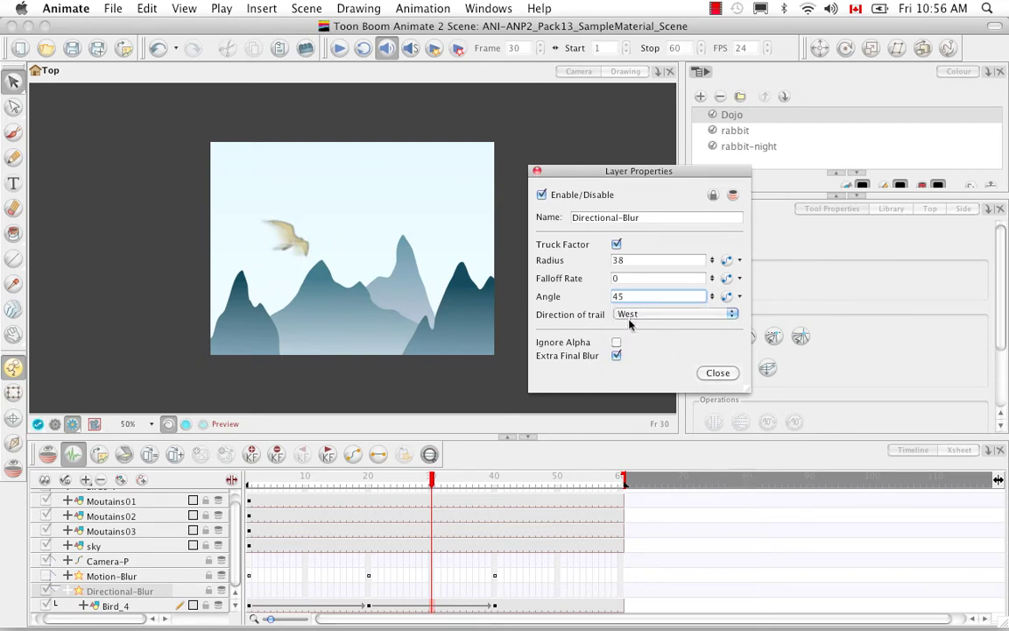
pyautogui.click(734, 318)
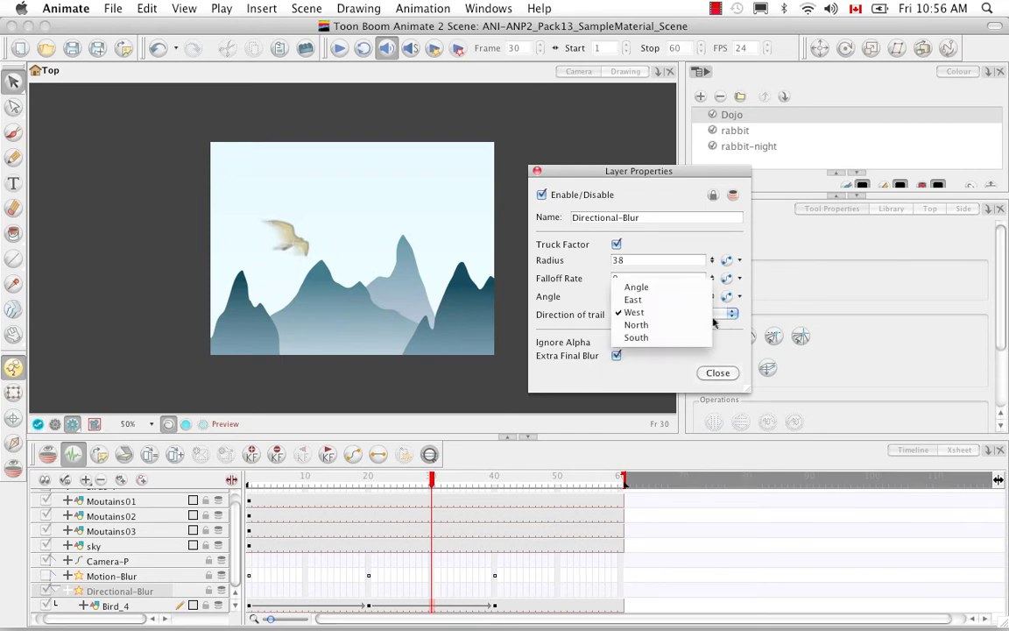
pyautogui.click(617, 286)
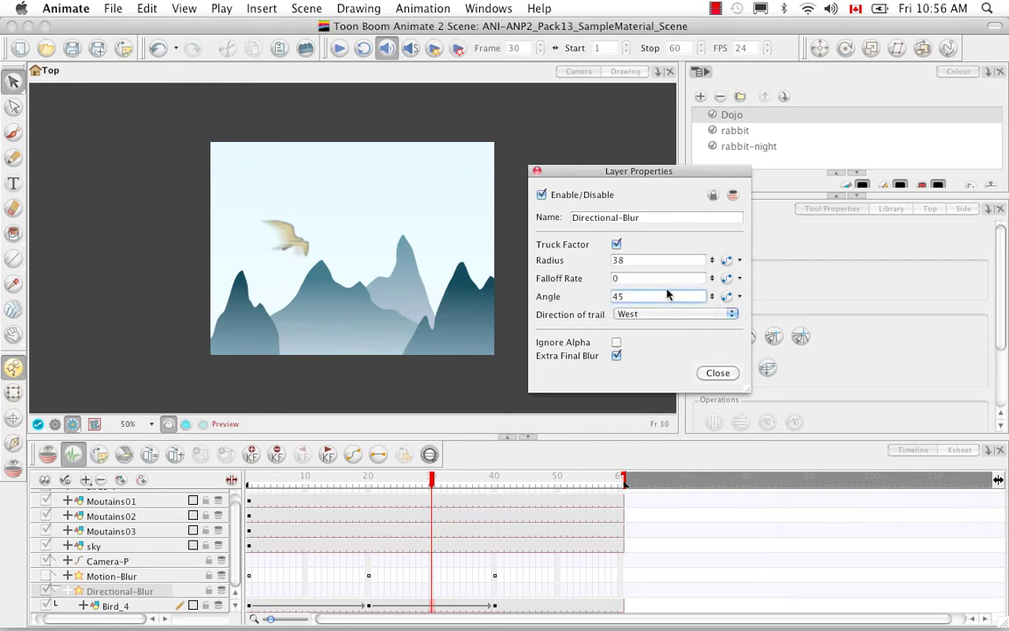
# Try Ignore Alpha on the Directional-Blur, switch it off again, and disable Extra Final Blur.
pyautogui.click(617, 343)
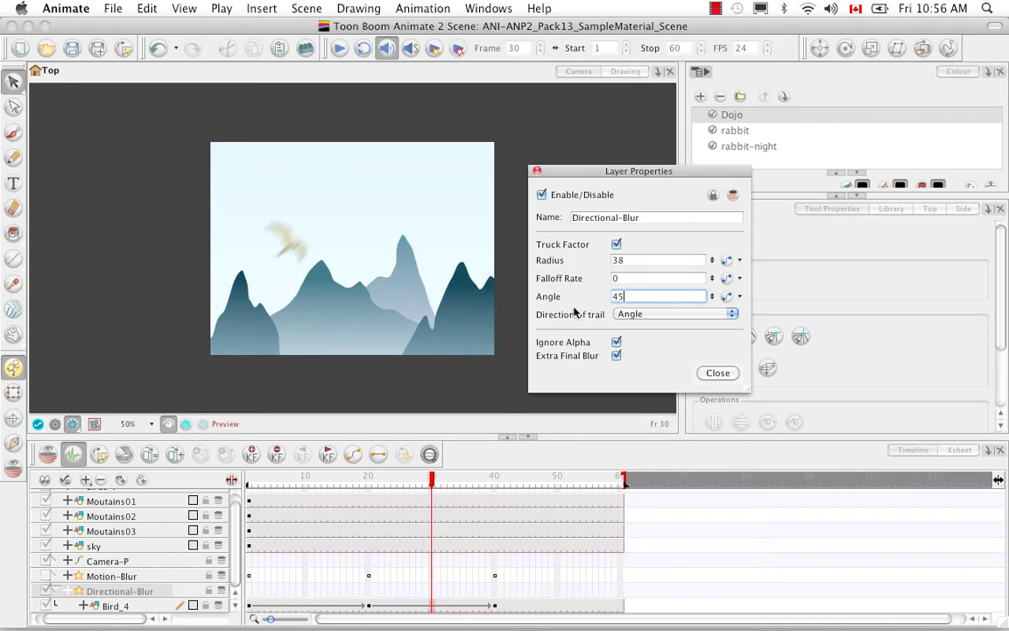
pyautogui.click(617, 343)
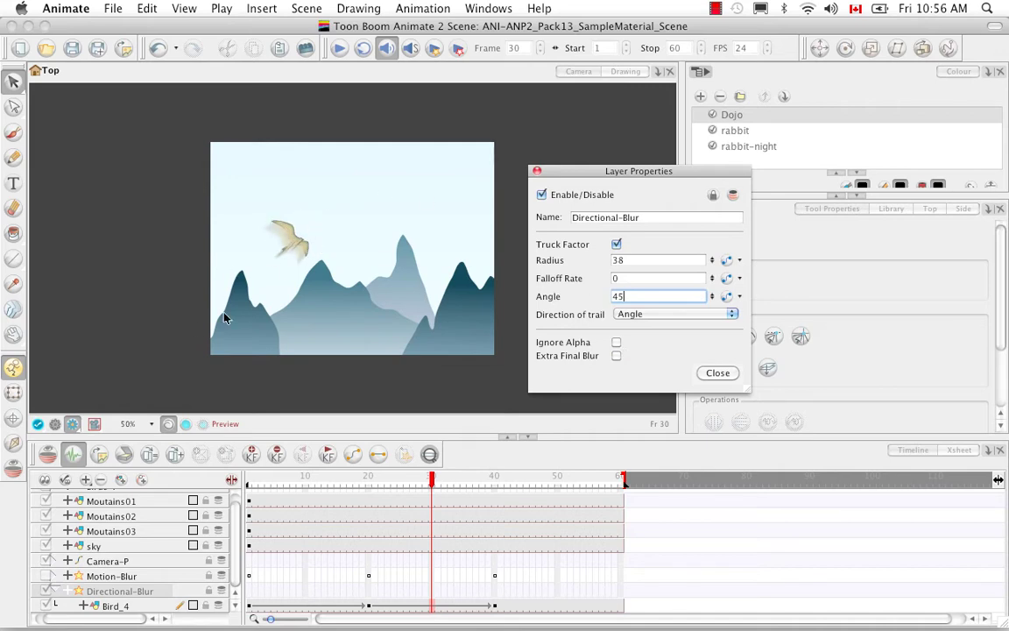
# Try a Falloff Rate of 1 on the Directional-Blur effect and set it back to 0.
pyautogui.click(657, 278)
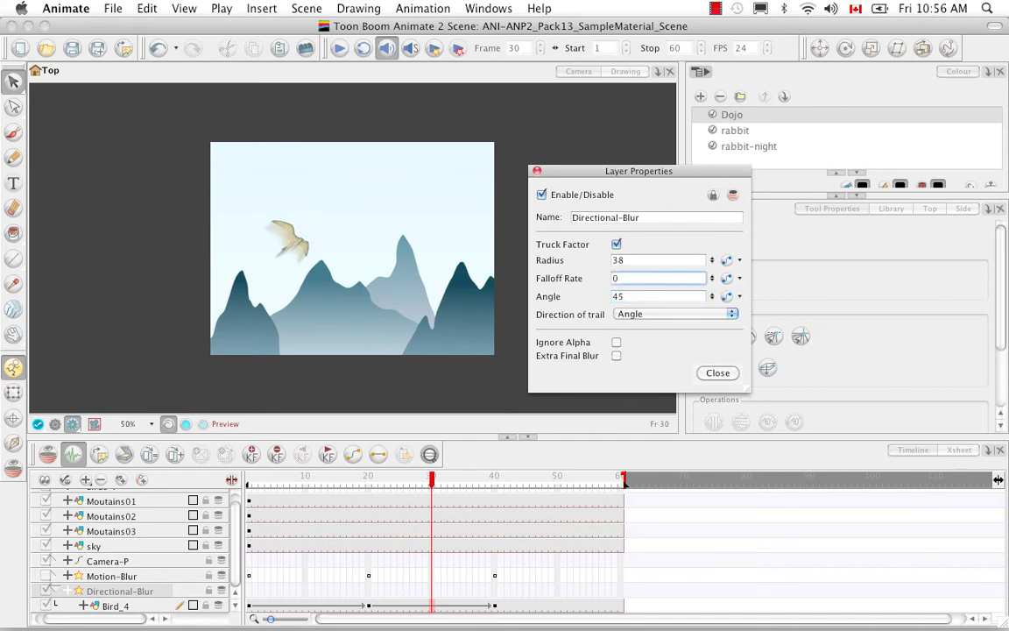
pyautogui.write('1')
pyautogui.press('Tab')
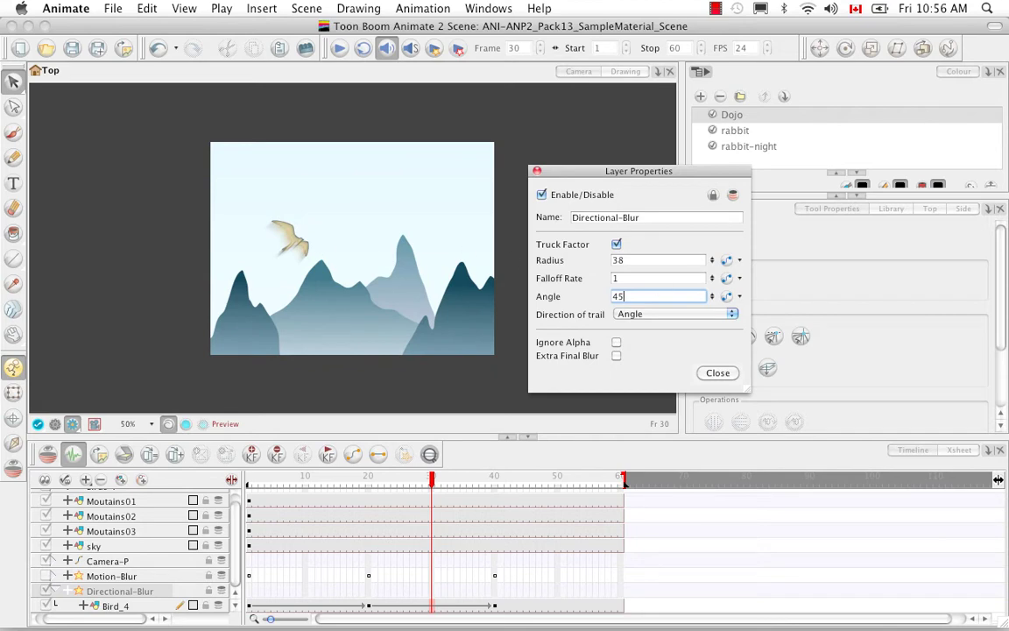
pyautogui.hotkey('shift', 'Tab')
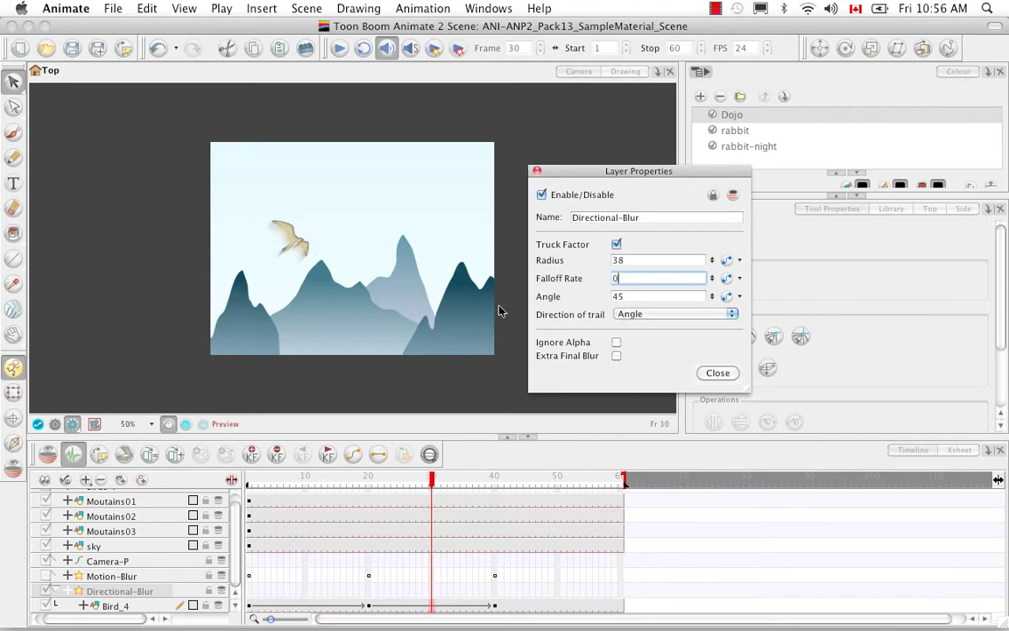
pyautogui.click(654, 297)
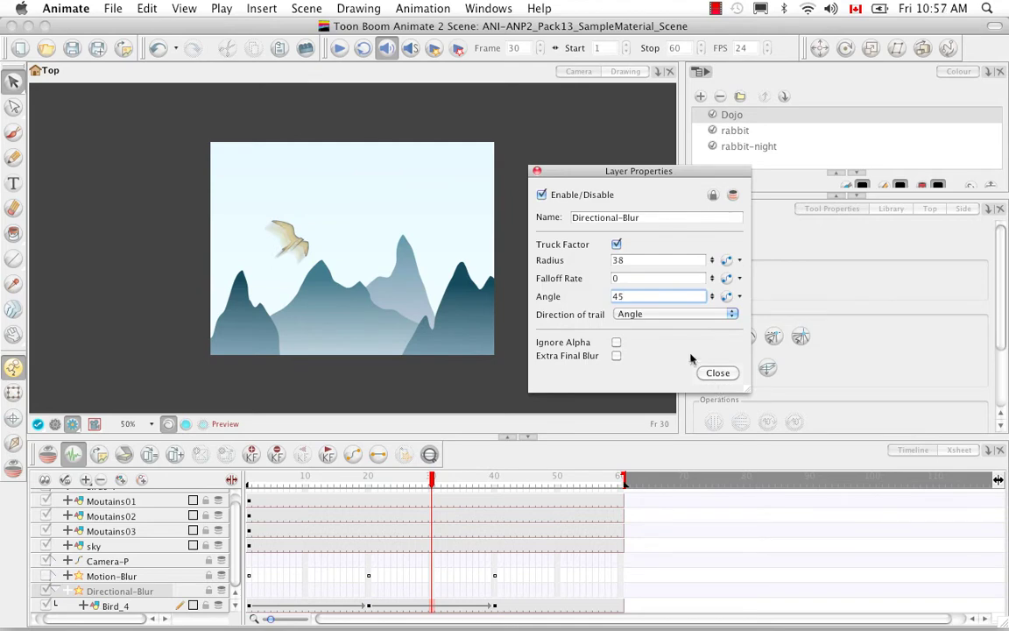
# Try West and North as the Direction of trail for the Directional-Blur.
pyautogui.click(732, 315)
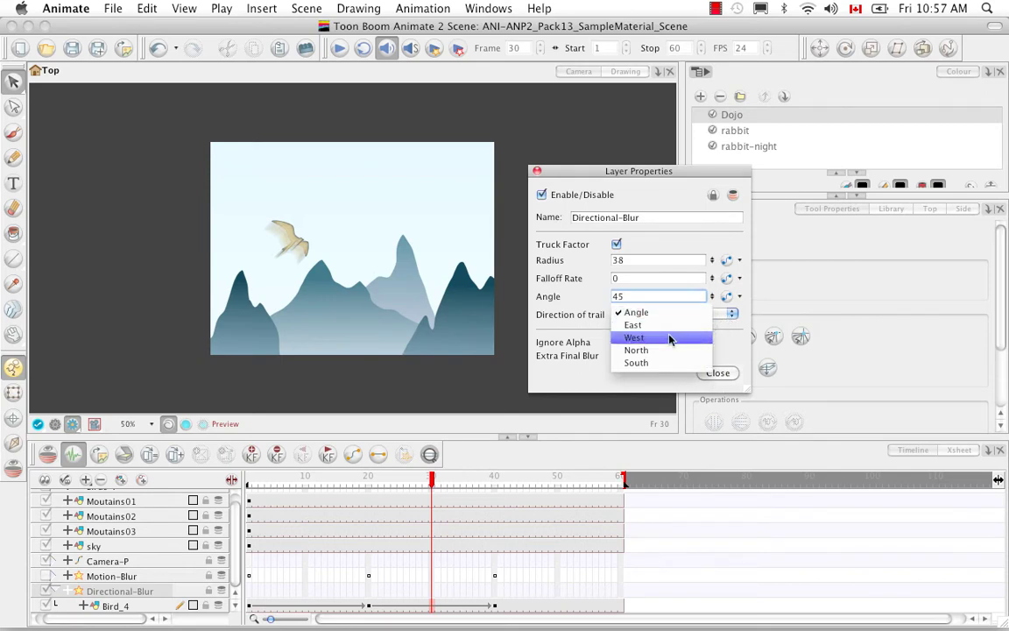
pyautogui.click(670, 338)
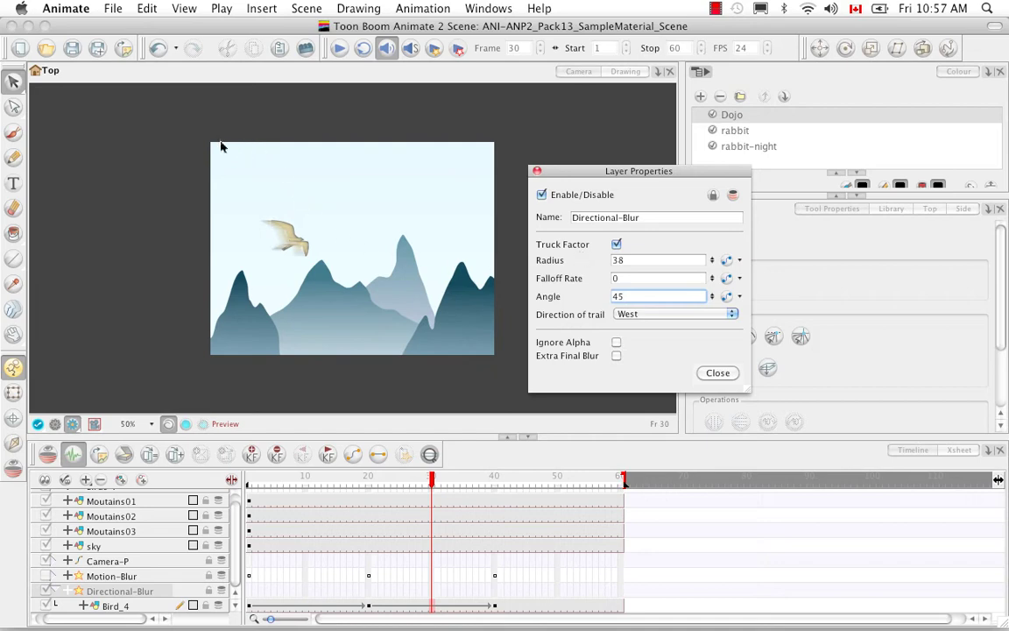
pyautogui.click(732, 315)
pyautogui.click(692, 324)
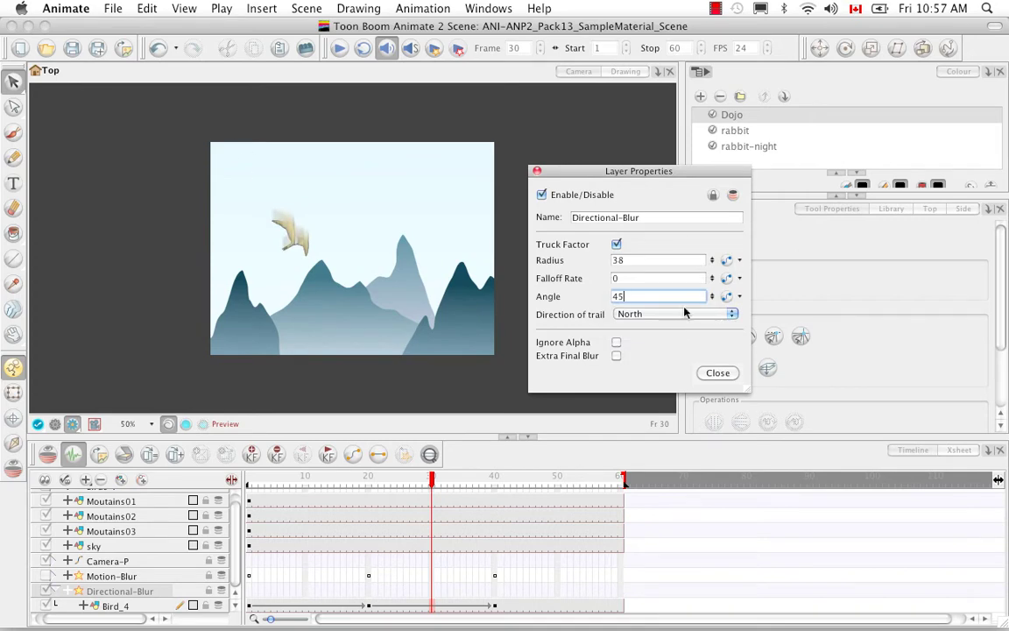
# Scrub to frame 37, set the Directional-Blur's Direction of trail to West, and close the layer properties.
pyautogui.click(540, 482)
pyautogui.moveTo(541, 482); pyautogui.dragTo(476, 481)
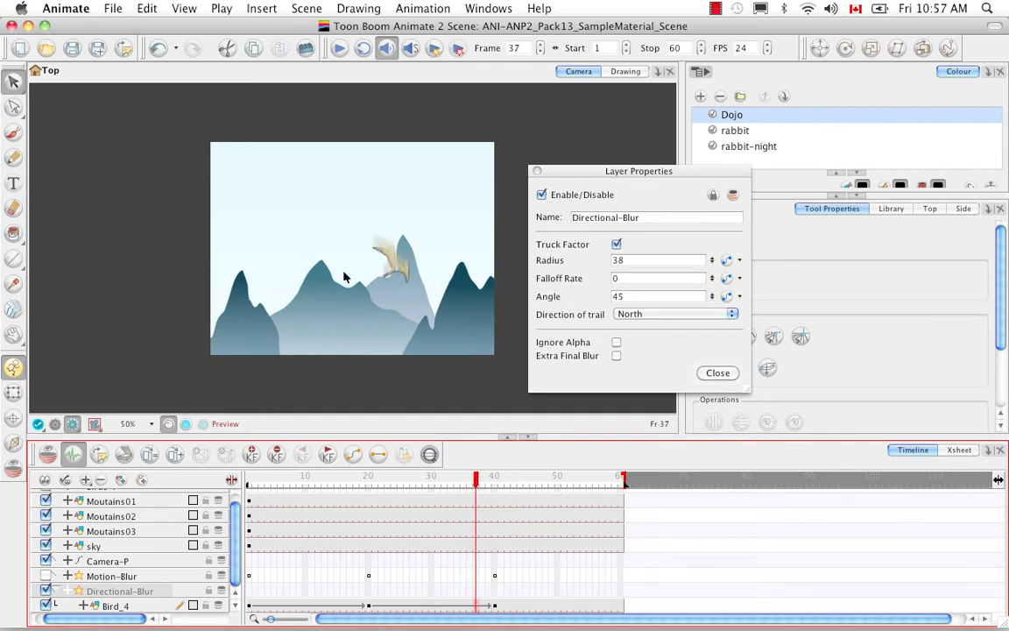
pyautogui.click(685, 314)
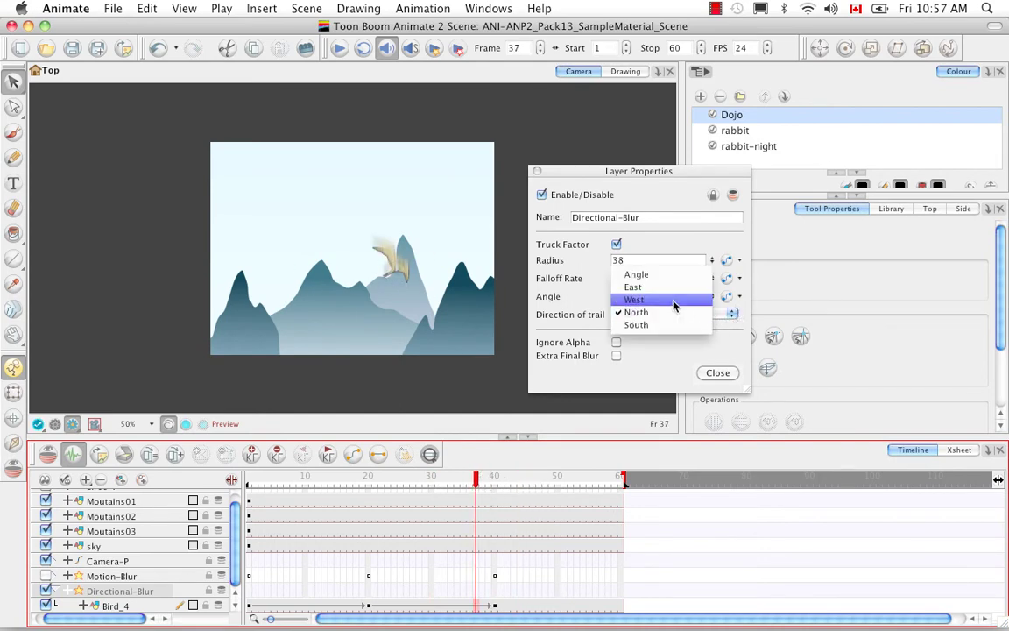
pyautogui.click(665, 300)
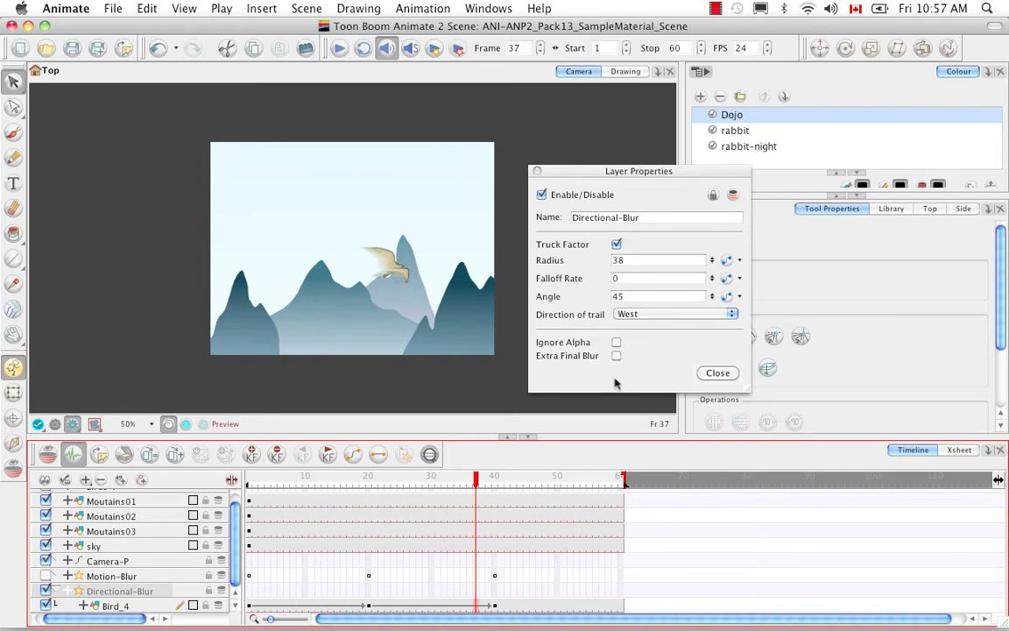
pyautogui.click(717, 373)
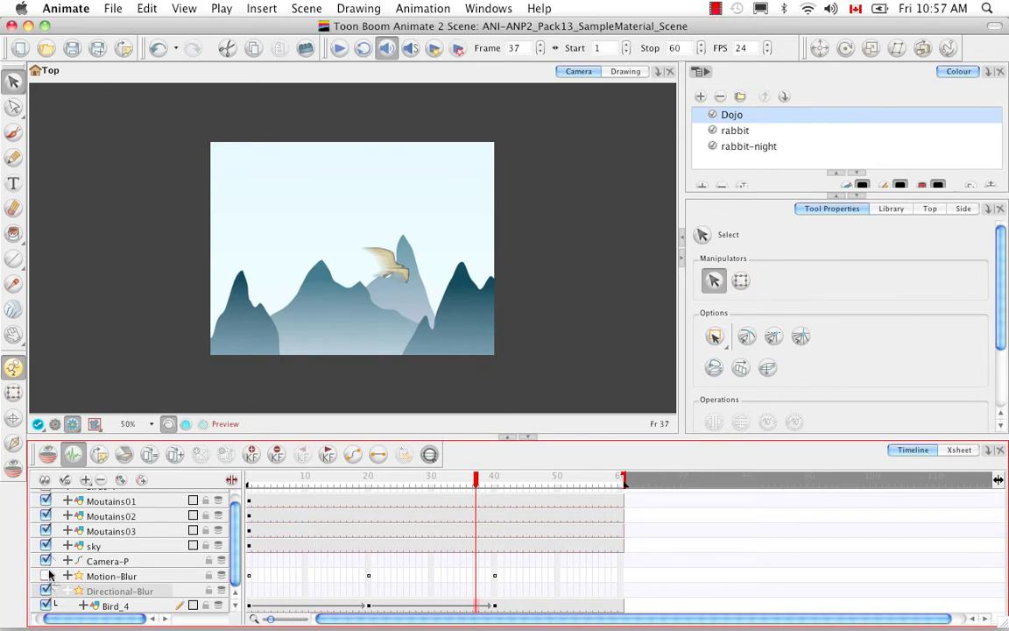
# In the OpenGL camera view, add a Colour-Scale effect layer and parent the sky layer to it.
pyautogui.click(54, 423)
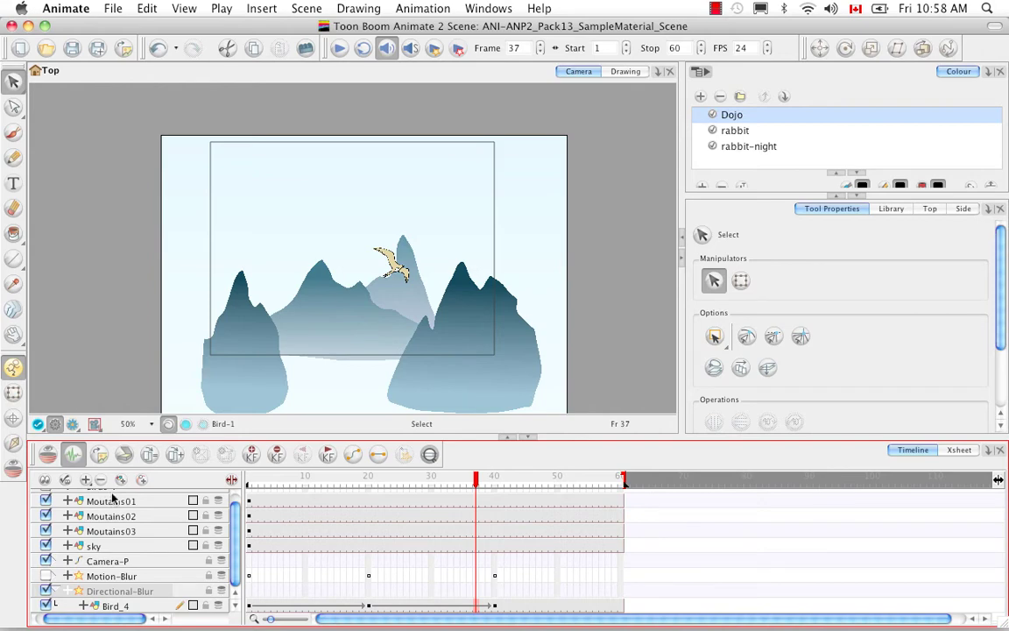
pyautogui.click(269, 10)
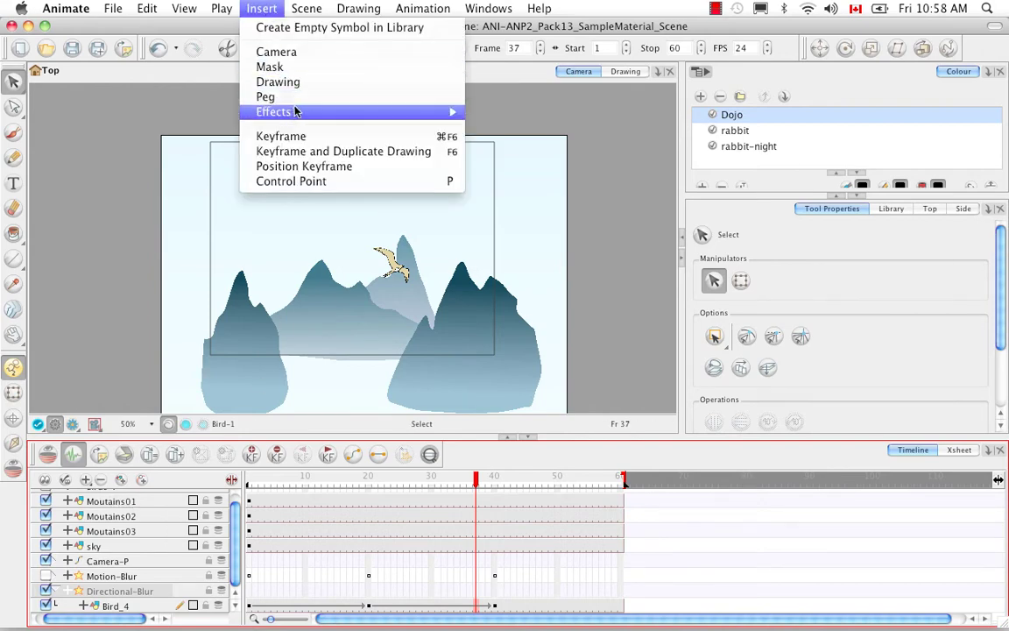
pyautogui.moveTo(327, 114)
pyautogui.click(553, 158)
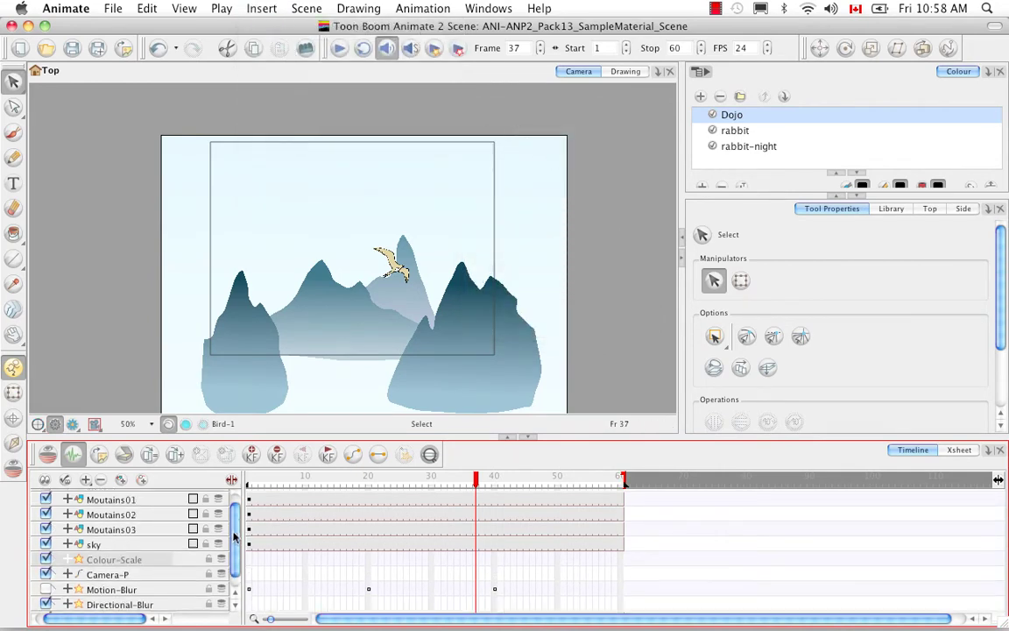
pyautogui.scroll(-1, 233, 529)
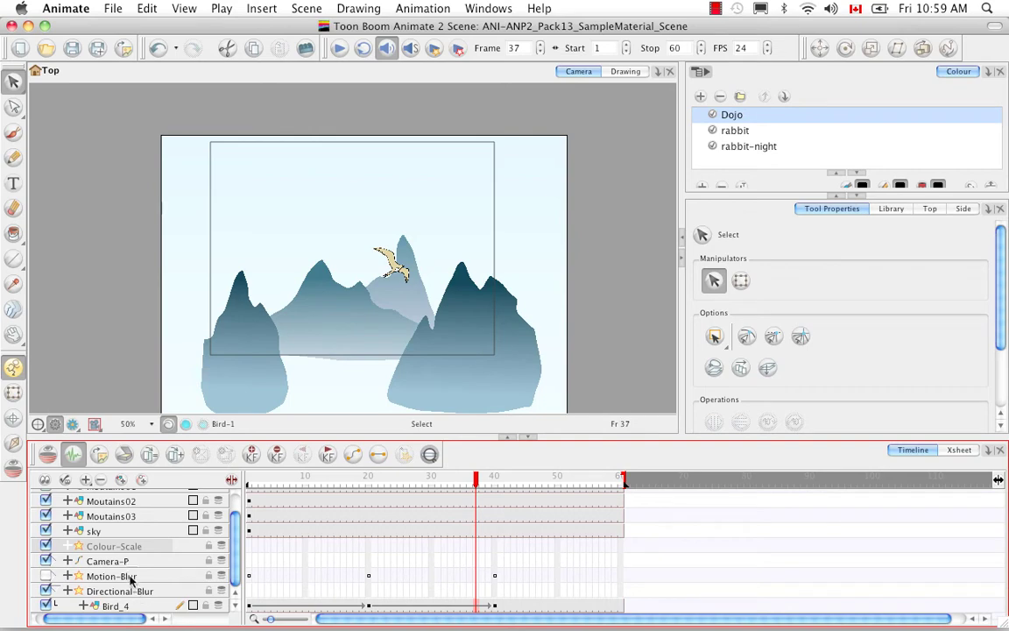
pyautogui.click(128, 532)
pyautogui.moveTo(130, 536); pyautogui.dragTo(136, 547)
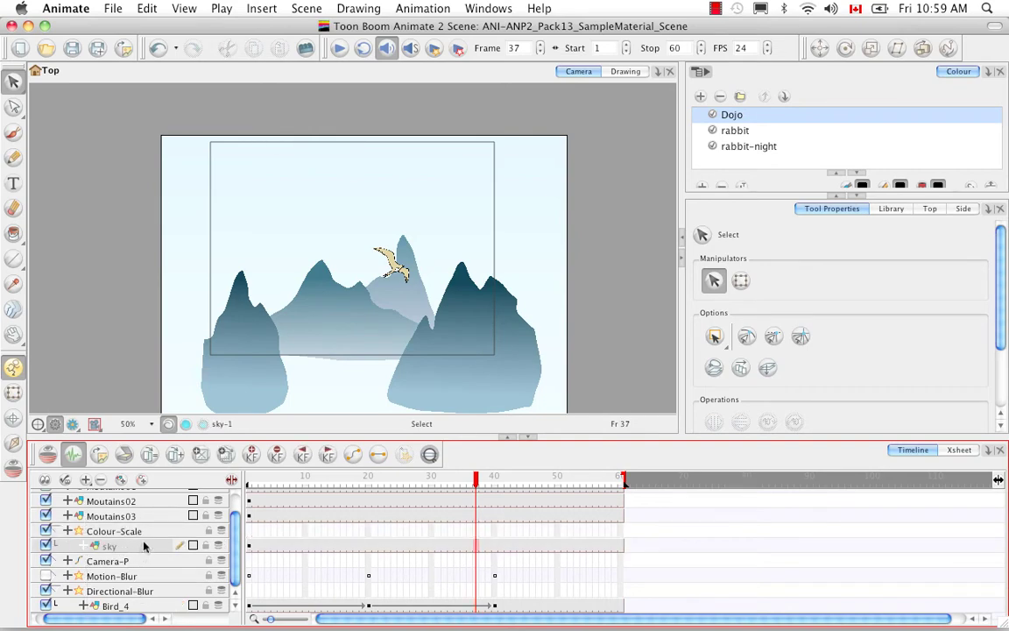
# Show the Colour-Scale parameters and their values, then add keyframes to the effect at frames 1 and 60.
pyautogui.click(68, 531)
pyautogui.click(231, 479)
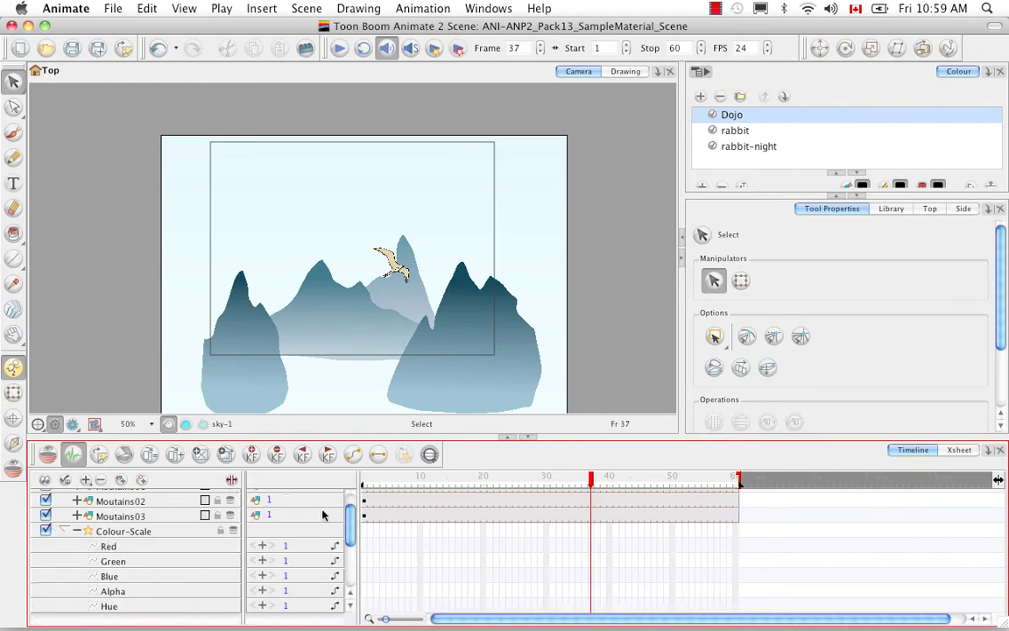
pyautogui.moveTo(353, 517); pyautogui.dragTo(354, 532)
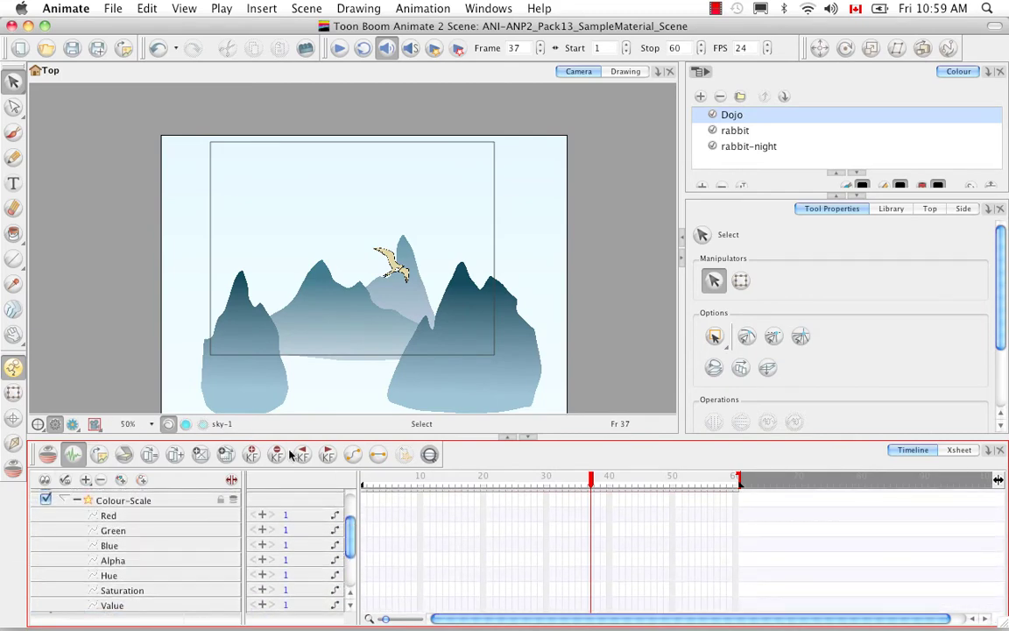
pyautogui.click(363, 502)
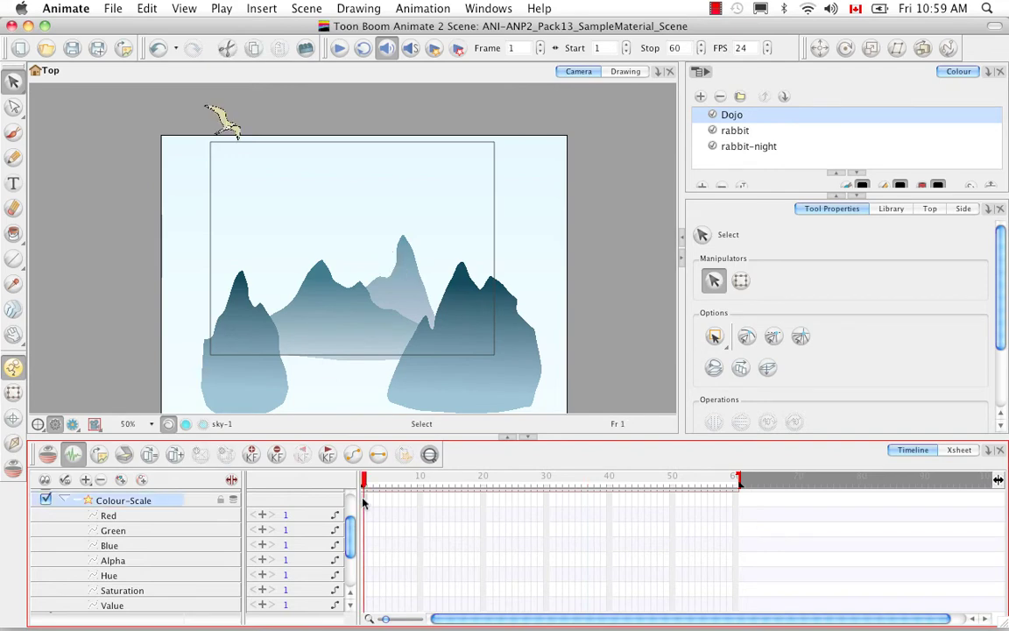
pyautogui.click(251, 455)
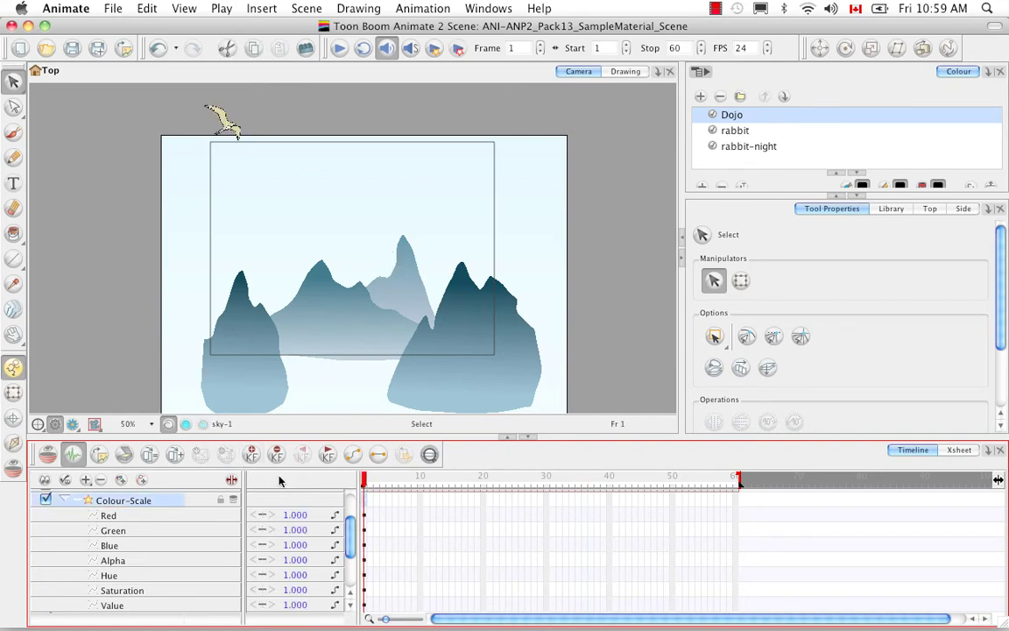
pyautogui.moveTo(366, 478); pyautogui.dragTo(752, 469)
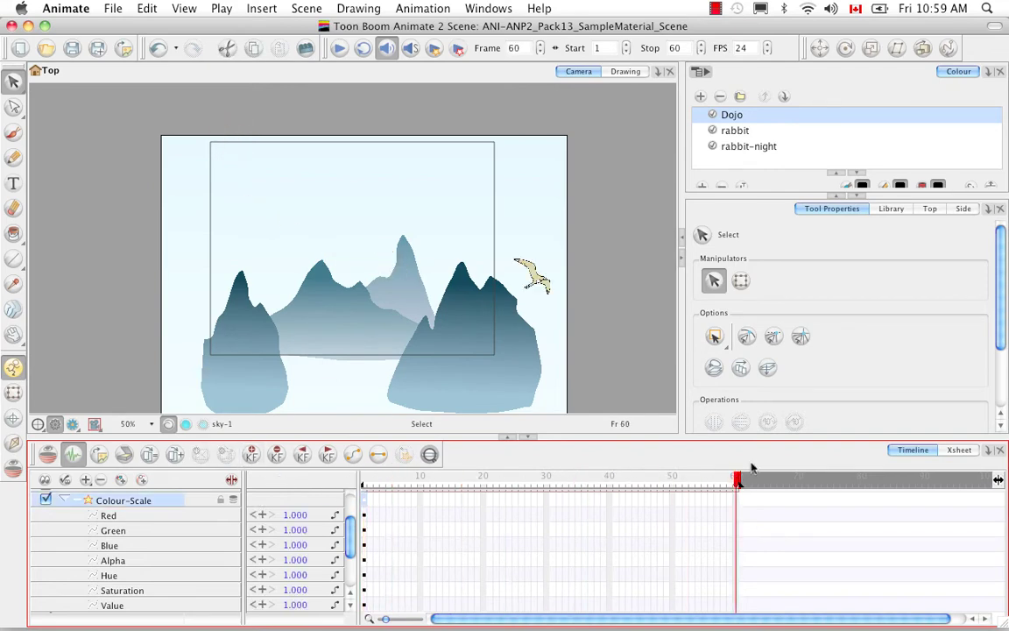
pyautogui.click(252, 454)
pyautogui.moveTo(738, 478); pyautogui.dragTo(366, 518)
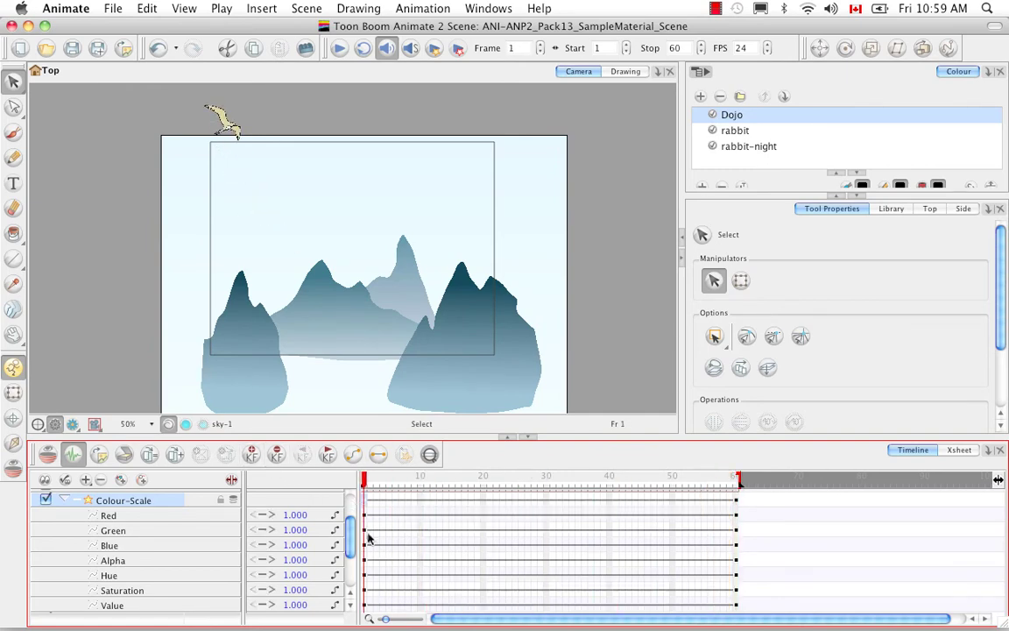
# Turn on the rendered preview at frame 1 and set the Colour-Scale's Red value to 2.
pyautogui.doubleClick(169, 504)
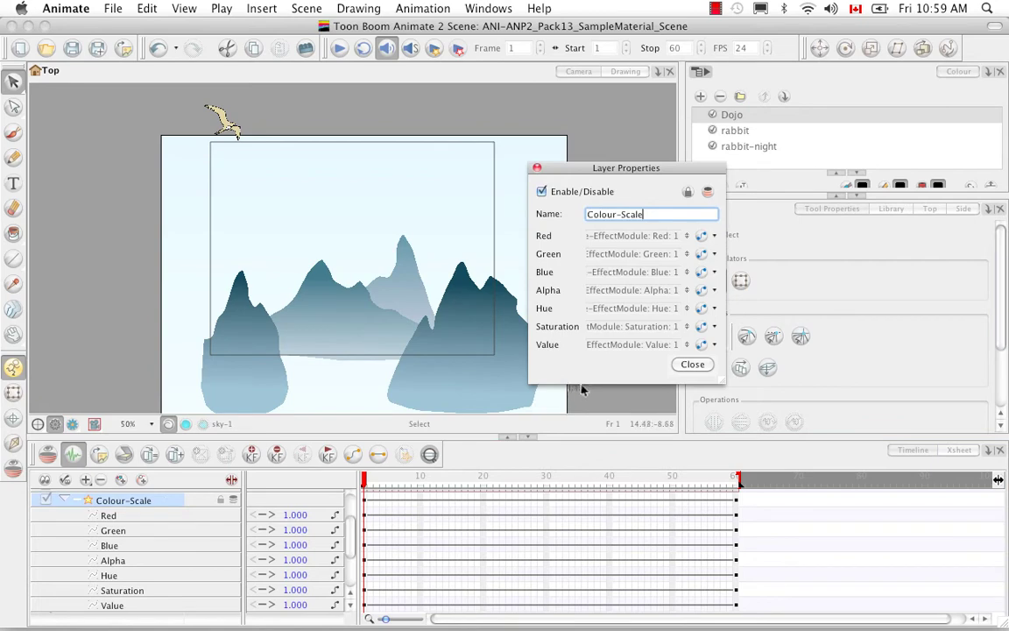
pyautogui.click(536, 167)
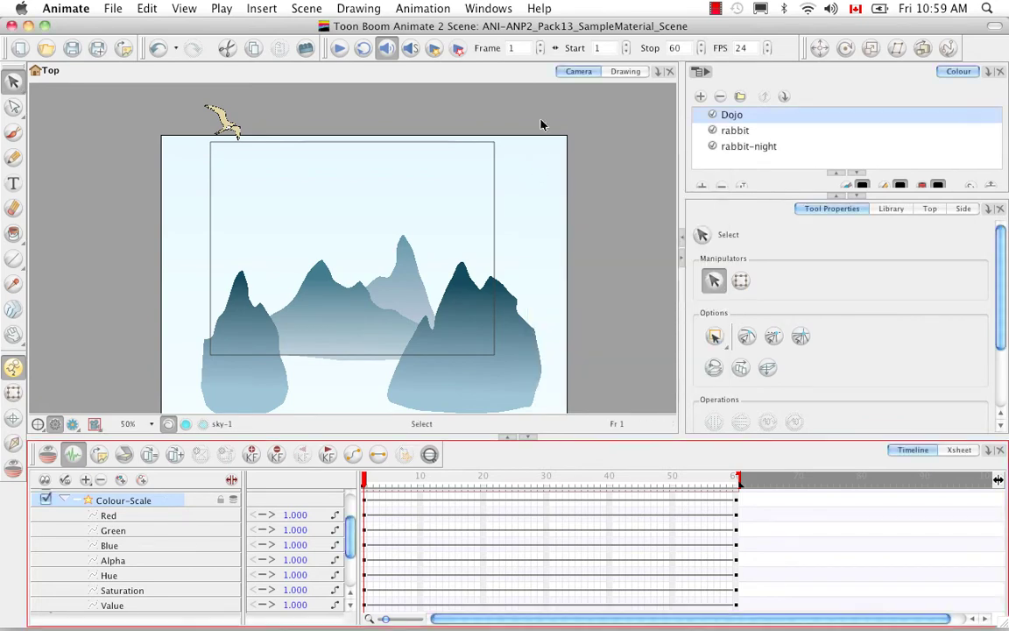
pyautogui.click(72, 423)
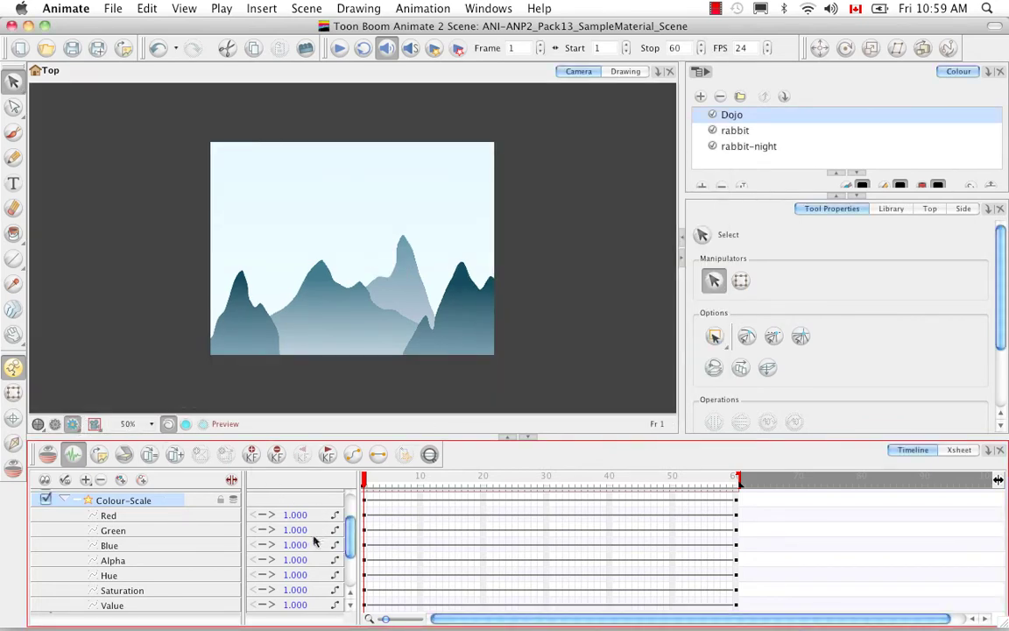
pyautogui.click(293, 514)
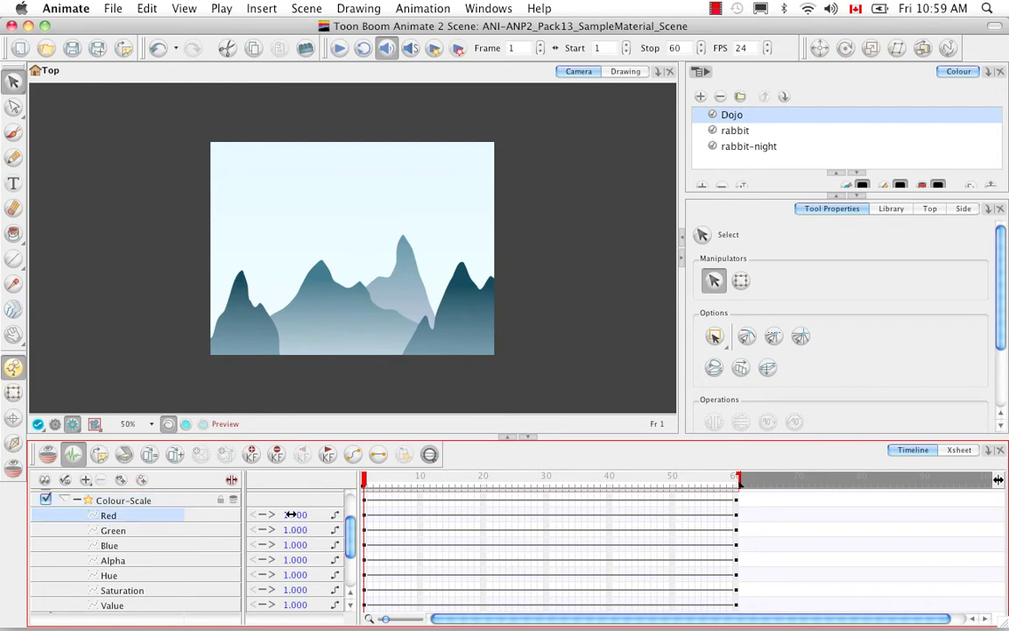
pyautogui.press('Return')
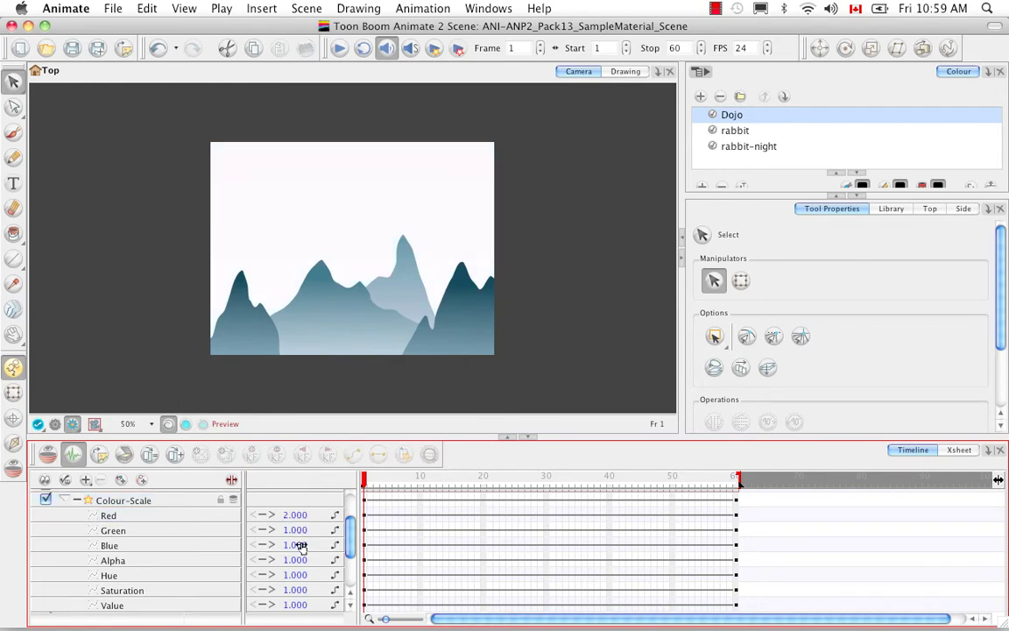
# Set the Colour-Scale's Green to 1.7, try Blue at 0, and set Blue to 0.5.
pyautogui.moveTo(292, 532); pyautogui.dragTo(299, 544)
pyautogui.doubleClick(296, 545)
pyautogui.write('0')
pyautogui.press('Return')
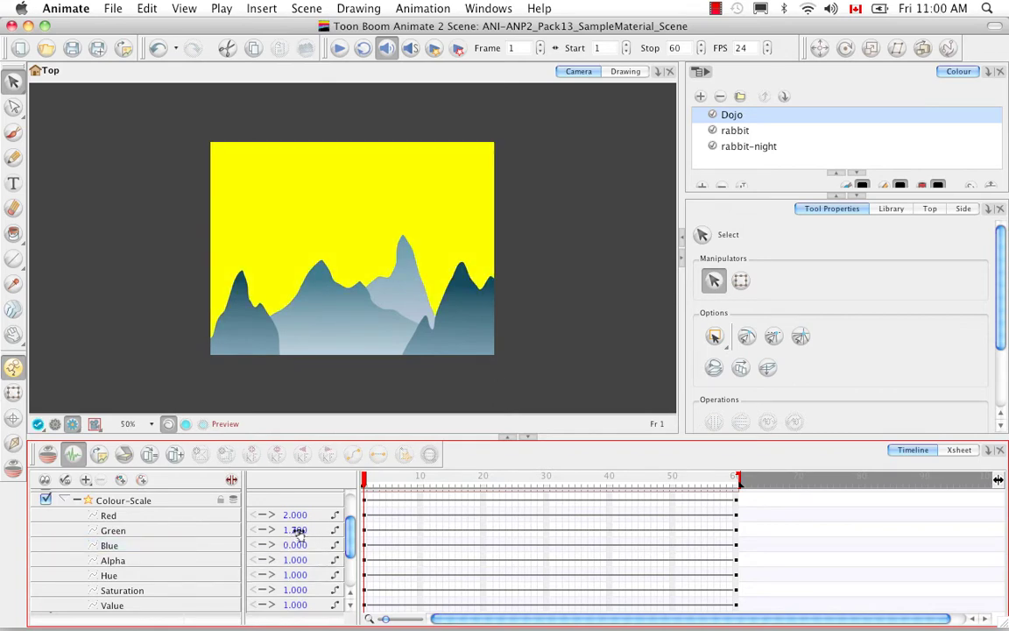
pyautogui.doubleClick(296, 545)
pyautogui.write('0.5')
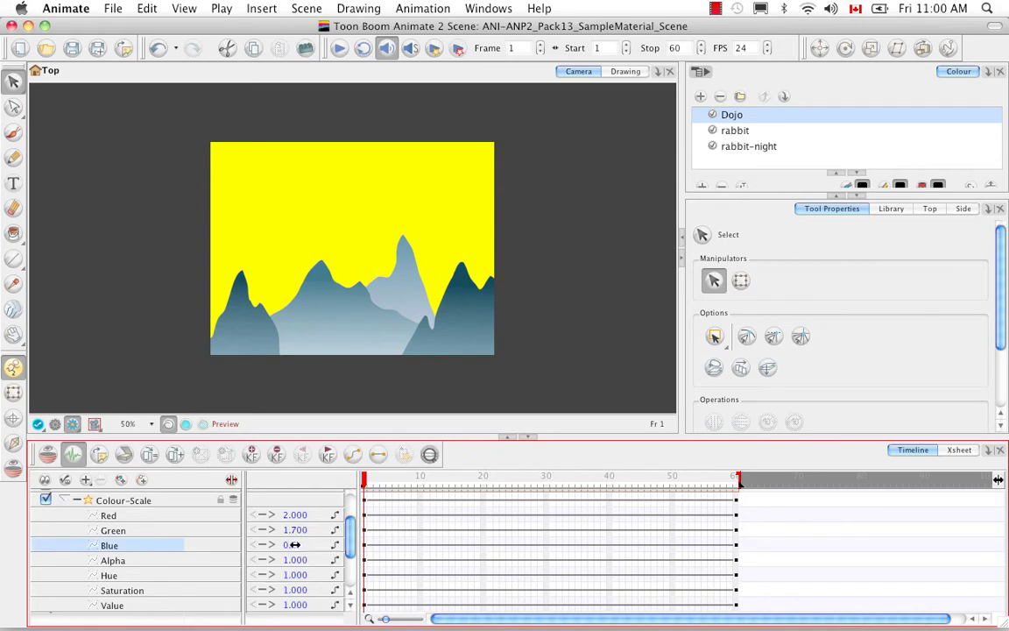
pyautogui.press('Return')
# Try a Green value of 0.8 on the Colour-Scale effect and settle on 0.5.
pyautogui.click(298, 517)
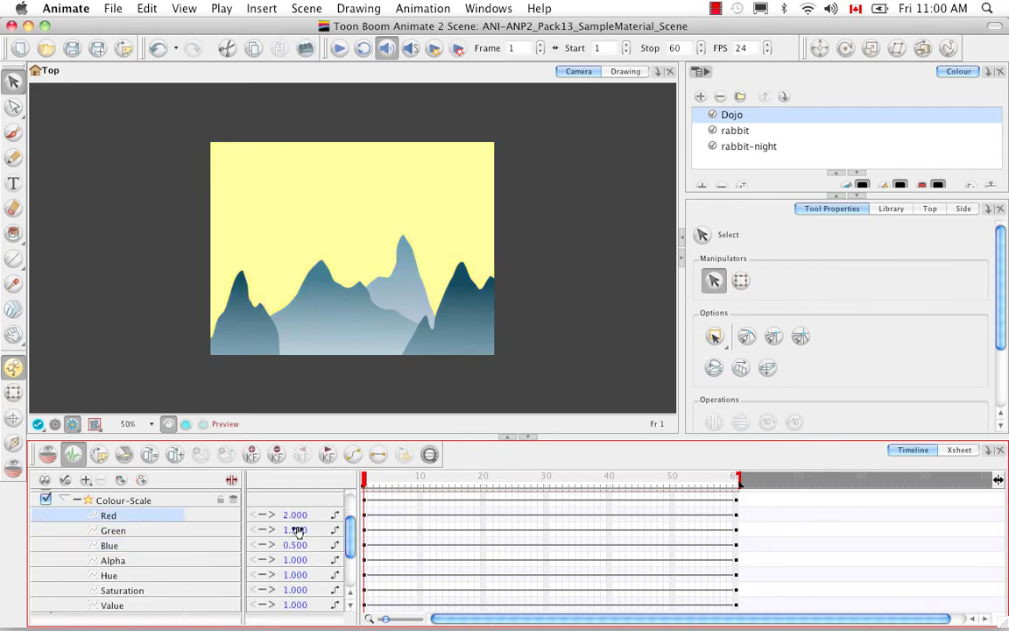
pyautogui.click(298, 530)
pyautogui.moveTo(288, 529); pyautogui.dragTo(312, 534)
pyautogui.click(287, 529)
pyautogui.click(297, 530)
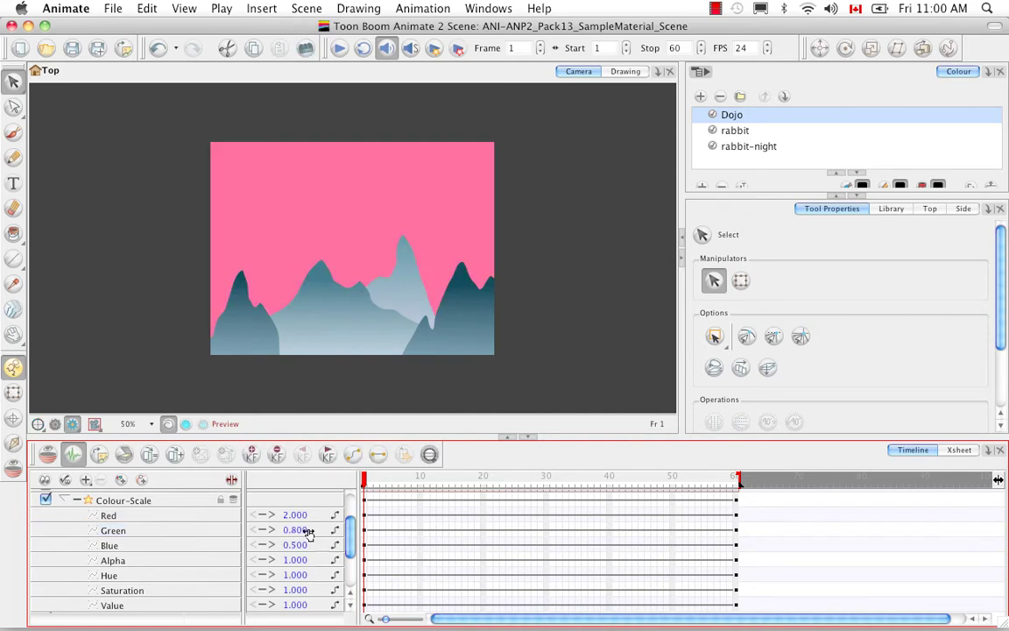
pyautogui.click(295, 530)
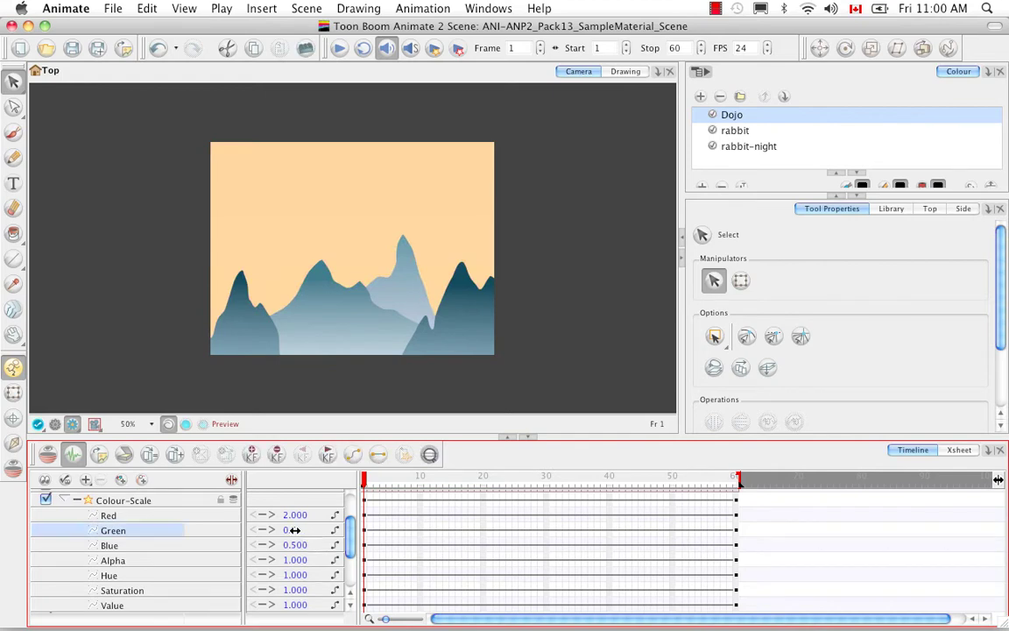
pyautogui.moveTo(297, 530)
pyautogui.mouseDown()
pyautogui.moveTo(306, 537)
pyautogui.moveTo(296, 541)
pyautogui.mouseUp()
pyautogui.click(296, 530)
pyautogui.click(296, 531)
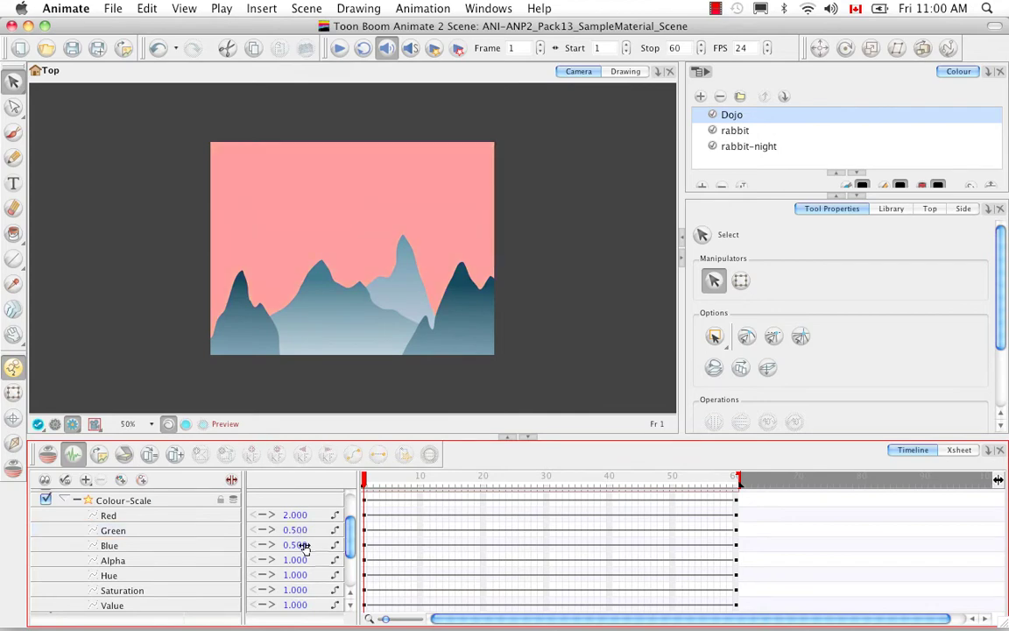
# Reduce the Colour-Scale's Saturation at frame 1 to 0.7.
pyautogui.click(295, 591)
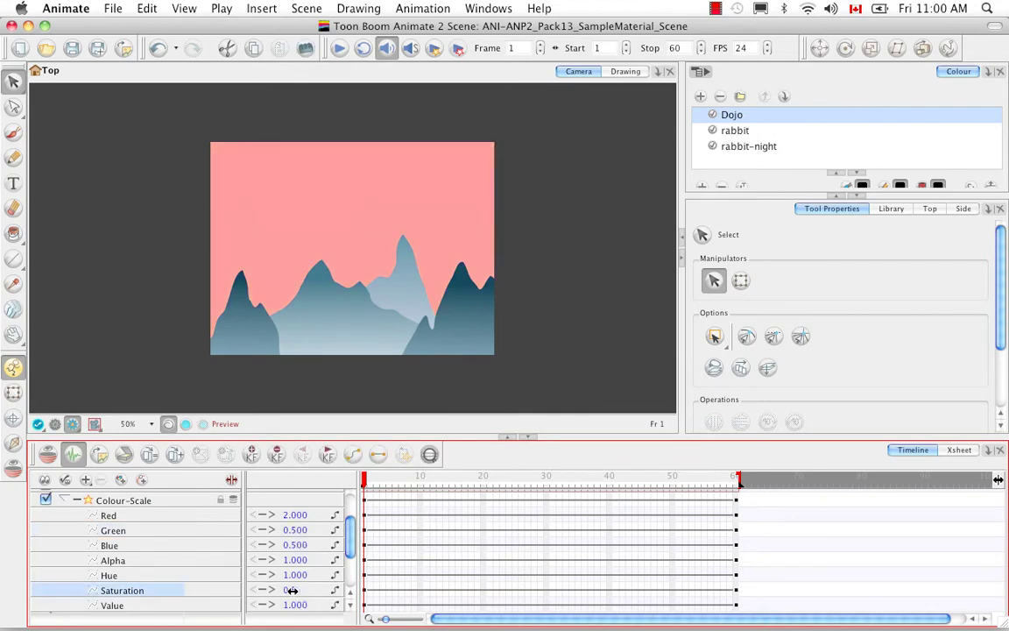
pyautogui.moveTo(295, 590); pyautogui.dragTo(304, 598)
pyautogui.click(299, 595)
pyautogui.click(307, 598)
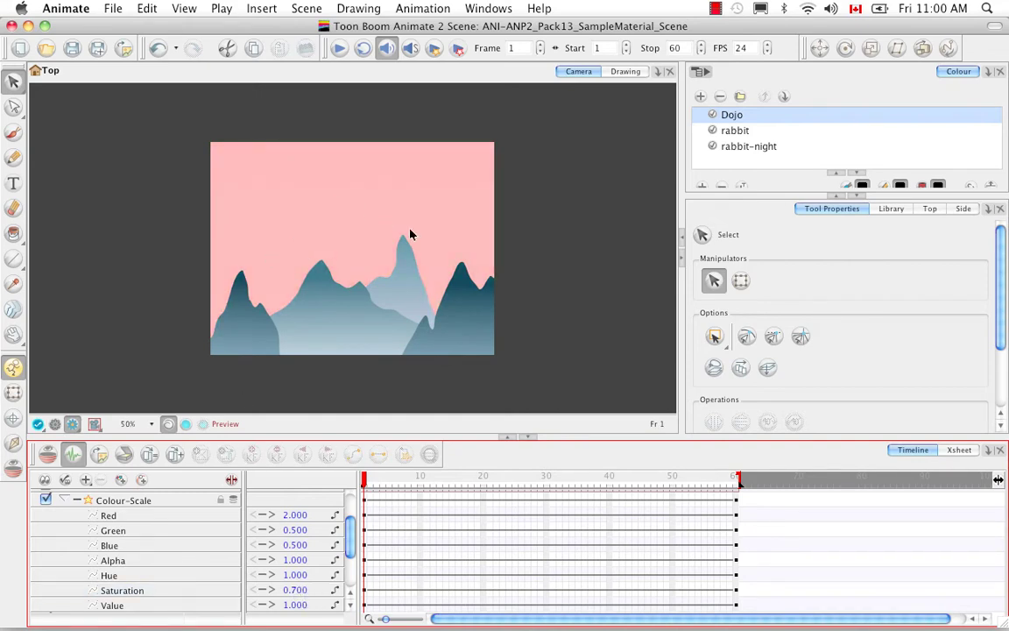
# Scrub the timeline to preview the sky's colour change, collapse the Colour-Scale parameters, and select the effect layer.
pyautogui.click(167, 193)
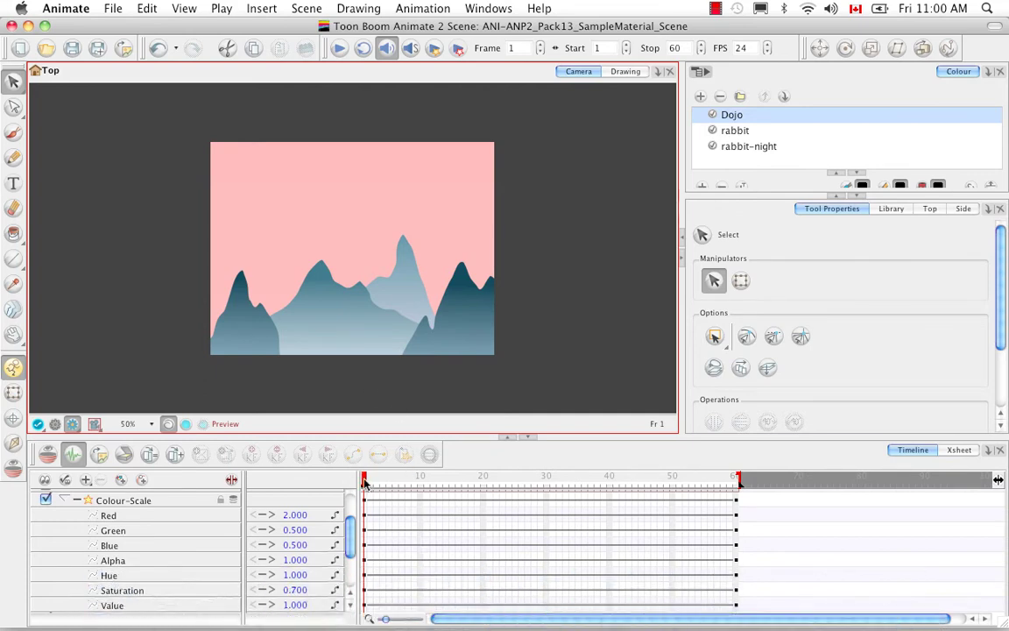
pyautogui.moveTo(364, 482); pyautogui.dragTo(312, 552)
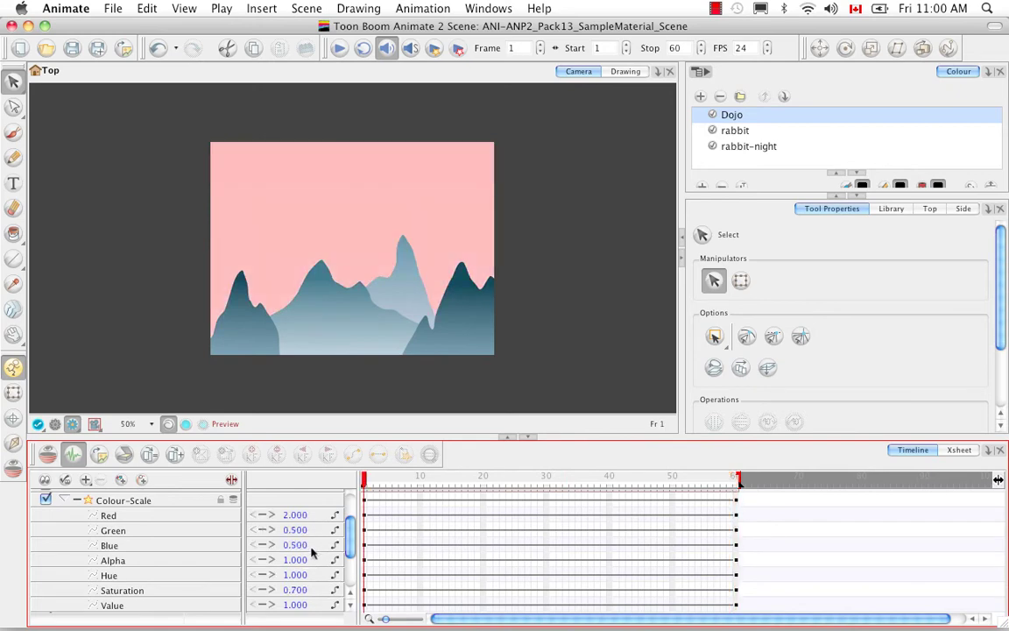
pyautogui.moveTo(374, 488); pyautogui.dragTo(352, 483)
pyautogui.click(76, 500)
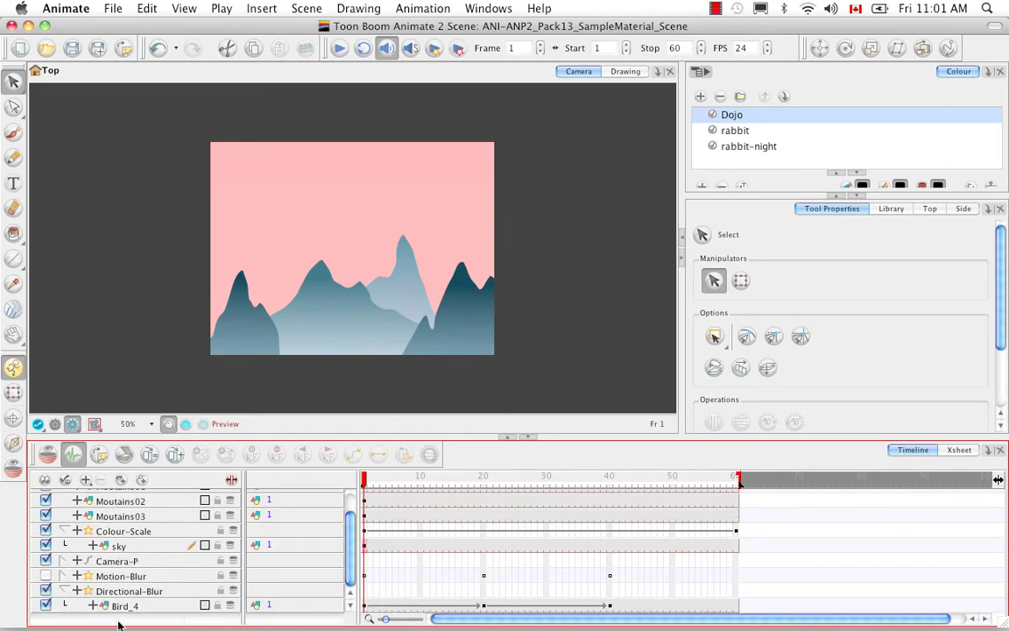
pyautogui.click(151, 532)
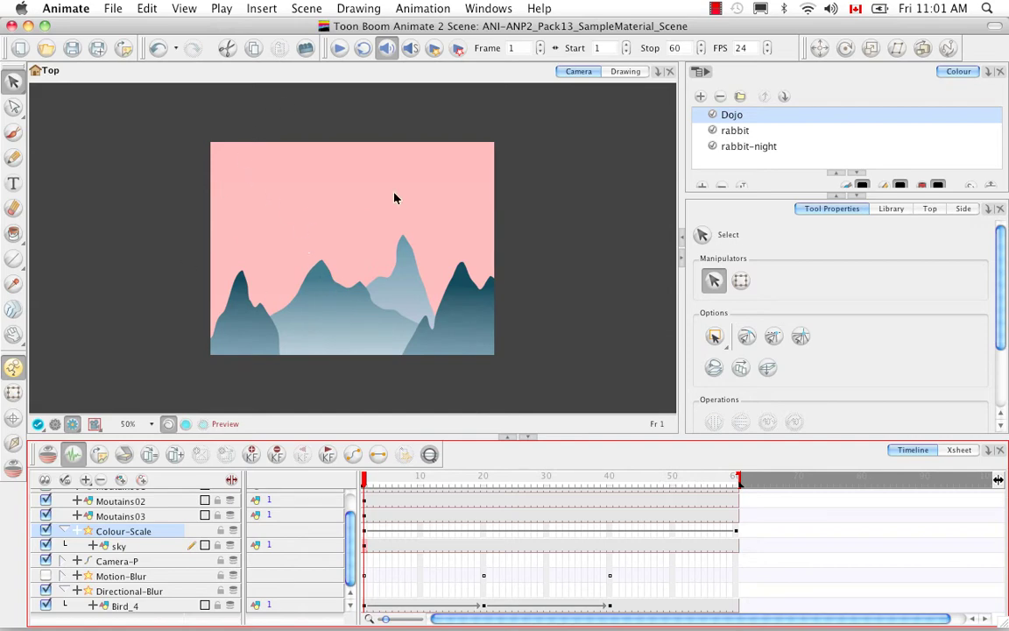
# In the Top view, translate the sky layer forward along the Z axis to just in front of the bird.
pyautogui.click(931, 211)
pyautogui.click(838, 196)
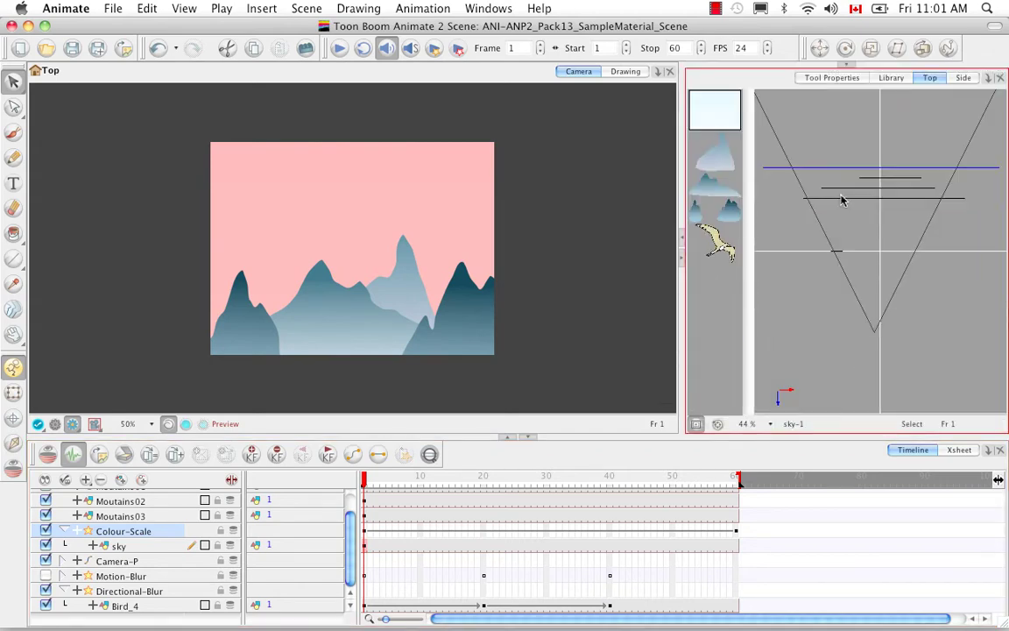
pyautogui.click(819, 48)
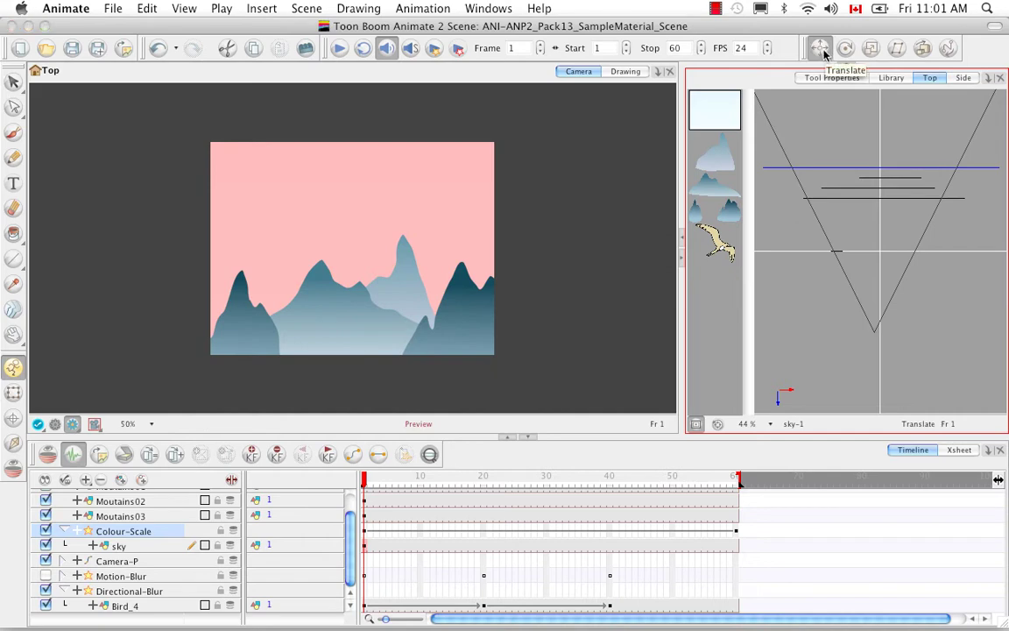
pyautogui.click(822, 169)
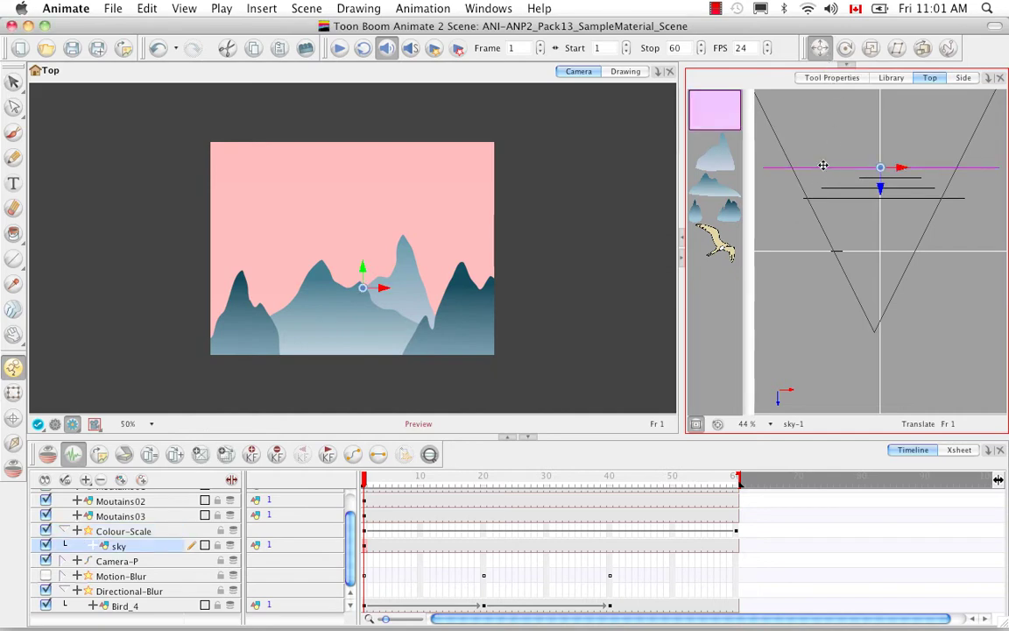
pyautogui.moveTo(880, 205); pyautogui.dragTo(877, 283)
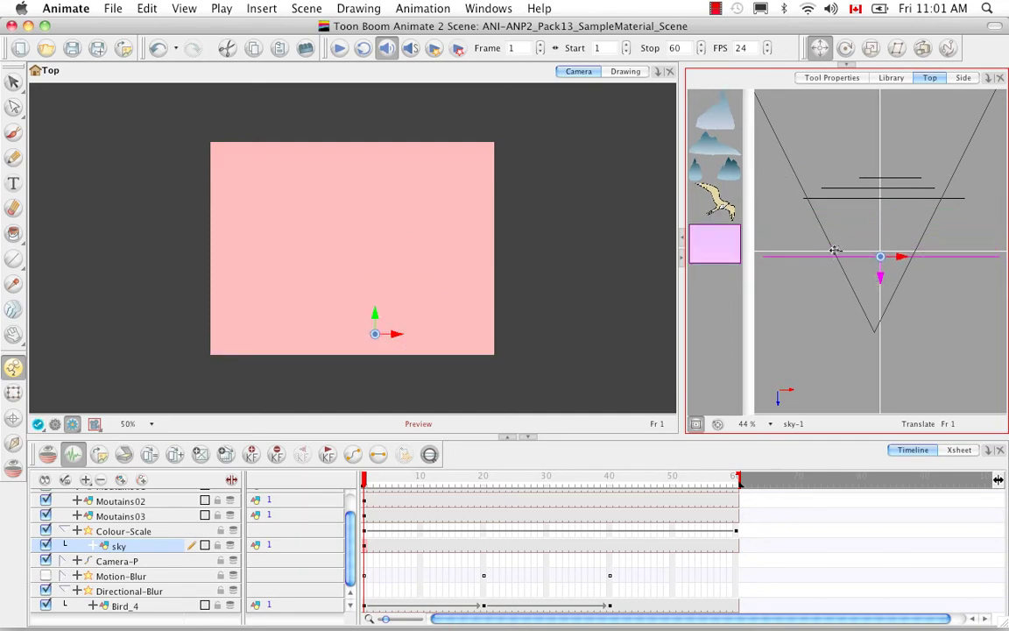
pyautogui.moveTo(882, 279); pyautogui.dragTo(881, 275)
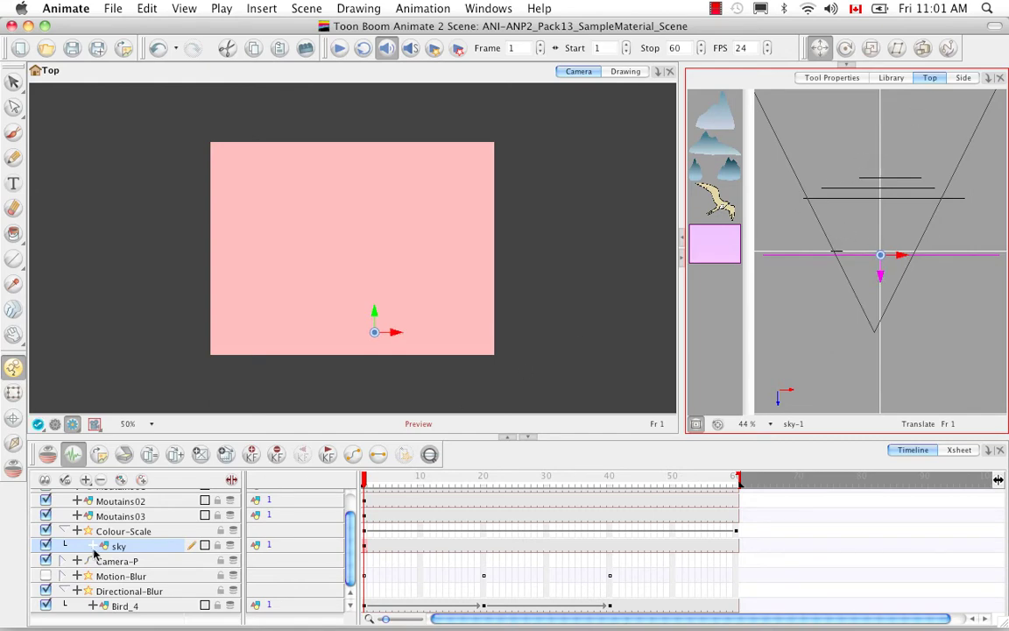
# Add a Blending effect to the sky layer.
pyautogui.click(88, 480)
pyautogui.moveTo(120, 592)
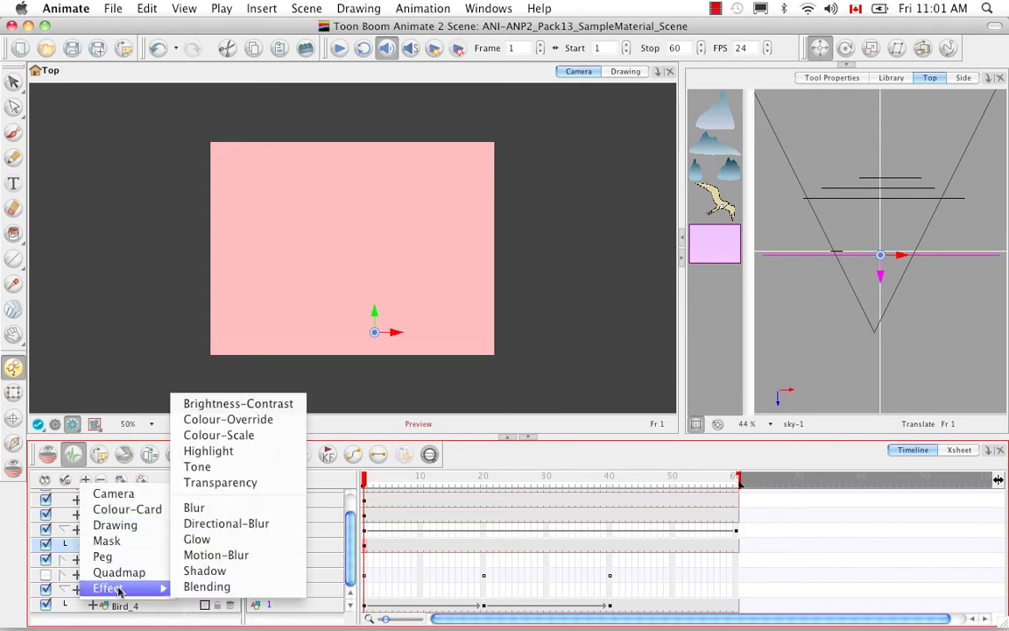
pyautogui.click(206, 586)
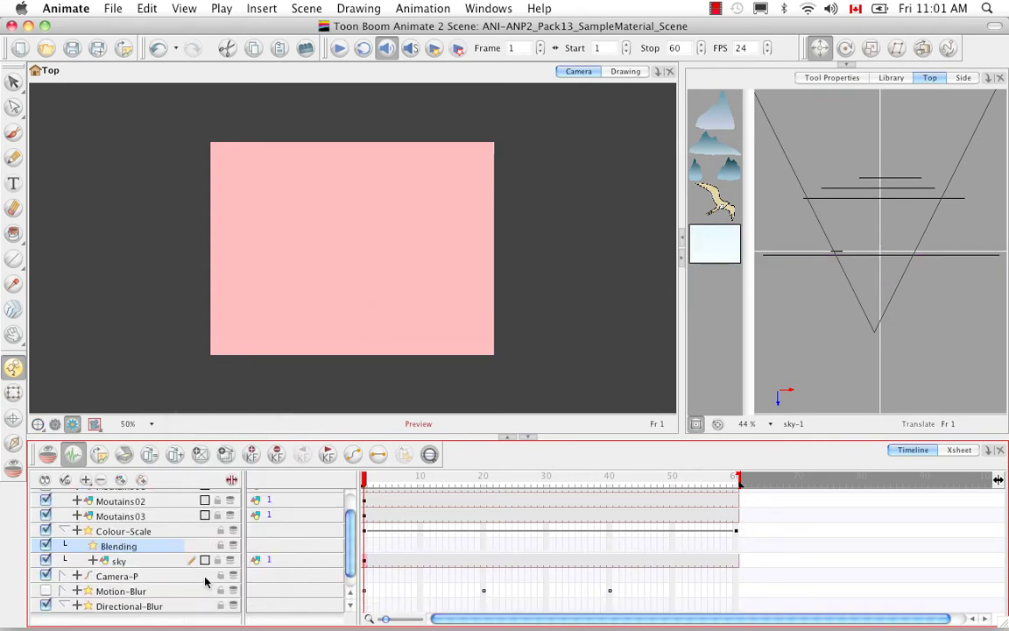
# Restack the effects on the sky so that Blending sits above Colour-Scale, with Colour-Scale nested and collapsed beneath it.
pyautogui.click(68, 531)
pyautogui.click(67, 546)
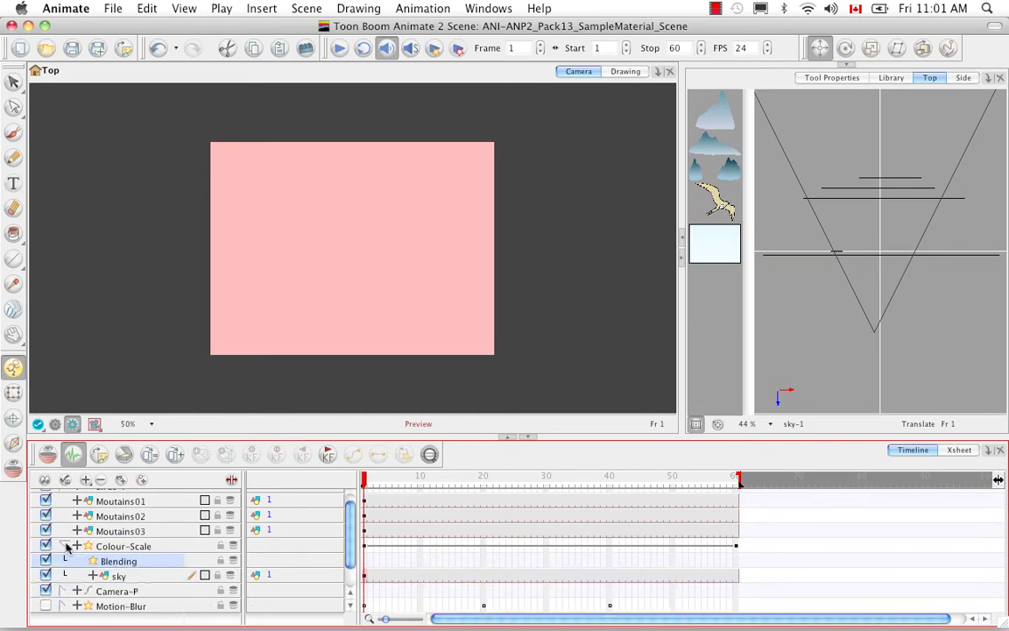
pyautogui.moveTo(128, 568)
pyautogui.mouseDown()
pyautogui.moveTo(109, 545)
pyautogui.moveTo(124, 546)
pyautogui.mouseUp()
pyautogui.click(66, 560)
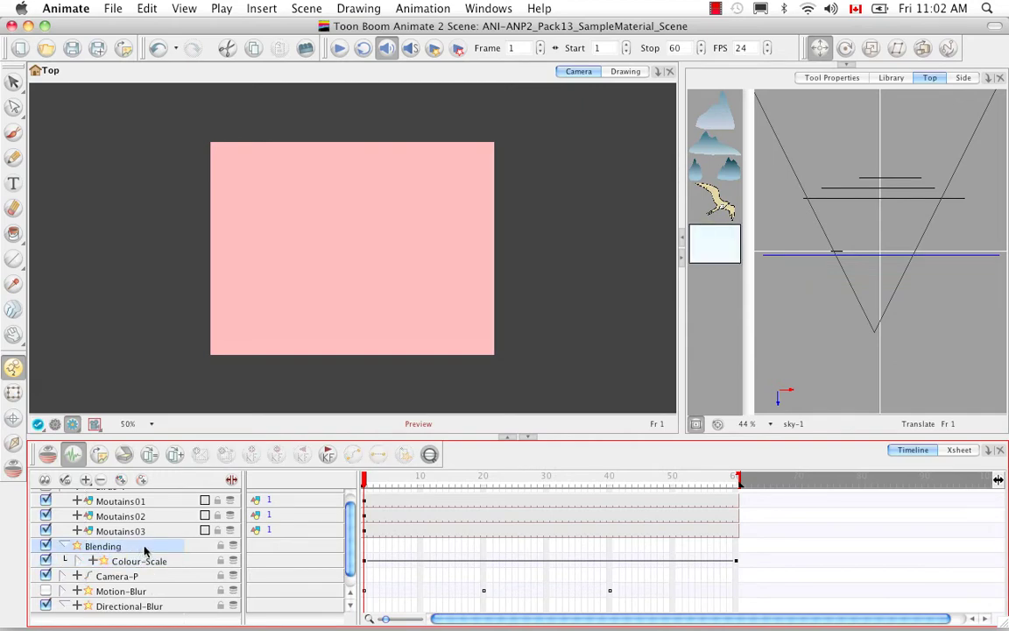
# Set the Blending effect's Blend Mode to Multiply and close its layer properties.
pyautogui.doubleClick(145, 550)
pyautogui.click(699, 234)
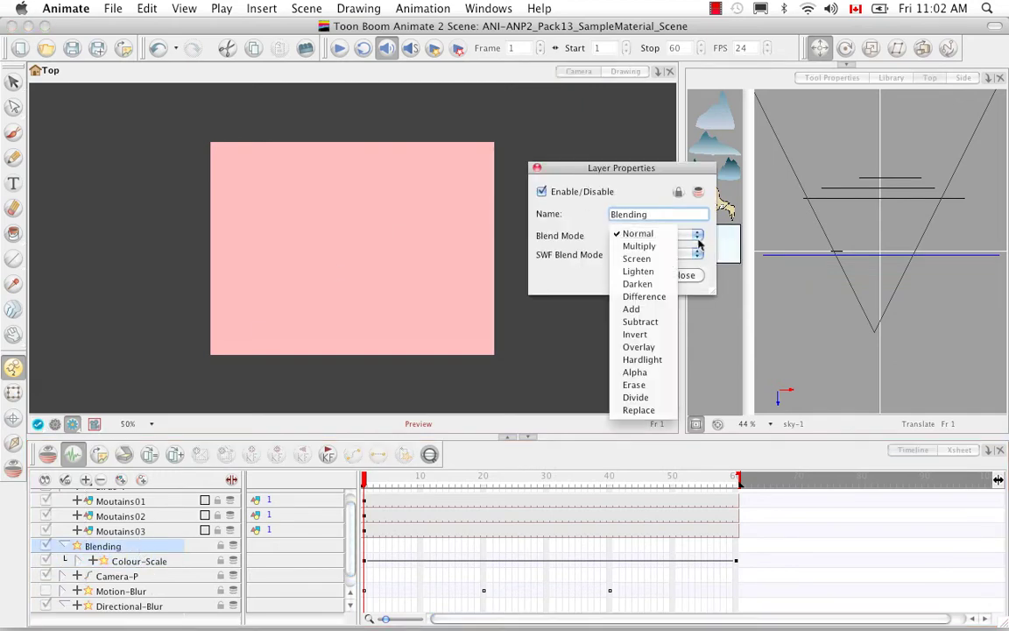
pyautogui.click(648, 251)
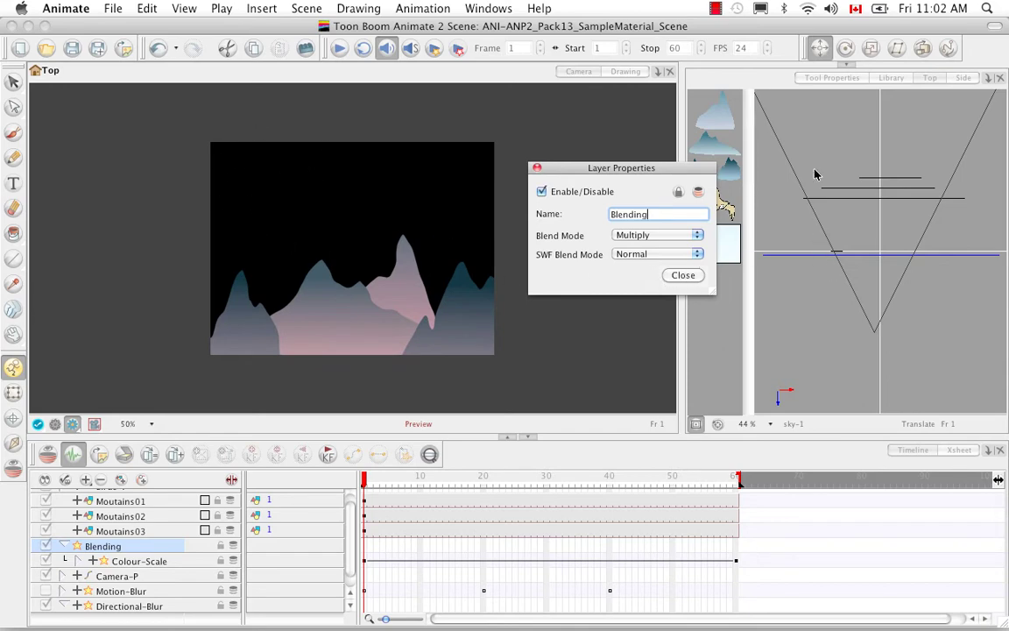
pyautogui.click(694, 279)
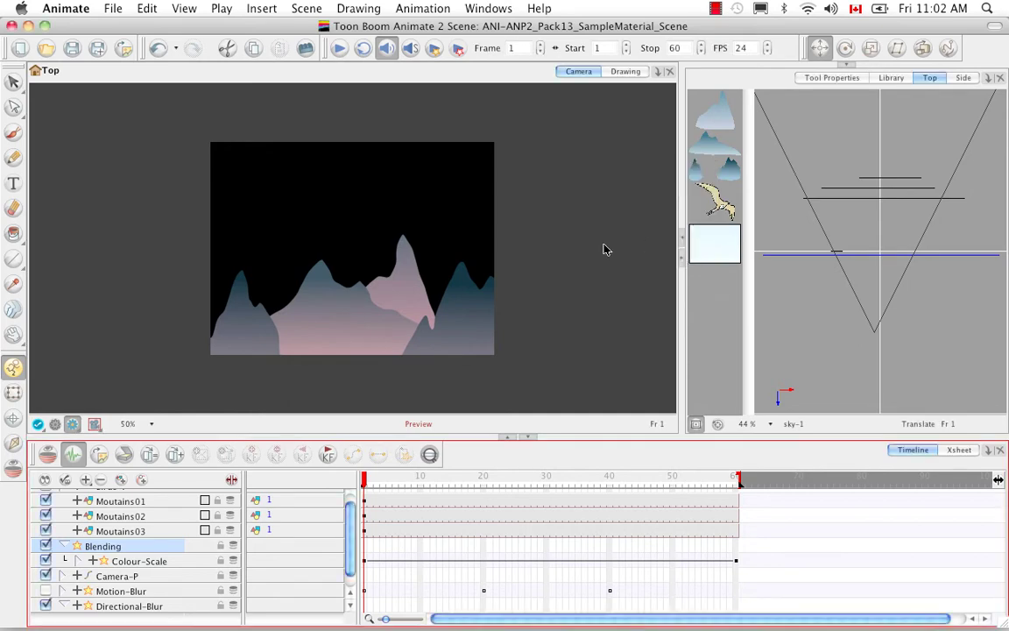
# Duplicate the sky layer outside the Blending hierarchy and push the copy back along the Z axis behind the mountains in the Top view.
pyautogui.click(93, 561)
pyautogui.click(131, 575)
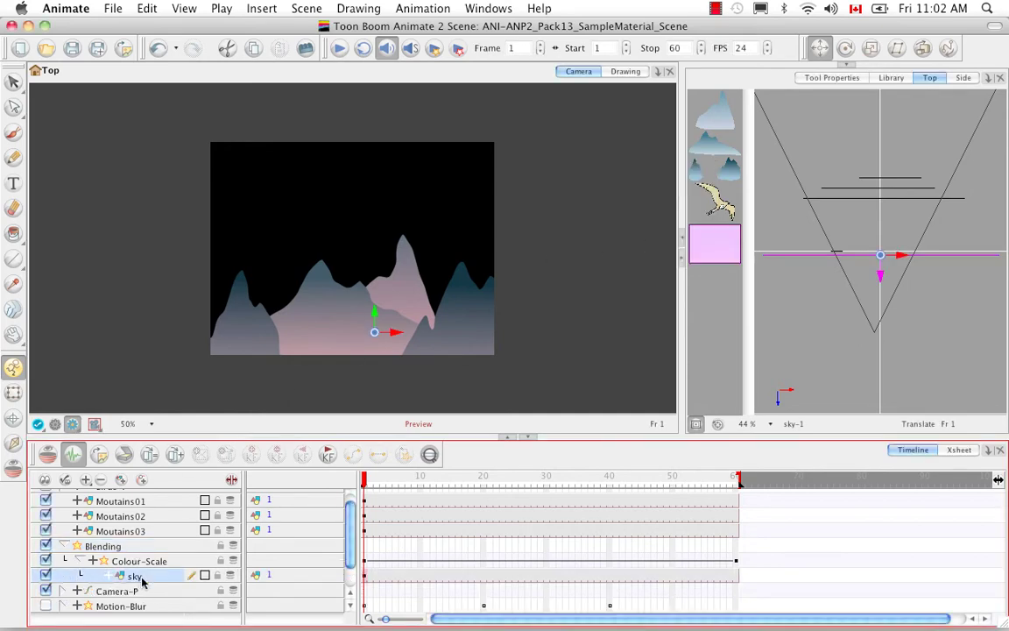
pyautogui.rightClick(154, 580)
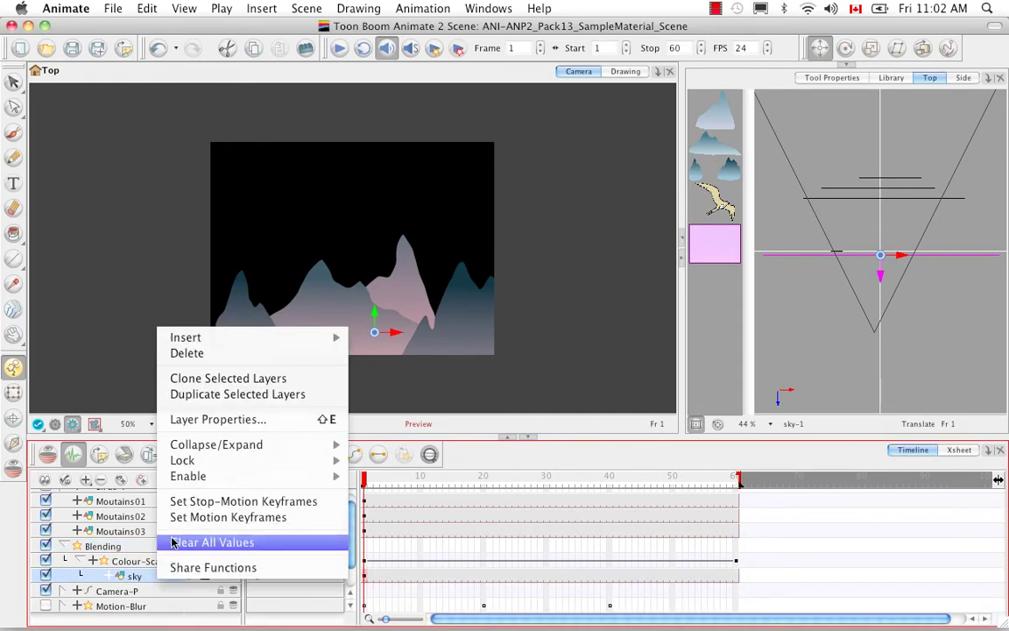
pyautogui.click(210, 396)
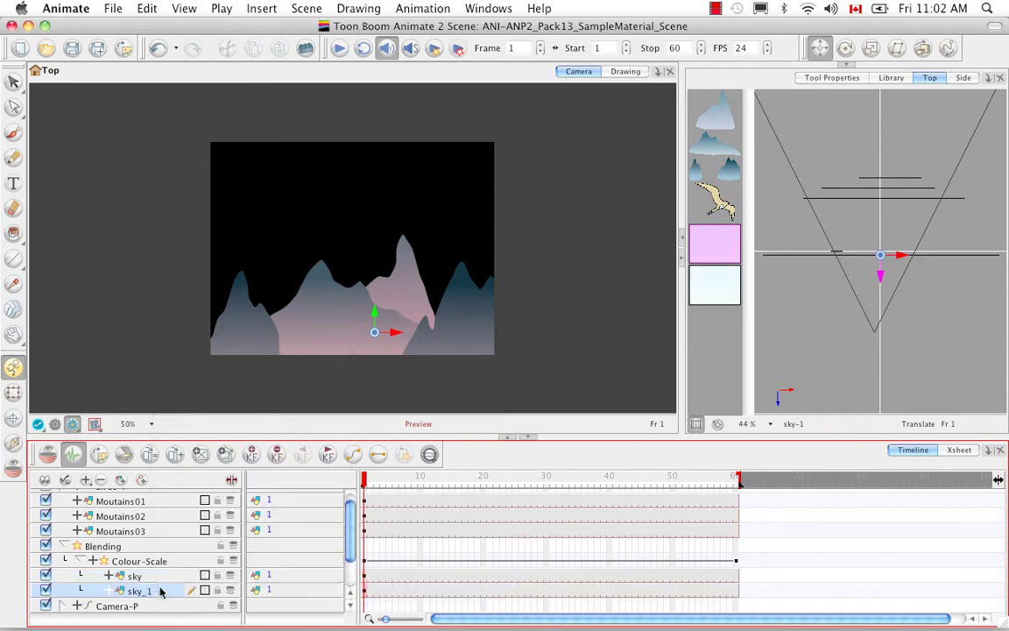
pyautogui.moveTo(162, 590); pyautogui.dragTo(150, 546)
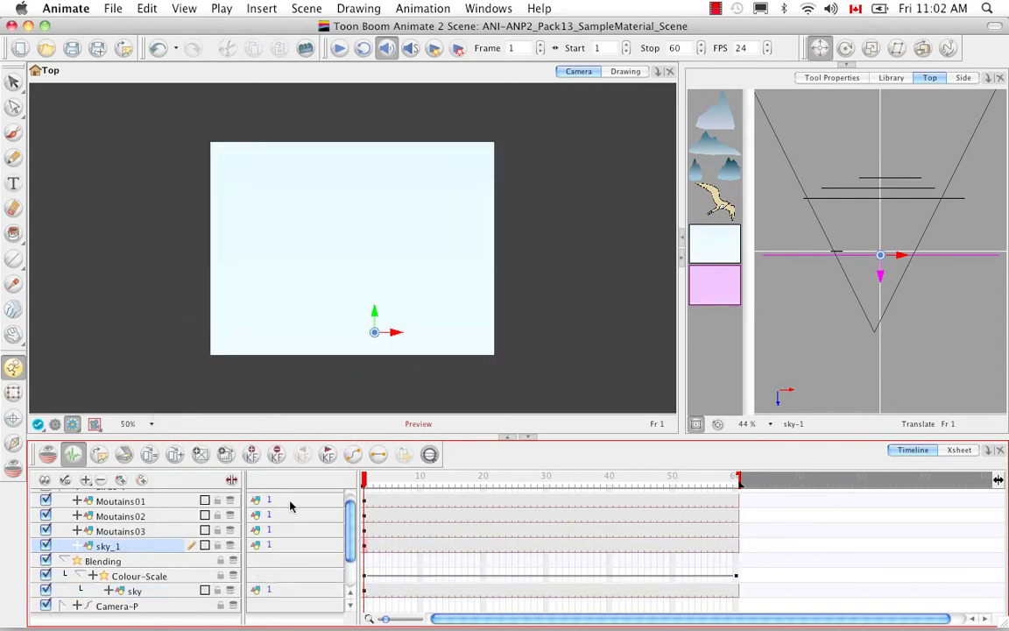
pyautogui.moveTo(880, 275); pyautogui.dragTo(880, 189)
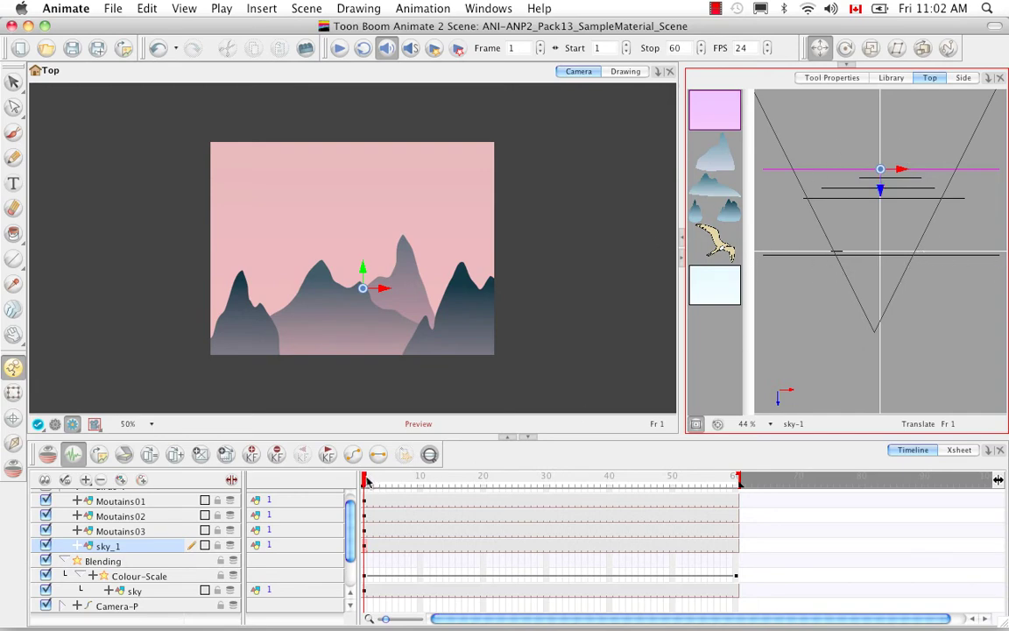
# Scrub the timeline to frame 60, re-render all frames, and play back the rendered scene before closing the player.
pyautogui.moveTo(373, 483); pyautogui.dragTo(757, 479)
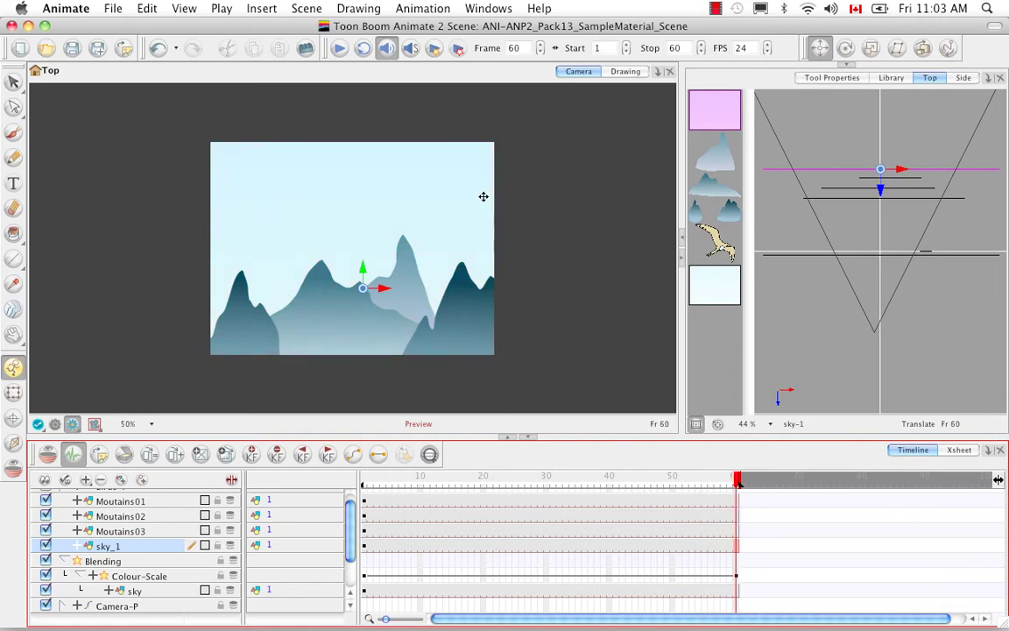
pyautogui.click(434, 49)
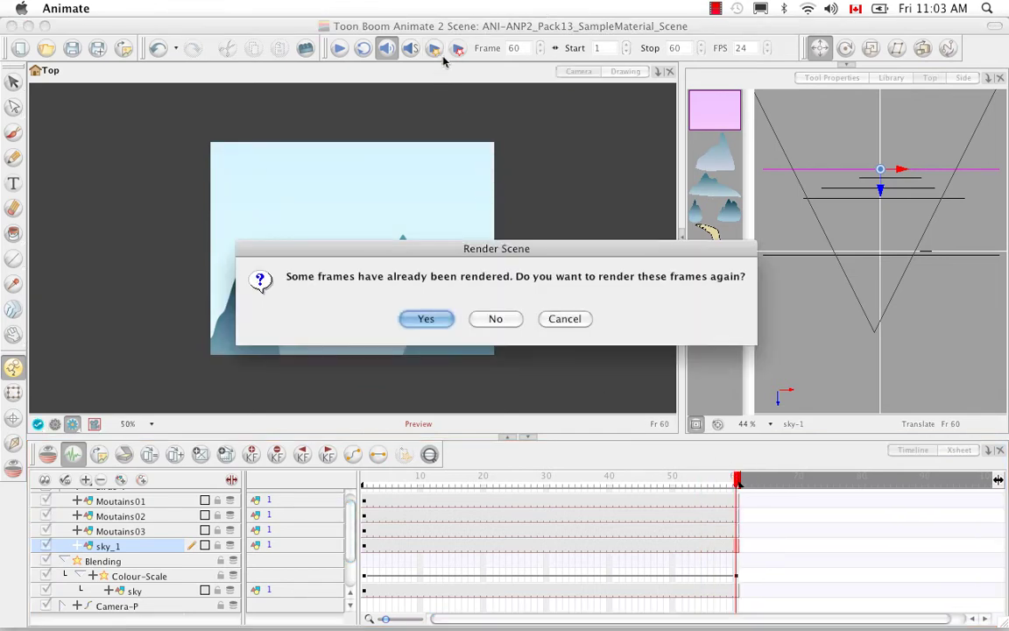
pyautogui.click(426, 319)
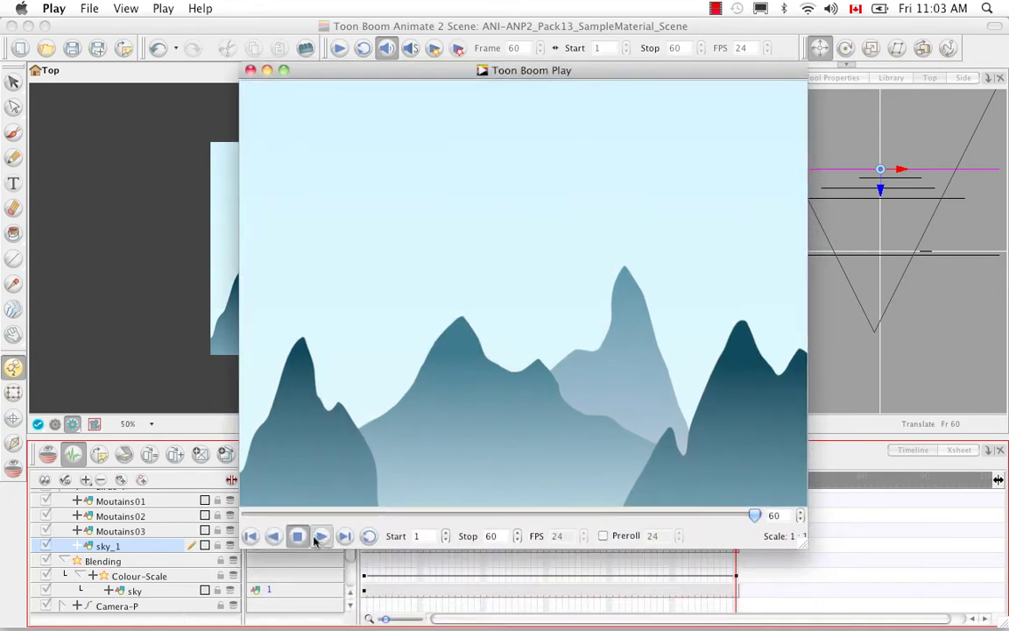
pyautogui.click(320, 536)
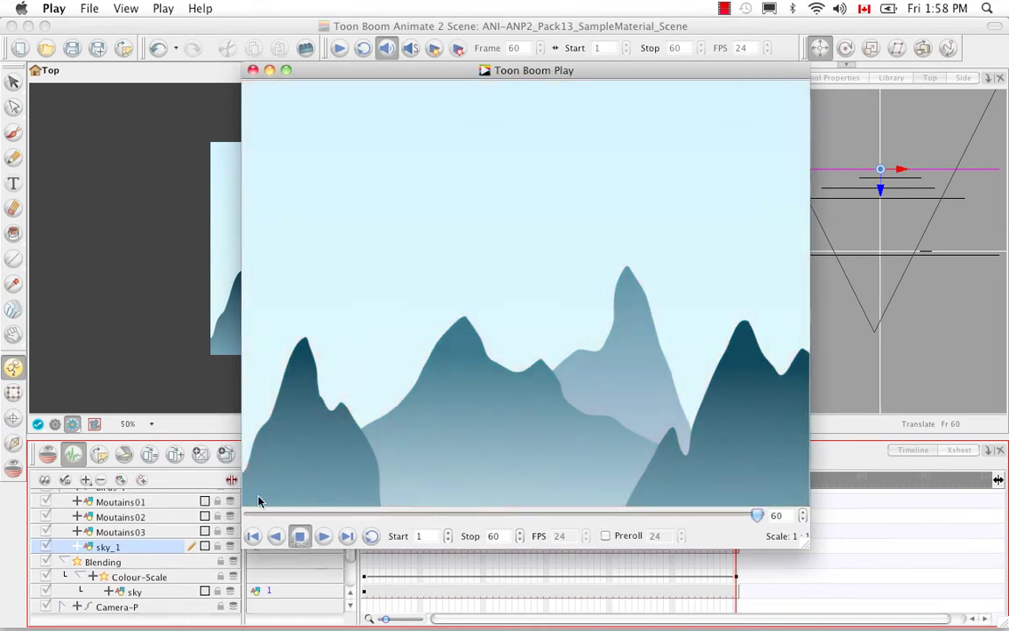
pyautogui.click(252, 70)
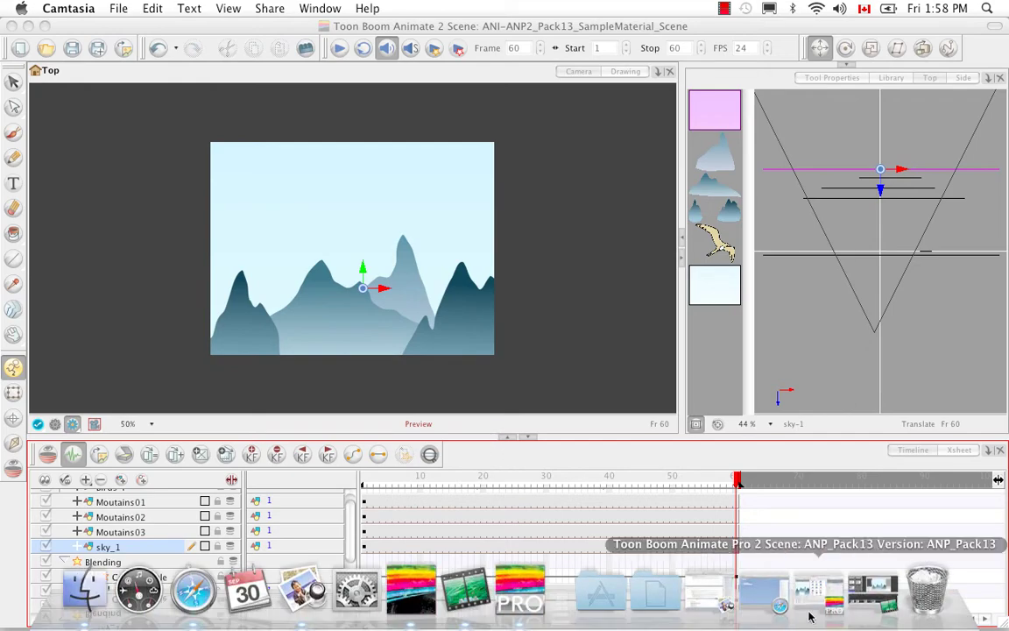
# Switch to the ANP_Pack13 scene in Toon Boom Animate Pro, play it, and enlarge the Network view.
pyautogui.click(806, 600)
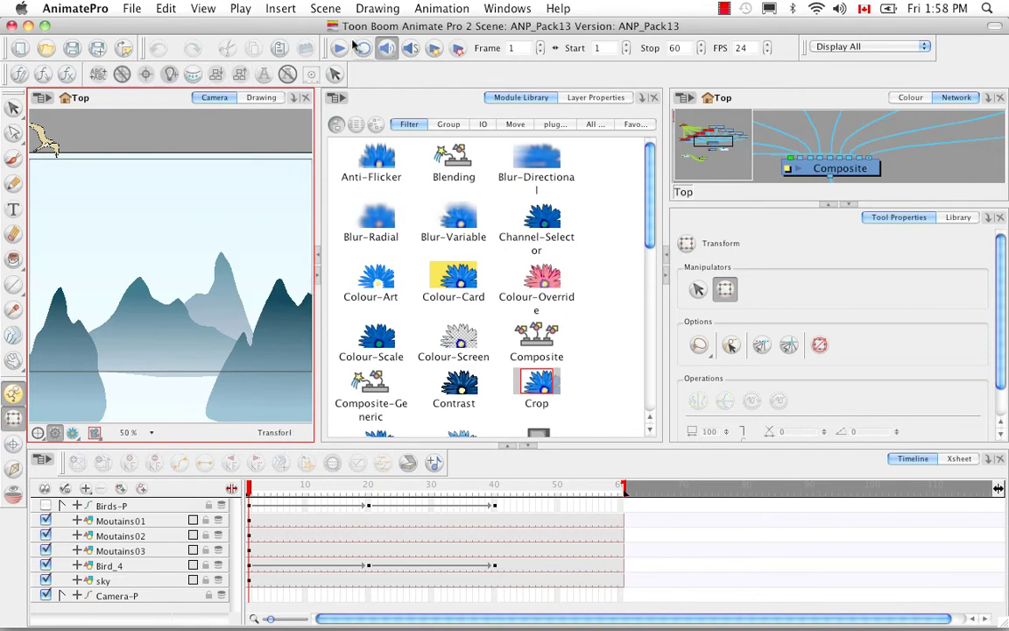
pyautogui.click(341, 50)
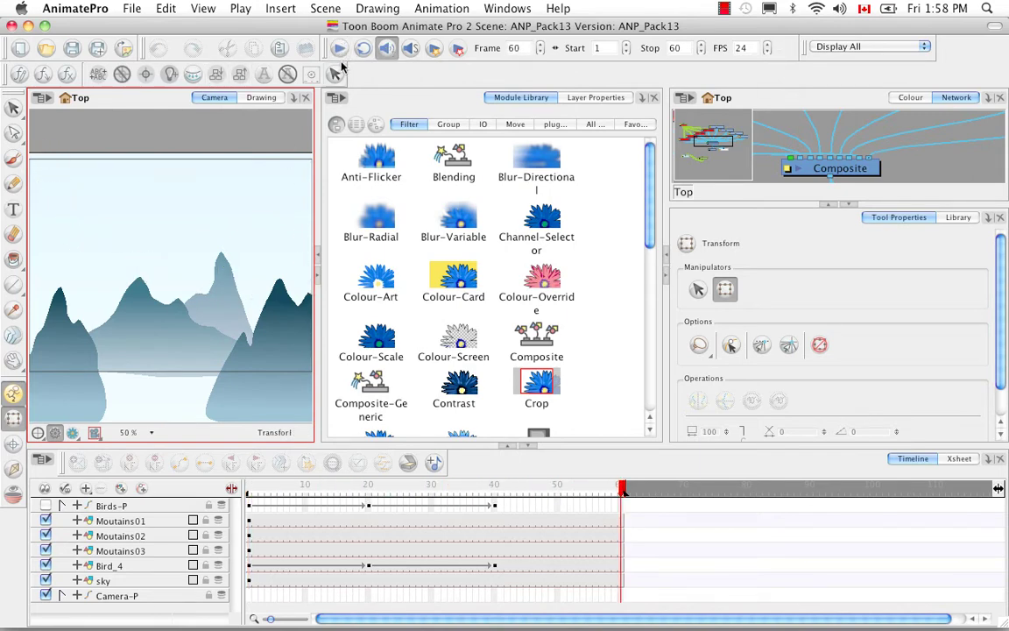
pyautogui.click(848, 205)
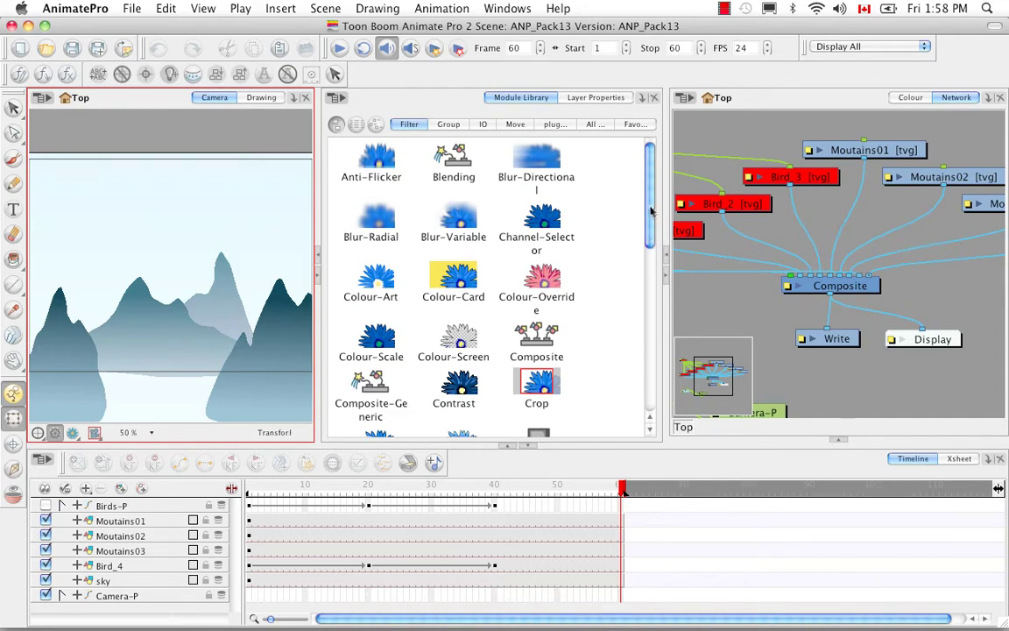
# Add a Blur-Directional and a Motion-Blur module from the Module Library to the network near the Composite and Display modules.
pyautogui.click(507, 162)
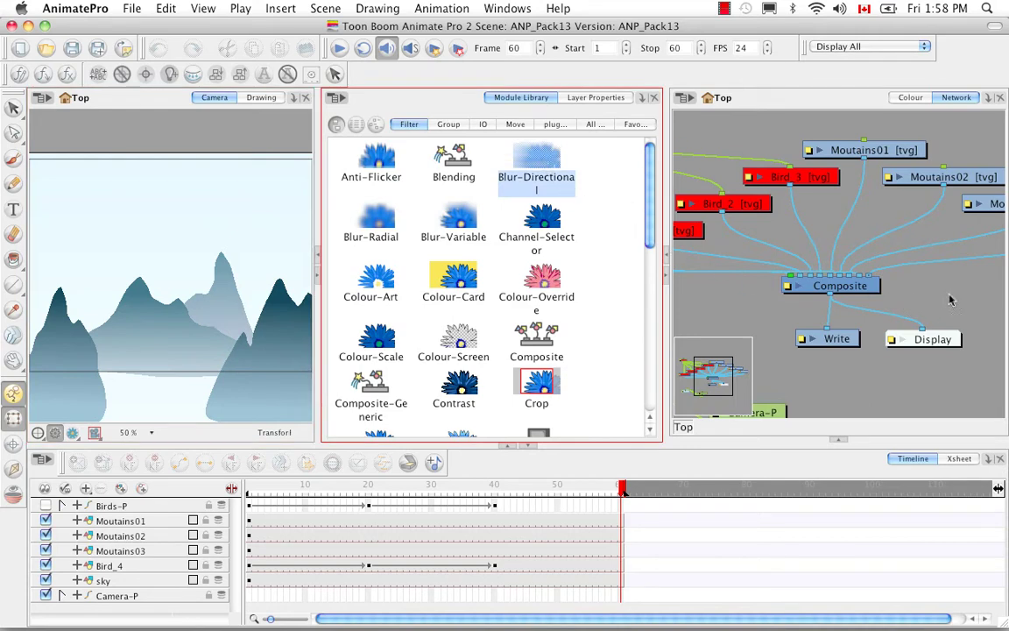
pyautogui.moveTo(952, 300); pyautogui.dragTo(947, 299)
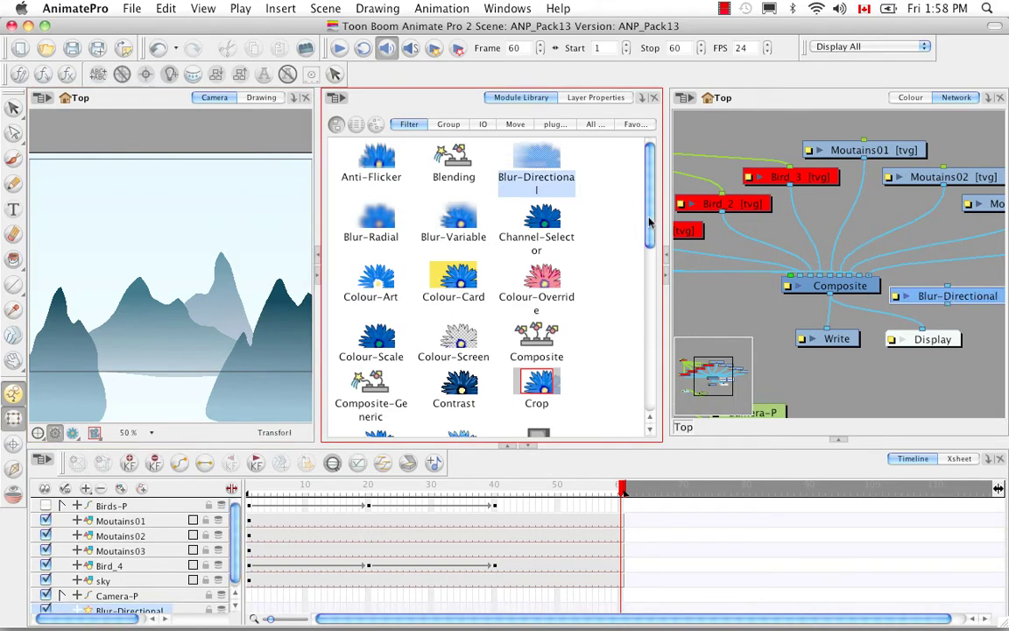
pyautogui.scroll(-6, 587, 263)
pyautogui.click(462, 248)
pyautogui.moveTo(461, 248); pyautogui.dragTo(933, 379)
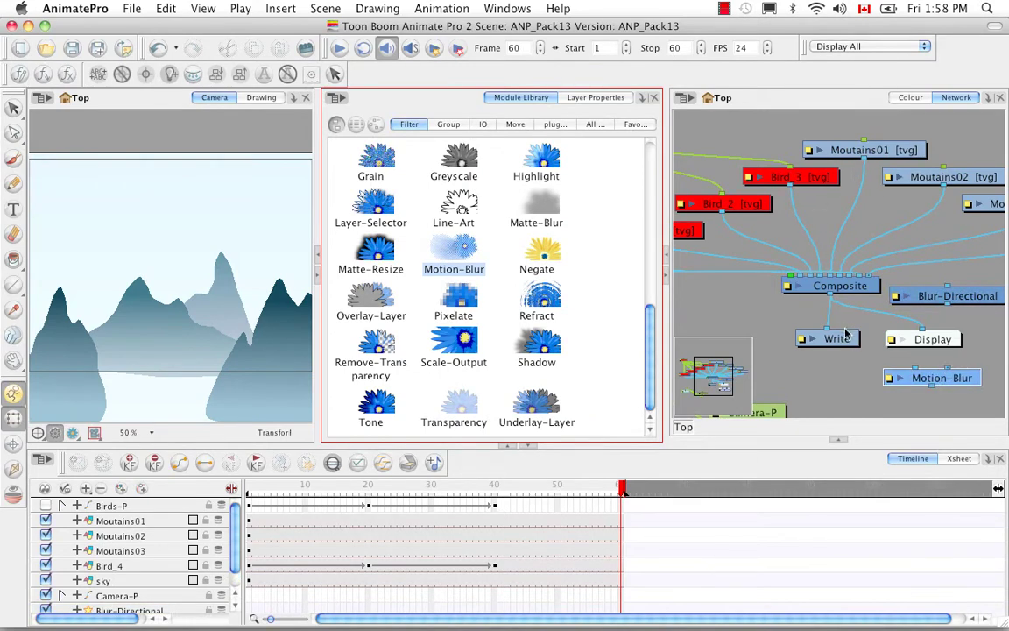
# Move the Bird_4 module out from behind the Bird module to the open area above and beyond the sky module.
pyautogui.moveTo(958, 297); pyautogui.dragTo(783, 299)
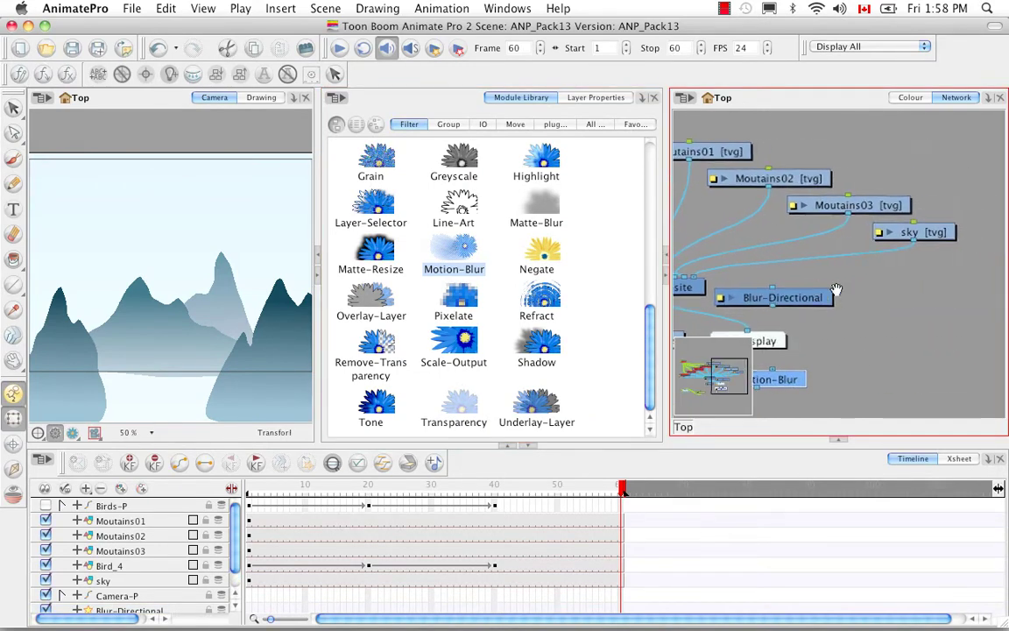
pyautogui.hscroll(-10, 837, 289)
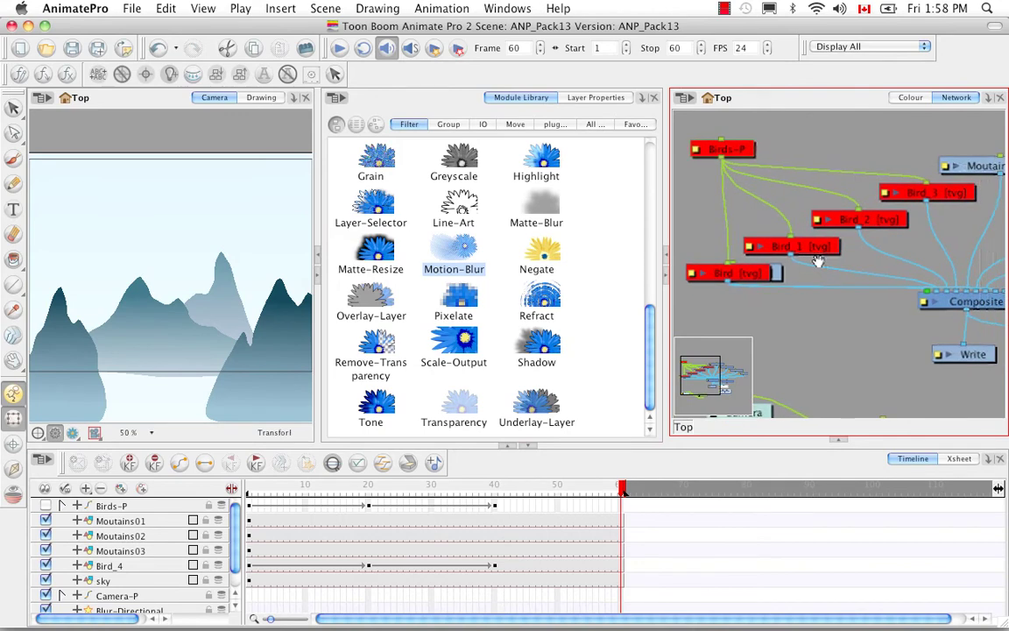
pyautogui.moveTo(780, 276); pyautogui.dragTo(991, 167)
pyautogui.click(887, 298)
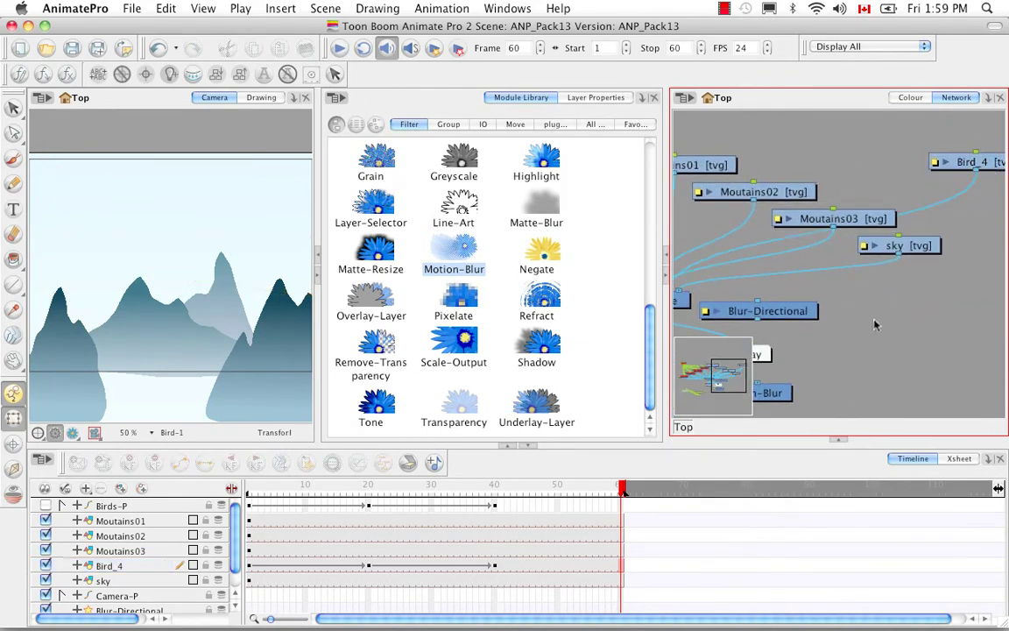
pyautogui.press('1')
pyautogui.press('1')
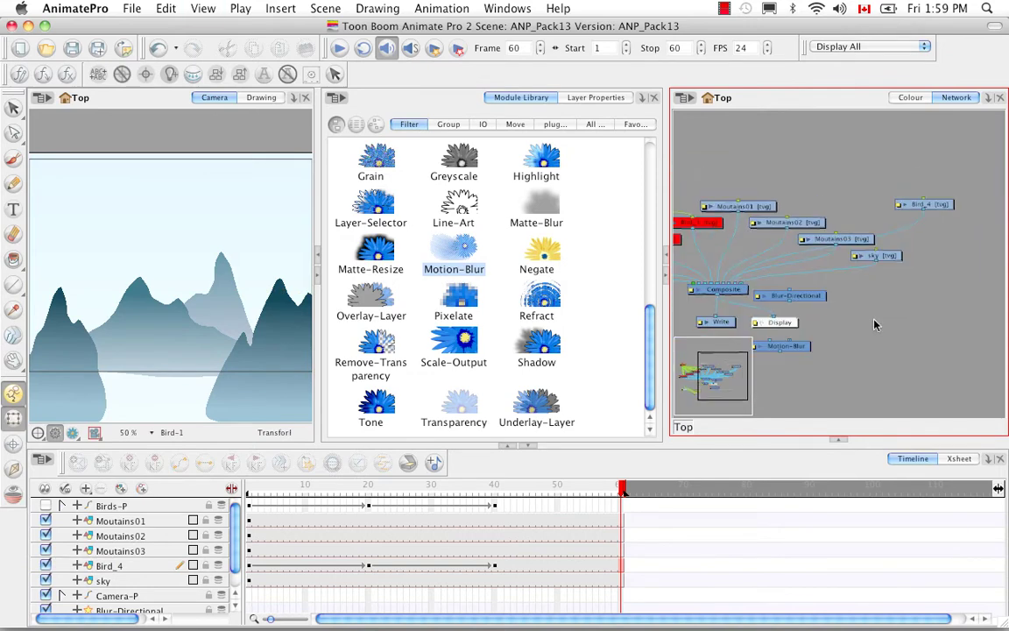
pyautogui.moveTo(924, 205); pyautogui.dragTo(963, 180)
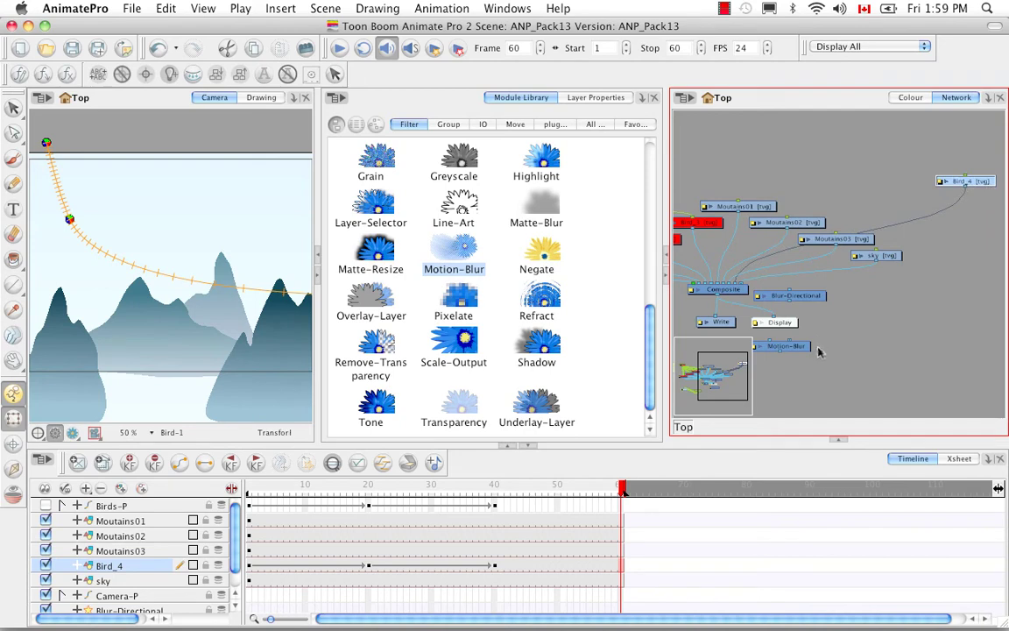
# Insert the Motion-Blur module on the cable between Bird_4 and the Composite, and render-preview the bird at frame 34.
pyautogui.moveTo(807, 348); pyautogui.dragTo(969, 256)
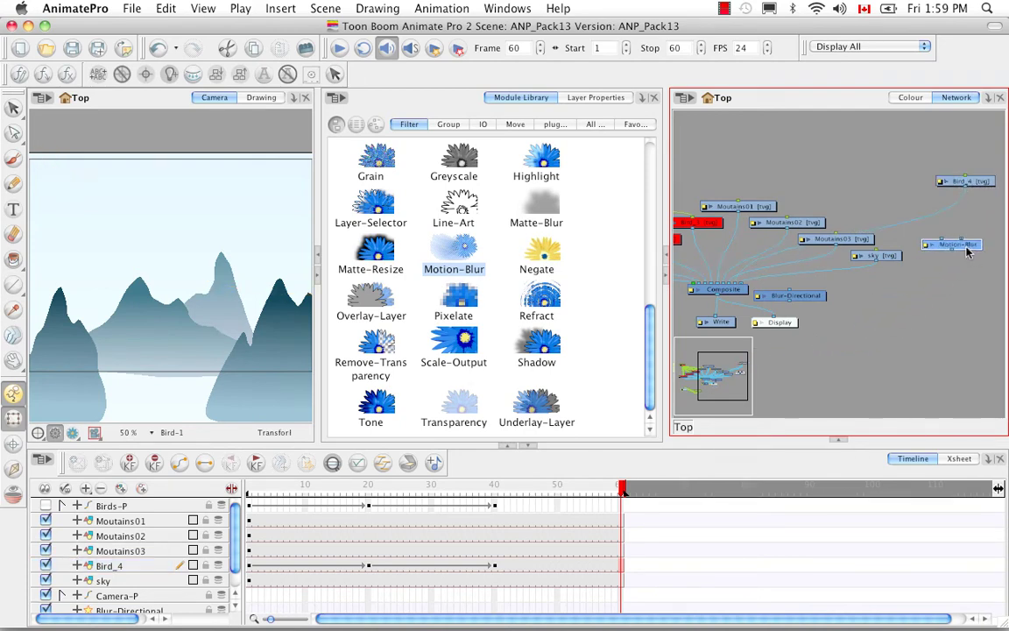
pyautogui.moveTo(968, 249); pyautogui.dragTo(931, 234)
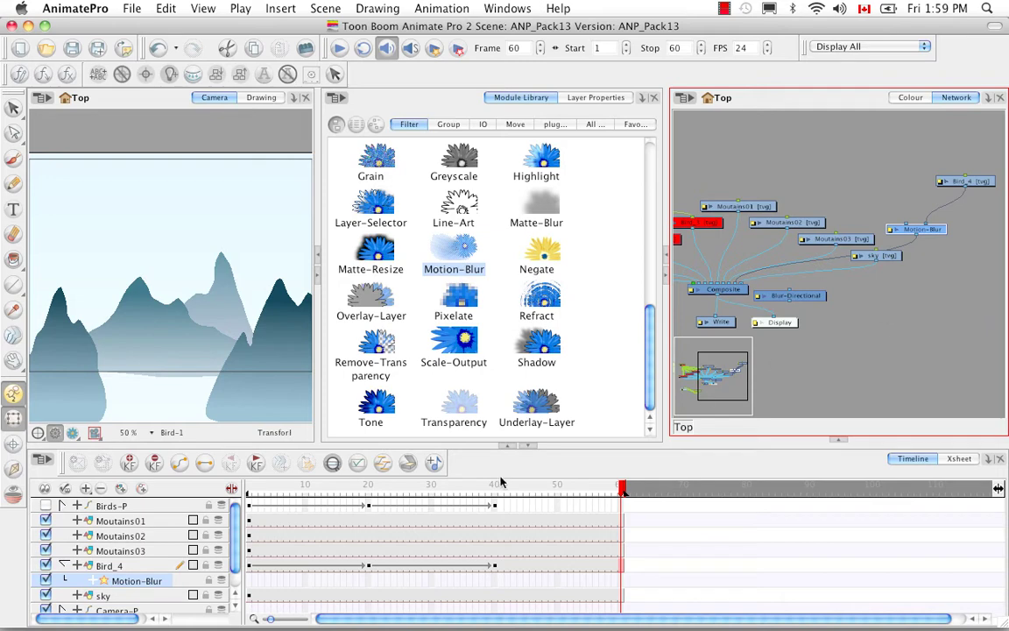
pyautogui.click(456, 484)
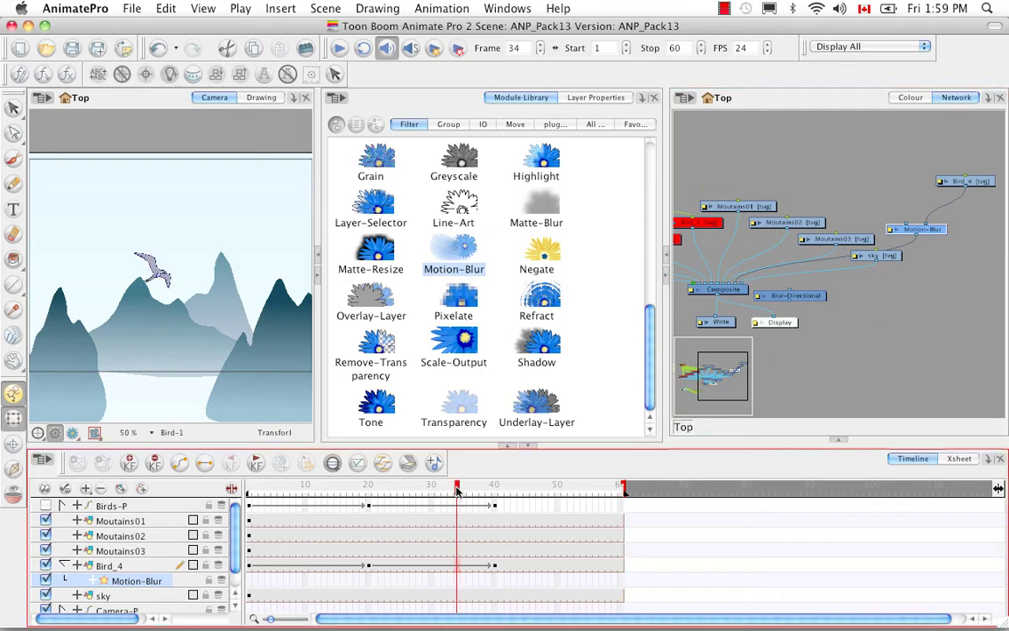
pyautogui.click(75, 434)
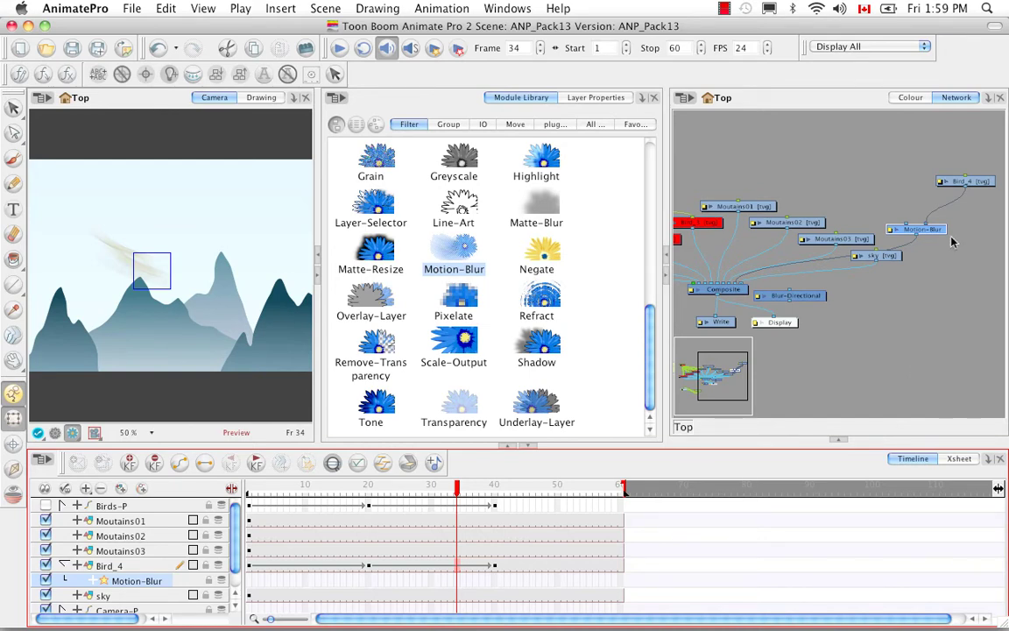
# Connect a second cable from Bird_4 directly to the Composite, bypassing Motion-Blur.
pyautogui.click(961, 208)
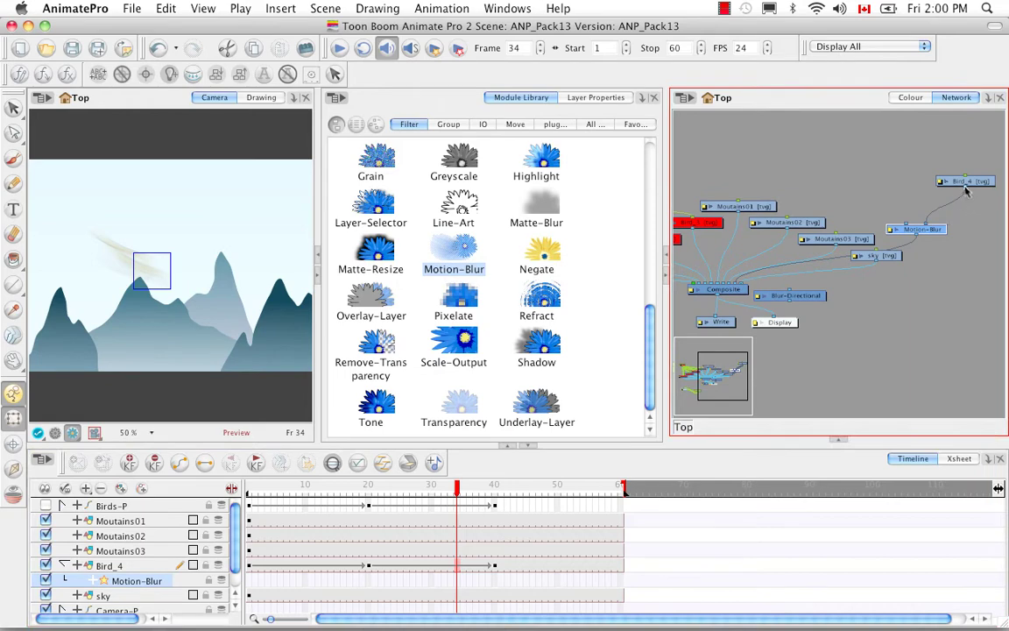
pyautogui.moveTo(966, 191); pyautogui.dragTo(737, 286)
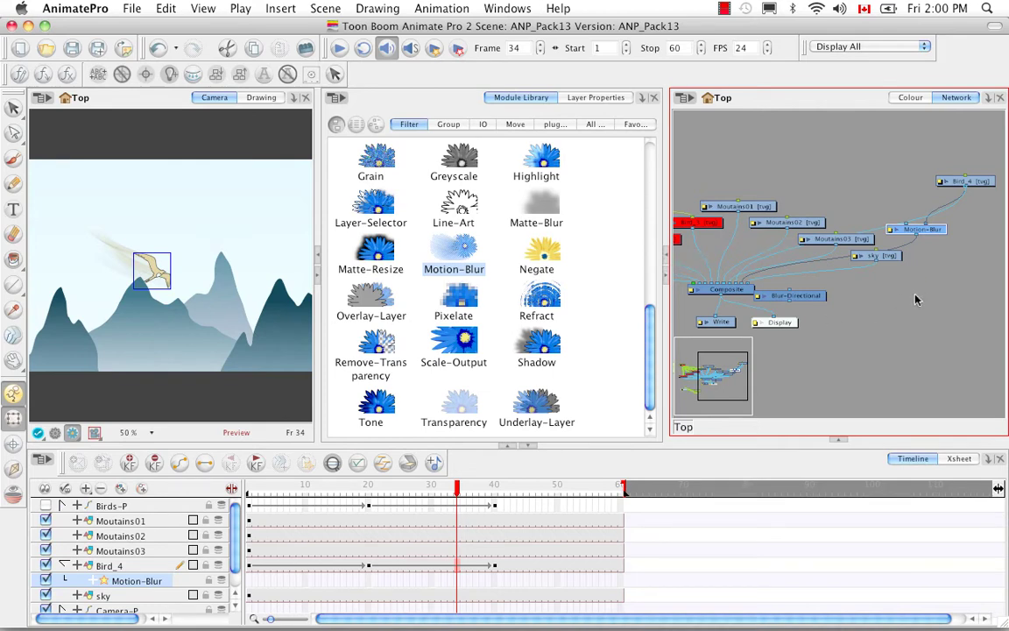
# Set the Motion-Blur module's Fall-off Rate to 1 and its Number of Frames in the Trail to 20.
pyautogui.doubleClick(892, 234)
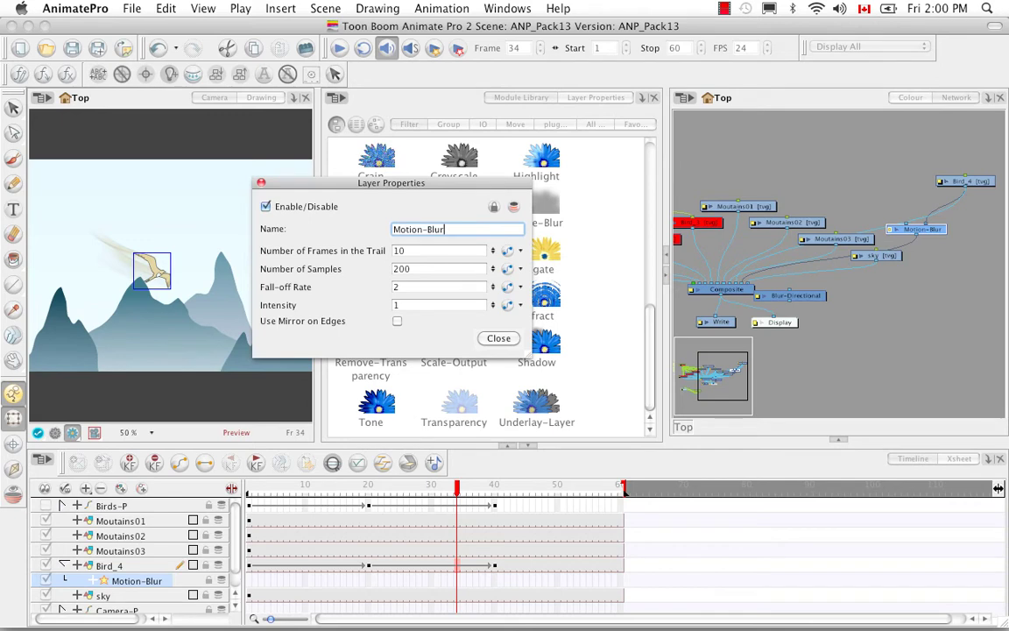
pyautogui.click(401, 287)
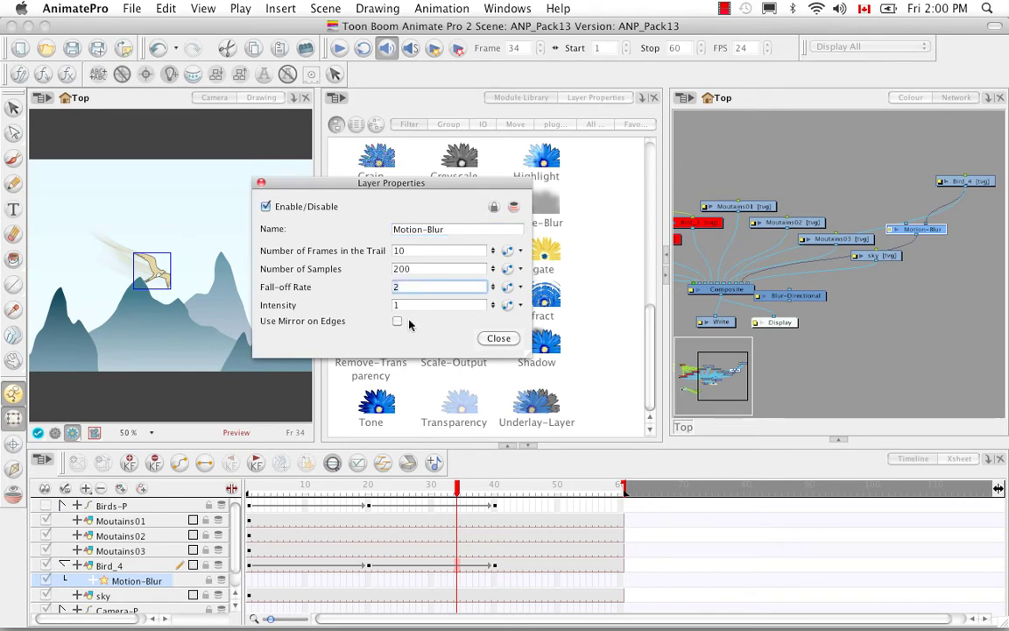
pyautogui.press('BackSpace')
pyautogui.write('1')
pyautogui.hotkey('shift', 'Tab')
pyautogui.hotkey('shift', 'Tab')
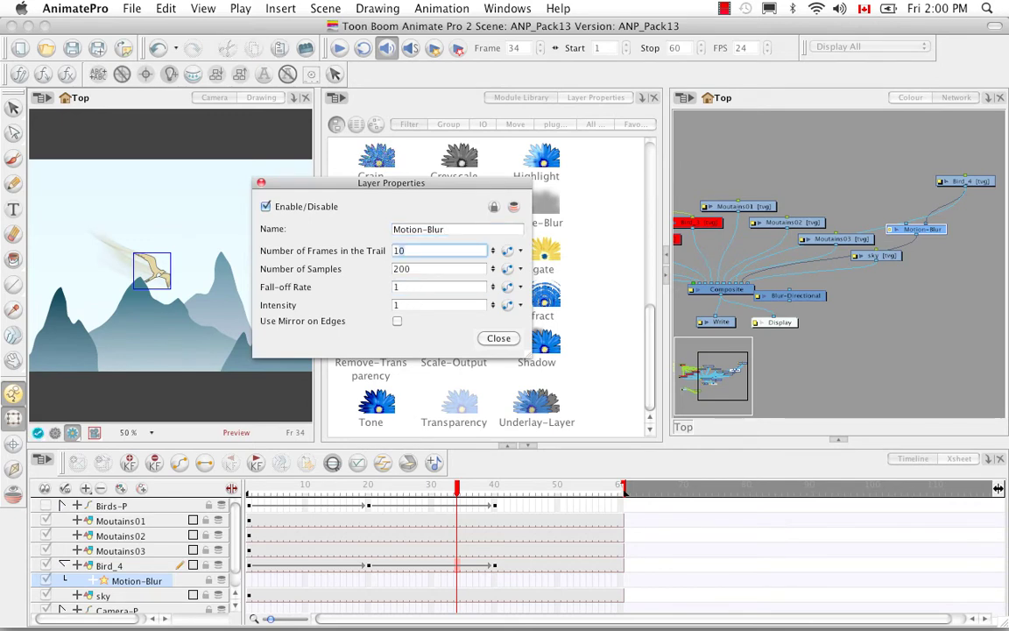
pyautogui.write('20')
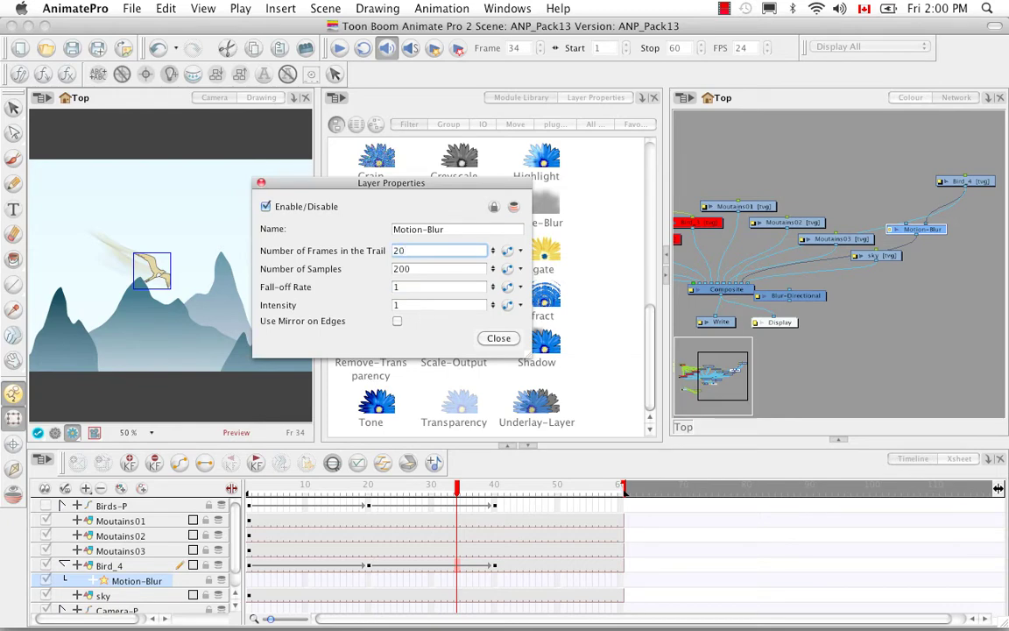
pyautogui.press('Tab')
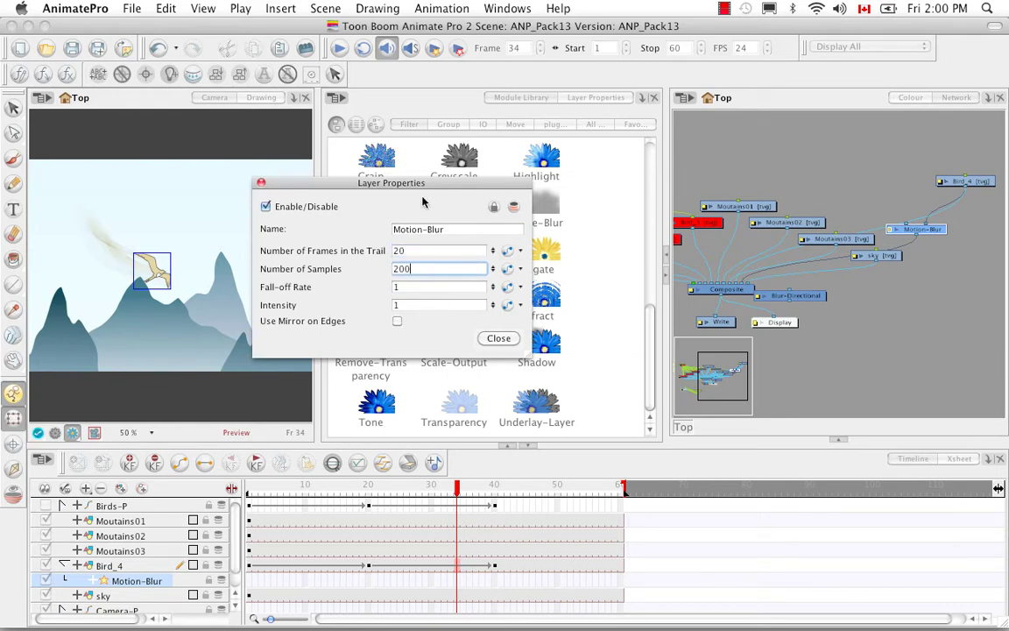
pyautogui.click(261, 185)
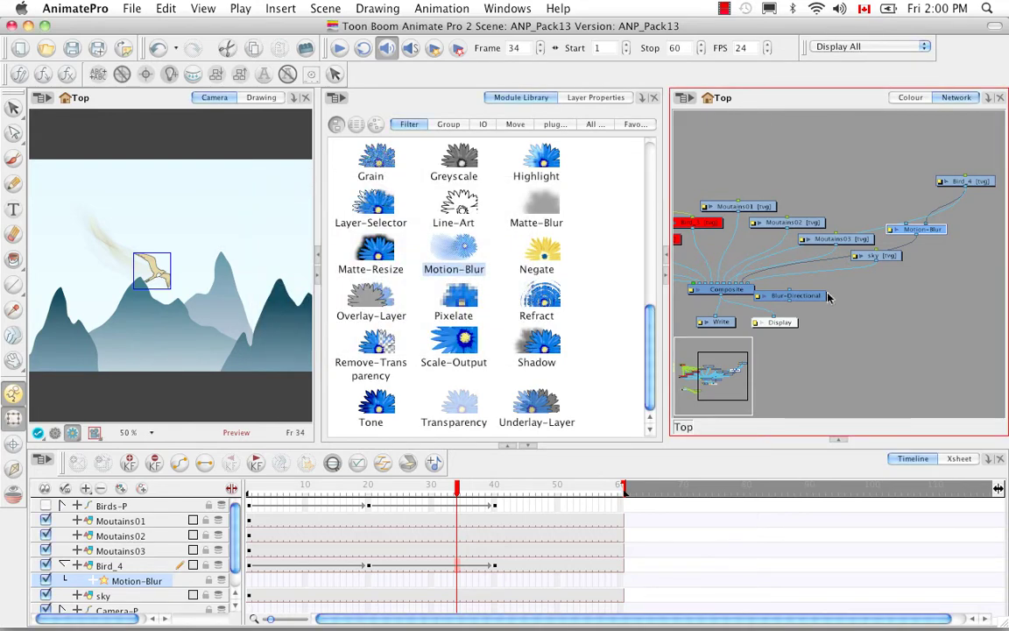
# Disconnect Motion-Blur from the network and connect Blur-Directional between Bird_4 and the Composite instead.
pyautogui.moveTo(813, 301); pyautogui.dragTo(946, 309)
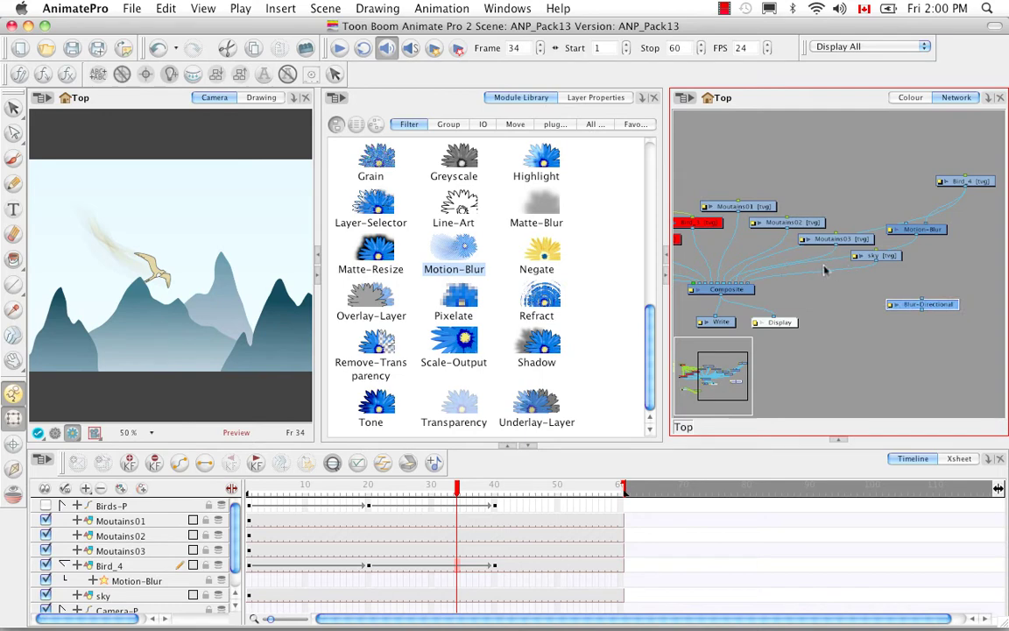
pyautogui.moveTo(760, 290); pyautogui.dragTo(879, 282)
pyautogui.moveTo(937, 313); pyautogui.dragTo(936, 278)
pyautogui.moveTo(856, 296); pyautogui.dragTo(895, 294)
# Set the Blur-Directional module's Radius to 32, Falloff Rate to 1 and Angle to 45.
pyautogui.doubleClick(894, 291)
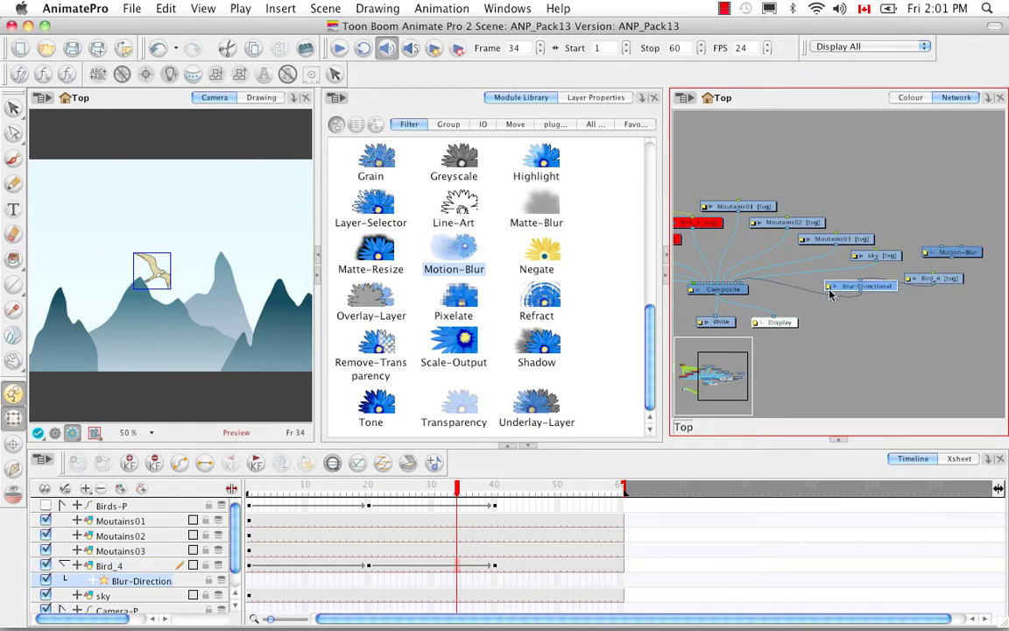
pyautogui.moveTo(347, 185); pyautogui.dragTo(497, 192)
pyautogui.click(534, 279)
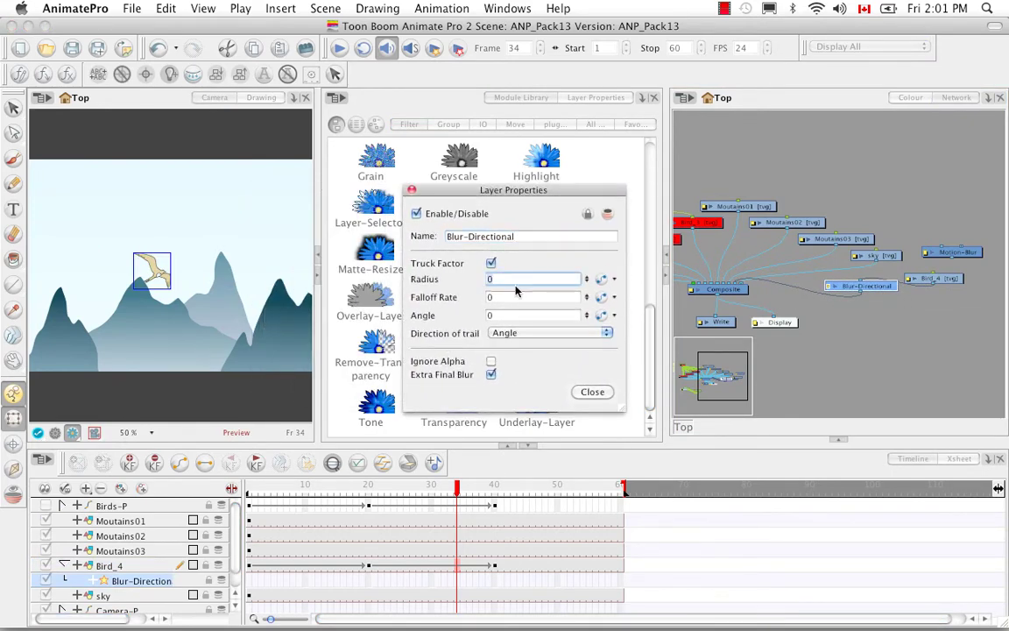
pyautogui.write('32')
pyautogui.press('Return')
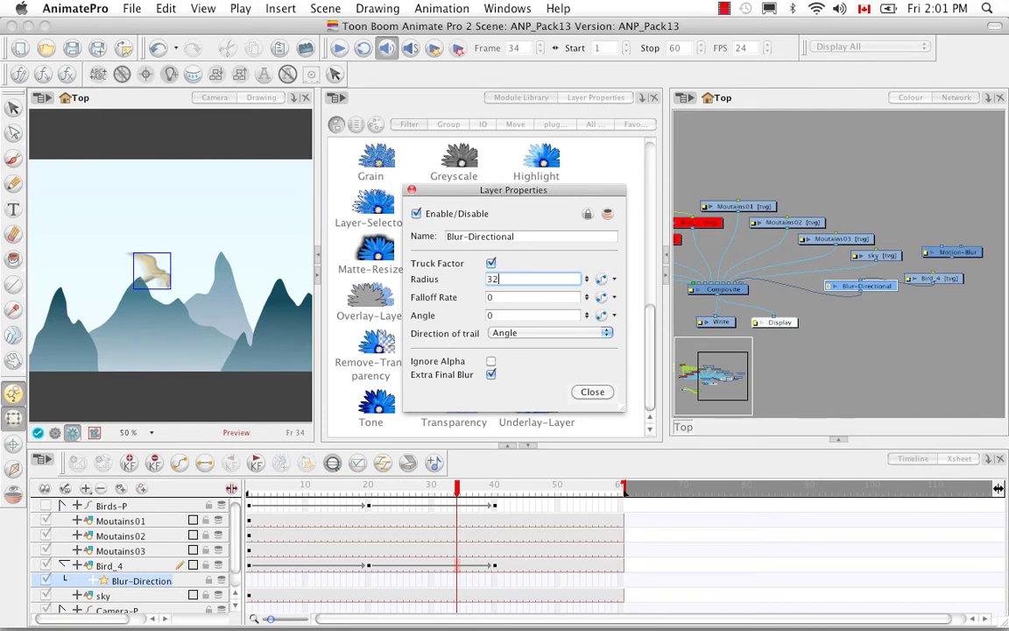
pyautogui.press('Tab')
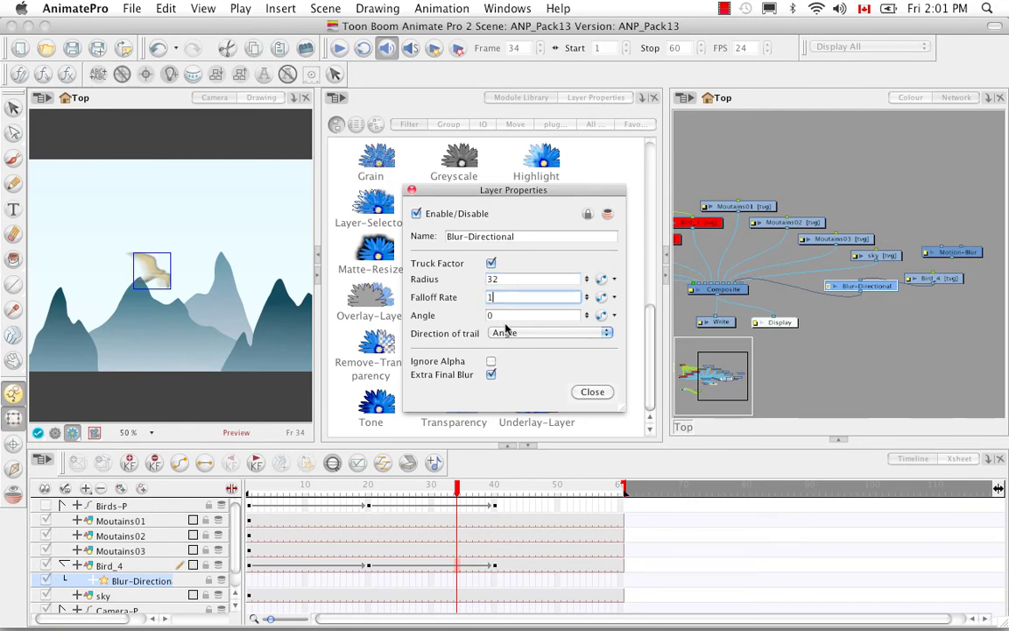
pyautogui.press('Tab')
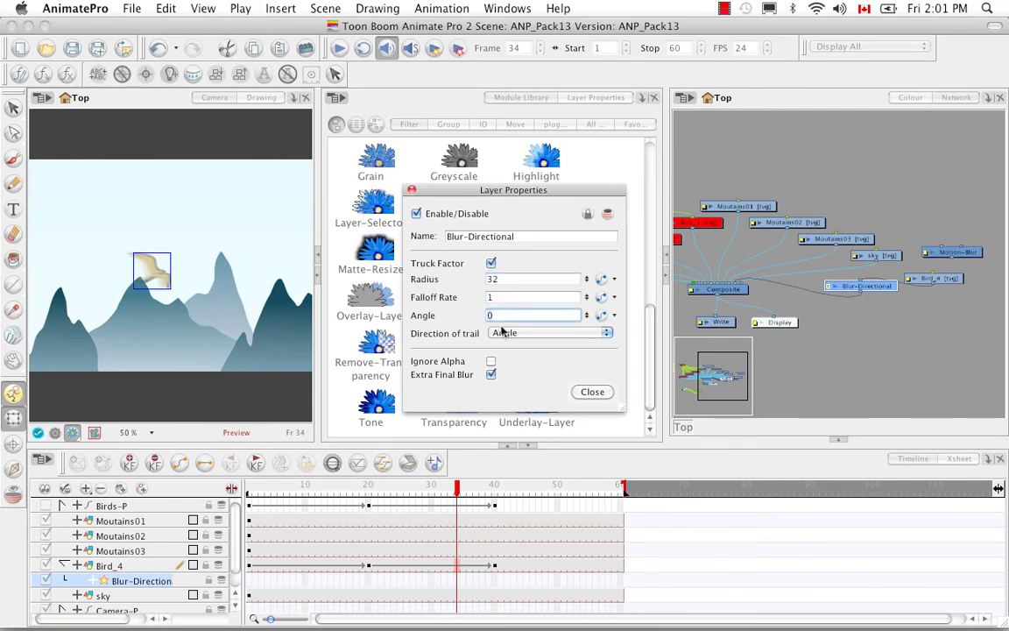
pyautogui.write('45')
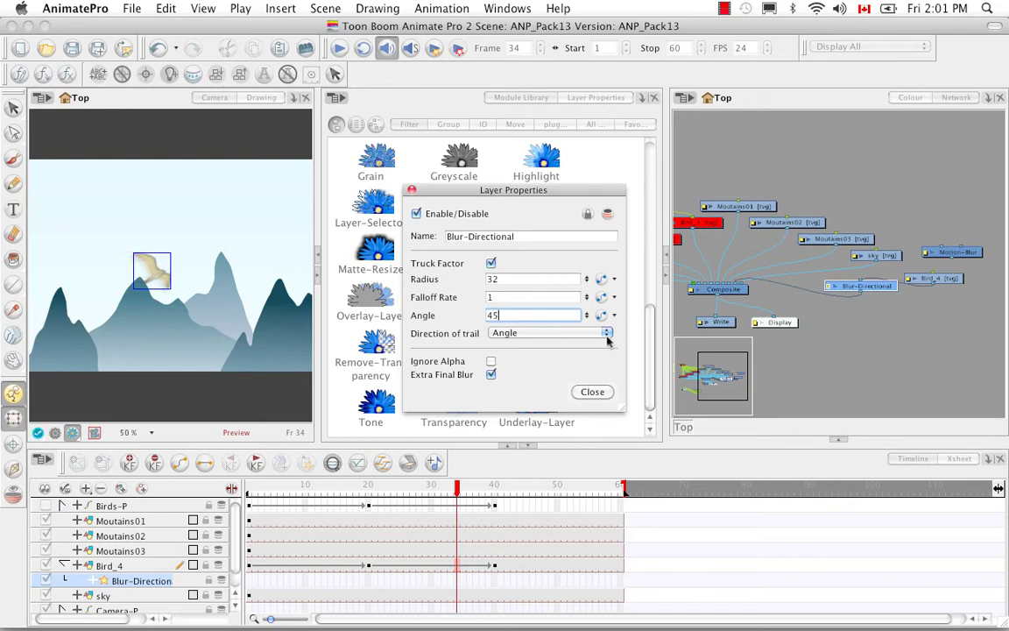
# Set Blur-Directional's direction of trail to East and move the module below Bird_4 in the network.
pyautogui.click(606, 333)
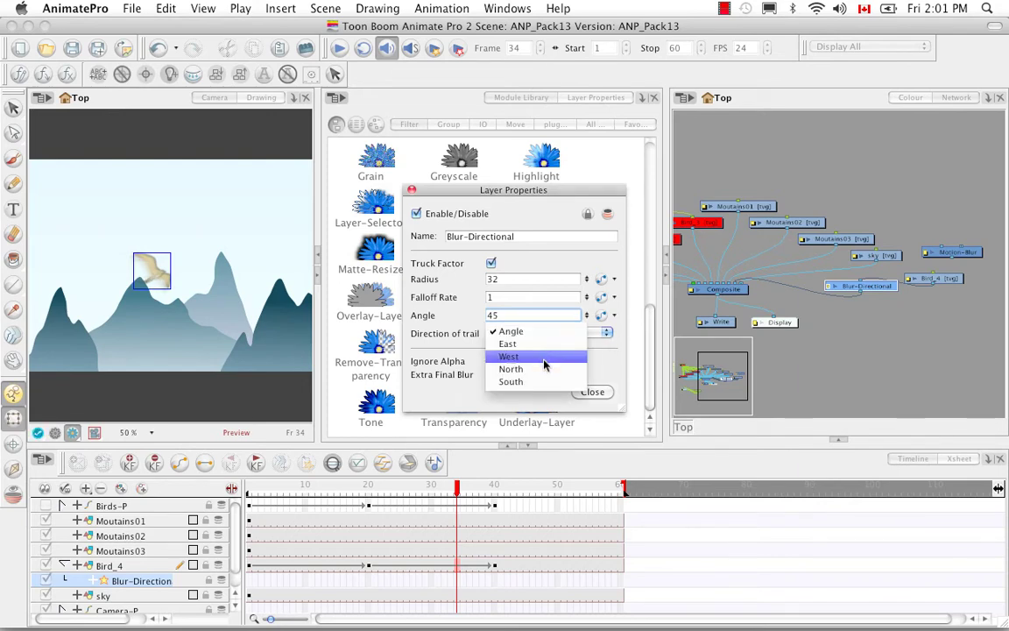
pyautogui.click(512, 343)
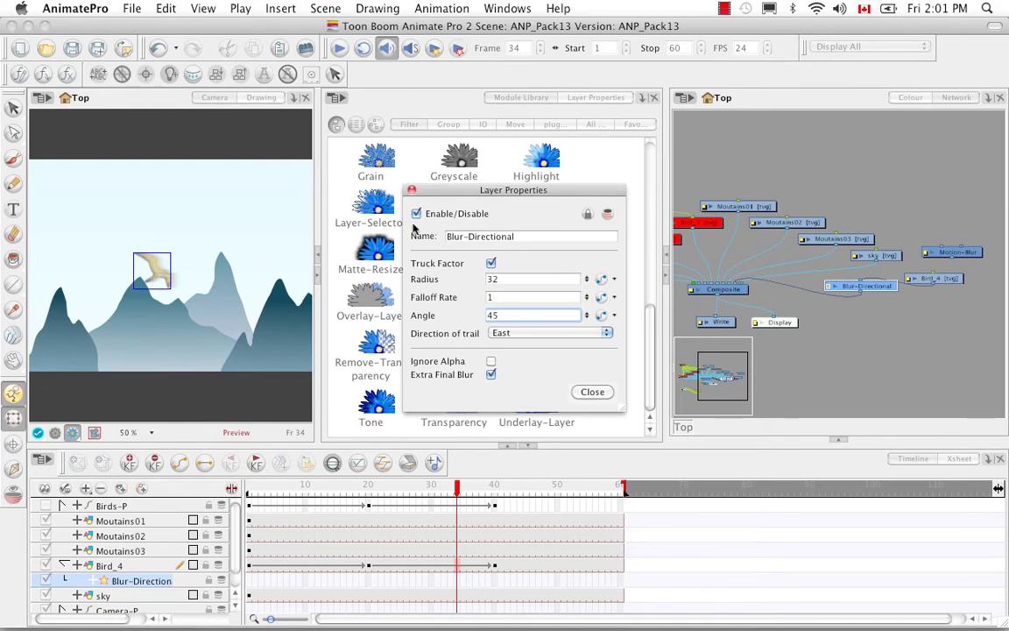
pyautogui.click(411, 190)
pyautogui.click(813, 318)
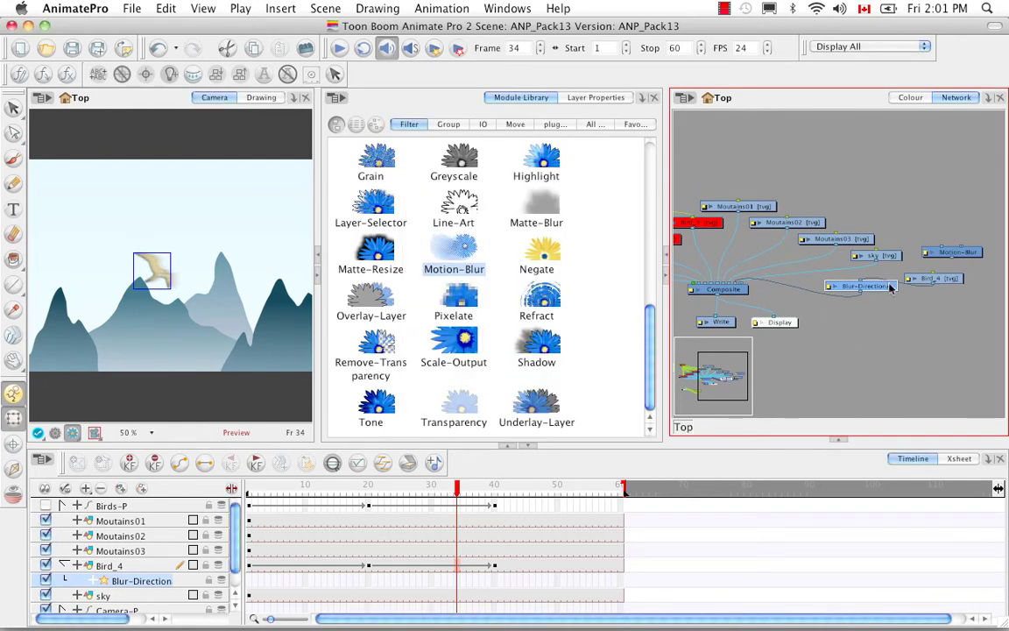
pyautogui.moveTo(890, 285); pyautogui.dragTo(921, 320)
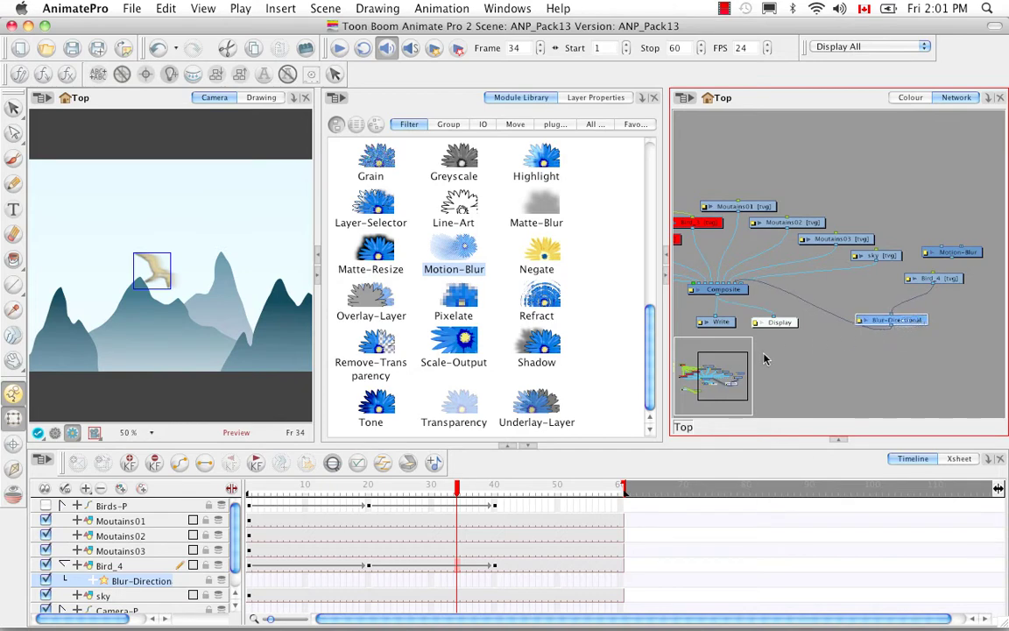
# Add a Colour-Scale module from the Module Library to the open area above the sky module.
pyautogui.moveTo(653, 335); pyautogui.dragTo(648, 228)
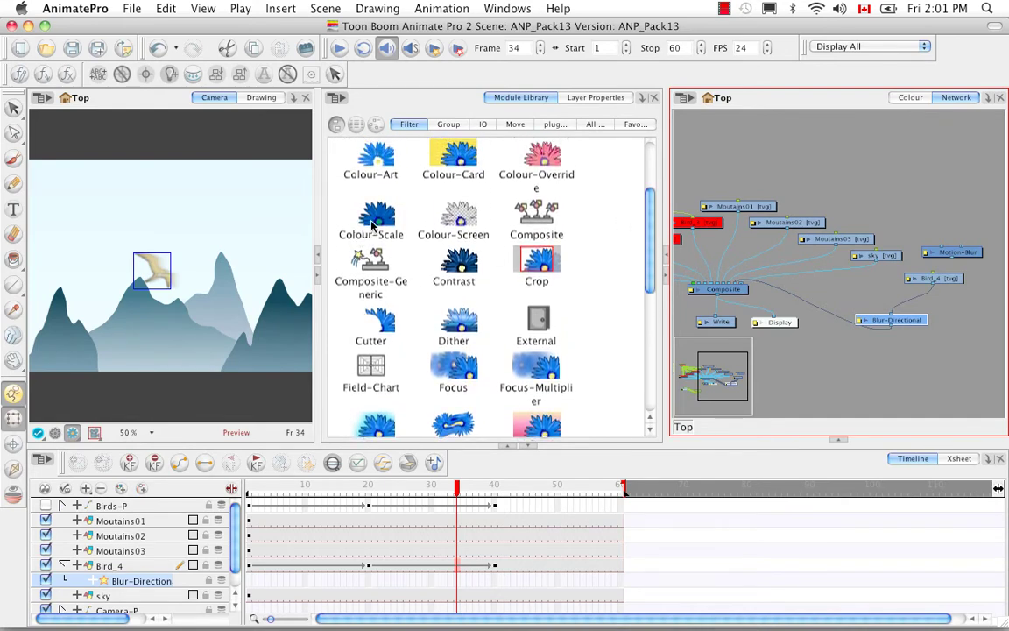
pyautogui.click(372, 225)
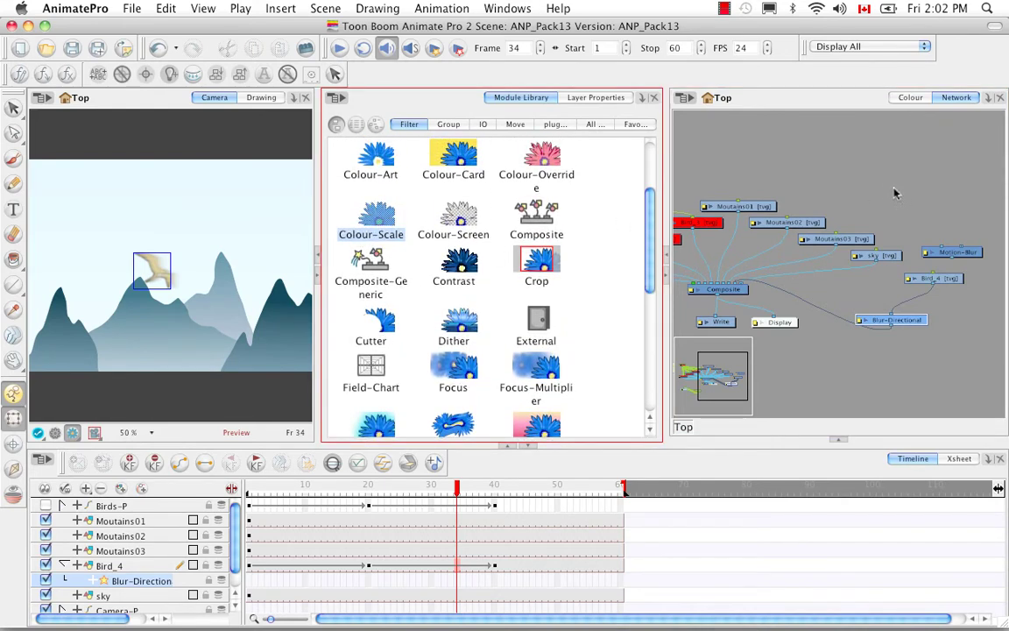
pyautogui.moveTo(895, 193); pyautogui.dragTo(895, 191)
# Insert Colour-Scale on the cable between the sky module and the Composite, and connect a second cable from sky directly to the Composite.
pyautogui.moveTo(887, 261); pyautogui.dragTo(966, 215)
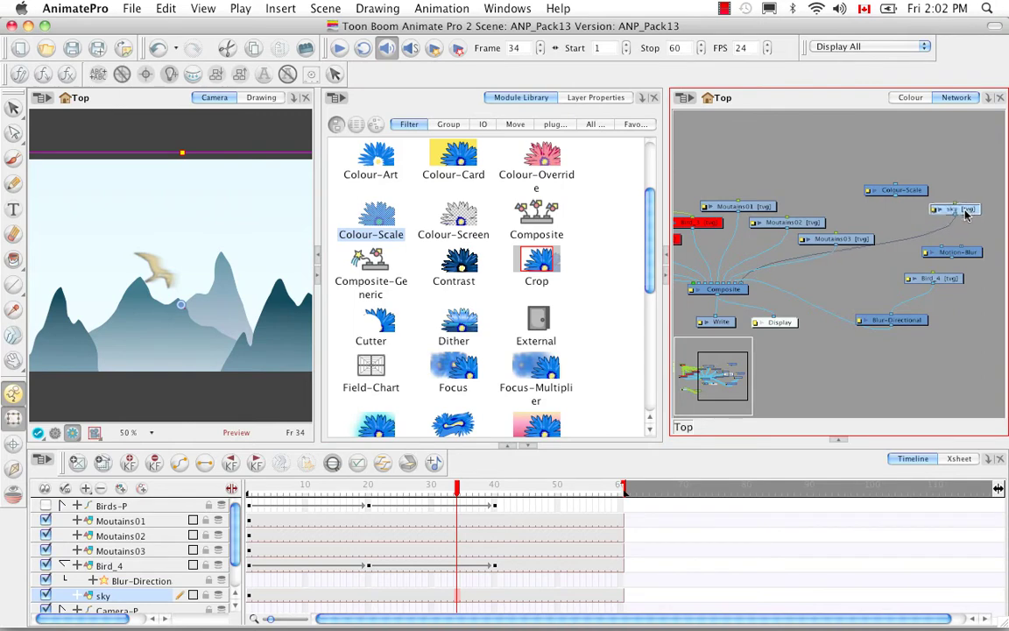
pyautogui.moveTo(898, 190); pyautogui.dragTo(916, 252)
pyautogui.moveTo(969, 210); pyautogui.dragTo(970, 154)
pyautogui.moveTo(918, 249); pyautogui.dragTo(949, 192)
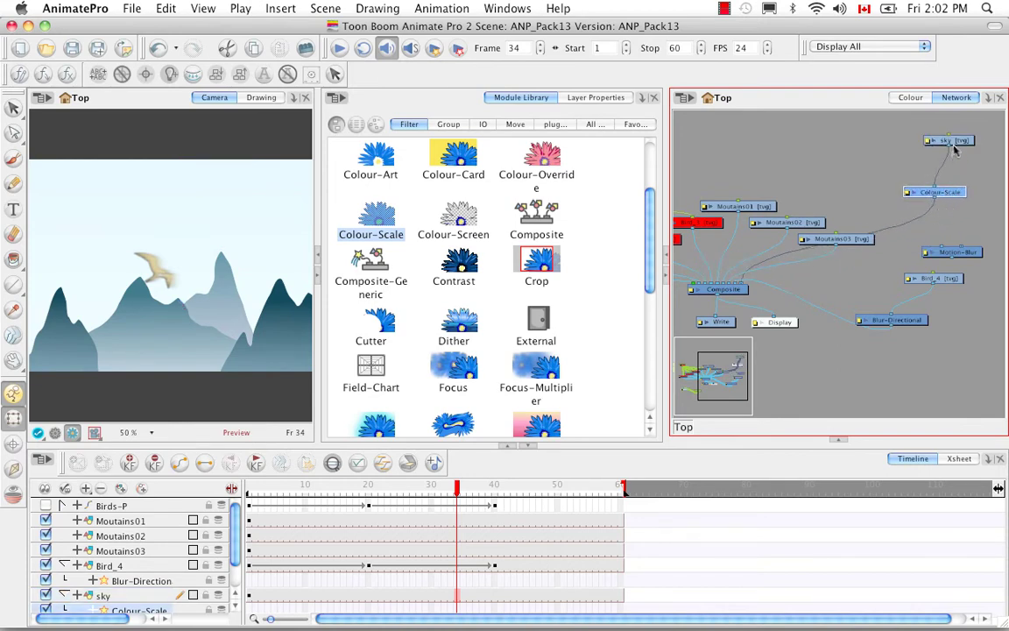
pyautogui.moveTo(949, 151); pyautogui.dragTo(752, 287)
# Add keyframes to the Colour-Scale layer at frames 1 and 60.
pyautogui.scroll(-1, 236, 525)
pyautogui.scroll(-2, 237, 525)
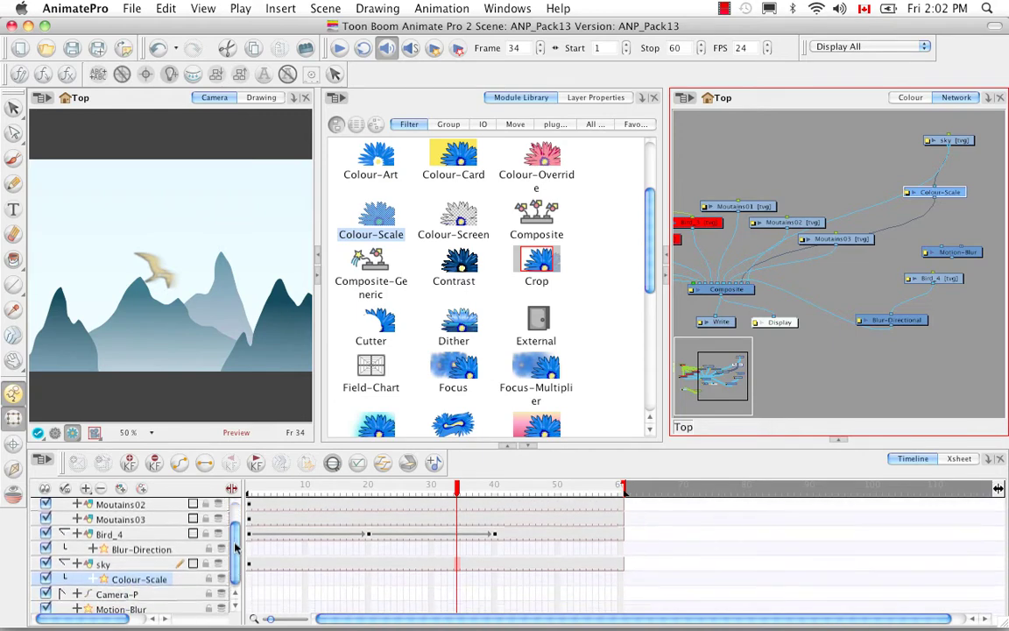
pyautogui.moveTo(457, 489); pyautogui.dragTo(245, 488)
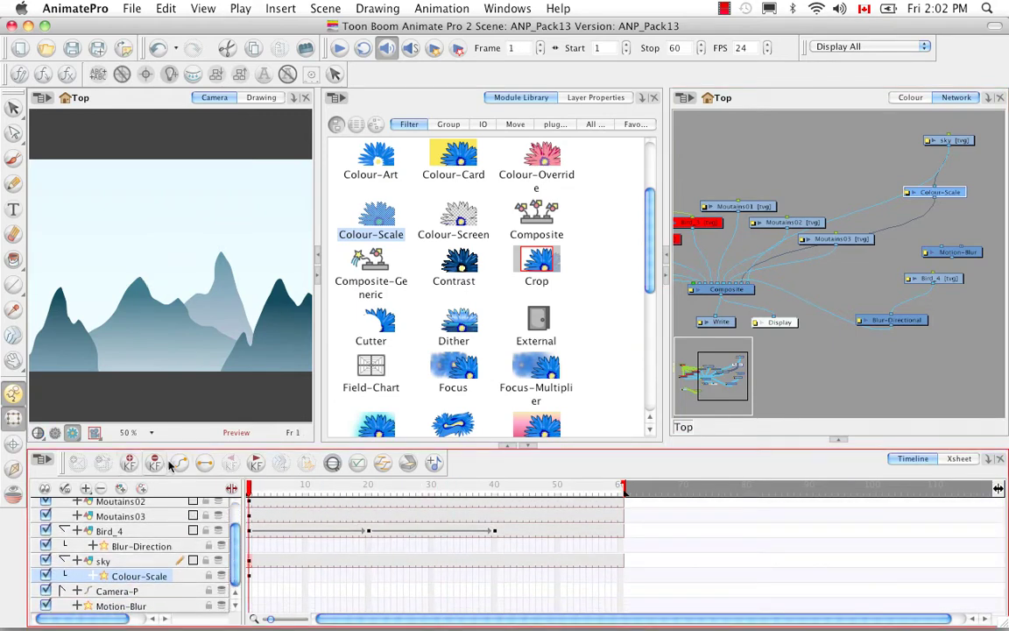
pyautogui.press('Return')
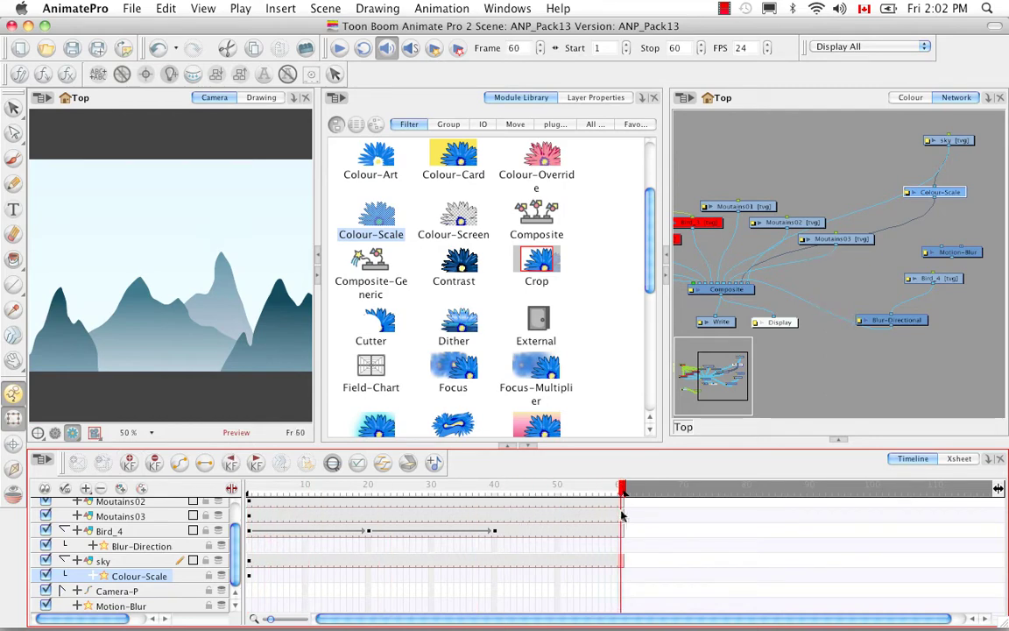
pyautogui.click(129, 463)
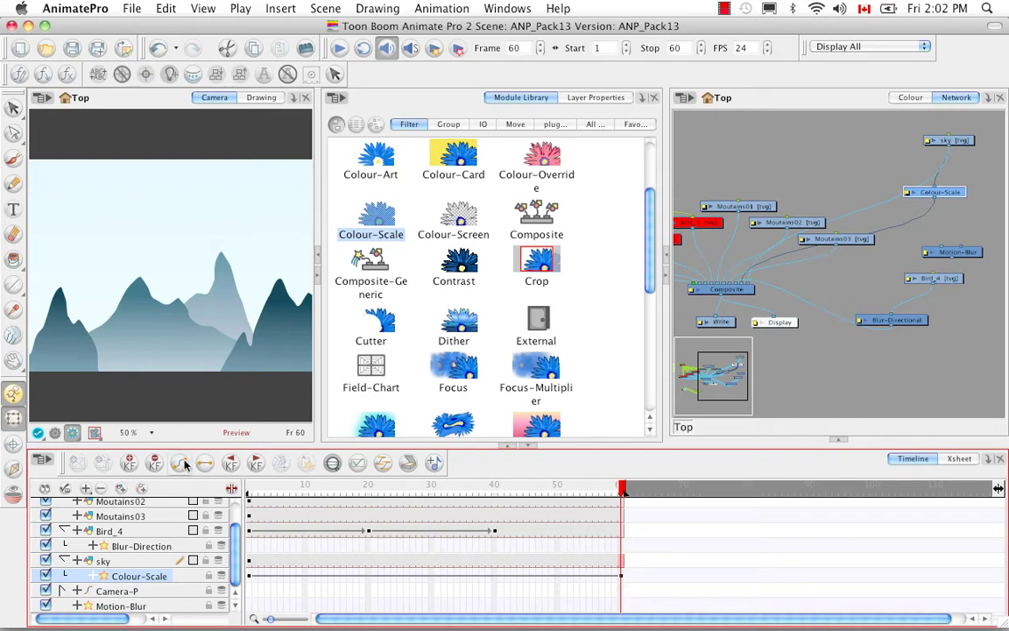
# Expand the Colour-Scale layer's parameters in the timeline and set its Red value to 2.0 at frame 60.
pyautogui.click(231, 488)
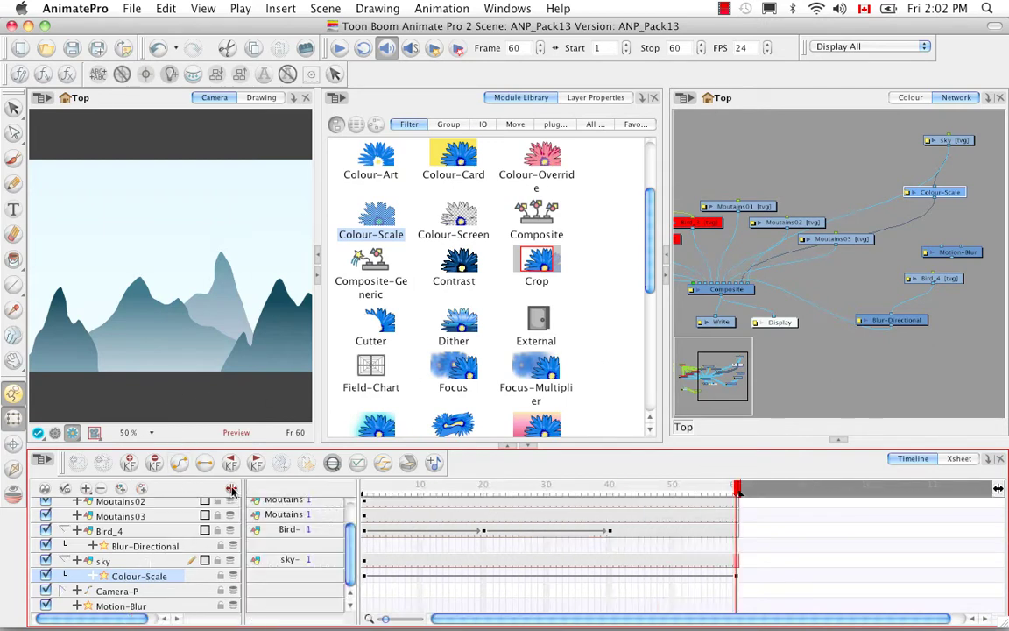
pyautogui.click(92, 577)
pyautogui.scroll(-4, 346, 542)
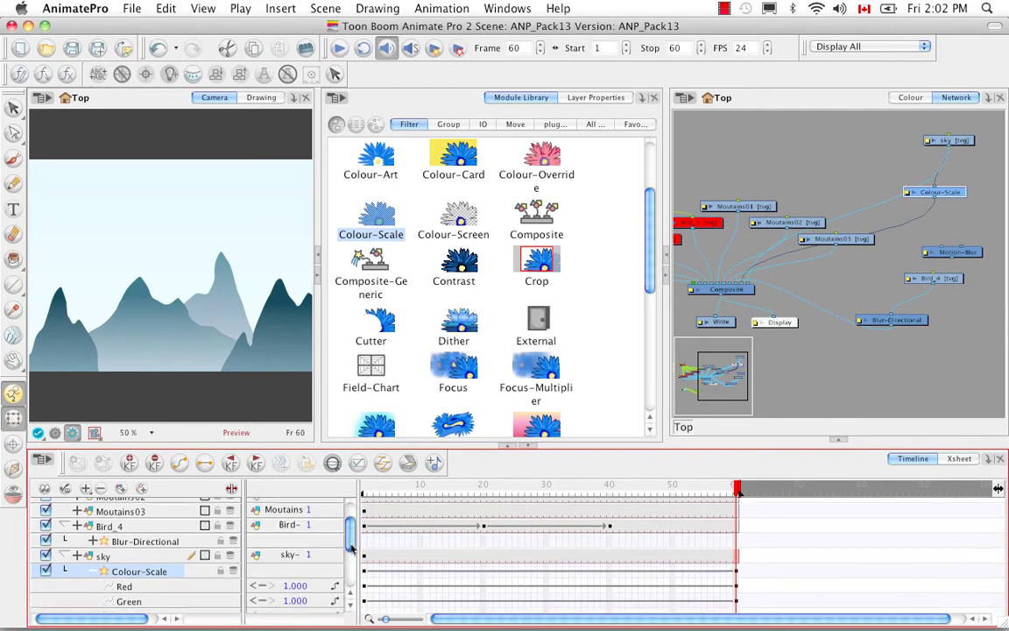
pyautogui.click(295, 523)
pyautogui.write('2')
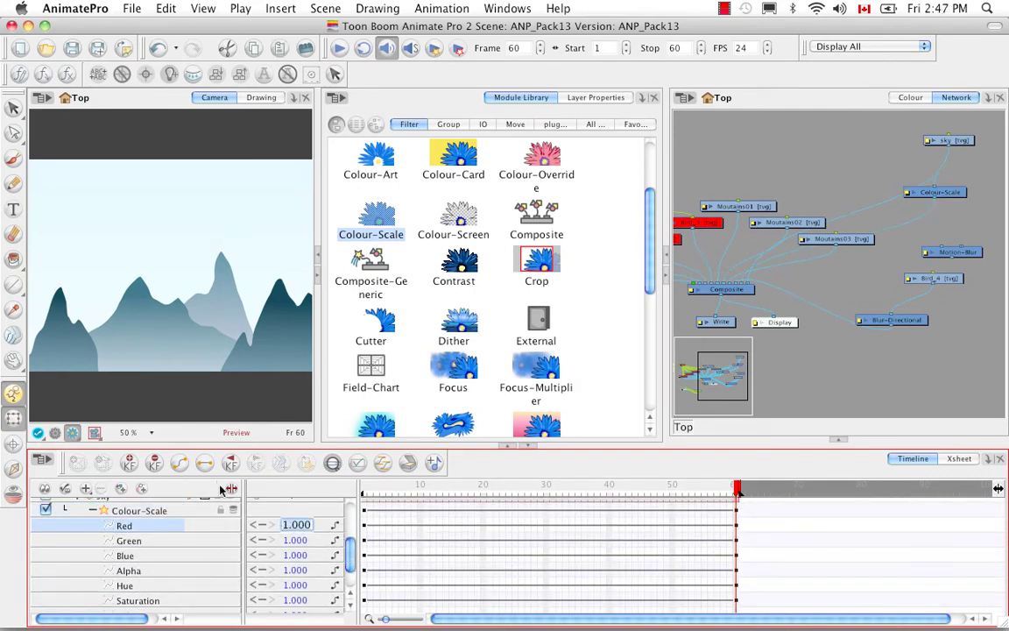
pyautogui.write('2')
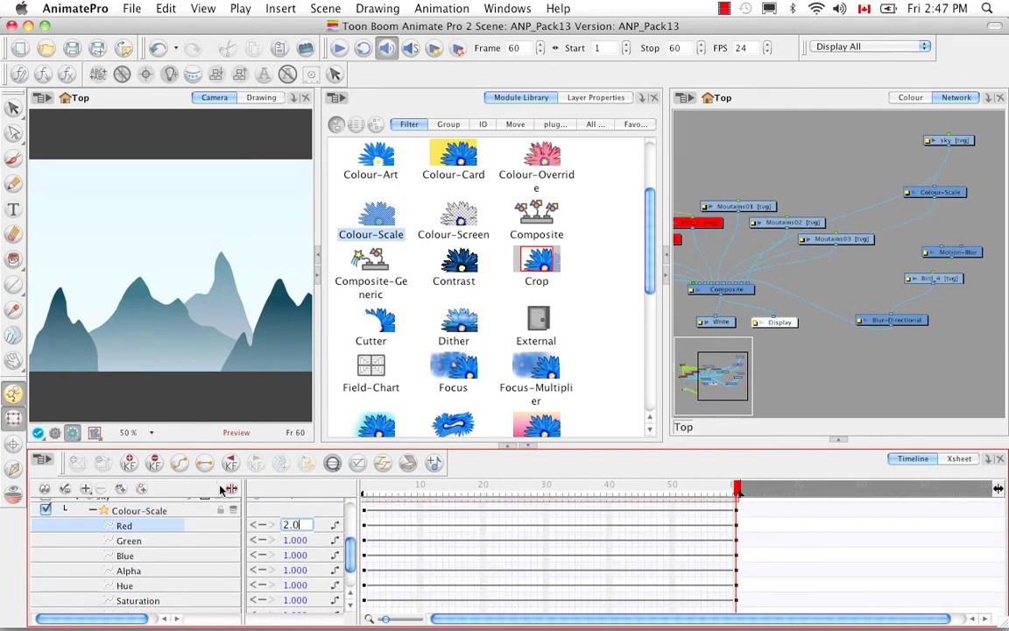
pyautogui.write('.0')
# Set Colour-Scale's Green and Blue values to 0.5 each at frame 60.
pyautogui.click(294, 541)
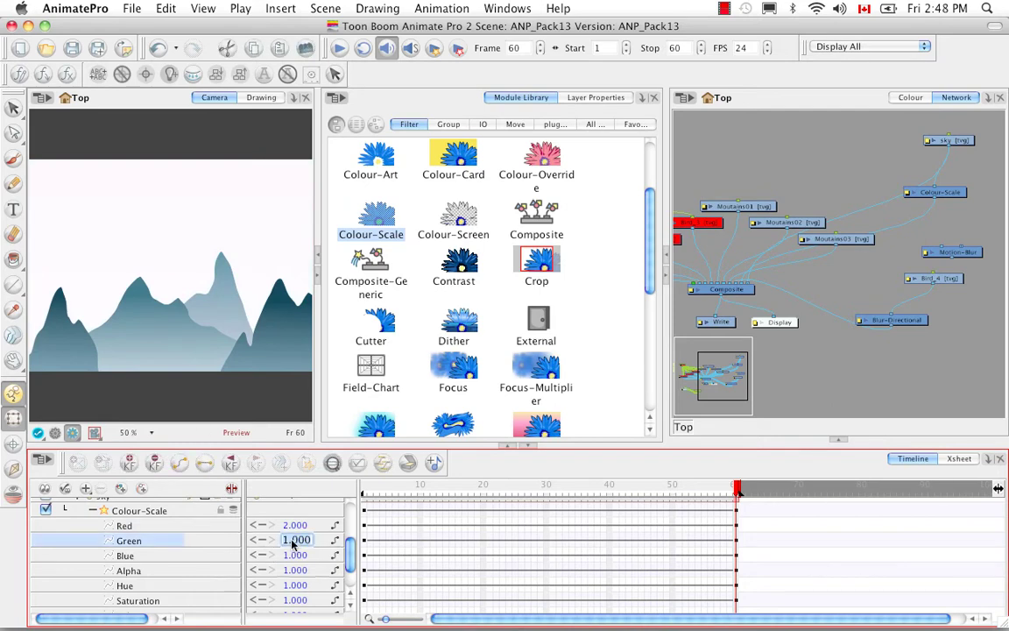
pyautogui.write('0.5')
pyautogui.press('Return')
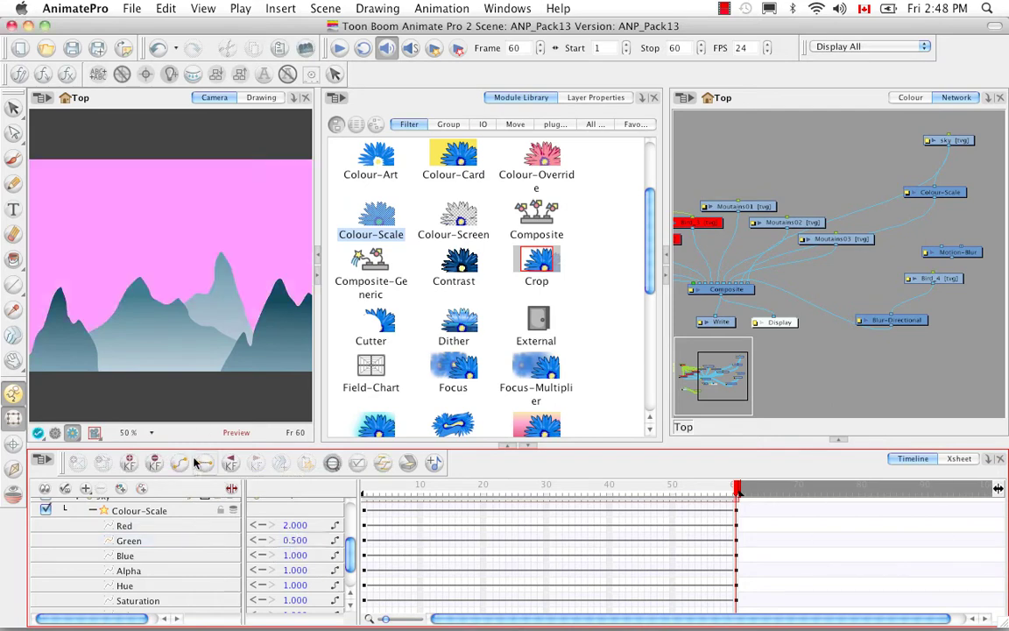
pyautogui.click(298, 555)
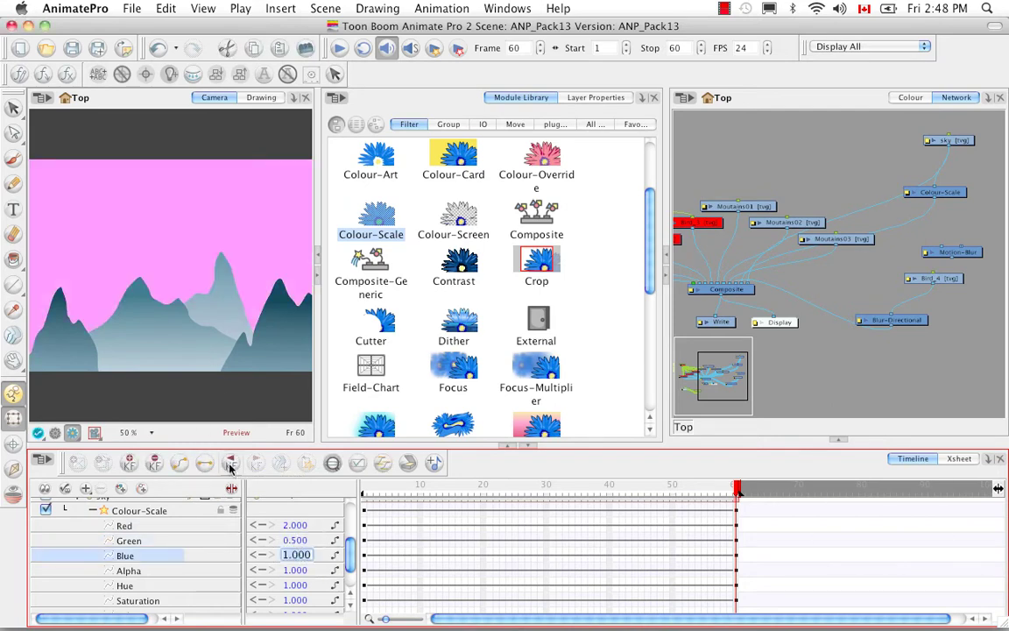
pyautogui.write('0.5')
pyautogui.press('Return')
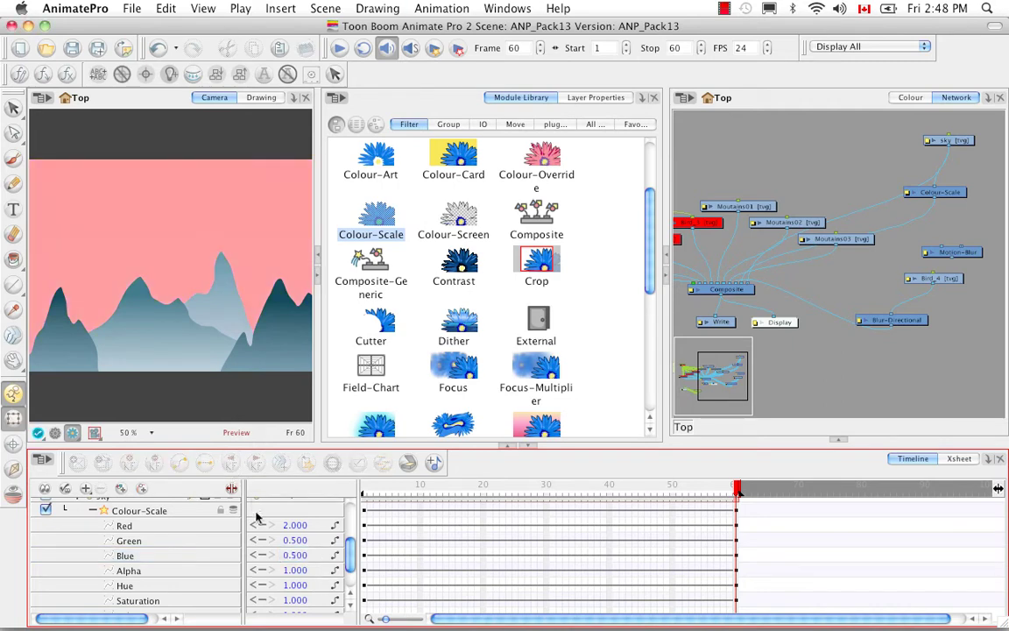
# Set Colour-Scale's Saturation value to 0.7 at frame 60.
pyautogui.click(298, 601)
pyautogui.write('0')
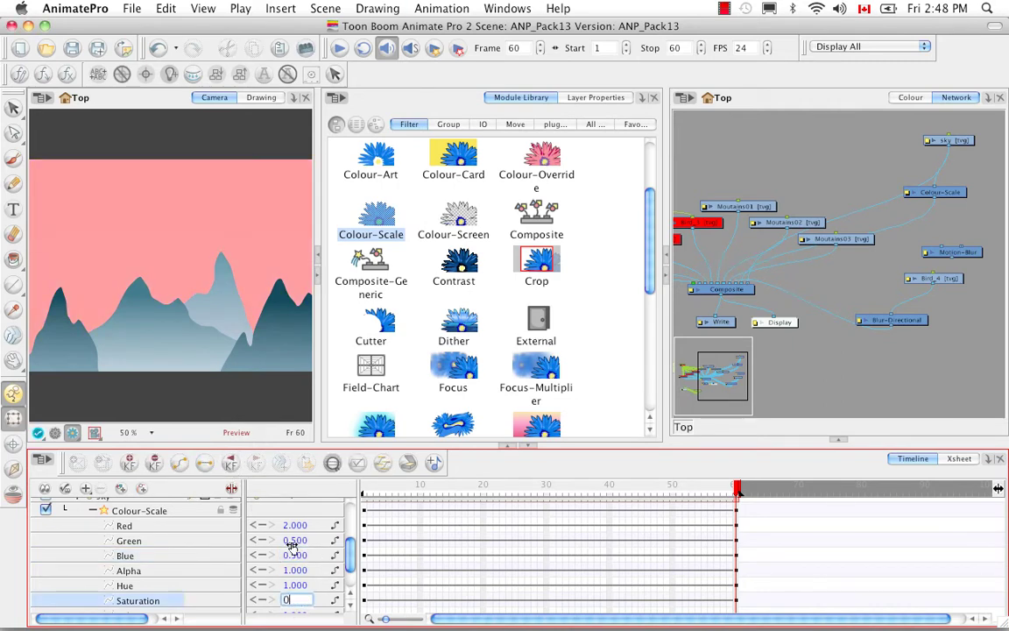
pyautogui.write('.7')
pyautogui.press('Return')
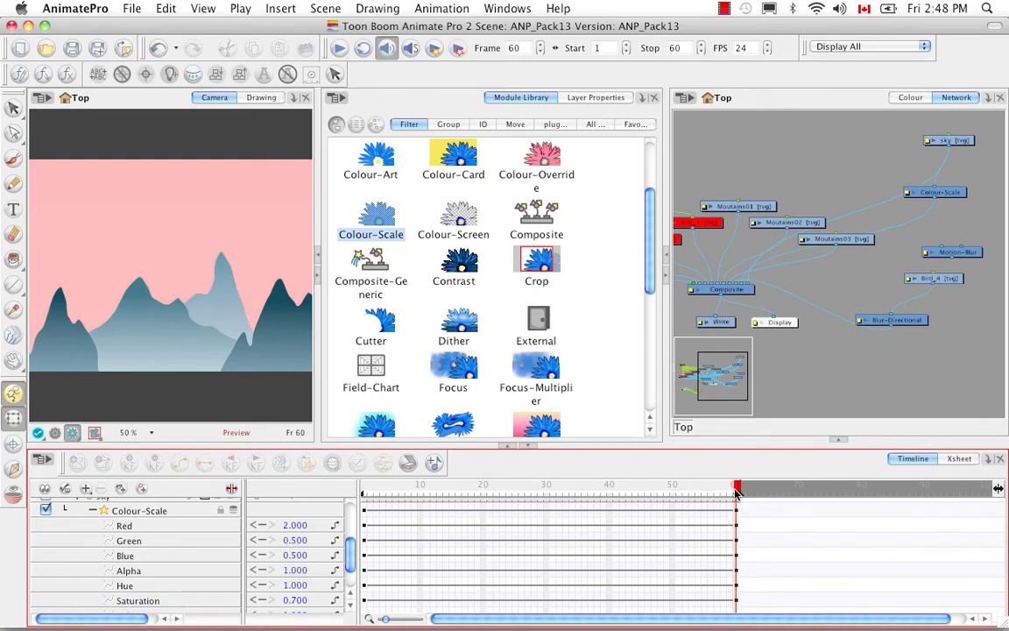
# Add a Blending effect to the network and insert it between Colour-Scale and the Composite.
pyautogui.moveTo(734, 487)
pyautogui.mouseDown()
pyautogui.moveTo(425, 476)
pyautogui.moveTo(371, 488)
pyautogui.moveTo(581, 522)
pyautogui.moveTo(597, 522)
pyautogui.moveTo(592, 506)
pyautogui.moveTo(734, 493)
pyautogui.mouseUp()
pyautogui.moveTo(651, 236); pyautogui.dragTo(603, 131)
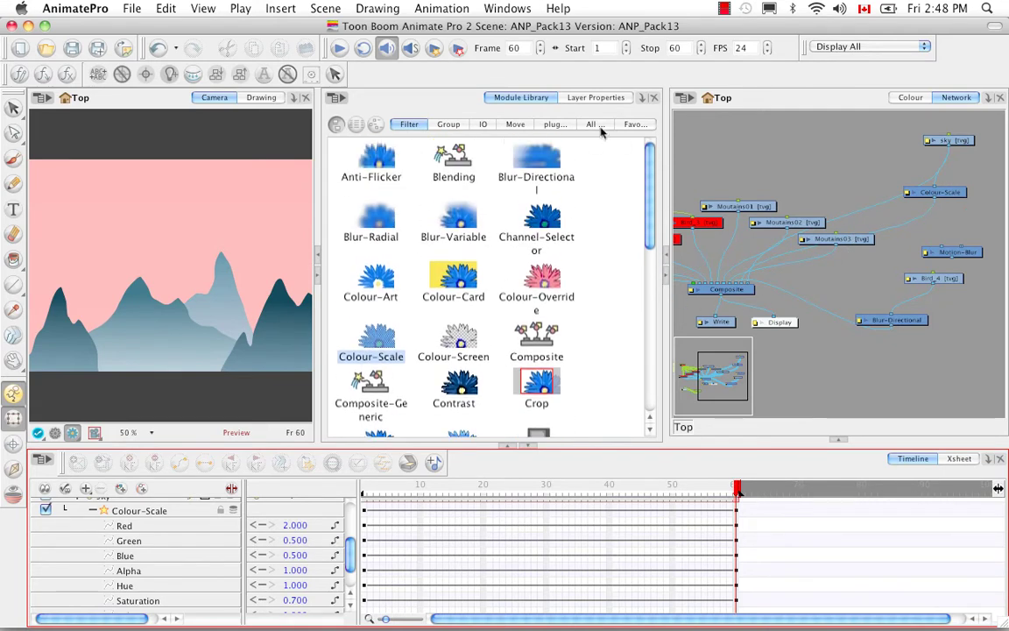
pyautogui.click(452, 165)
pyautogui.moveTo(453, 165); pyautogui.dragTo(894, 260)
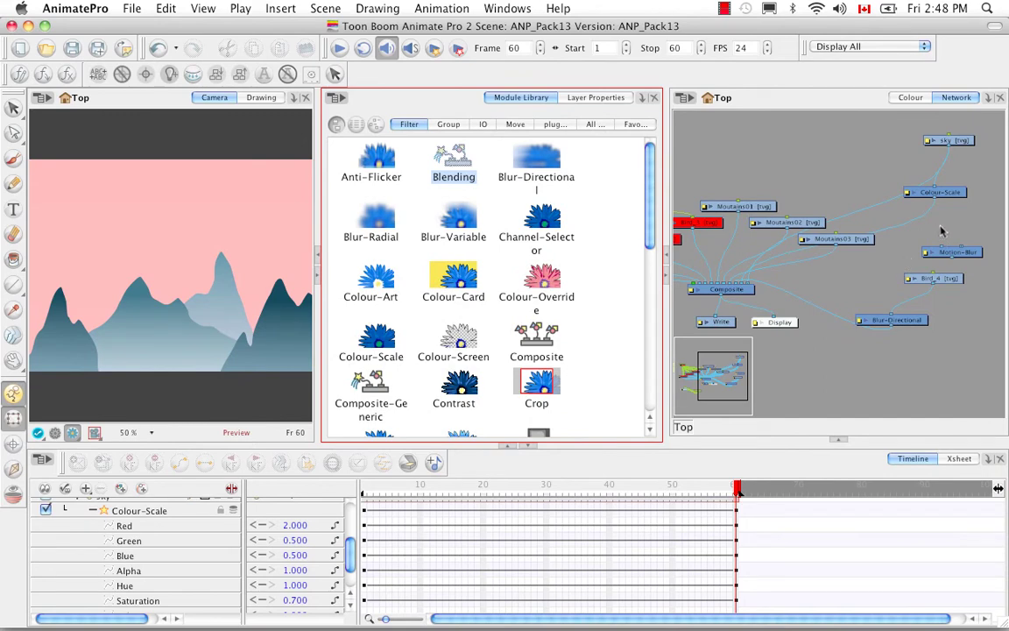
pyautogui.moveTo(942, 230); pyautogui.dragTo(942, 228)
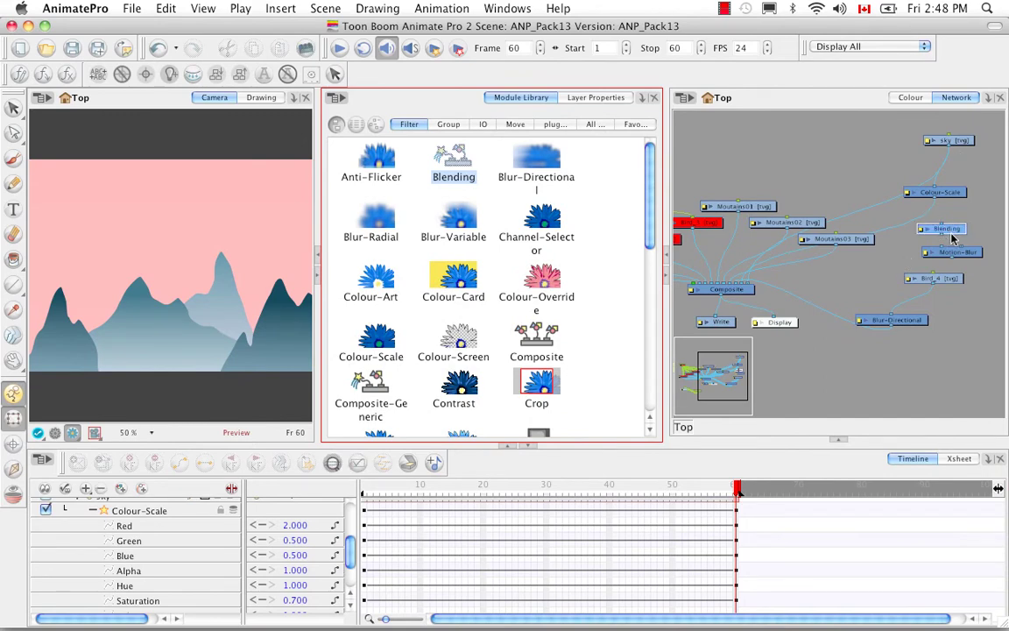
pyautogui.moveTo(953, 238); pyautogui.dragTo(921, 226)
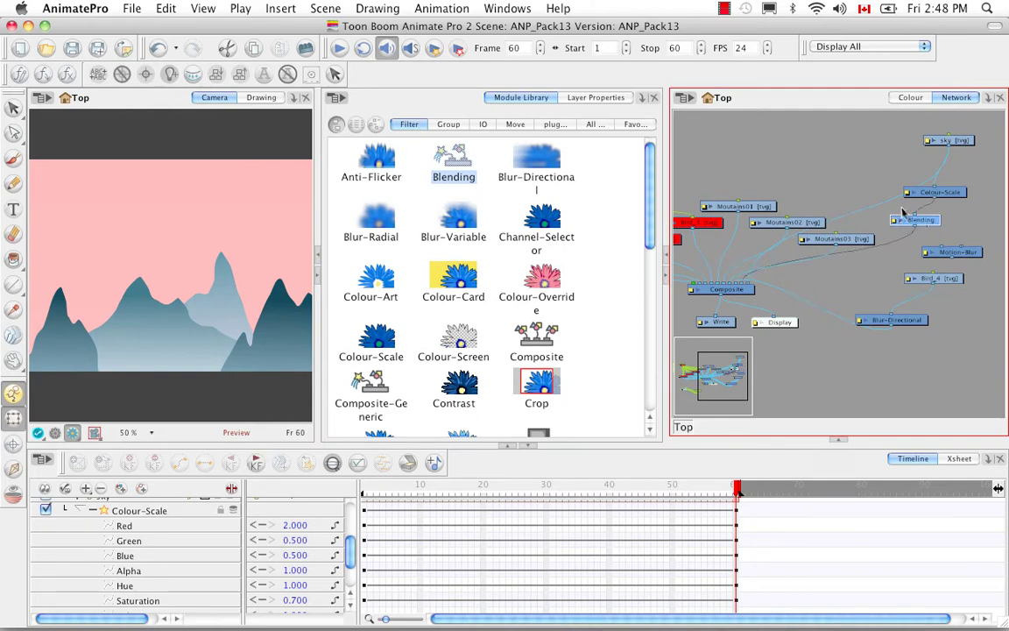
# Change the Blend Mode in the Blending effect's layer properties and close them.
pyautogui.doubleClick(892, 224)
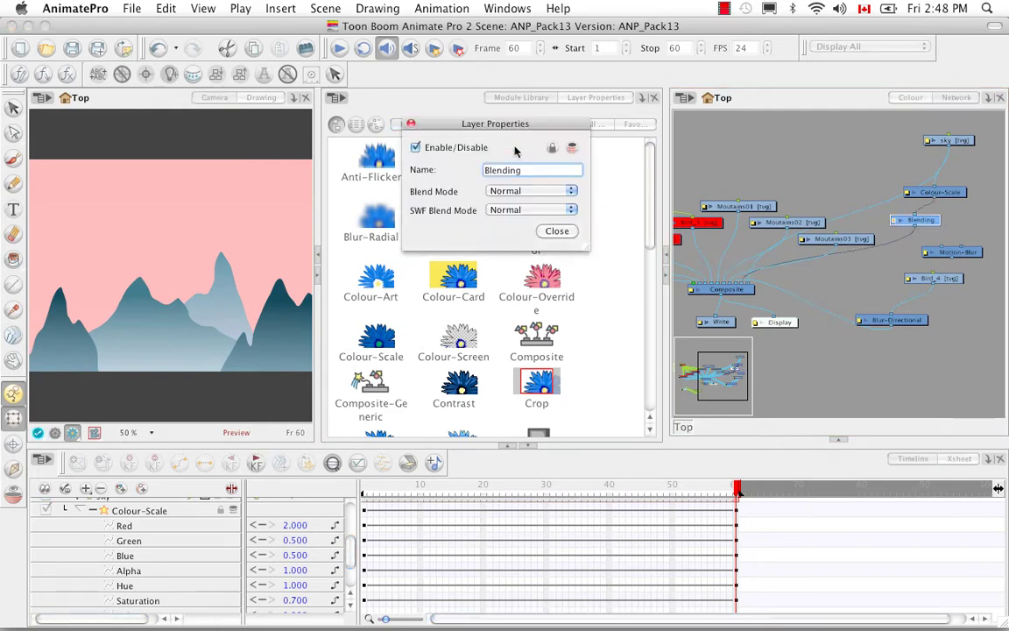
pyautogui.click(571, 191)
pyautogui.click(510, 201)
pyautogui.click(411, 123)
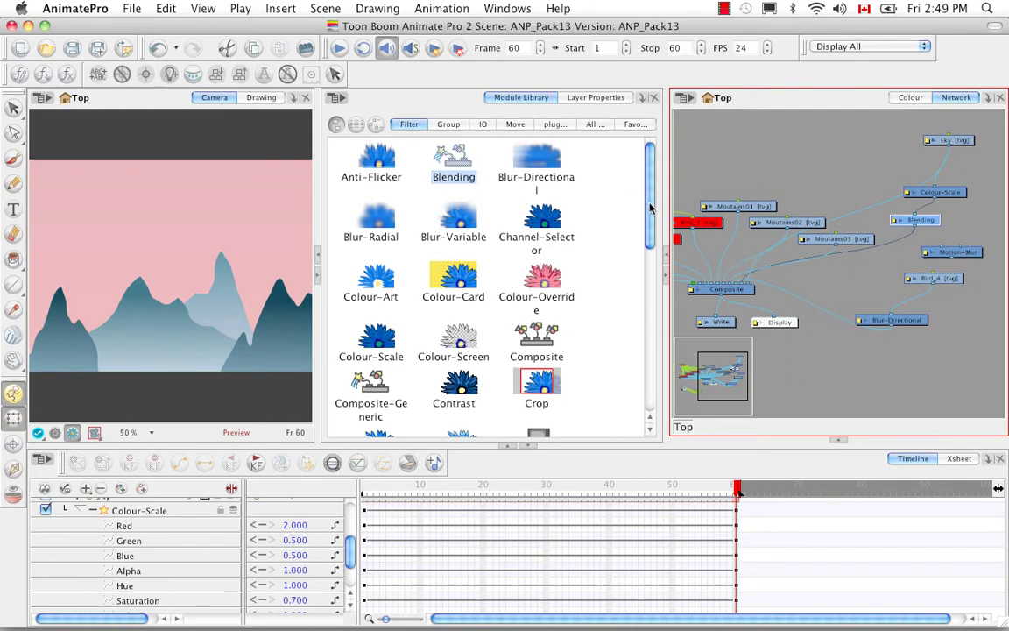
# Add an Apply-Peg-Transformation module from the full module list and insert it between the sky and Colour-Scale.
pyautogui.click(595, 123)
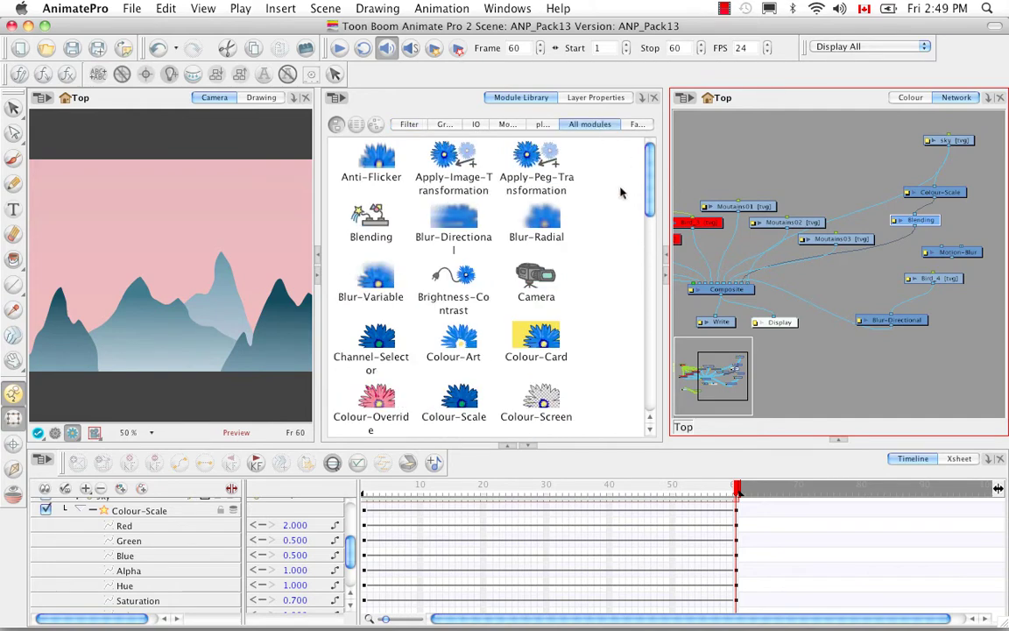
pyautogui.click(547, 189)
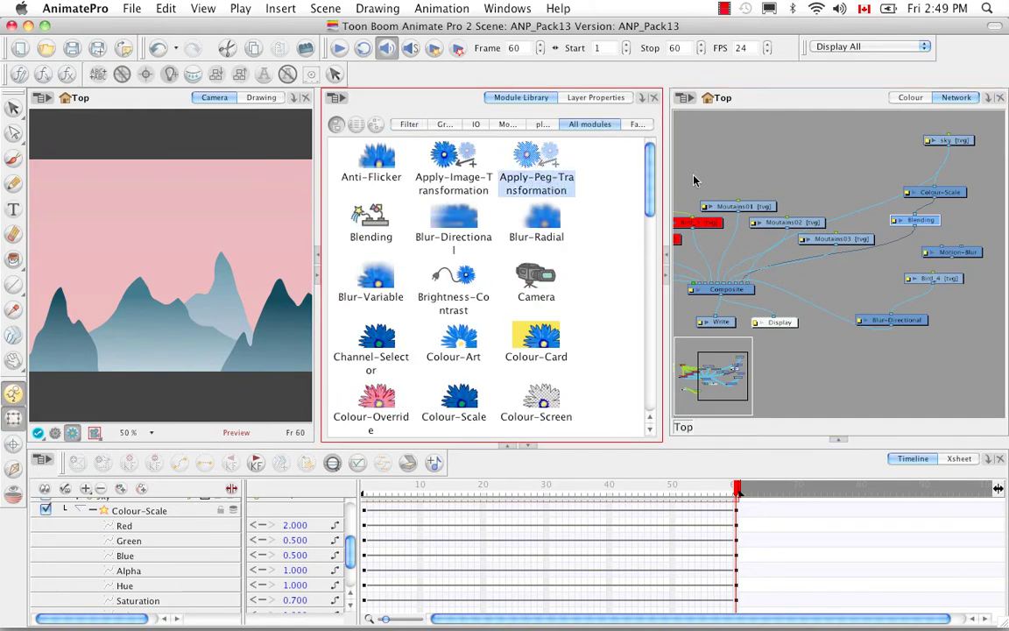
pyautogui.moveTo(694, 181); pyautogui.dragTo(810, 169)
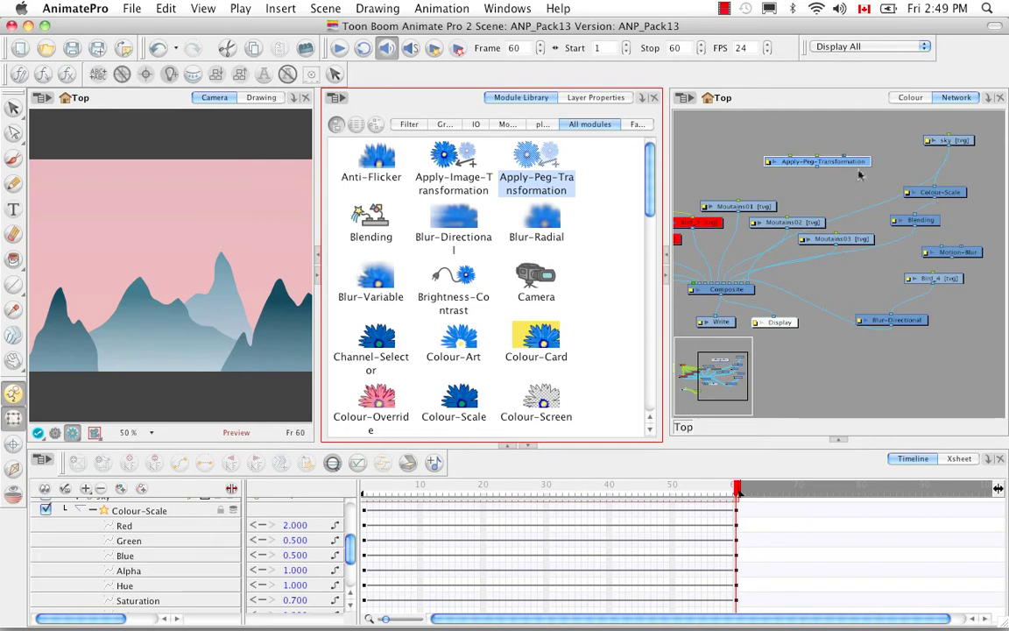
pyautogui.moveTo(847, 164); pyautogui.dragTo(962, 182)
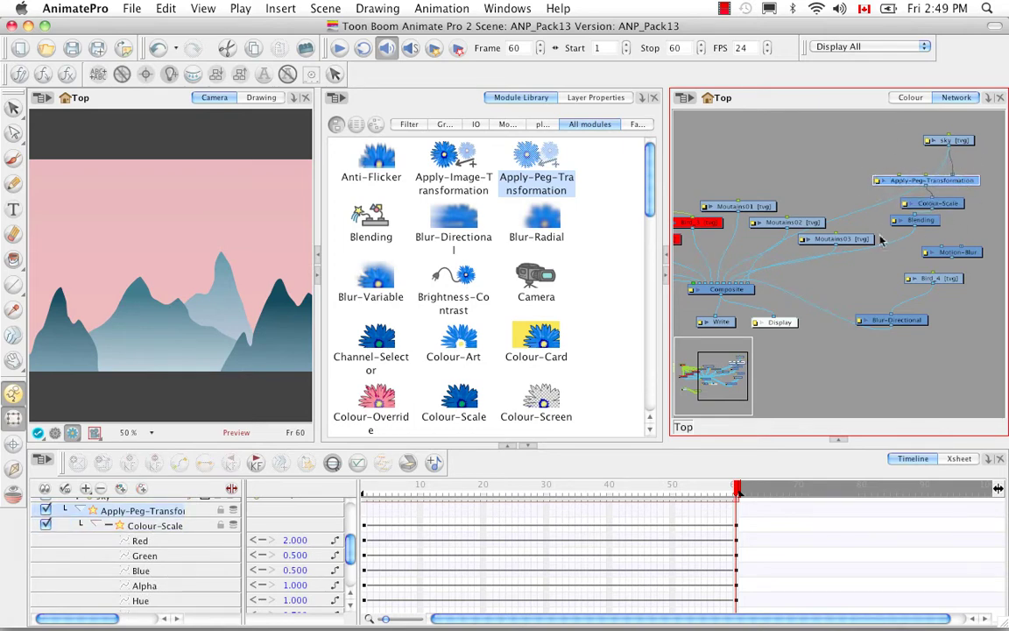
# Add a Peg module to the network and connect it to Apply-Peg-Transformation.
pyautogui.scroll(-10, 574, 218)
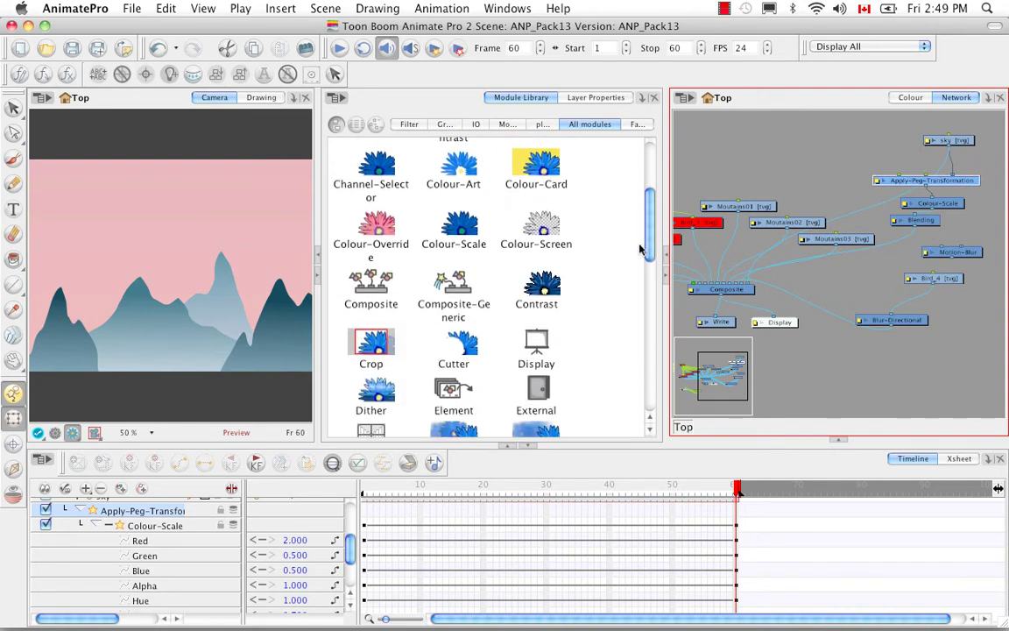
pyautogui.scroll(-5, 622, 342)
pyautogui.click(371, 302)
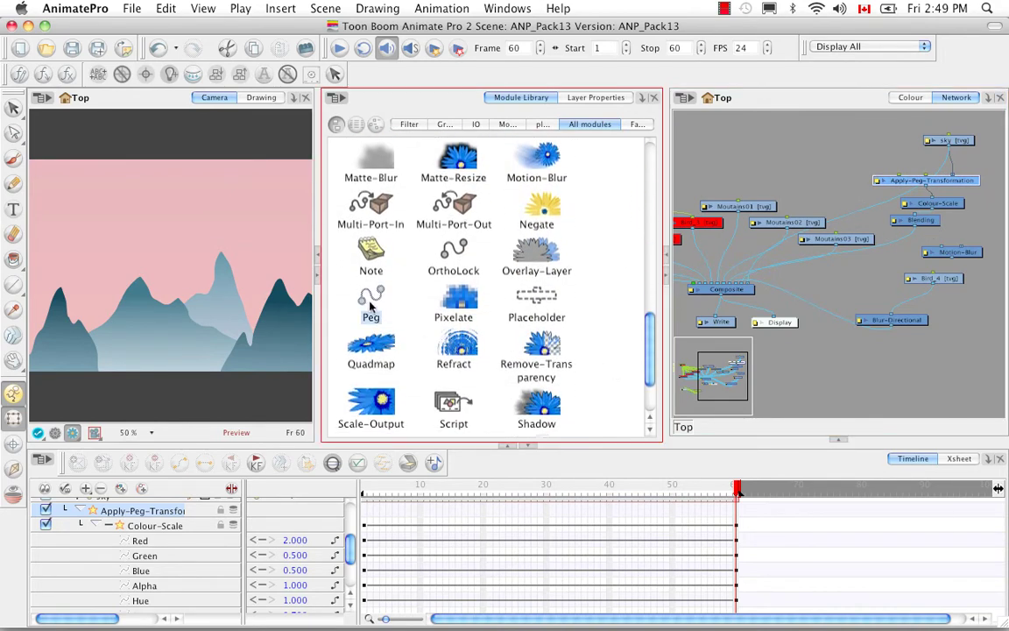
pyautogui.moveTo(810, 167); pyautogui.dragTo(856, 144)
pyautogui.moveTo(851, 147); pyautogui.dragTo(901, 174)
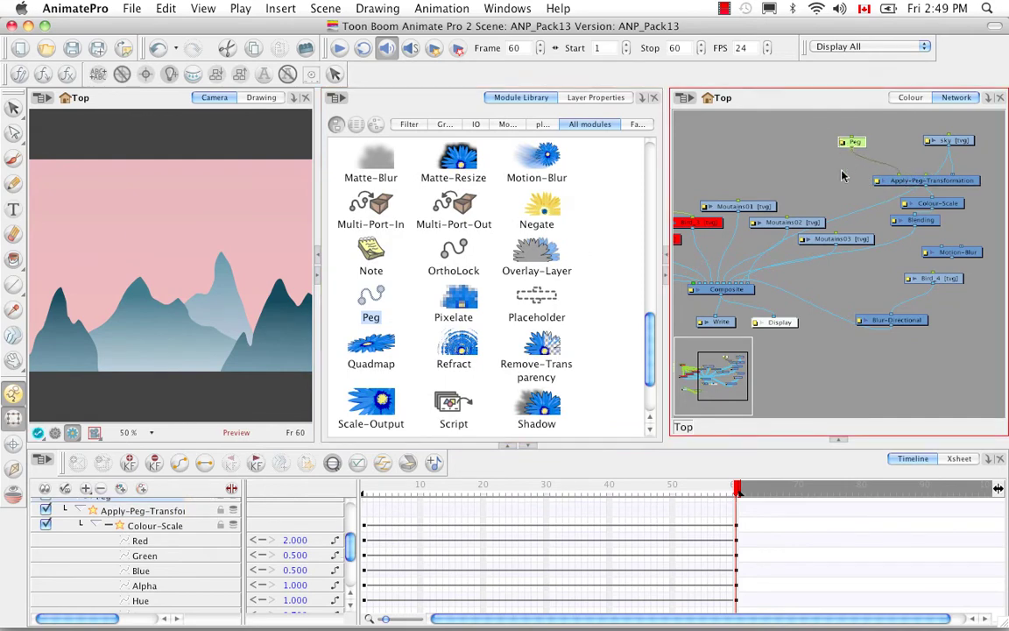
# Set the new peg's z-axis position to 1 F in its layer properties and bring up the Top view.
pyautogui.hotkey('shift', 'e')
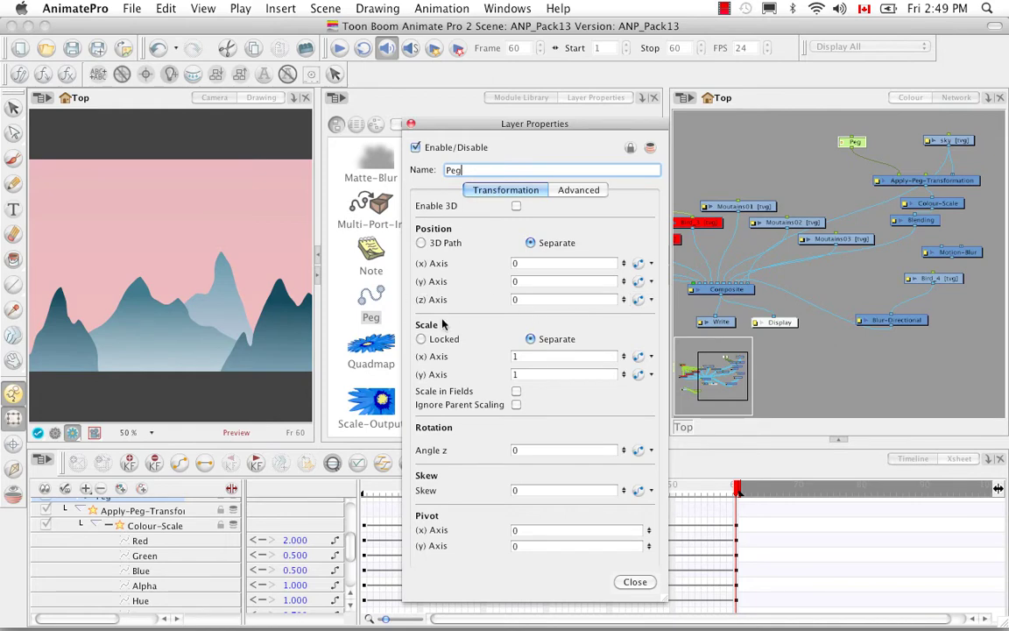
pyautogui.click(542, 300)
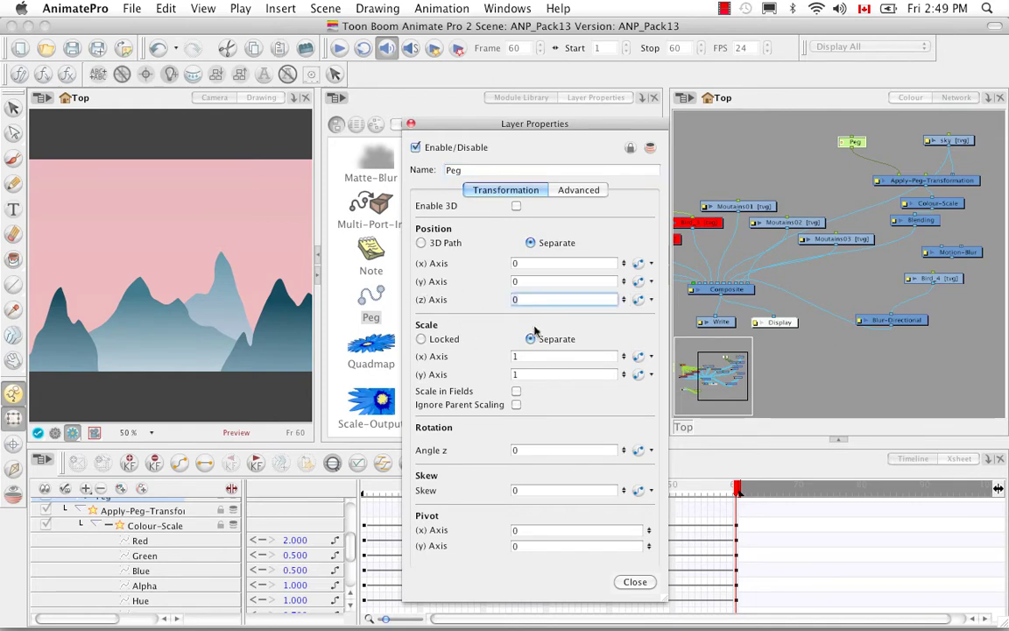
pyautogui.write('1 F')
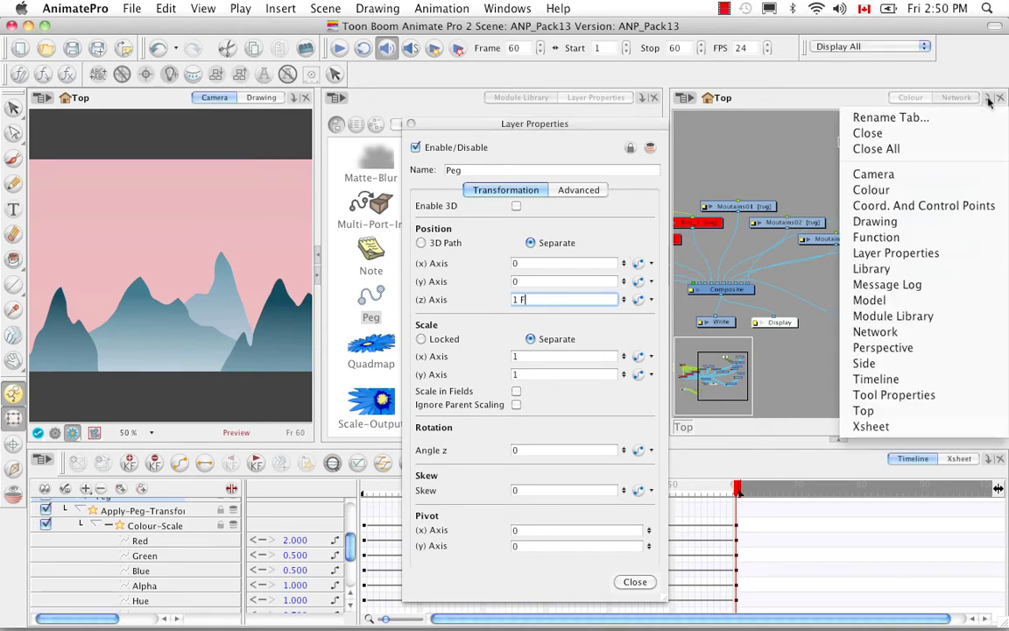
pyautogui.rightClick(884, 94)
pyautogui.click(881, 417)
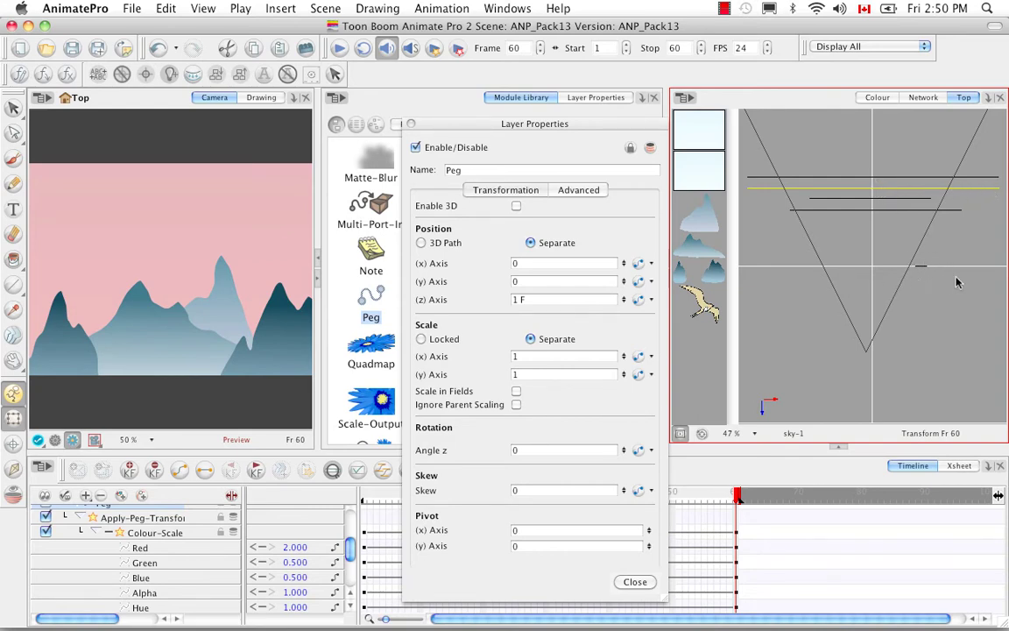
# Try 8 F for the peg's z-axis position, settle on 9 F, and close the layer properties.
pyautogui.click(525, 300)
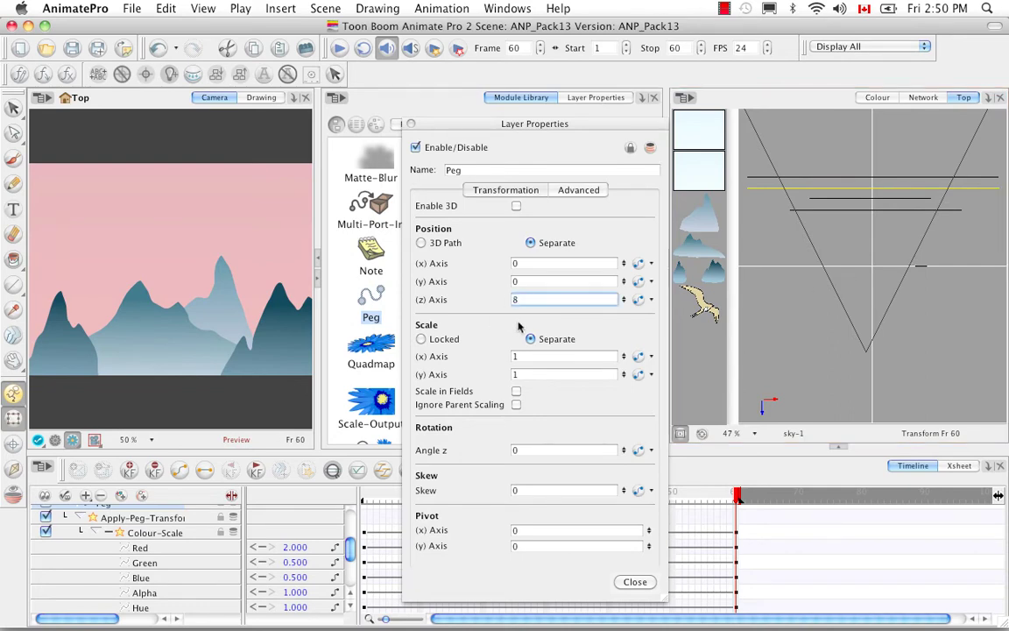
pyautogui.write('8 F')
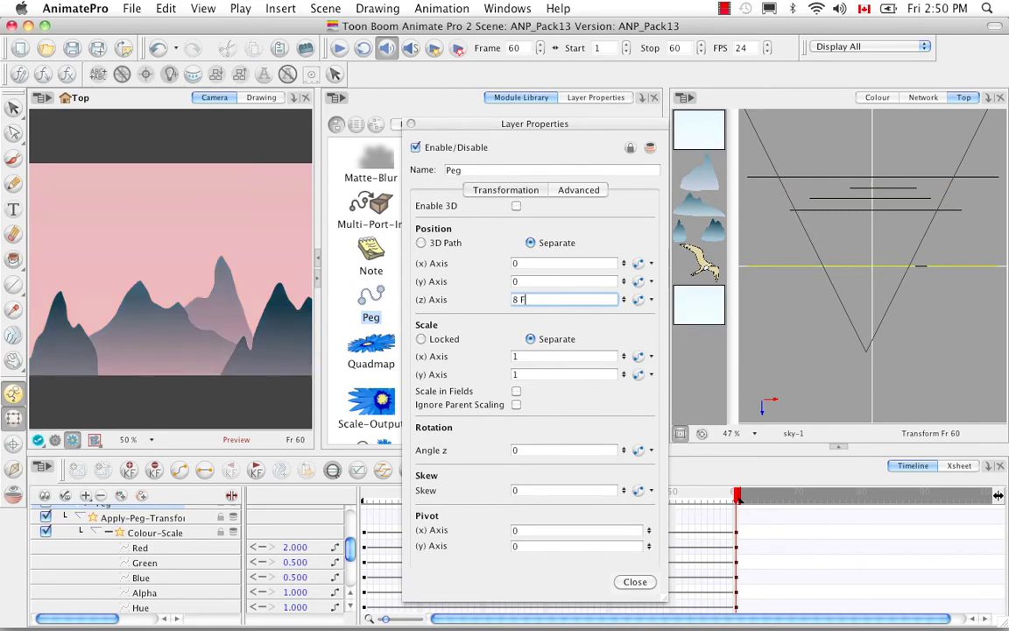
pyautogui.write('9')
pyautogui.press('Return')
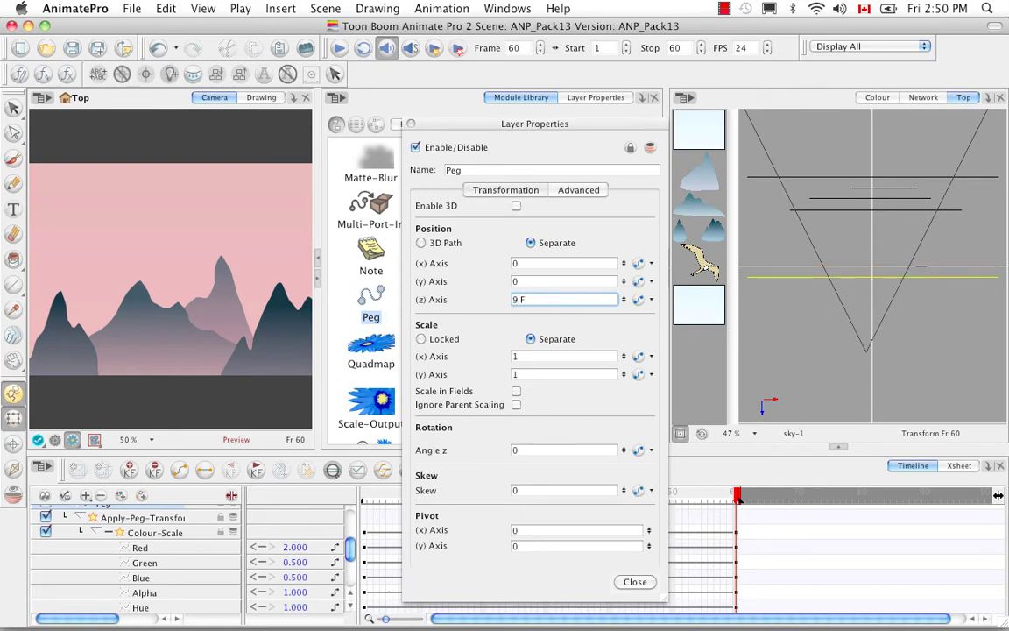
pyautogui.click(412, 124)
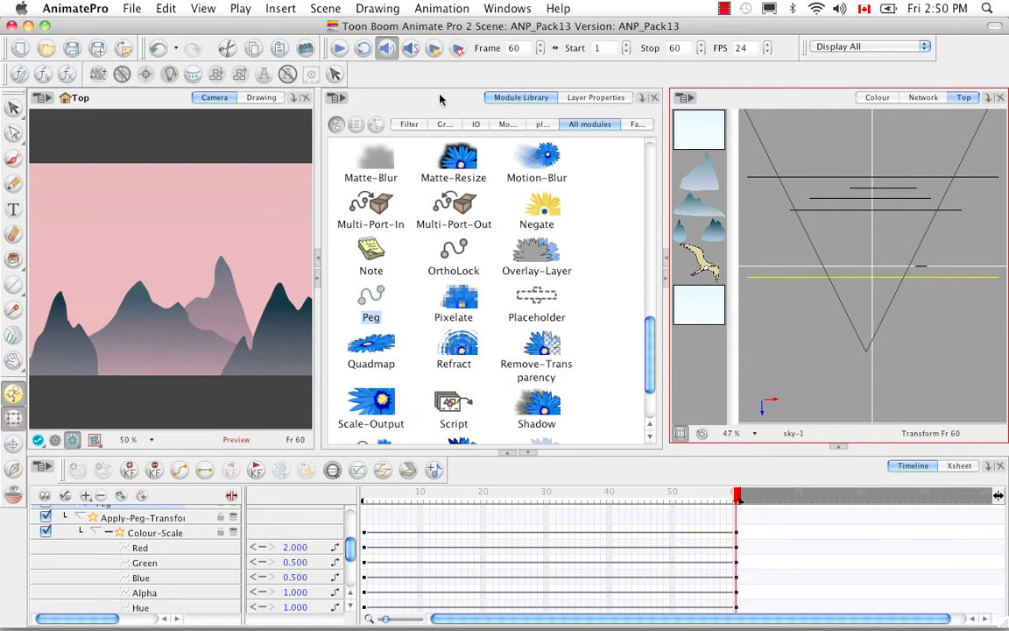
# Render all the scene's frames again and play the rendered animation.
pyautogui.click(434, 48)
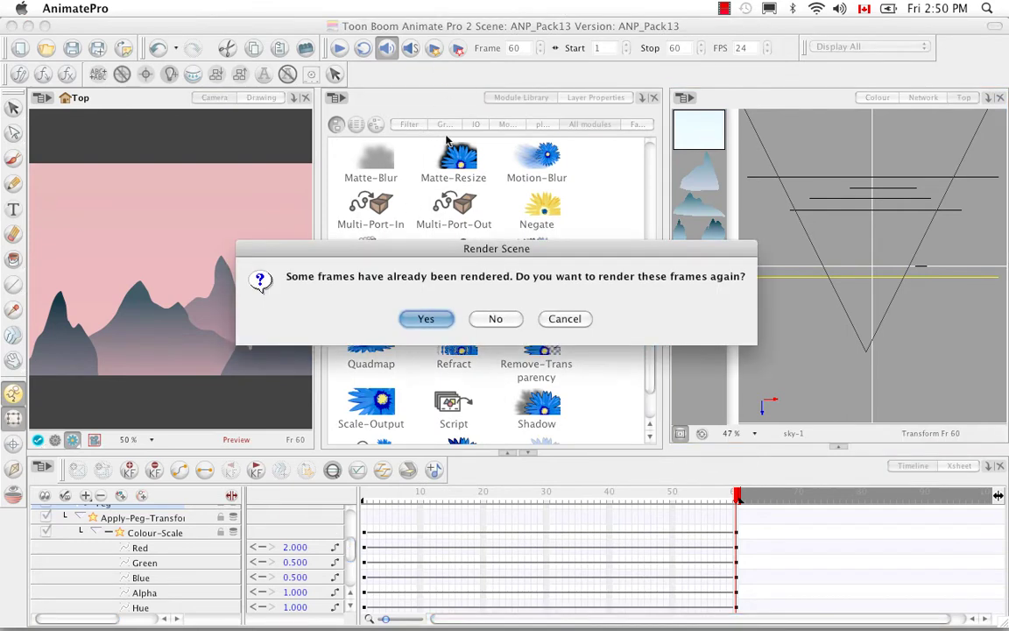
pyautogui.click(417, 317)
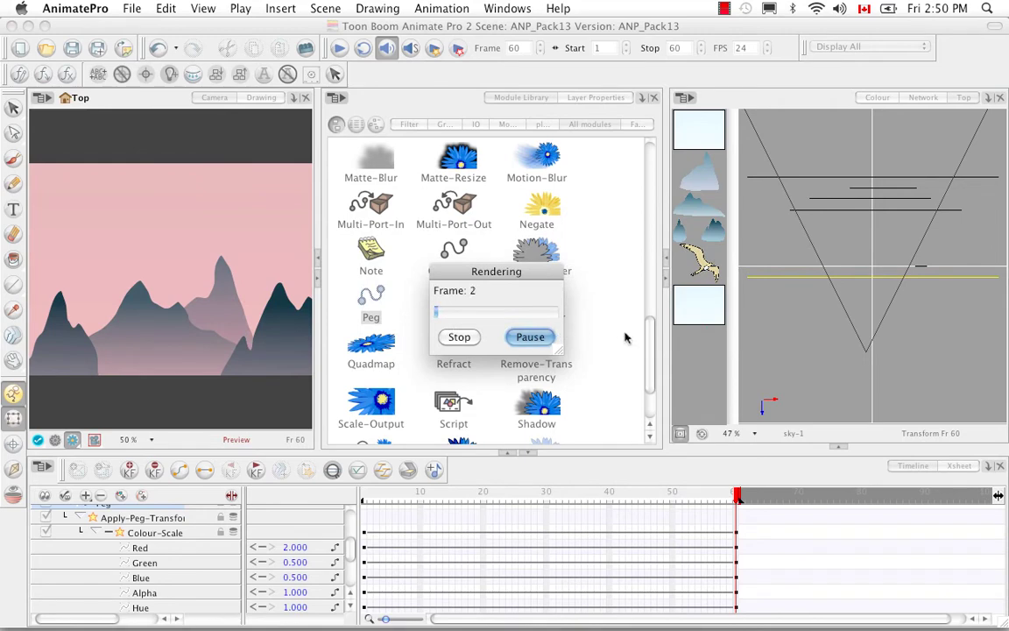
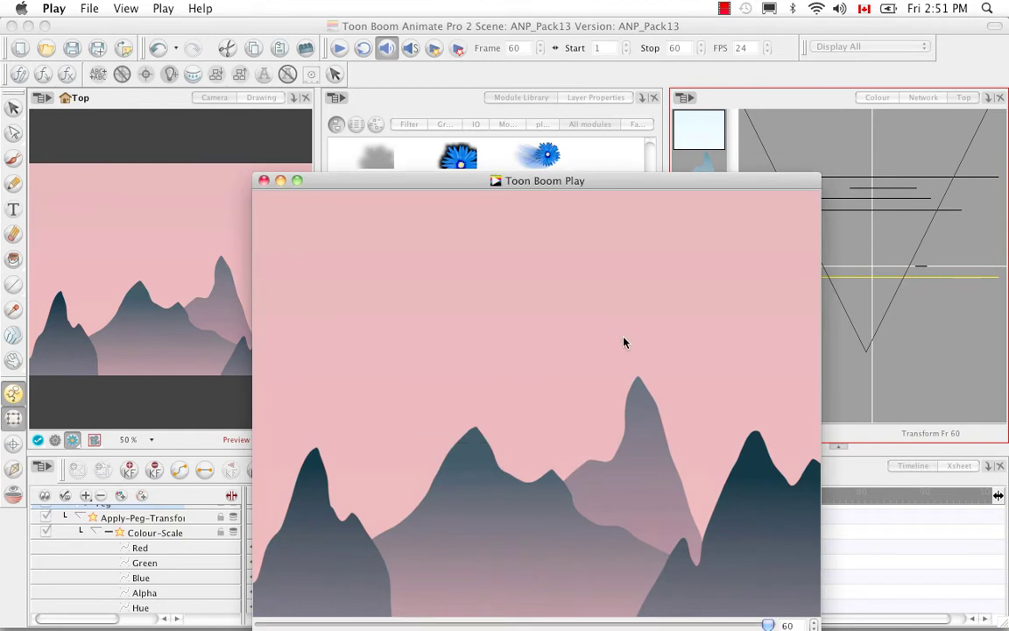
pyautogui.moveTo(659, 180); pyautogui.dragTo(654, 70)
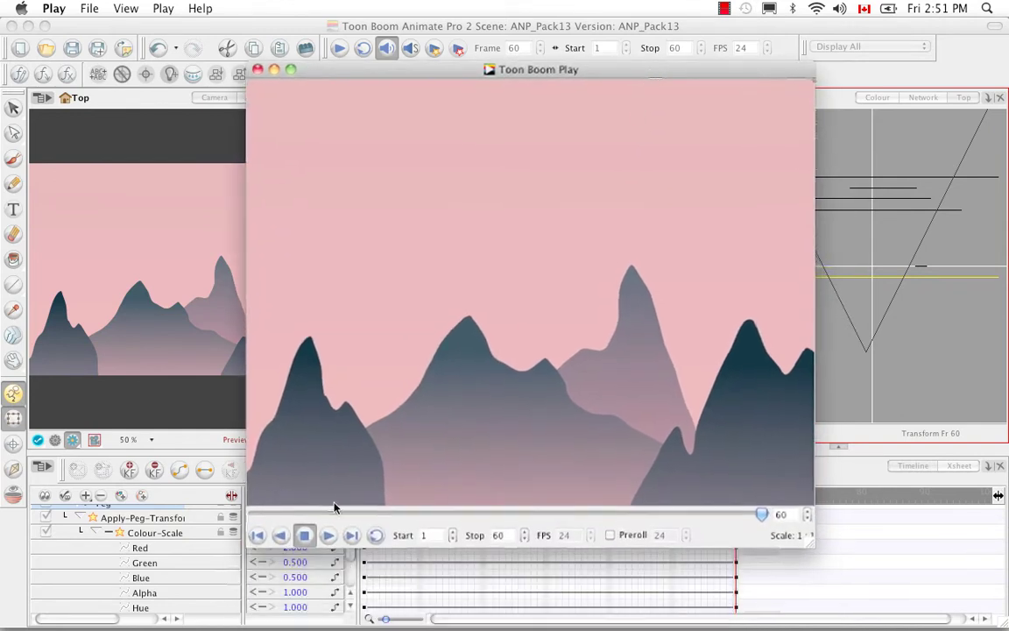
pyautogui.click(329, 536)
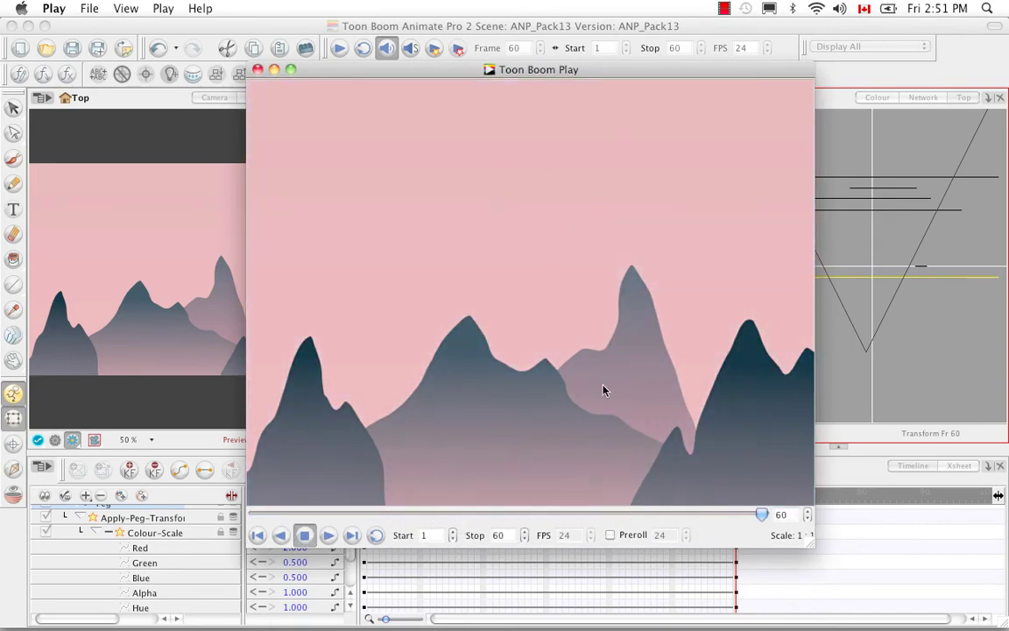
# Examine the bird's blur and the sky colour at frames 39 and 9 of the render, and close the player.
pyautogui.moveTo(762, 516); pyautogui.dragTo(589, 518)
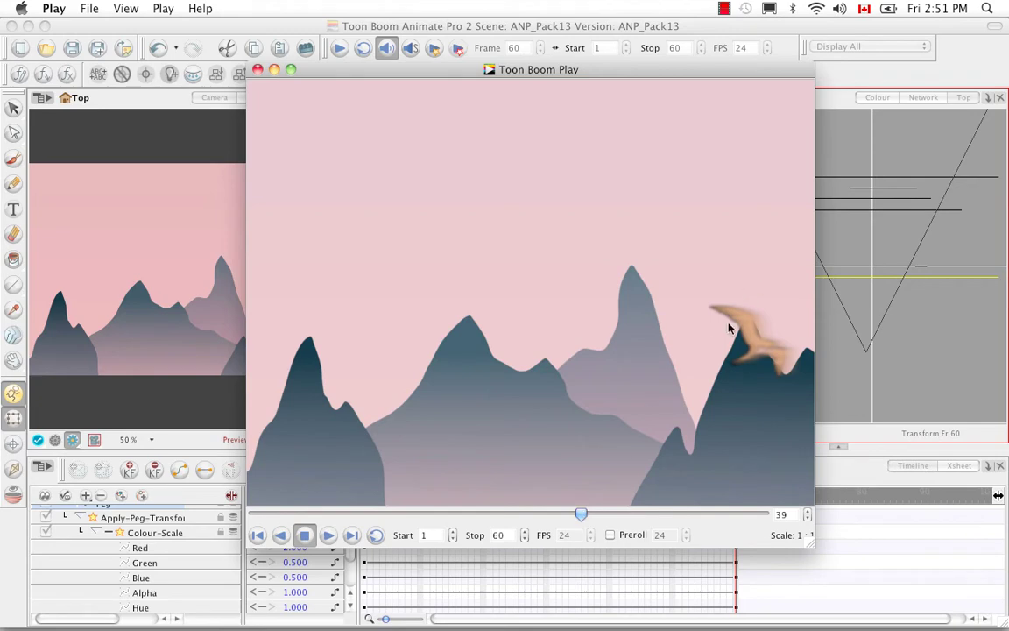
pyautogui.moveTo(580, 513); pyautogui.dragTo(324, 514)
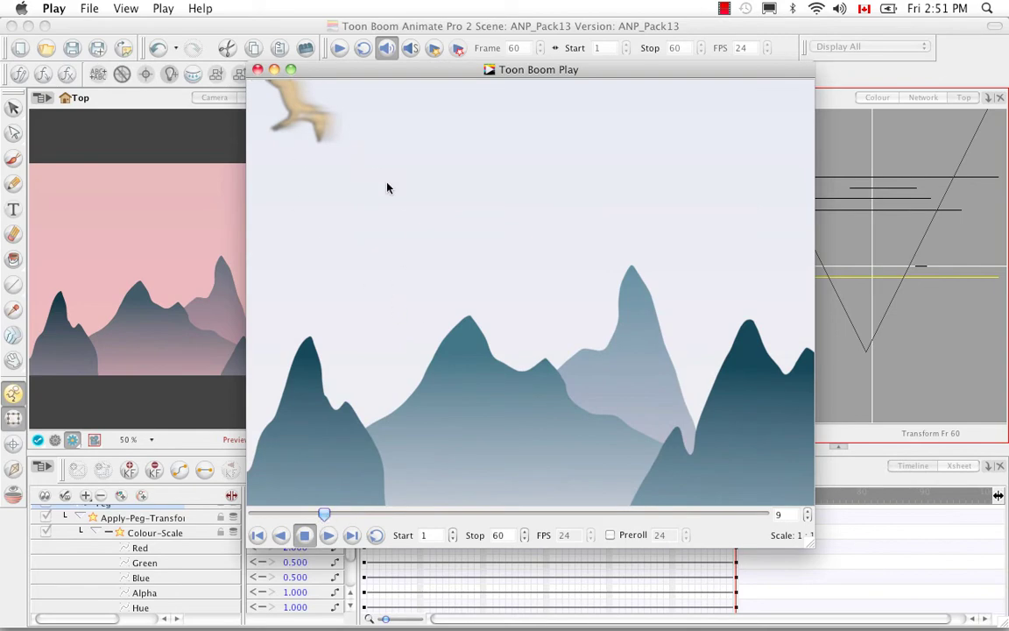
pyautogui.click(257, 69)
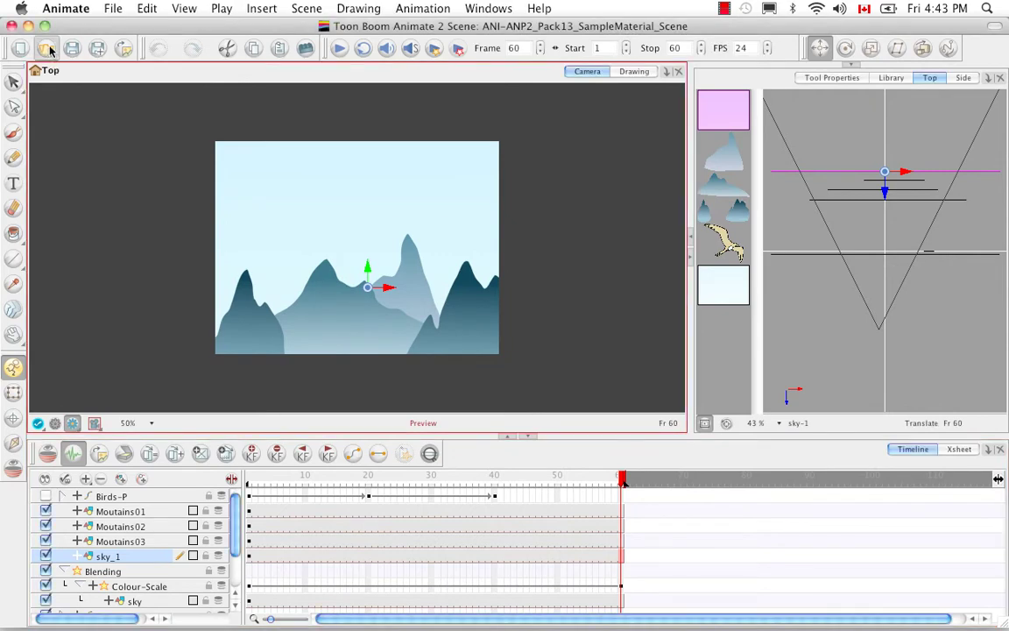
# In Animate, open the ANI_Pack16.anim scene from the ANI_Pack16 folder inside Pack21 and play it through.
pyautogui.click(48, 50)
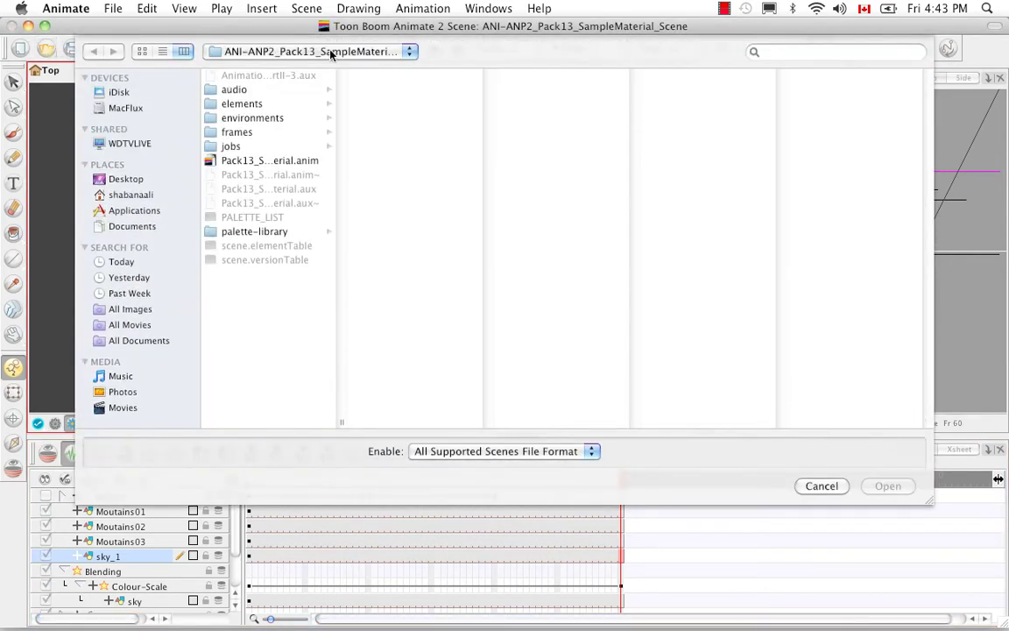
pyautogui.click(409, 53)
pyautogui.click(387, 84)
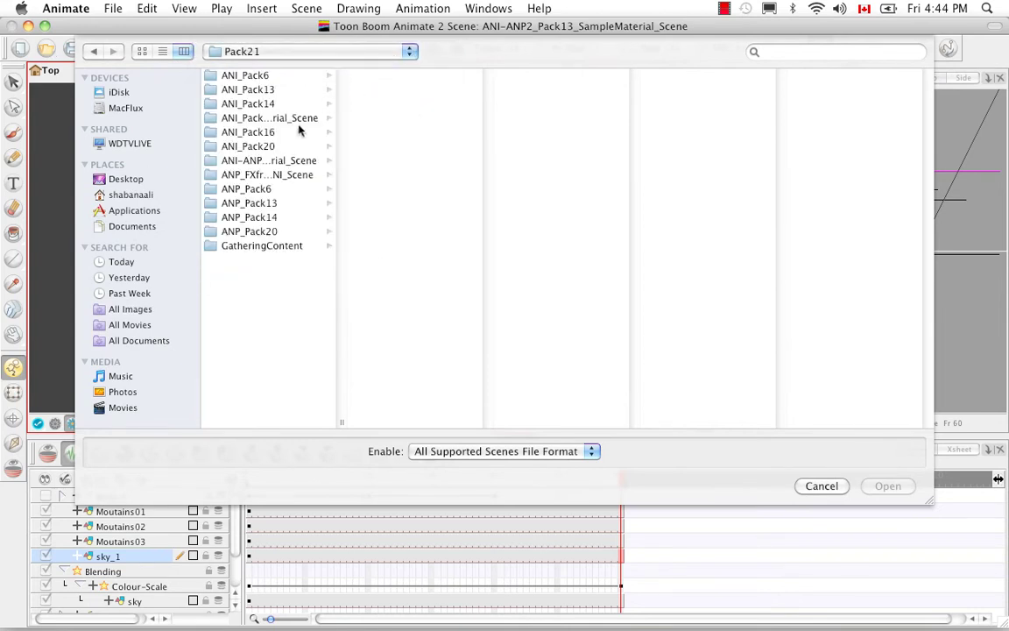
pyautogui.click(273, 131)
pyautogui.click(378, 77)
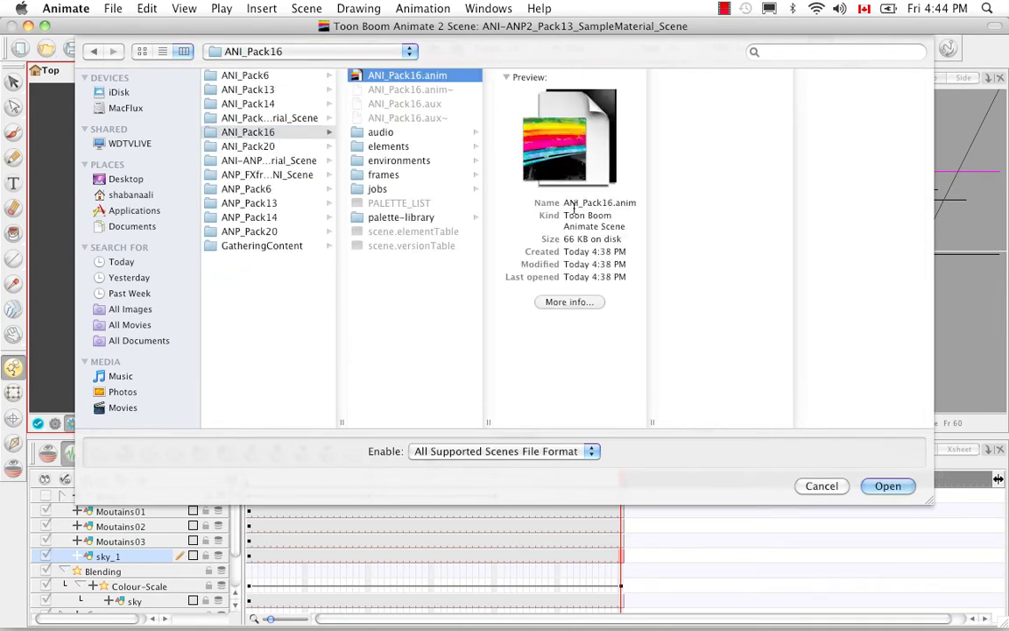
pyautogui.click(885, 486)
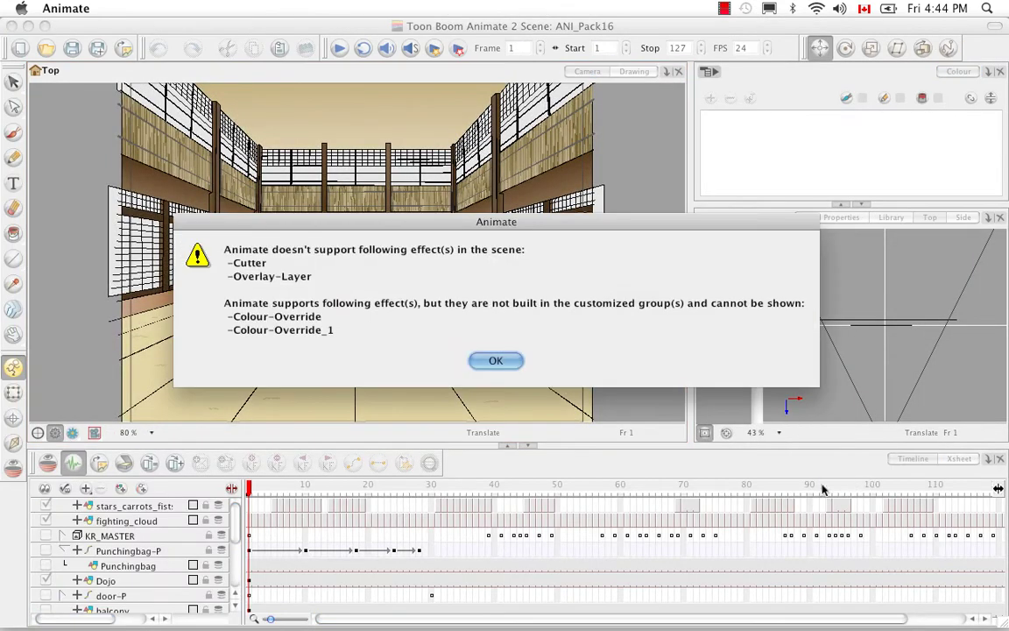
pyautogui.click(496, 360)
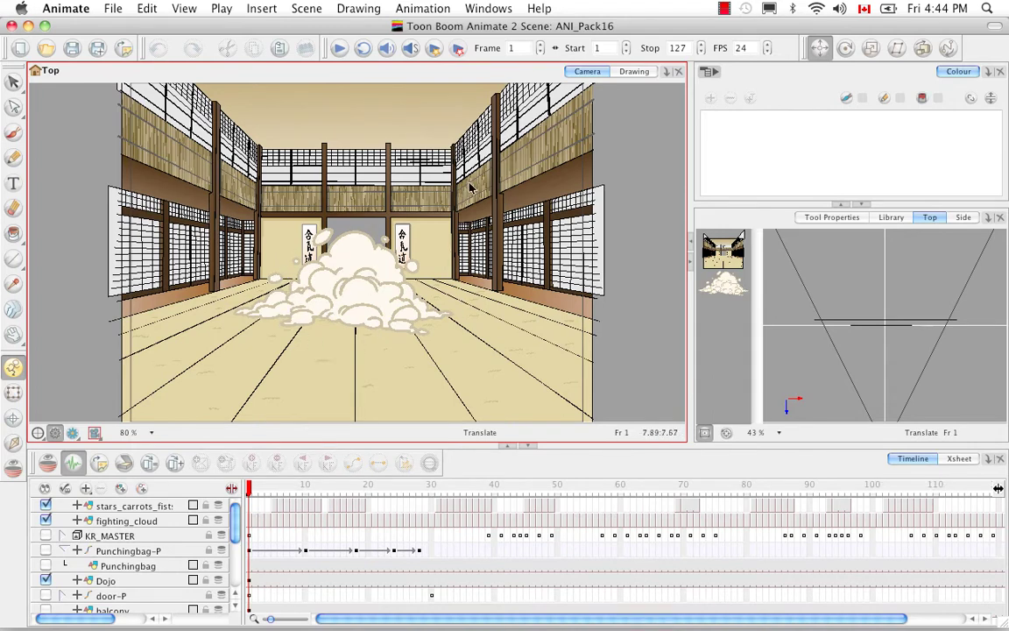
pyautogui.click(340, 49)
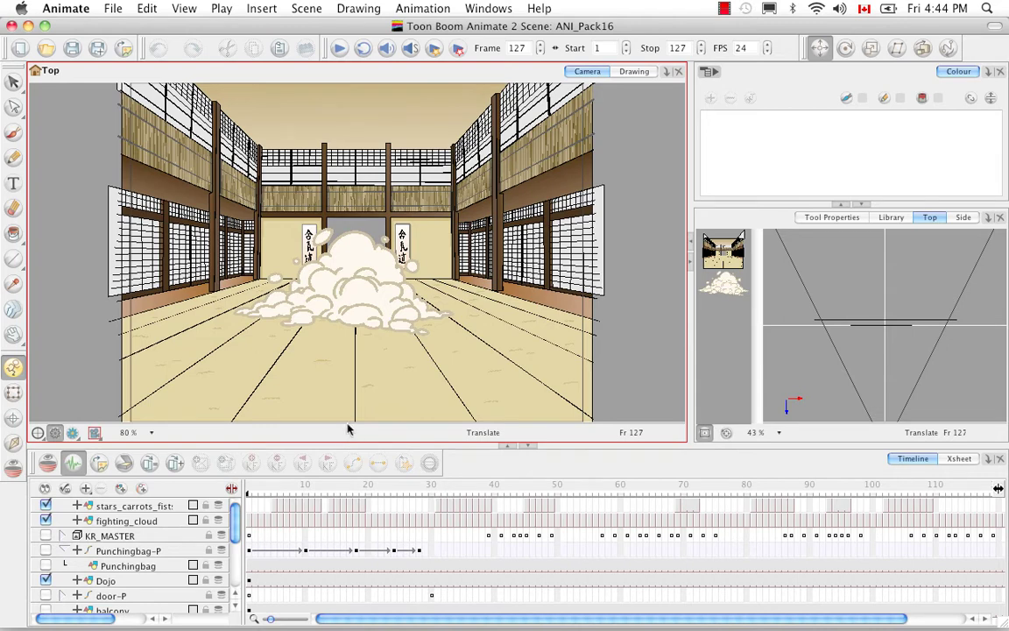
# Hide and reshow the fighting_cloud and stars_carrots_fists layers to identify their artwork, playing the scene briefly before returning to frame 1.
pyautogui.click(46, 520)
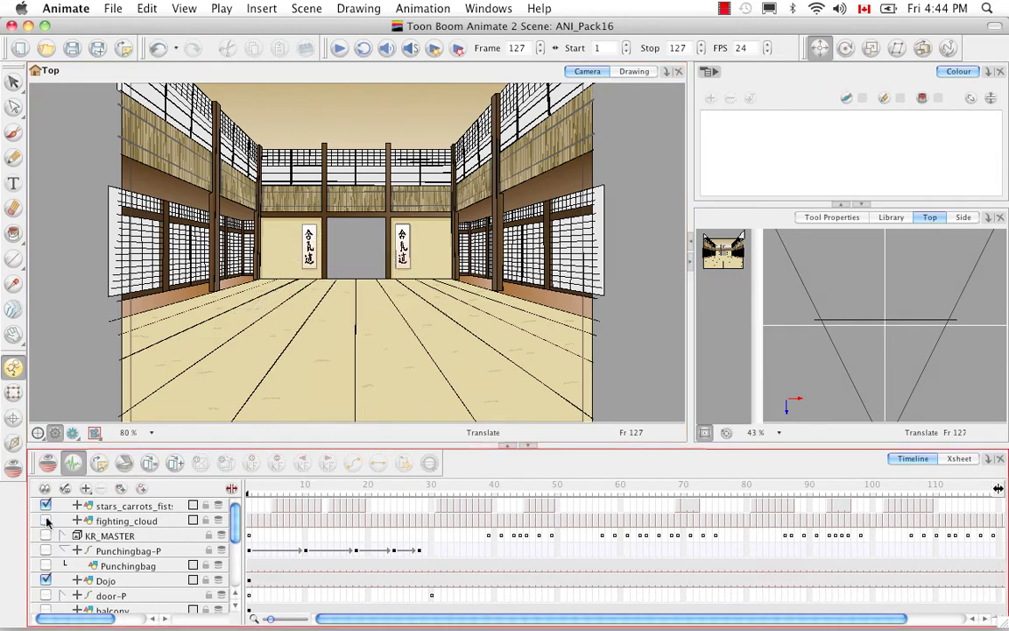
pyautogui.click(46, 520)
pyautogui.click(46, 505)
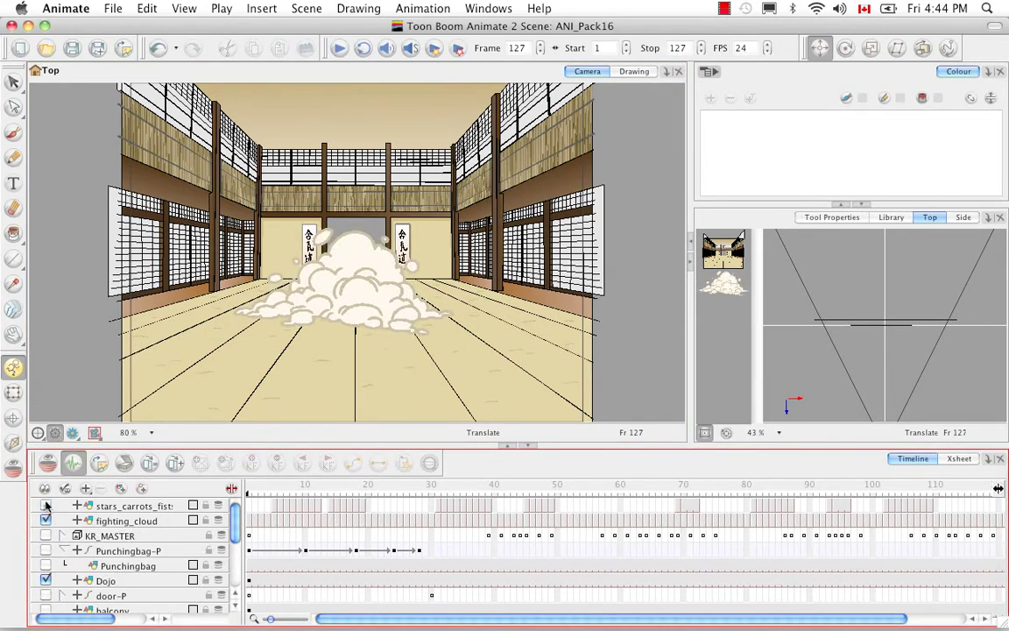
pyautogui.press('Return')
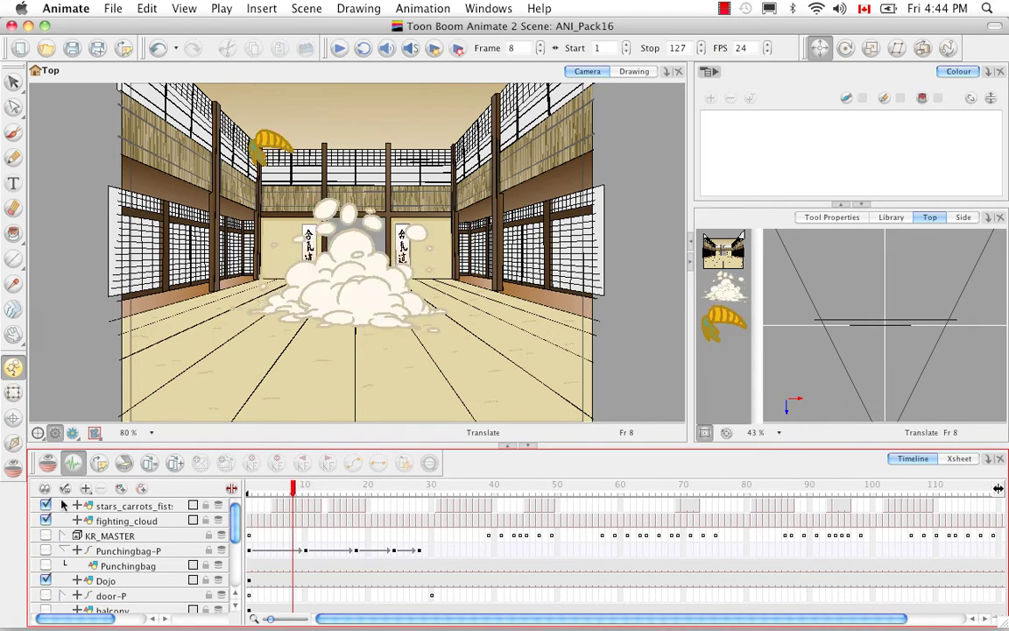
pyautogui.click(46, 505)
pyautogui.click(250, 487)
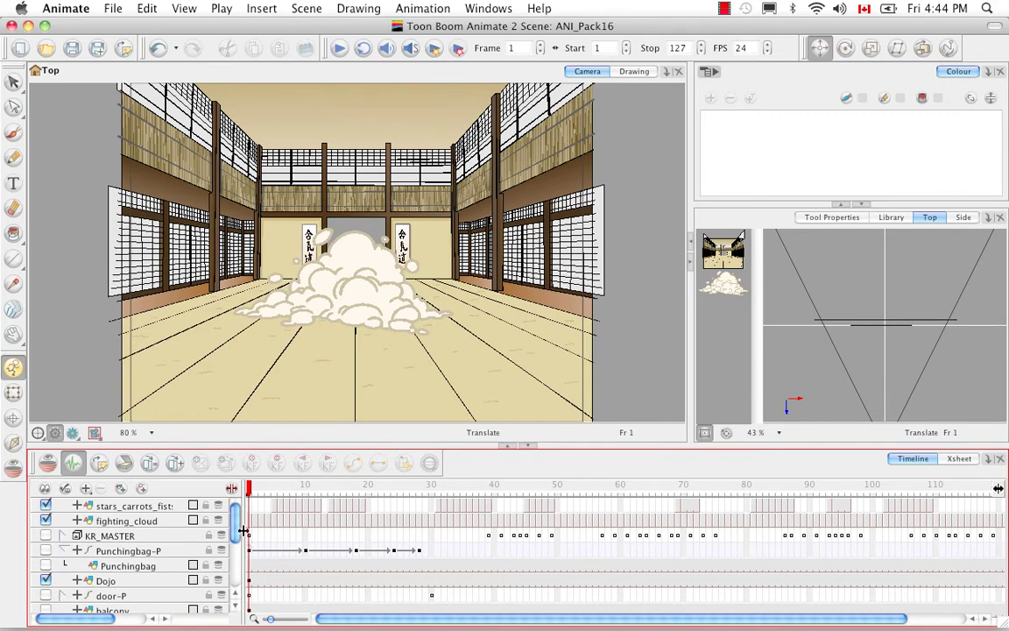
# Add a Glow effect layer to the dojo scene.
pyautogui.click(85, 488)
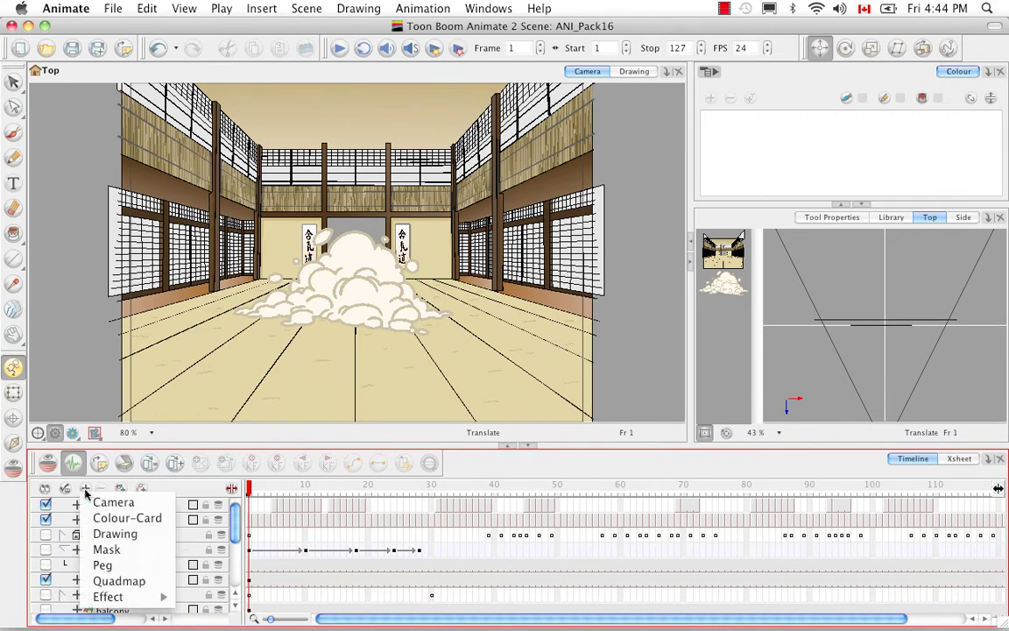
pyautogui.moveTo(100, 601)
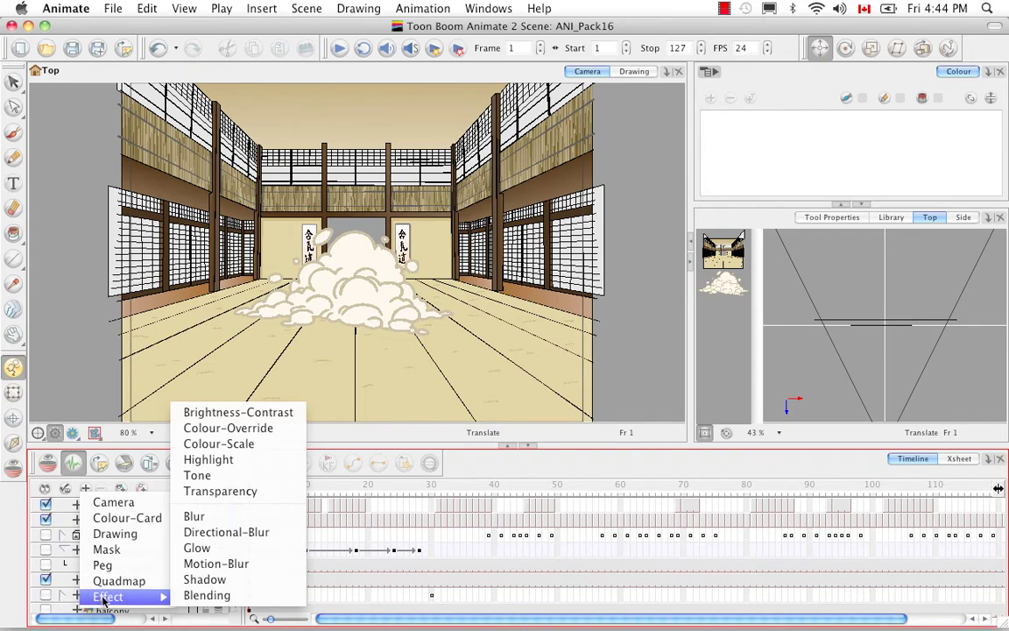
pyautogui.click(235, 546)
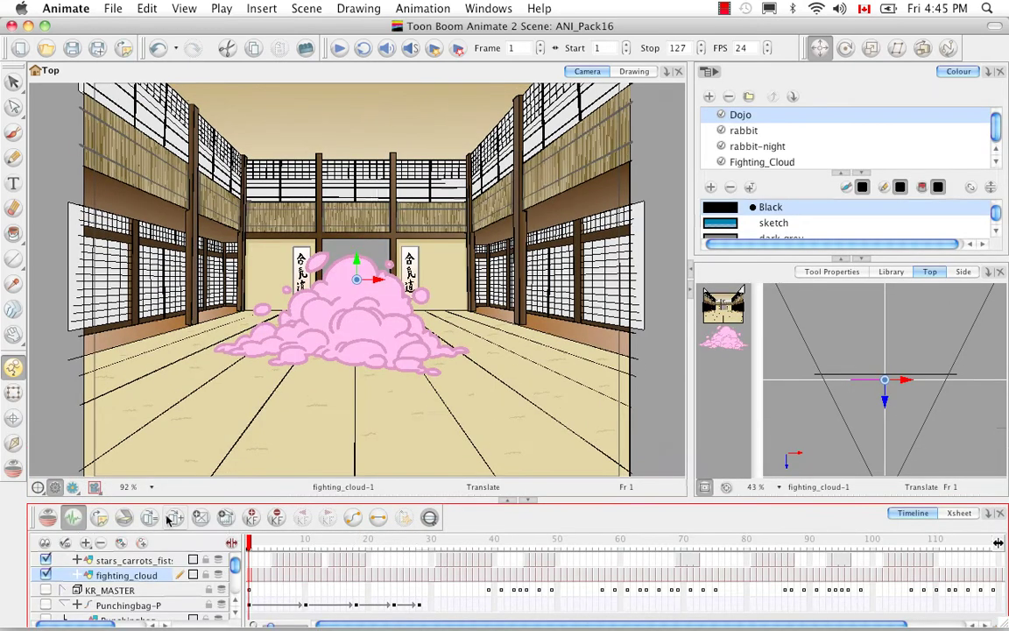
# Attach the stars_carrots_fists_clean layer to the Glow effect as its child.
pyautogui.click(153, 561)
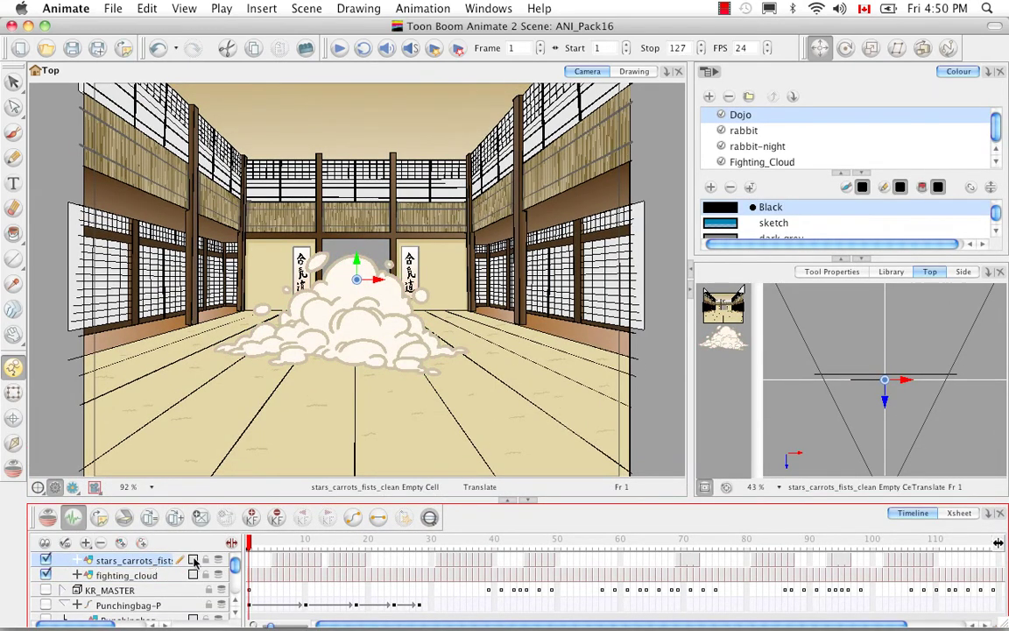
pyautogui.hscroll(3, 158, 618)
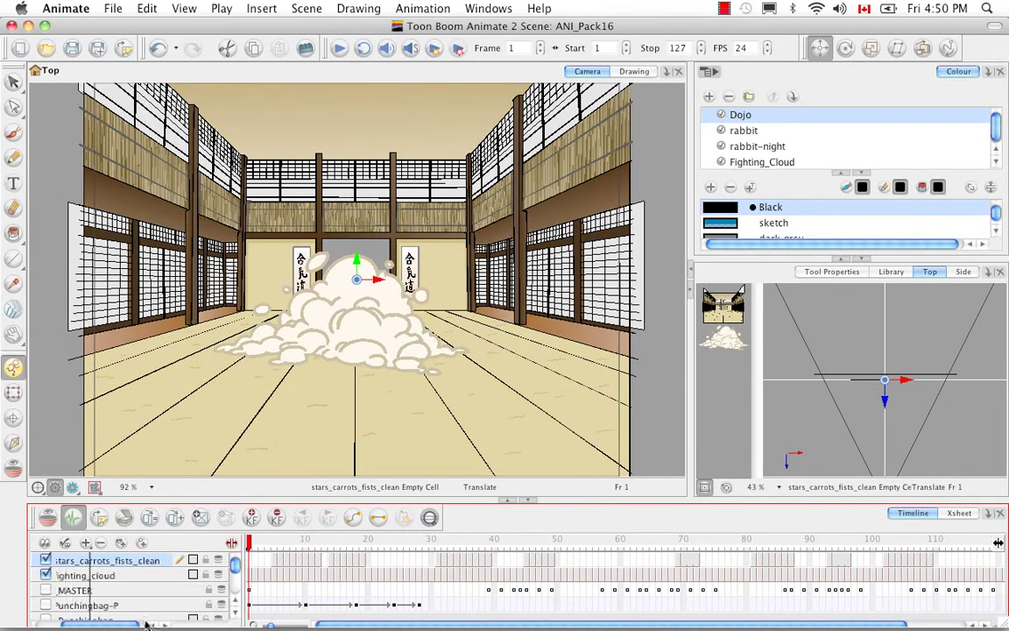
pyautogui.scroll(-5, 156, 605)
pyautogui.scroll(-2, 123, 614)
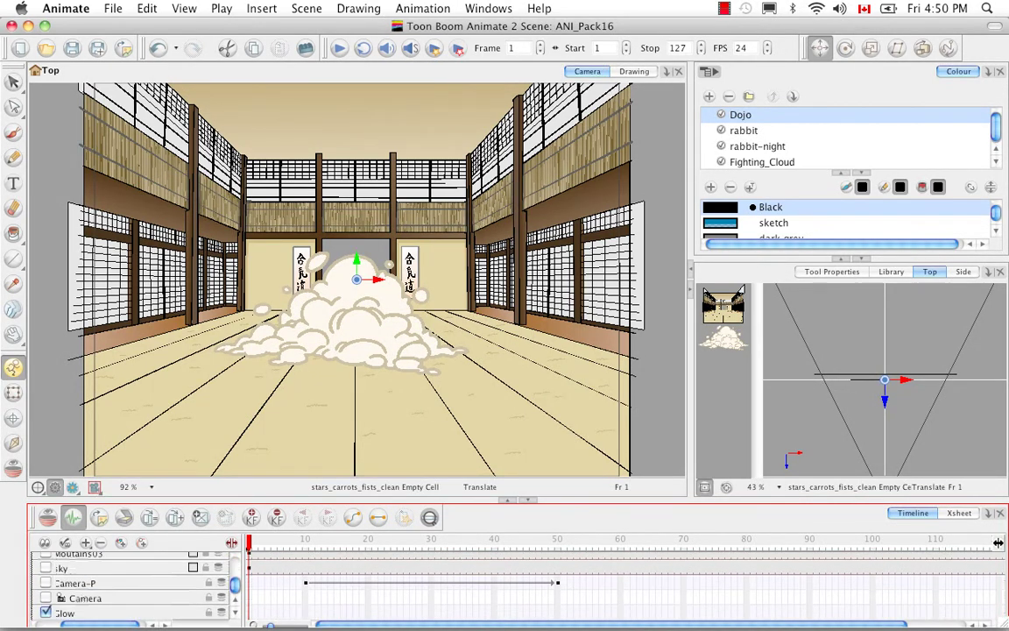
pyautogui.scroll(-1, 122, 613)
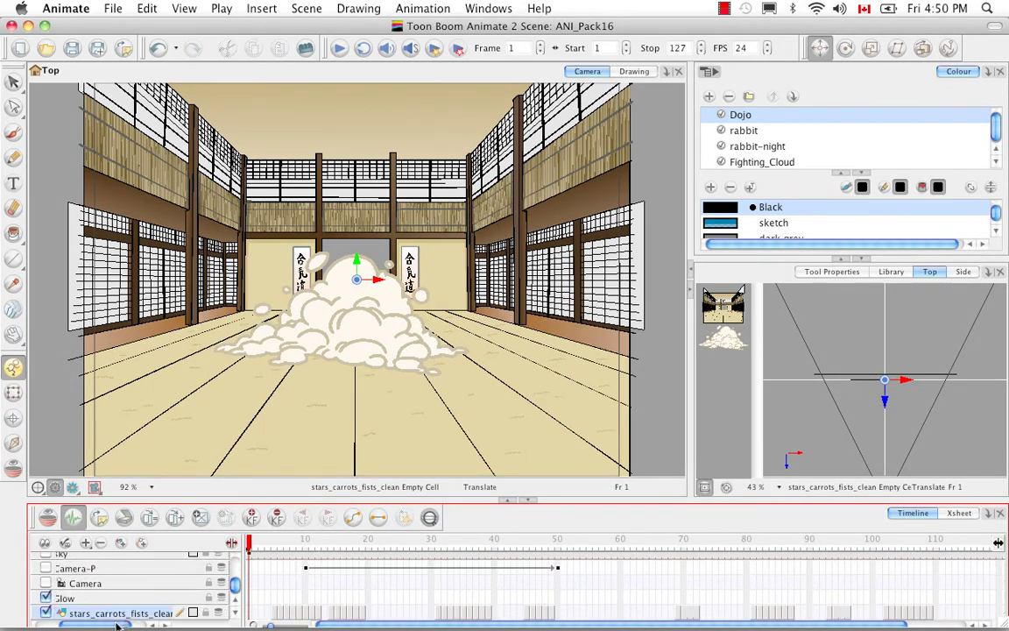
pyautogui.hscroll(-3, 88, 624)
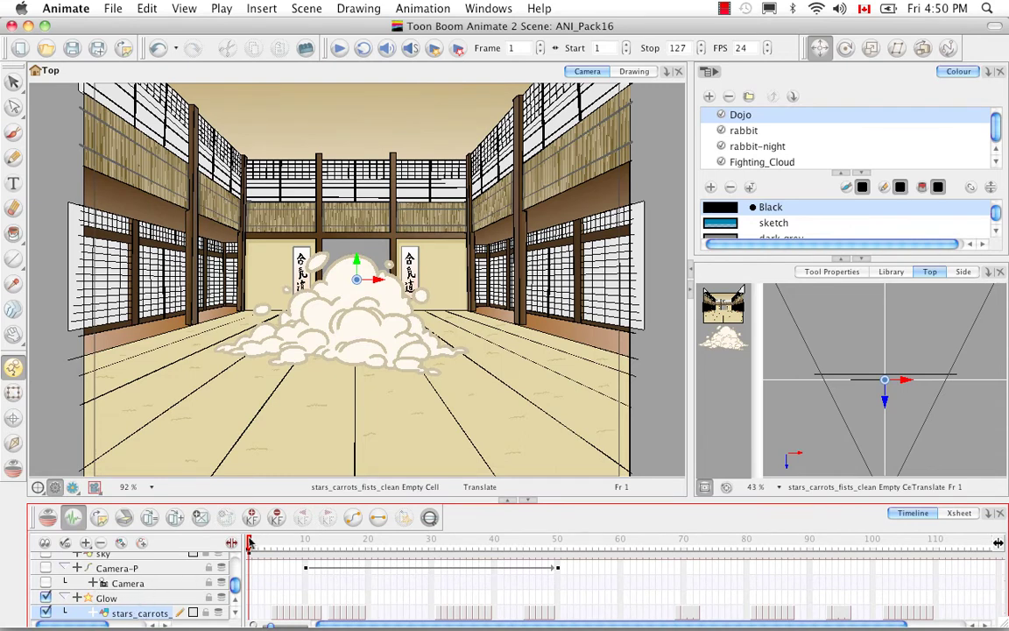
# With frame 17 shown as a rendered preview, duplicate the stars_carrots_fists layer and place an unglowed copy above Camera-P, outside the Glow effect.
pyautogui.moveTo(249, 542); pyautogui.dragTo(349, 540)
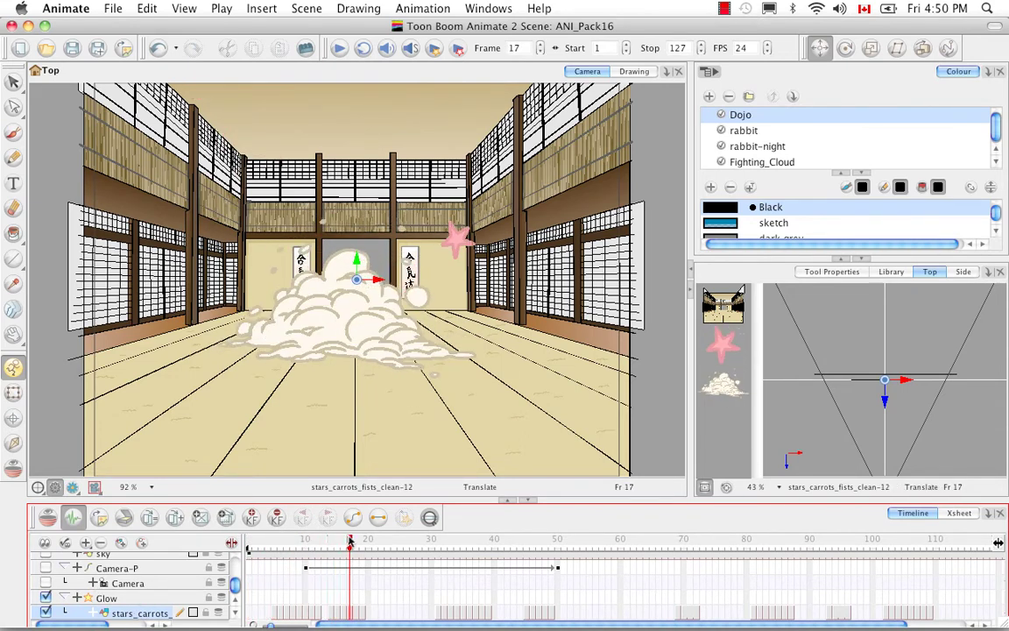
pyautogui.click(74, 489)
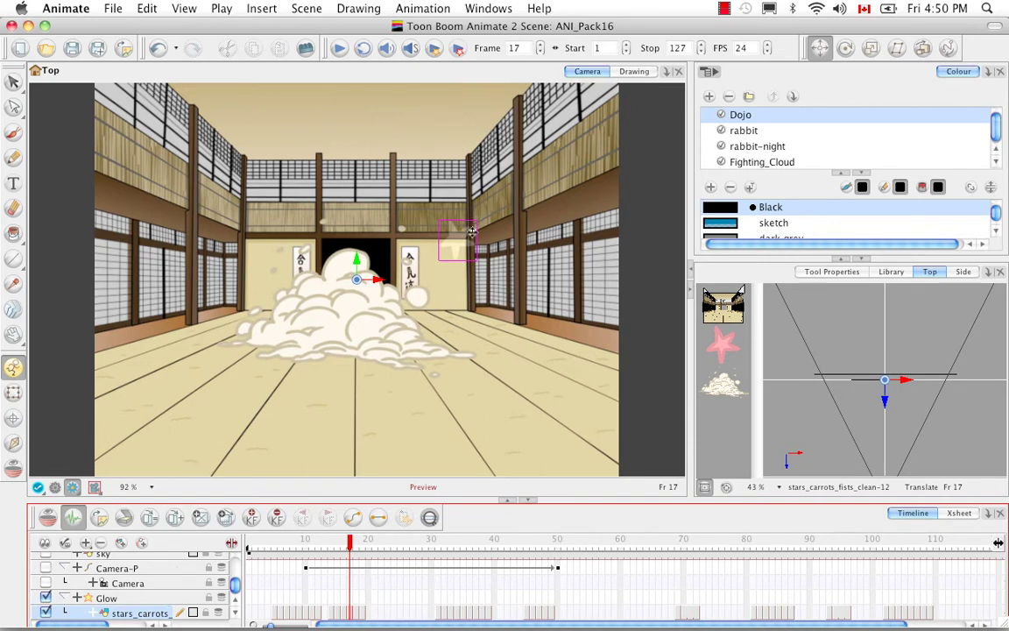
pyautogui.rightClick(149, 616)
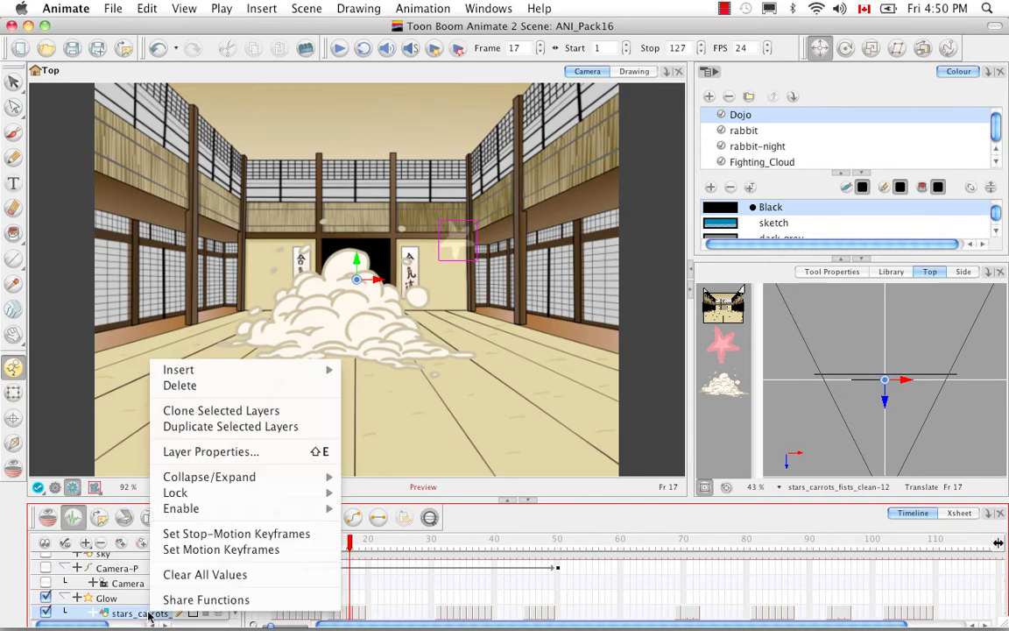
pyautogui.click(226, 426)
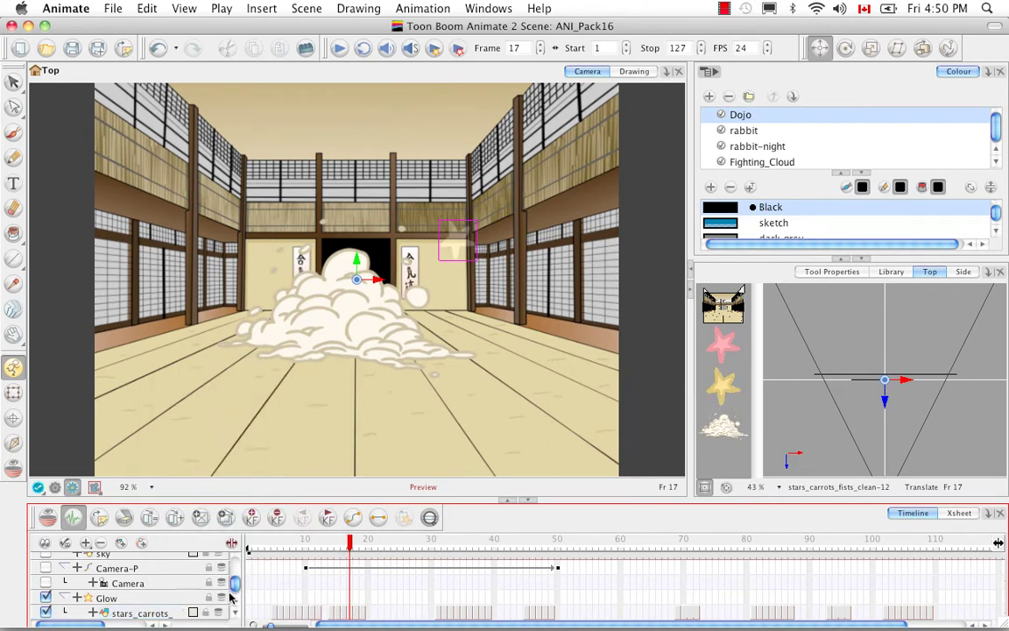
pyautogui.scroll(-1, 212, 555)
pyautogui.click(84, 616)
pyautogui.moveTo(84, 616); pyautogui.dragTo(79, 527)
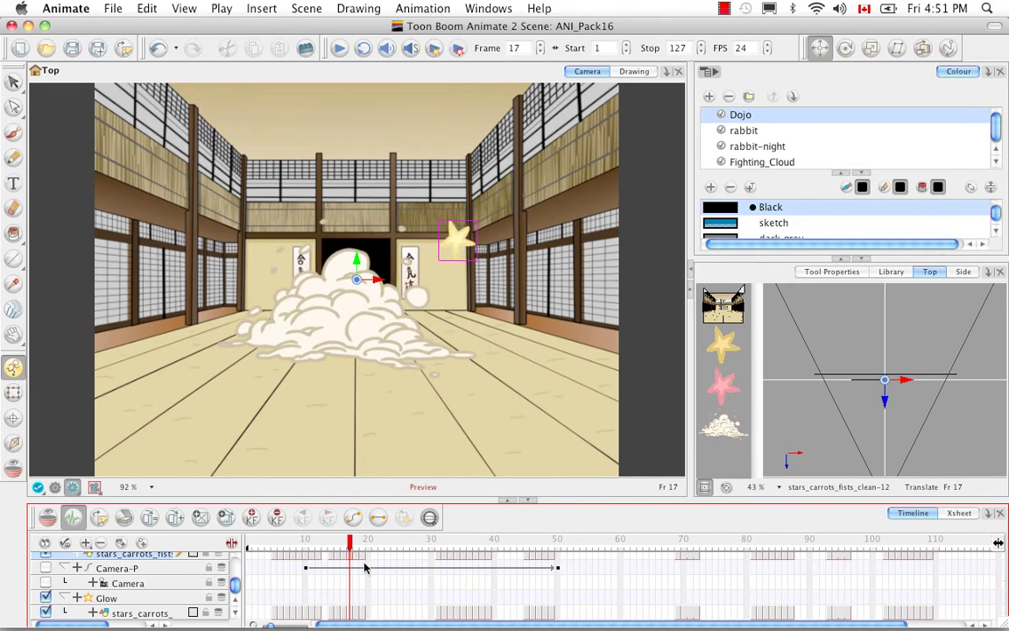
# At frame 35, open the Glow effect's layer properties and set its radius to 4.5.
pyautogui.moveTo(349, 541); pyautogui.dragTo(464, 532)
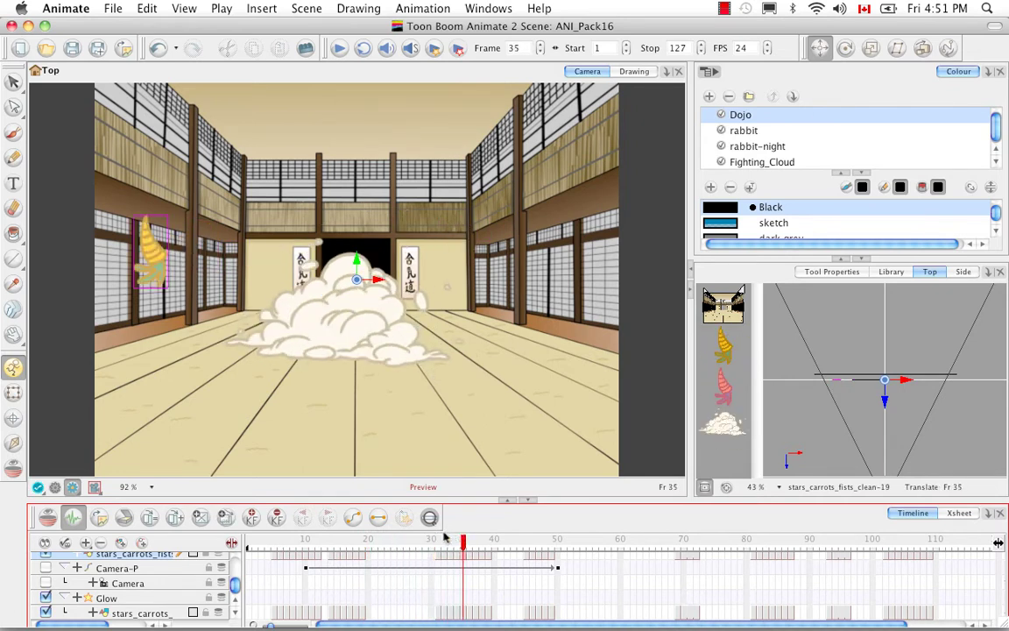
pyautogui.doubleClick(149, 599)
pyautogui.moveTo(423, 191); pyautogui.dragTo(700, 162)
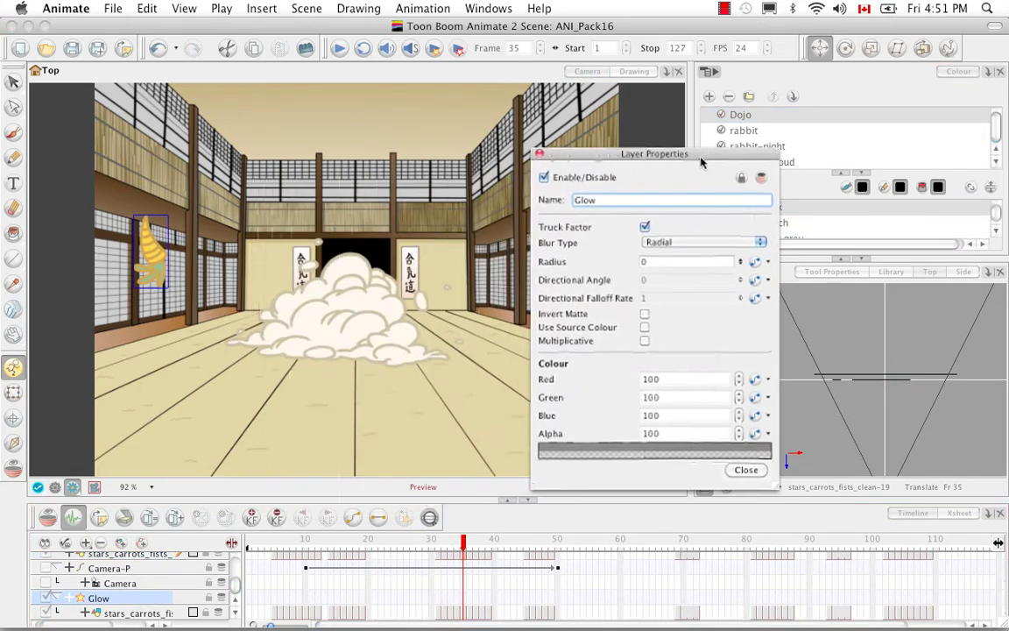
pyautogui.moveTo(738, 261); pyautogui.dragTo(743, 216)
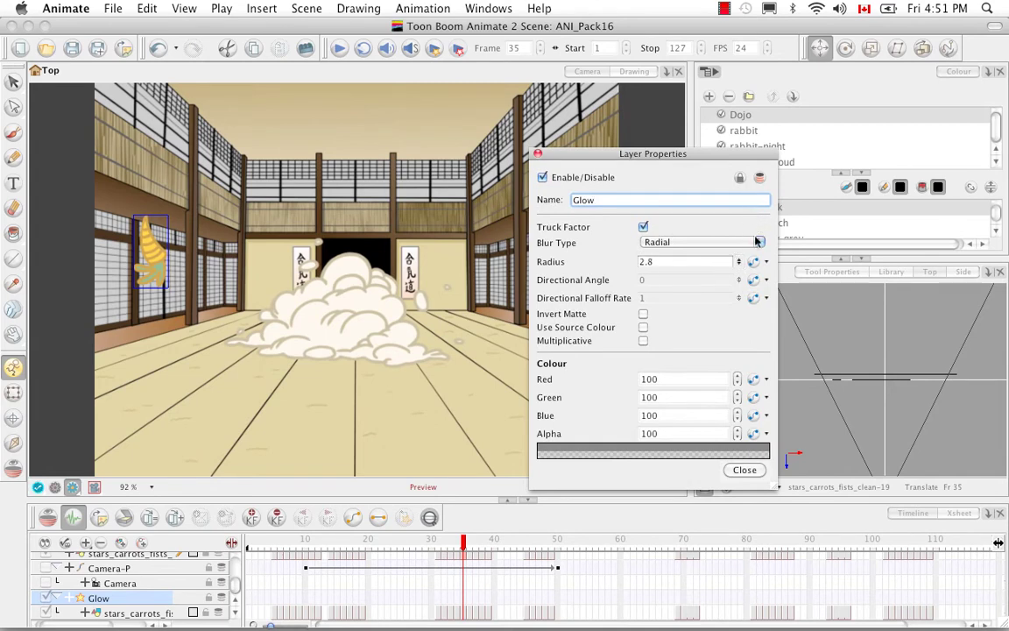
pyautogui.moveTo(741, 261); pyautogui.dragTo(741, 222)
# Set the glow colour to bright yellow with red 255, green 251 and blue 46, and close the colour picker.
pyautogui.click(709, 451)
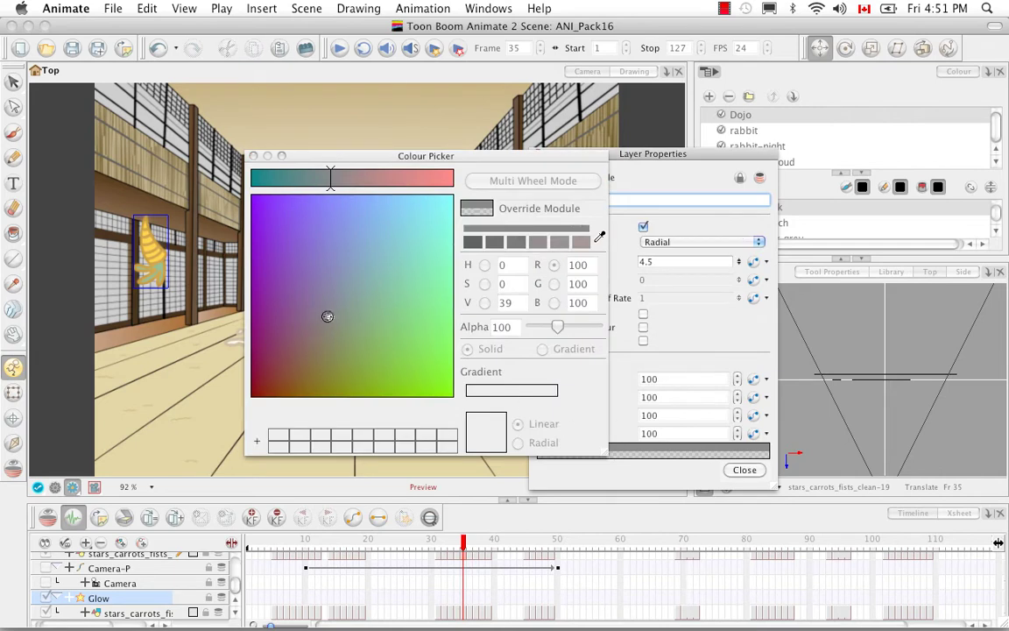
pyautogui.click(417, 354)
pyautogui.moveTo(418, 355)
pyautogui.mouseDown()
pyautogui.moveTo(442, 265)
pyautogui.moveTo(371, 308)
pyautogui.moveTo(382, 343)
pyautogui.moveTo(368, 370)
pyautogui.moveTo(356, 372)
pyautogui.moveTo(387, 364)
pyautogui.moveTo(406, 383)
pyautogui.moveTo(386, 381)
pyautogui.moveTo(381, 367)
pyautogui.moveTo(383, 385)
pyautogui.moveTo(419, 340)
pyautogui.mouseUp()
pyautogui.click(400, 180)
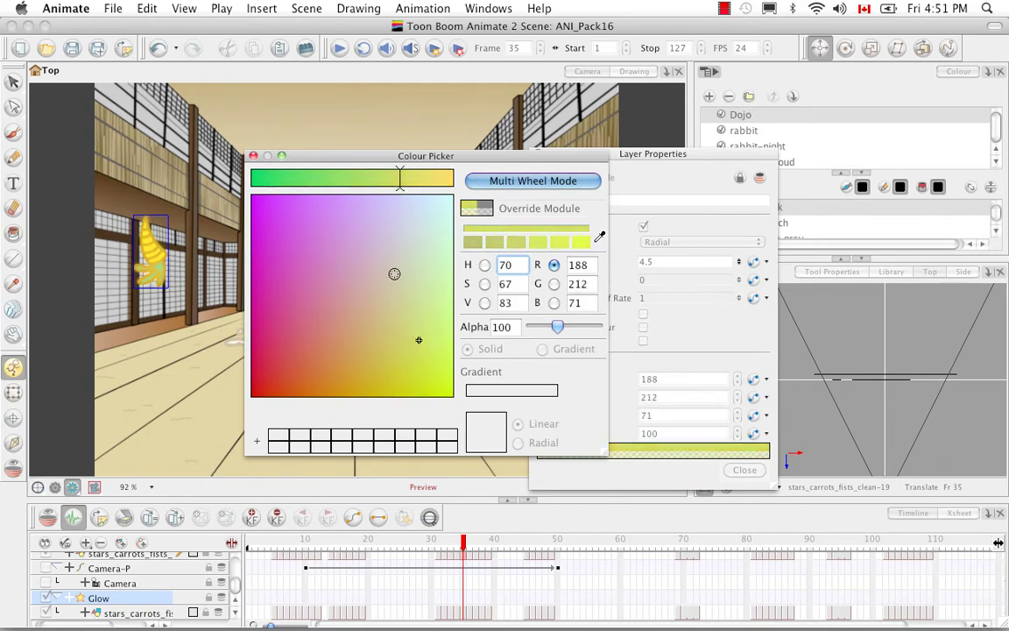
pyautogui.click(580, 241)
pyautogui.moveTo(426, 187); pyautogui.dragTo(453, 181)
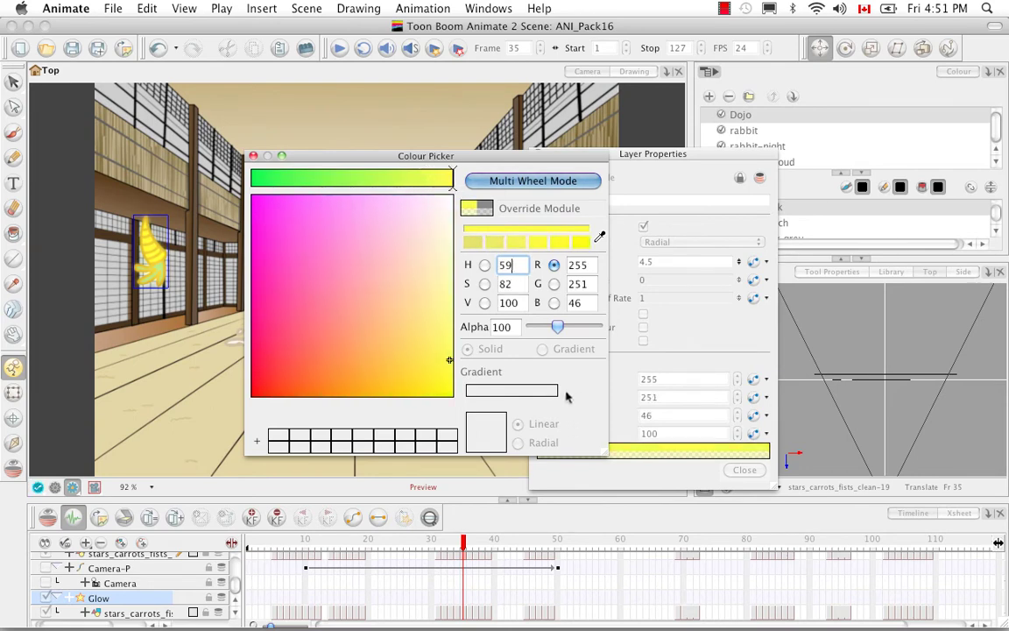
pyautogui.click(253, 156)
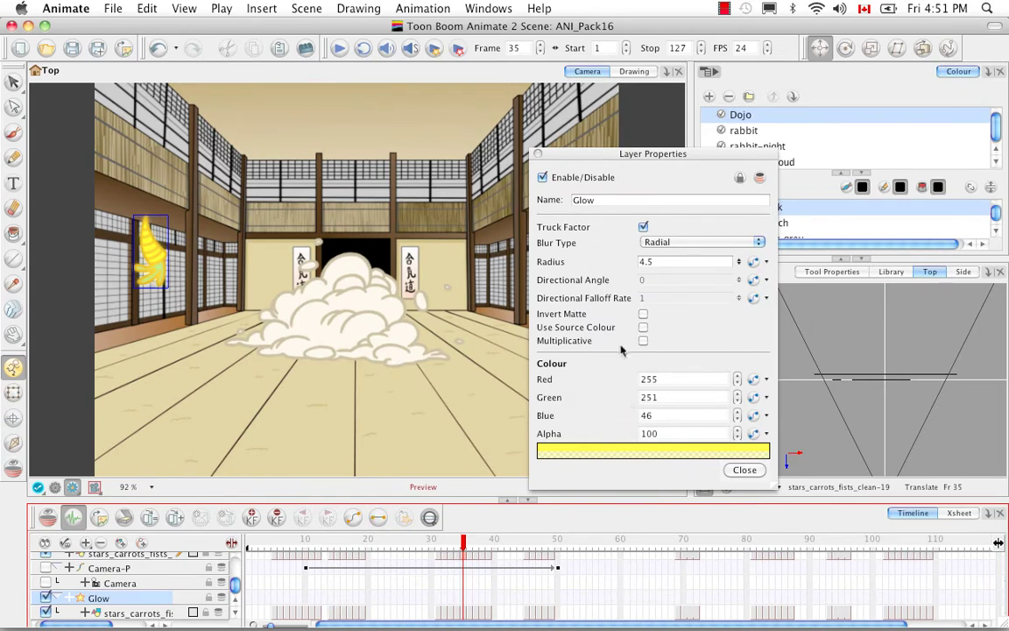
# Make the glow use the source colour, close its layer properties, and disable the Glow layer.
pyautogui.click(644, 329)
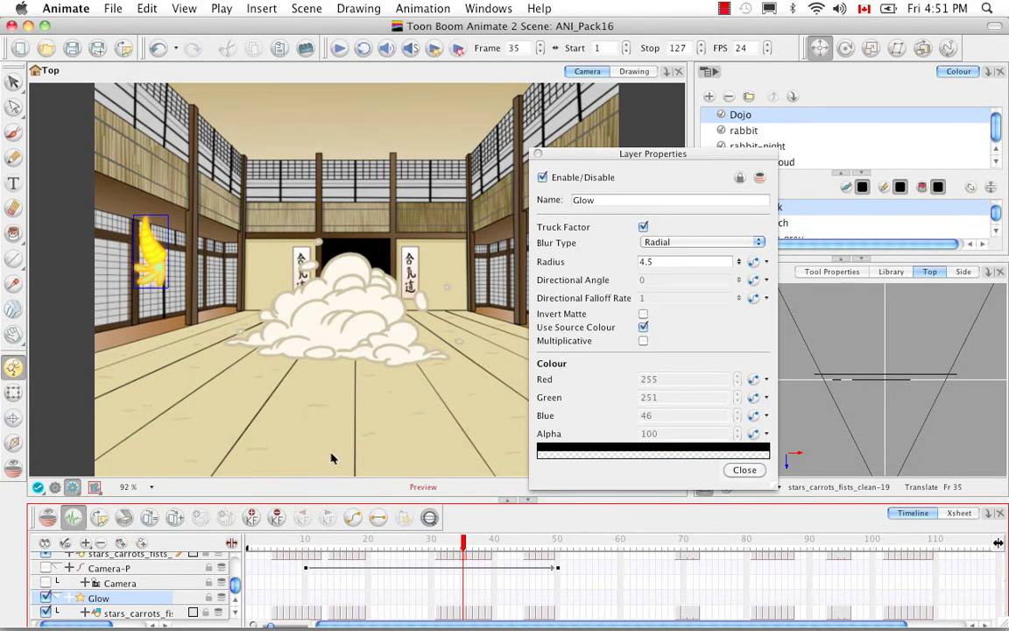
pyautogui.click(744, 469)
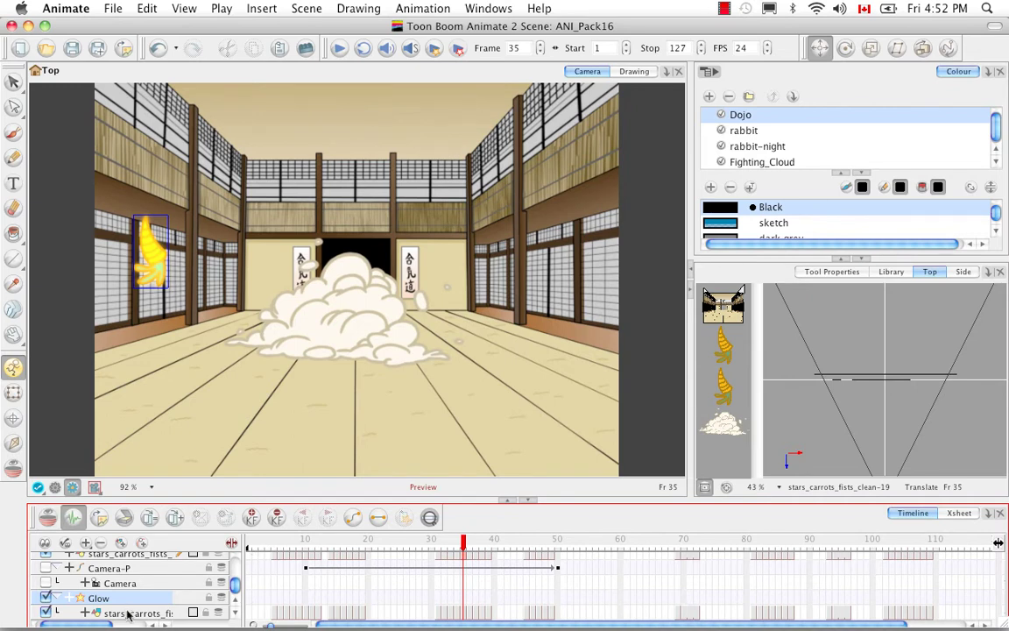
pyautogui.scroll(1, 53, 605)
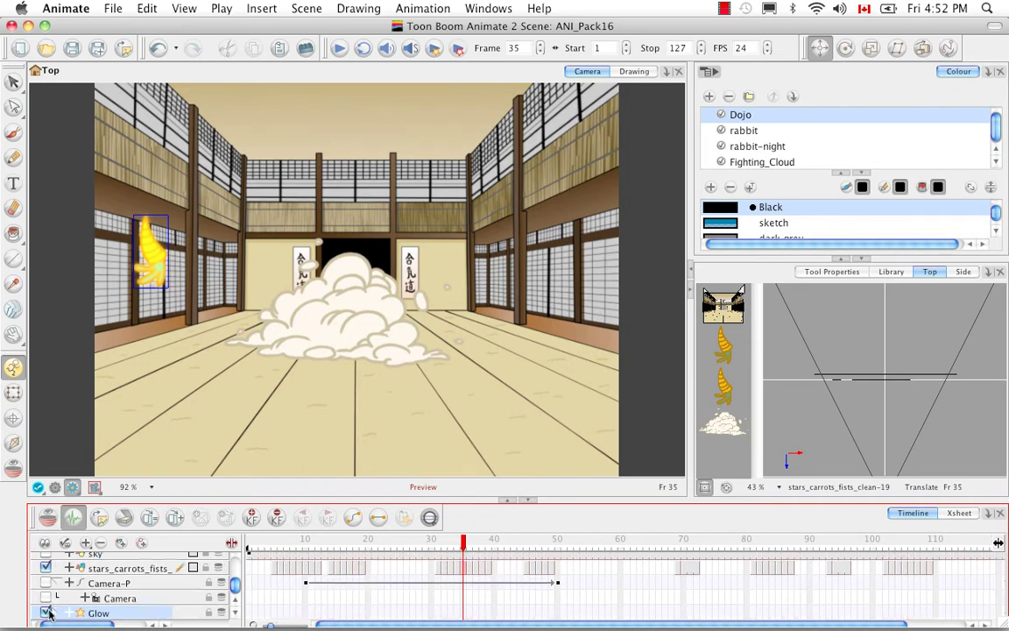
pyautogui.click(47, 612)
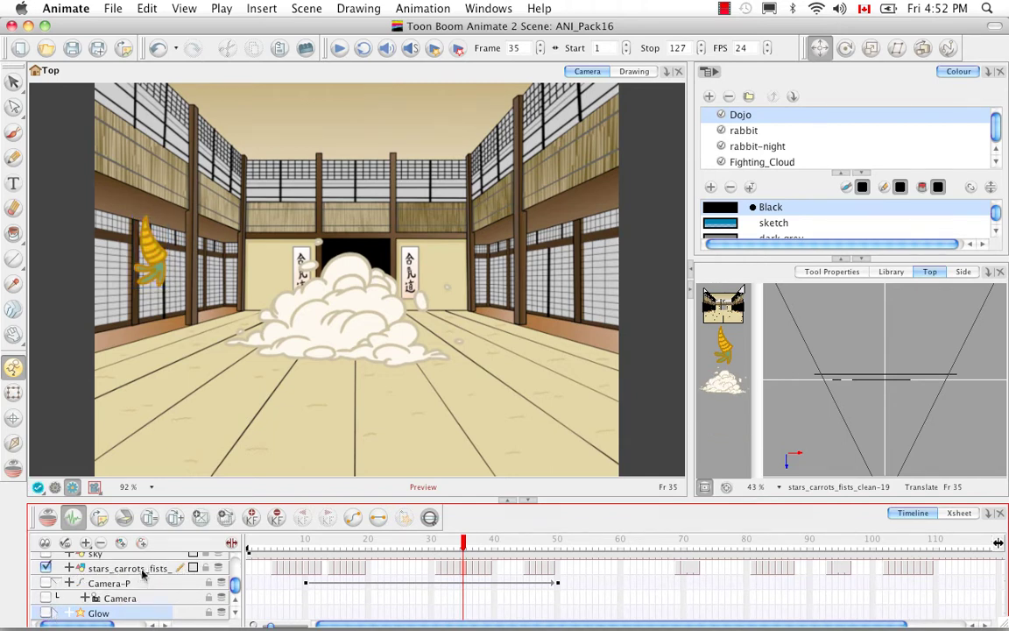
# Add a Colour-Override effect layer to the scene.
pyautogui.click(87, 543)
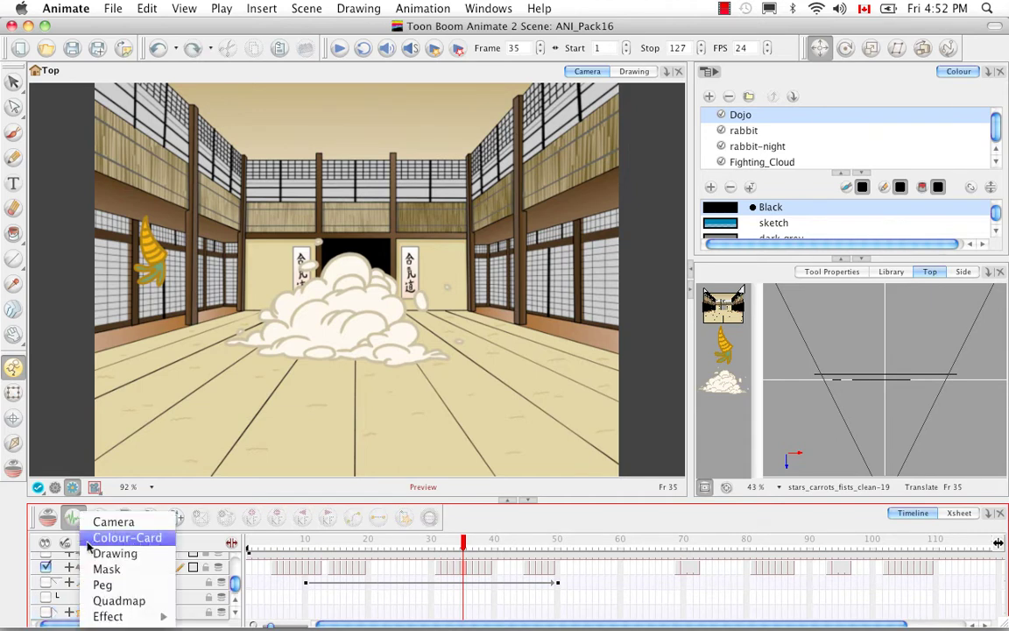
pyautogui.moveTo(132, 617)
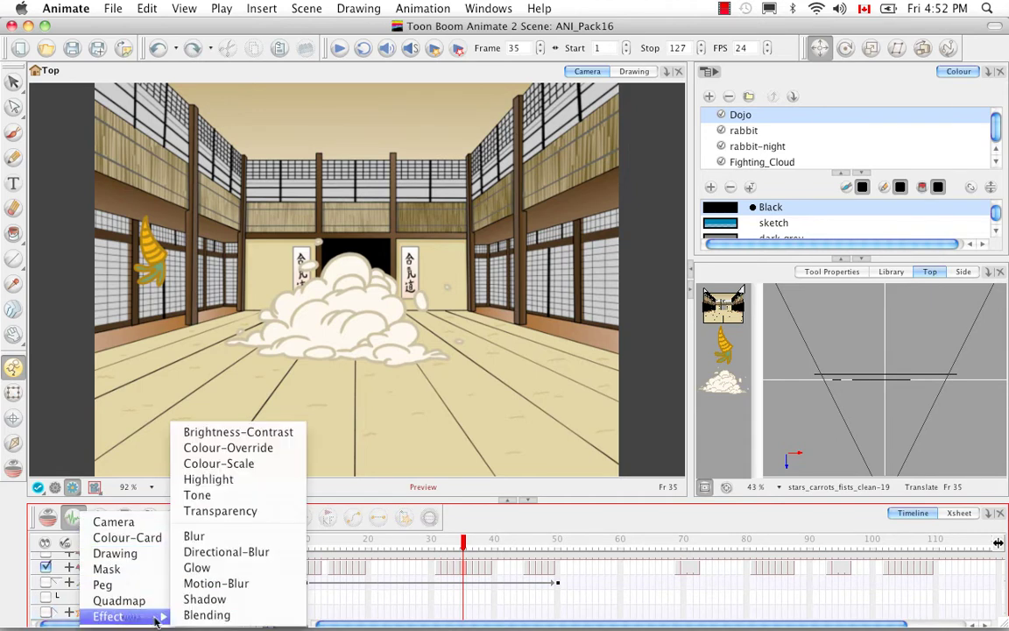
pyautogui.click(273, 450)
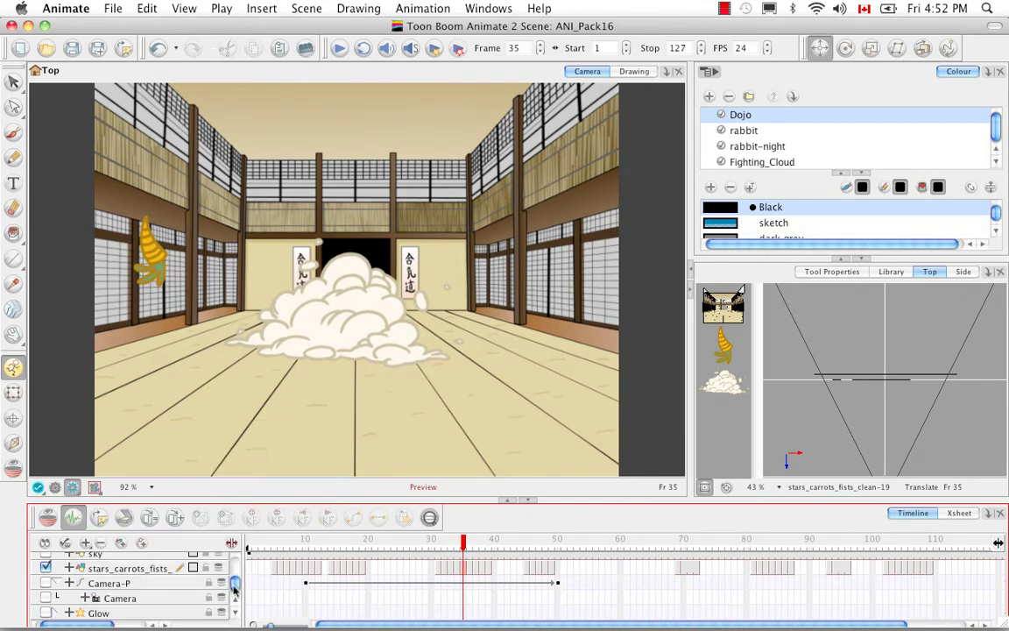
# Attach the fighting_cloud layer to the Colour-Override effect as its child.
pyautogui.moveTo(233, 585)
pyautogui.mouseDown()
pyautogui.moveTo(235, 596)
pyautogui.moveTo(234, 565)
pyautogui.mouseUp()
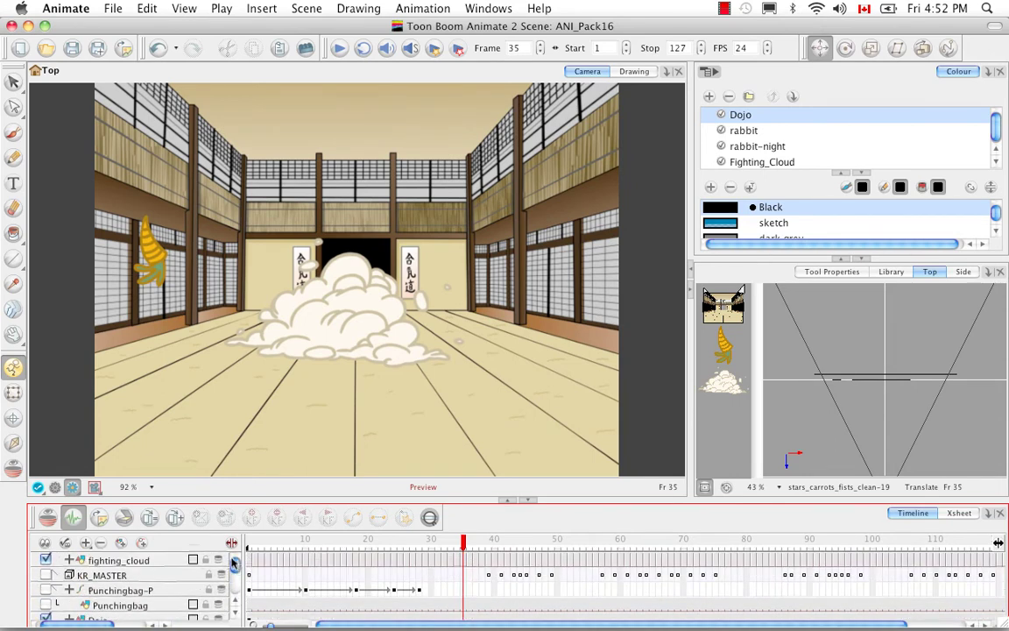
pyautogui.click(166, 560)
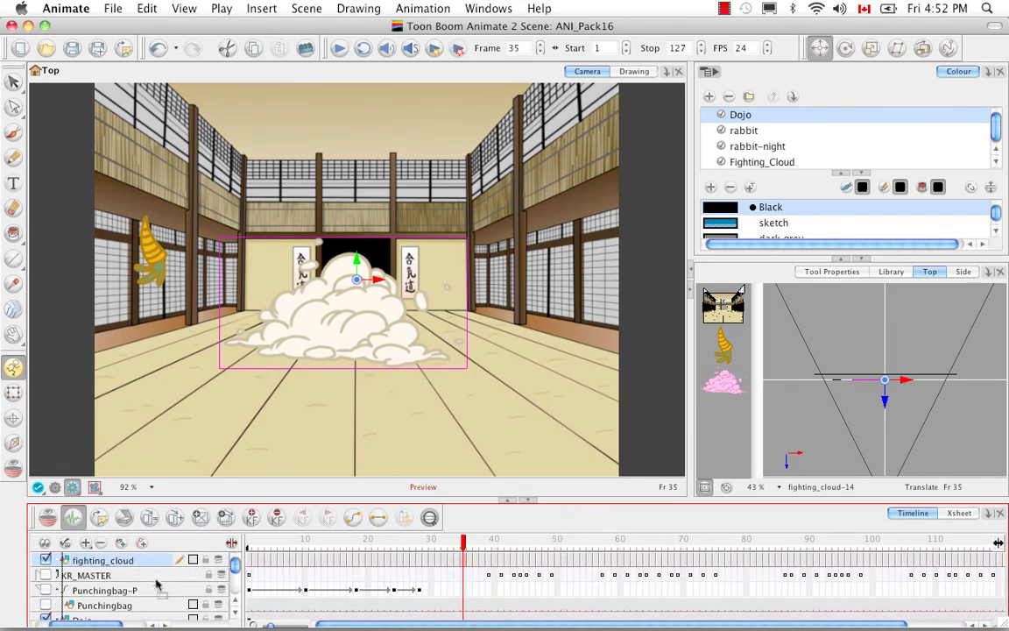
pyautogui.scroll(-5, 132, 578)
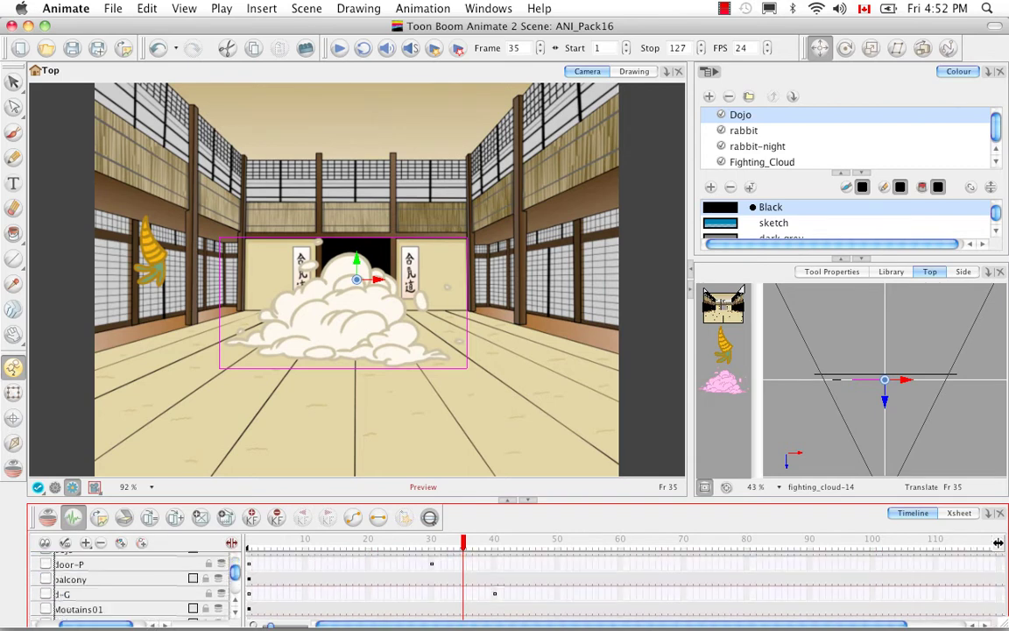
pyautogui.scroll(-5, 131, 582)
pyautogui.moveTo(120, 619); pyautogui.dragTo(125, 616)
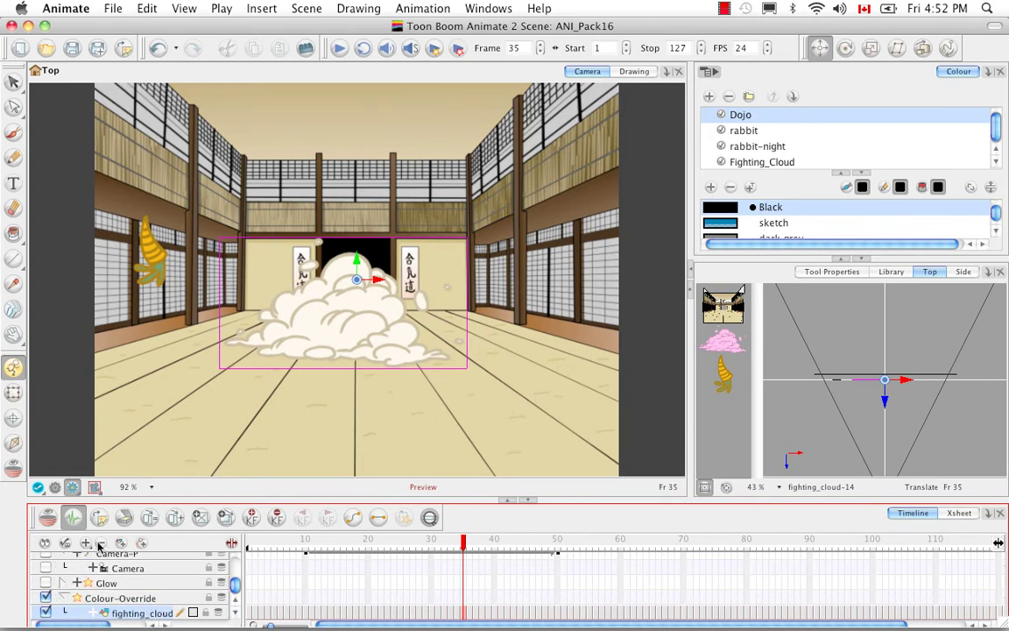
# Open the layer properties of the Colour-Override effect and reposition the window beside the scene.
pyautogui.click(181, 602)
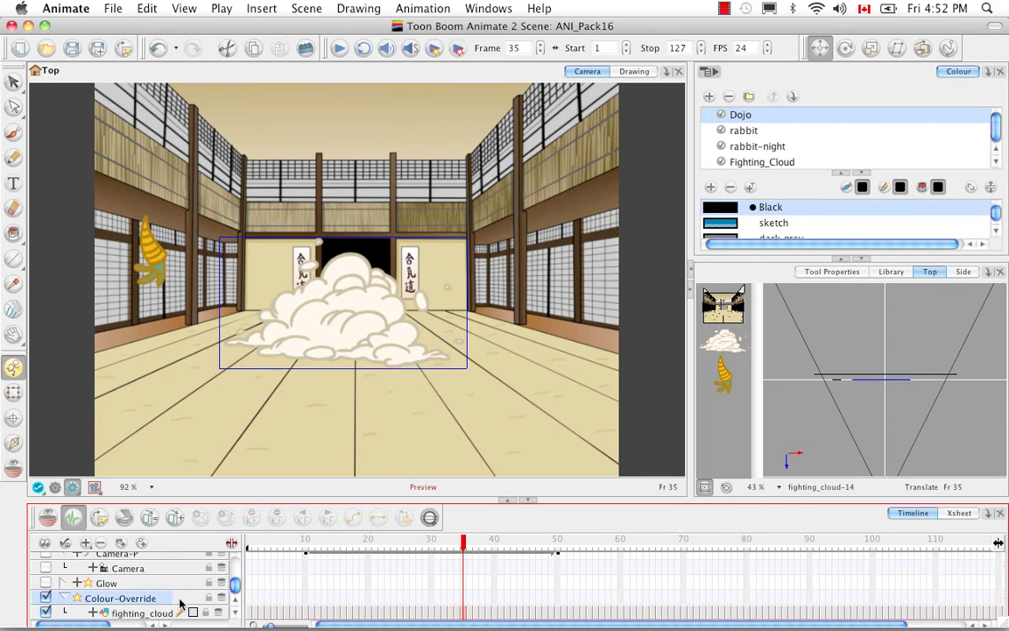
pyautogui.press('super+c')
pyautogui.doubleClick(77, 598)
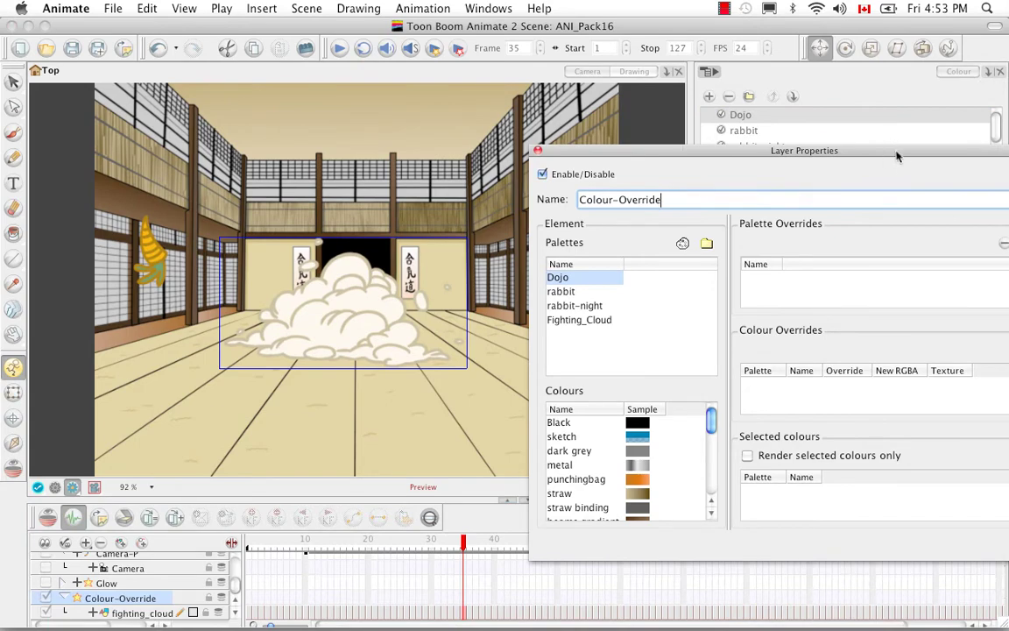
pyautogui.moveTo(897, 156); pyautogui.dragTo(791, 57)
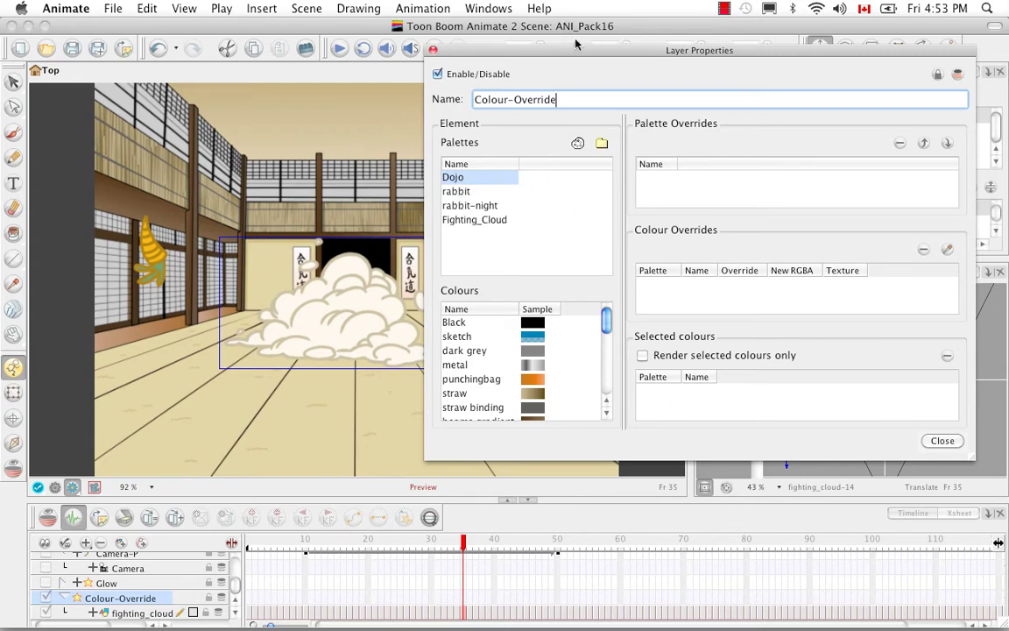
pyautogui.moveTo(566, 52); pyautogui.dragTo(278, 52)
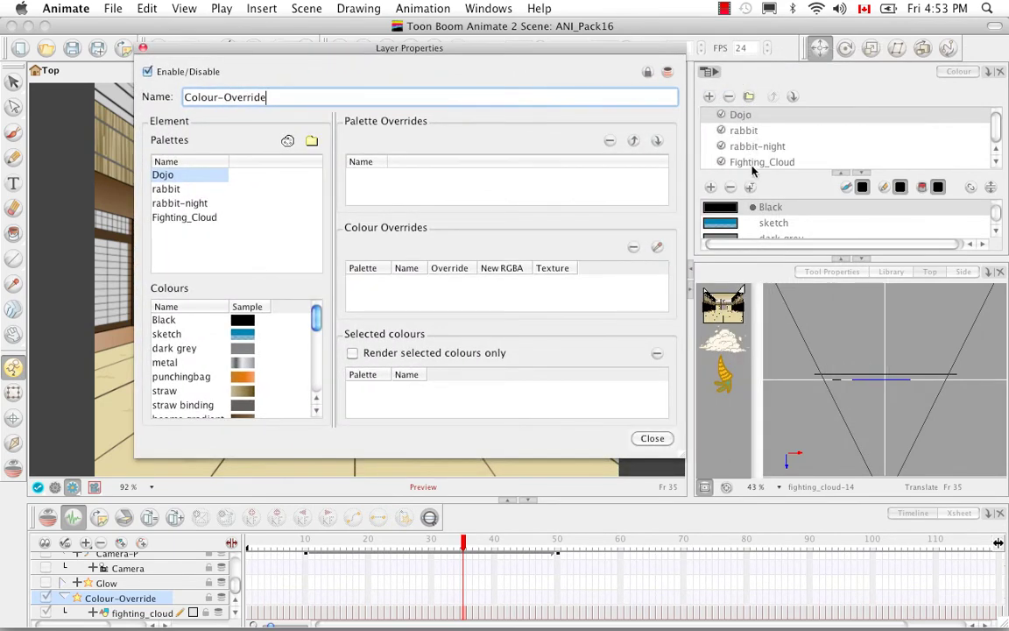
pyautogui.moveTo(366, 60); pyautogui.dragTo(564, 75)
# Inspect the colours of the rabbit, rabbit-night and Fighting_Cloud palettes, and view the Palette Browser before closing it.
pyautogui.click(368, 205)
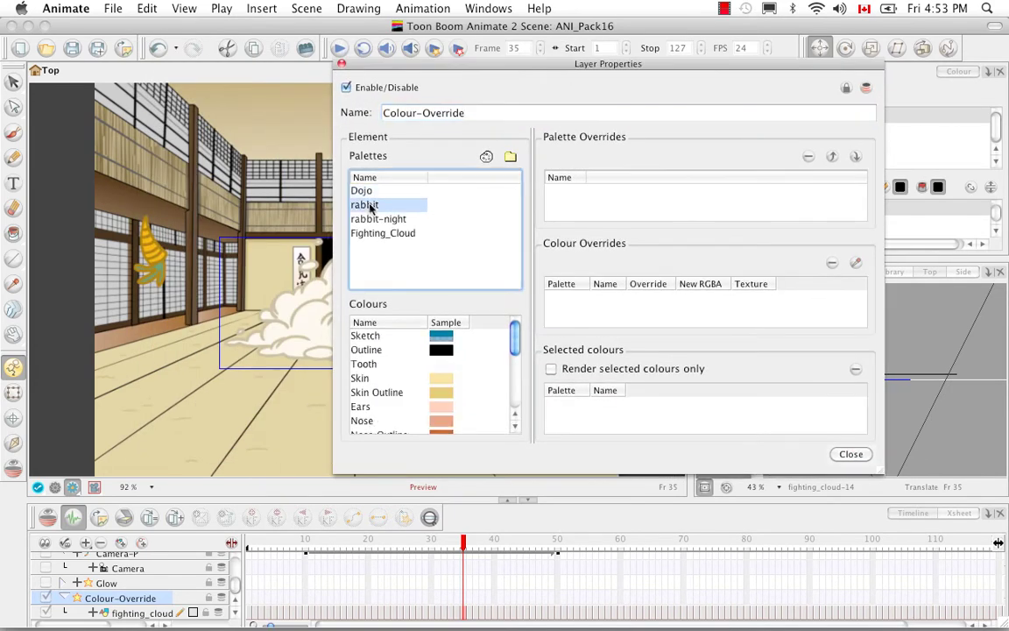
pyautogui.click(369, 219)
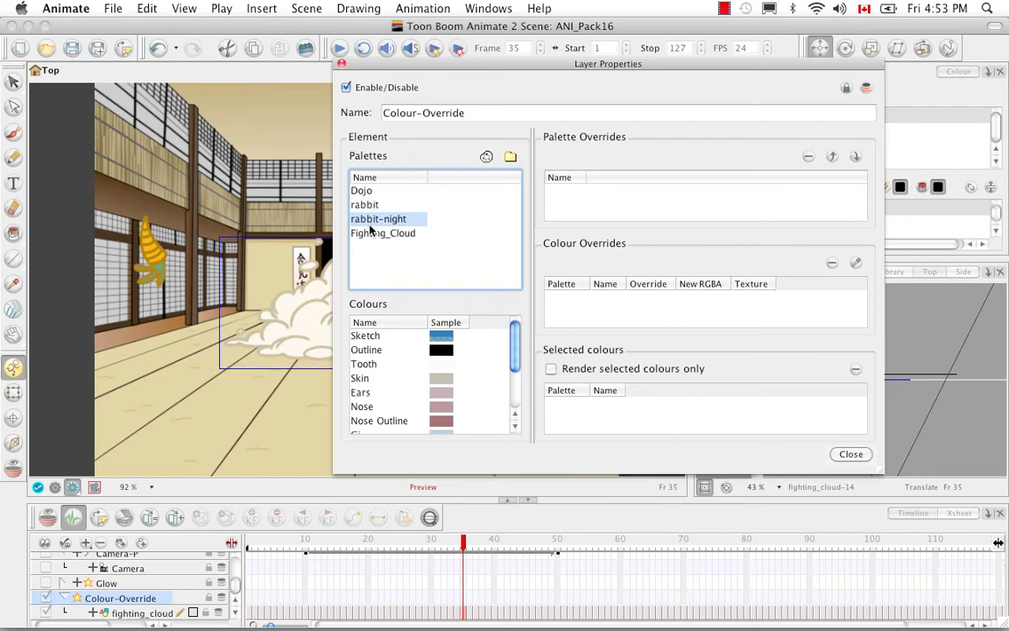
pyautogui.click(372, 233)
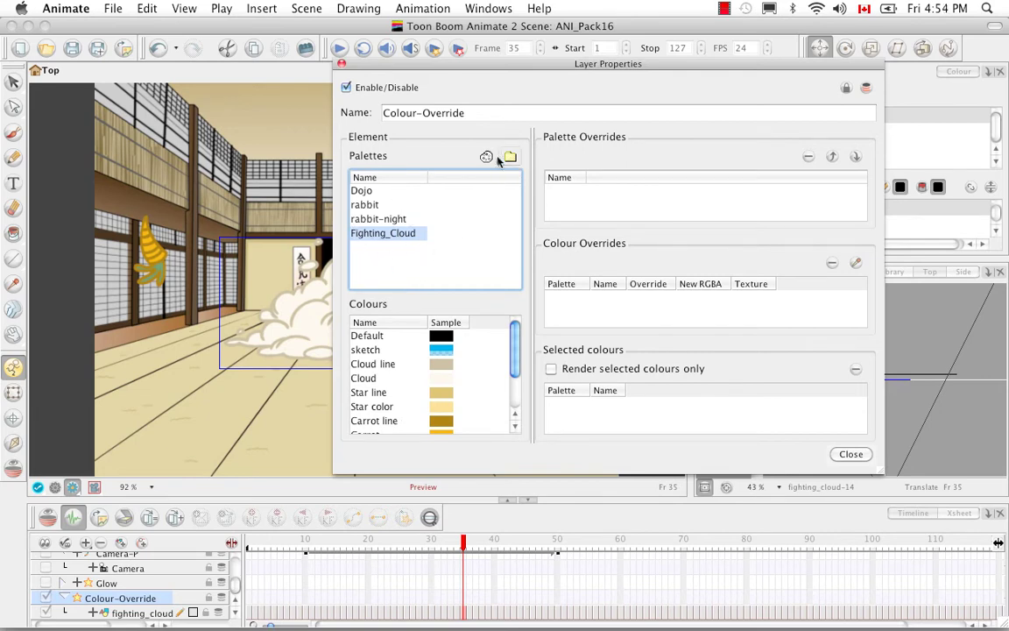
pyautogui.click(486, 156)
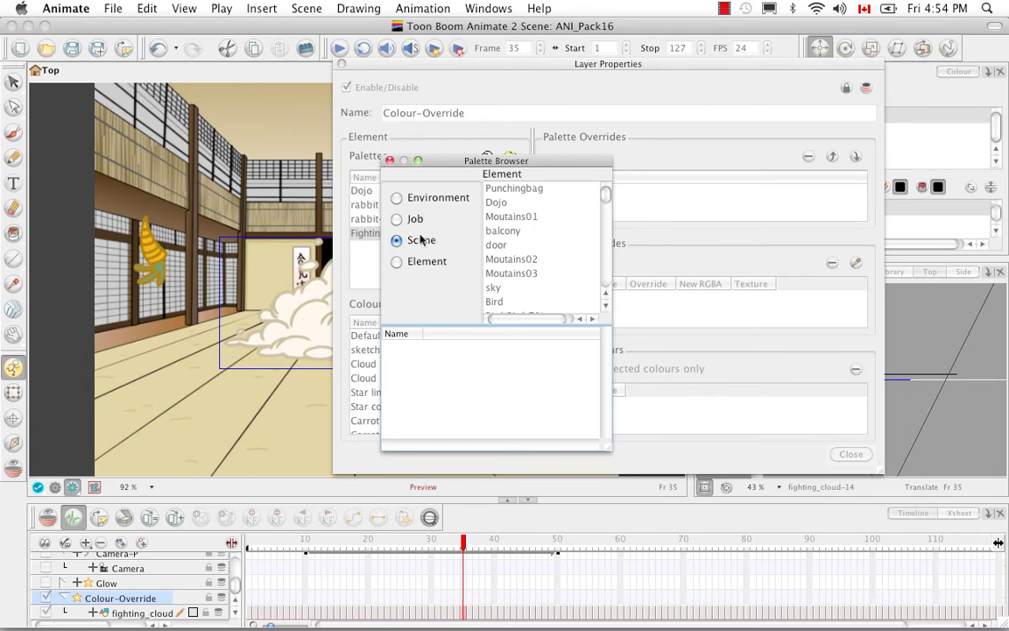
pyautogui.click(390, 161)
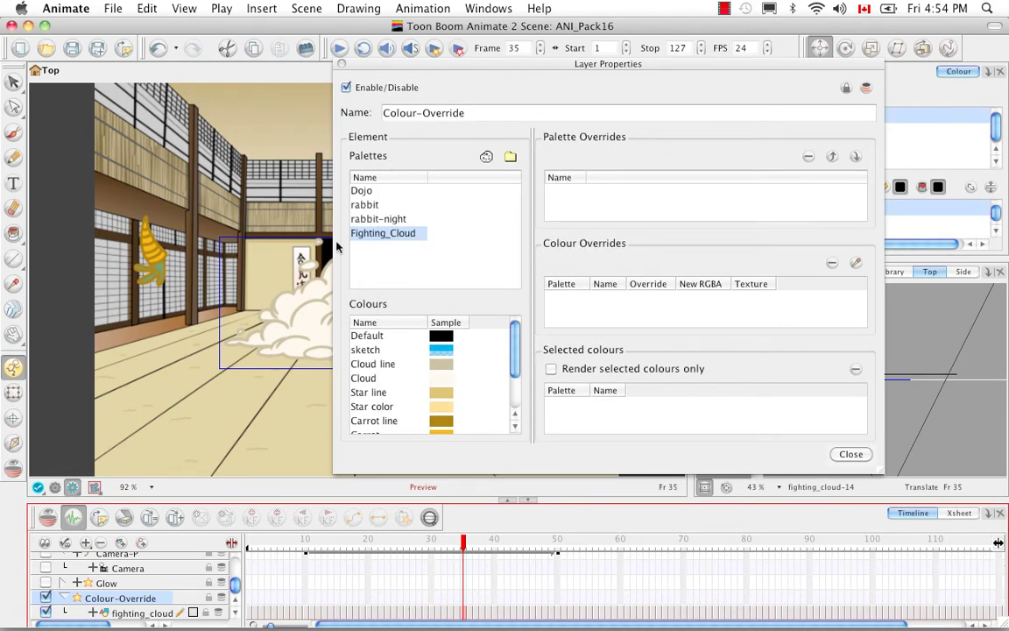
# Load the Text.plt palette from the GatheringContent scene's palette-library folder into the effect and display its colours.
pyautogui.click(509, 157)
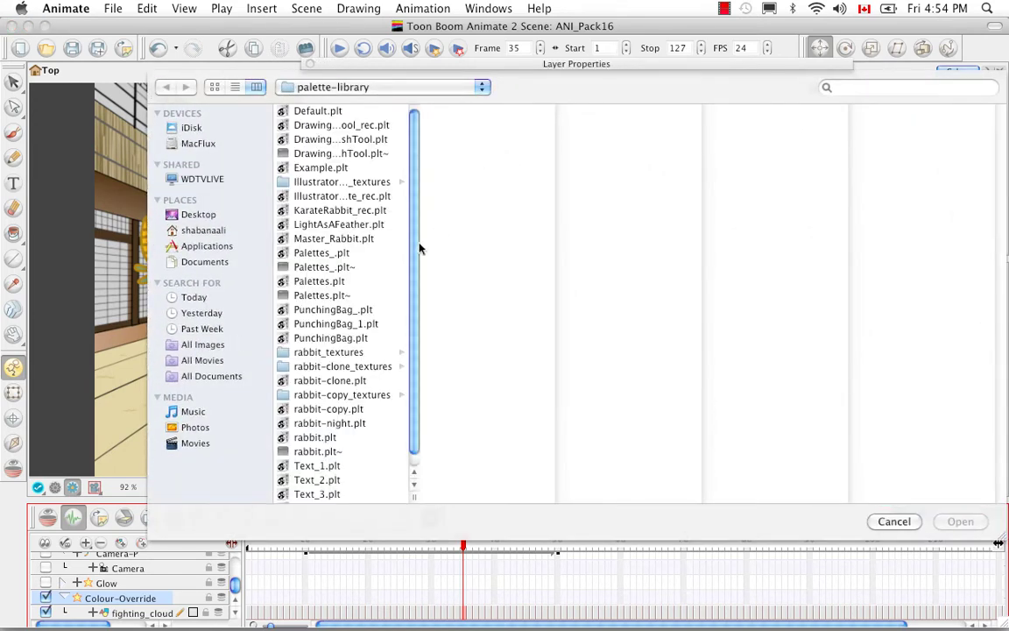
pyautogui.click(469, 87)
pyautogui.click(472, 105)
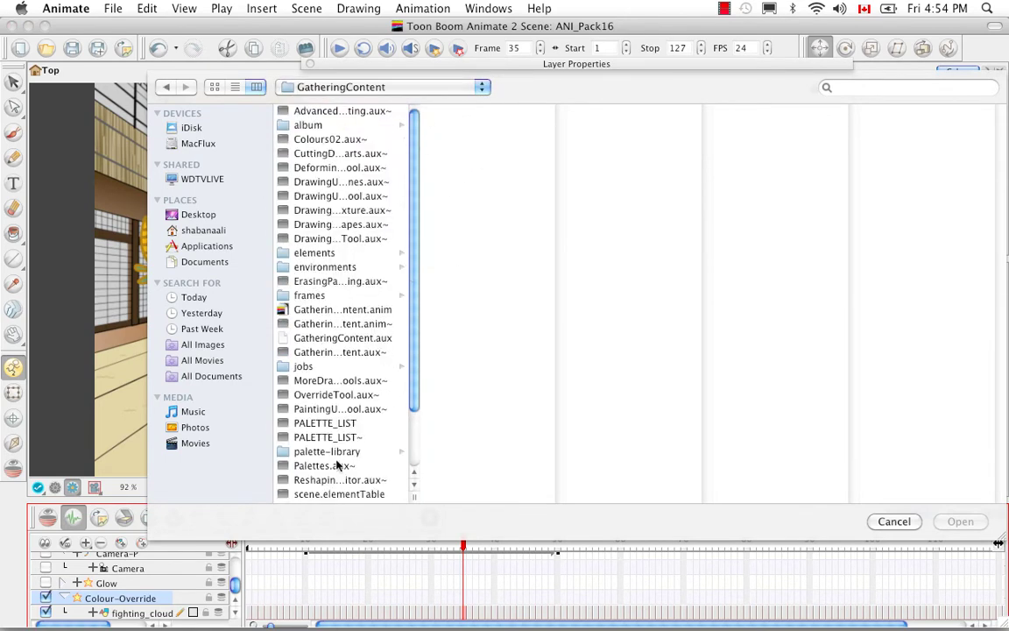
pyautogui.click(337, 450)
pyautogui.scroll(-1, 562, 333)
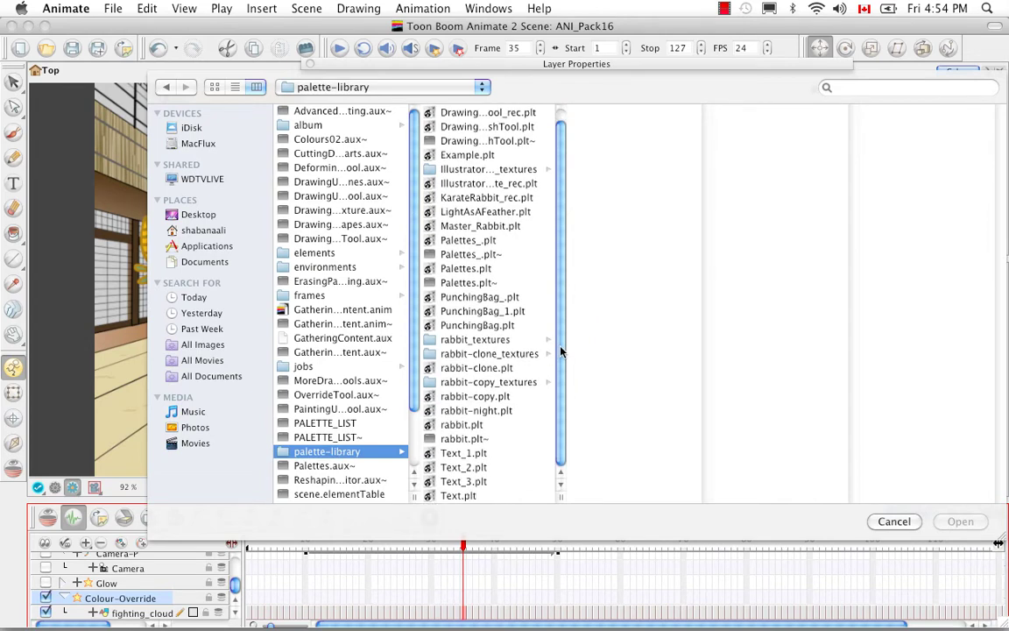
pyautogui.click(454, 495)
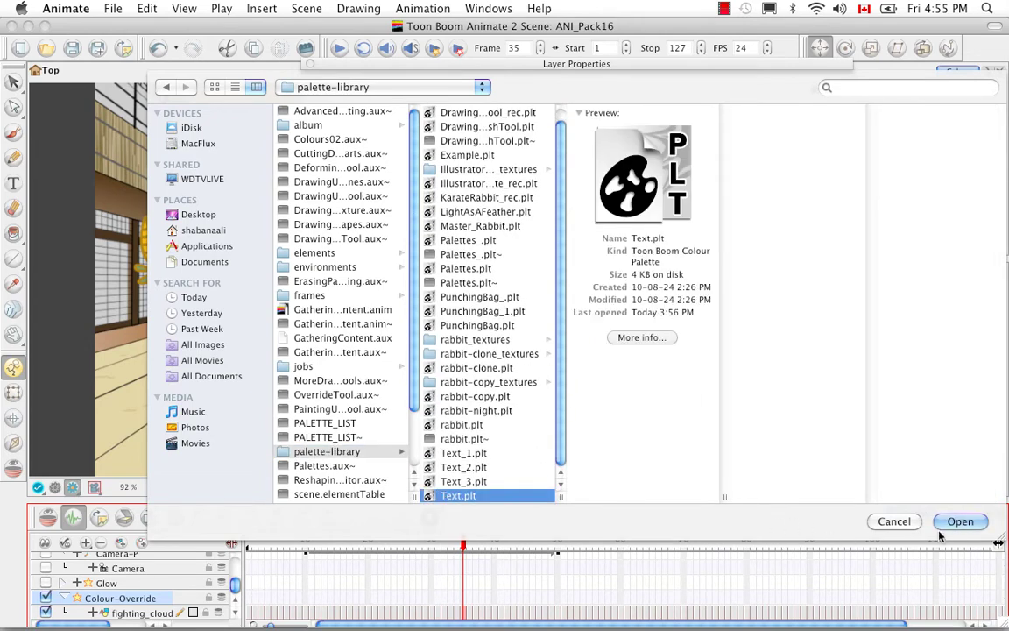
pyautogui.click(959, 522)
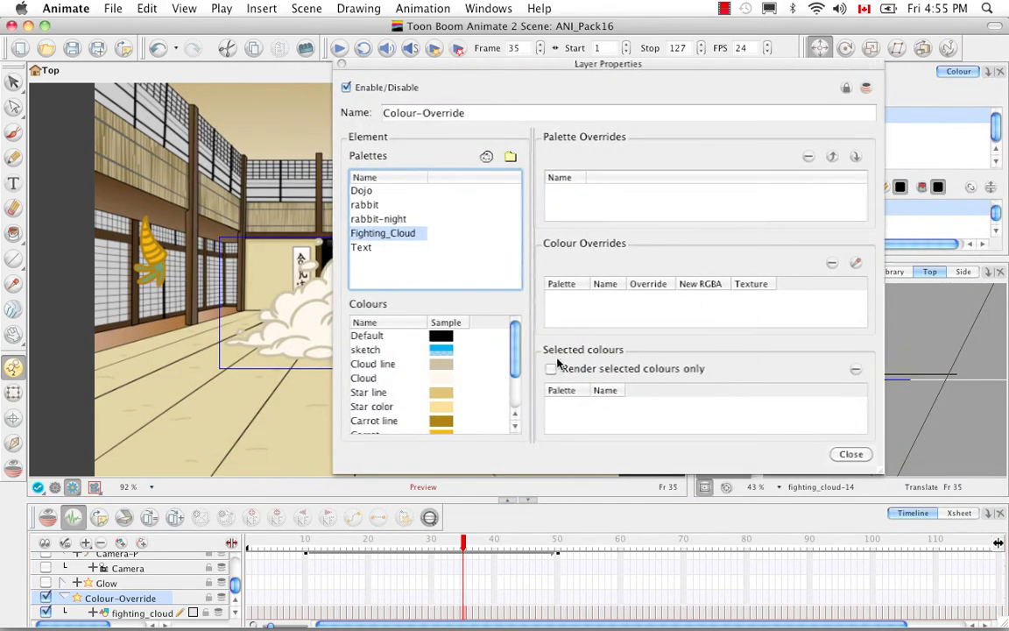
pyautogui.click(359, 247)
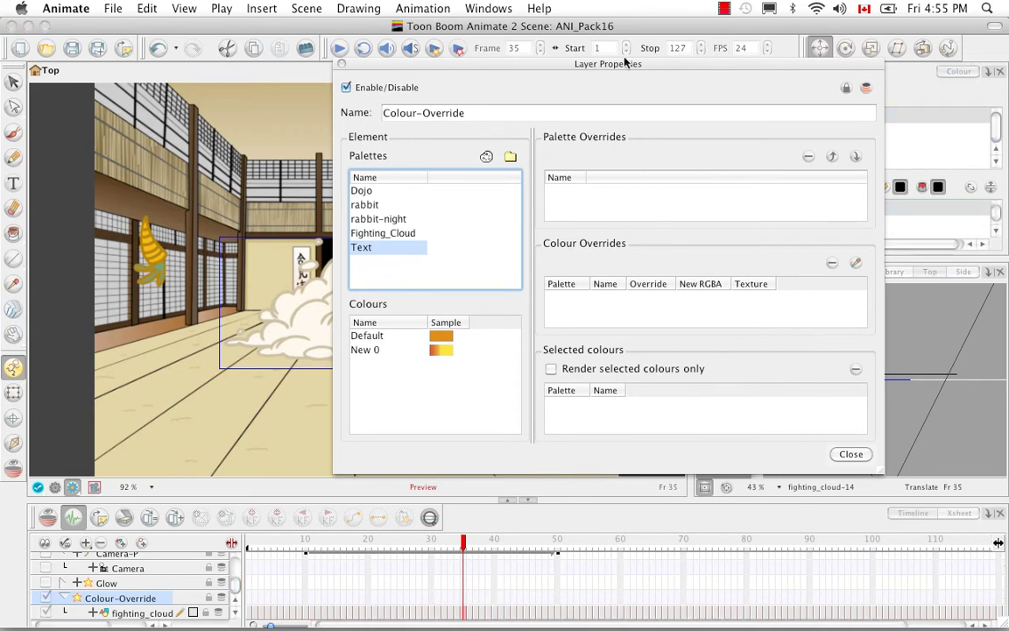
# Compare the rabbit and rabbit-night palettes' colours, and add rabbit-night to the effect's palette overrides.
pyautogui.moveTo(594, 69); pyautogui.dragTo(706, 41)
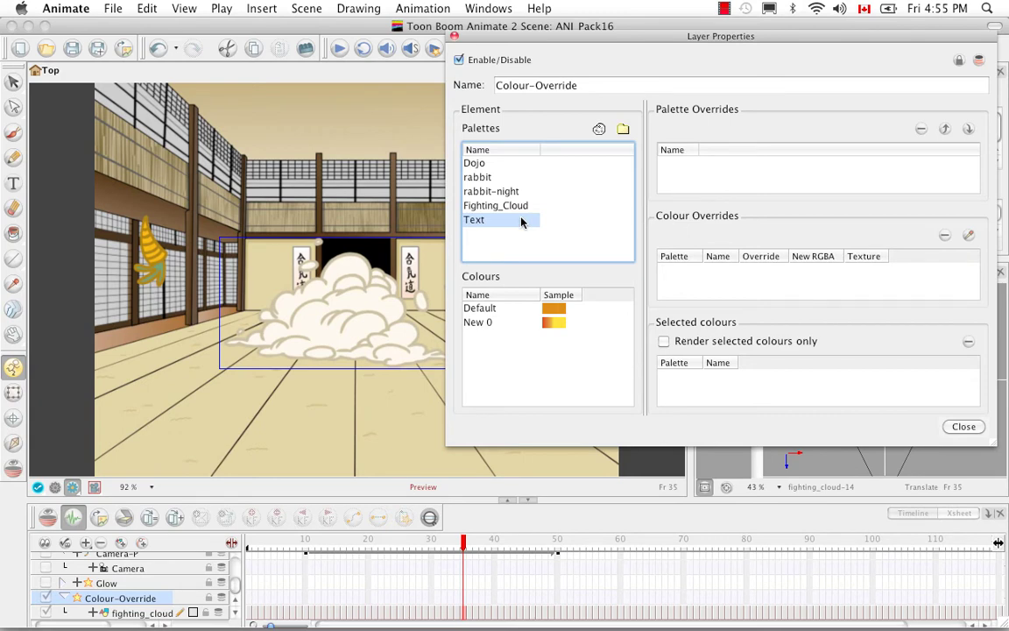
pyautogui.click(479, 178)
pyautogui.click(480, 191)
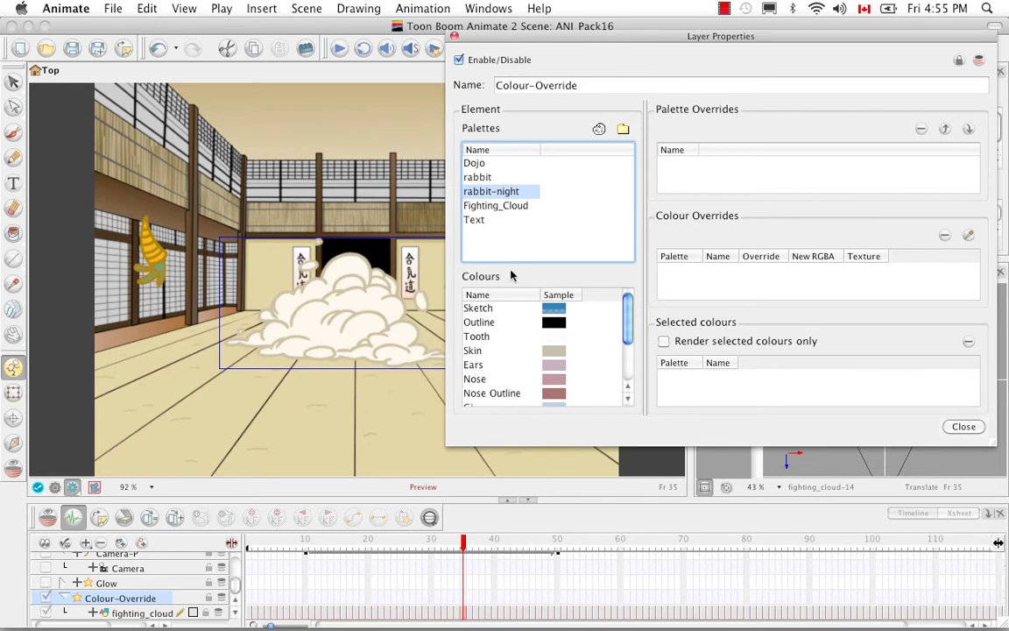
pyautogui.click(479, 177)
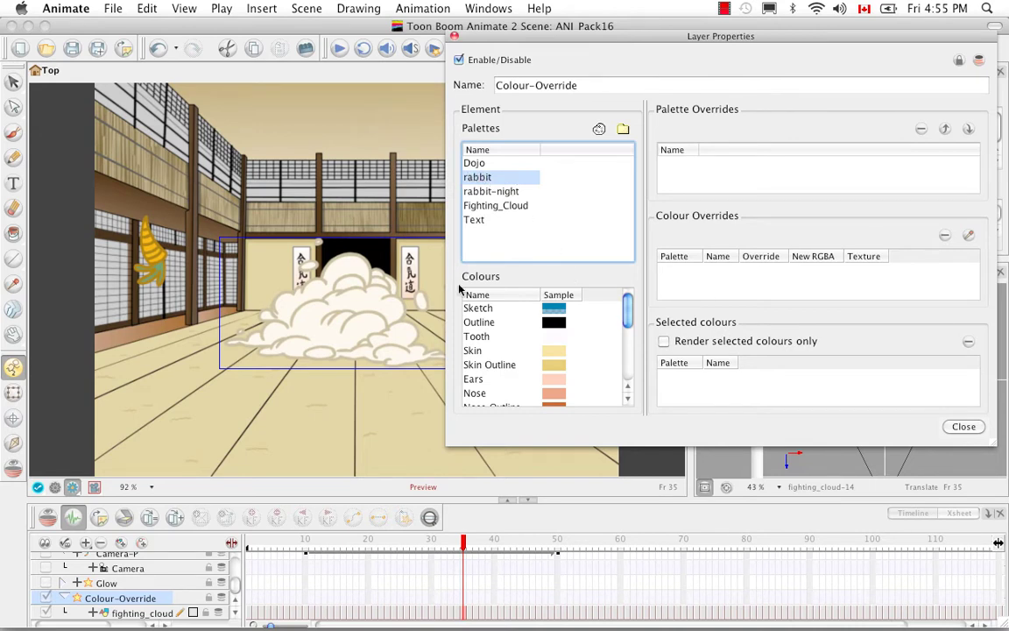
pyautogui.click(509, 194)
pyautogui.moveTo(509, 196); pyautogui.dragTo(691, 170)
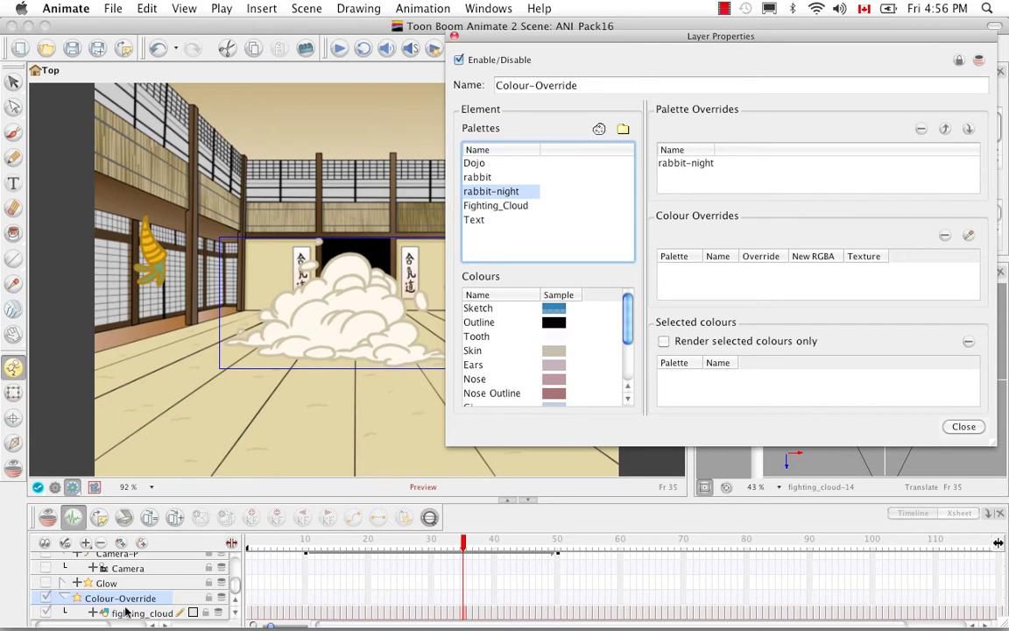
# Enable the KR_MASTER layer and attach it to the Colour-Override effect as its child.
pyautogui.click(234, 583)
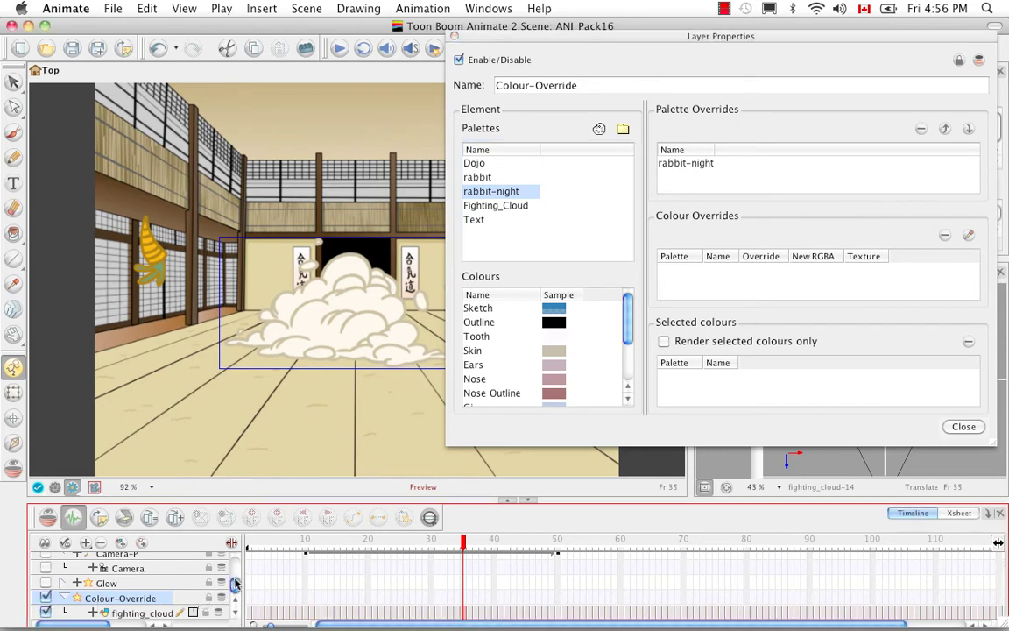
pyautogui.scroll(5, 235, 584)
pyautogui.click(51, 559)
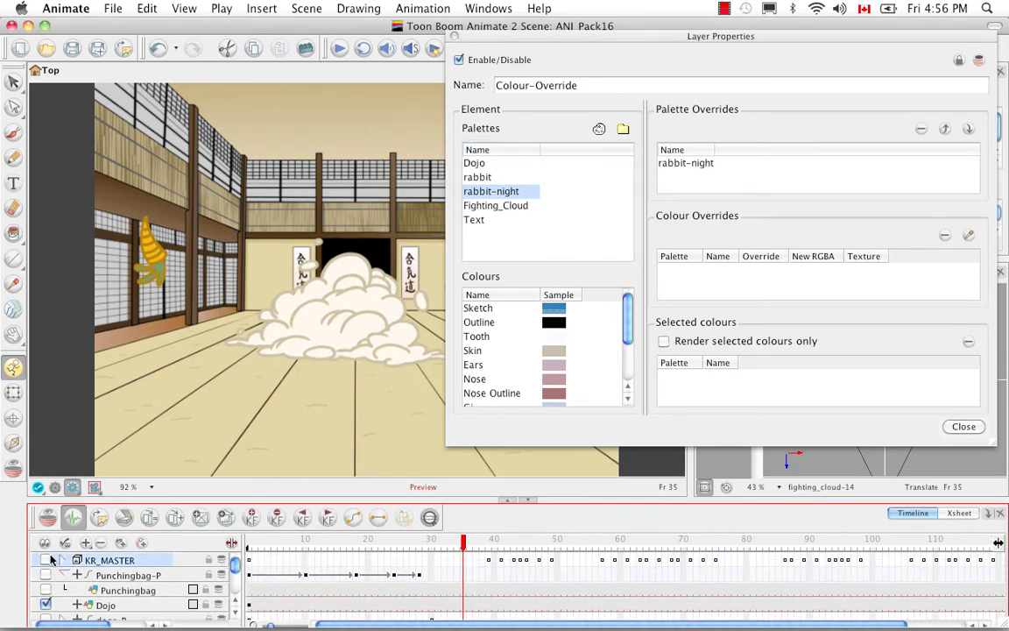
pyautogui.click(46, 560)
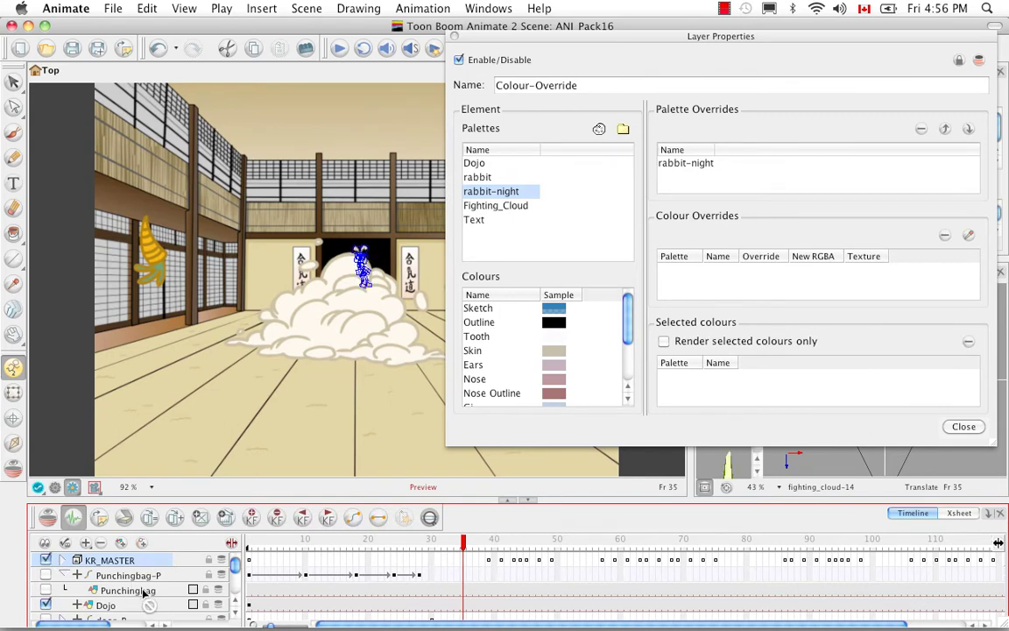
pyautogui.scroll(-10, 136, 613)
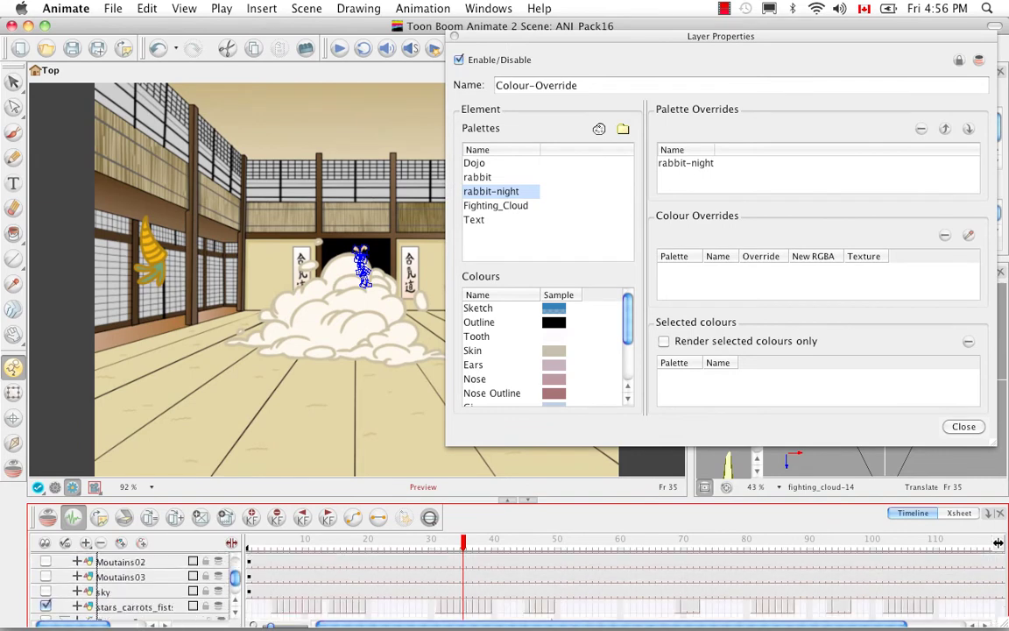
pyautogui.scroll(-2, 131, 601)
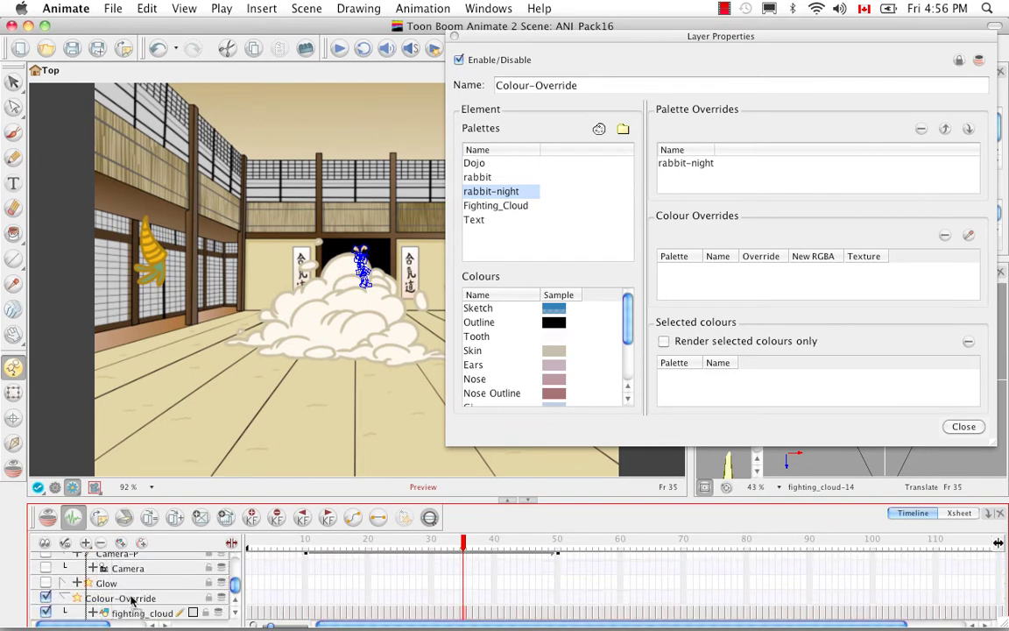
pyautogui.moveTo(131, 600); pyautogui.dragTo(132, 601)
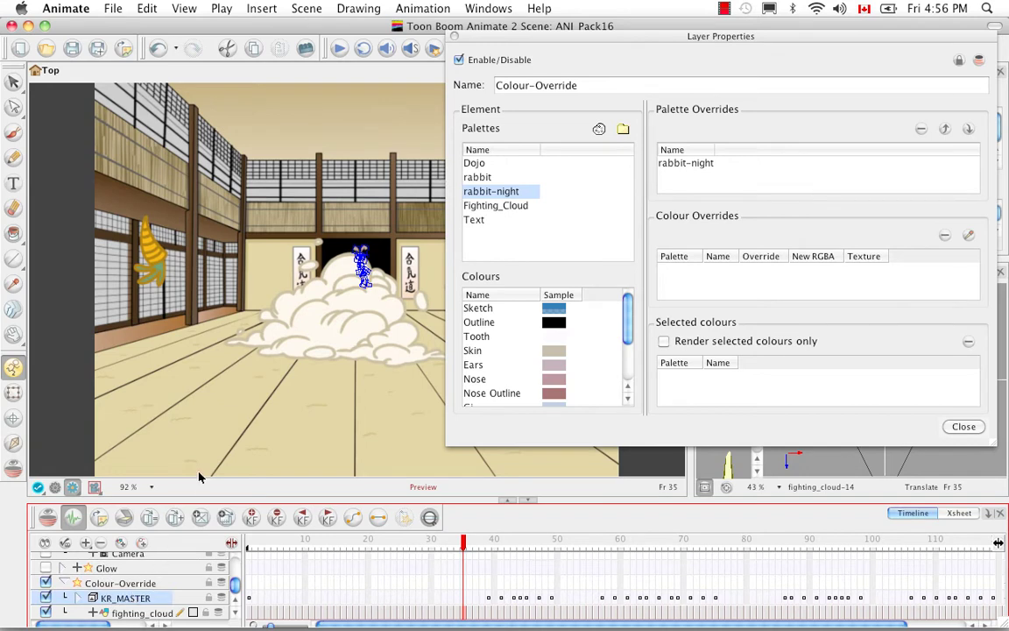
# Hide the fighting_cloud layer to view the rabbit behind it, and remove rabbit-night from the palette overrides.
pyautogui.click(13, 82)
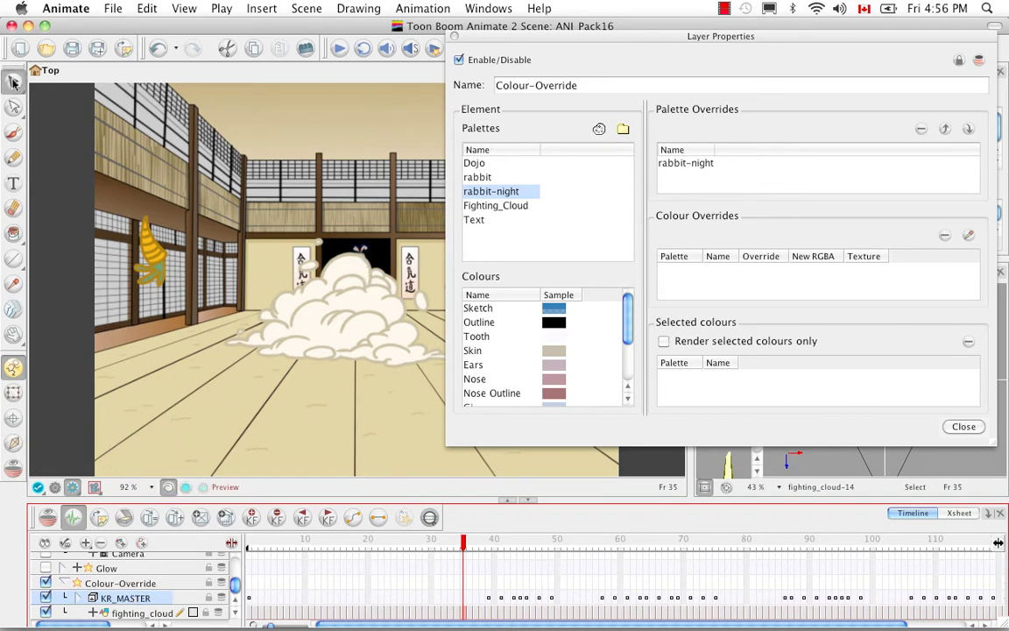
pyautogui.click(46, 612)
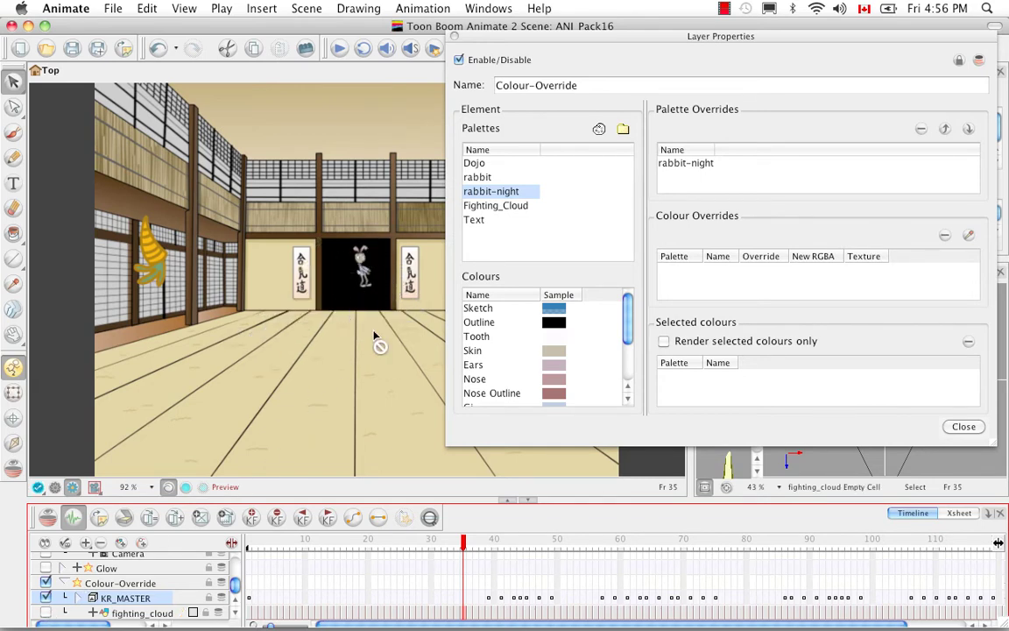
pyautogui.click(683, 163)
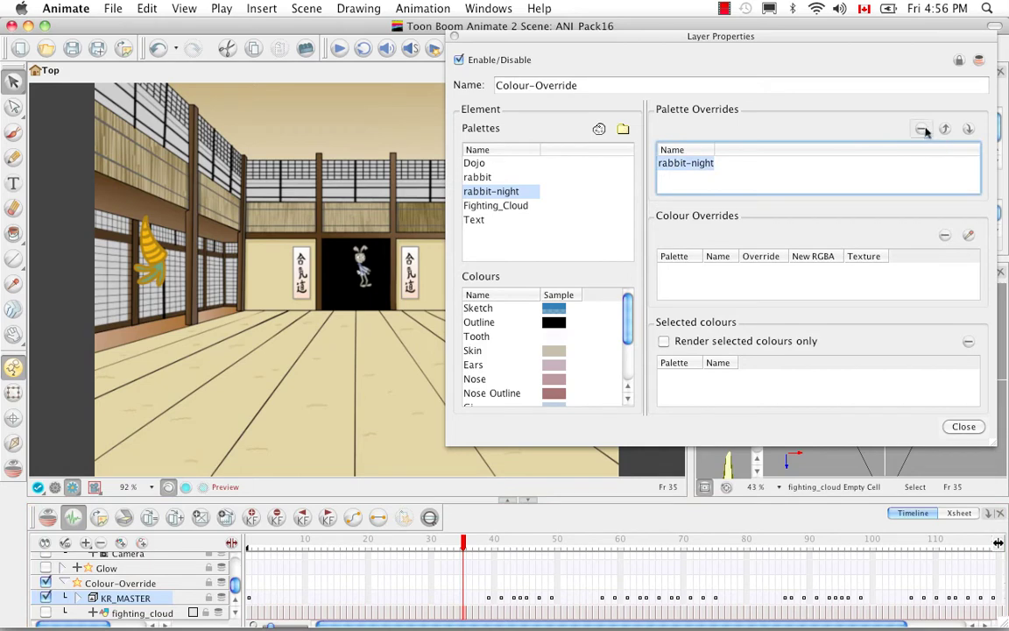
pyautogui.click(922, 130)
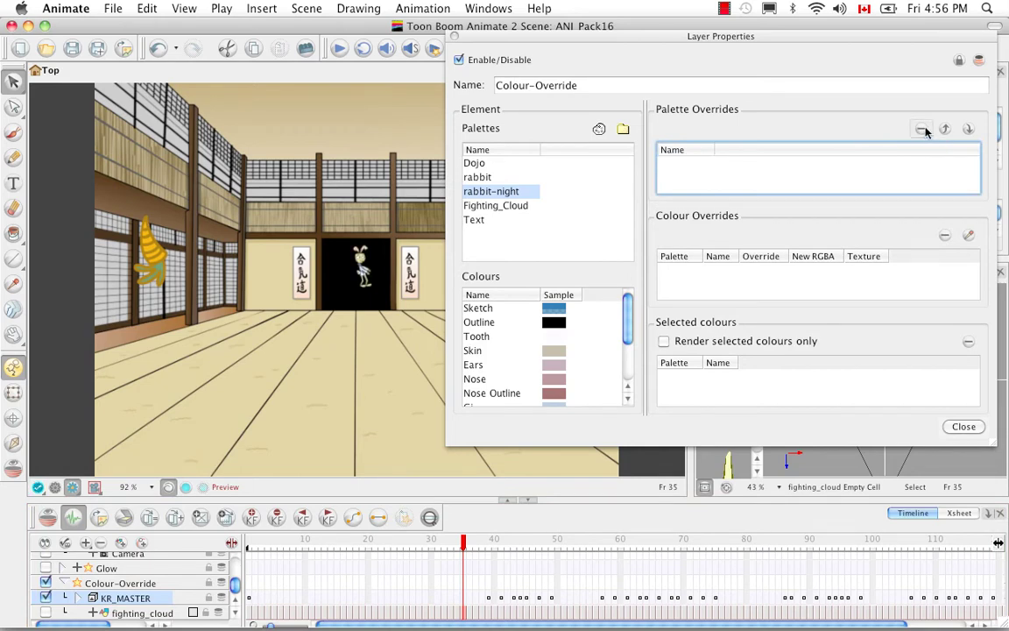
# Disable the KR_MASTER layer and enable the fighting_cloud layer again.
pyautogui.click(480, 179)
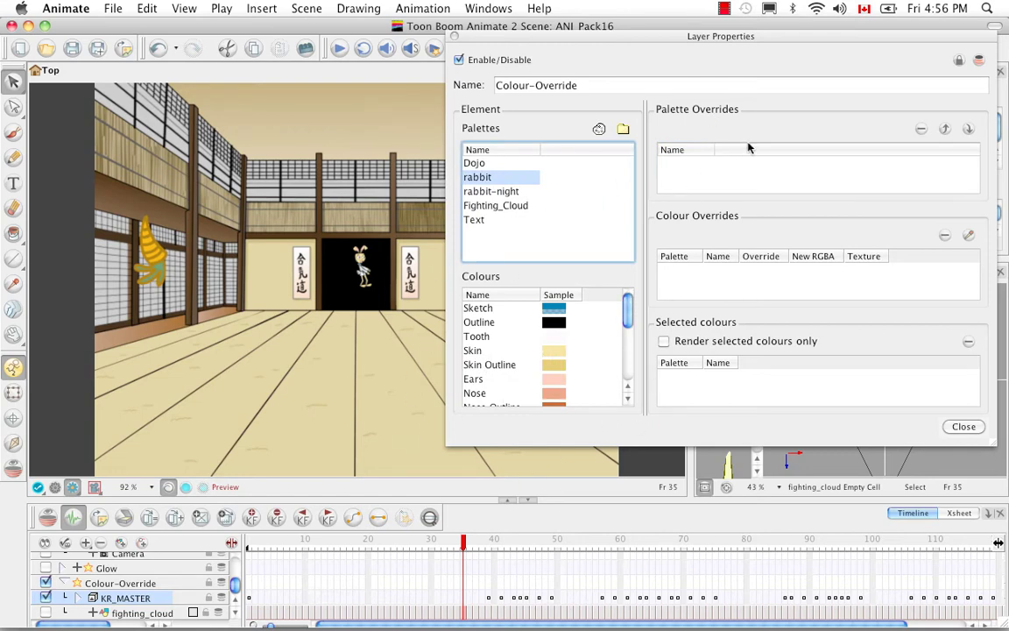
pyautogui.click(46, 598)
pyautogui.click(46, 612)
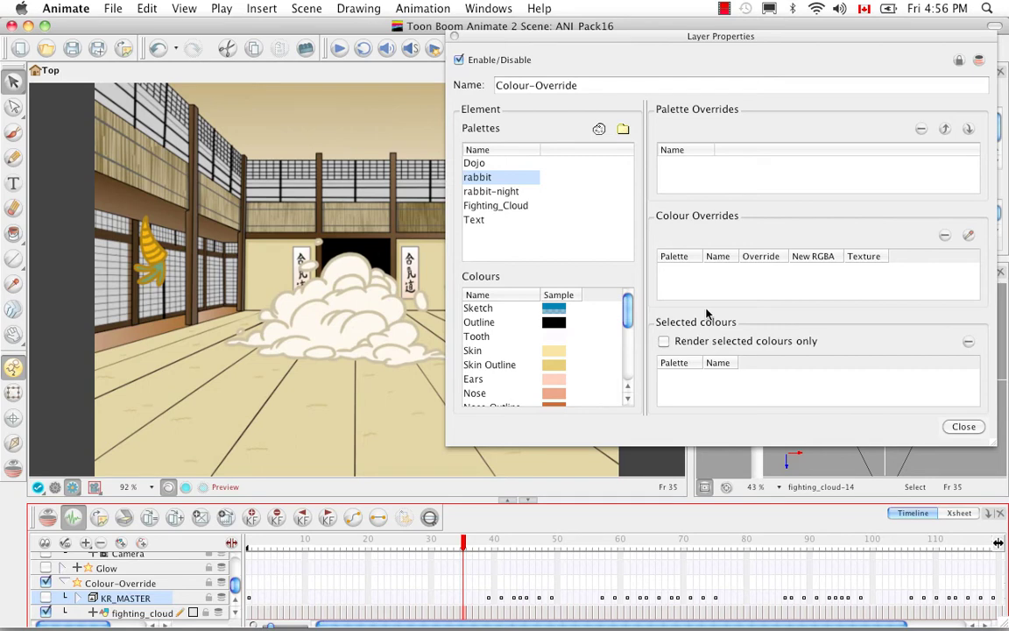
# Add the Fighting_Cloud palette's Cloud colour to the colour overrides and set its override type to Colour not visible.
pyautogui.click(482, 205)
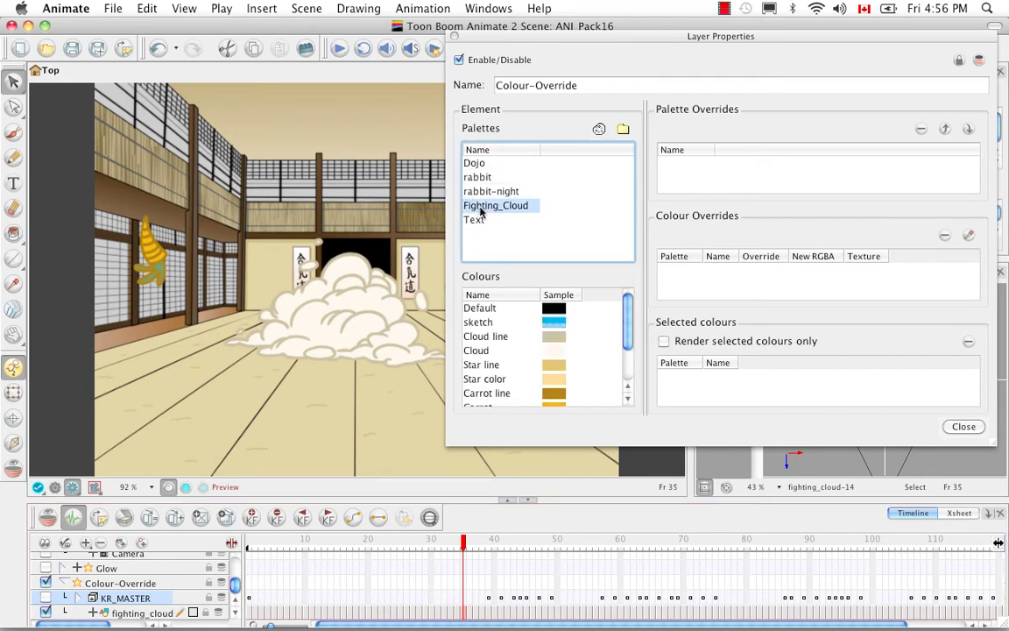
pyautogui.click(480, 351)
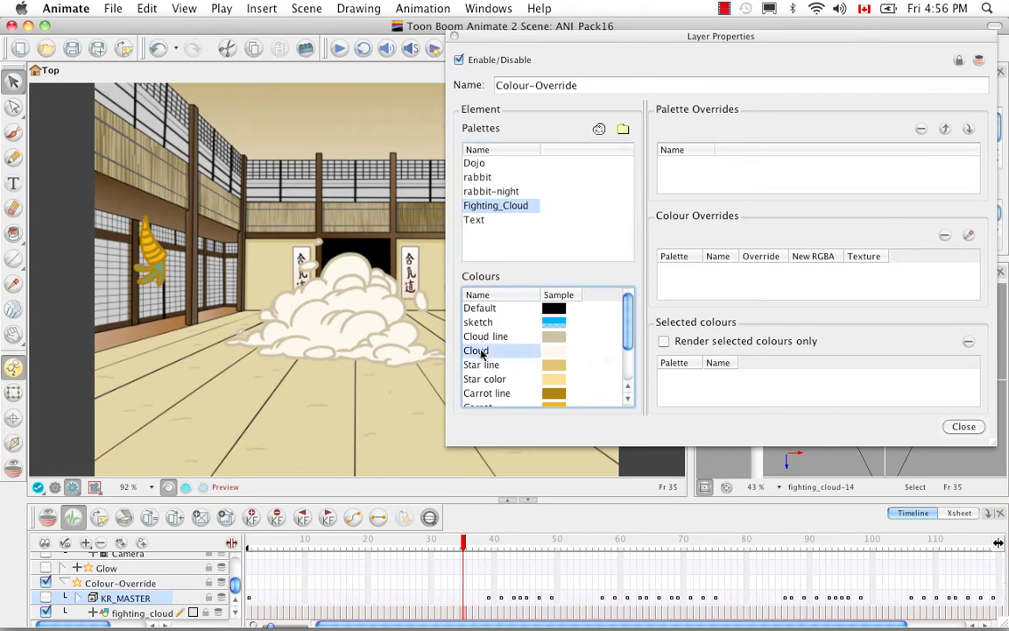
pyautogui.moveTo(515, 352); pyautogui.dragTo(734, 280)
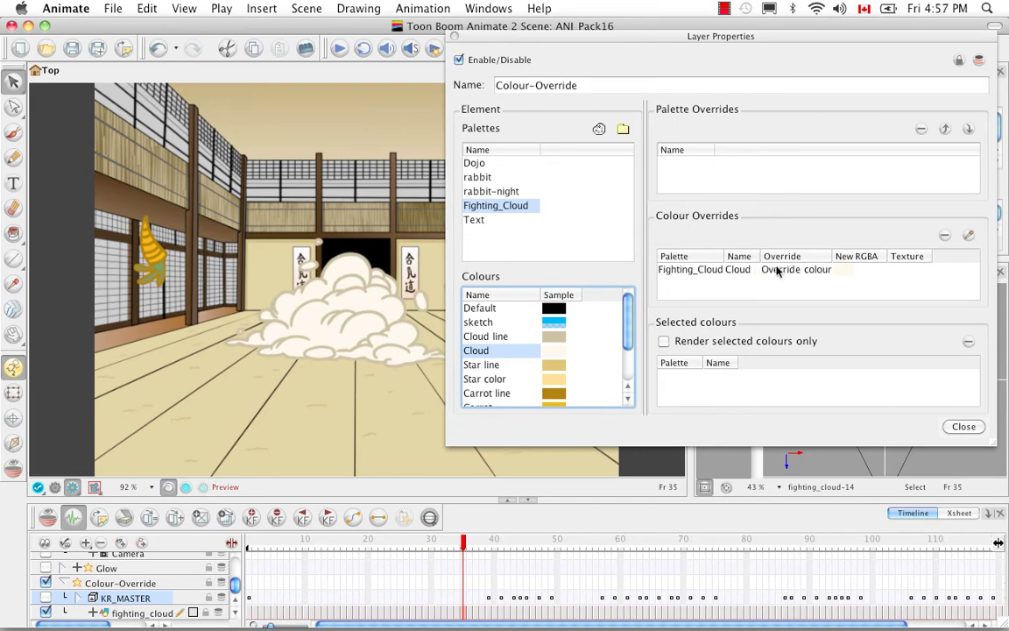
pyautogui.click(776, 270)
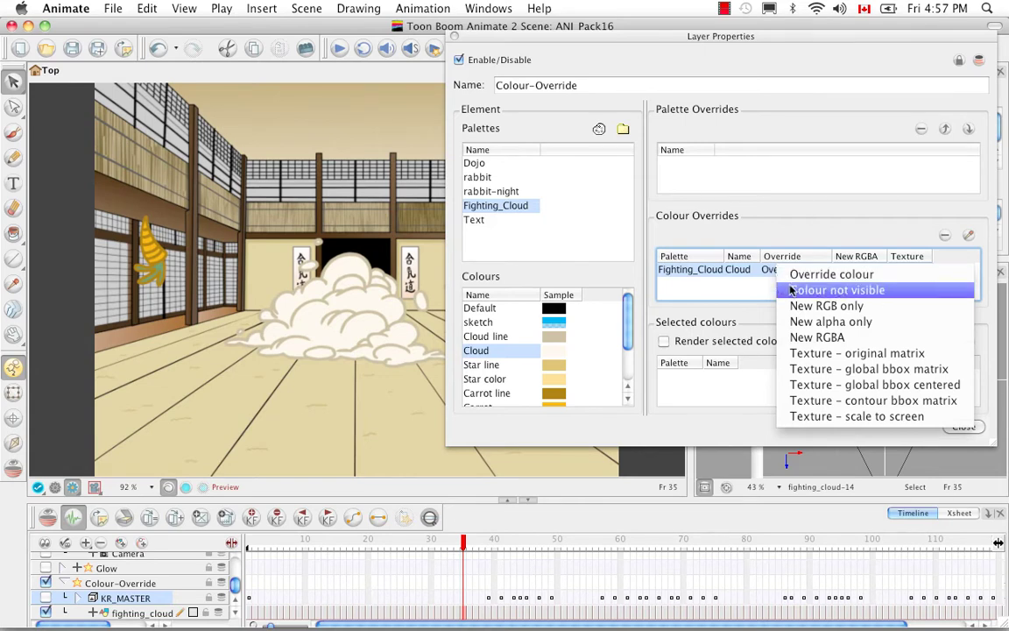
pyautogui.click(792, 289)
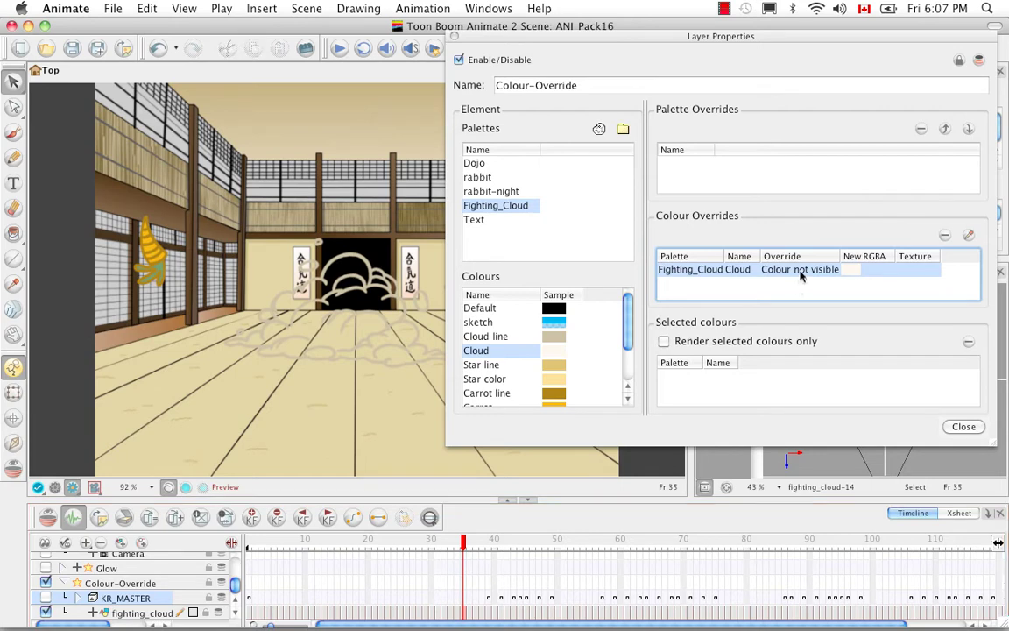
# Change the Cloud colour's override type to New RGB only and pick a pinkish red as its new colour.
pyautogui.click(800, 270)
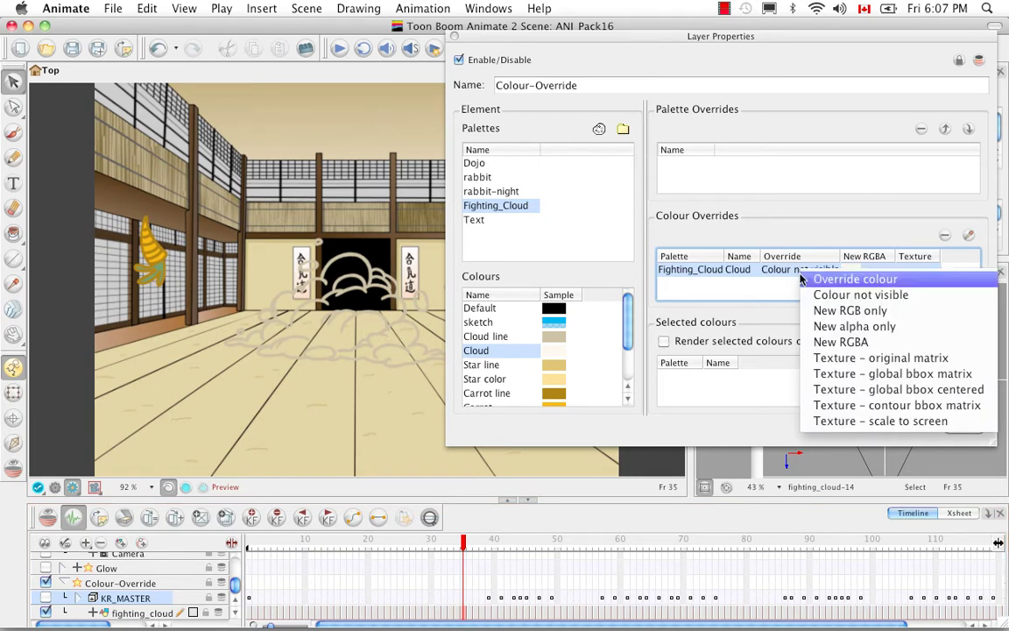
pyautogui.click(816, 312)
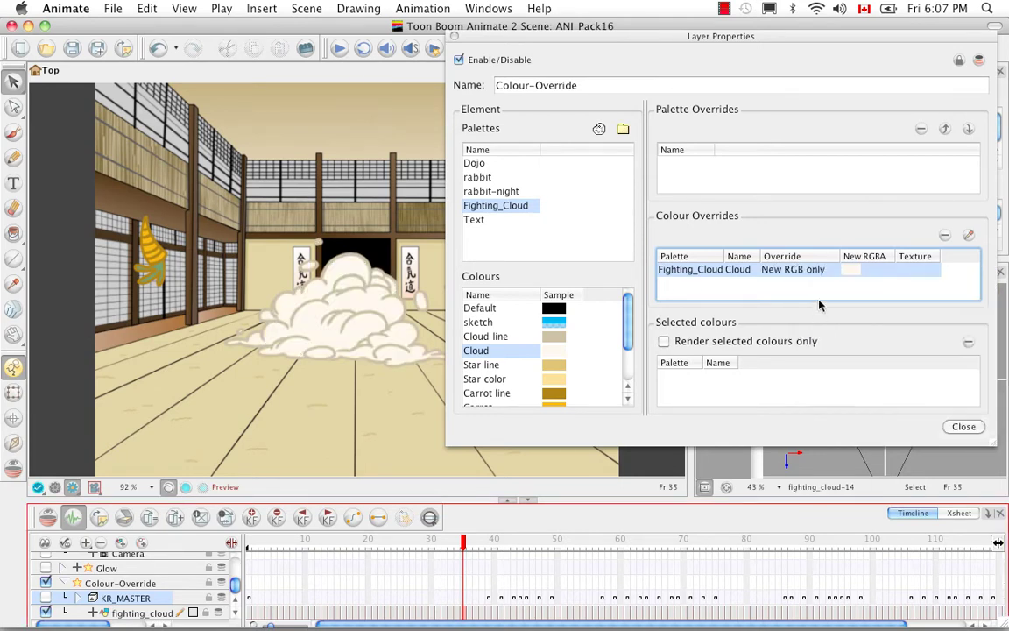
pyautogui.click(967, 235)
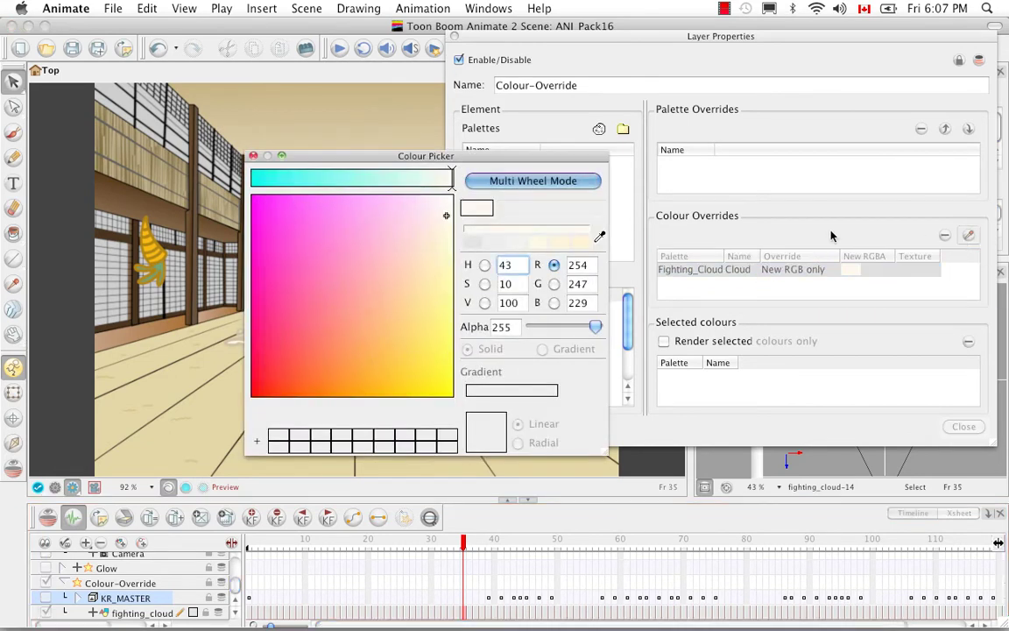
pyautogui.click(287, 333)
pyautogui.click(253, 156)
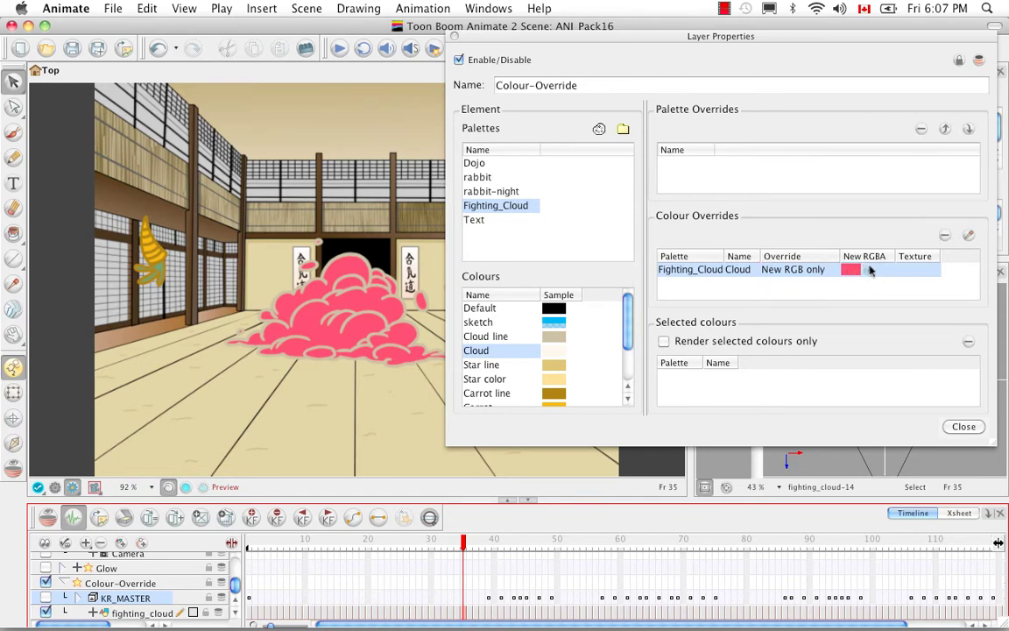
# Load green_leo.psd from the TEXTURE folder in ANP2 Scenes/BuildingContent as the texture of the Cloud colour override.
pyautogui.click(907, 271)
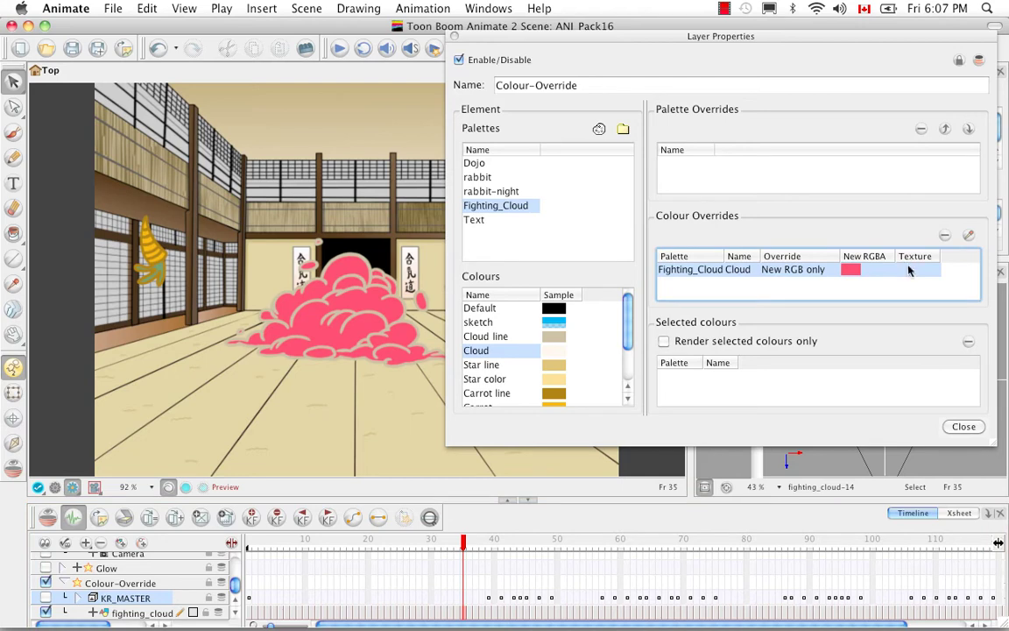
pyautogui.doubleClick(908, 271)
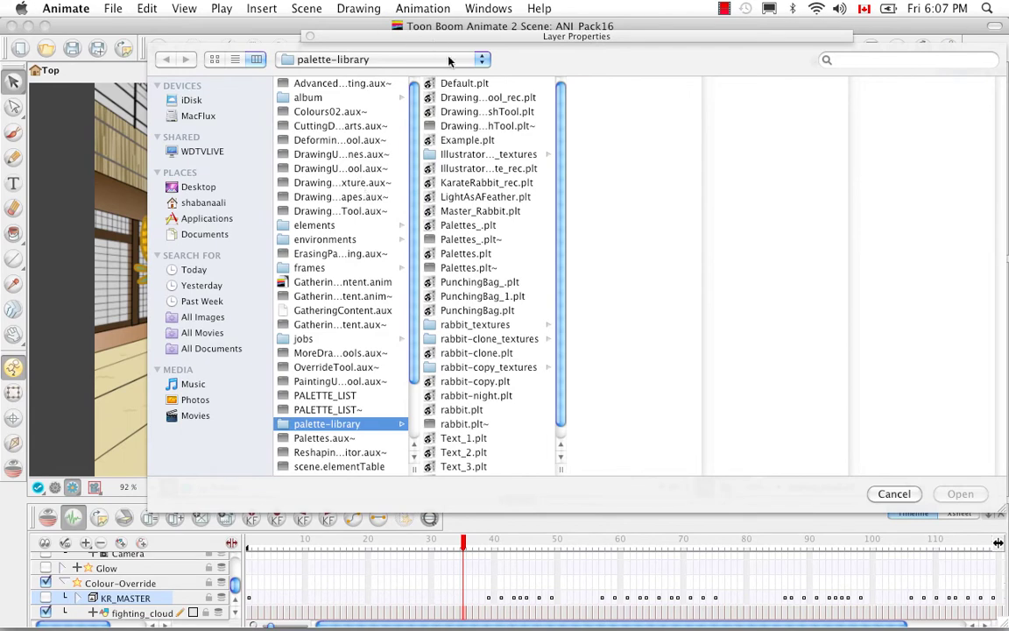
pyautogui.click(481, 61)
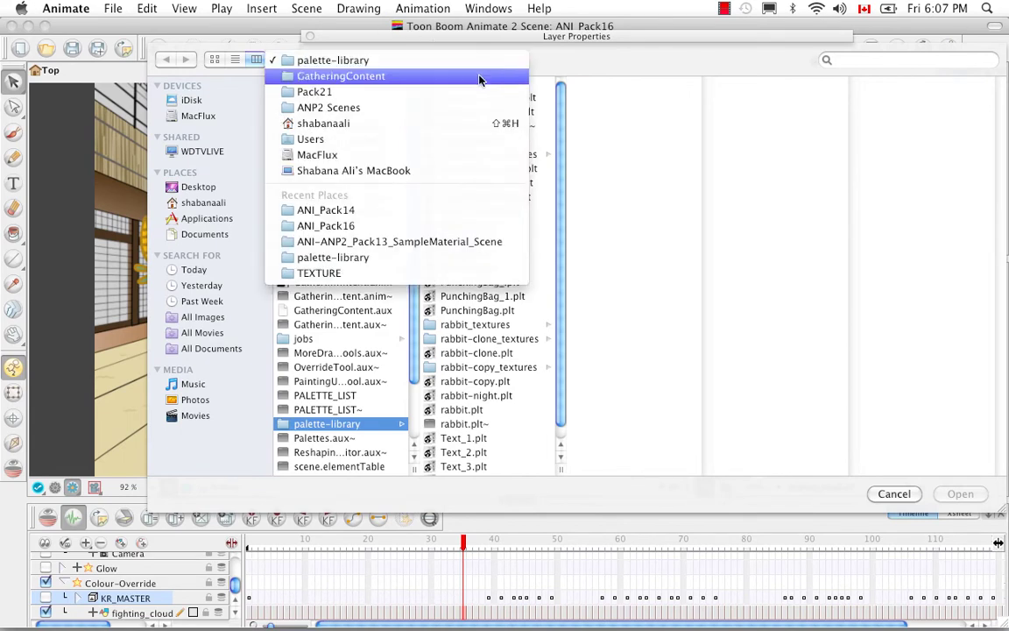
pyautogui.click(480, 76)
pyautogui.click(482, 61)
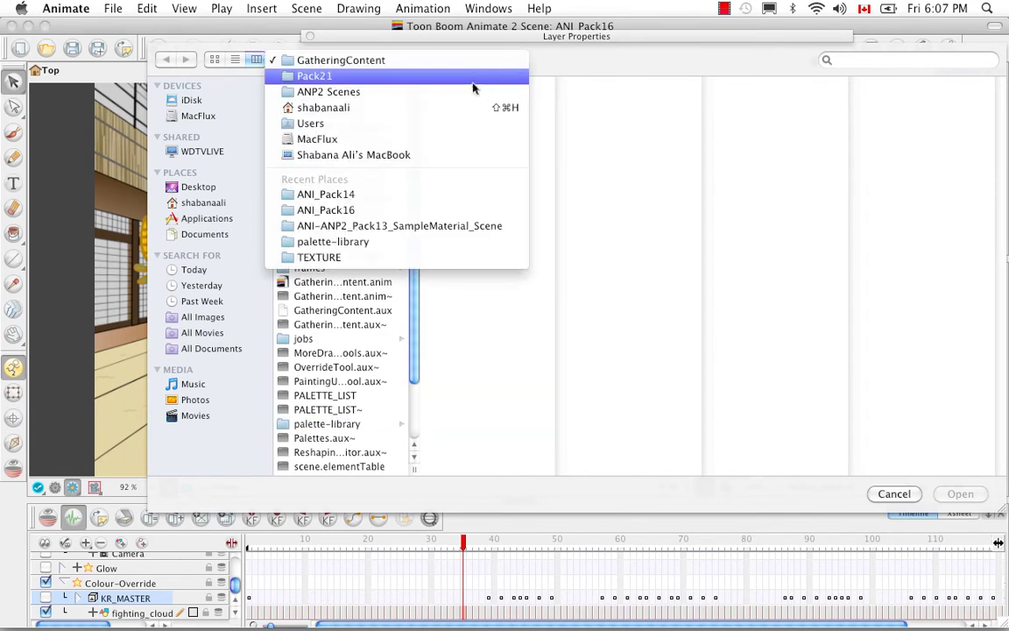
pyautogui.click(476, 87)
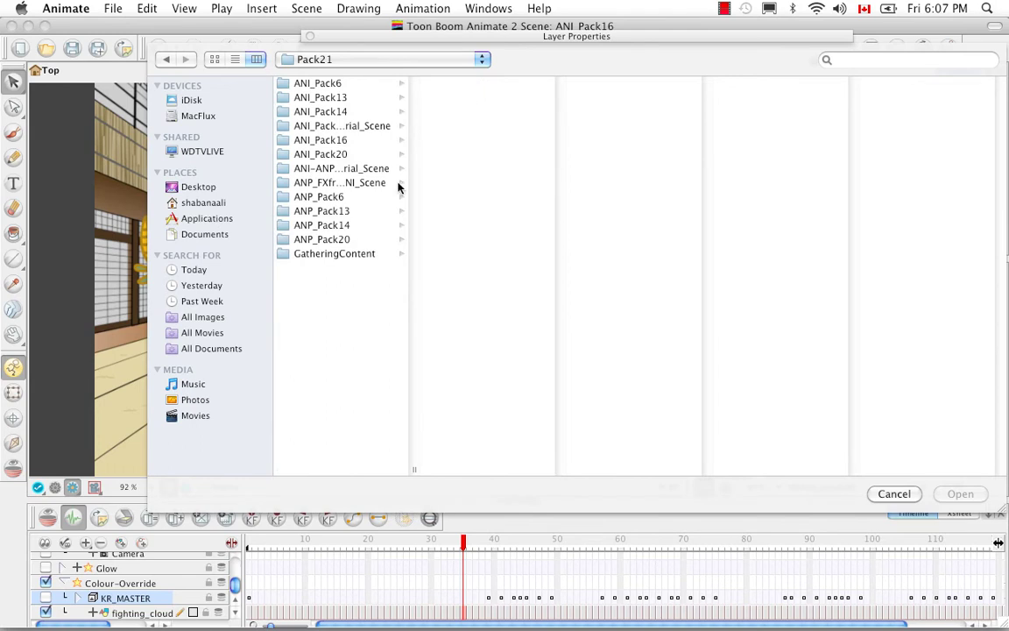
pyautogui.click(333, 253)
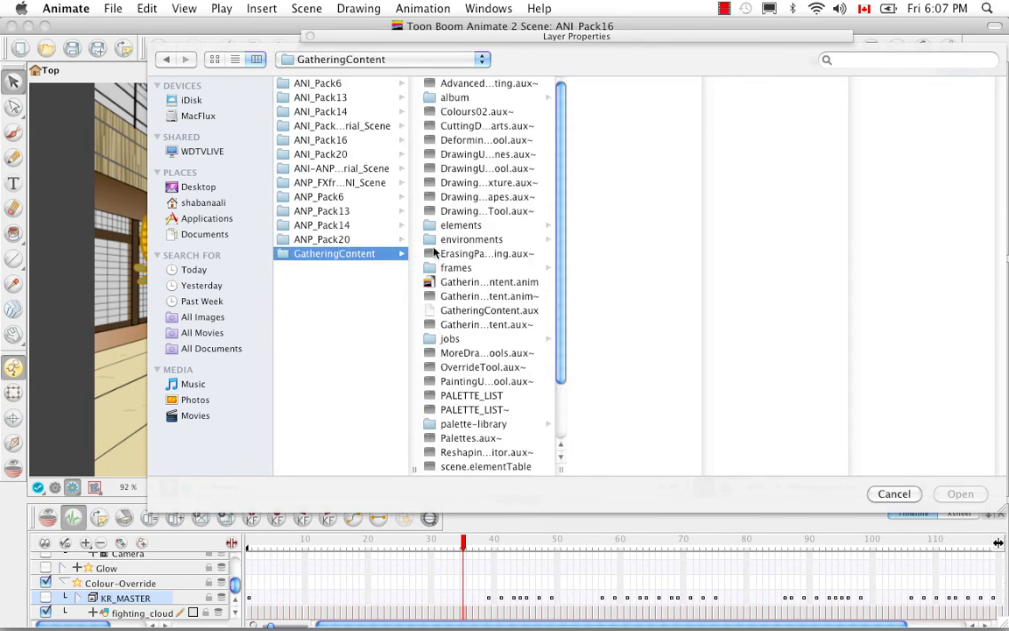
pyautogui.click(480, 58)
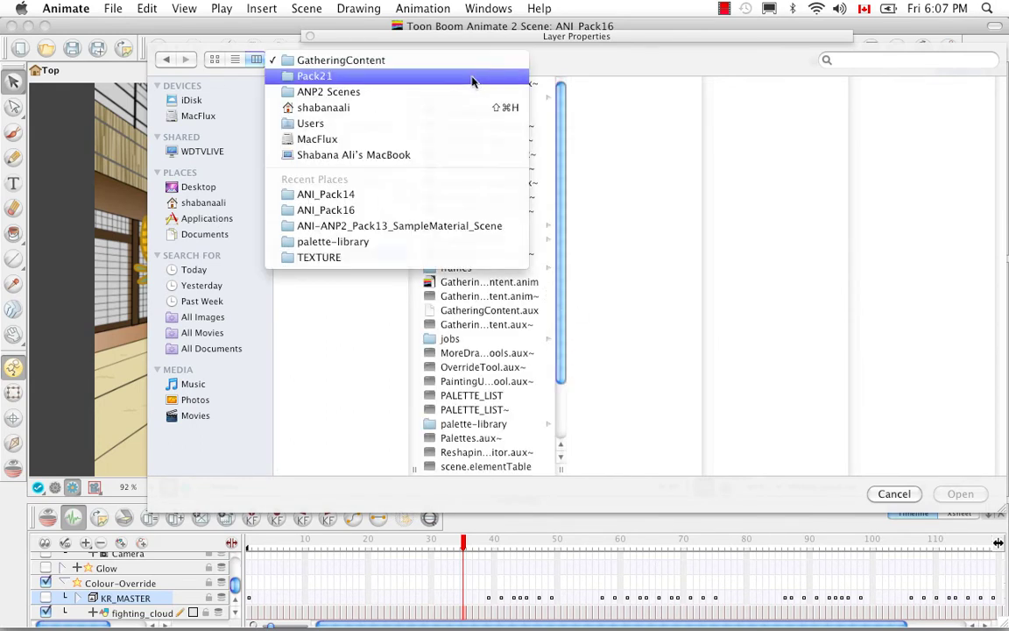
pyautogui.click(473, 92)
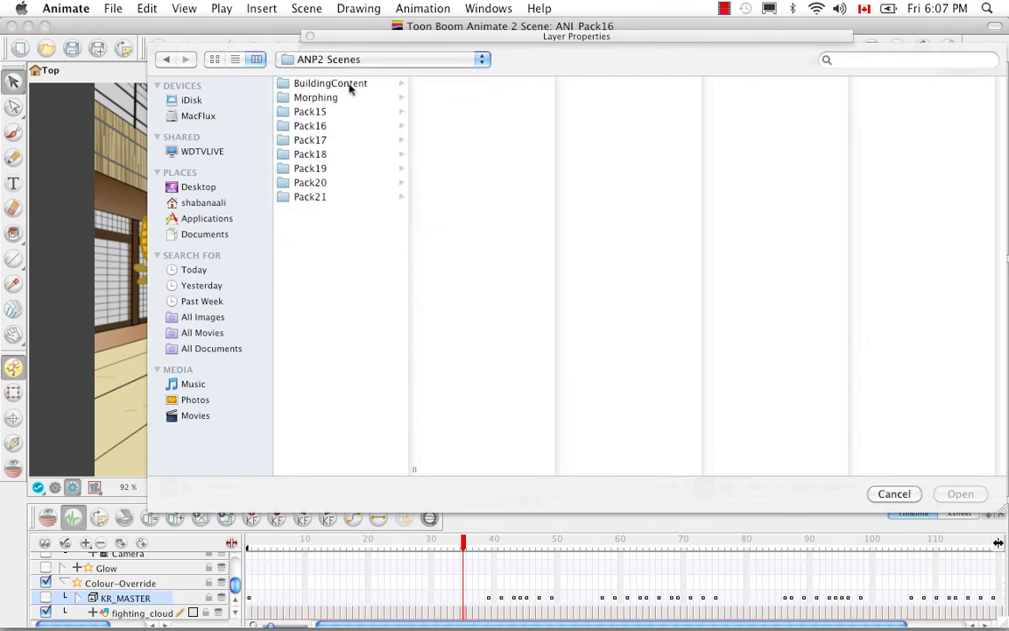
pyautogui.click(349, 85)
pyautogui.click(461, 338)
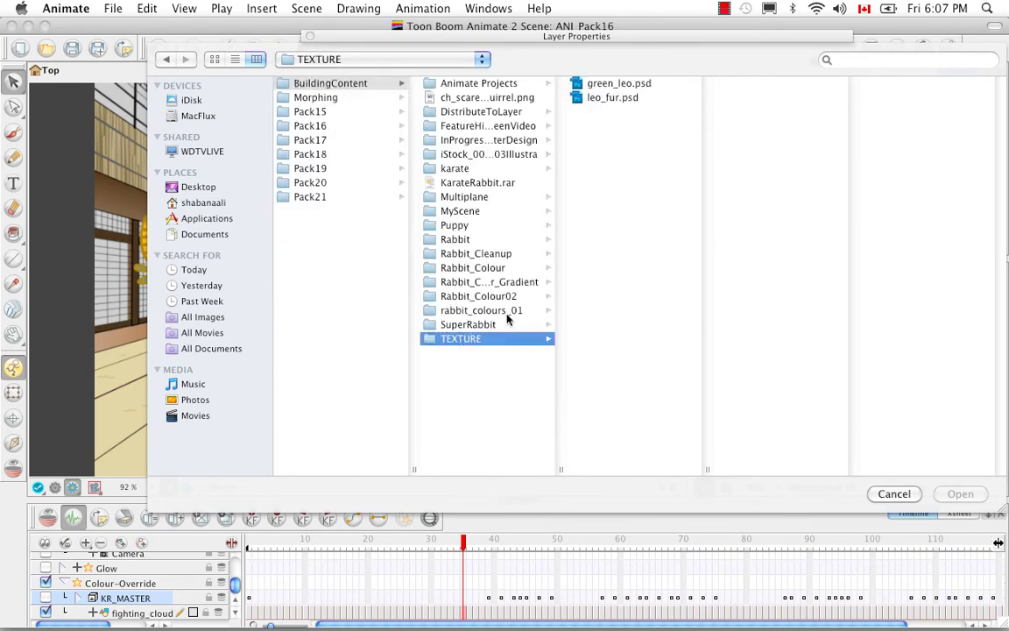
pyautogui.click(594, 88)
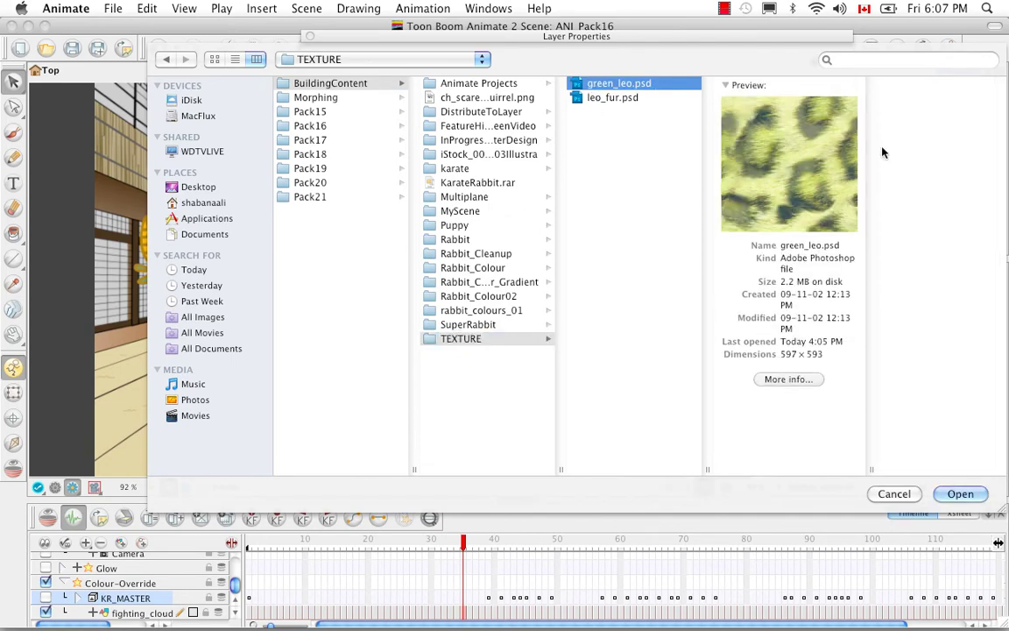
pyautogui.click(962, 494)
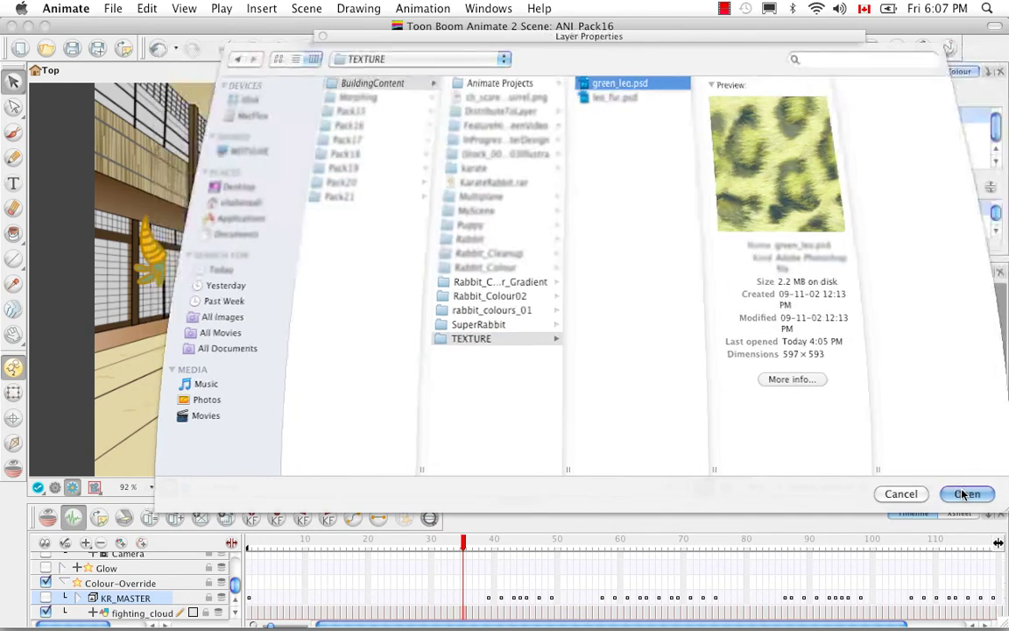
# Compare the Cloud override's texture mapping using original matrix, global bbox centered and scale to screen.
pyautogui.click(795, 271)
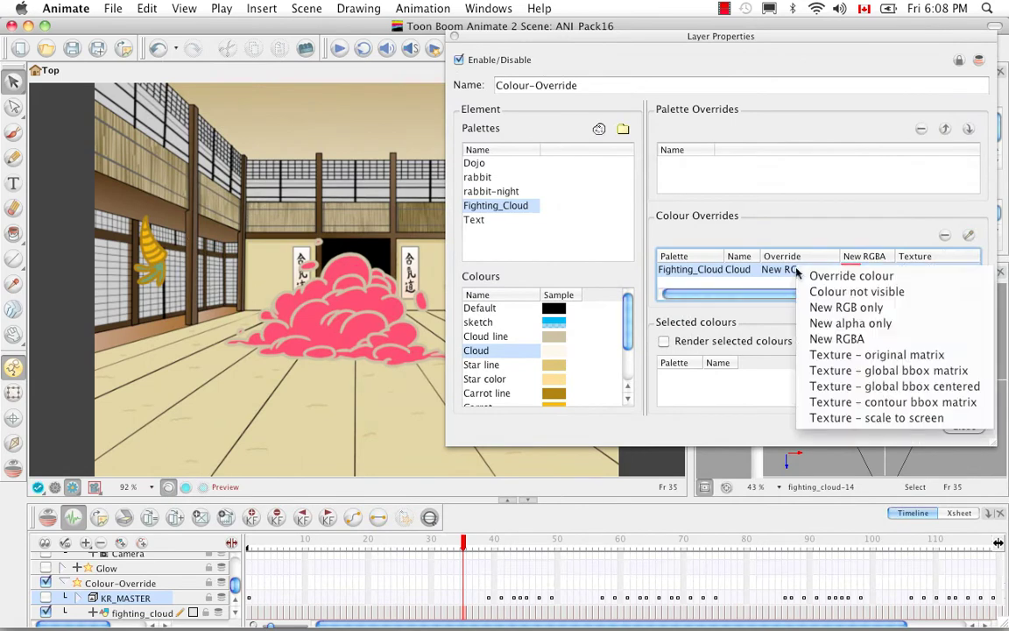
pyautogui.click(826, 355)
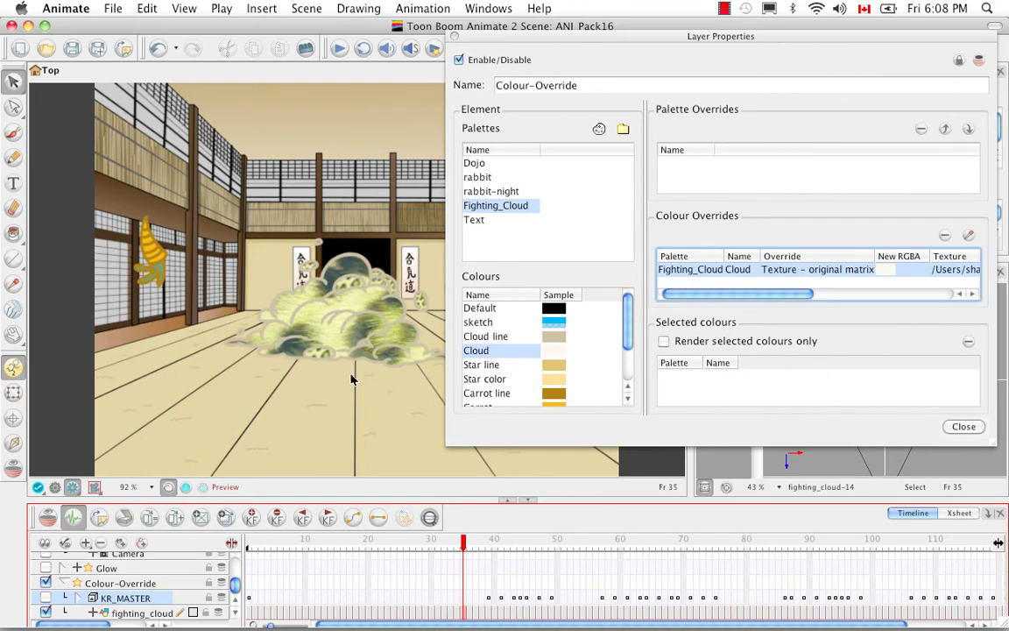
pyautogui.click(846, 271)
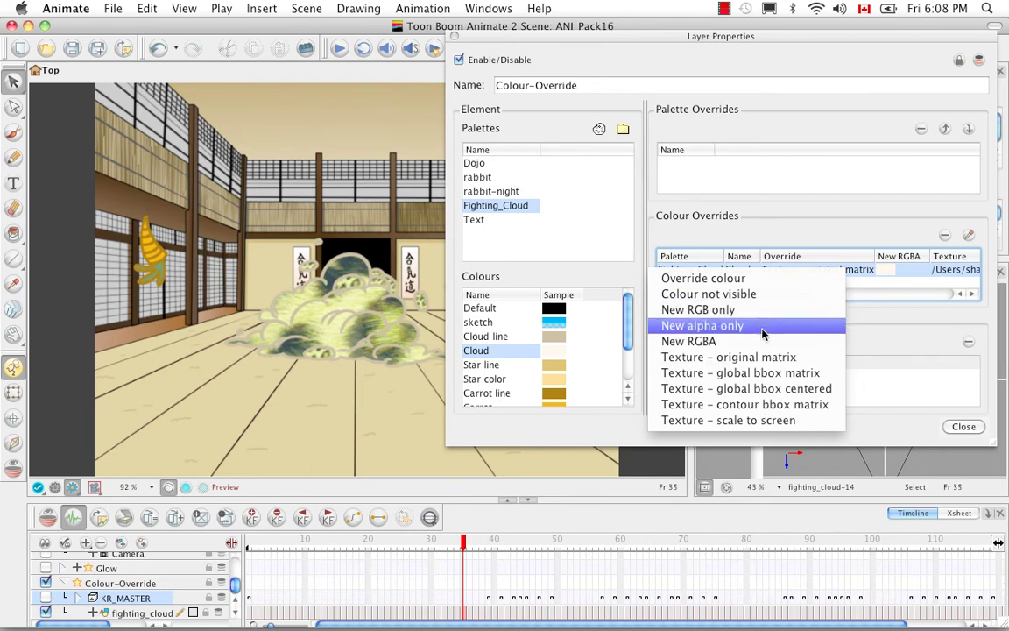
pyautogui.click(775, 390)
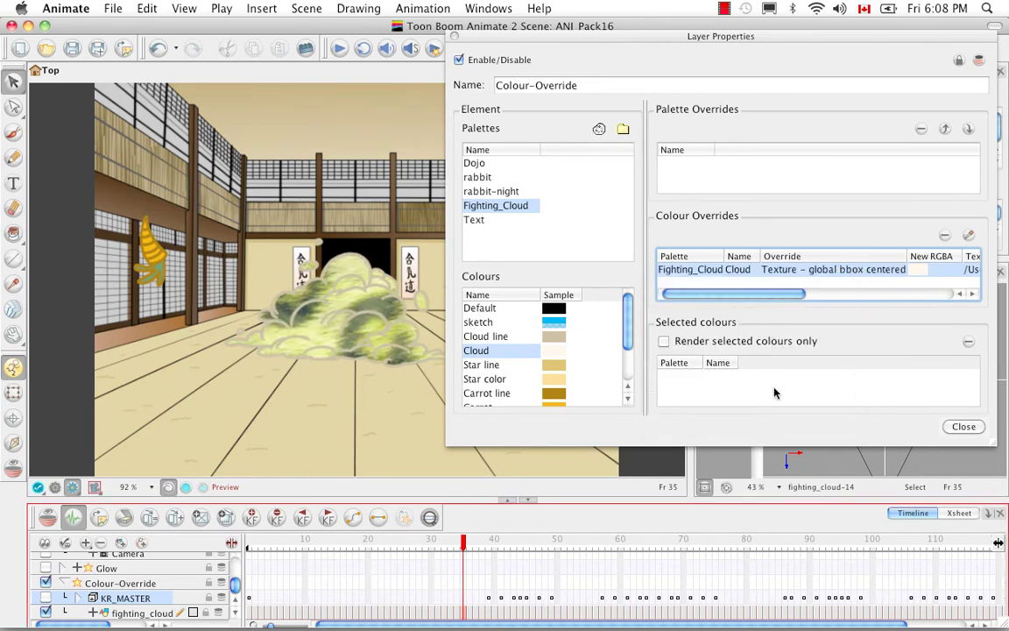
pyautogui.click(841, 270)
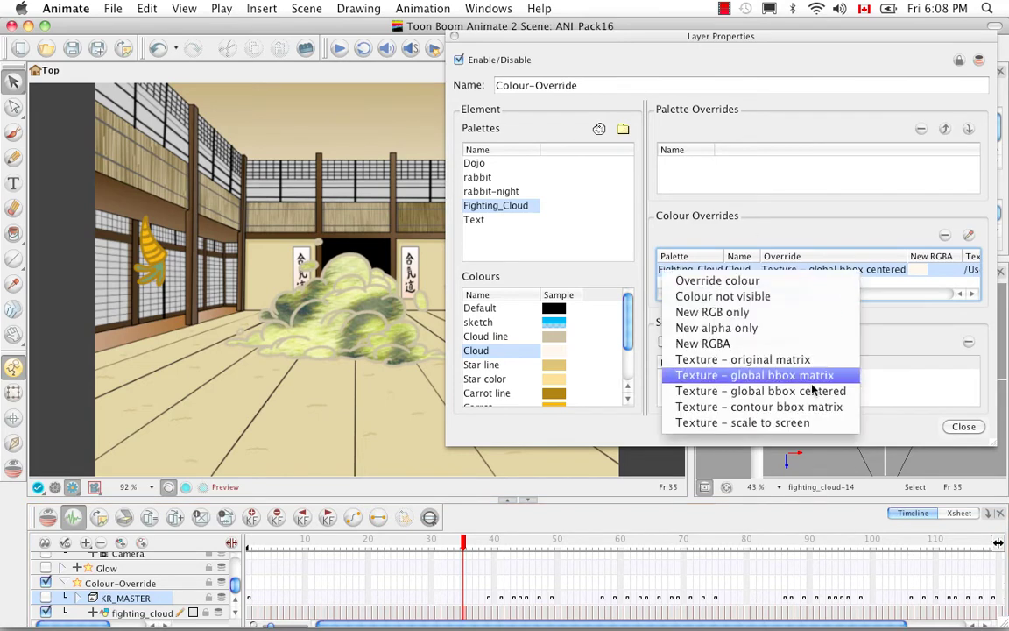
pyautogui.click(807, 422)
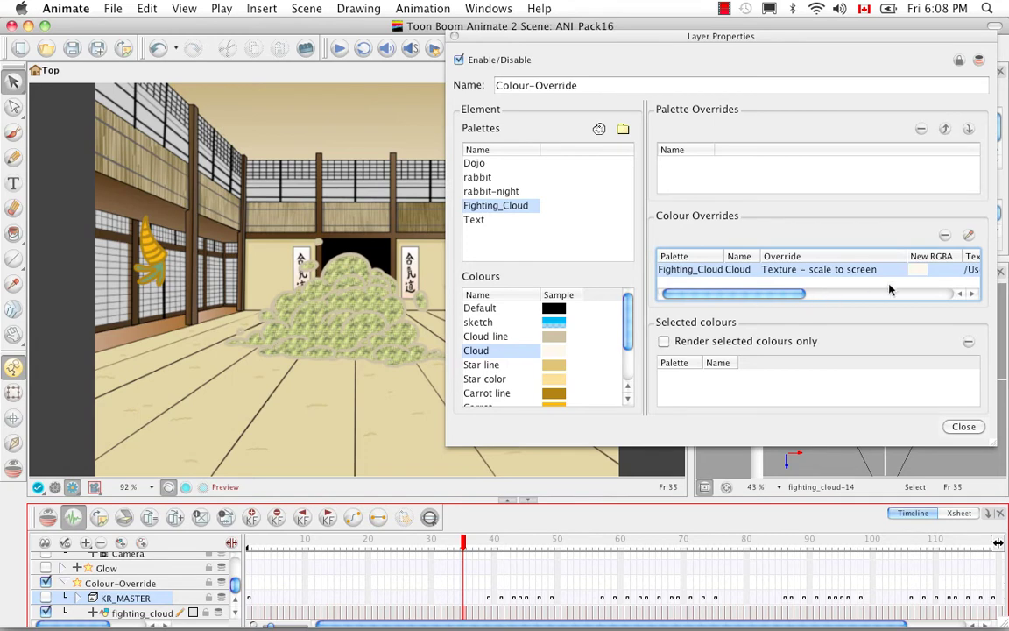
# Remove the Cloud colour from the effect's colour overrides.
pyautogui.click(803, 269)
pyautogui.click(803, 261)
pyautogui.click(944, 237)
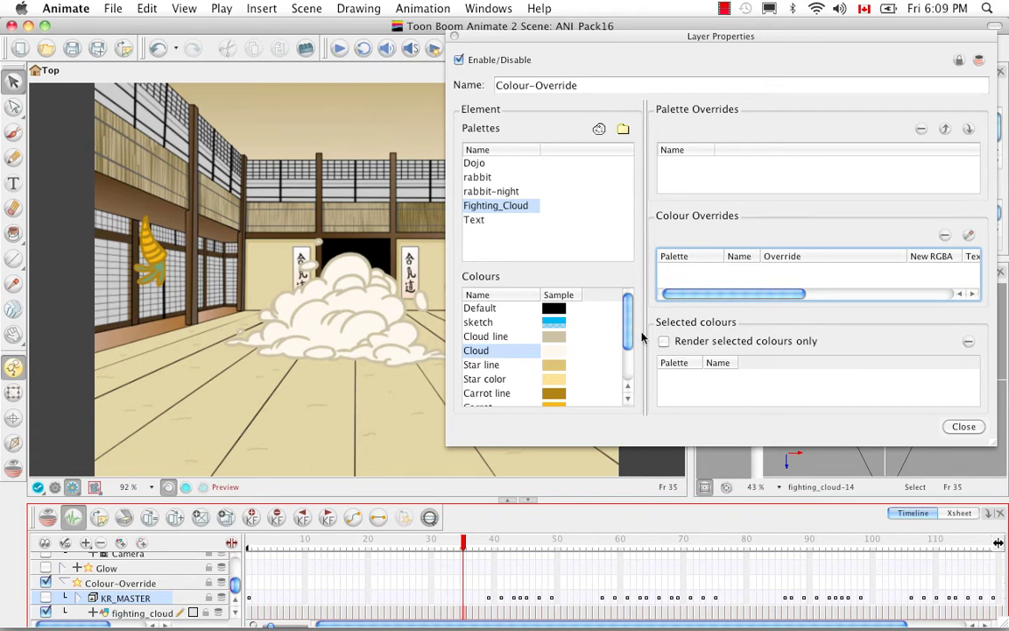
# Add the Fighting_Cloud palette's Carrot, Carrot leaf and skin colours to the effect's selected colours.
pyautogui.moveTo(627, 317); pyautogui.dragTo(617, 375)
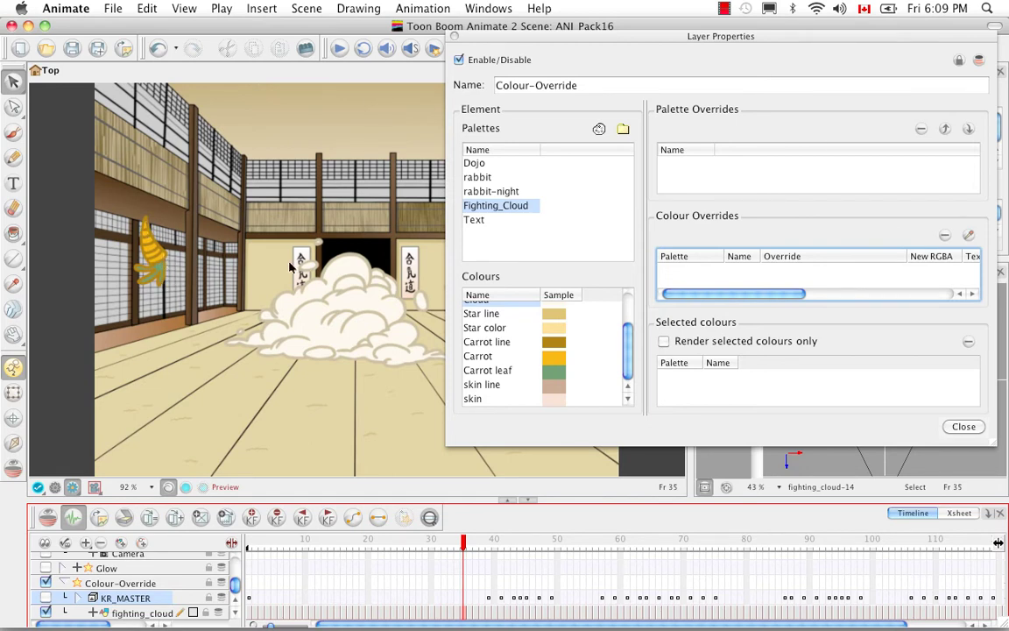
pyautogui.click(478, 356)
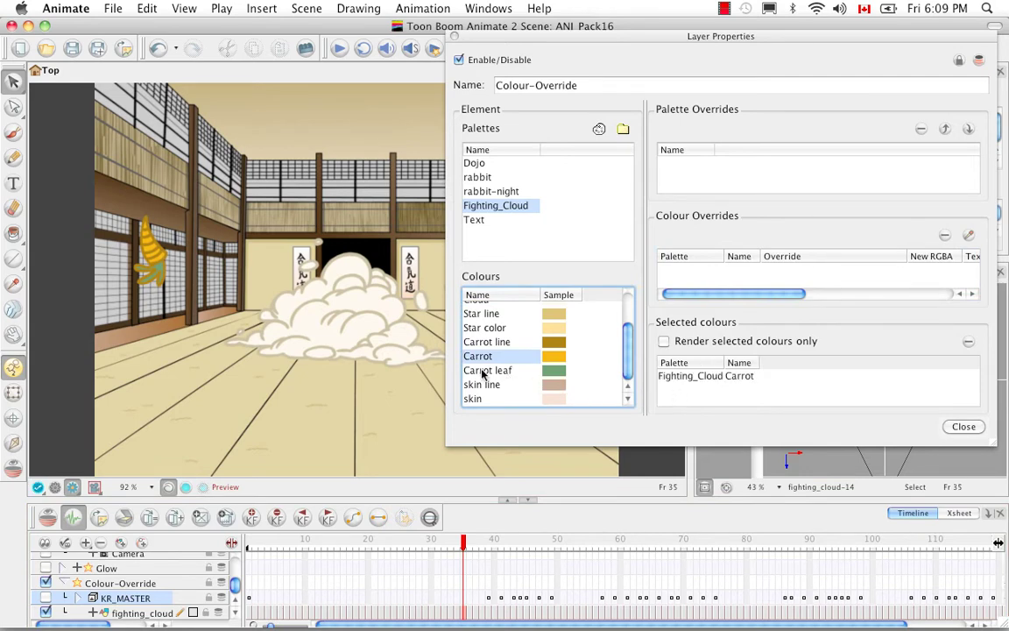
pyautogui.moveTo(519, 369); pyautogui.dragTo(705, 399)
pyautogui.moveTo(476, 399); pyautogui.dragTo(678, 406)
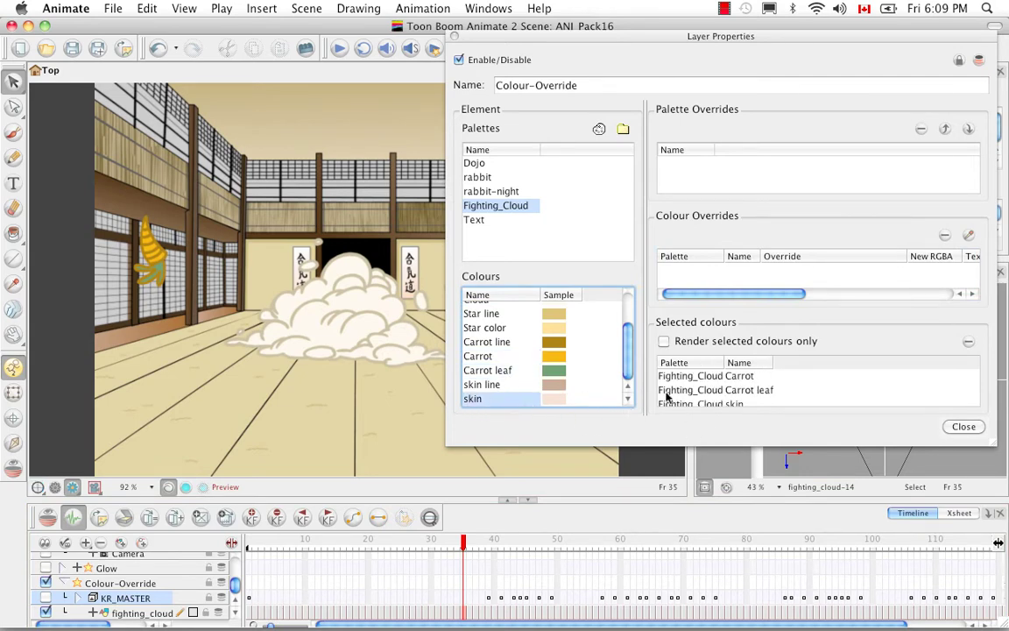
# Select Star color in the Fighting_Cloud palette and enable Render selected colours only.
pyautogui.click(540, 333)
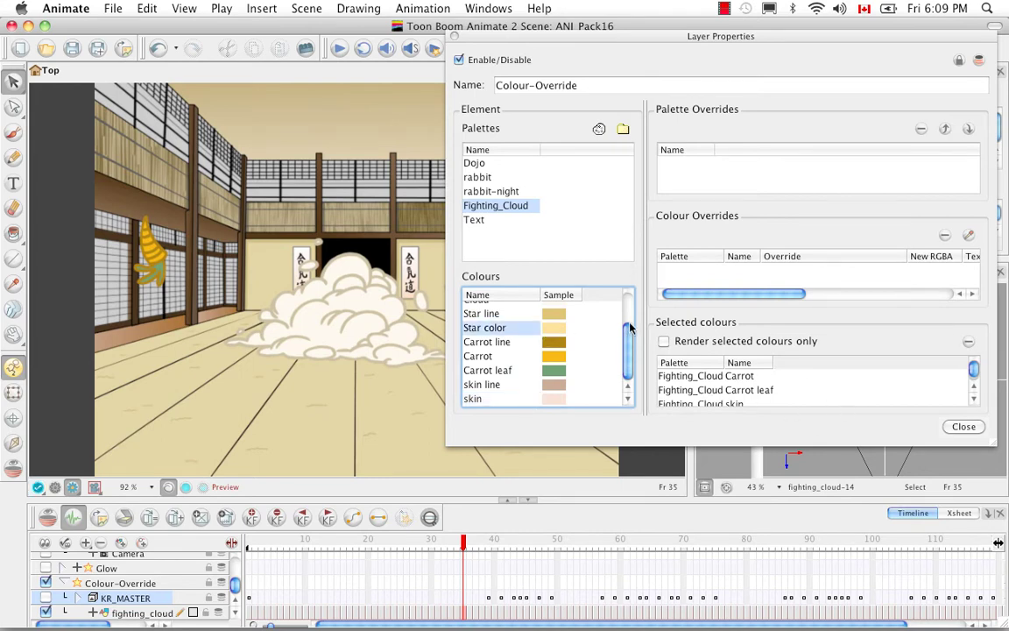
pyautogui.scroll(-1, 971, 370)
pyautogui.scroll(1, 976, 363)
pyautogui.click(664, 341)
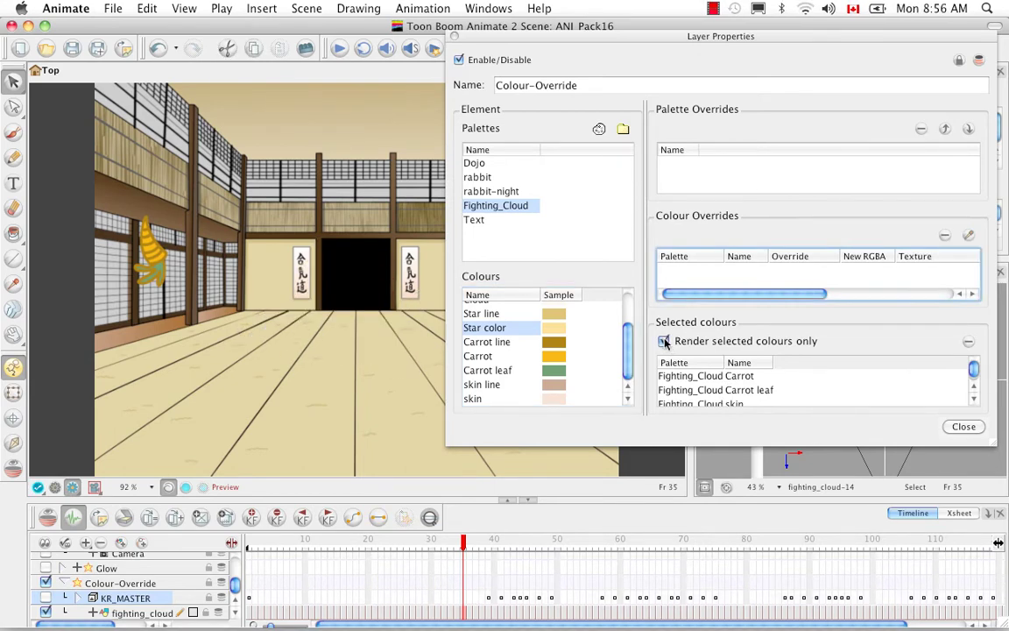
# Attach the stars_carrots_fists drawing layer to the Colour-Override effect in the timeline.
pyautogui.scroll(1, 236, 605)
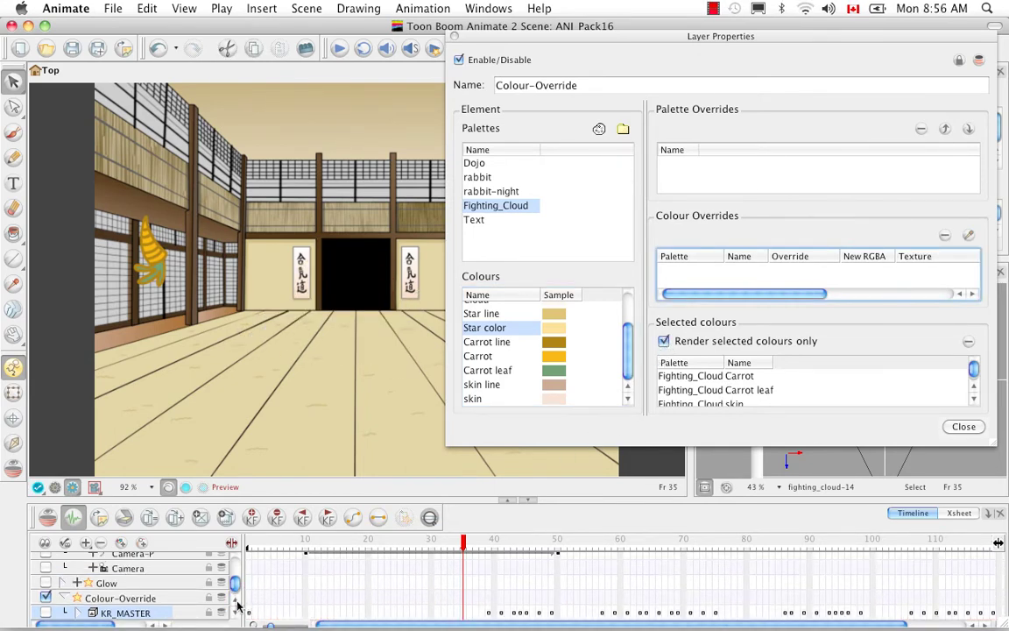
pyautogui.scroll(3, 236, 600)
pyautogui.click(136, 568)
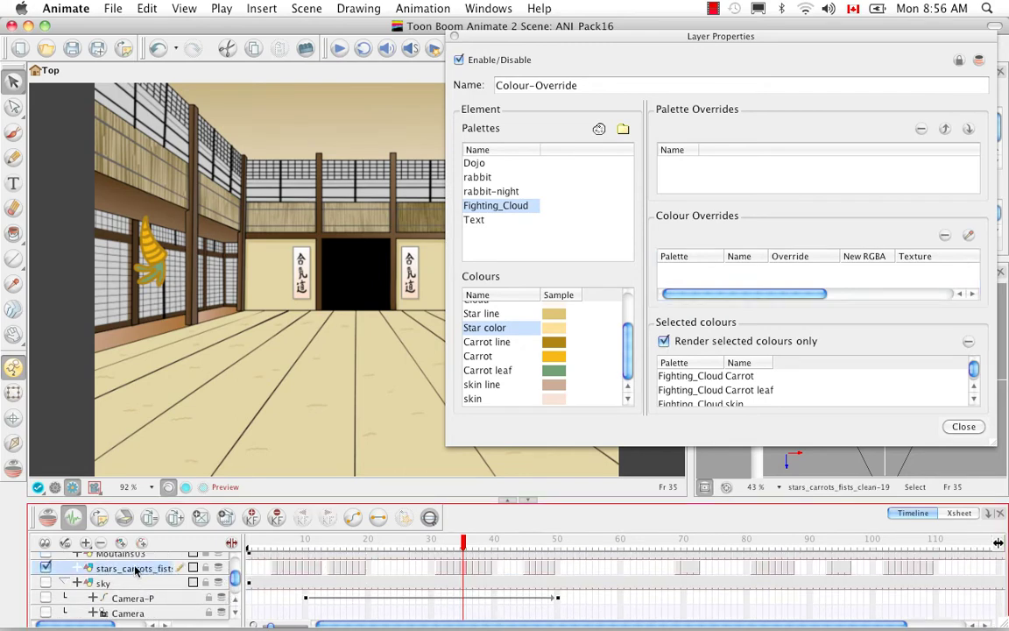
pyautogui.scroll(-4, 136, 587)
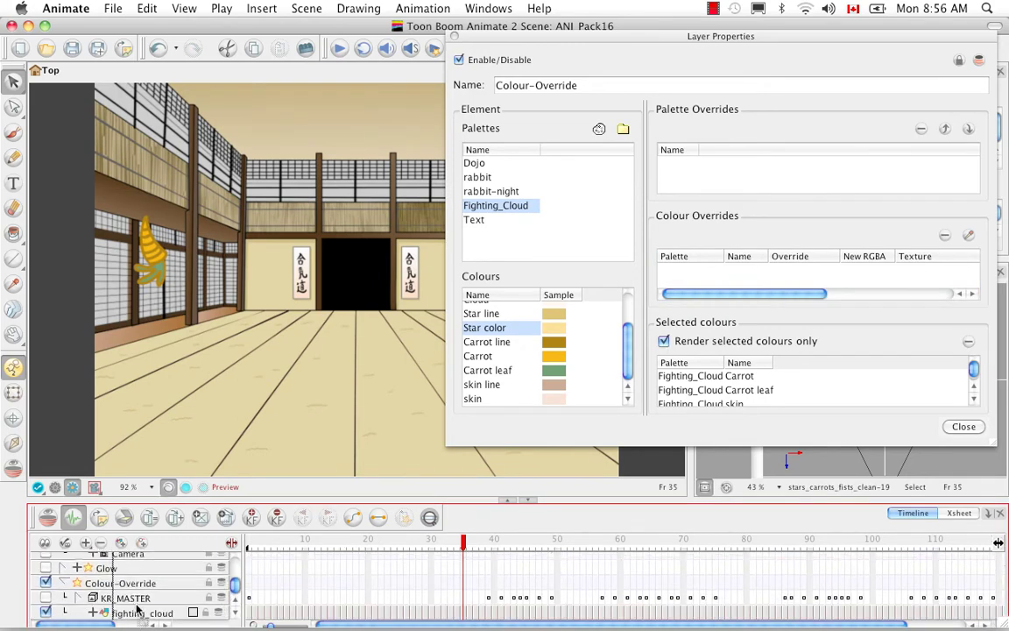
# Move the KR_MASTER and fighting_cloud layers out of the Colour-Override effect, placing them above it.
pyautogui.moveTo(136, 610); pyautogui.dragTo(131, 567)
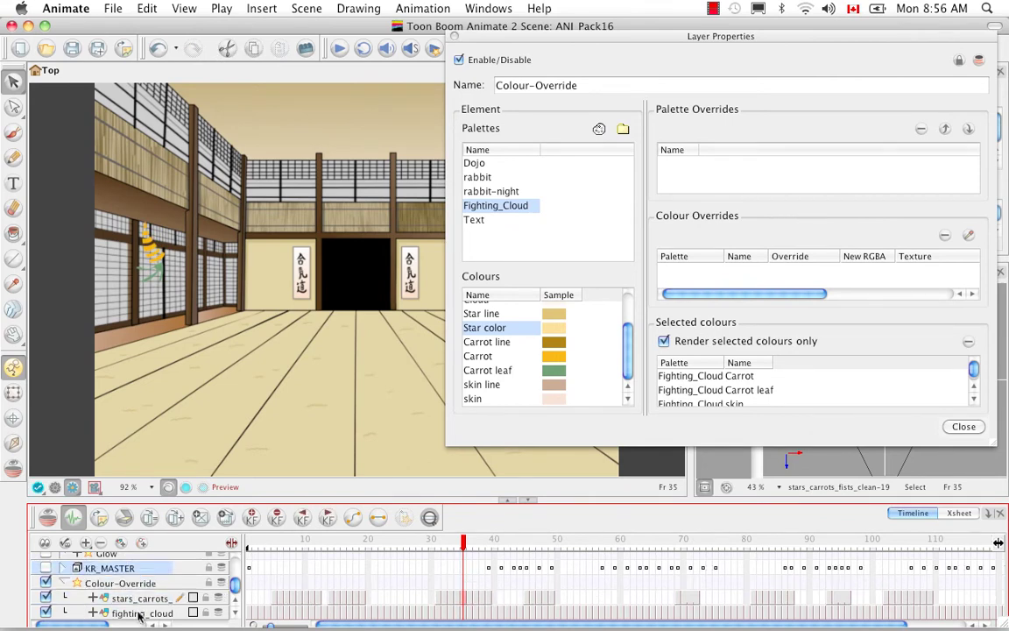
pyautogui.moveTo(137, 616); pyautogui.dragTo(134, 589)
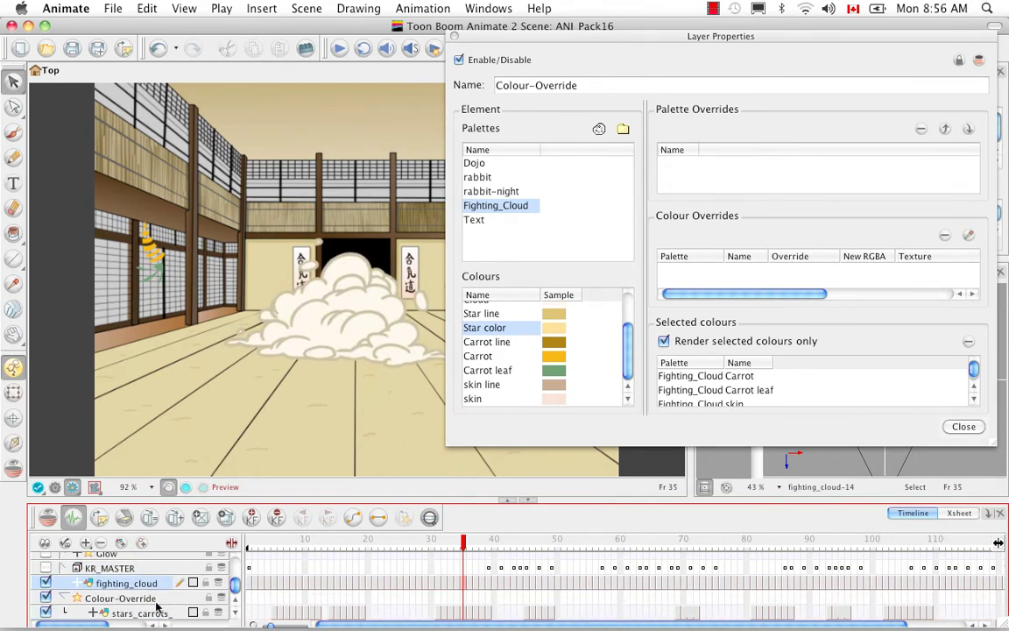
pyautogui.scroll(1, 70, 598)
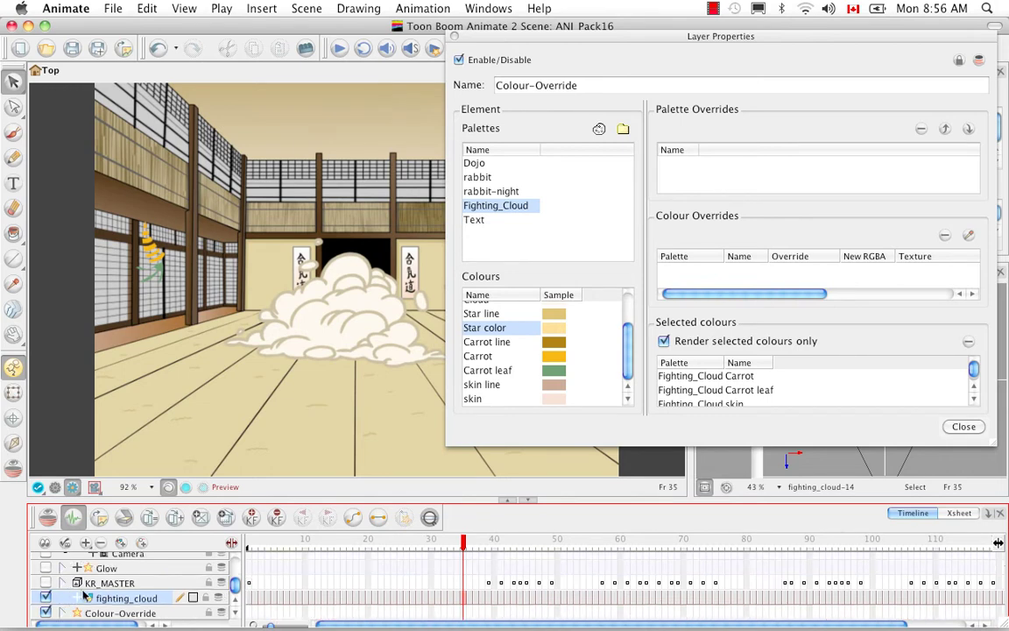
# Add a new Glow effect to the timeline and nest the Colour-Override layer under it.
pyautogui.click(105, 613)
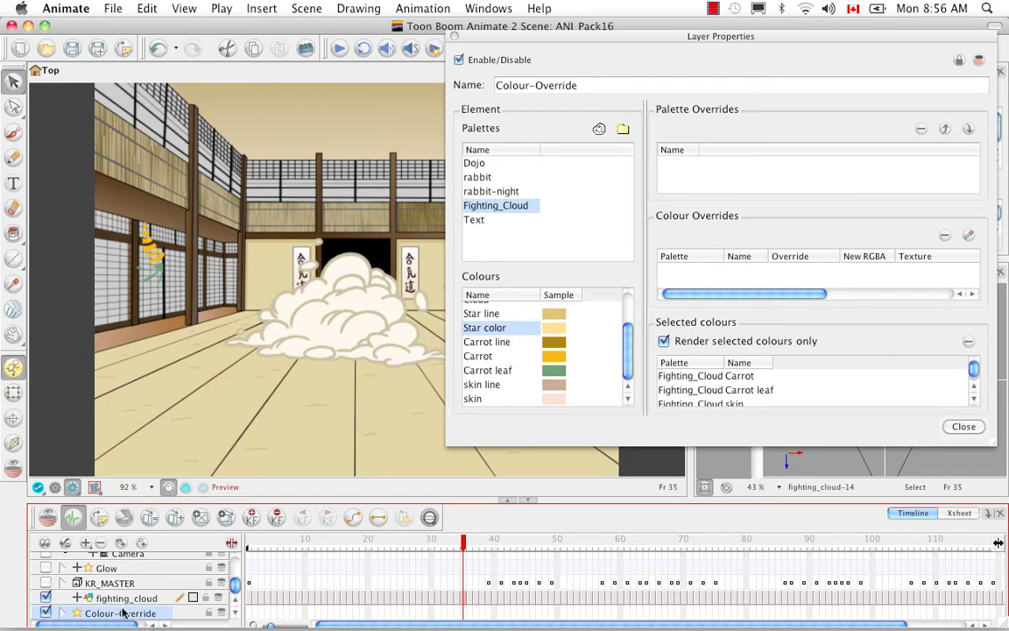
pyautogui.click(87, 543)
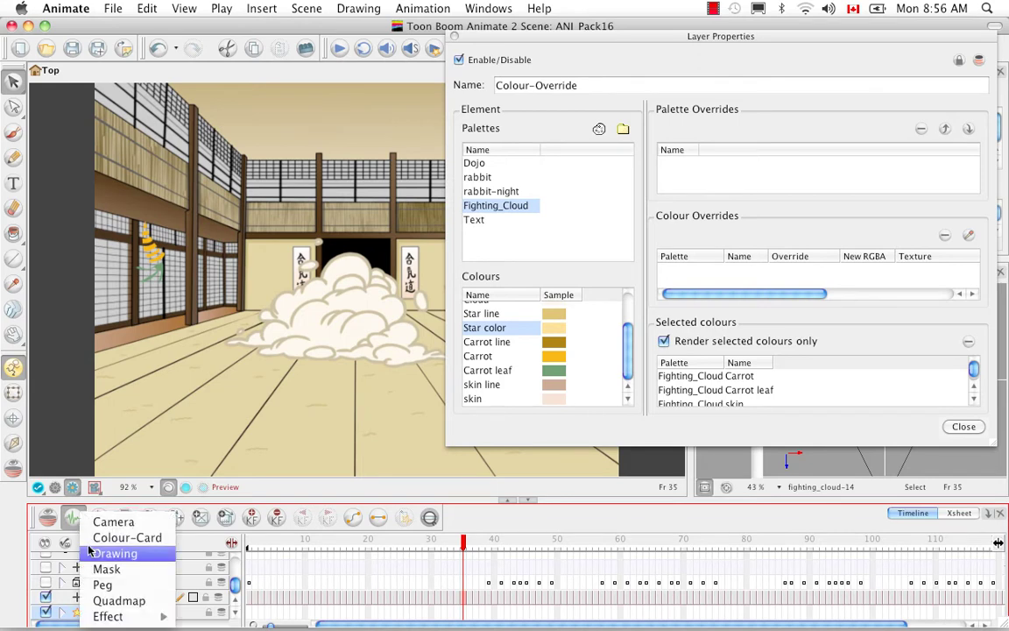
pyautogui.moveTo(123, 616)
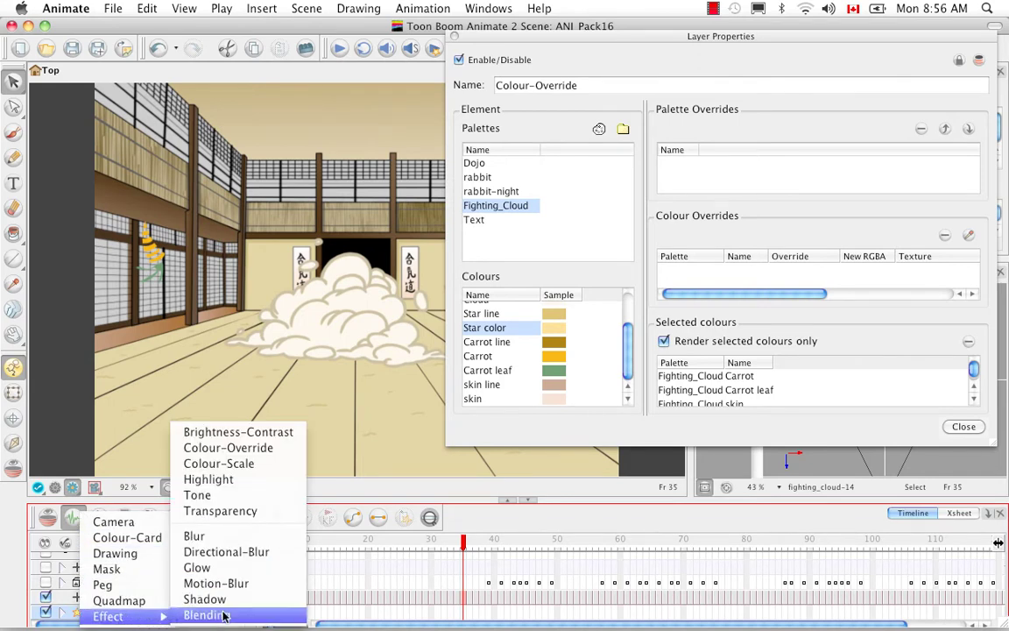
pyautogui.click(197, 567)
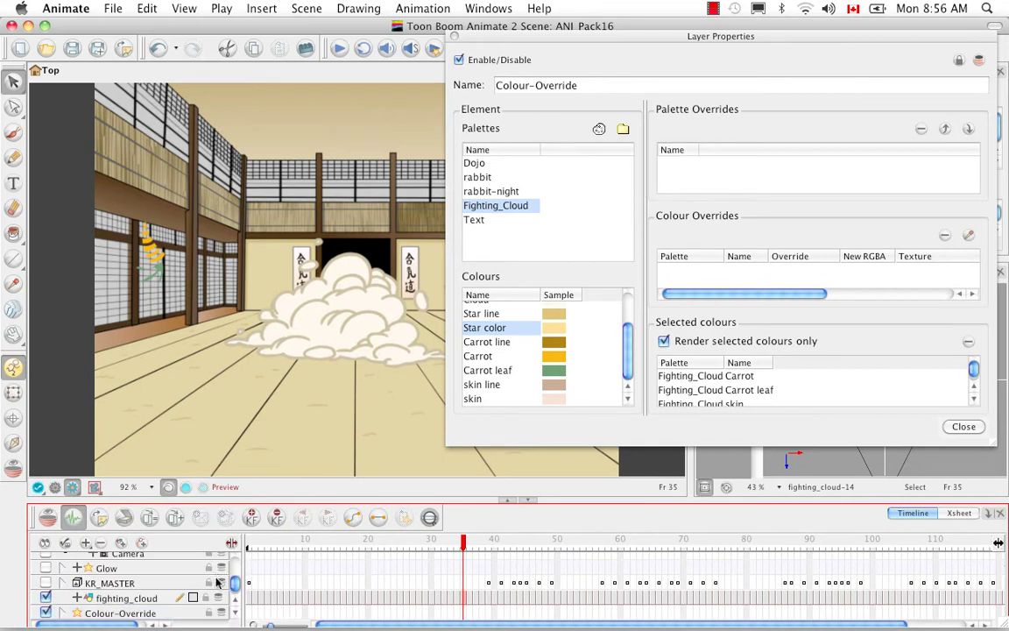
pyautogui.click(234, 611)
pyautogui.click(235, 611)
pyautogui.click(117, 584)
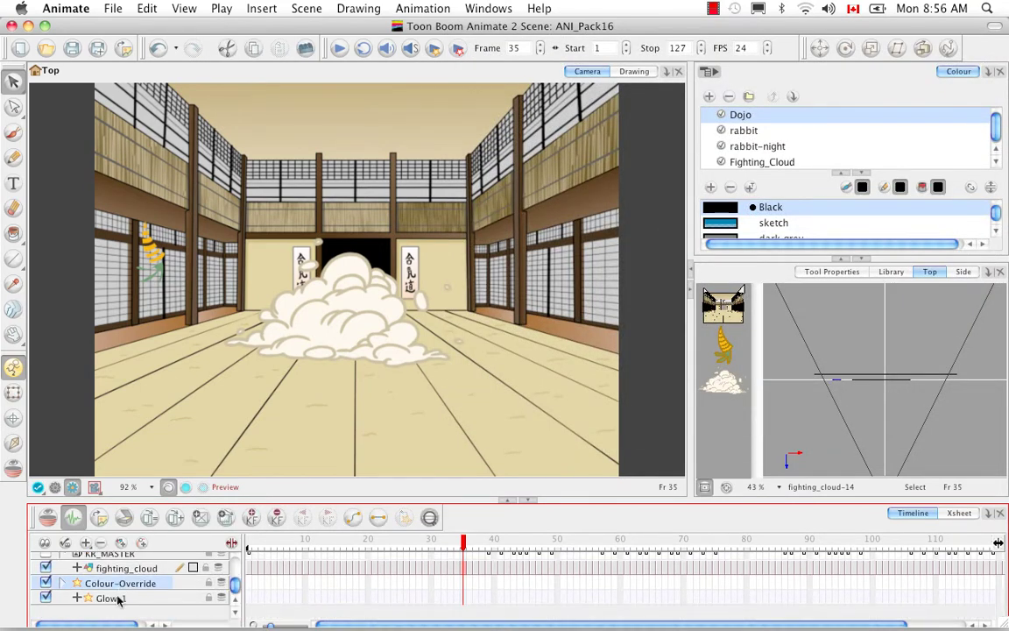
pyautogui.moveTo(117, 584); pyautogui.dragTo(119, 599)
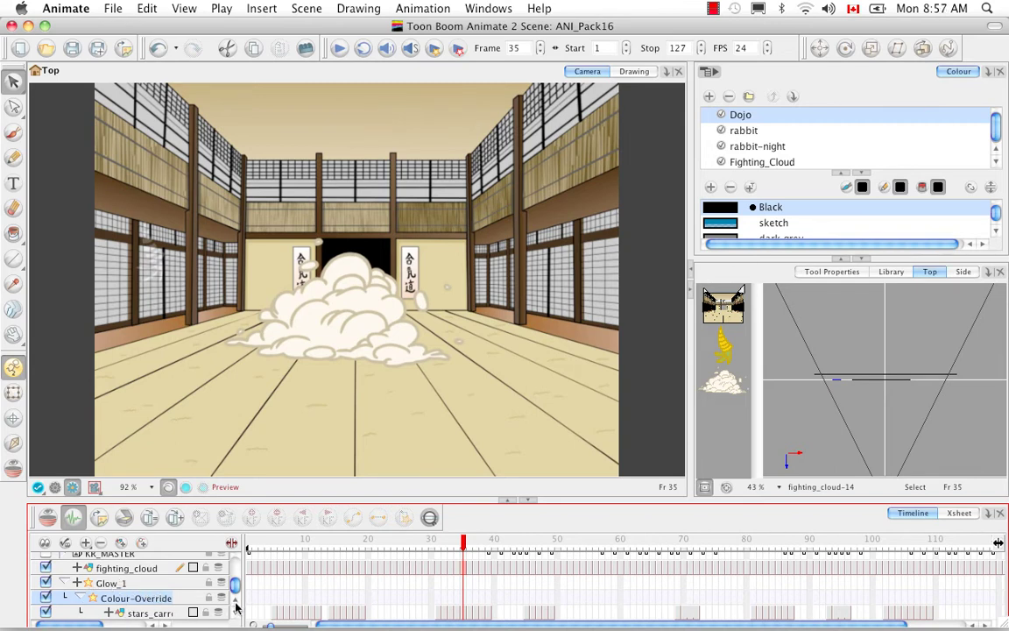
# Expand the original Glow effect in the timeline and examine its layer properties.
pyautogui.scroll(3, 234, 605)
pyautogui.click(65, 584)
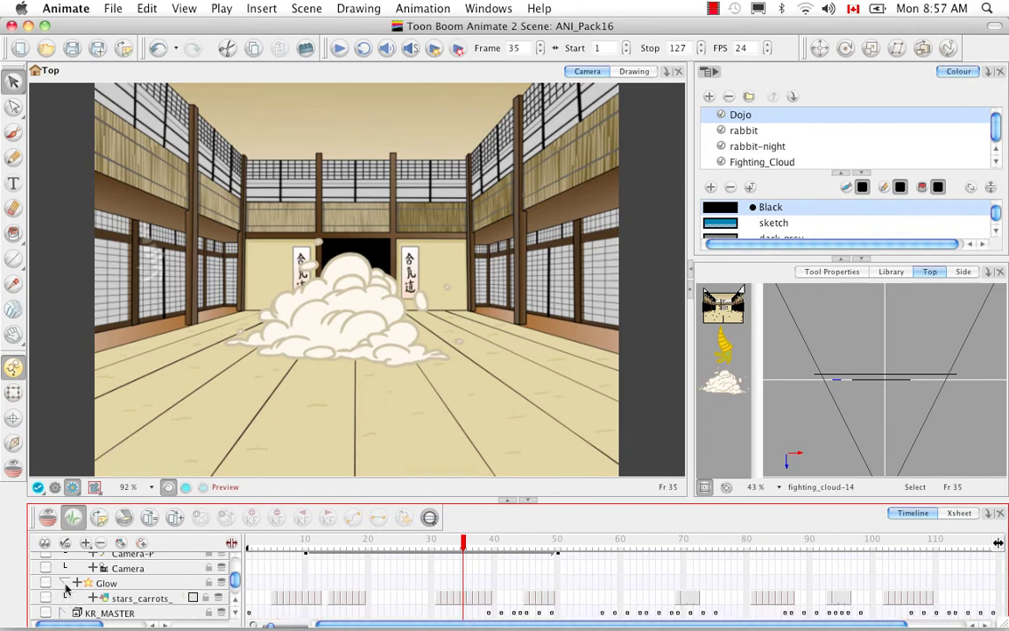
pyautogui.doubleClick(131, 583)
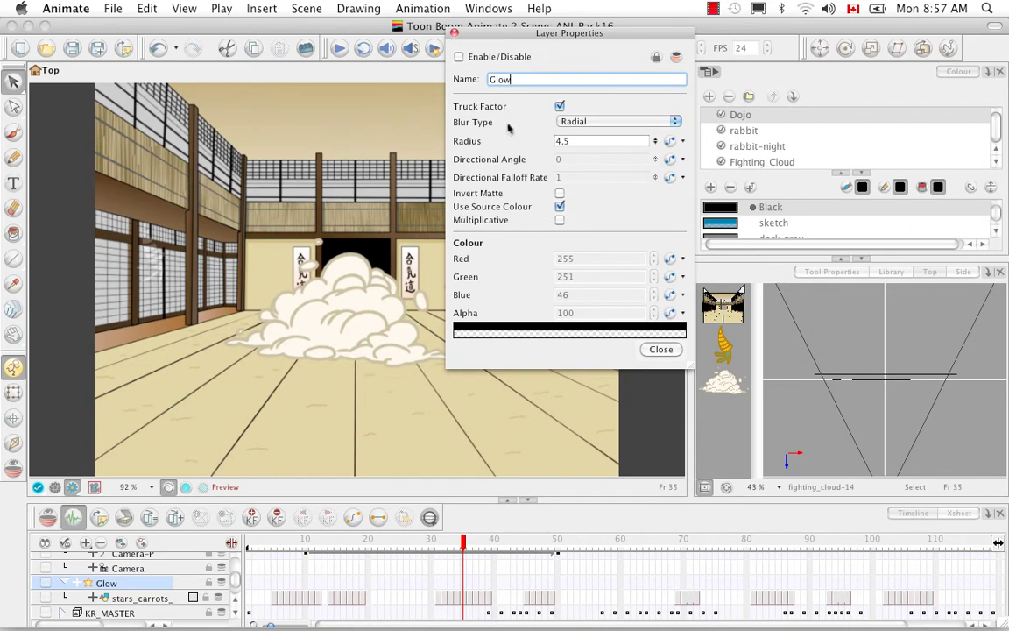
pyautogui.click(453, 35)
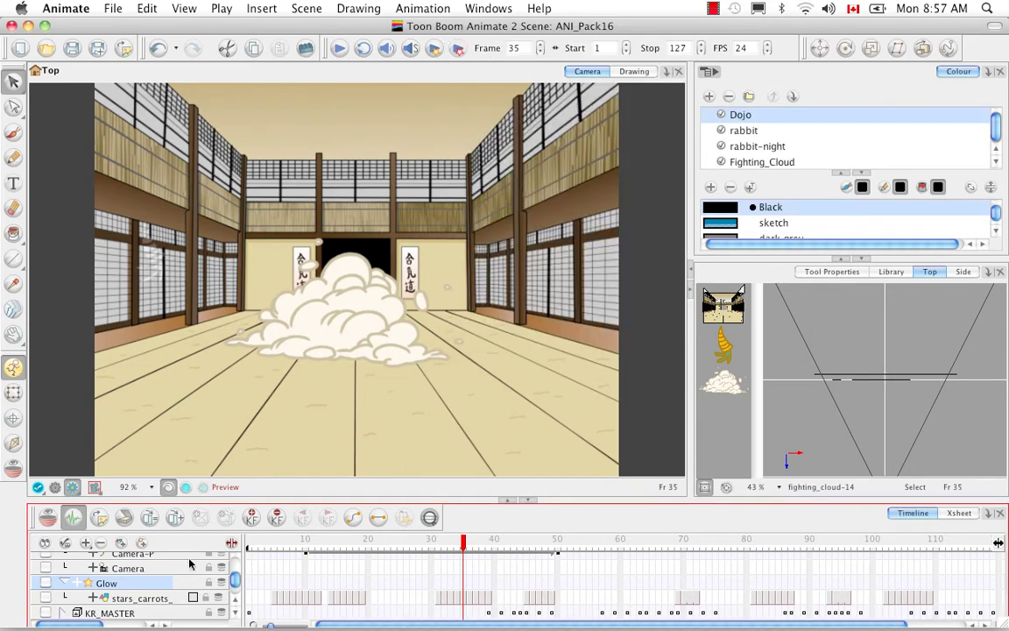
# Set the Glow_1 effect's radius to 4.5 and enable Use Source Colour.
pyautogui.scroll(-3, 235, 616)
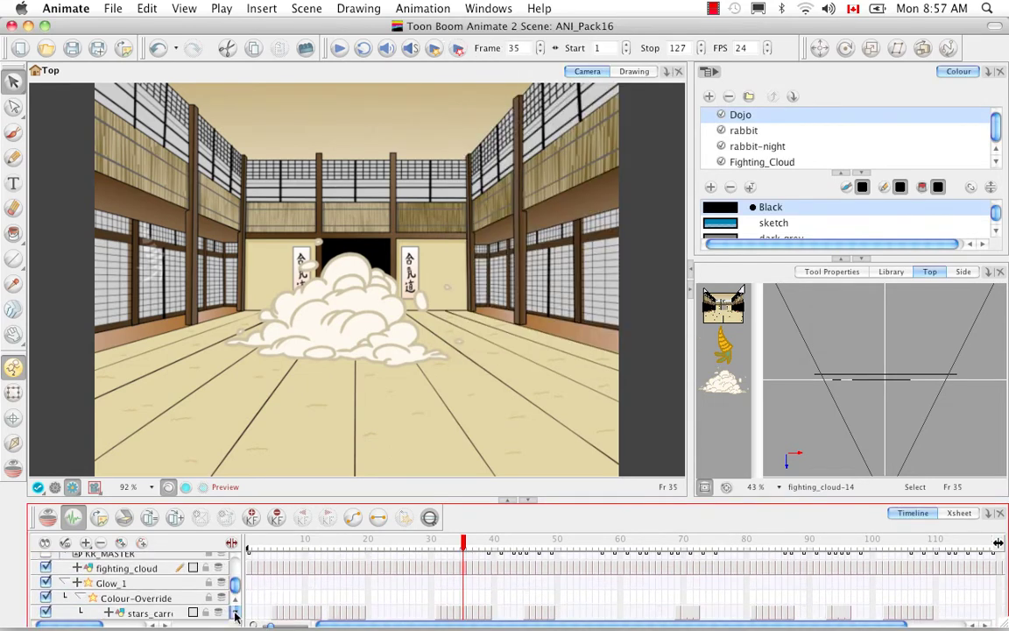
pyautogui.click(140, 585)
pyautogui.doubleClick(145, 586)
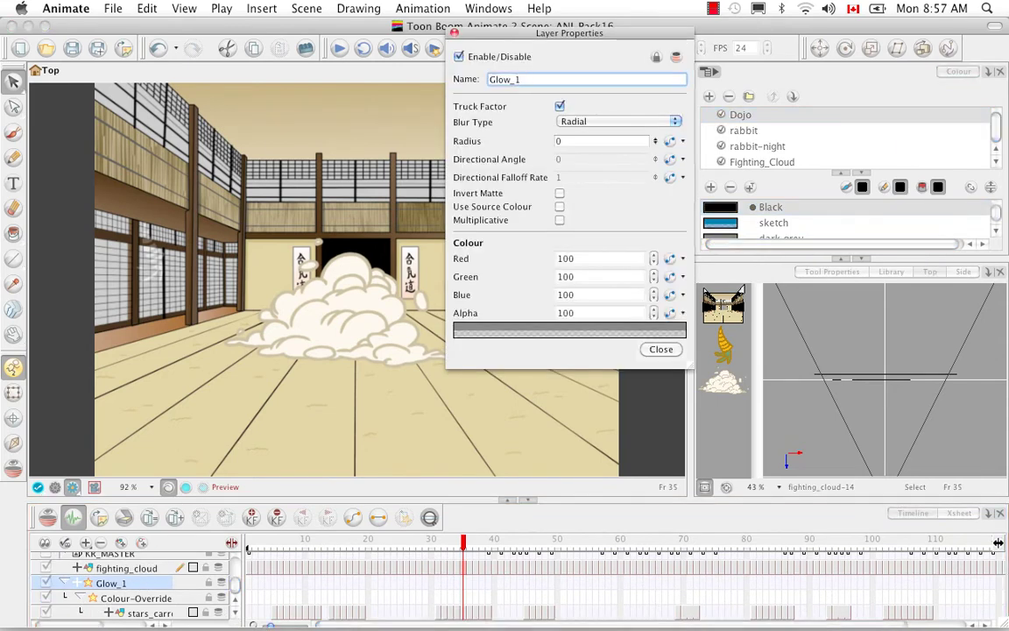
pyautogui.click(557, 142)
pyautogui.write('4')
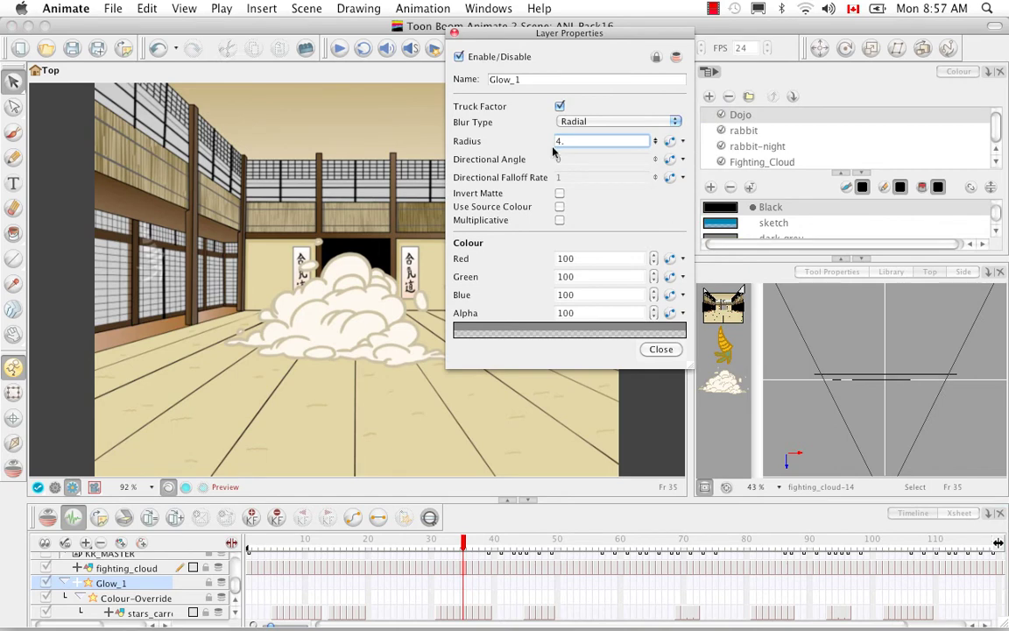
pyautogui.write('.5')
pyautogui.click(560, 207)
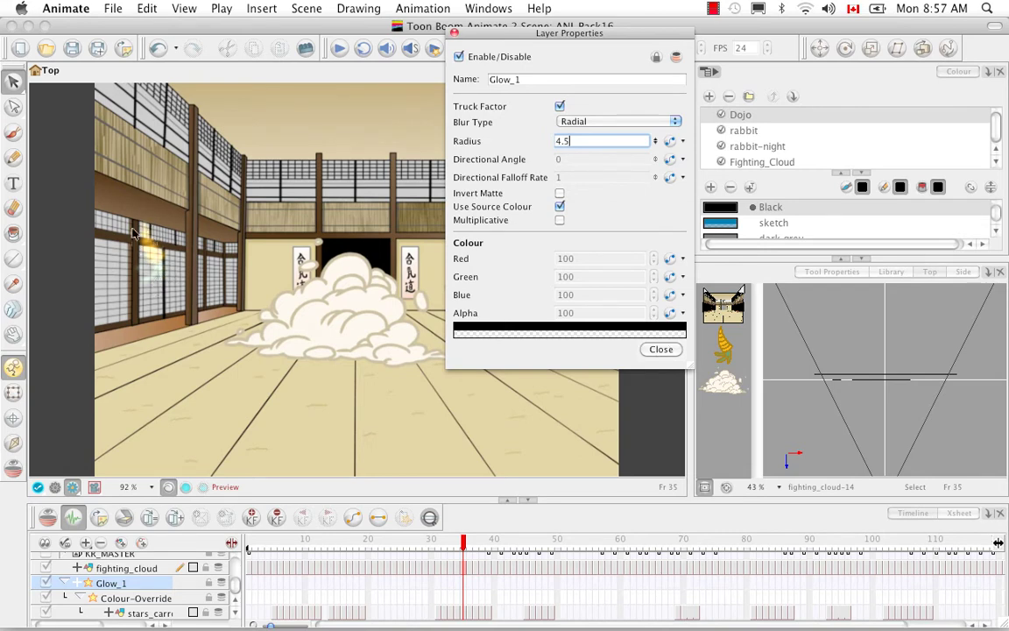
pyautogui.click(661, 349)
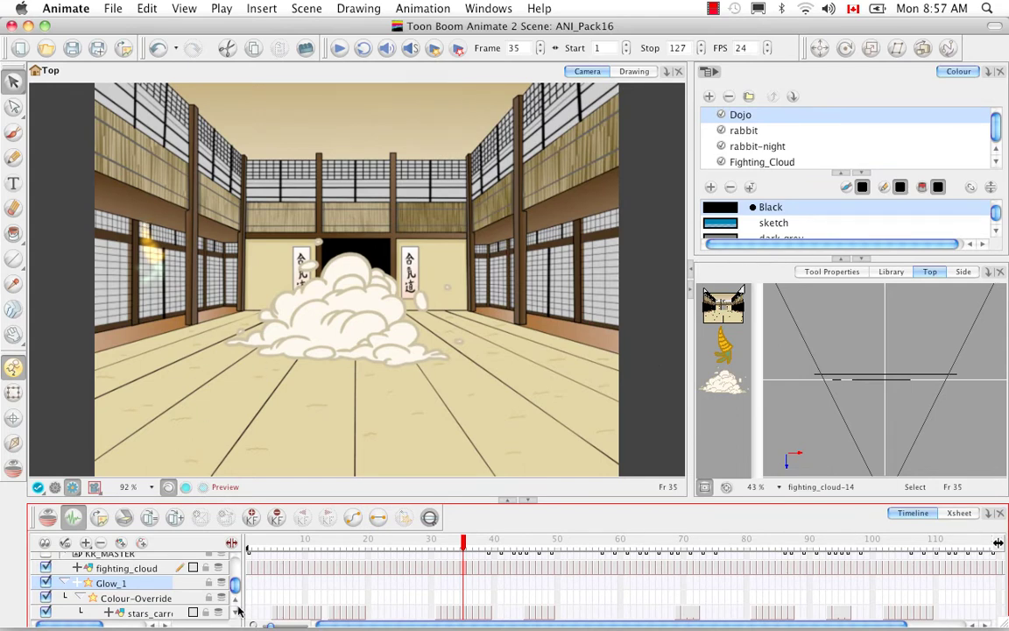
# Duplicate the stars_carrots_fists layer under Colour-Override and move the copy out of the effects, above Glow_1.
pyautogui.click(154, 613)
pyautogui.rightClick(162, 618)
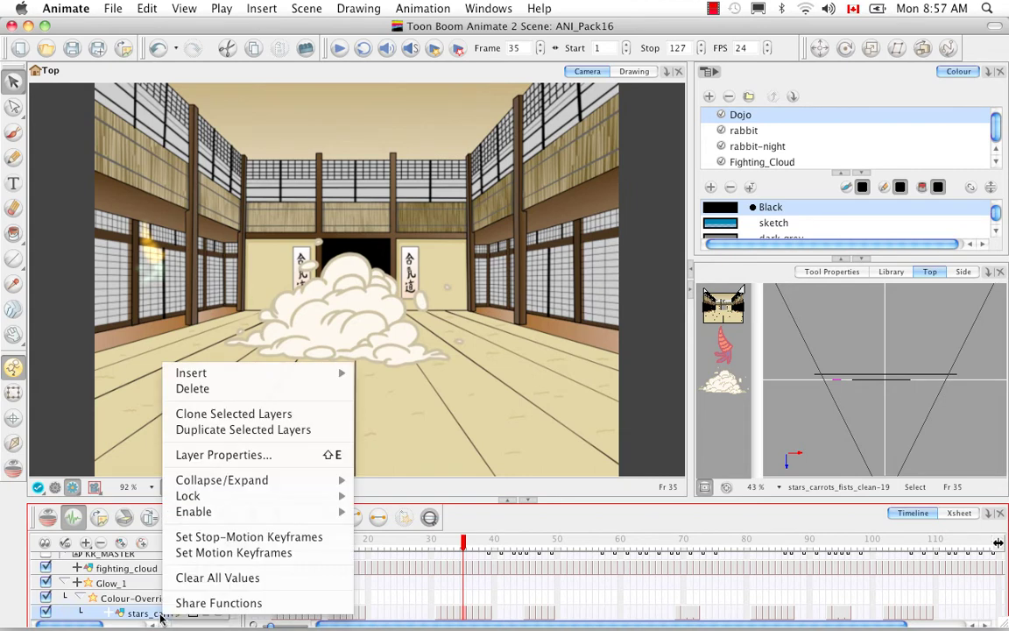
pyautogui.click(214, 429)
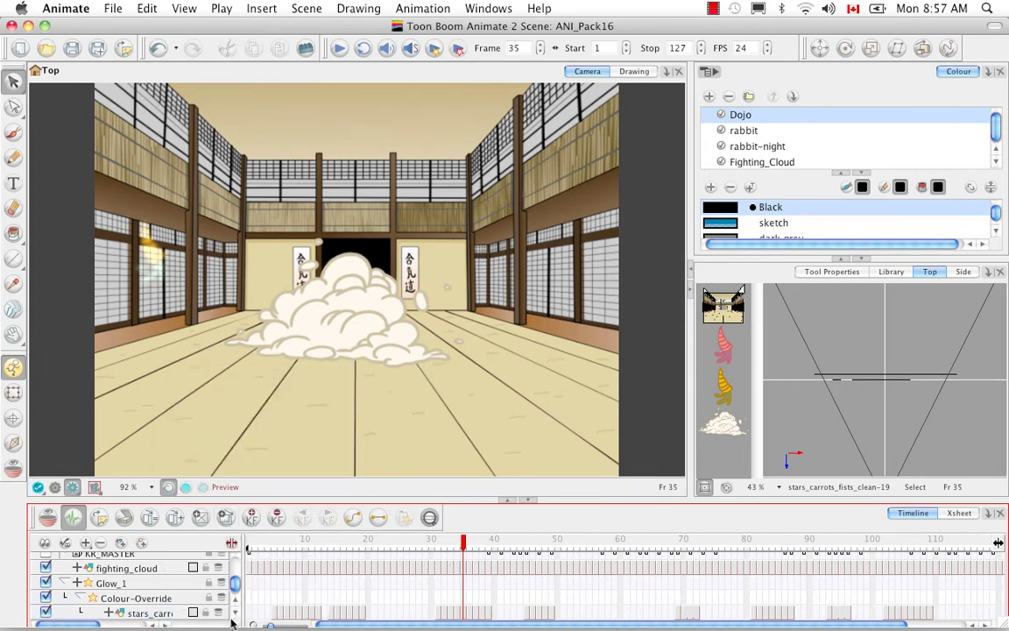
pyautogui.scroll(-1, 211, 561)
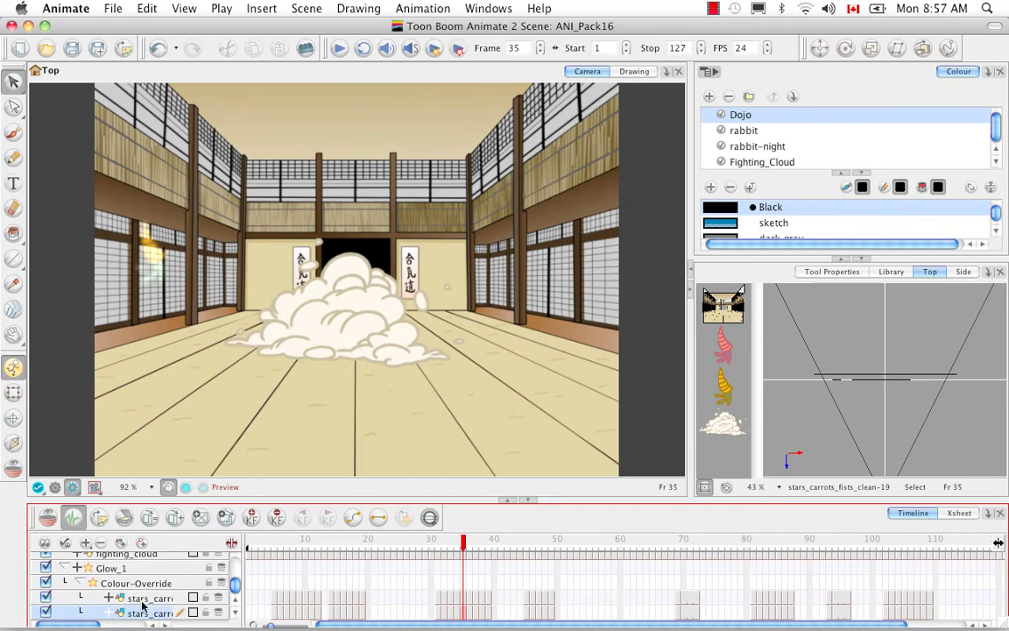
pyautogui.moveTo(163, 613); pyautogui.dragTo(151, 565)
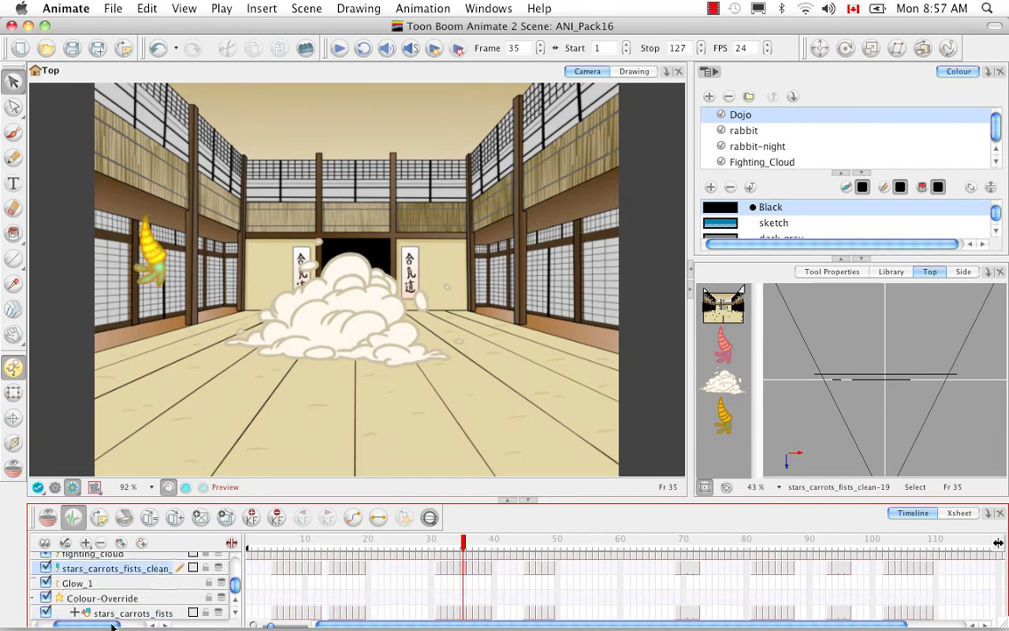
# Hide the Glow_1 effect and the stars_carrots_fists_clean drawing layer in the timeline.
pyautogui.moveTo(112, 624); pyautogui.dragTo(97, 624)
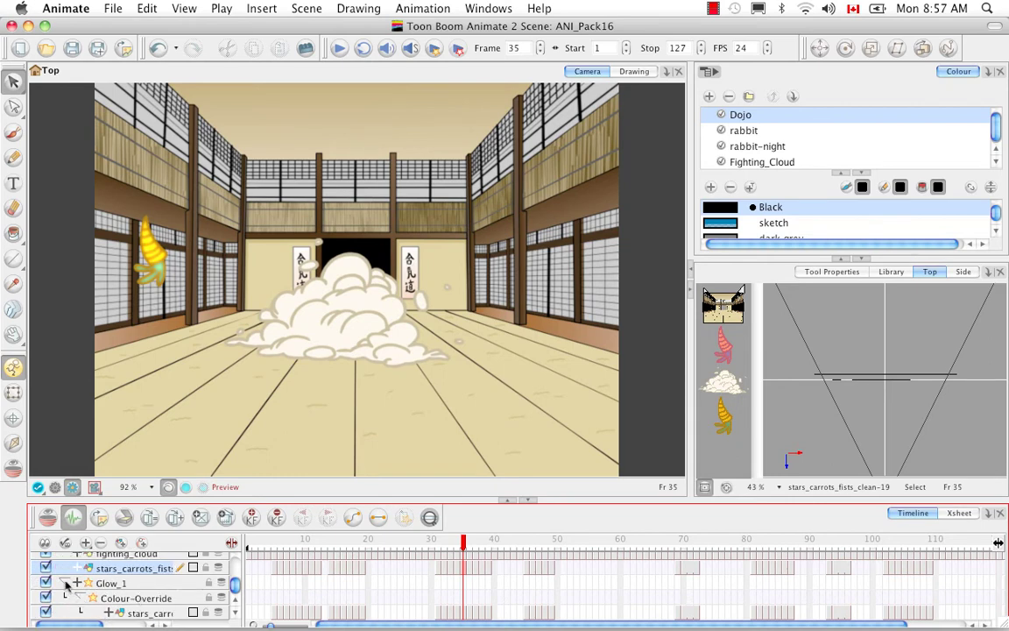
pyautogui.scroll(2, 88, 592)
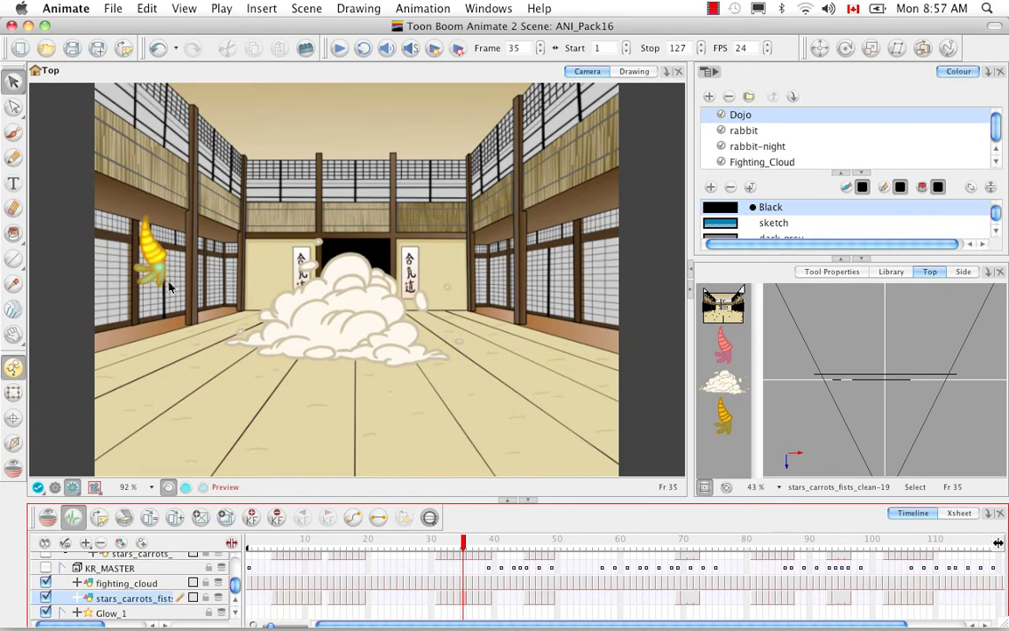
pyautogui.click(45, 612)
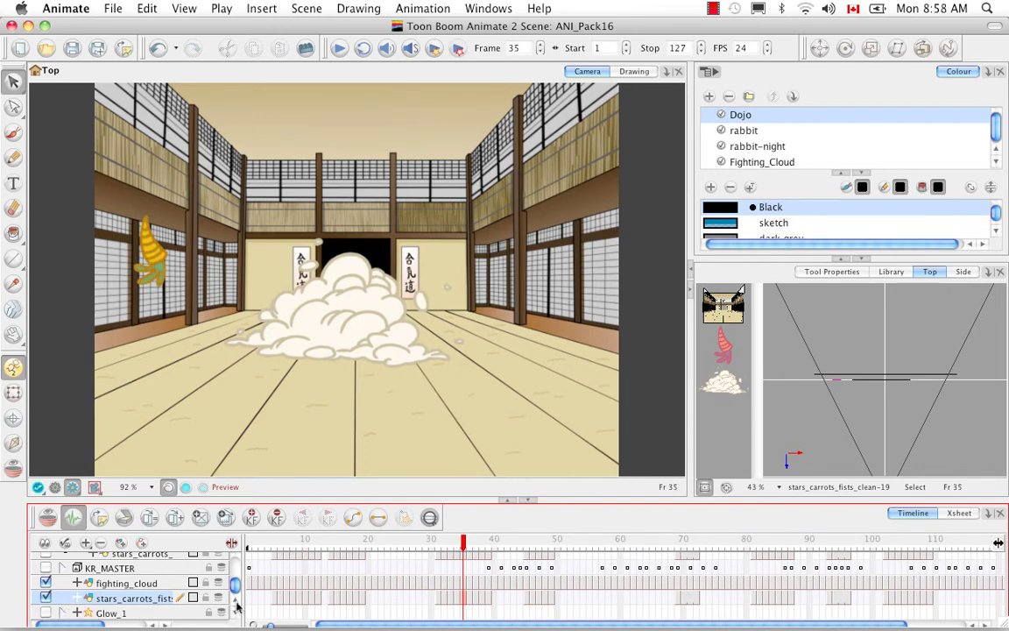
pyautogui.scroll(1, 236, 604)
pyautogui.click(46, 612)
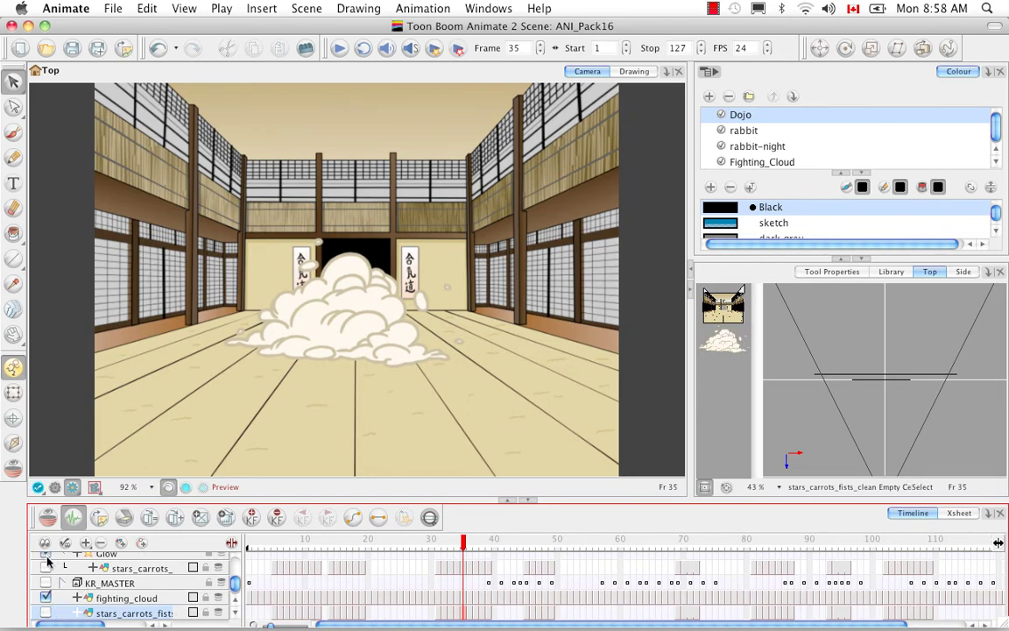
# Enable the stars_carrots drawing nested under the Glow effect and show the stars_carrots_fists_clean layer again.
pyautogui.scroll(2, 233, 597)
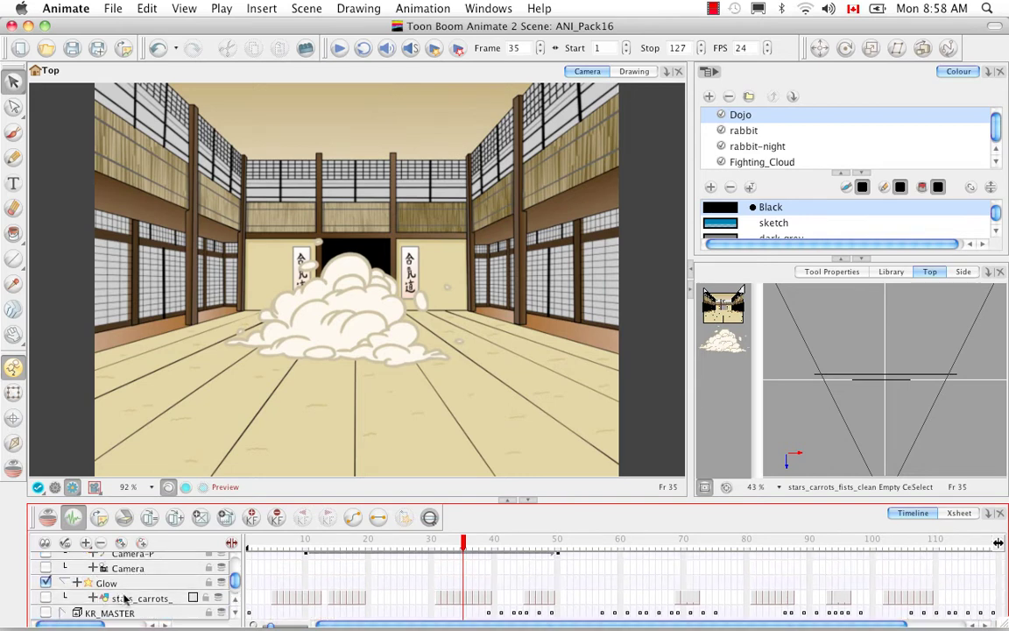
pyautogui.click(125, 599)
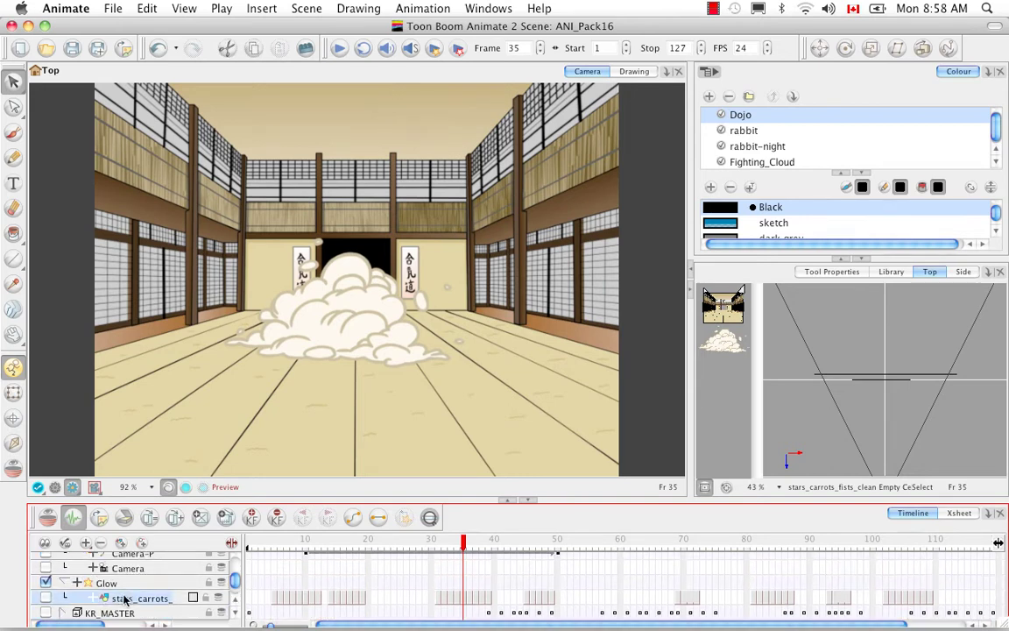
pyautogui.click(46, 598)
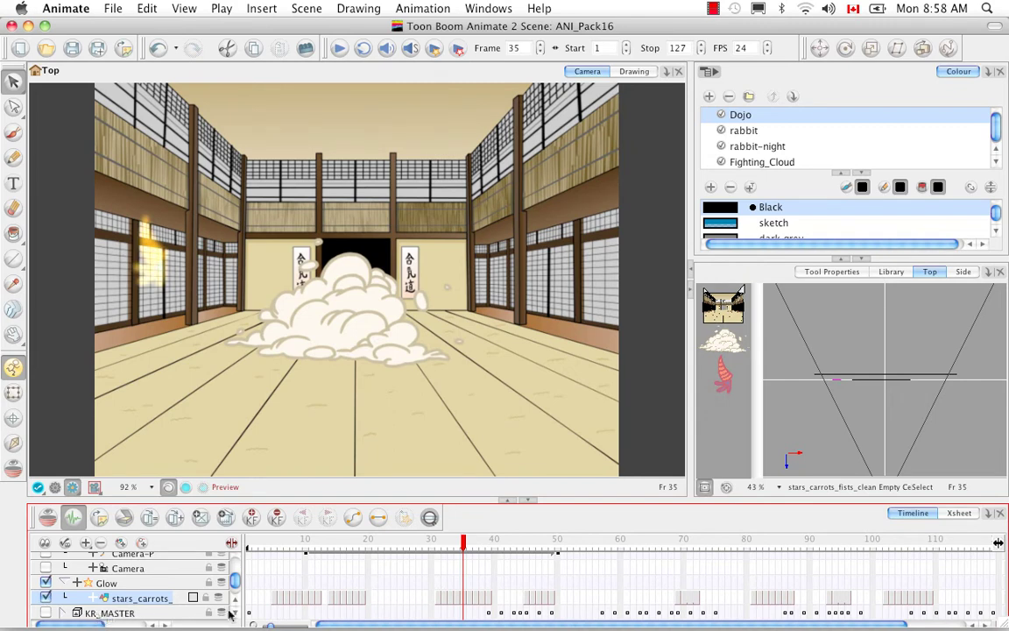
pyautogui.scroll(-2, 106, 605)
pyautogui.click(46, 613)
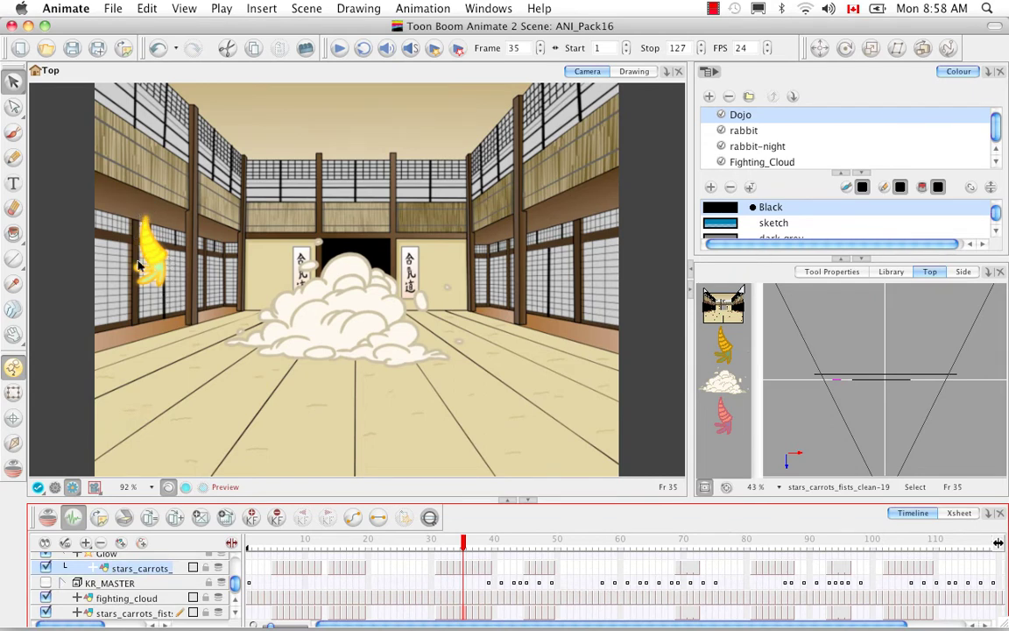
# Compare the two glows by disabling Glow and enabling Glow_1, and switch back to Glow only.
pyautogui.click(236, 613)
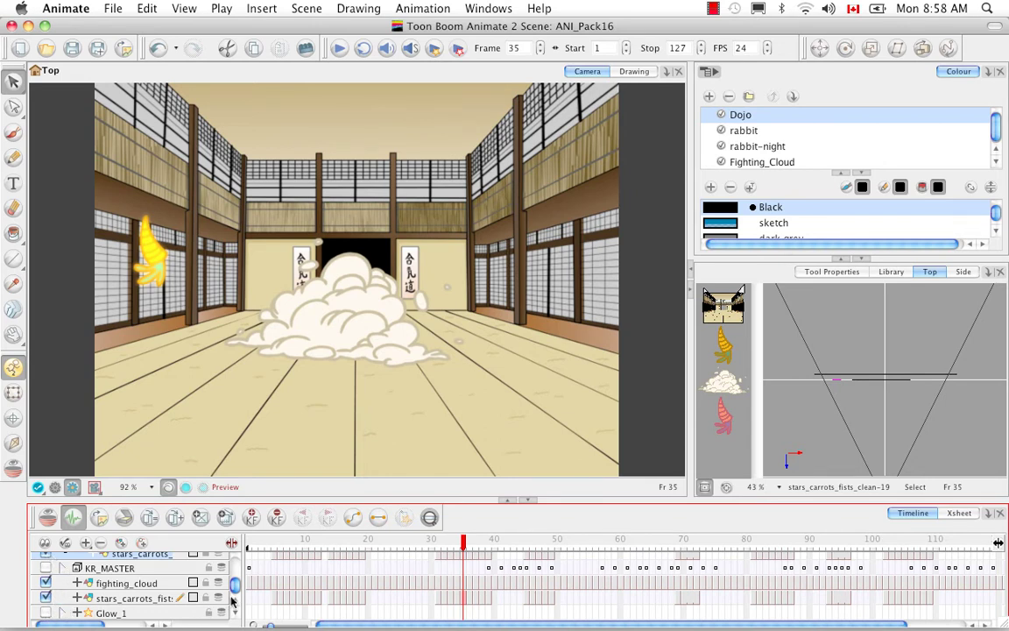
pyautogui.scroll(1, 213, 596)
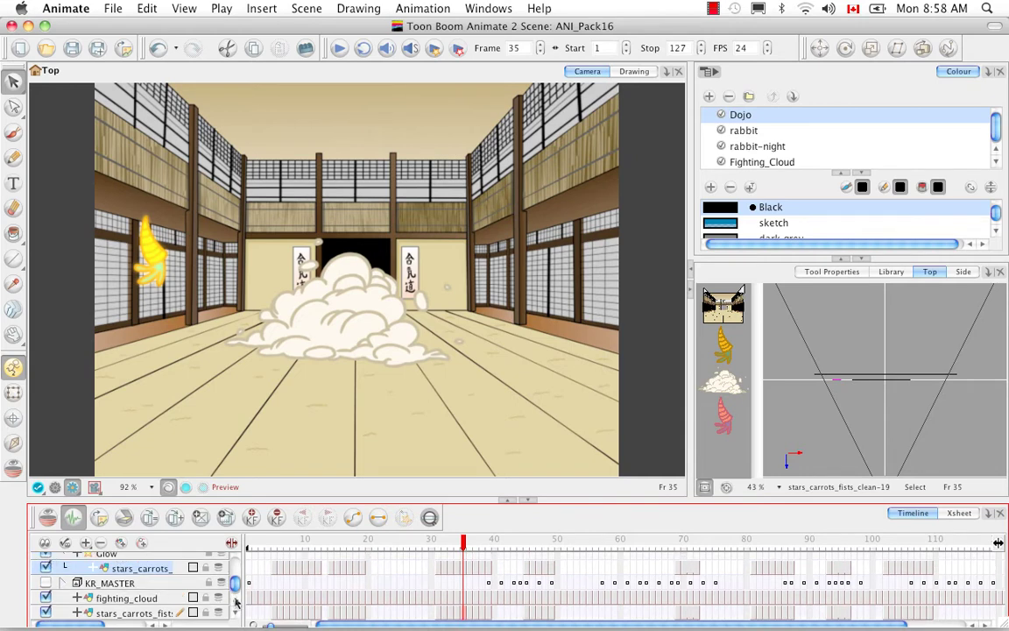
pyautogui.scroll(1, 212, 596)
pyautogui.click(77, 567)
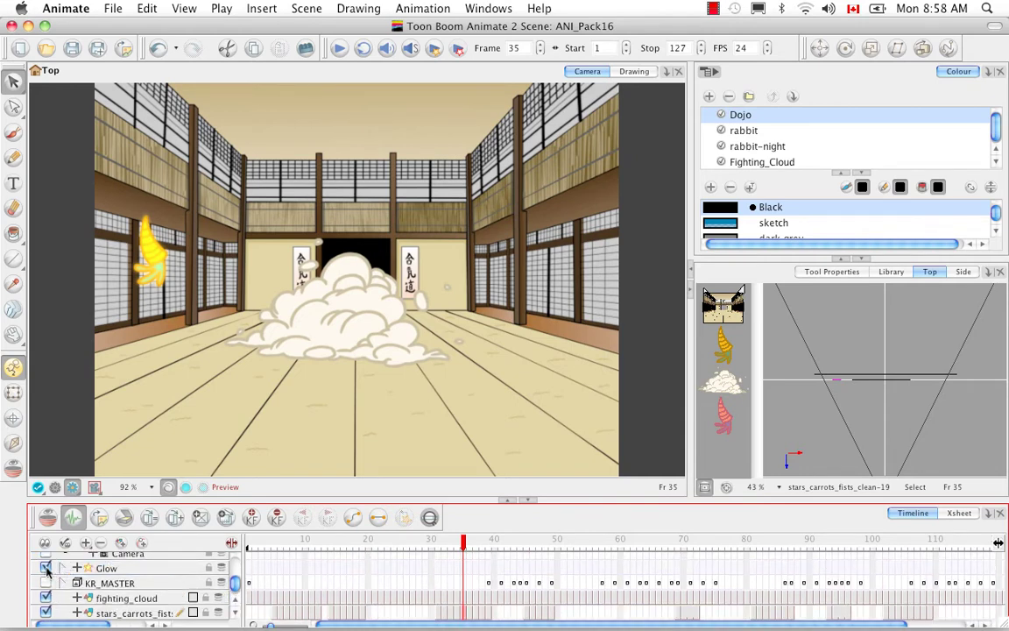
pyautogui.click(47, 568)
pyautogui.click(235, 613)
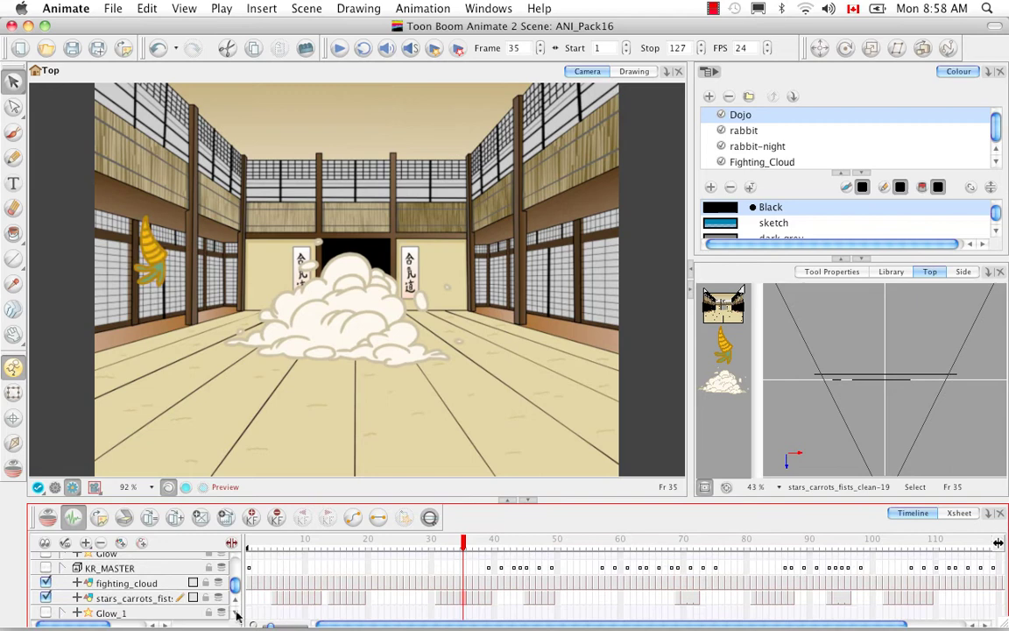
pyautogui.click(47, 612)
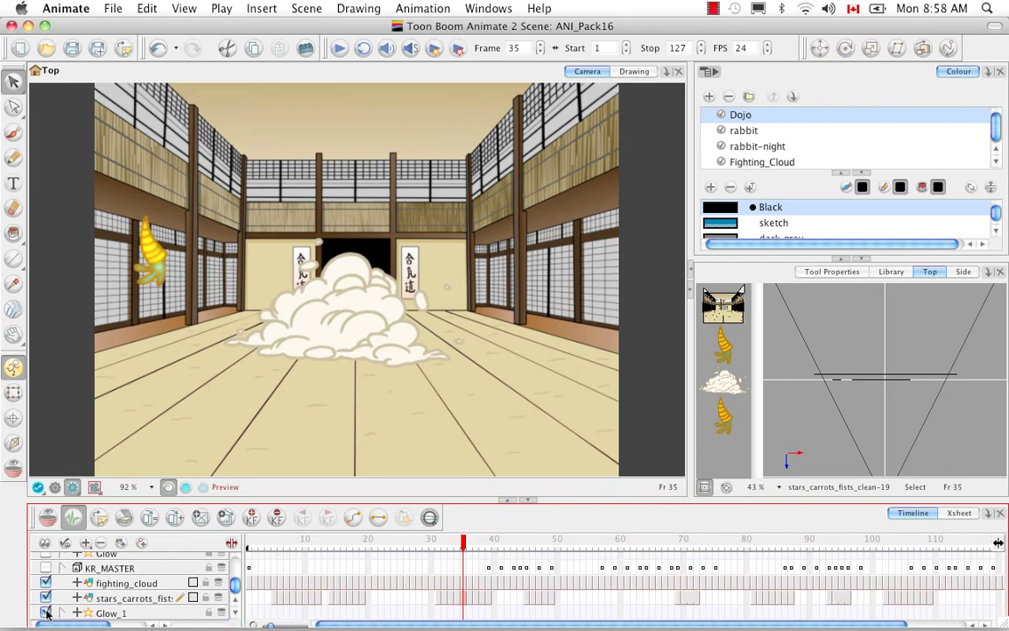
pyautogui.click(48, 612)
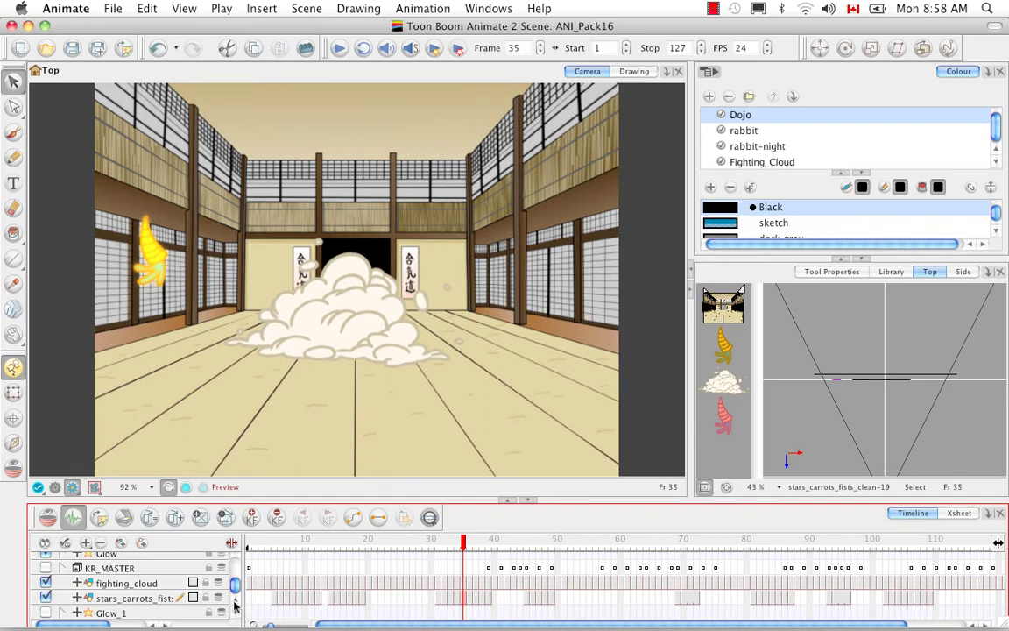
# Add a Brightness-Contrast effect layer to the timeline.
pyautogui.scroll(10, 235, 605)
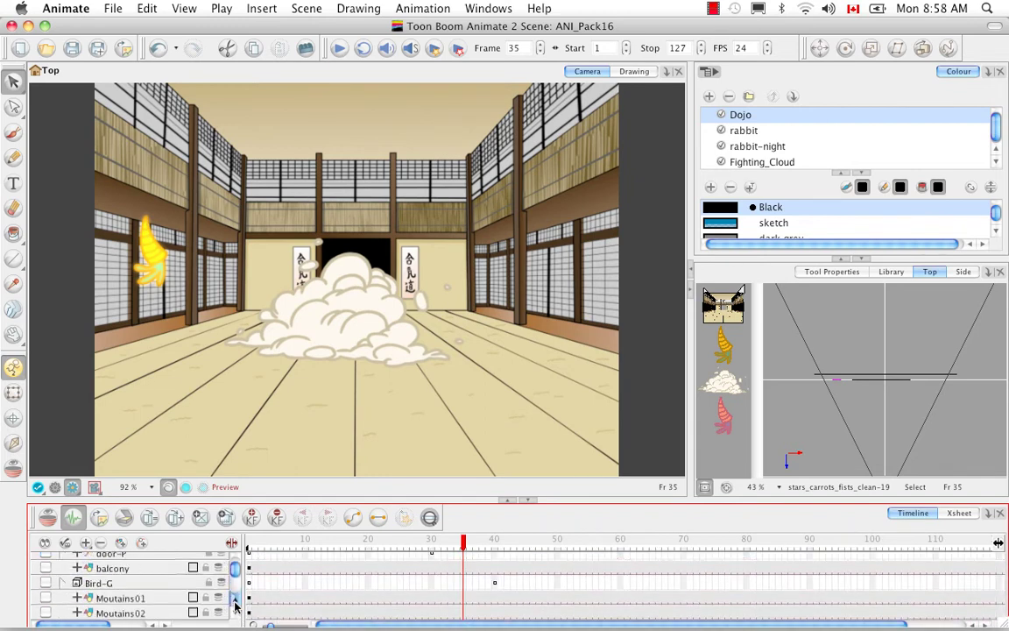
pyautogui.scroll(3, 234, 604)
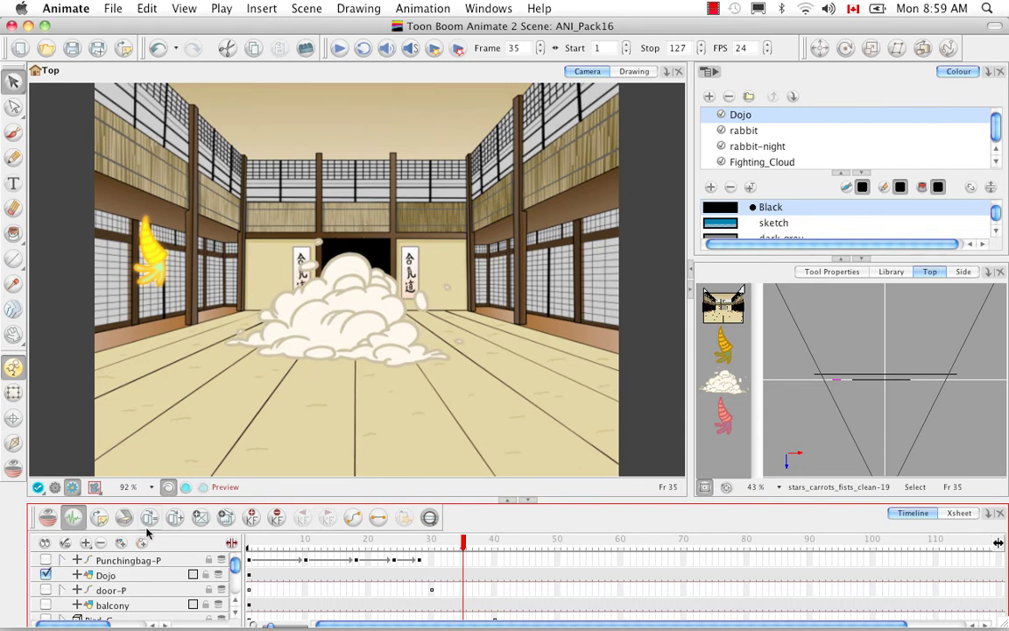
pyautogui.click(86, 543)
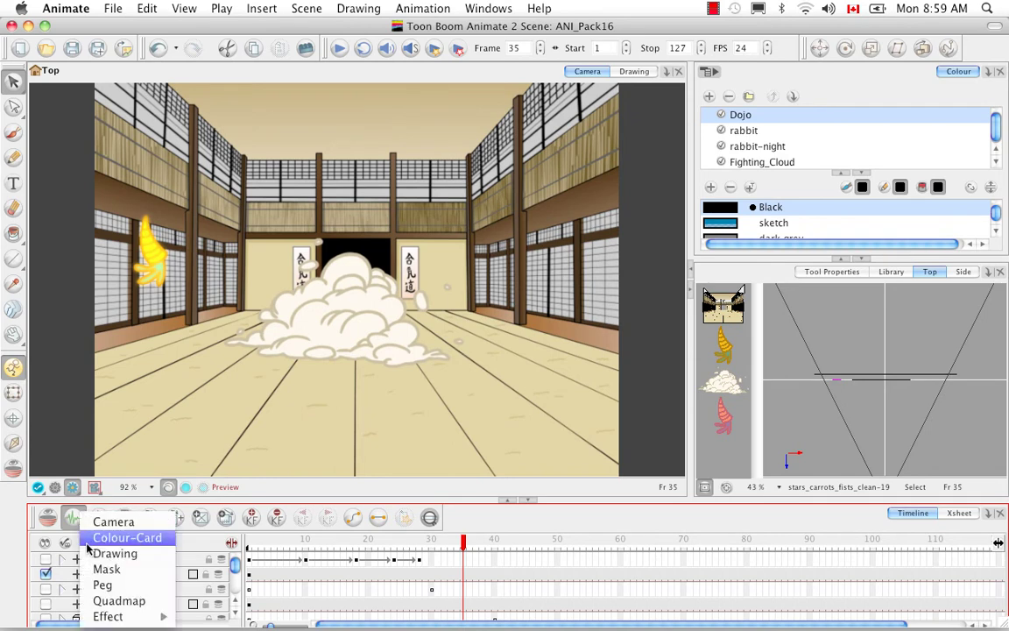
pyautogui.moveTo(105, 615)
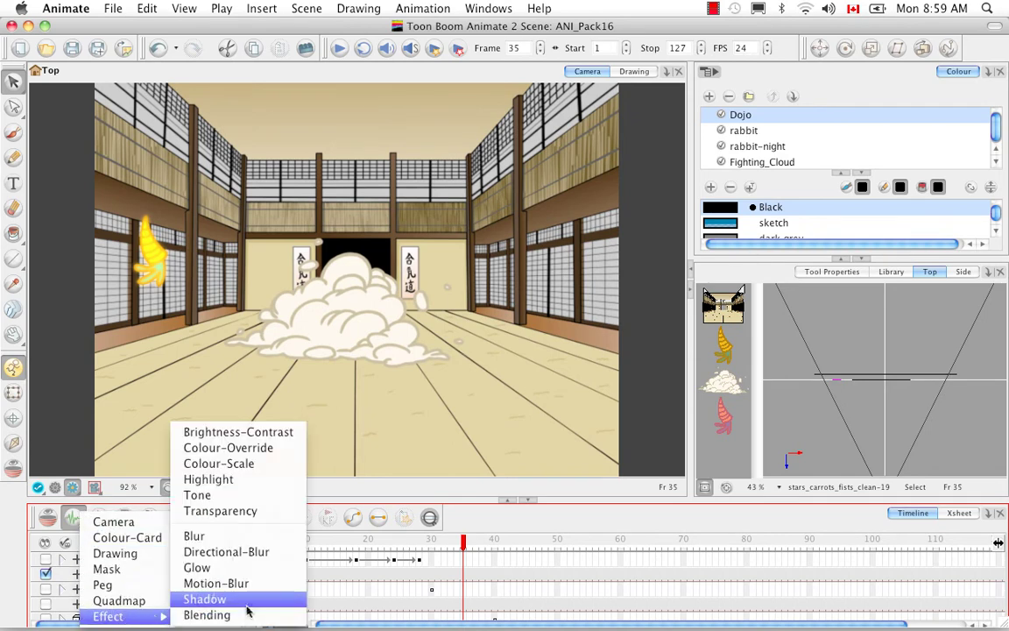
pyautogui.click(298, 432)
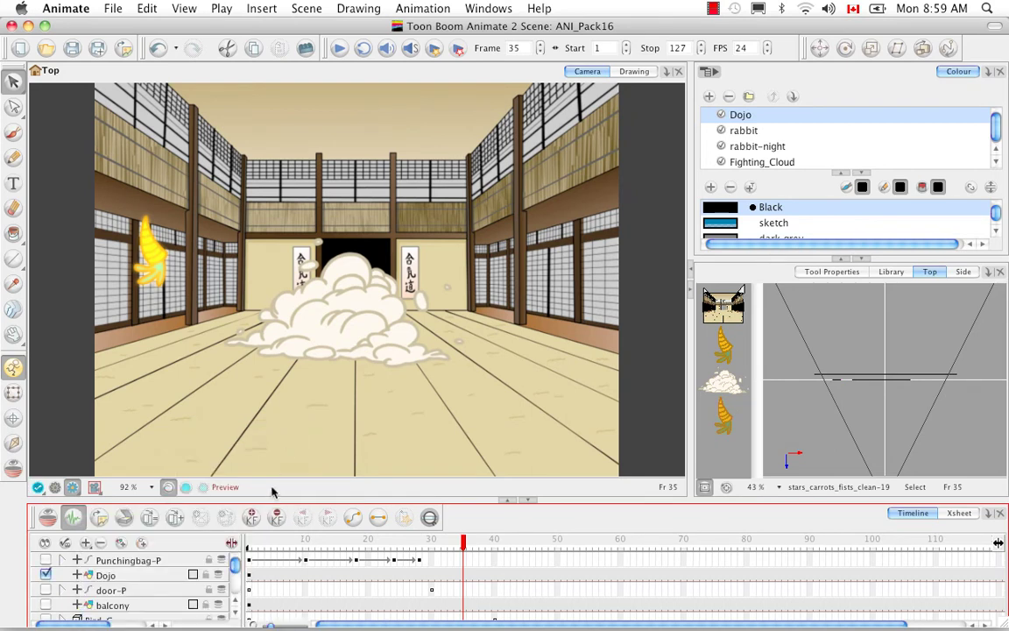
# Parent the fighting_cloud drawing layer to the new Brightness-Contrast effect.
pyautogui.scroll(-1, 237, 615)
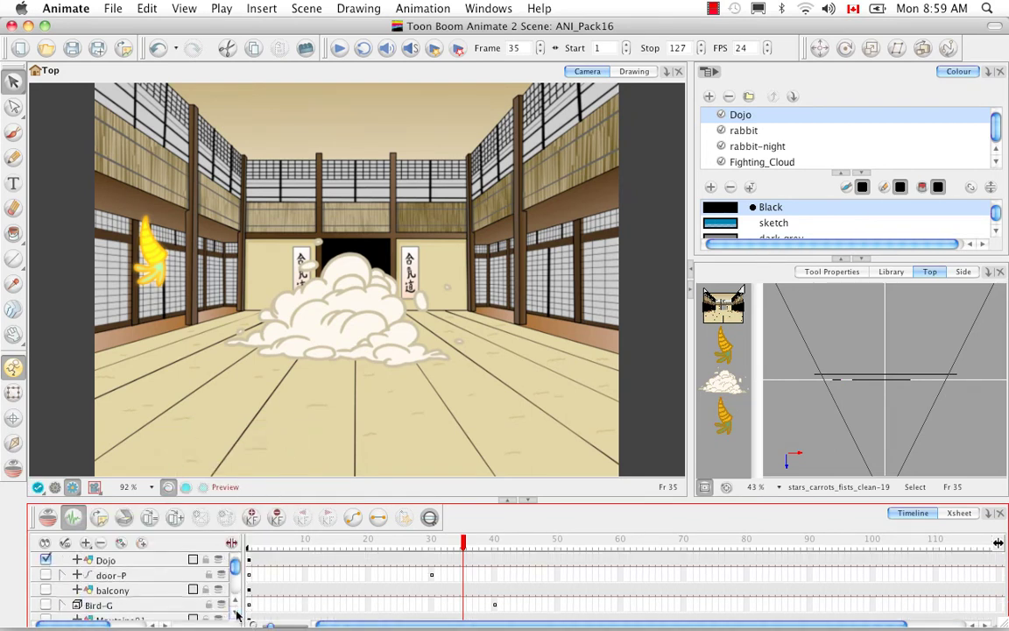
pyautogui.scroll(-9, 237, 617)
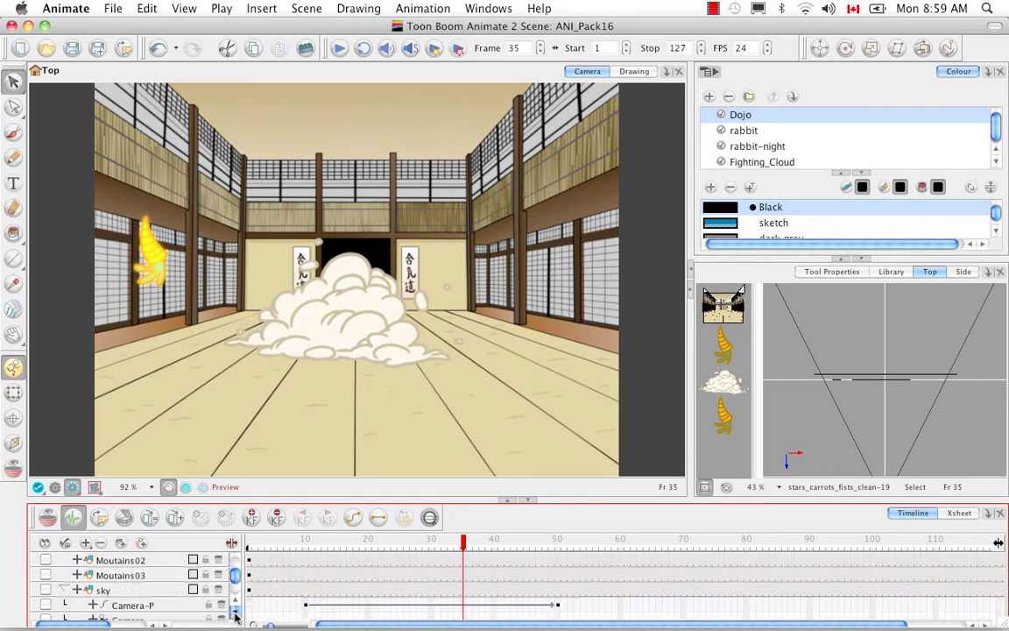
pyautogui.scroll(-3, 234, 617)
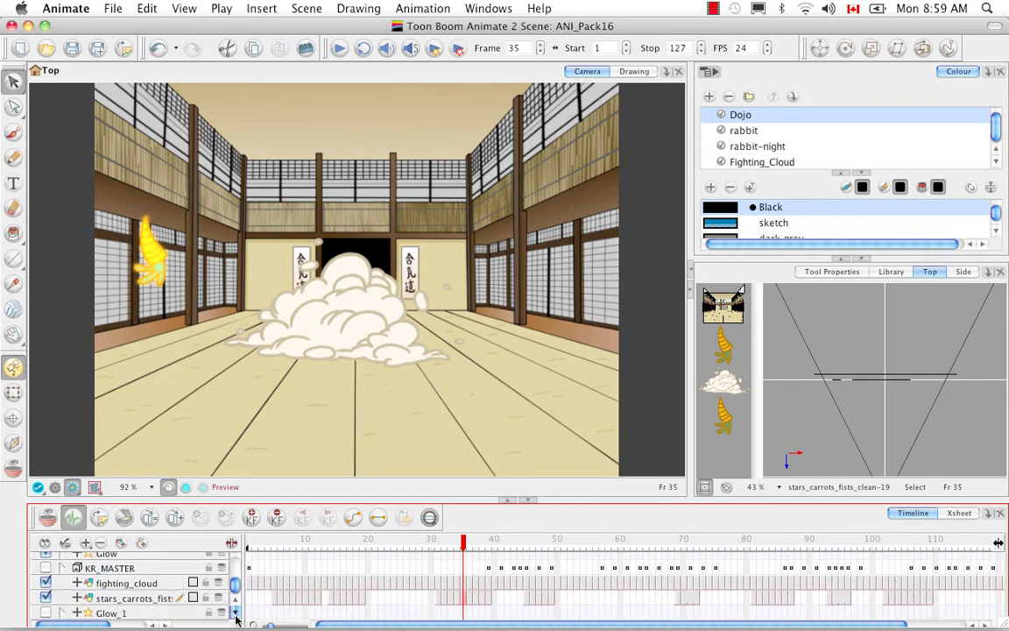
pyautogui.scroll(10, 214, 553)
pyautogui.scroll(-10, 214, 553)
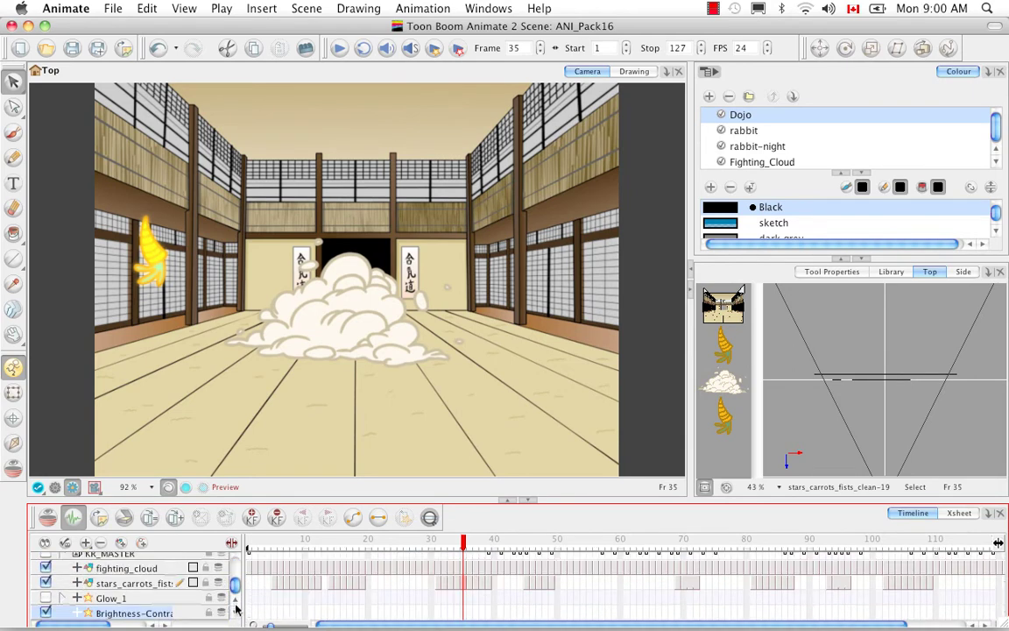
pyautogui.click(167, 570)
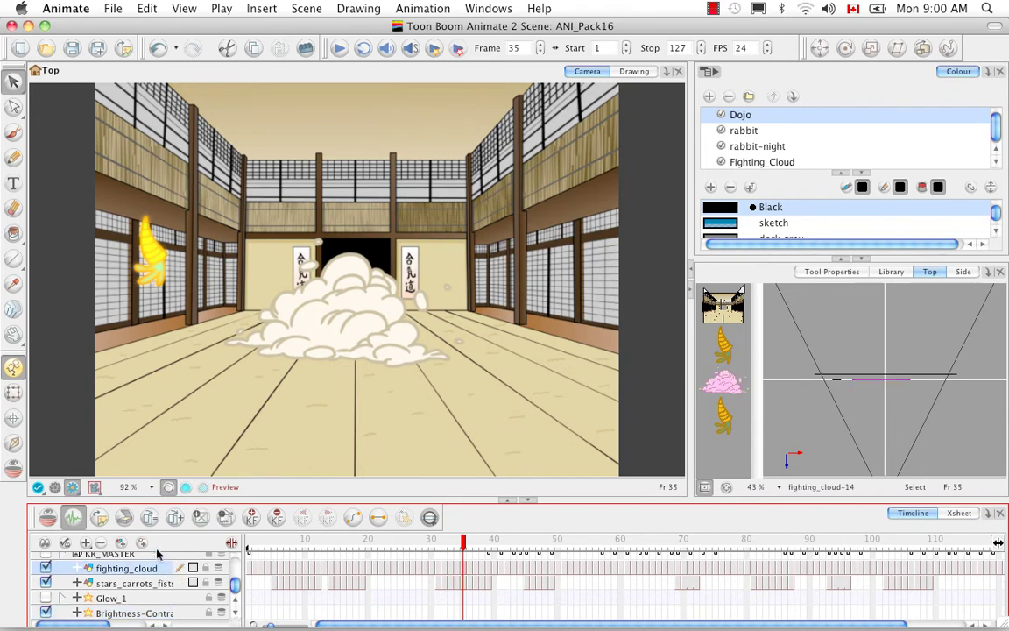
pyautogui.moveTo(151, 604); pyautogui.dragTo(140, 608)
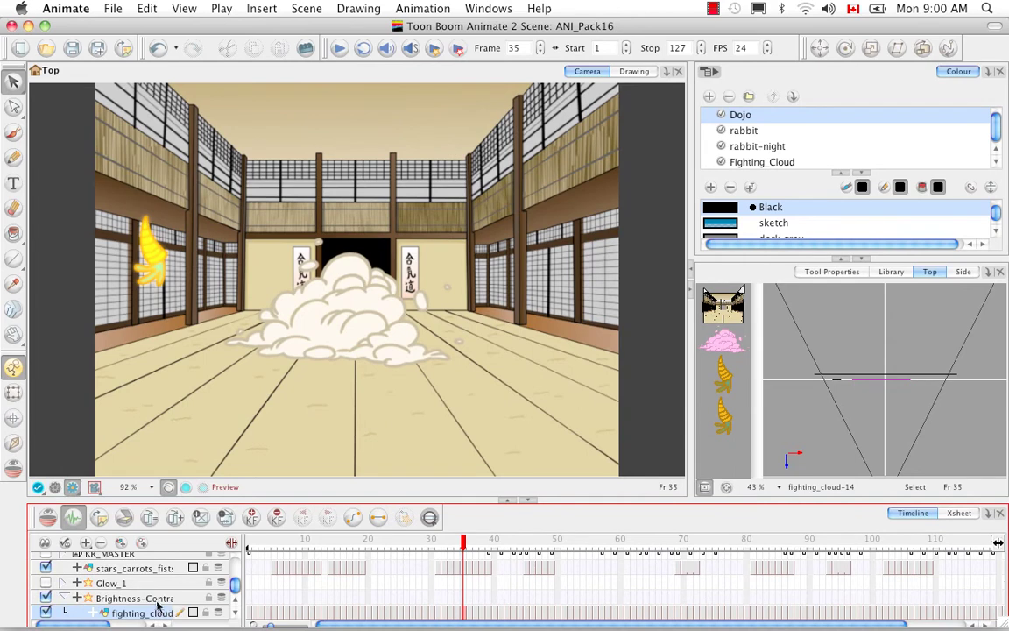
# Open the Brightness-Contrast layer's properties and set Brightness to 21 and Contrast to 45.
pyautogui.click(187, 599)
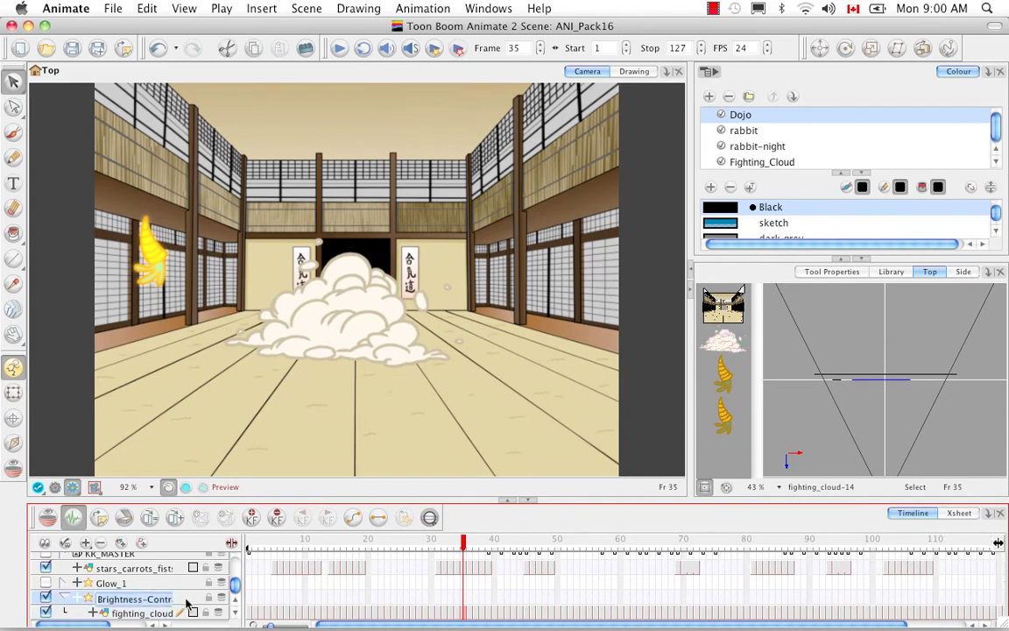
pyautogui.doubleClick(87, 599)
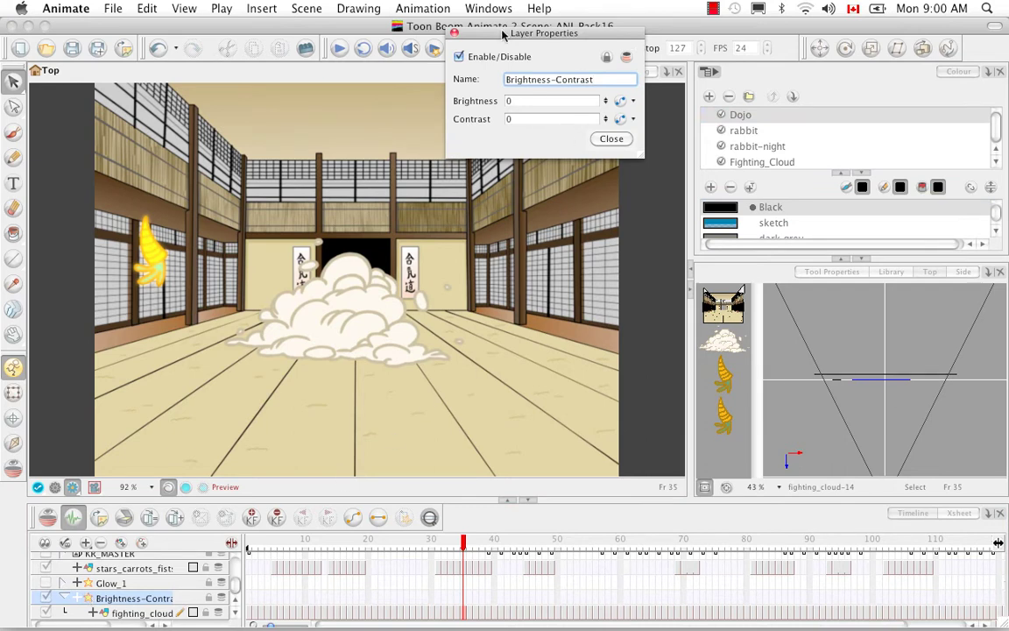
pyautogui.moveTo(566, 48); pyautogui.dragTo(595, 274)
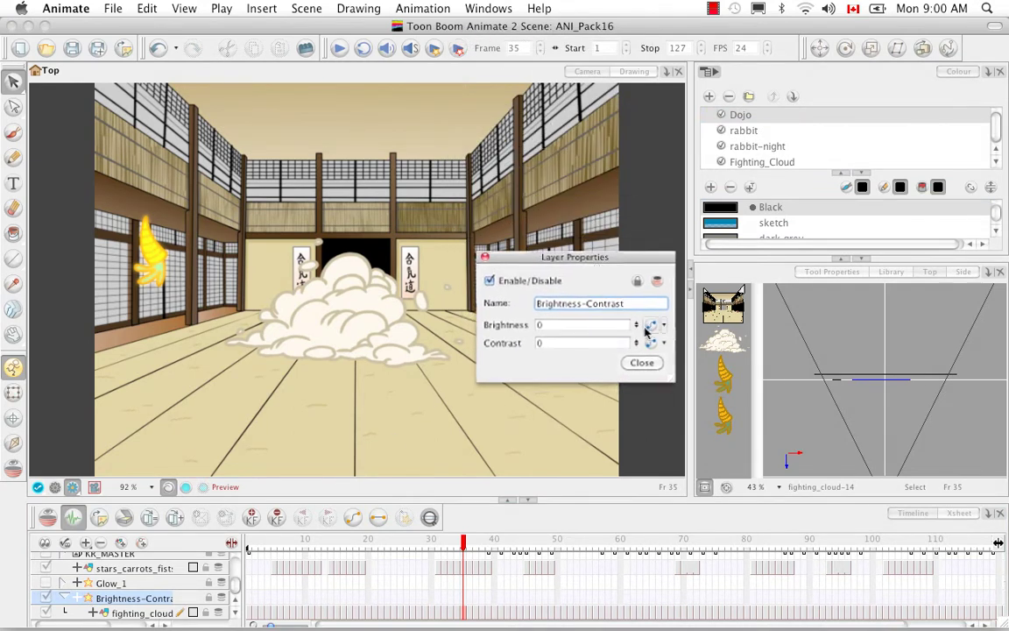
pyautogui.moveTo(637, 325); pyautogui.dragTo(645, 388)
pyautogui.moveTo(637, 324); pyautogui.dragTo(635, 410)
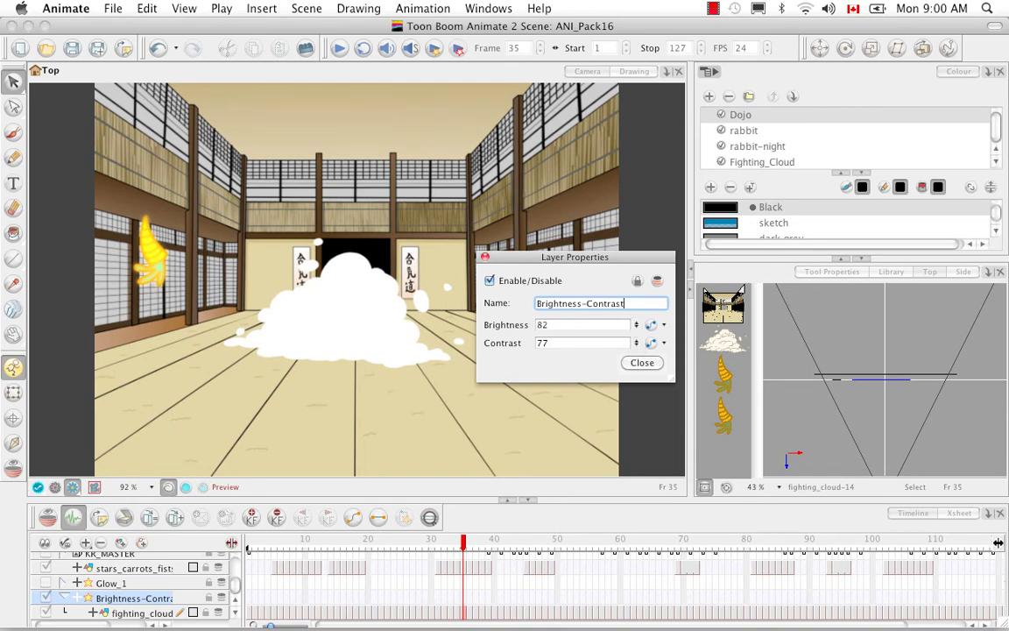
pyautogui.moveTo(637, 343); pyautogui.dragTo(637, 301)
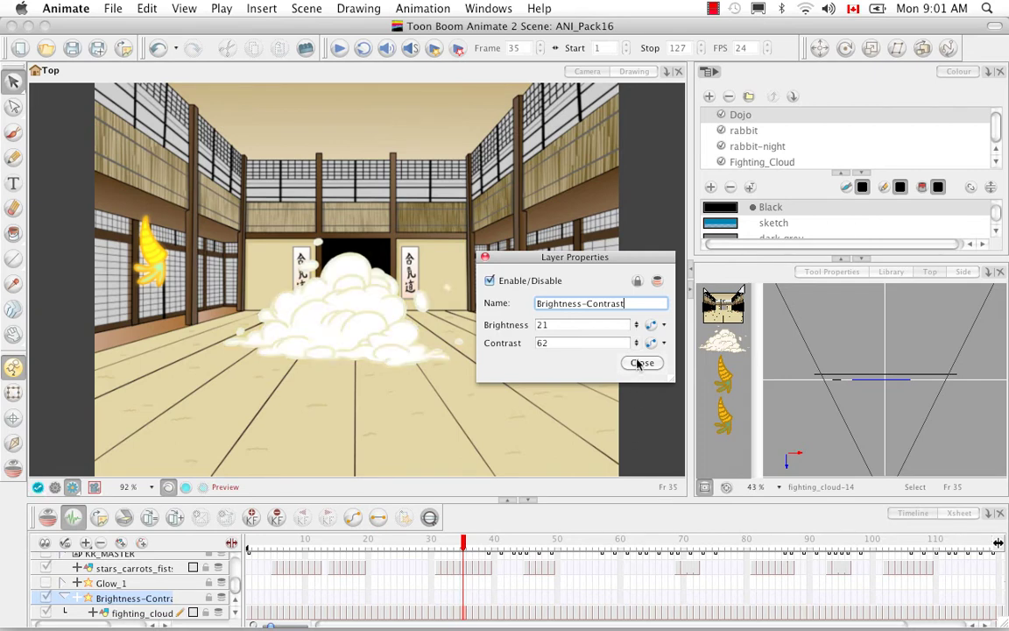
pyautogui.moveTo(636, 386); pyautogui.dragTo(636, 388)
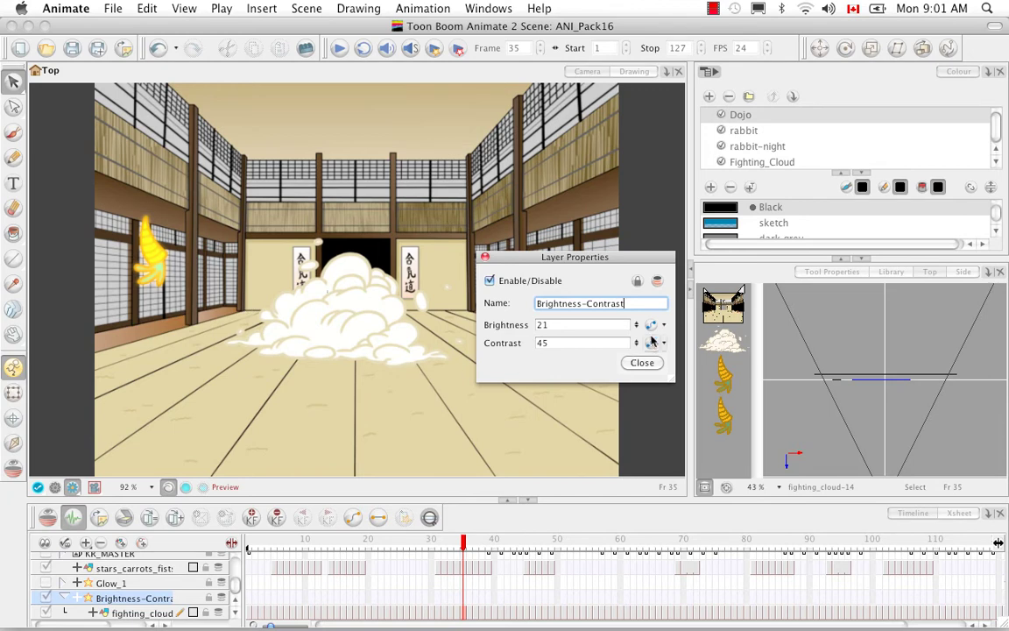
# Darken the fighting cloud by setting the effect's Contrast to 38 and Brightness to -70.
pyautogui.moveTo(635, 343); pyautogui.dragTo(638, 410)
pyautogui.moveTo(636, 326); pyautogui.dragTo(640, 567)
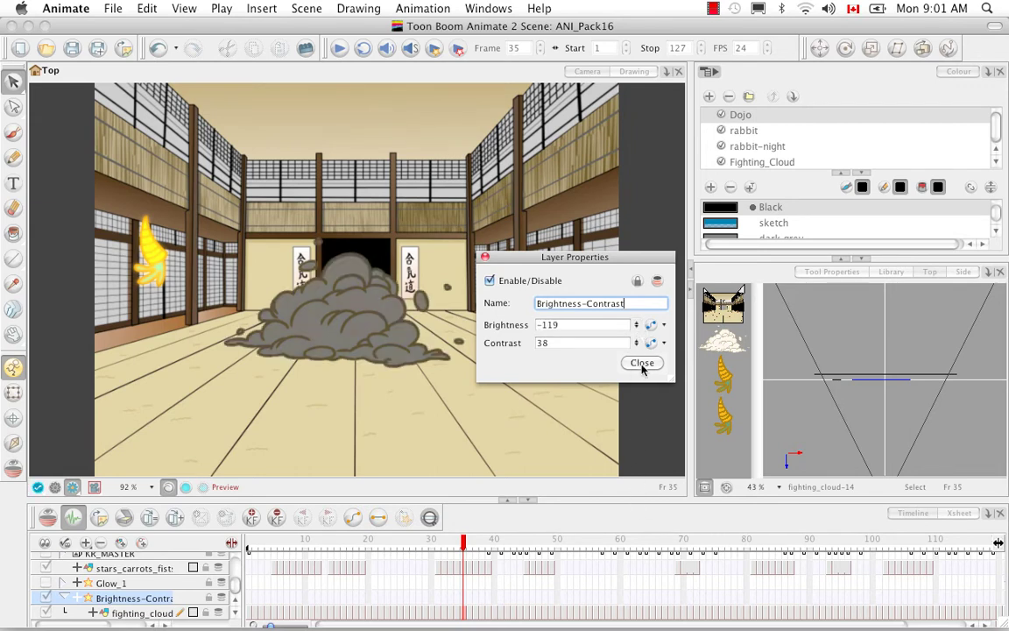
pyautogui.moveTo(635, 328); pyautogui.dragTo(611, 202)
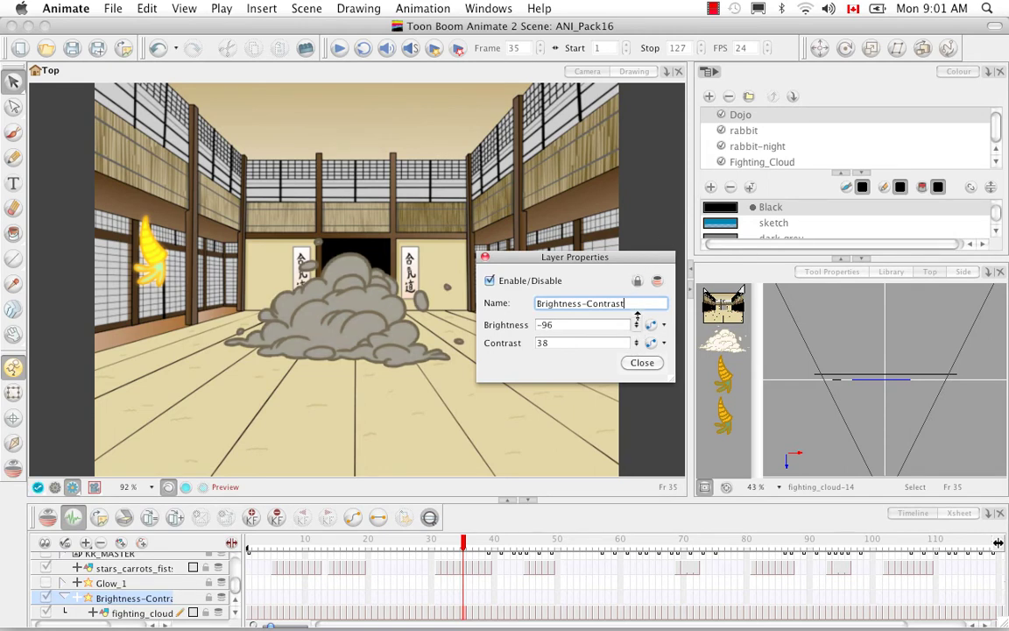
pyautogui.moveTo(637, 317); pyautogui.dragTo(592, 253)
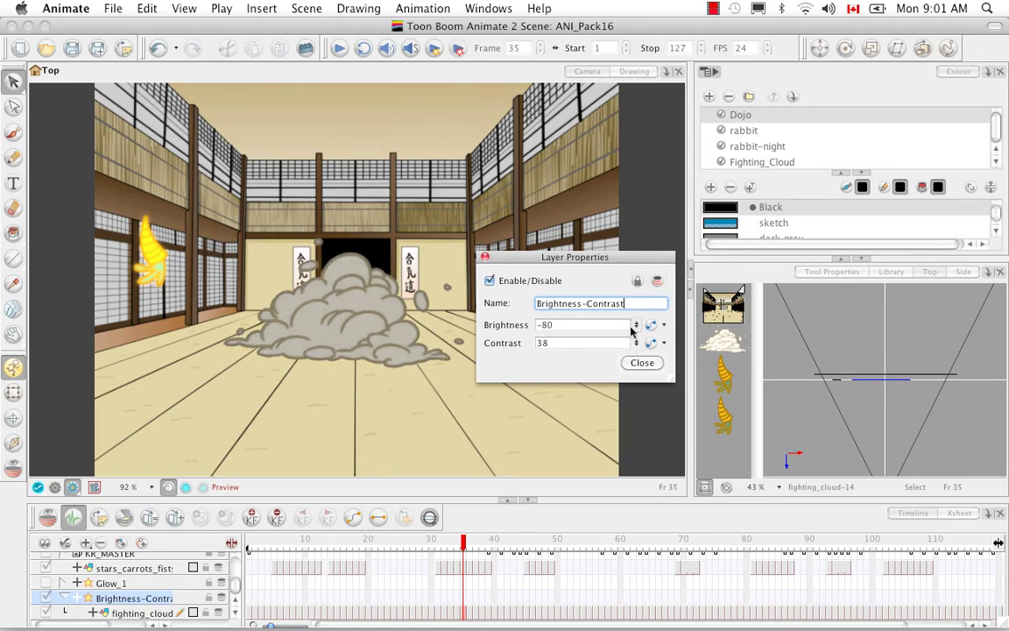
pyautogui.moveTo(631, 331); pyautogui.dragTo(634, 324)
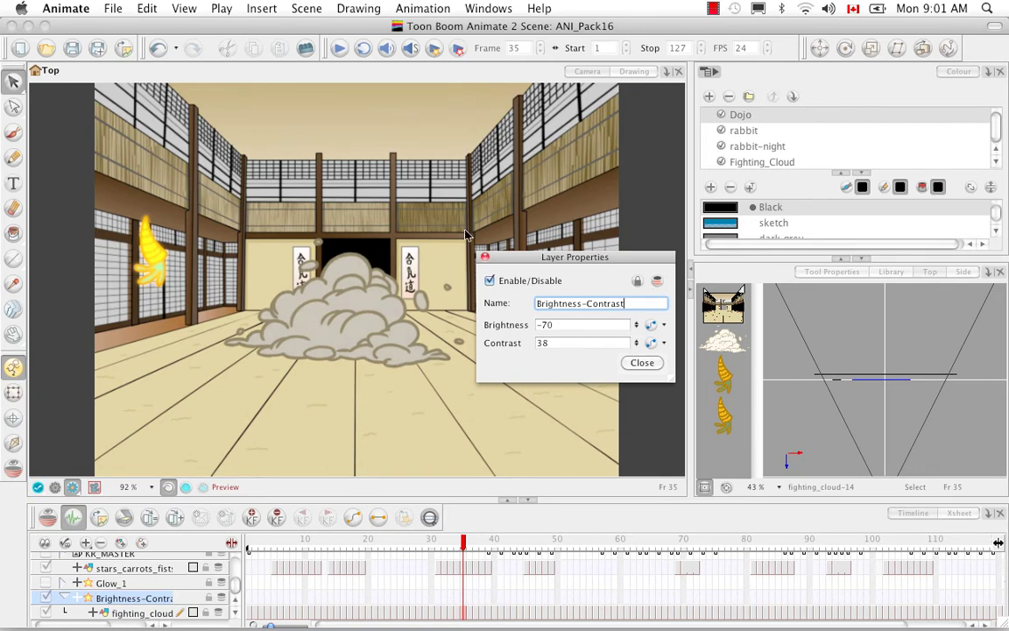
# Close the effect's layer properties, switch to Animate Pro and save the changes in the open ANP_Pack13 scene.
pyautogui.click(641, 363)
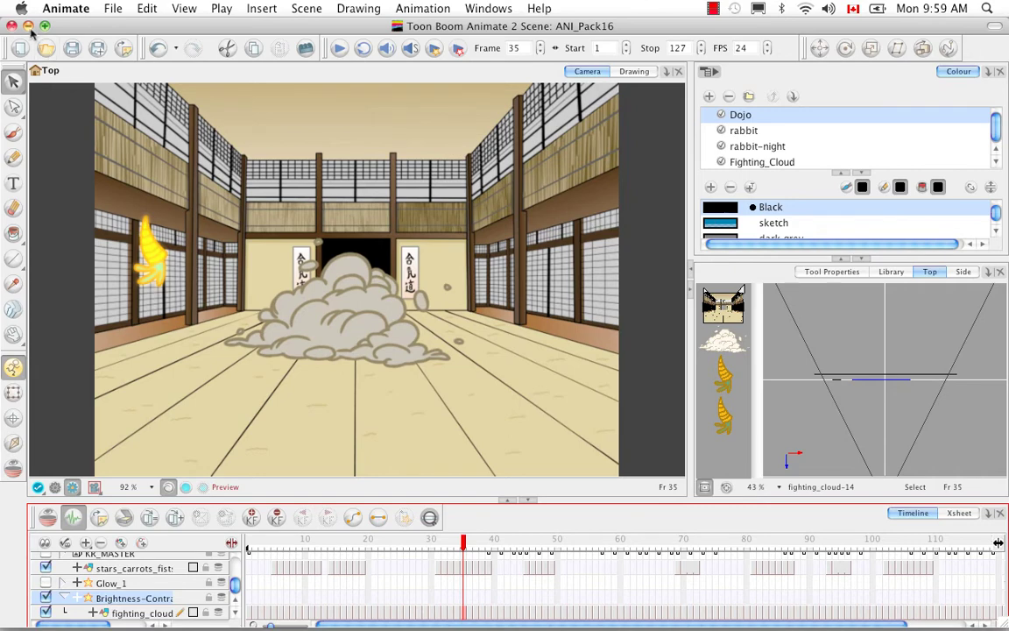
pyautogui.click(29, 26)
pyautogui.click(54, 28)
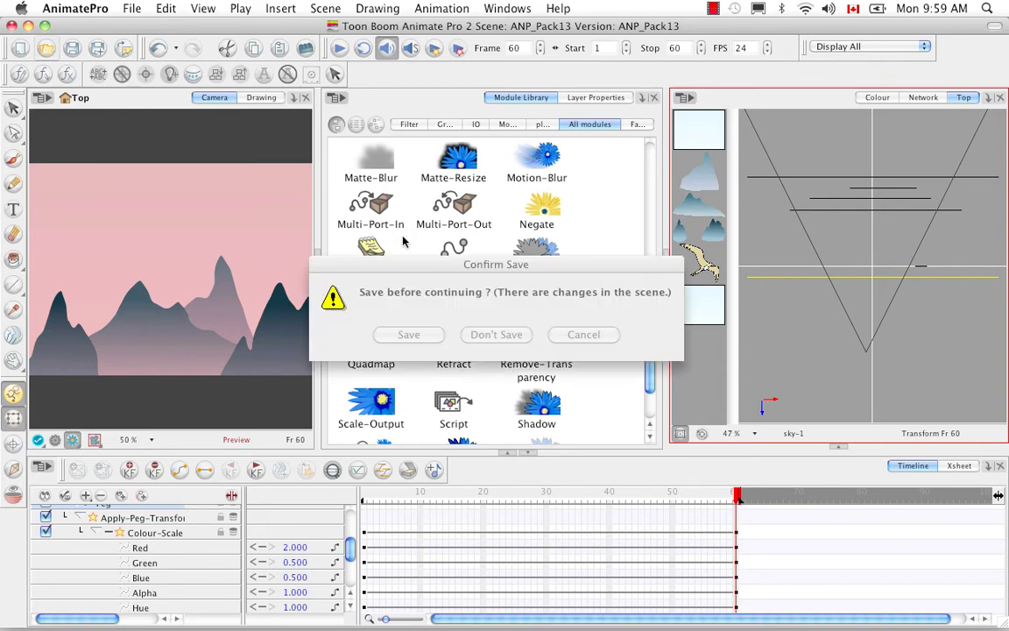
pyautogui.click(428, 339)
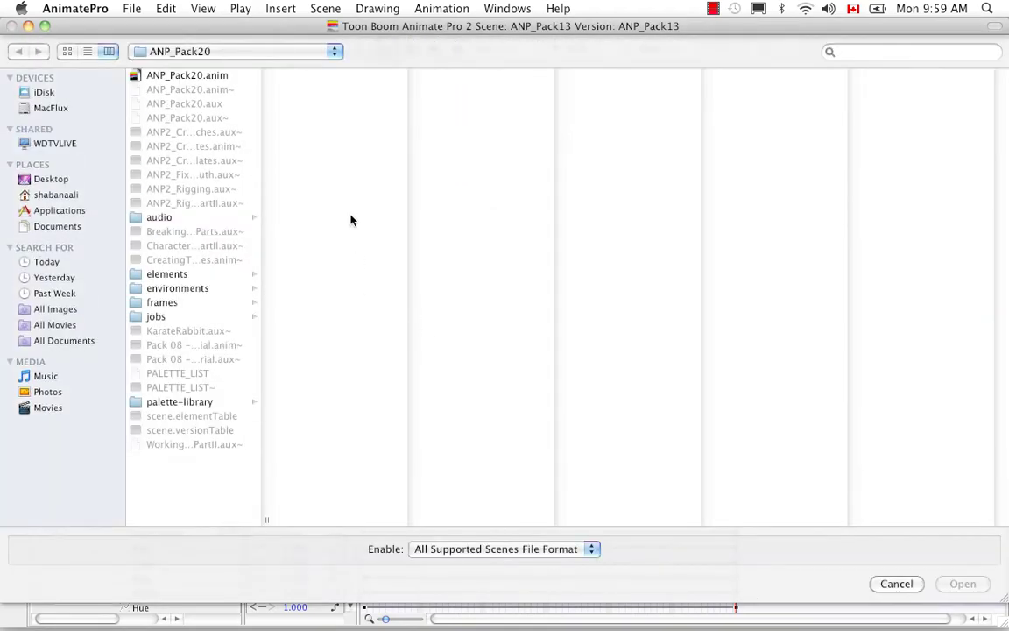
# Open the Pack16_SampleMaterial scene from the ANI-ANP2_Pack16_SampleMaterial_Scene folder inside Pack21.
pyautogui.click(334, 54)
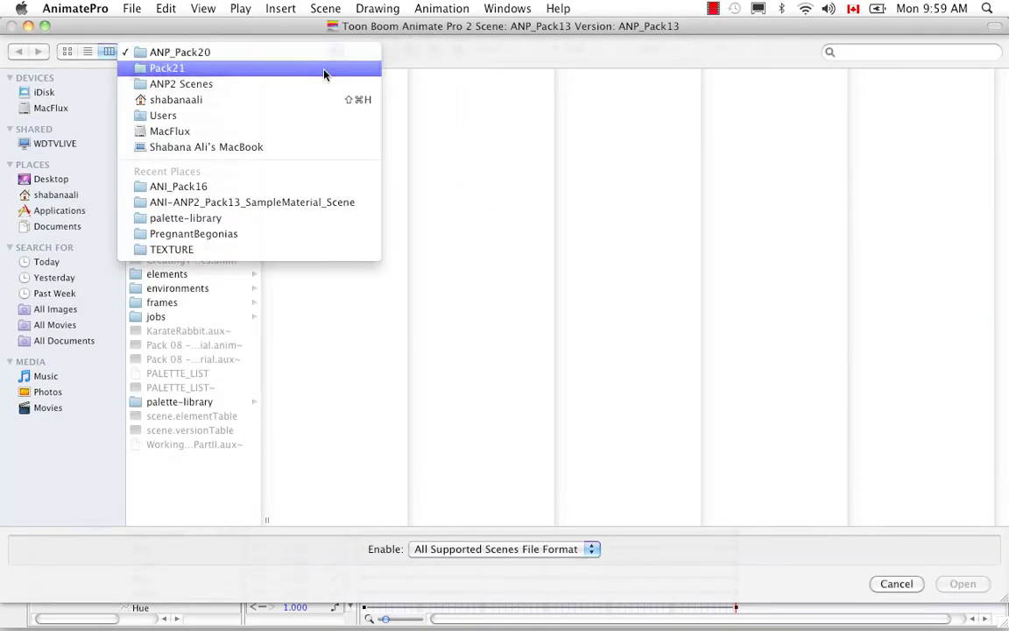
pyautogui.click(323, 74)
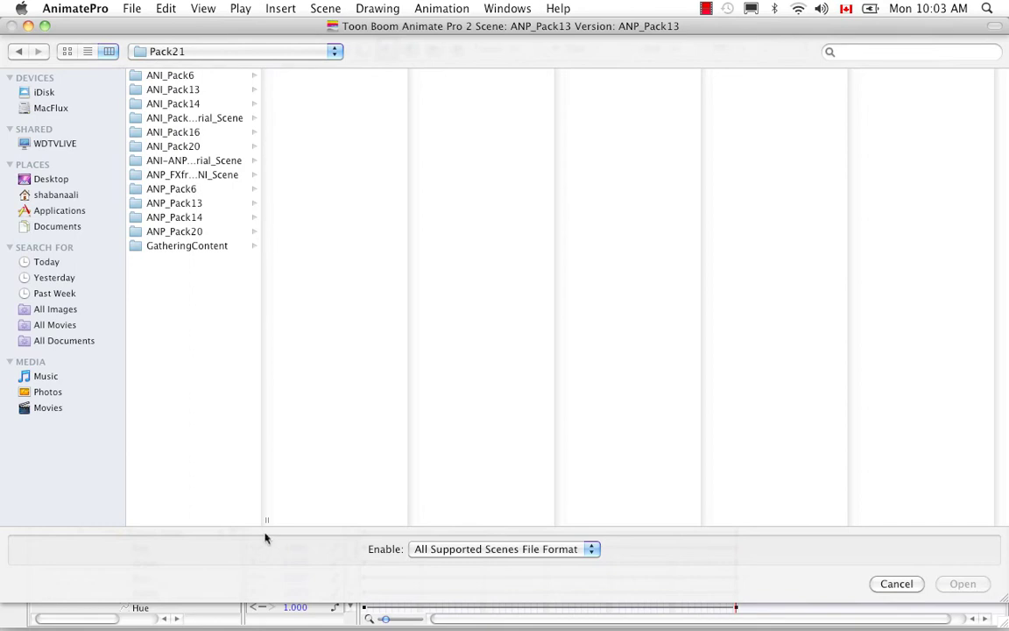
pyautogui.moveTo(267, 520); pyautogui.dragTo(356, 478)
pyautogui.click(251, 161)
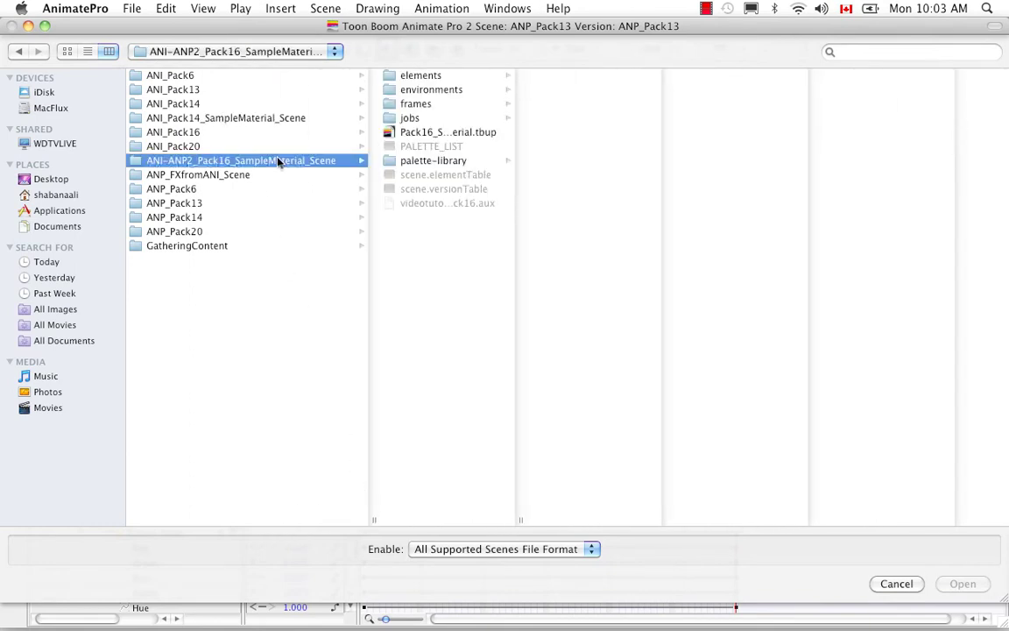
pyautogui.click(444, 133)
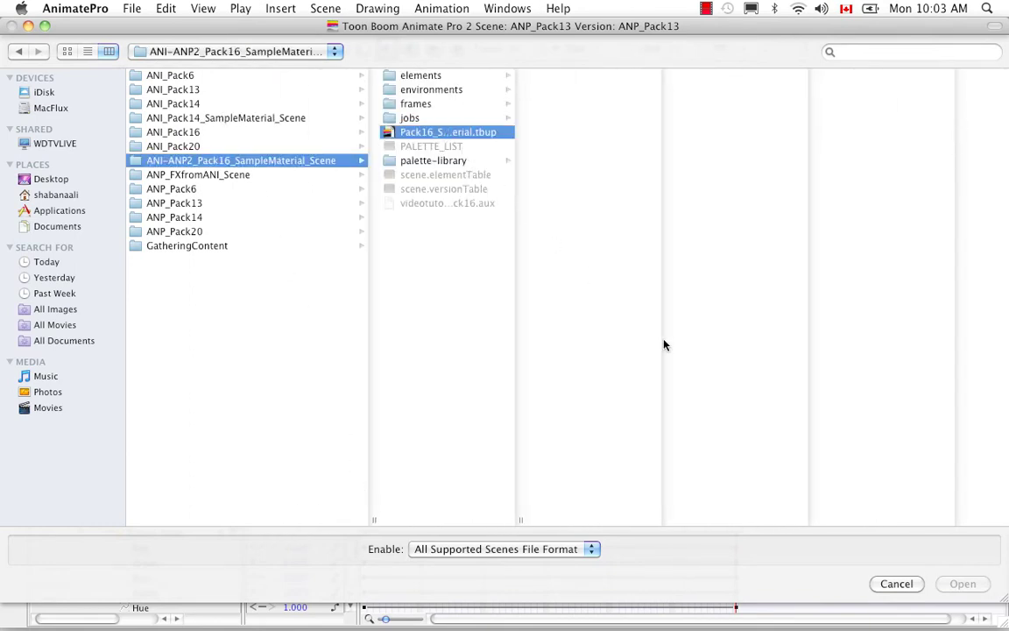
pyautogui.click(963, 582)
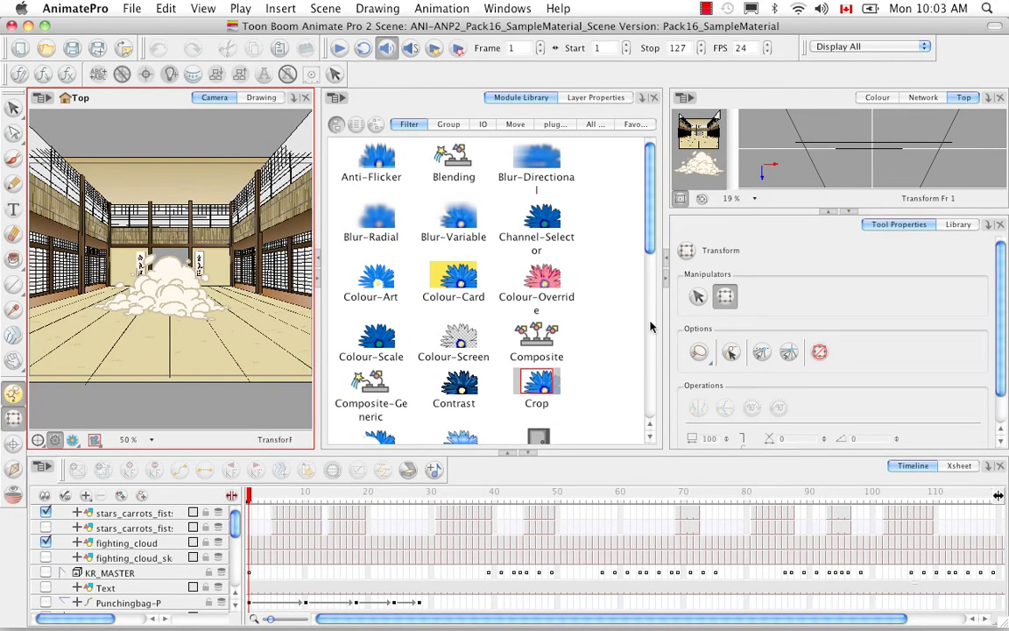
# In the Network view, cut the stacked stars_carrots_fists and fighting_cloud modules and paste them beside the Composite module.
pyautogui.click(923, 97)
pyautogui.click(849, 212)
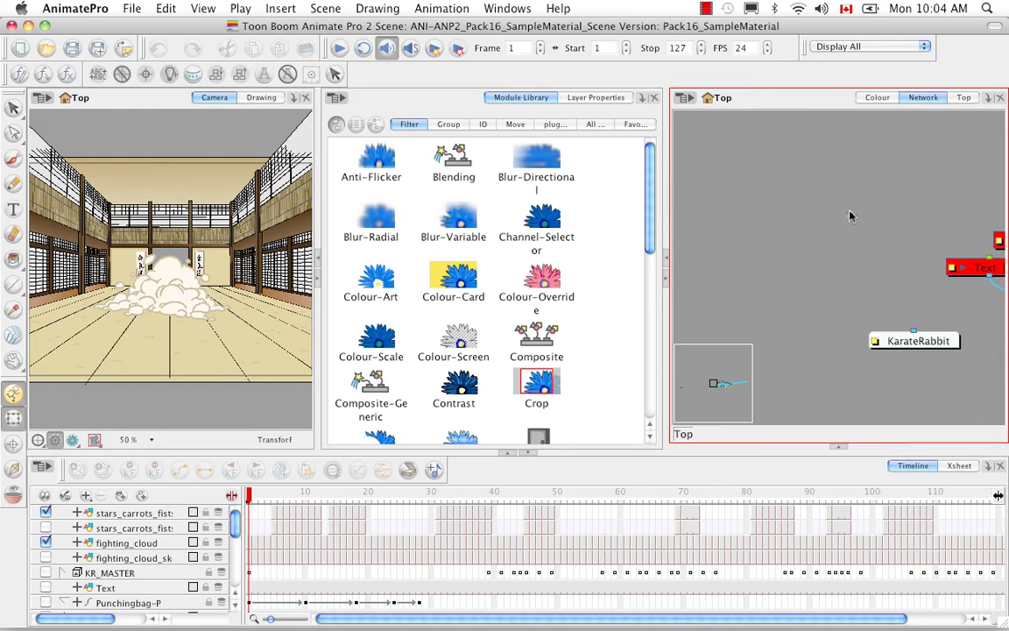
pyautogui.moveTo(714, 388); pyautogui.dragTo(679, 393)
pyautogui.moveTo(785, 210)
pyautogui.mouseDown()
pyautogui.moveTo(944, 336)
pyautogui.moveTo(950, 315)
pyautogui.mouseUp()
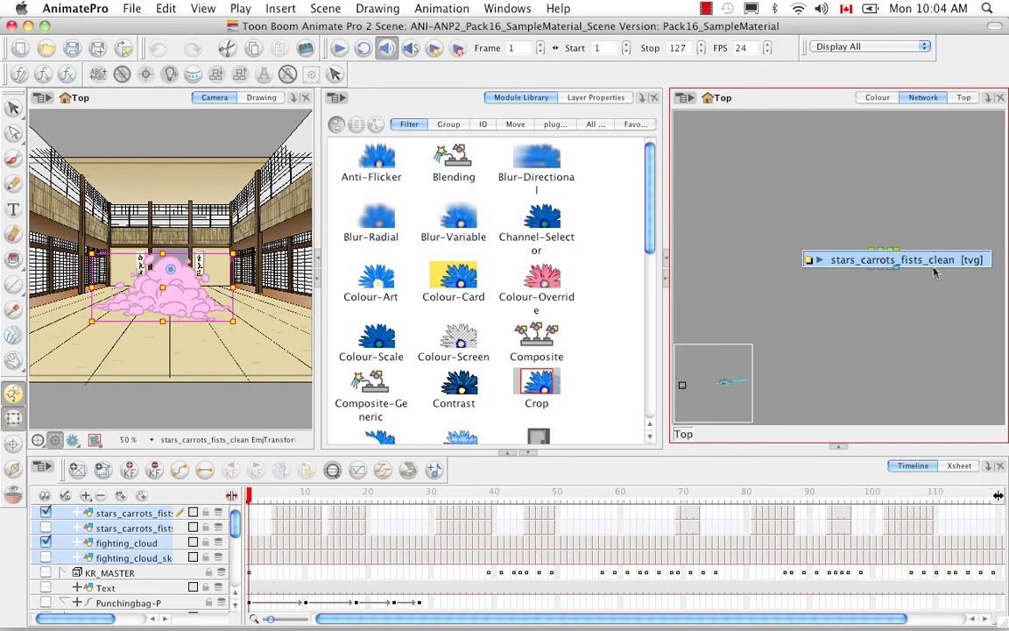
pyautogui.press('Delete')
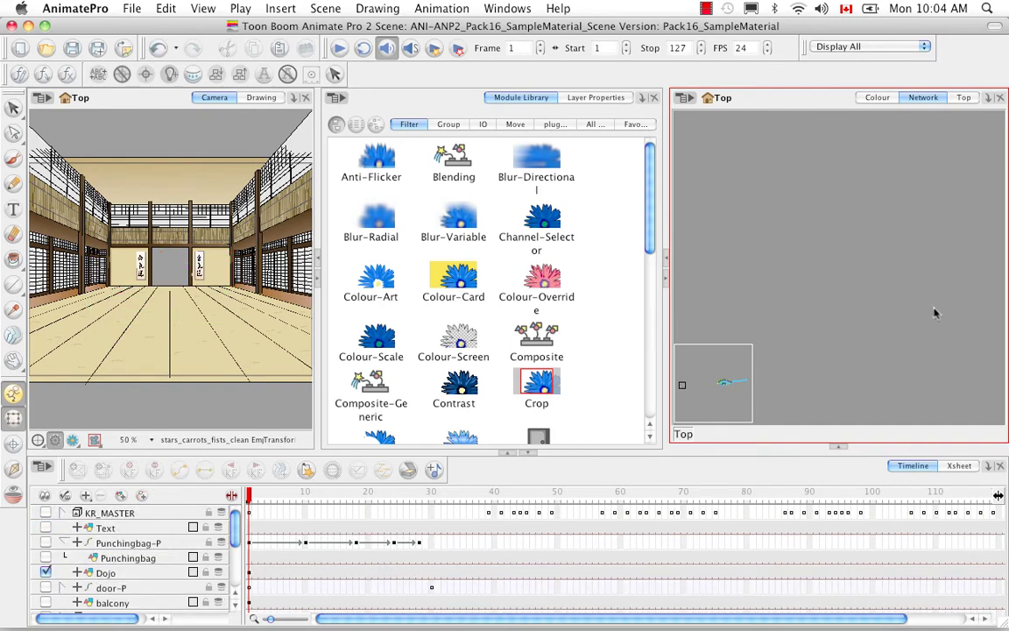
pyautogui.moveTo(685, 388); pyautogui.dragTo(798, 348)
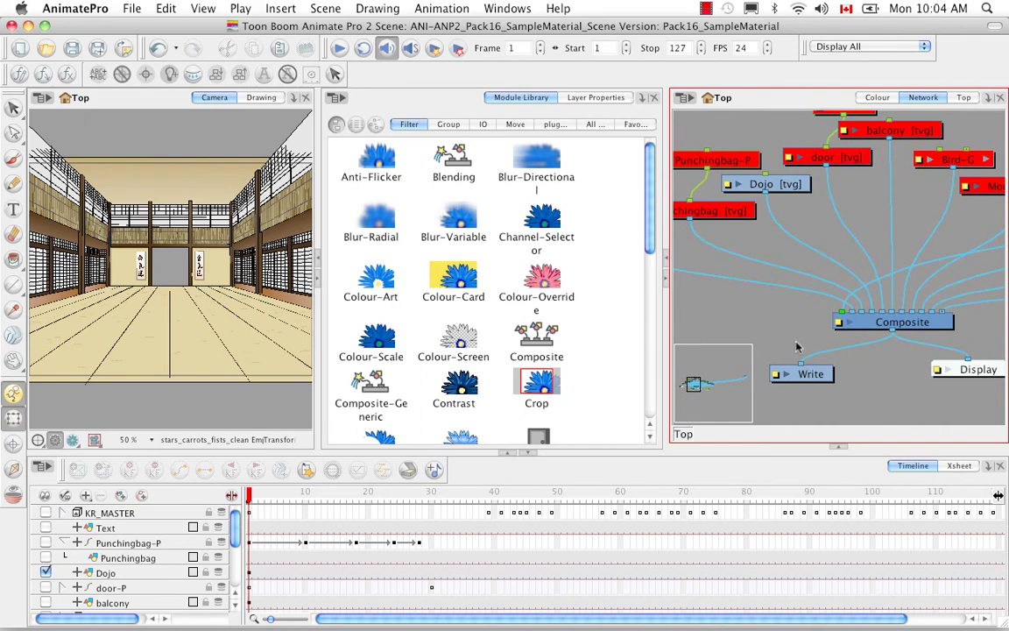
pyautogui.hotkey('ctrl', 'z')
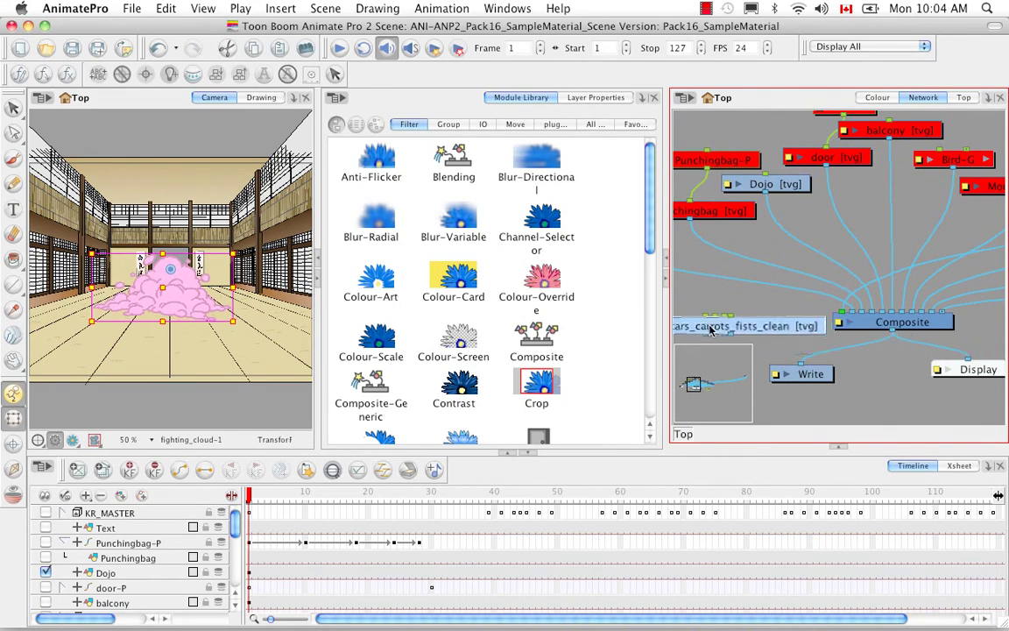
# Enlarge the Network view to fill the workspace.
pyautogui.click(665, 258)
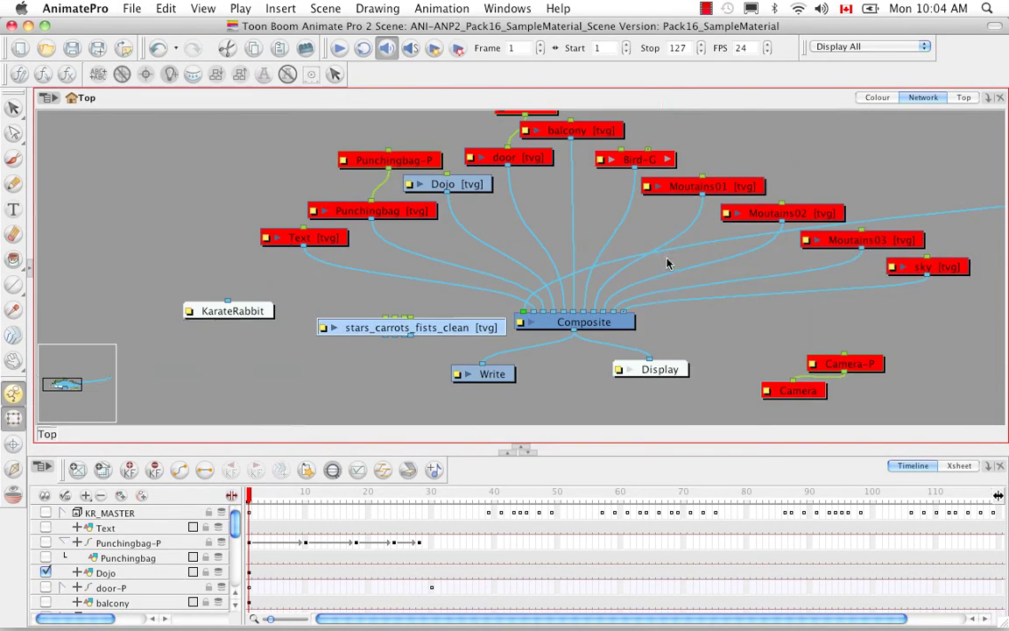
pyautogui.moveTo(506, 261); pyautogui.dragTo(491, 308)
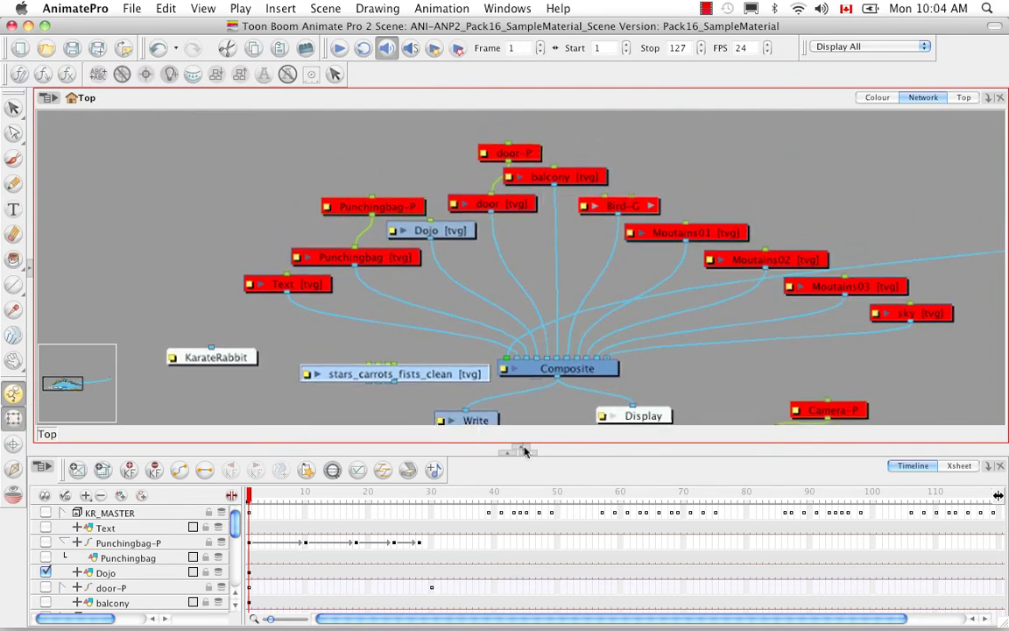
pyautogui.click(522, 451)
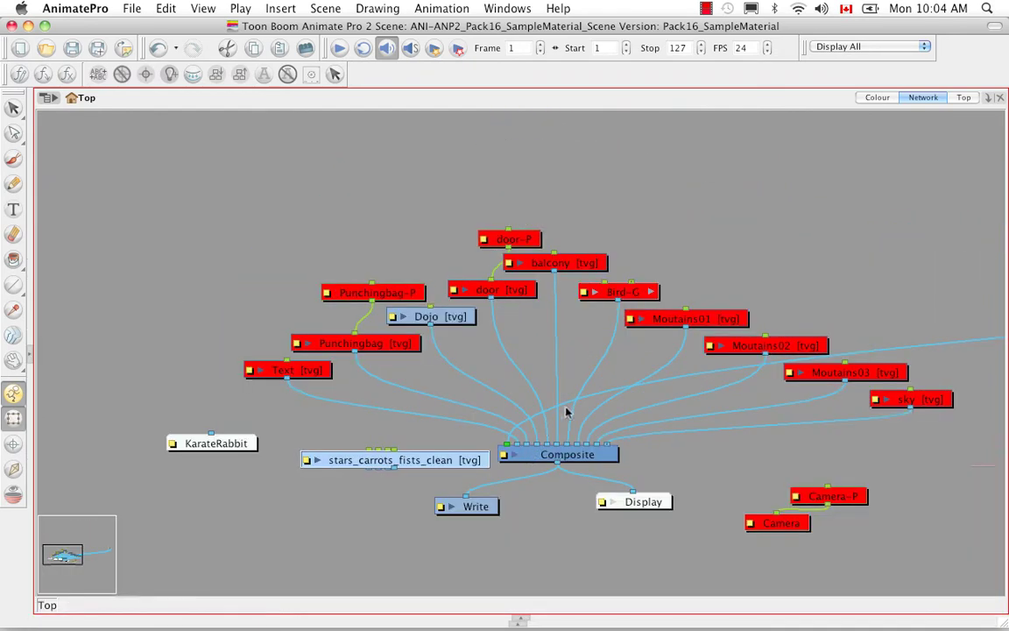
# Move the distant KR_MASTER group module next to the Text module, closer to the Composite.
pyautogui.moveTo(567, 407); pyautogui.dragTo(509, 373)
pyautogui.moveTo(84, 555); pyautogui.dragTo(113, 561)
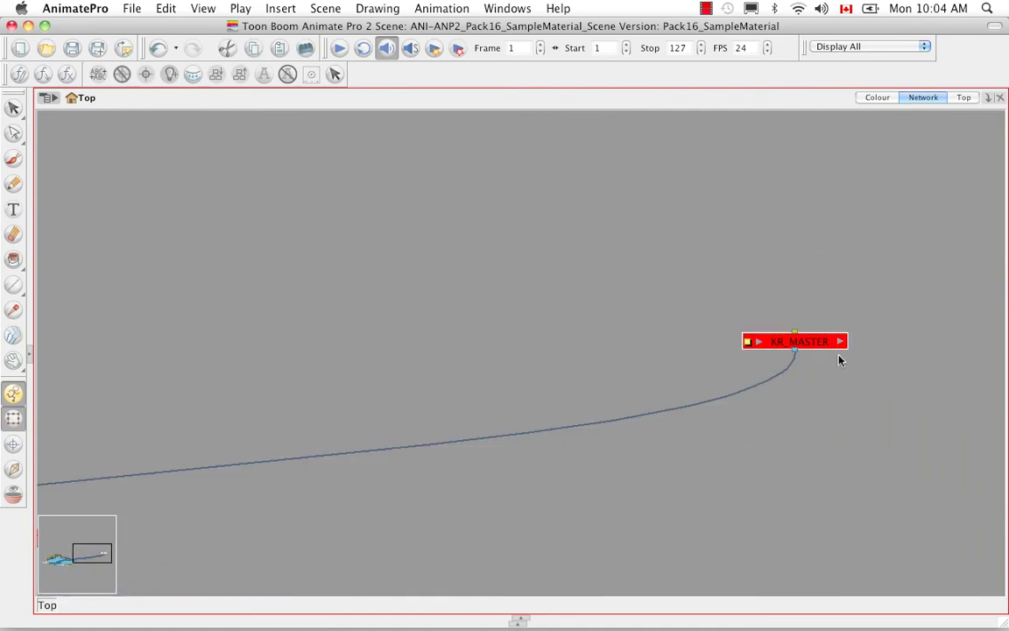
pyautogui.moveTo(762, 371); pyautogui.dragTo(848, 334)
pyautogui.moveTo(827, 263); pyautogui.dragTo(110, 343)
pyautogui.click(384, 423)
pyautogui.moveTo(383, 423); pyautogui.dragTo(514, 357)
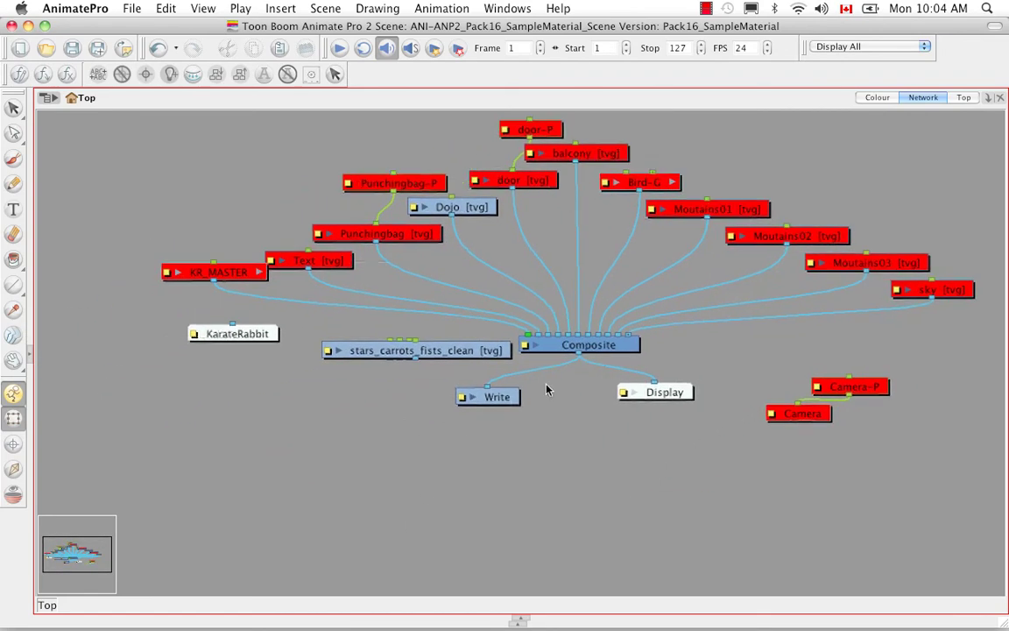
# Spread apart the stacked stars_carrots_fists_clean, fighting_cloud, stars_carrots_fists and fighting_cloud_sketch modules in the empty area below.
pyautogui.moveTo(420, 350); pyautogui.dragTo(288, 480)
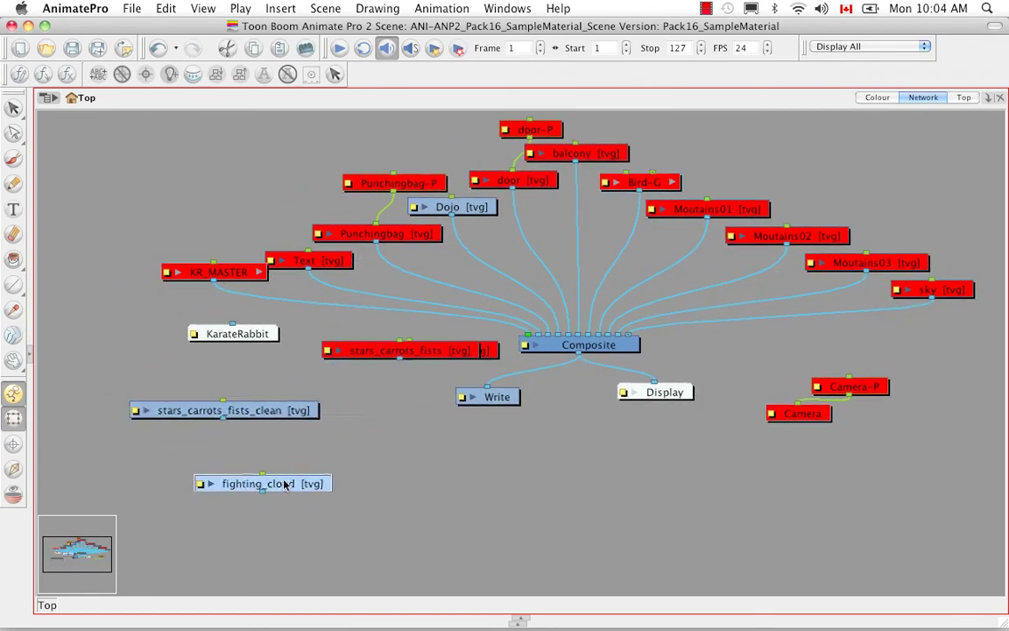
pyautogui.moveTo(423, 361); pyautogui.dragTo(459, 542)
pyautogui.moveTo(448, 351); pyautogui.dragTo(480, 496)
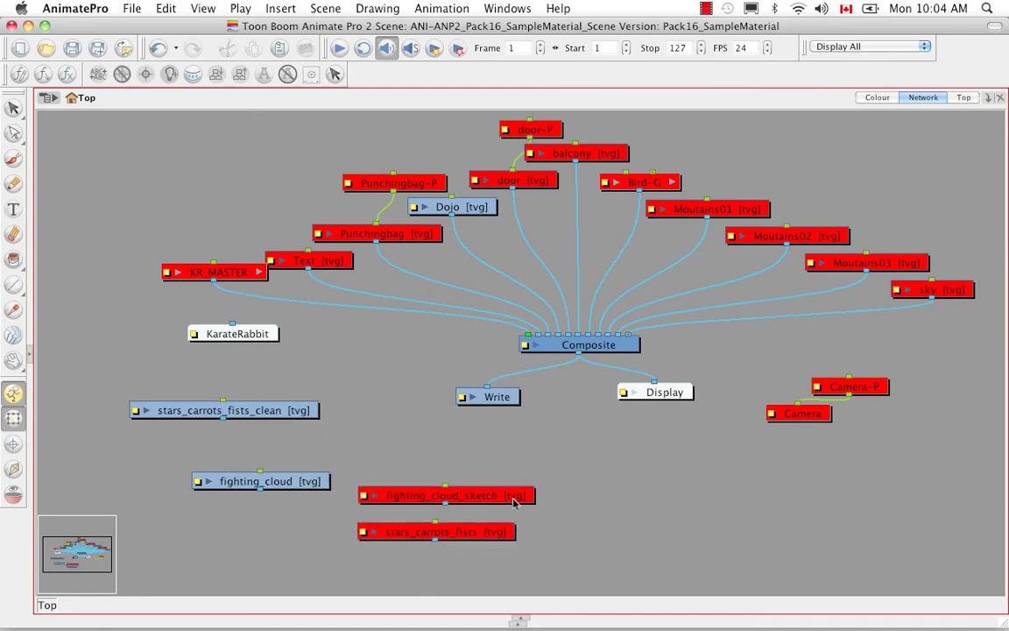
# Delete the fighting_cloud_sketch and stars_carrots_fists modules together with their drawing files and element folders.
pyautogui.press('Delete')
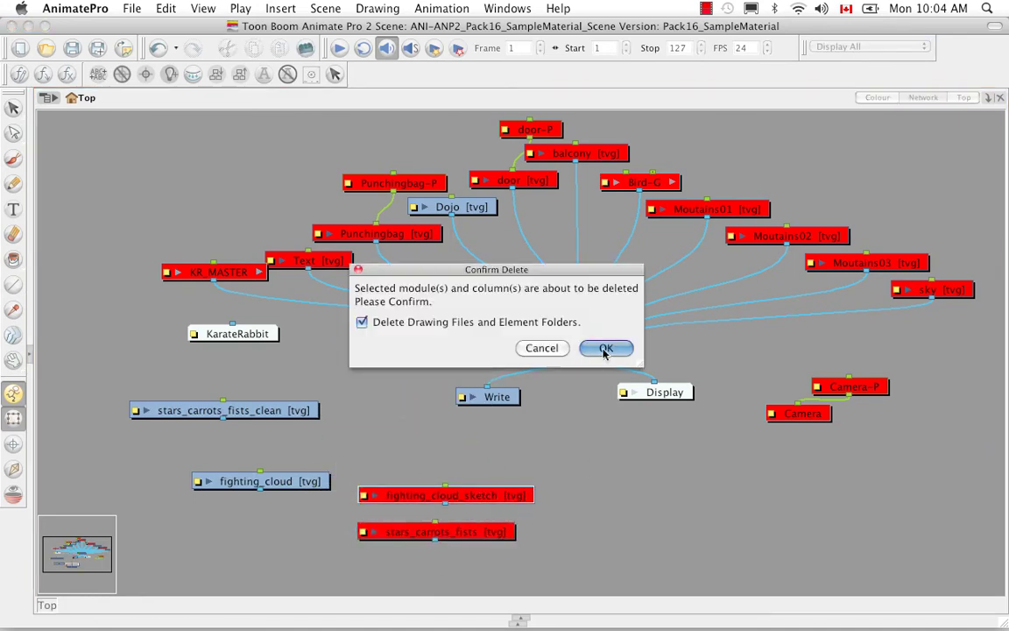
pyautogui.press('Return')
pyautogui.press('Delete')
pyautogui.press('Return')
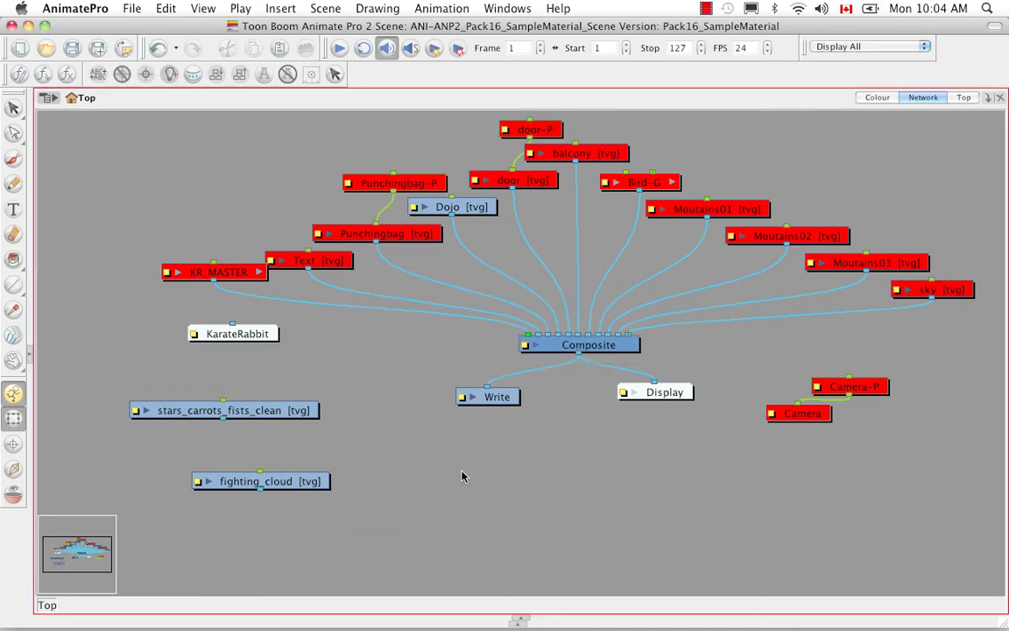
# Connect stars_carrots_fists_clean and fighting_cloud to the Composite, and move the KarateRabbit module clear of them.
pyautogui.moveTo(254, 410); pyautogui.dragTo(521, 337)
pyautogui.moveTo(263, 481); pyautogui.dragTo(318, 430)
pyautogui.moveTo(385, 362); pyautogui.dragTo(398, 325)
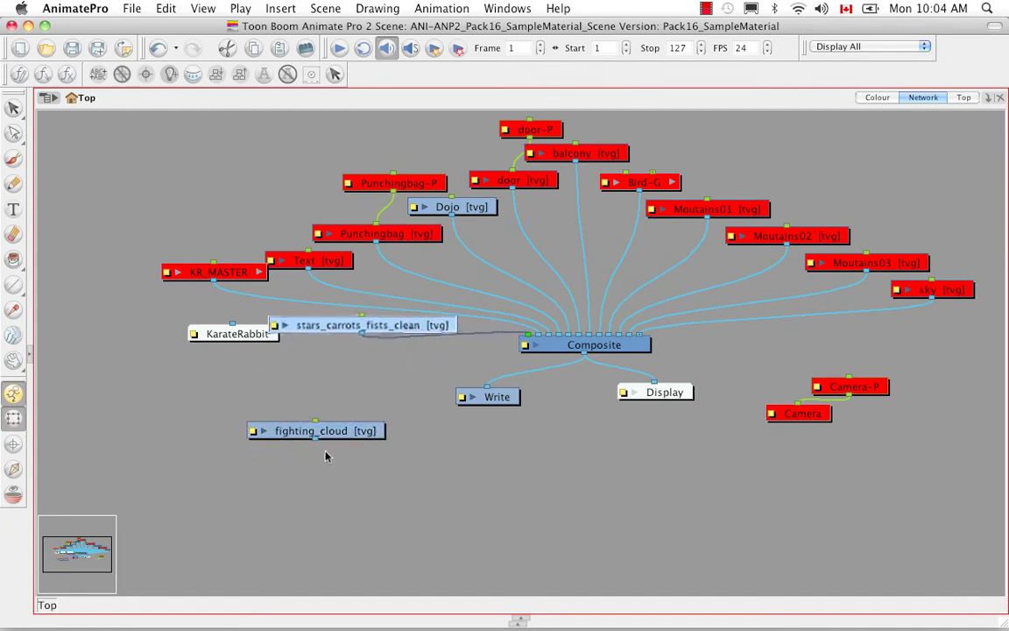
pyautogui.moveTo(431, 423); pyautogui.dragTo(529, 335)
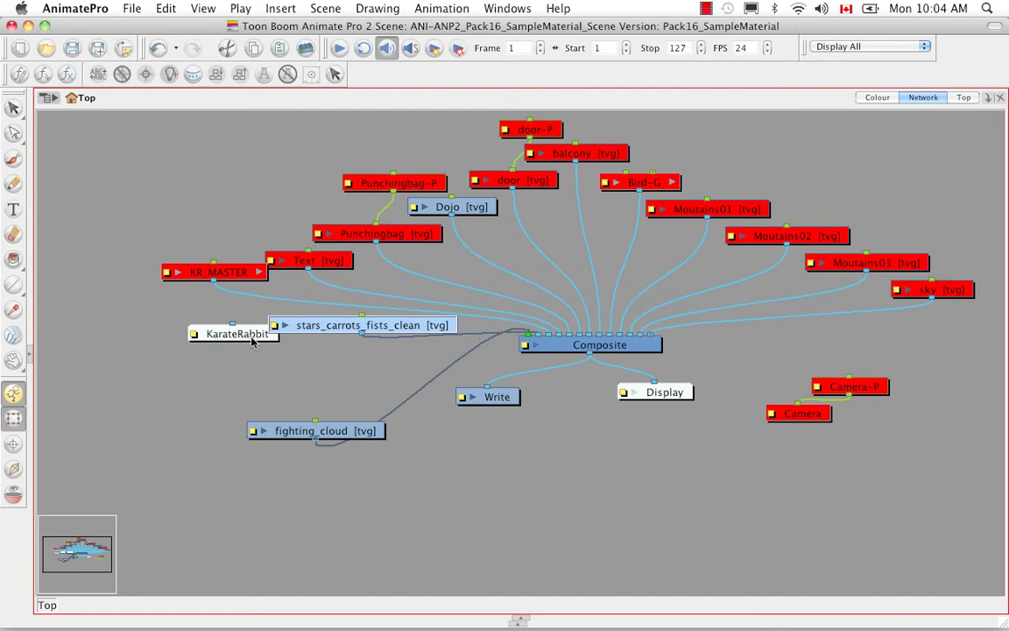
pyautogui.moveTo(254, 334); pyautogui.dragTo(208, 359)
pyautogui.click(433, 487)
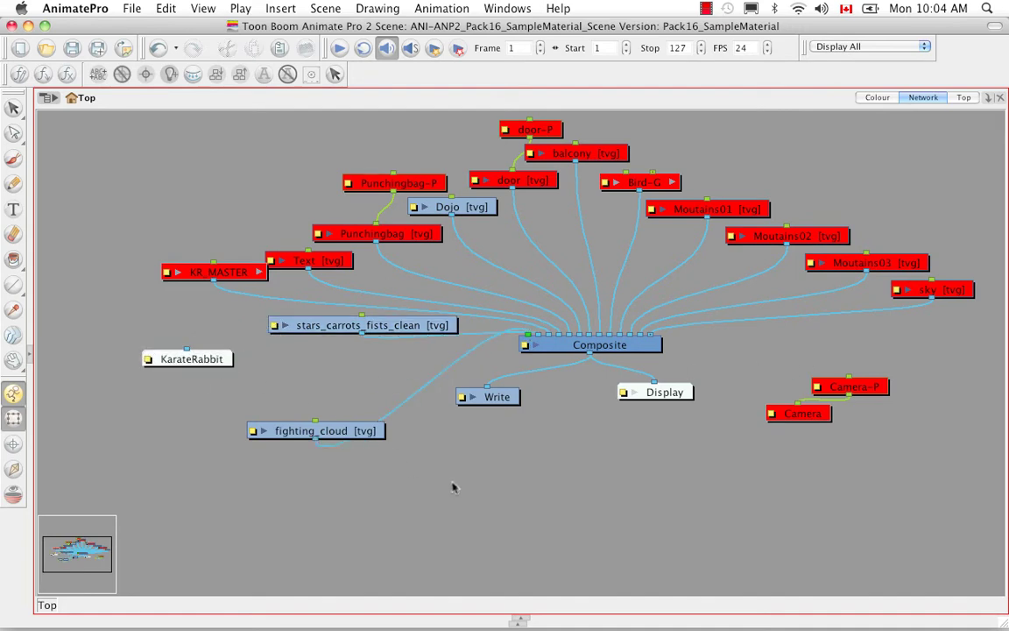
# Rearrange the workspace to show the Camera view, a wider Module Library, a full-height Network view and the Timeline.
pyautogui.press('super+f')
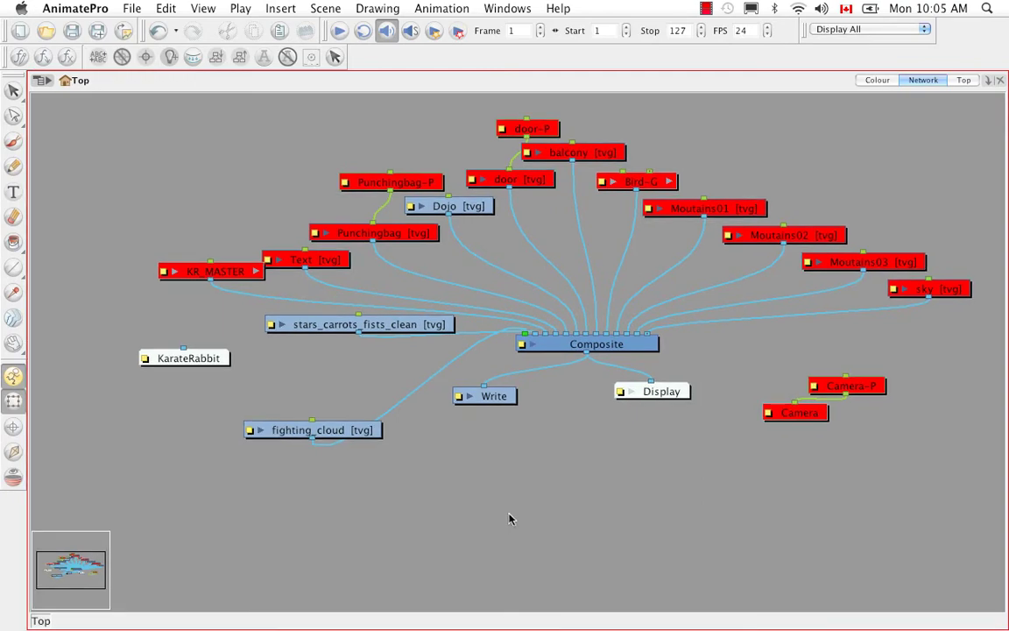
pyautogui.press('super+f')
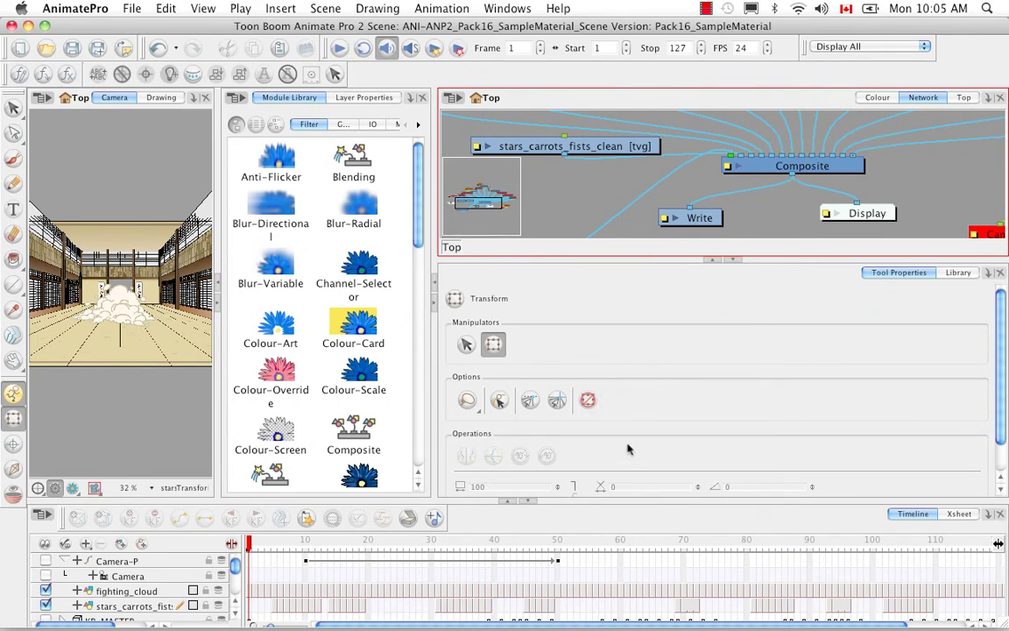
pyautogui.click(390, 242)
pyautogui.moveTo(432, 259); pyautogui.dragTo(637, 276)
pyautogui.click(811, 260)
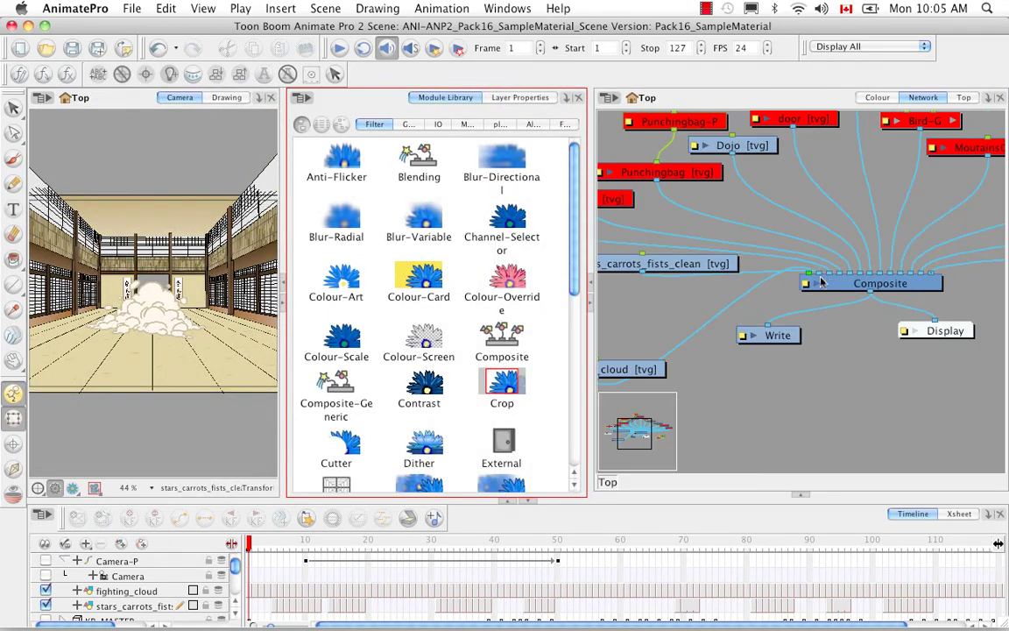
# Reposition the fighting_cloud module and place stars_carrots_fists_clean below it to make room in the network.
pyautogui.hscroll(-5, 744, 368)
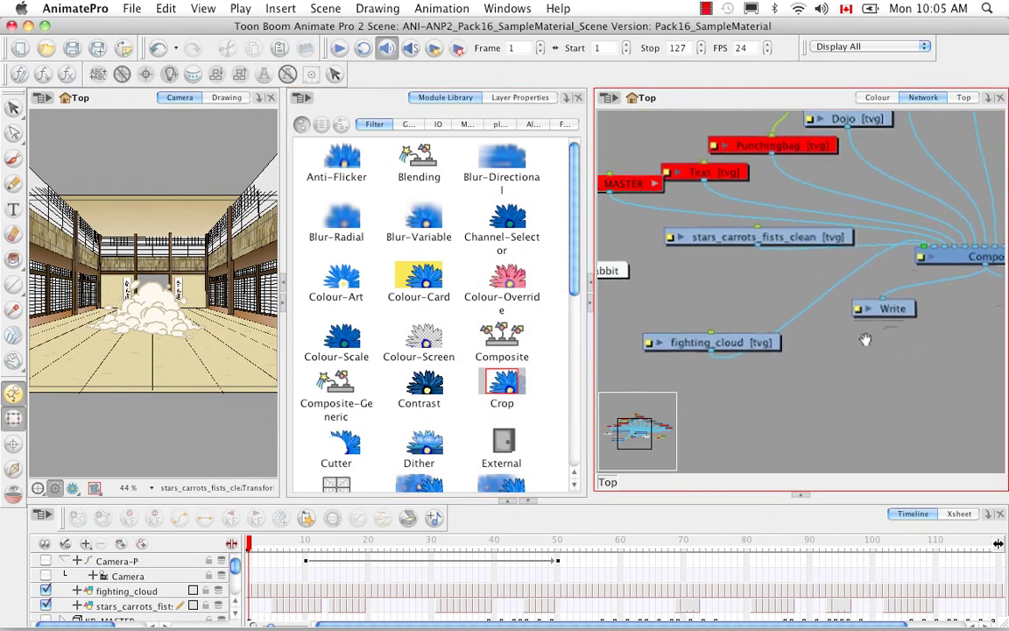
pyautogui.click(689, 307)
pyautogui.moveTo(688, 316); pyautogui.dragTo(699, 333)
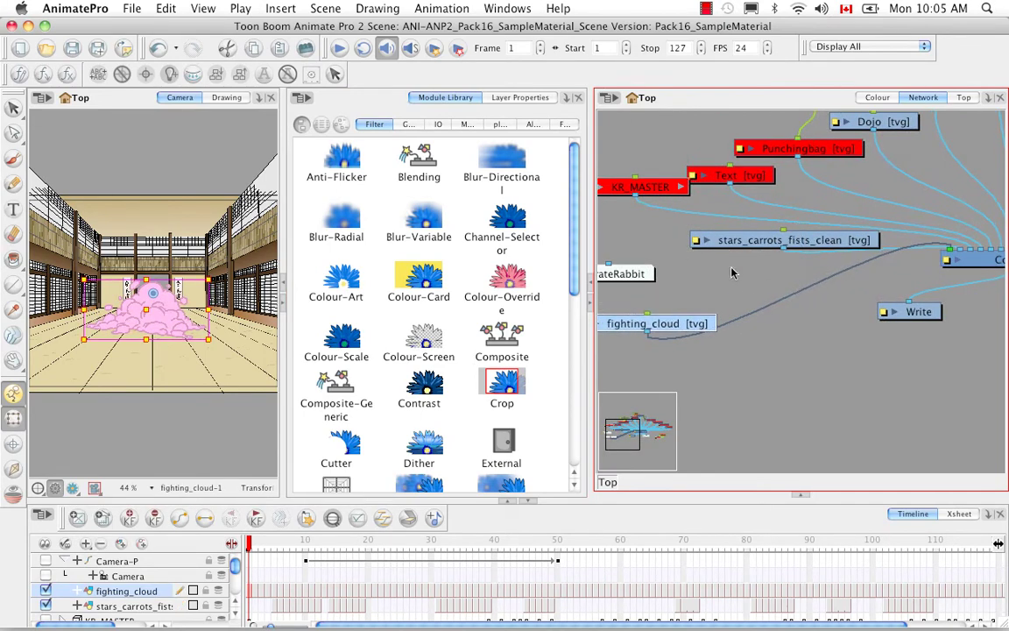
pyautogui.moveTo(823, 249); pyautogui.dragTo(817, 391)
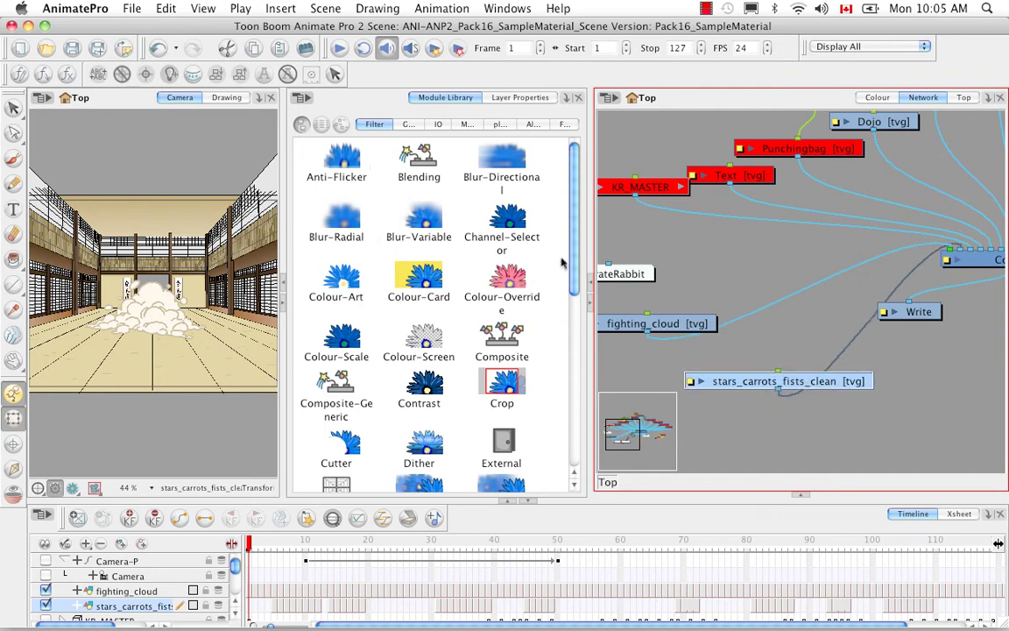
# Insert a Glow filter module between stars_carrots_fists_clean and the Composite, and space the two modules apart.
pyautogui.scroll(-2, 576, 261)
pyautogui.moveTo(578, 256); pyautogui.dragTo(573, 319)
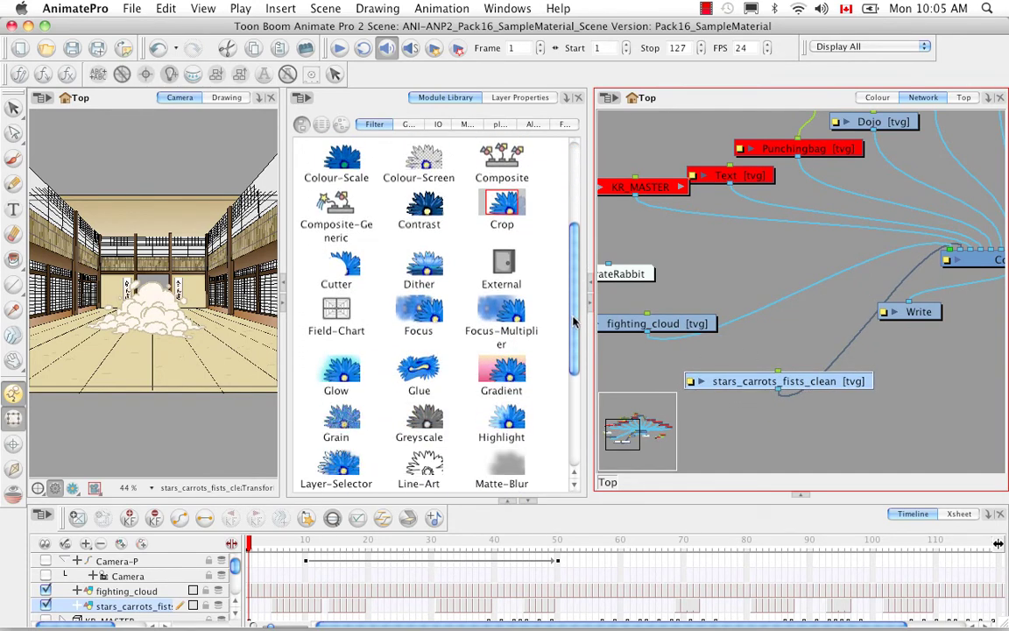
pyautogui.moveTo(341, 359); pyautogui.dragTo(881, 362)
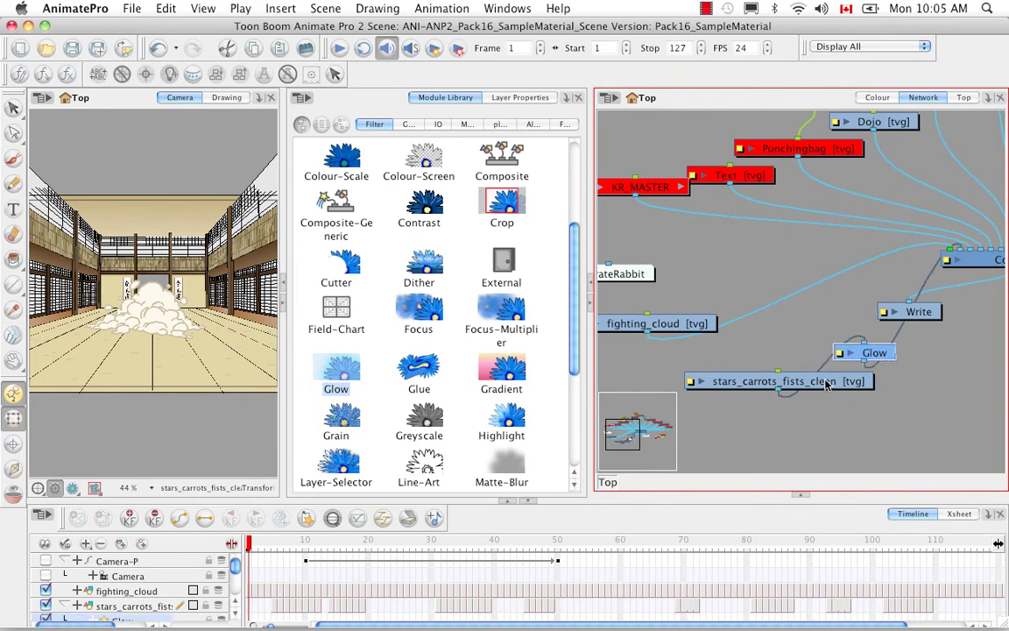
pyautogui.moveTo(771, 382); pyautogui.dragTo(718, 384)
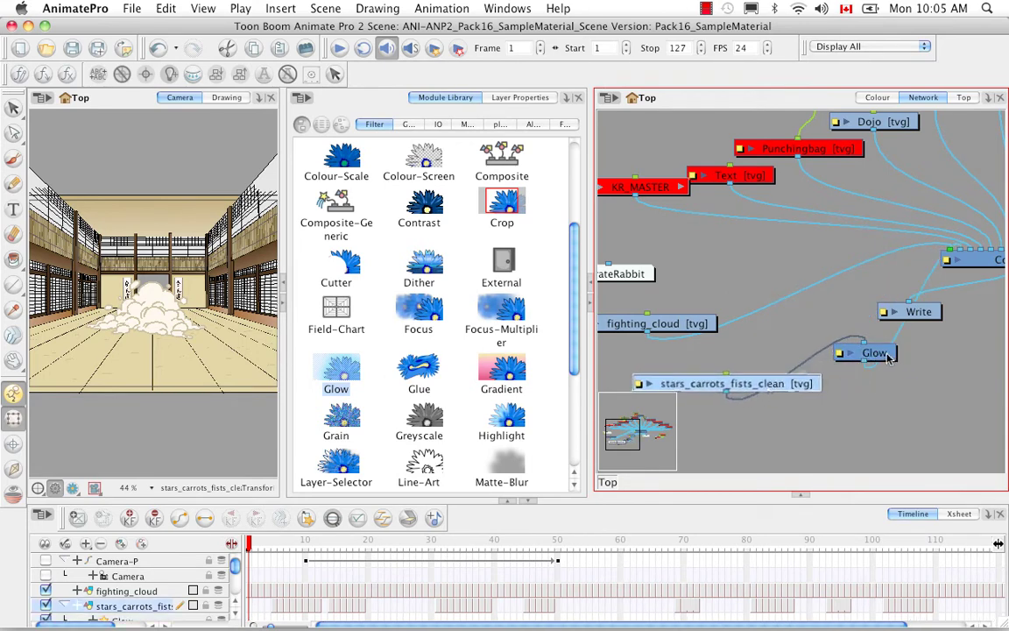
pyautogui.moveTo(892, 359); pyautogui.dragTo(828, 348)
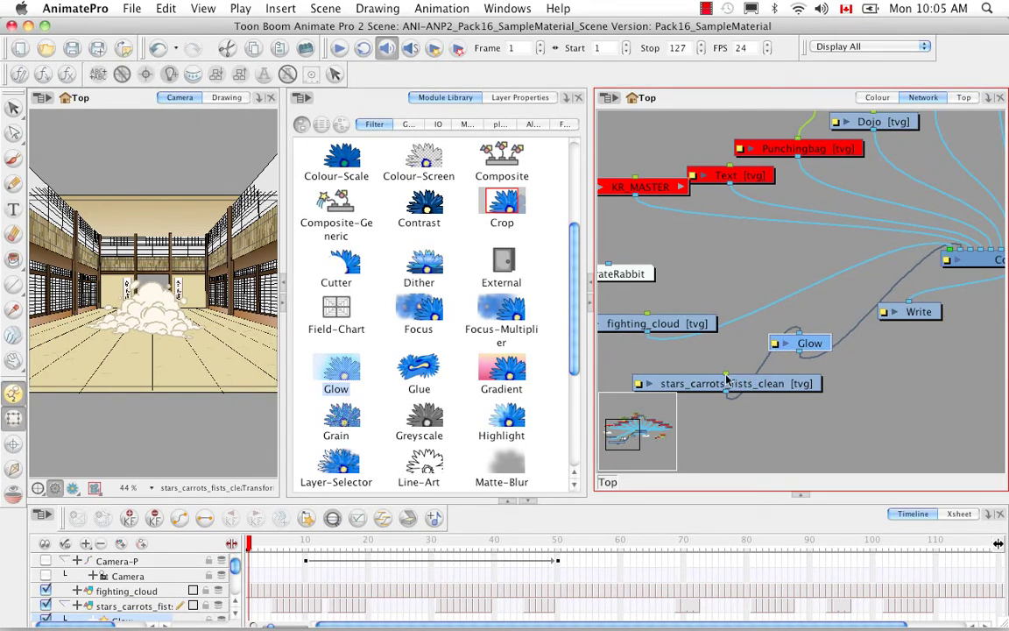
# Connect stars_carrots_fists_clean directly to the Composite alongside its Glow branch, and position it just below fighting_cloud.
pyautogui.moveTo(771, 391); pyautogui.dragTo(967, 248)
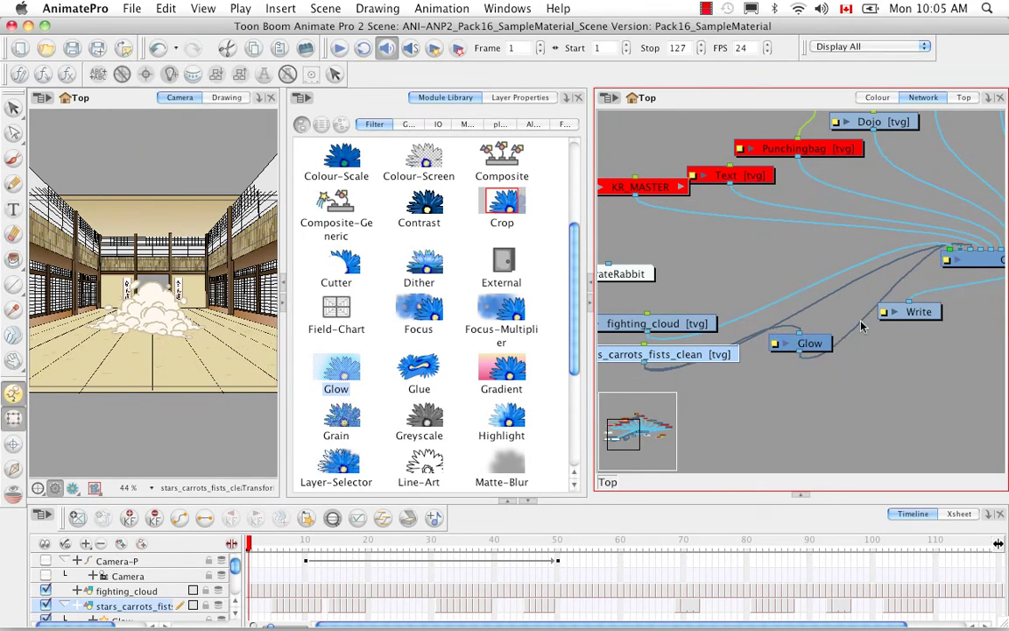
pyautogui.click(775, 322)
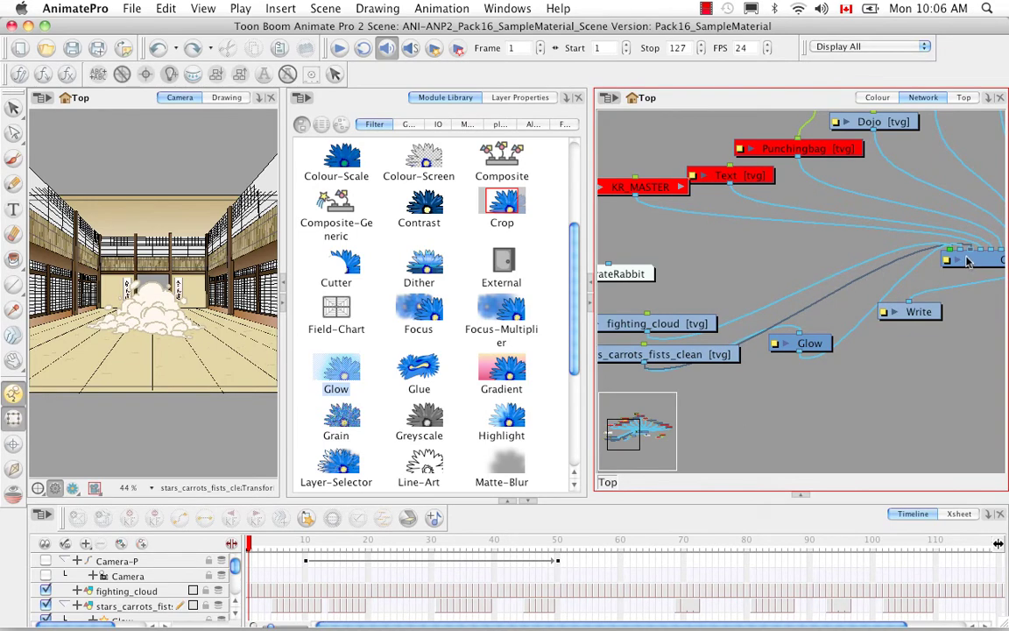
# Go to frame 8 and switch the Camera view to the rendered preview.
pyautogui.click(282, 542)
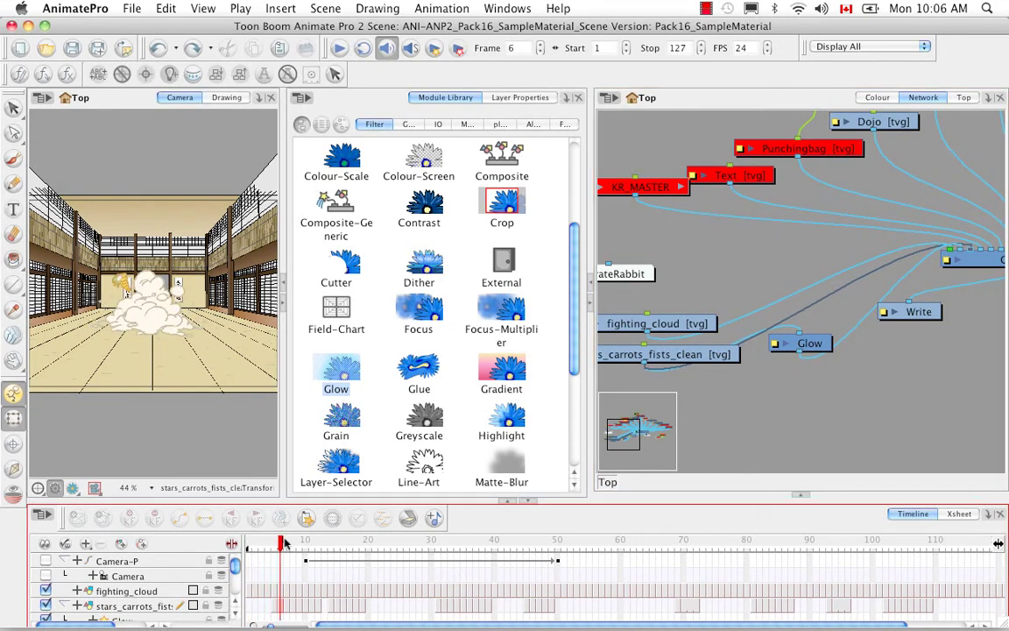
pyautogui.moveTo(282, 542); pyautogui.dragTo(294, 542)
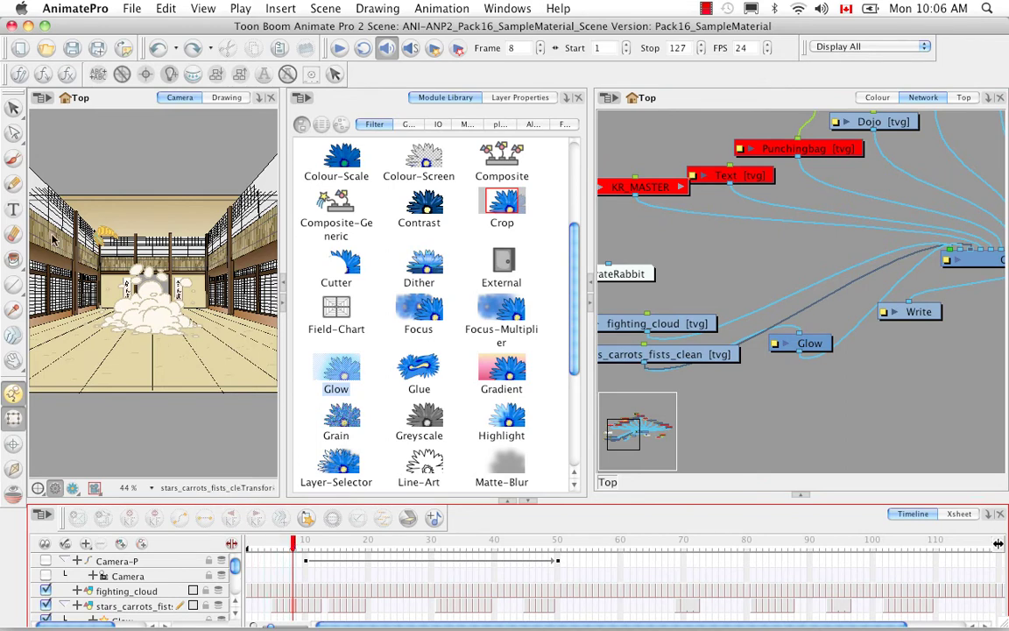
pyautogui.click(73, 487)
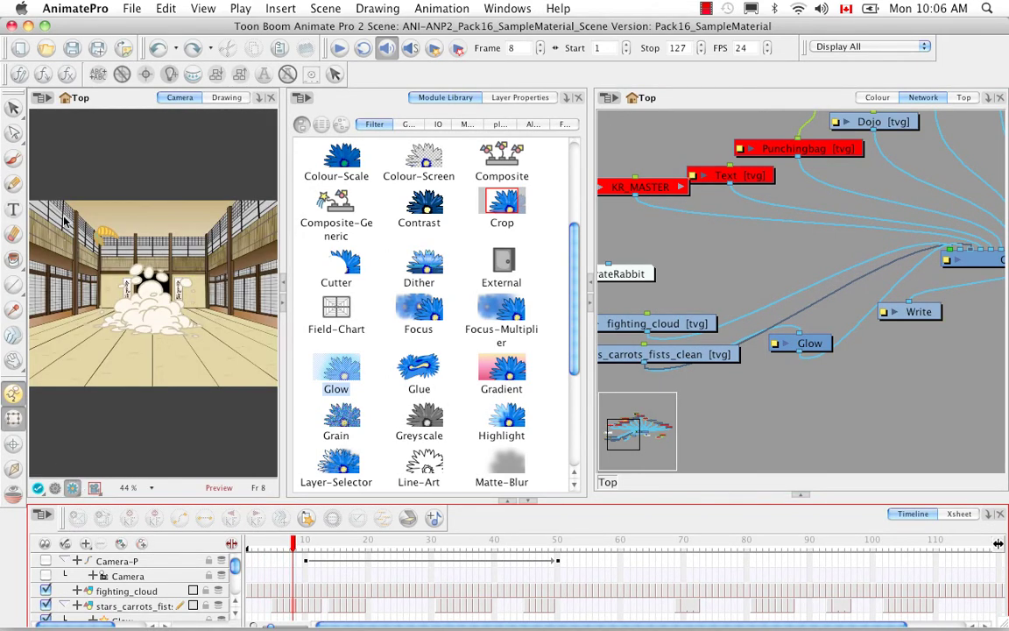
# Set the Glow module's radius to 4.5 and enable Use Source Colour.
pyautogui.doubleClick(775, 344)
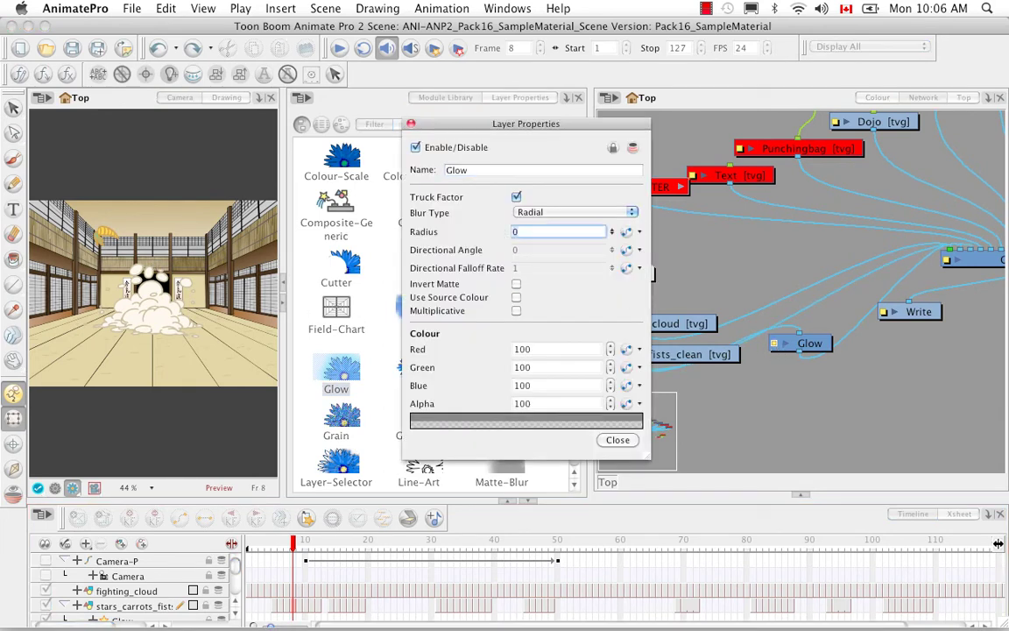
pyautogui.write('4.5')
pyautogui.click(516, 297)
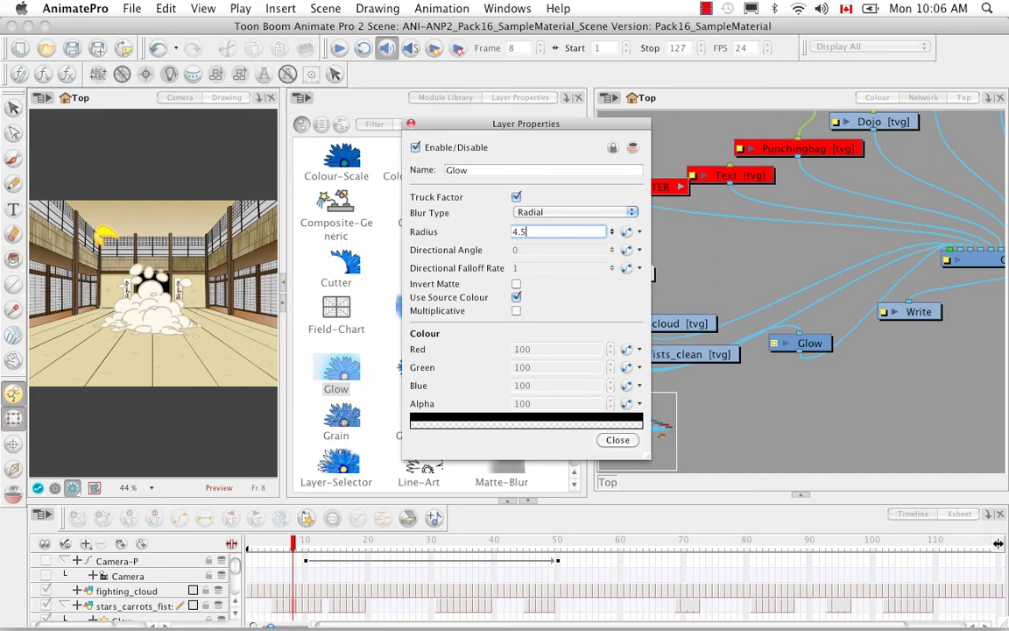
pyautogui.click(411, 125)
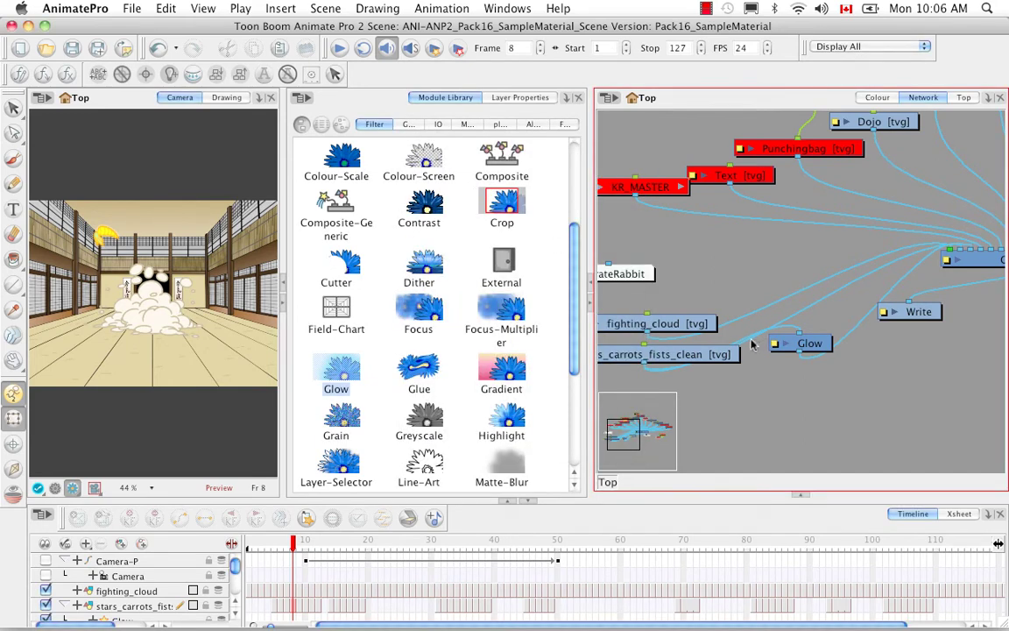
# Detach the direct connection of stars_carrots_fists_clean from the Composite to compare the glow alone, and undo the detachment.
pyautogui.click(973, 253)
pyautogui.moveTo(970, 253); pyautogui.dragTo(863, 254)
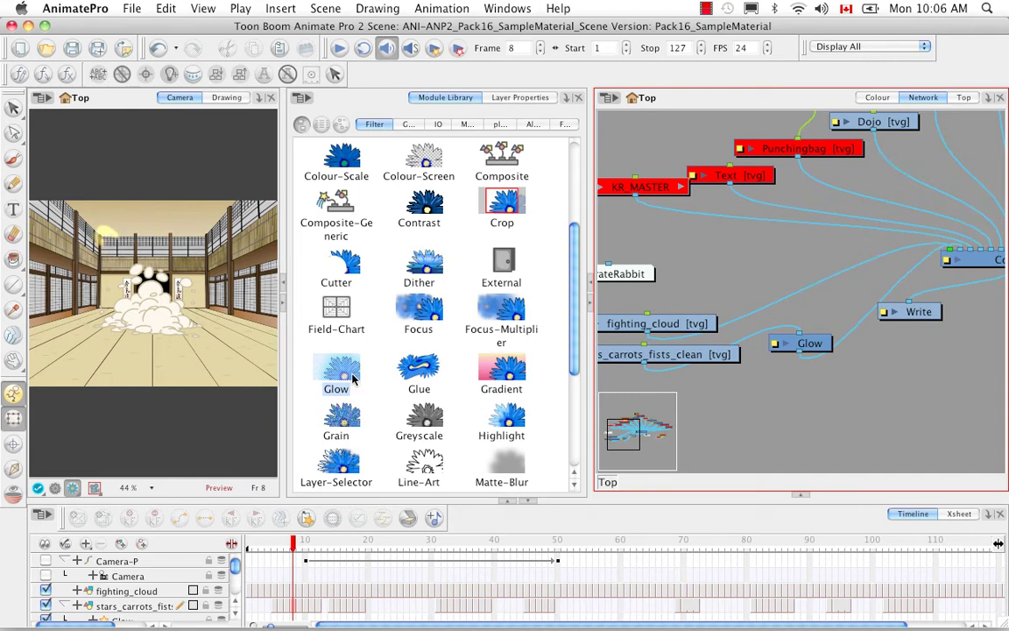
pyautogui.press('super+z')
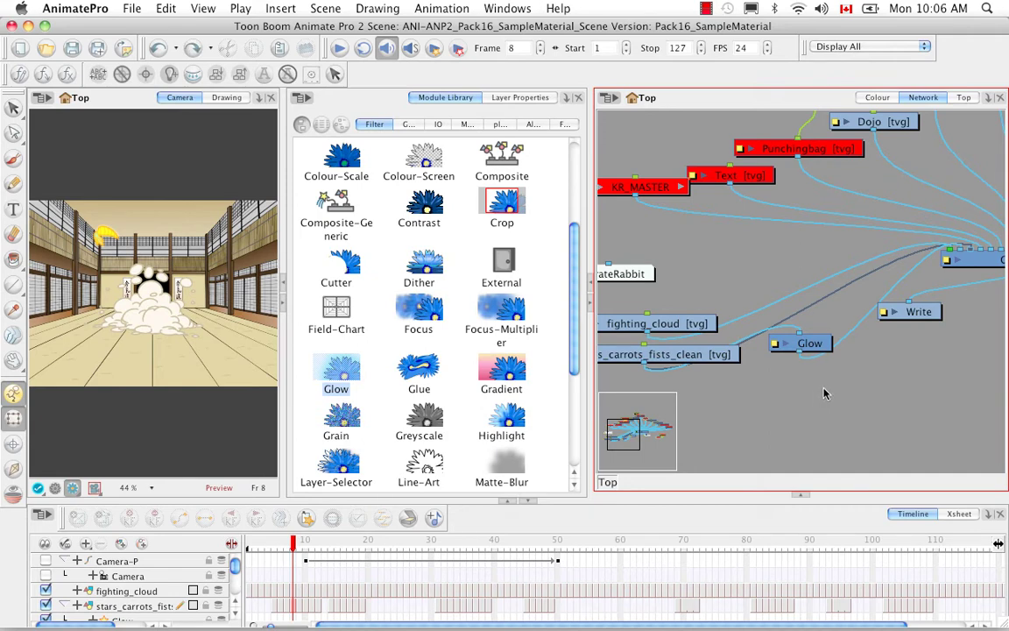
# Add a Colour-Override module from the full module list and insert it between fighting_cloud and the Composite.
pyautogui.scroll(5, 521, 311)
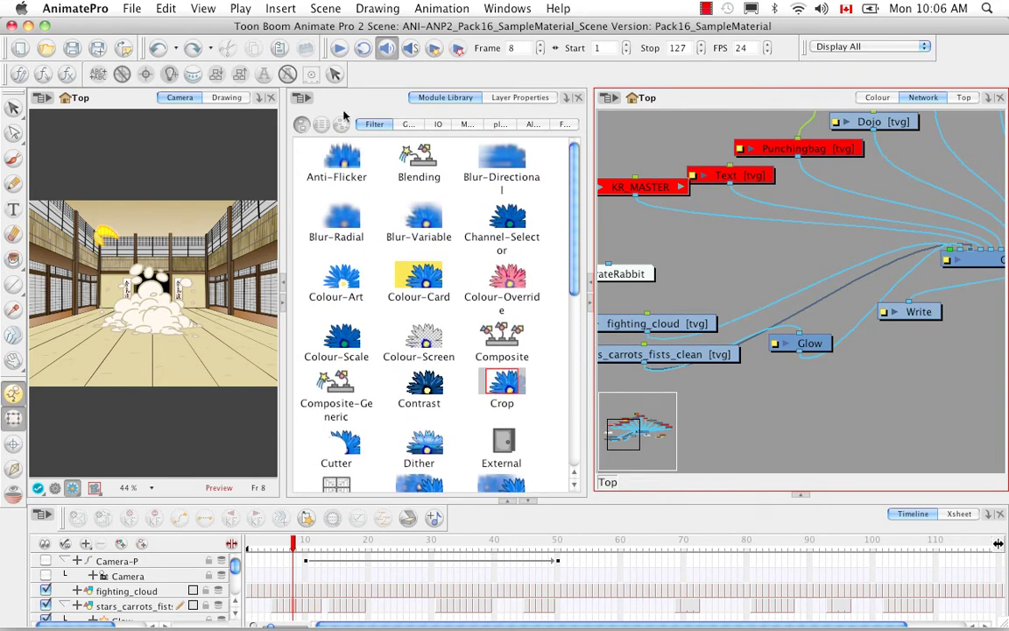
pyautogui.click(532, 124)
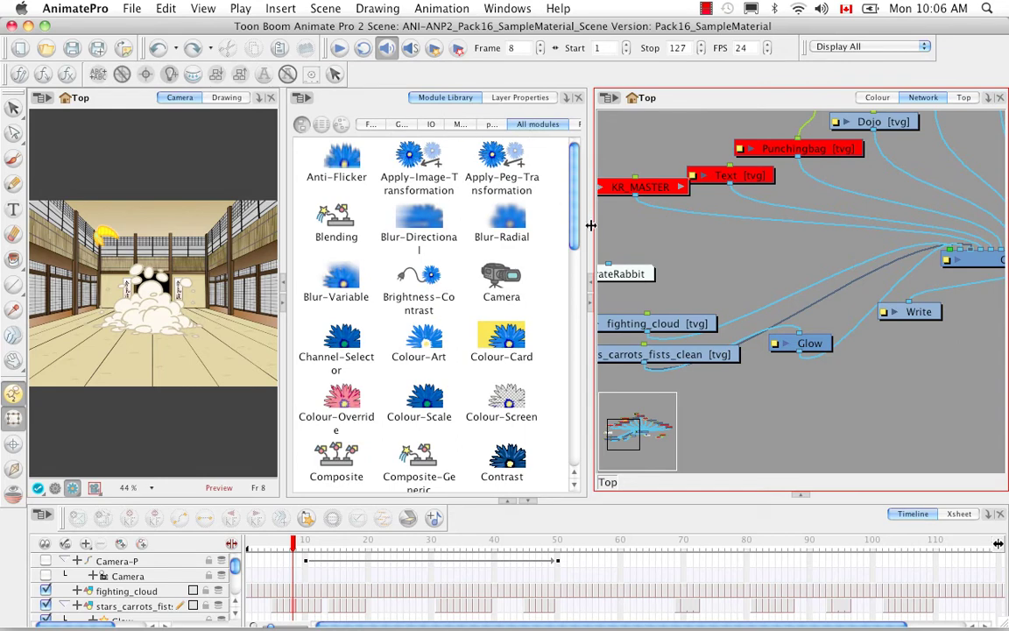
pyautogui.click(340, 405)
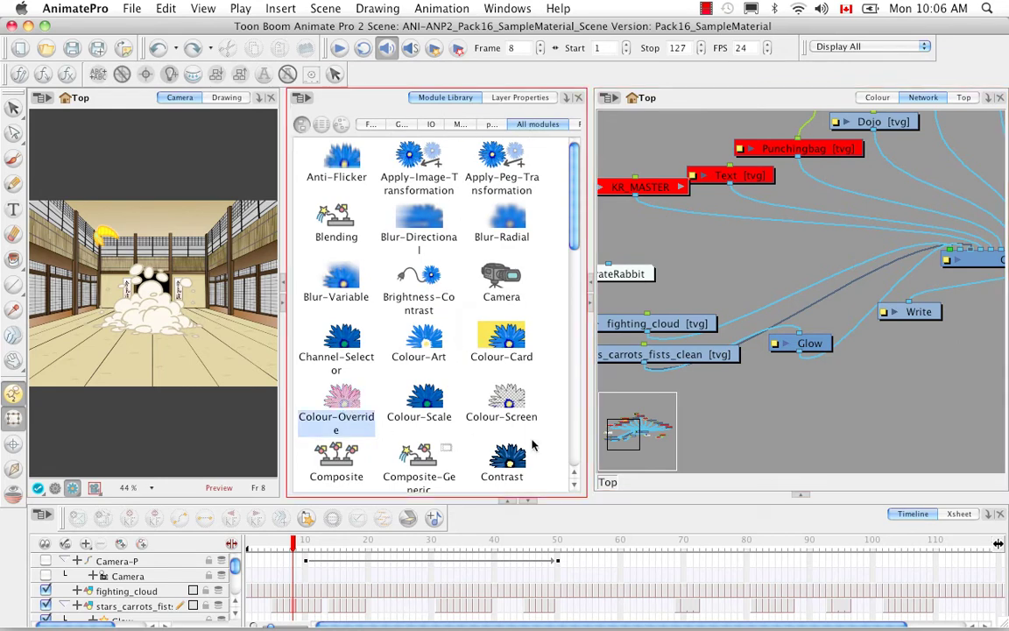
pyautogui.moveTo(860, 423); pyautogui.dragTo(857, 427)
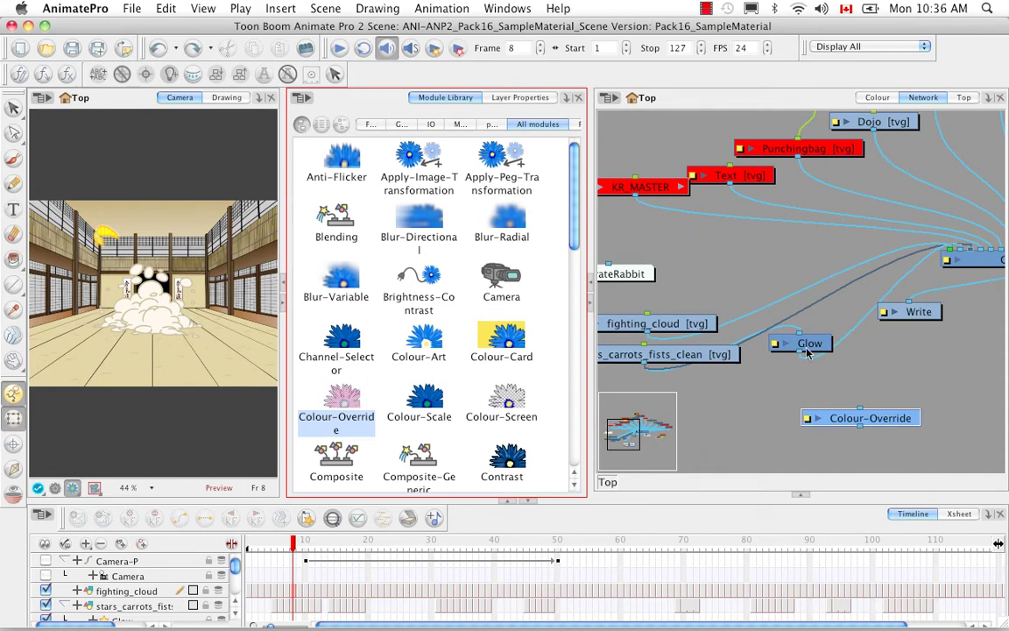
pyautogui.moveTo(827, 417); pyautogui.dragTo(826, 299)
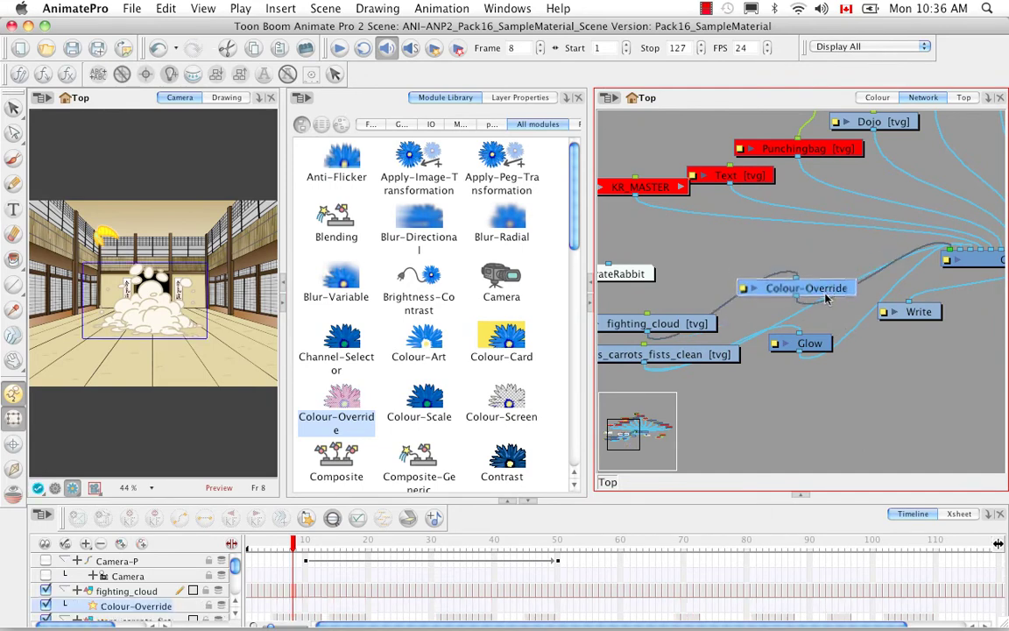
# Examine which palettes the Colour-Override module's palette browser offers at the Environment, Job, Scene and Element levels.
pyautogui.click(743, 290)
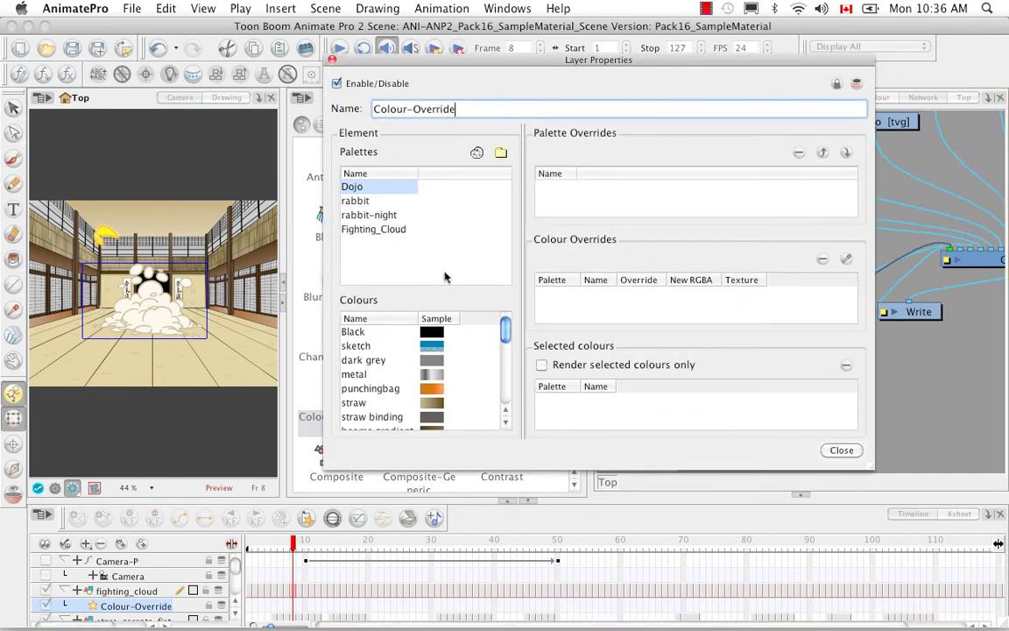
pyautogui.click(476, 155)
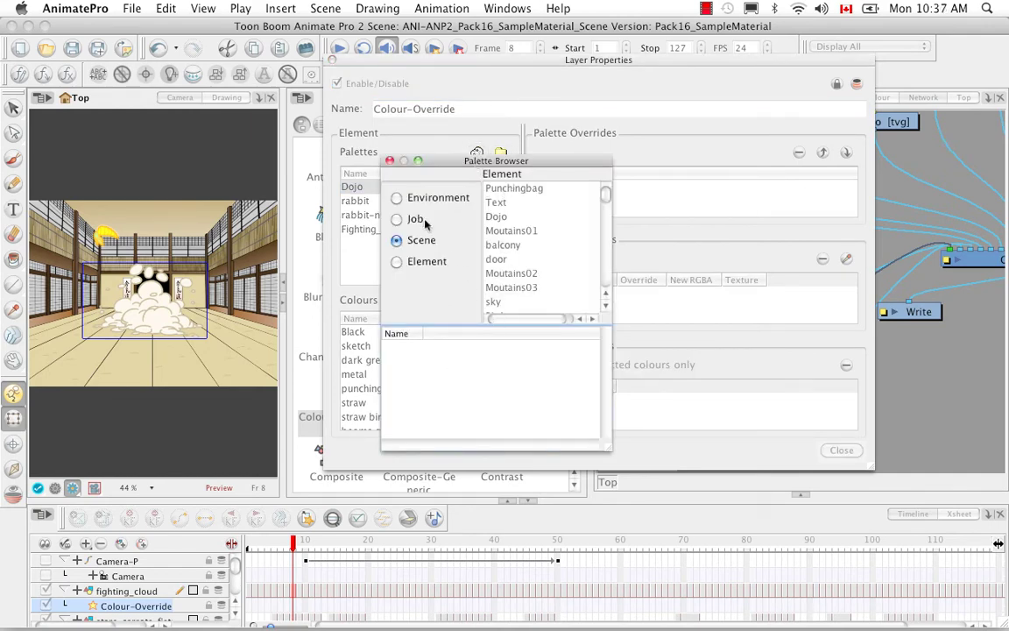
pyautogui.click(396, 198)
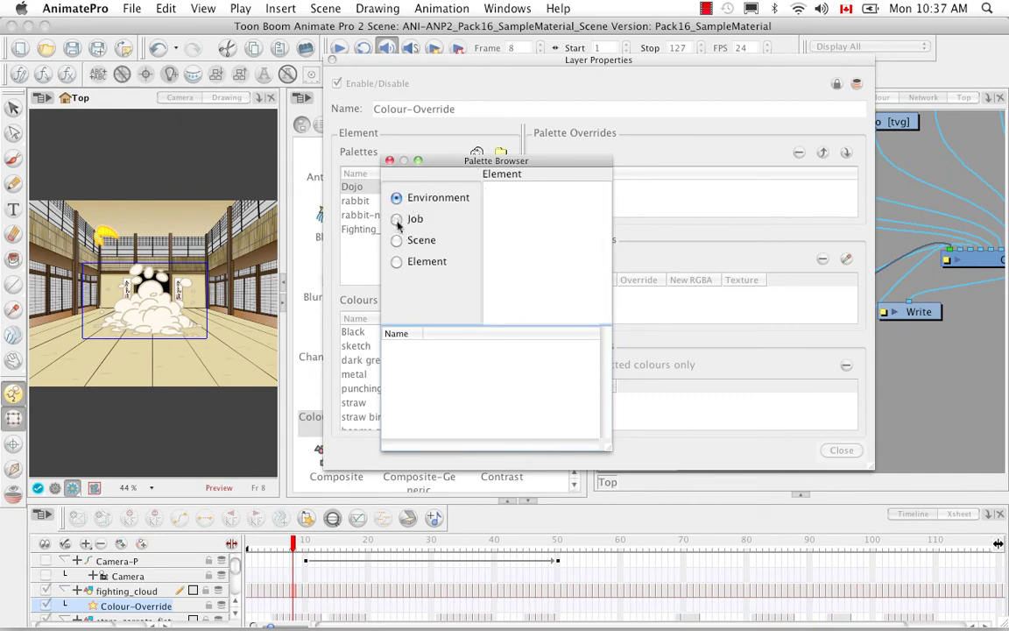
pyautogui.click(396, 220)
pyautogui.click(397, 261)
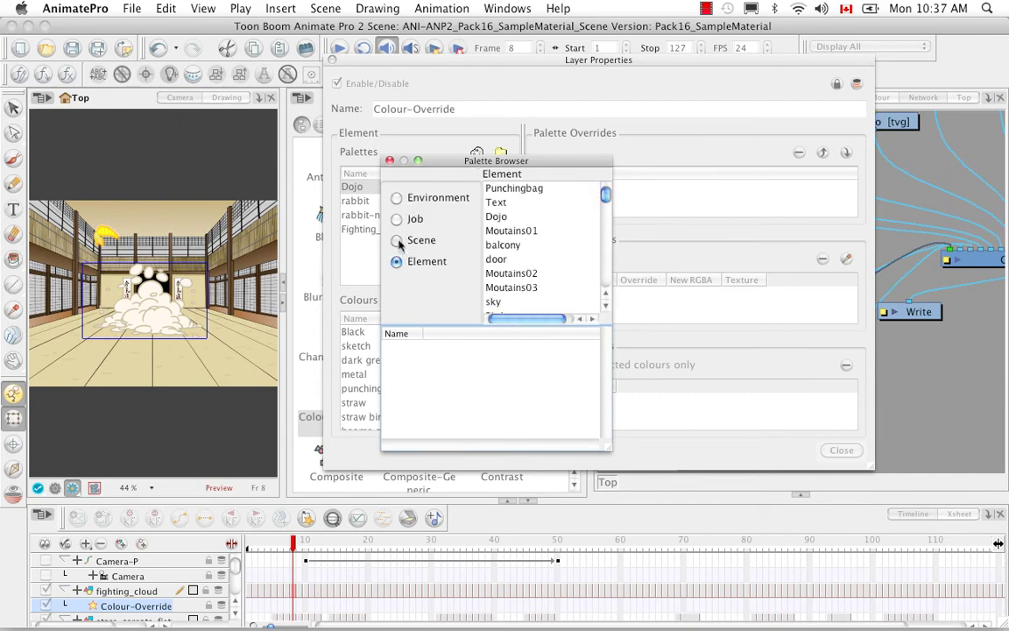
pyautogui.click(398, 241)
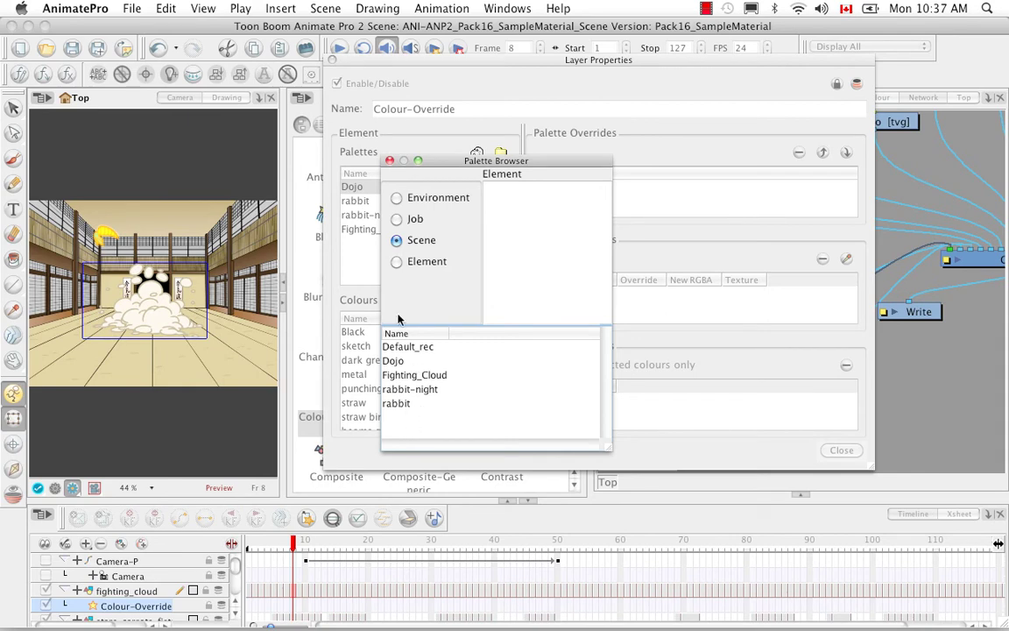
pyautogui.click(397, 265)
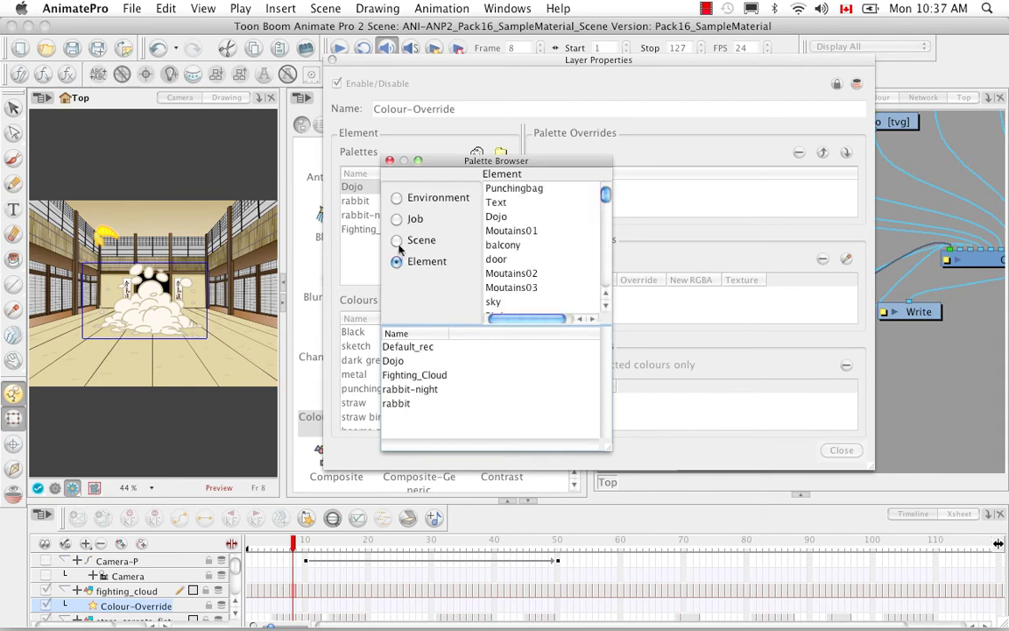
pyautogui.click(397, 241)
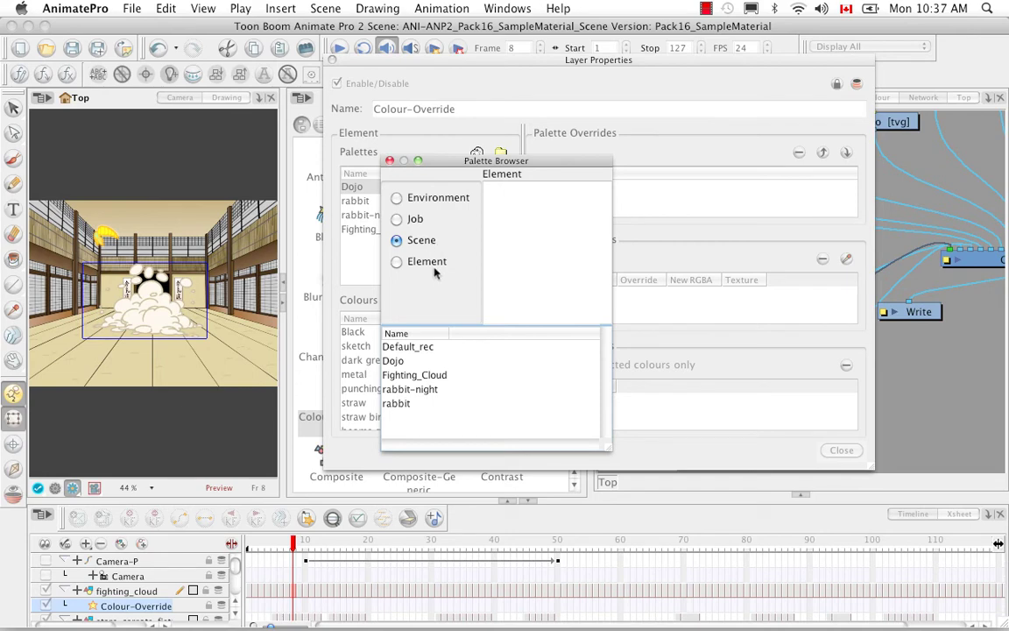
pyautogui.click(389, 161)
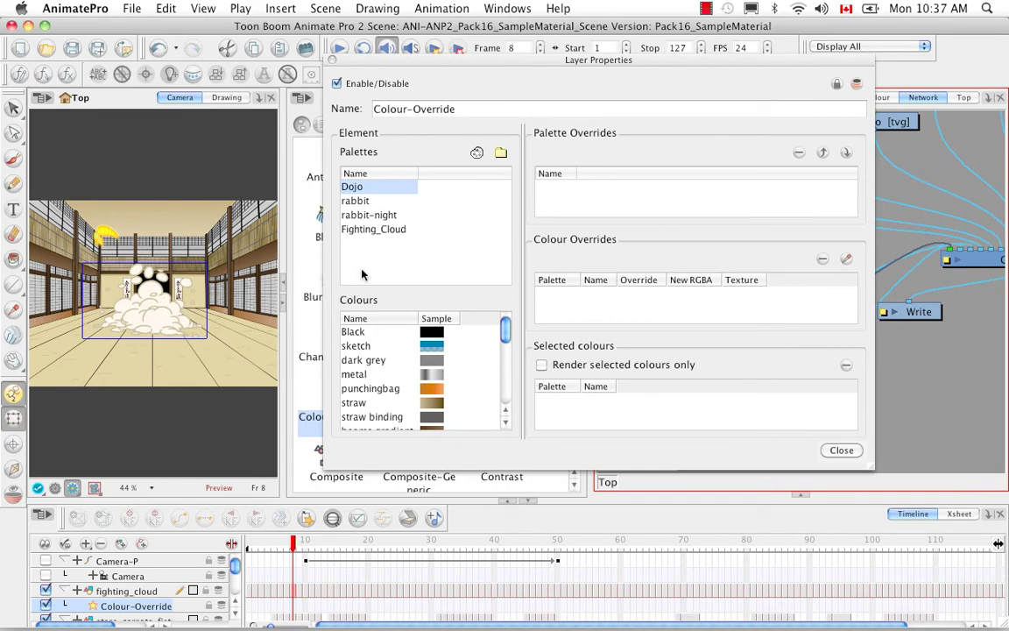
# Load Text.plt from the ANP_Pack6 palette-library folder into the Colour-Override module's palette list.
pyautogui.click(501, 153)
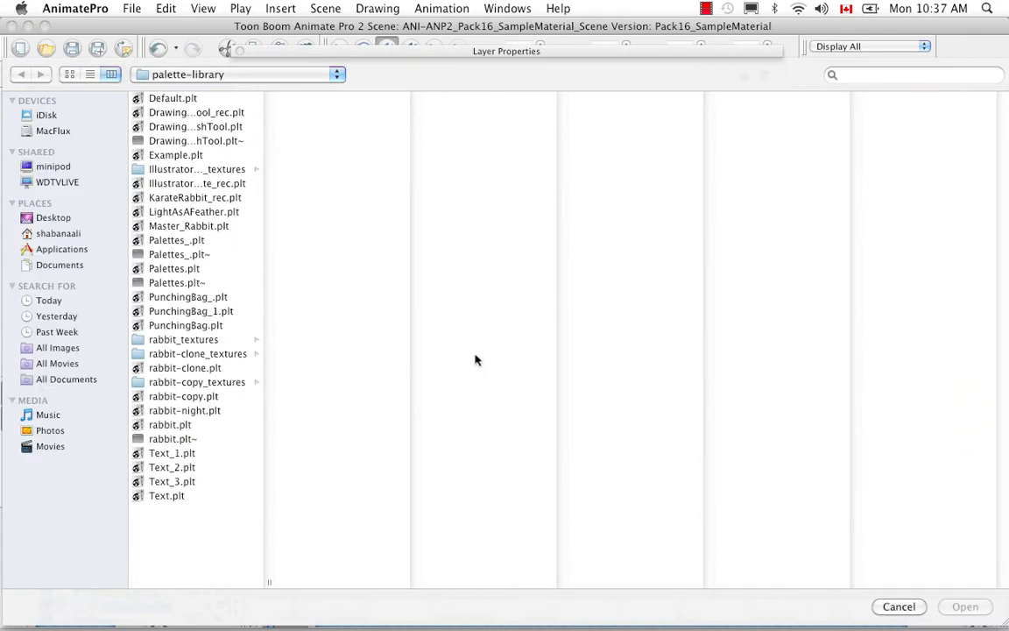
pyautogui.click(167, 496)
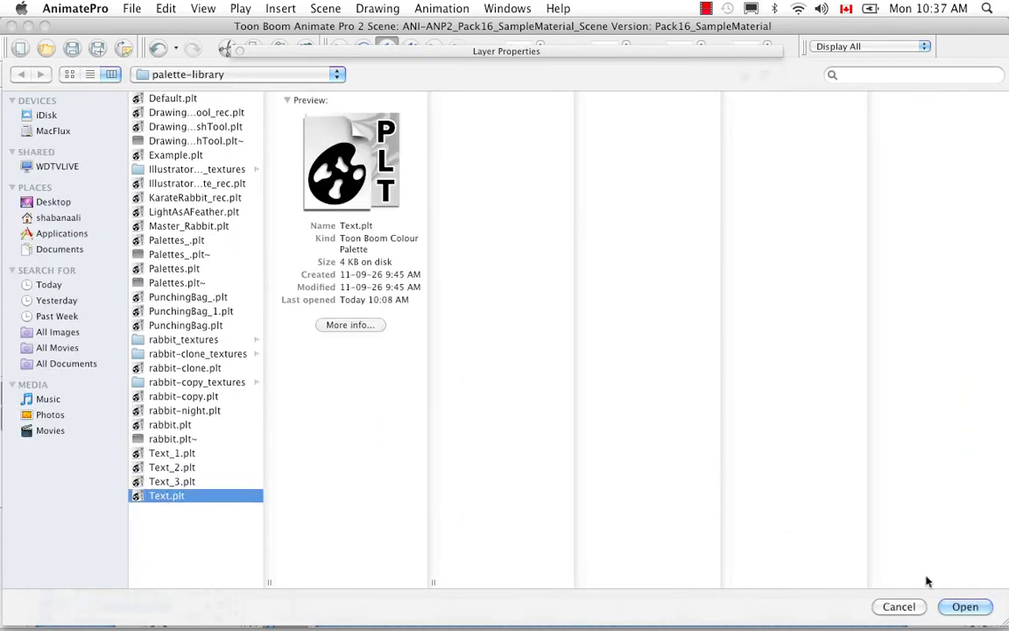
pyautogui.click(336, 74)
pyautogui.click(331, 91)
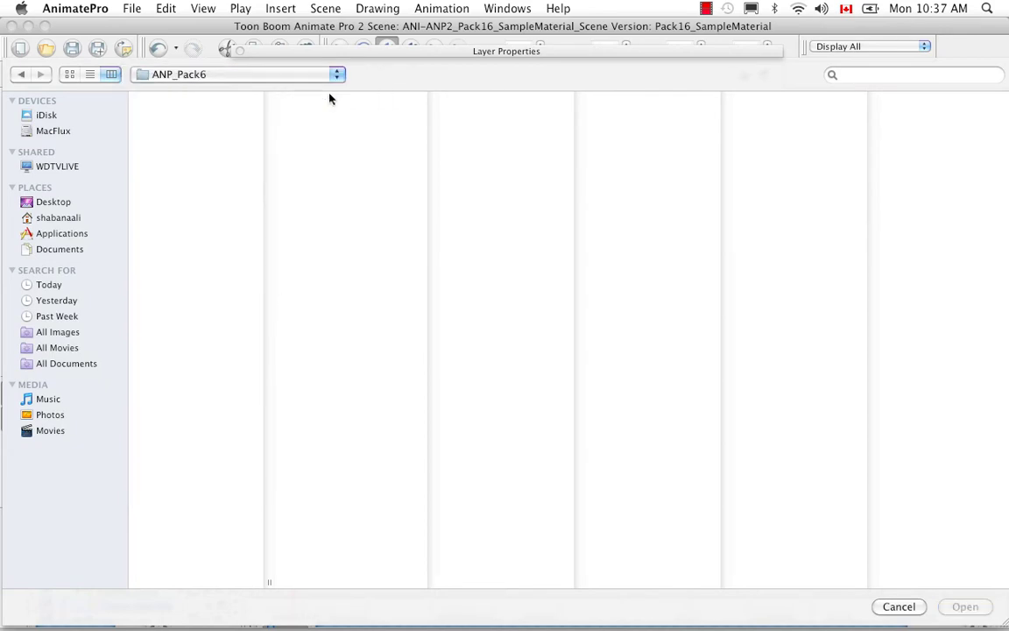
pyautogui.click(187, 483)
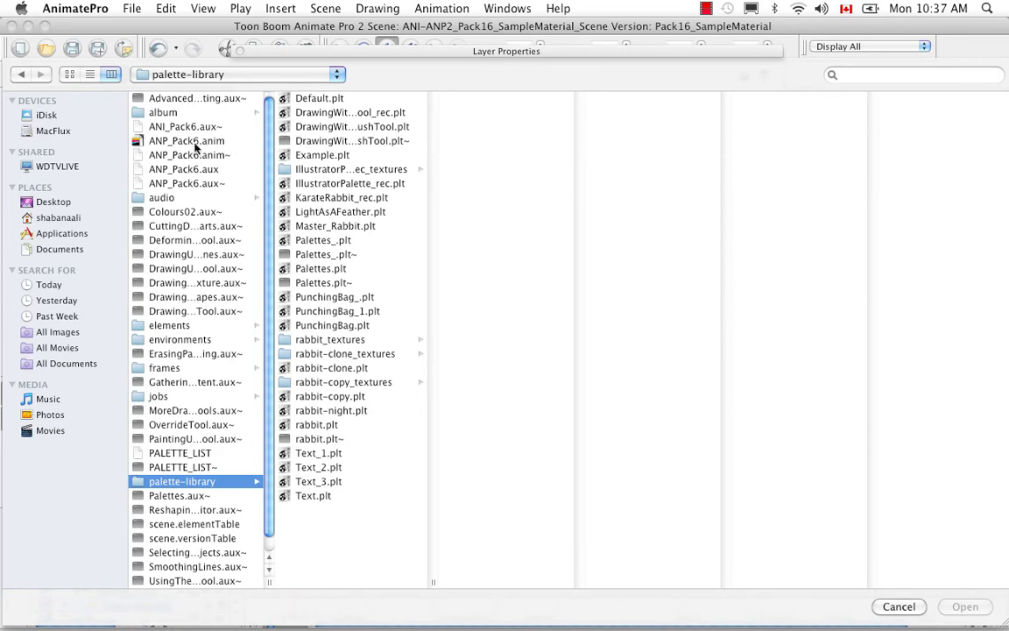
pyautogui.click(302, 496)
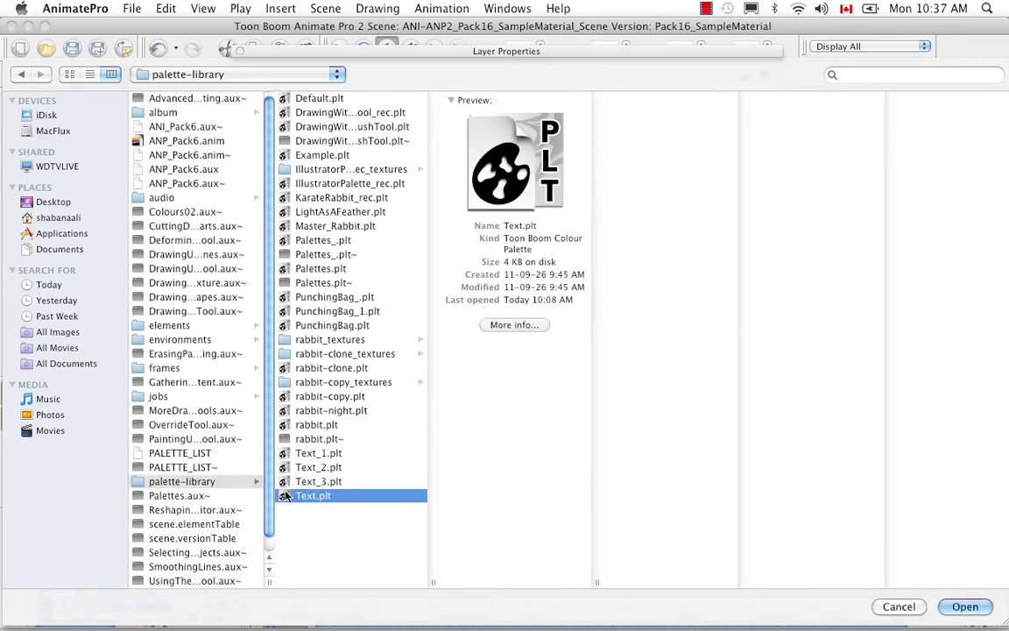
pyautogui.click(971, 605)
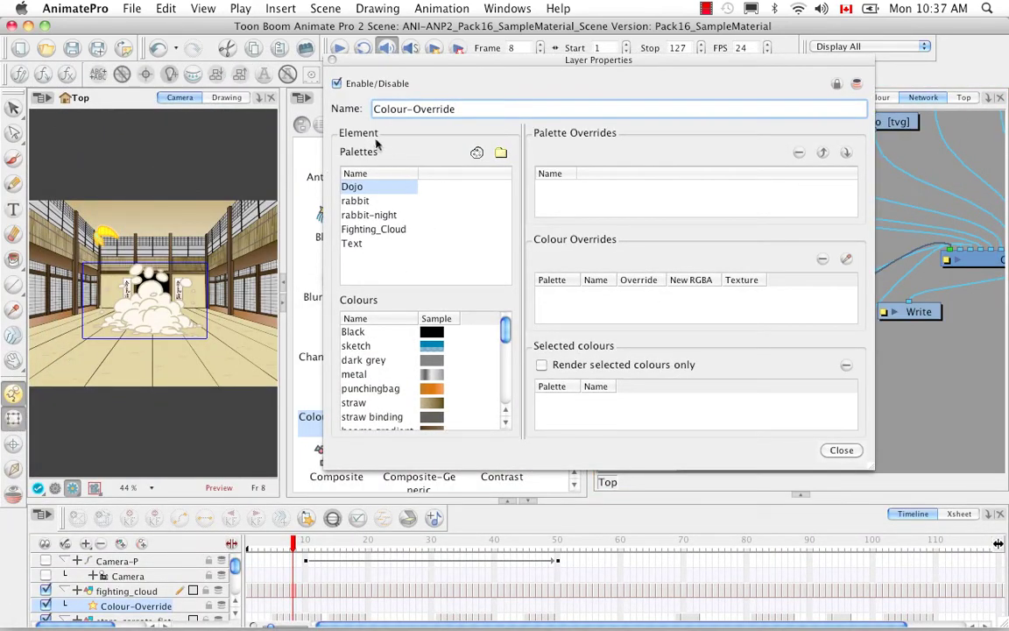
# Examine the Text palette's colours and compare the colour lists of the rabbit and rabbit-night palettes.
pyautogui.click(355, 244)
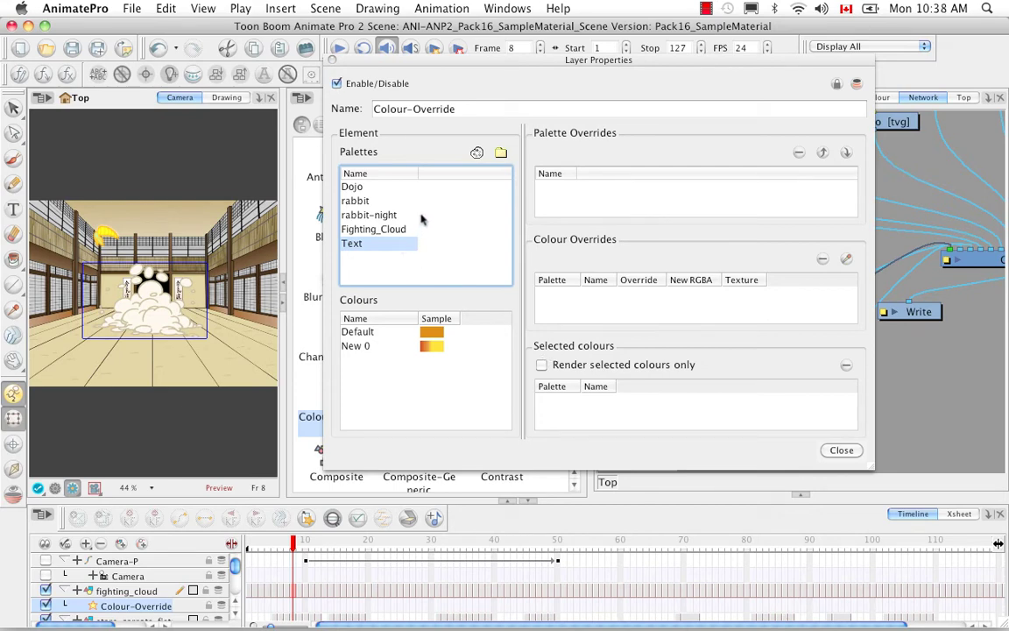
pyautogui.click(365, 203)
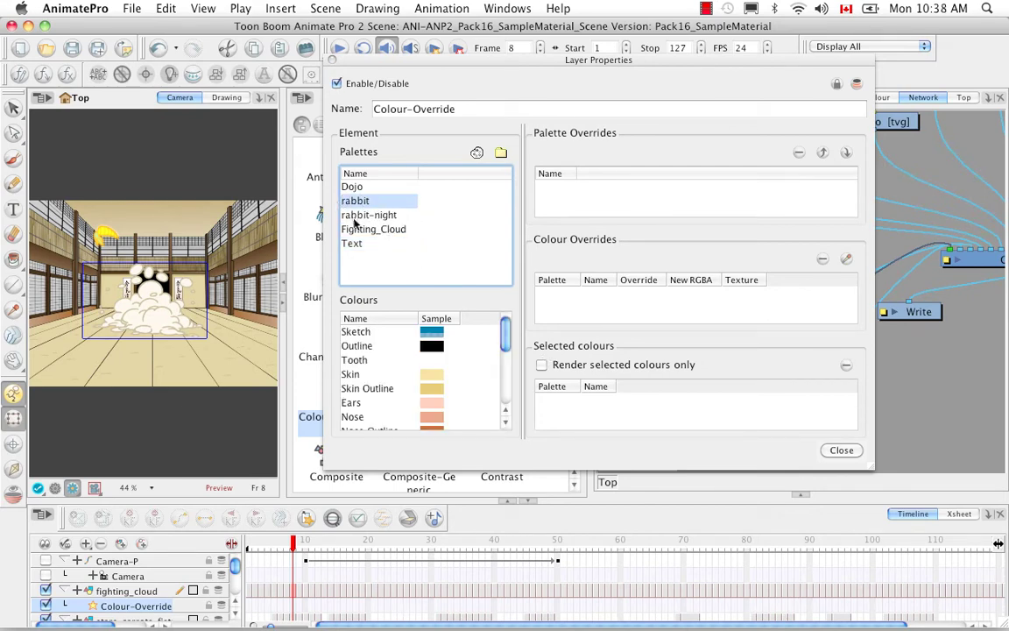
pyautogui.moveTo(355, 220); pyautogui.dragTo(369, 267)
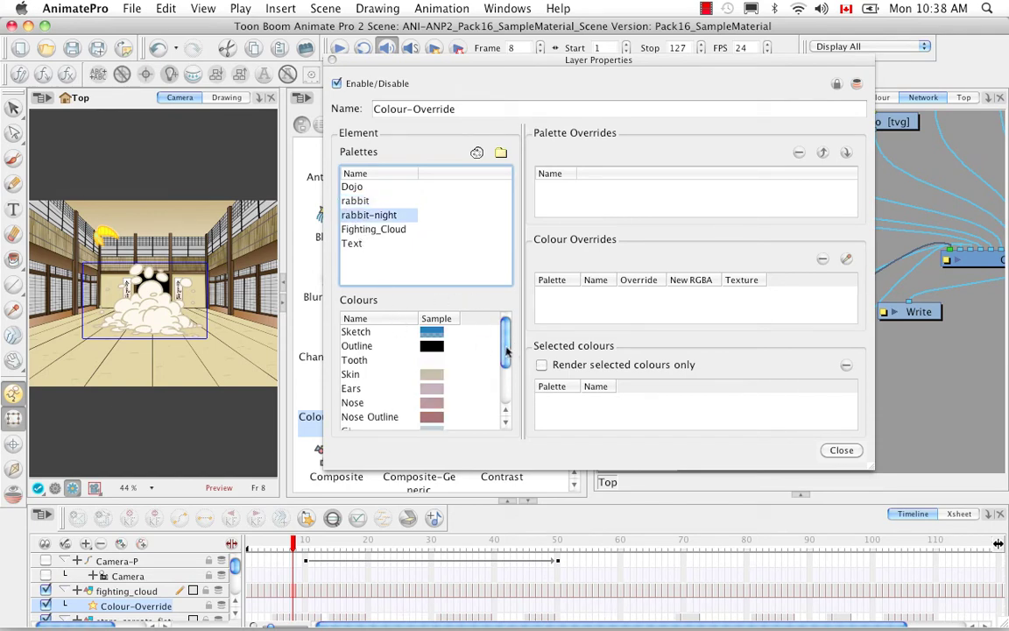
pyautogui.moveTo(506, 333)
pyautogui.mouseDown()
pyautogui.moveTo(505, 377)
pyautogui.moveTo(504, 323)
pyautogui.mouseUp()
pyautogui.click(359, 203)
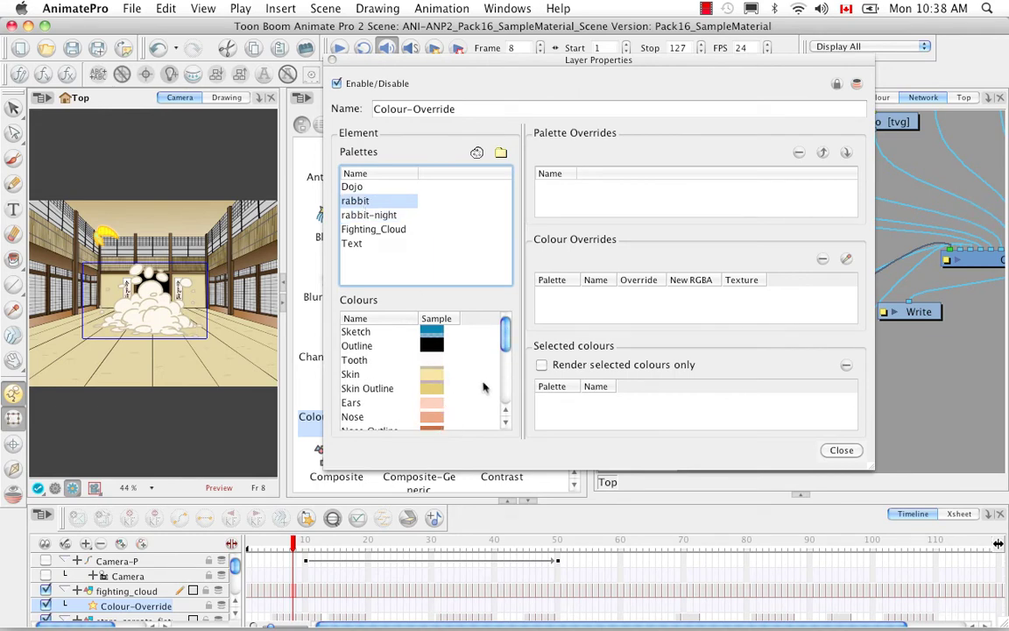
pyautogui.click(385, 216)
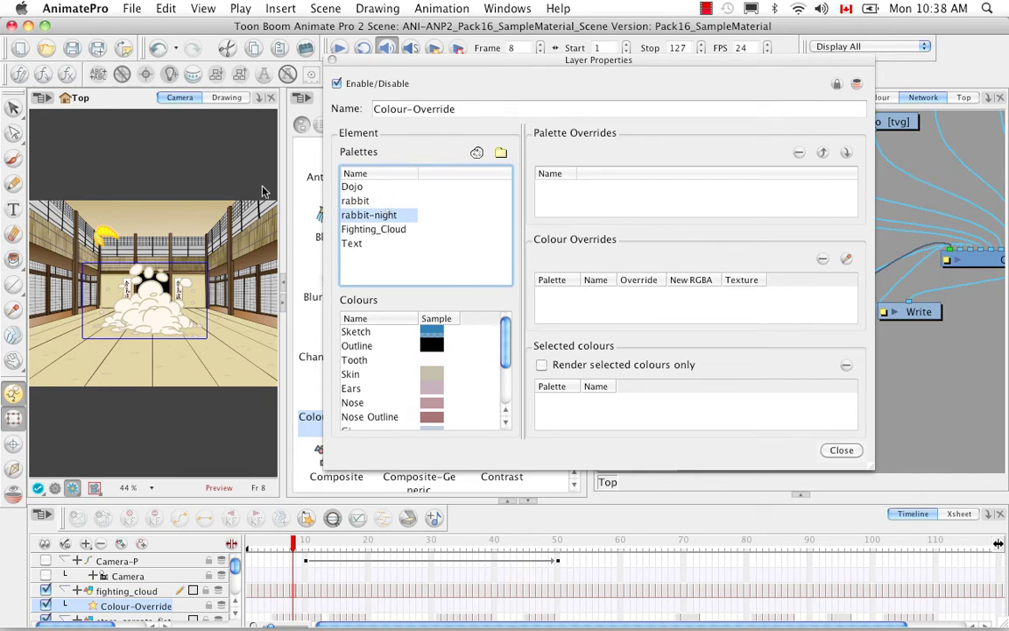
pyautogui.click(355, 203)
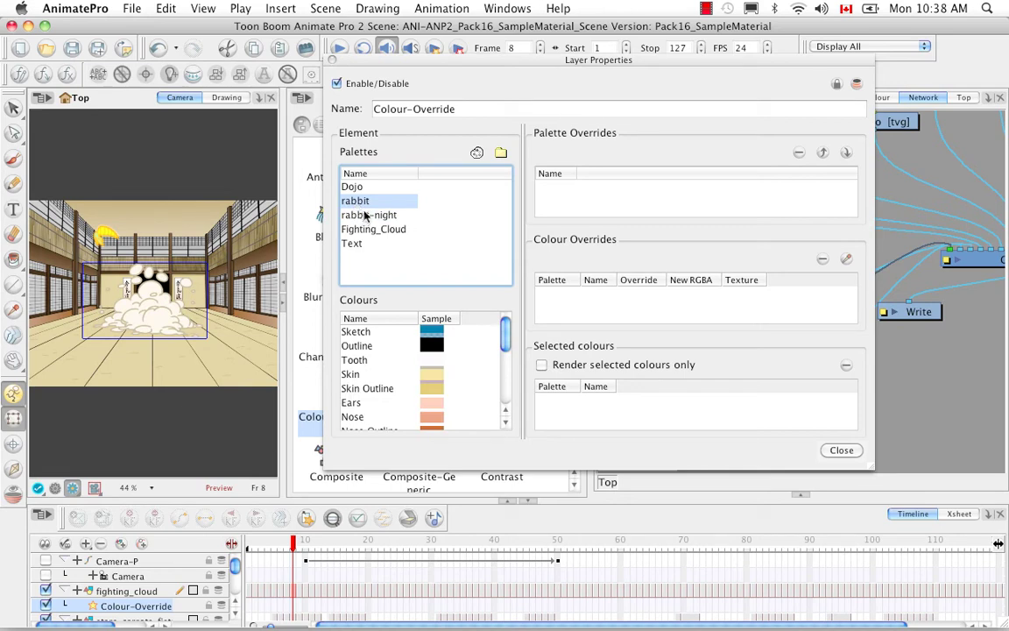
# Add the rabbit-night palette to the Colour-Override module's palette overrides.
pyautogui.click(354, 216)
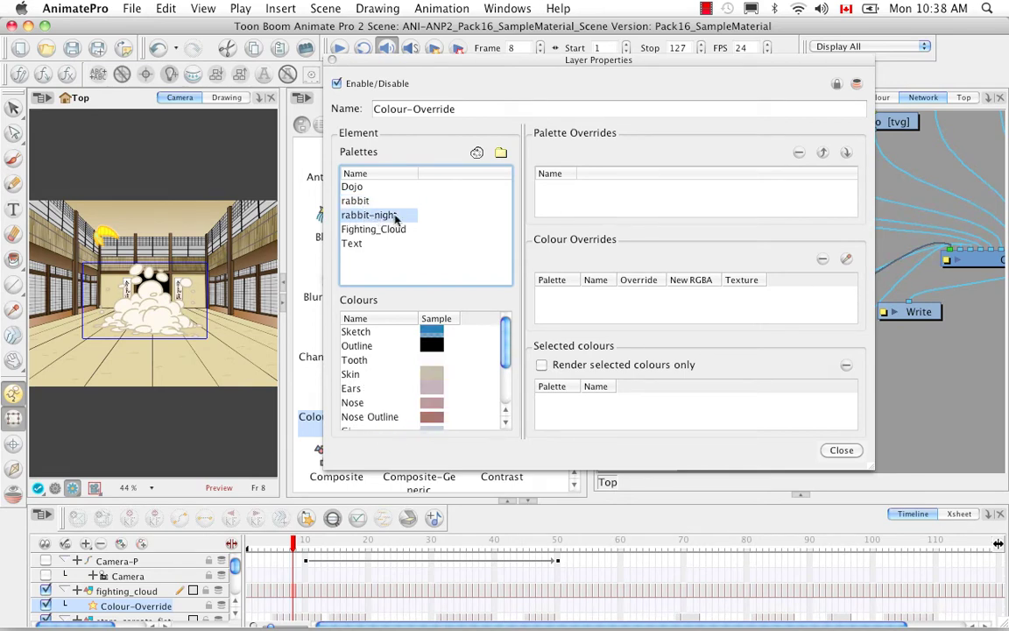
pyautogui.moveTo(403, 221); pyautogui.dragTo(611, 201)
# Move the Colour-Override module from the fighting_cloud connection onto the one between KR_MASTER and the Composite, and enable KR_MASTER.
pyautogui.moveTo(609, 60); pyautogui.dragTo(325, 181)
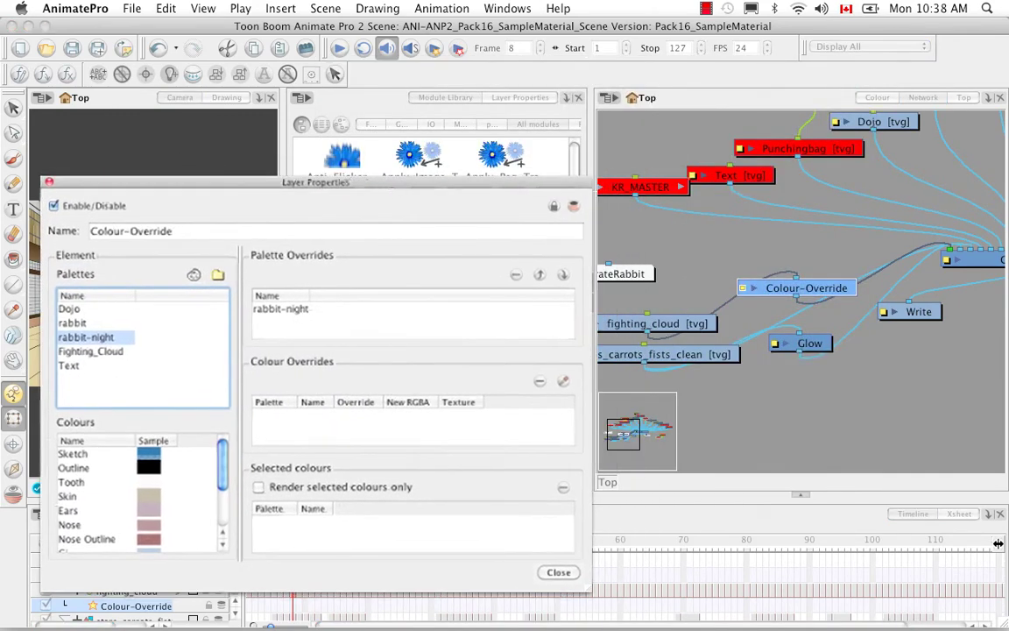
pyautogui.click(819, 252)
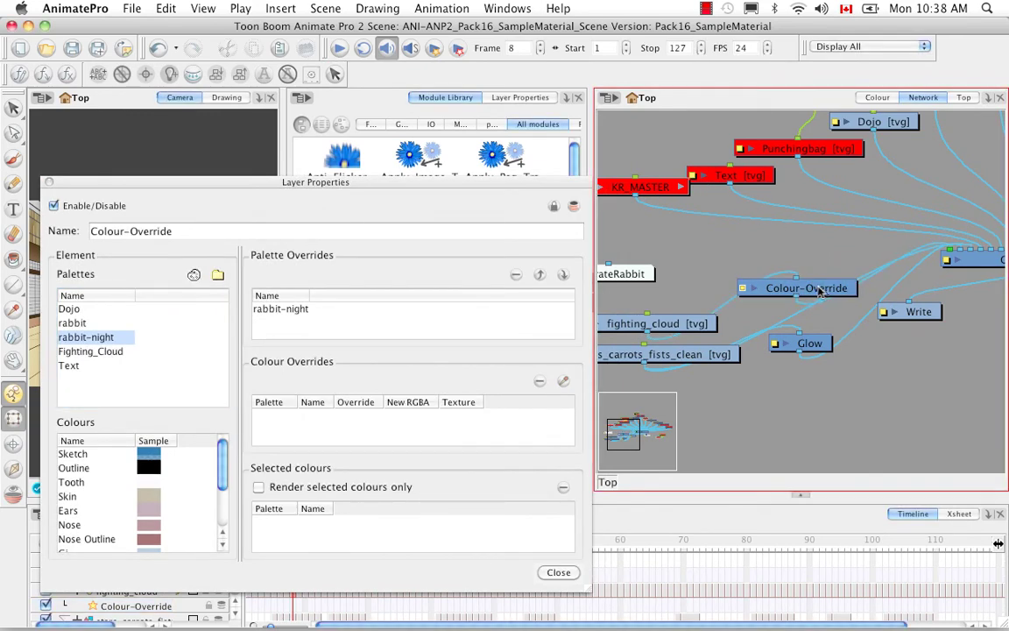
pyautogui.moveTo(816, 295); pyautogui.dragTo(792, 250)
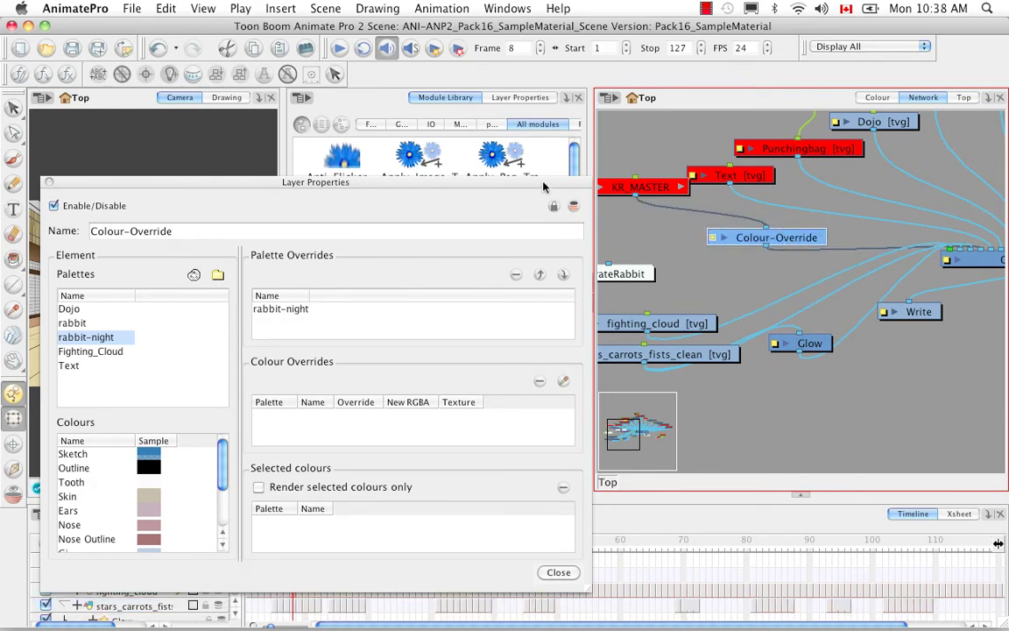
pyautogui.click(651, 191)
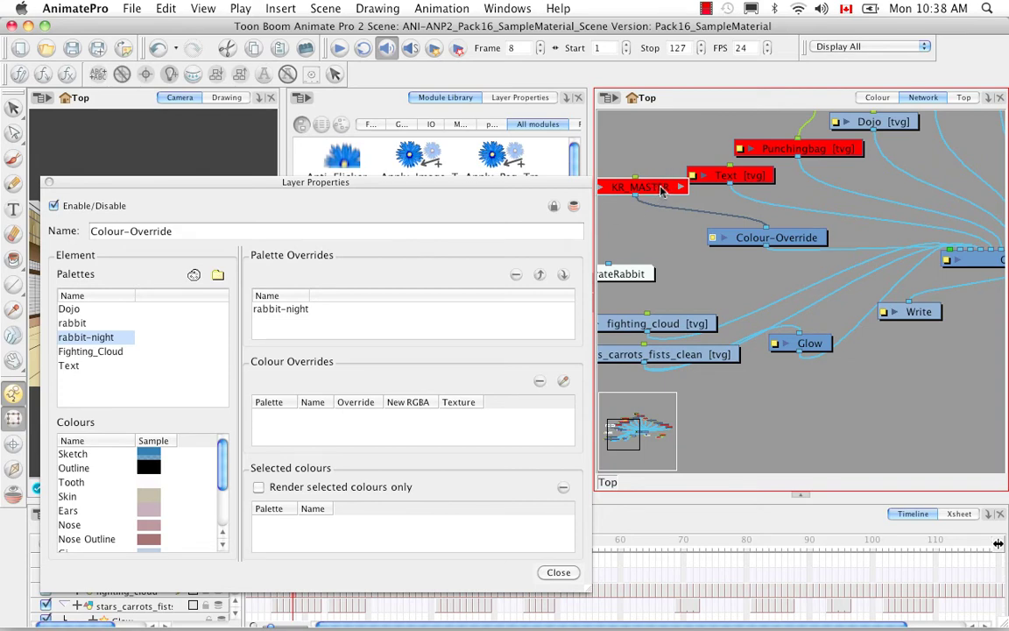
pyautogui.click(662, 191)
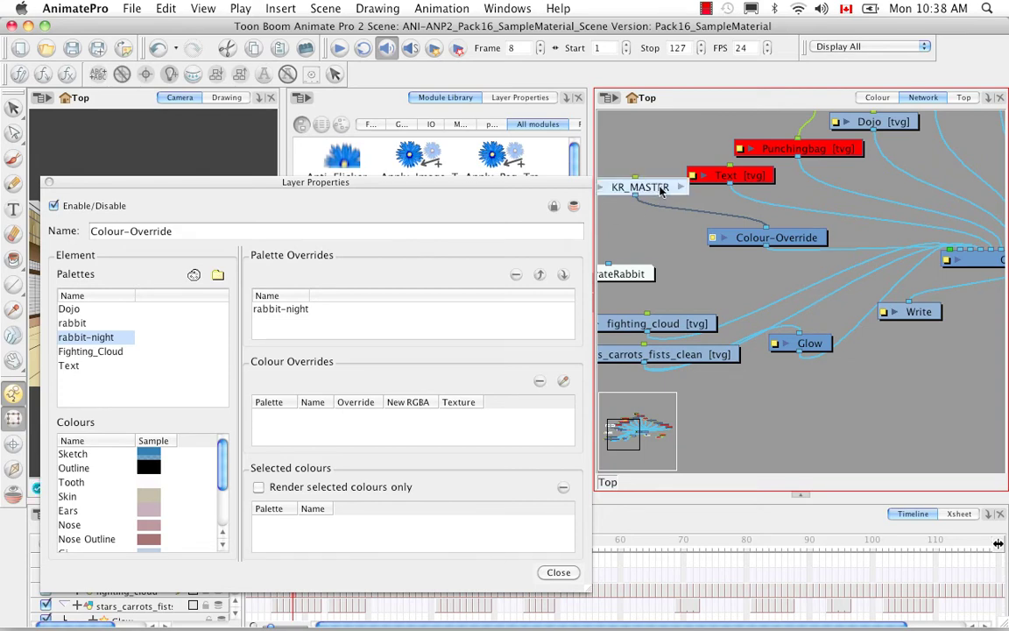
# Disable the fighting_cloud module in the network and check the dojo scene in the camera view.
pyautogui.moveTo(368, 184); pyautogui.dragTo(675, 90)
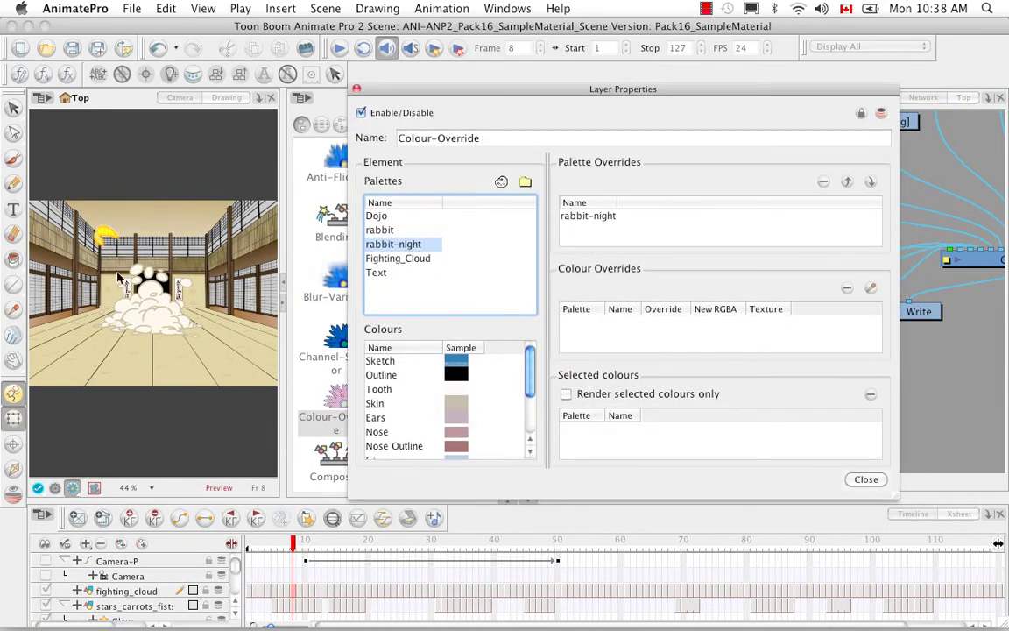
pyautogui.moveTo(596, 98); pyautogui.dragTo(287, 111)
pyautogui.click(665, 324)
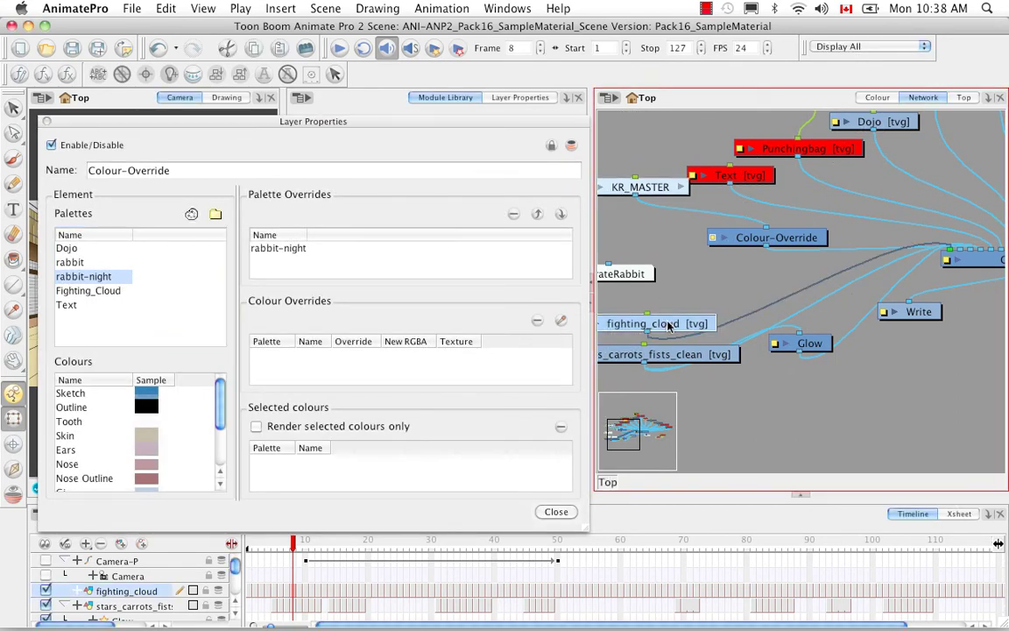
pyautogui.click(668, 325)
pyautogui.moveTo(511, 127); pyautogui.dragTo(515, 127)
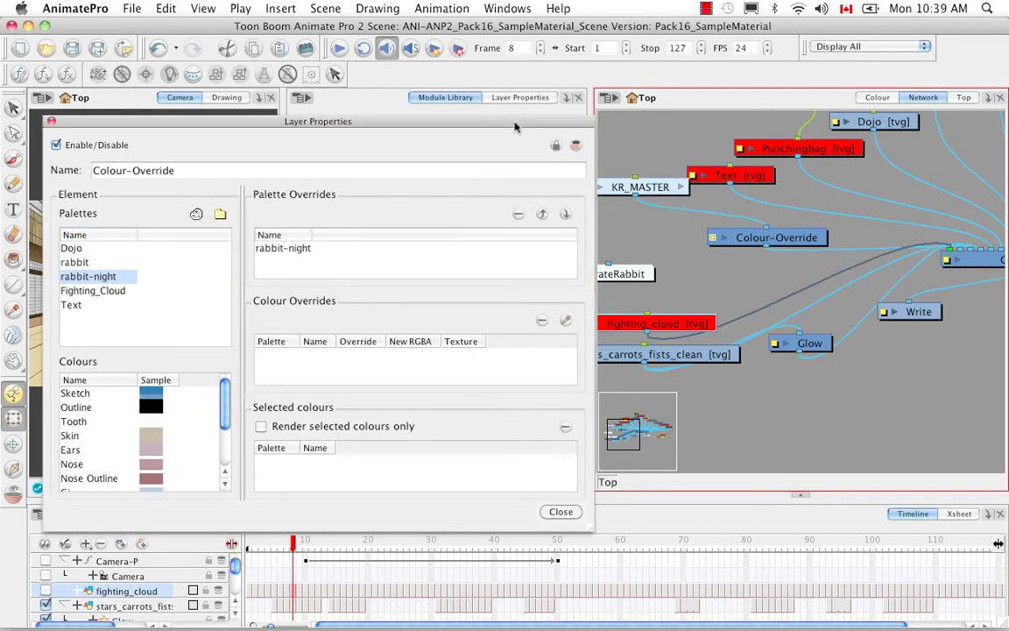
pyautogui.moveTo(426, 122); pyautogui.dragTo(717, 67)
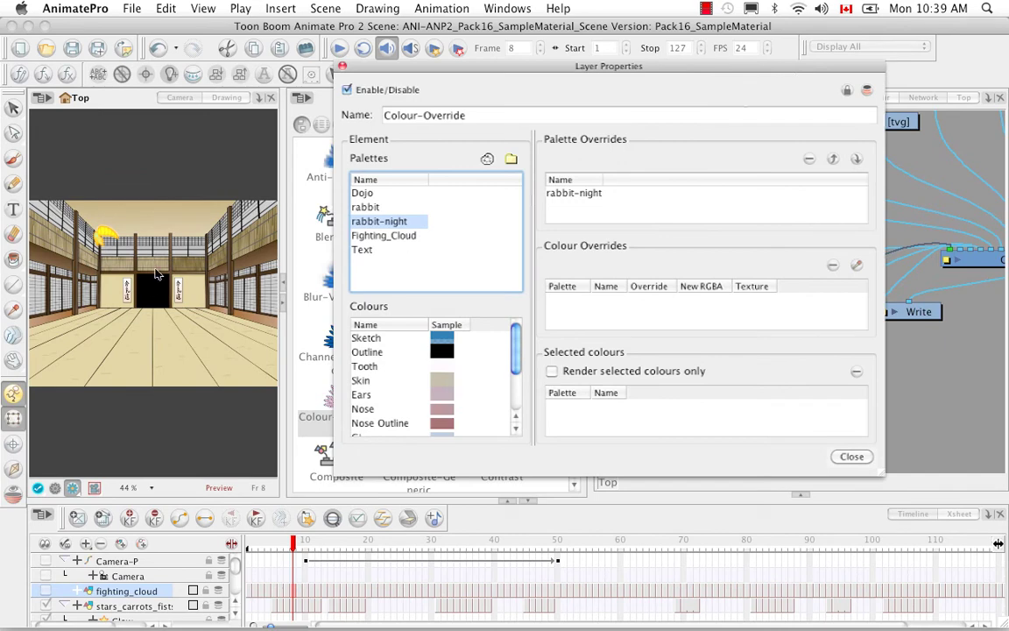
# Enable the Peg layer and the master peg beneath it under KR_MASTER, and inspect the rabbit's overridden colours up close.
pyautogui.click(241, 611)
pyautogui.click(237, 615)
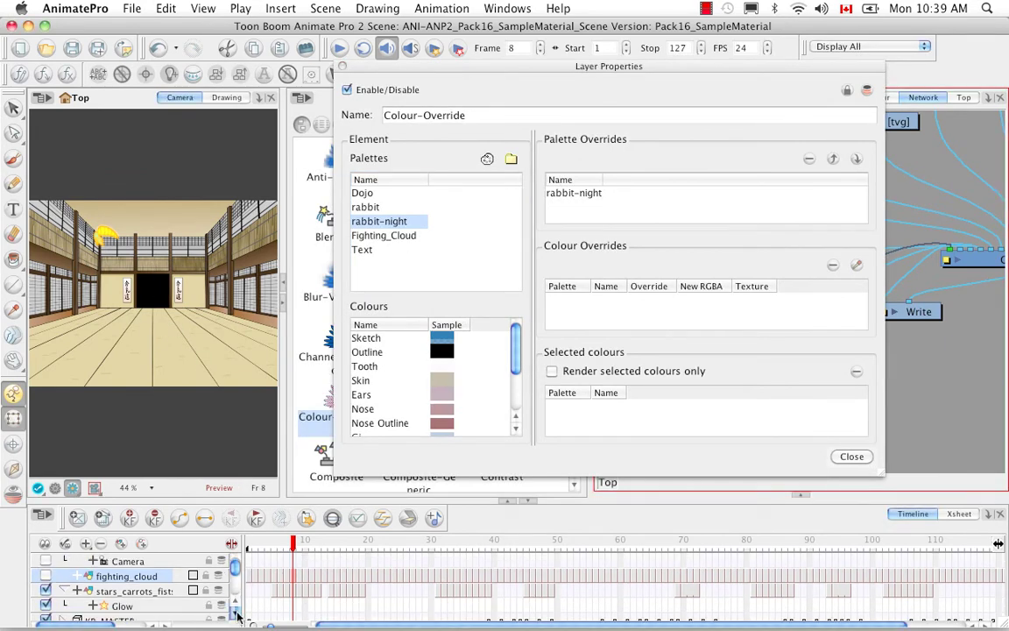
pyautogui.scroll(-3, 140, 591)
pyautogui.click(63, 592)
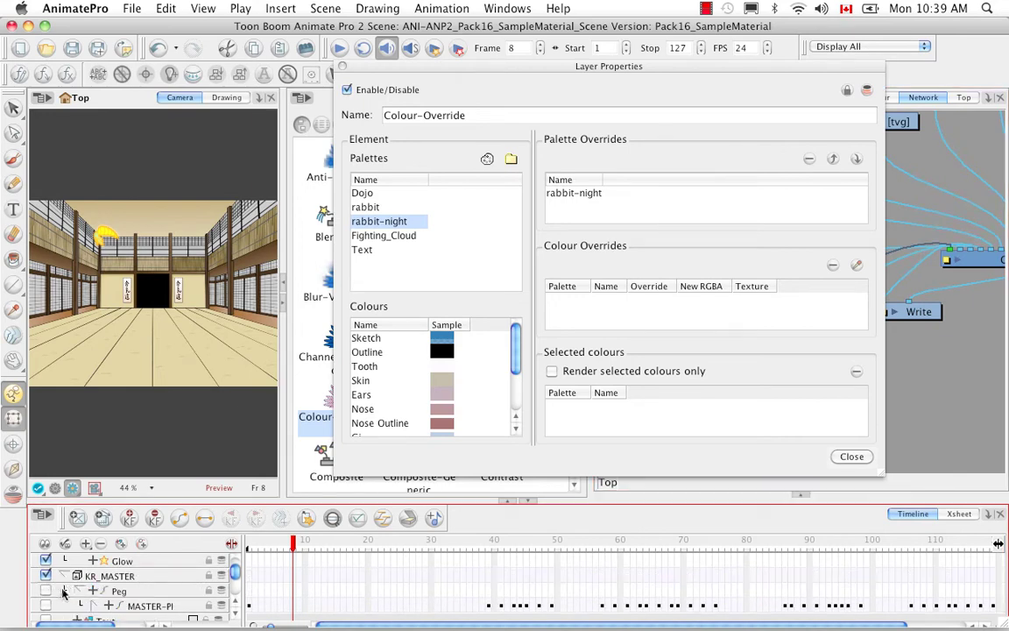
pyautogui.click(45, 590)
pyautogui.click(45, 605)
pyautogui.click(175, 485)
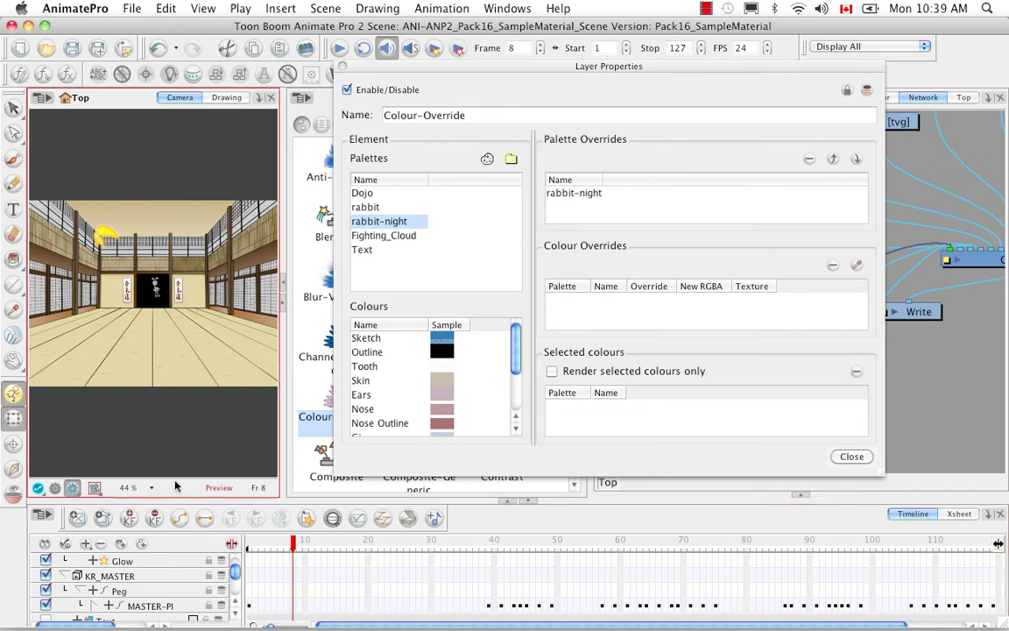
pyautogui.press('2')
pyautogui.press('2')
pyautogui.press('2')
pyautogui.press('2')
pyautogui.press('2')
pyautogui.press('2')
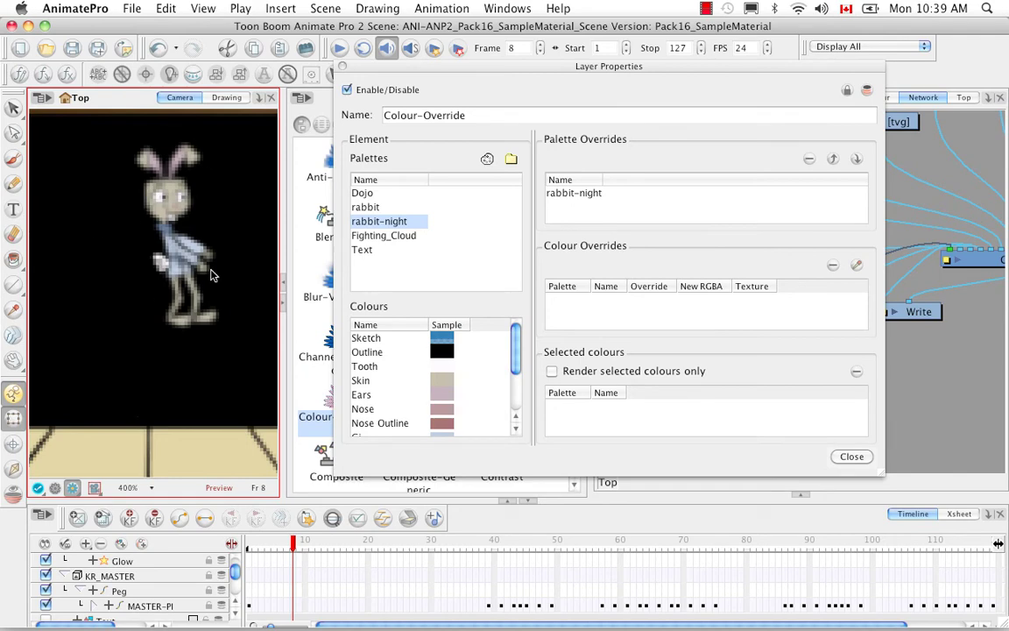
# Remove rabbit-night from the palette overrides and show the colours of the rabbit palette.
pyautogui.click(601, 192)
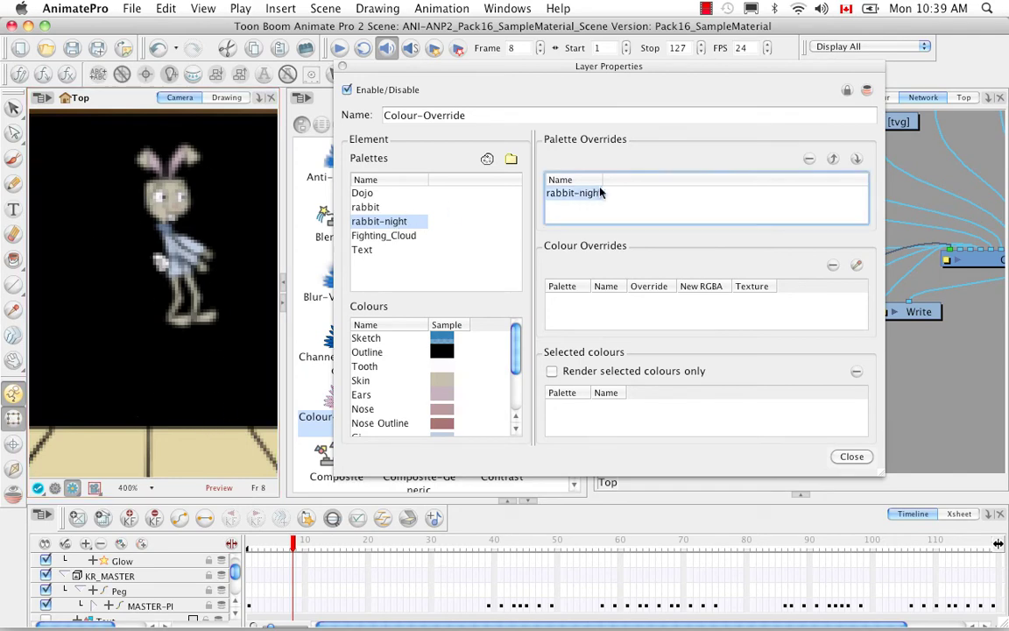
pyautogui.click(808, 158)
pyautogui.click(368, 207)
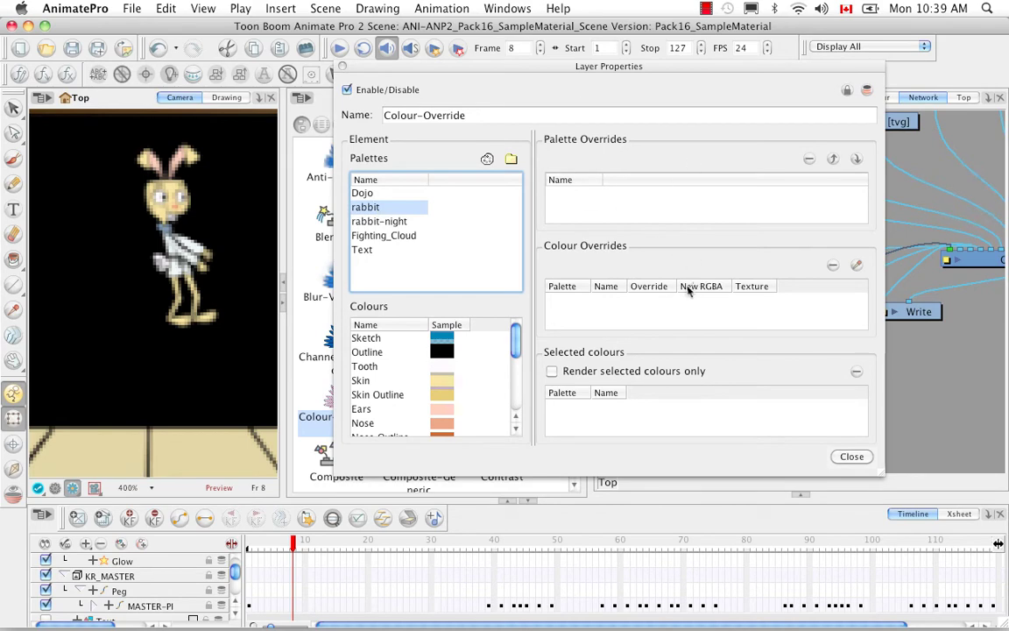
# Move the Colour-Override module back onto the connection between fighting_cloud and the Composite.
pyautogui.moveTo(648, 71); pyautogui.dragTo(452, 95)
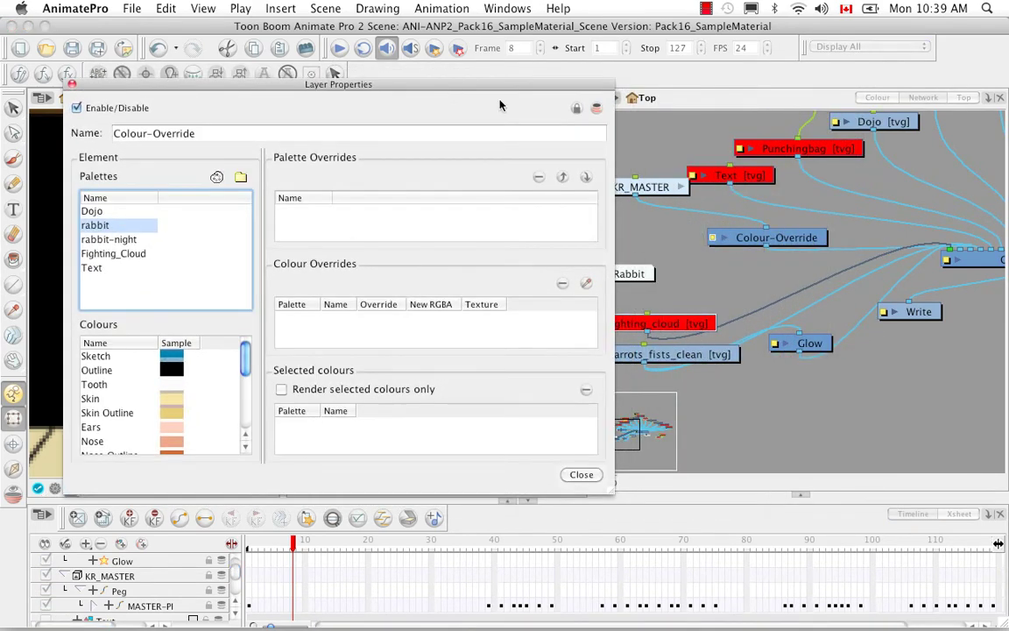
pyautogui.click(809, 239)
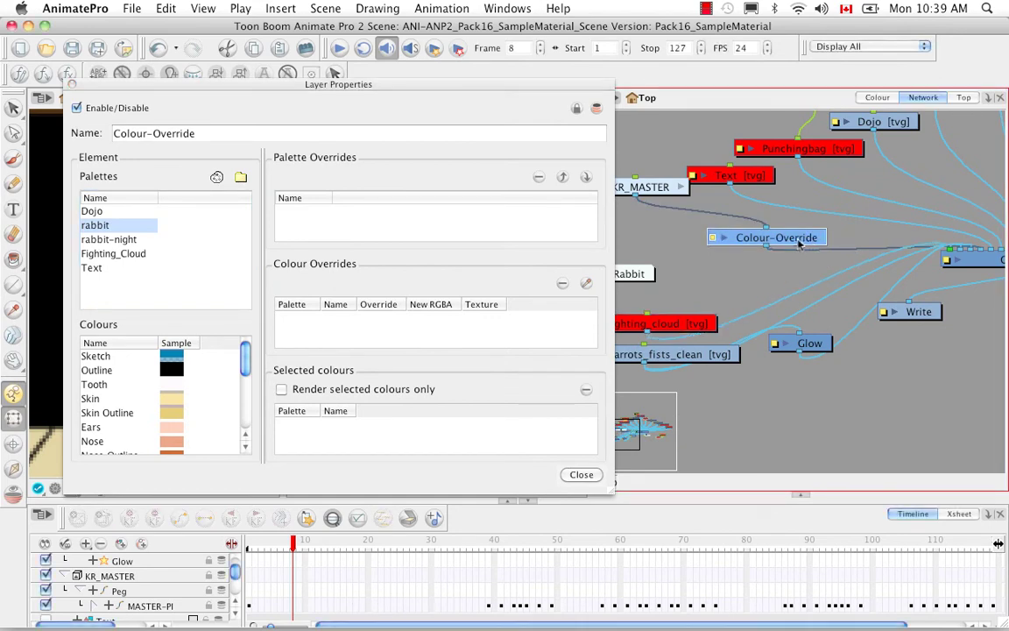
pyautogui.moveTo(798, 243); pyautogui.dragTo(798, 300)
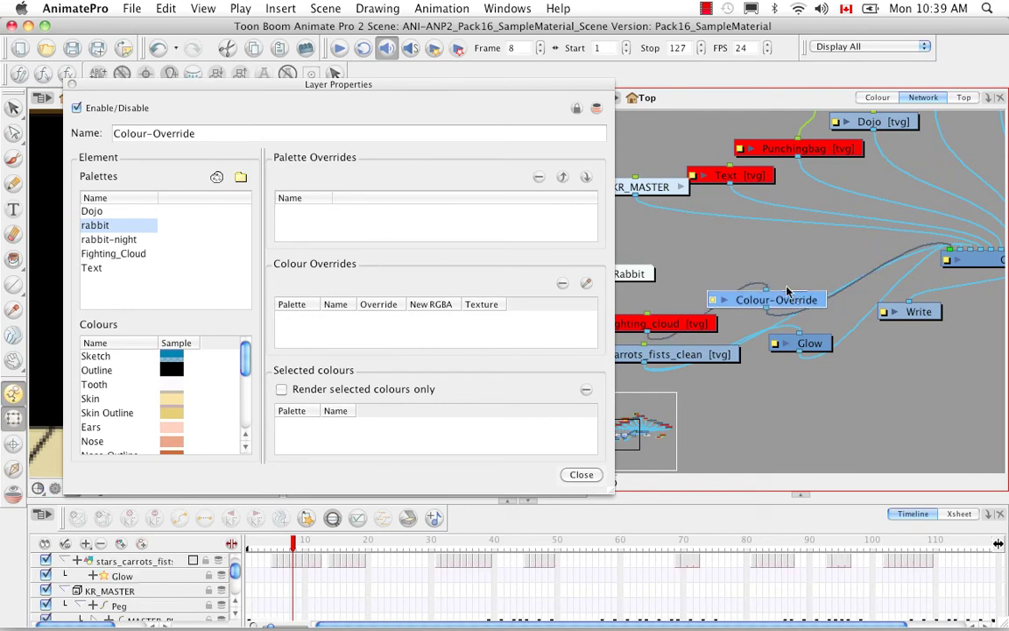
# Re-enable the fighting_cloud module and disable KR_MASTER in the network.
pyautogui.click(689, 324)
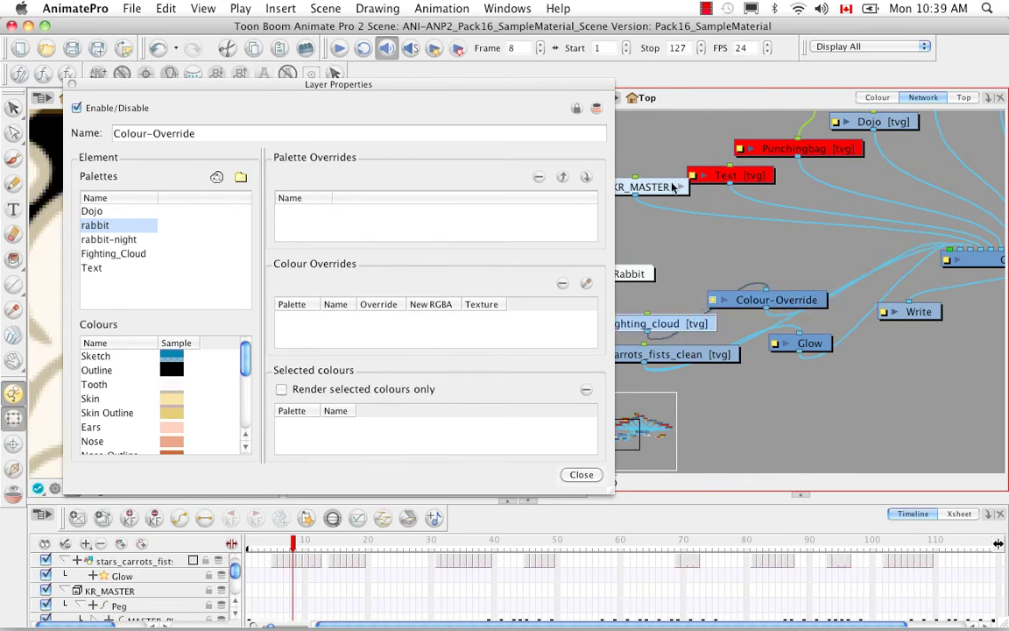
pyautogui.click(660, 204)
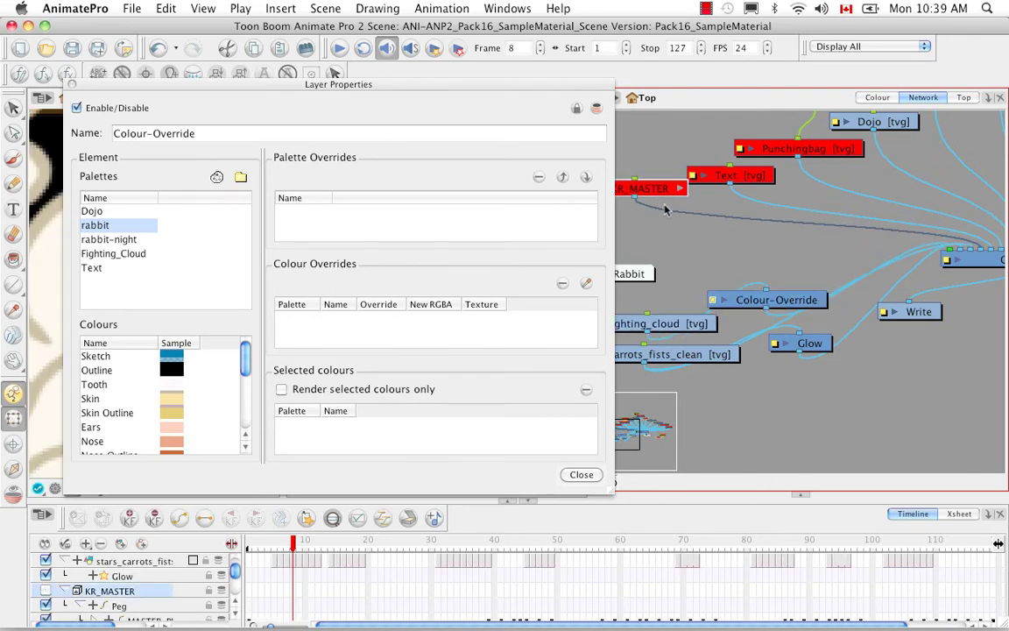
pyautogui.moveTo(548, 90); pyautogui.dragTo(871, 85)
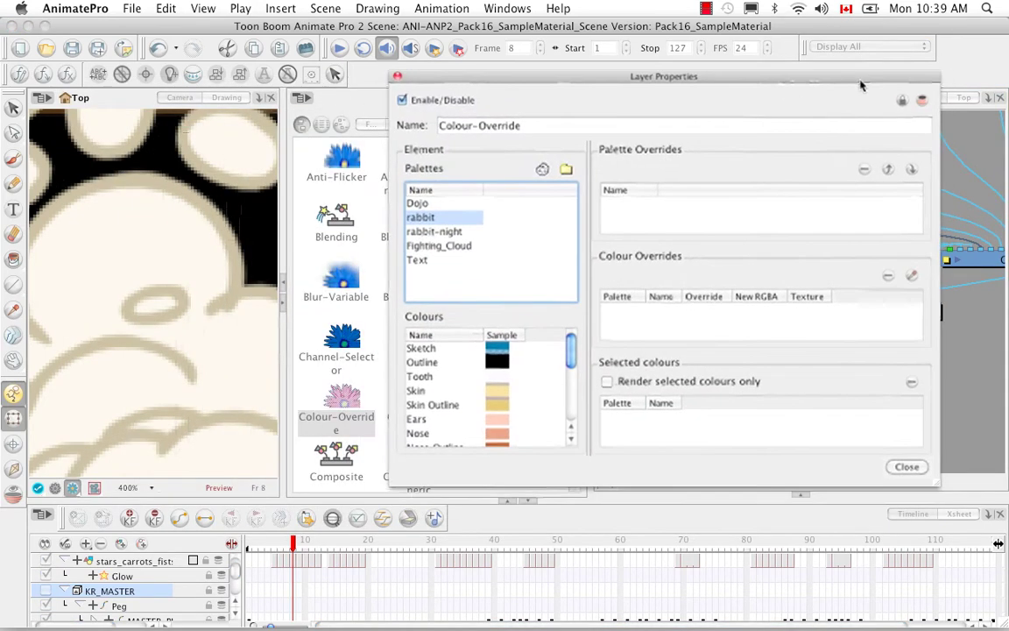
pyautogui.click(172, 438)
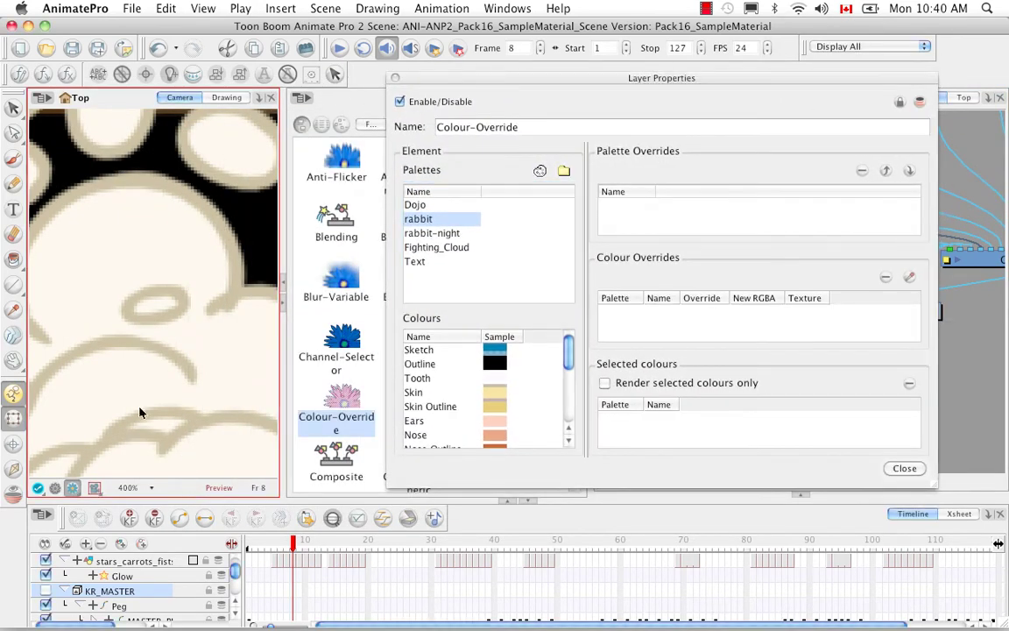
pyautogui.hotkey('shift', 'm')
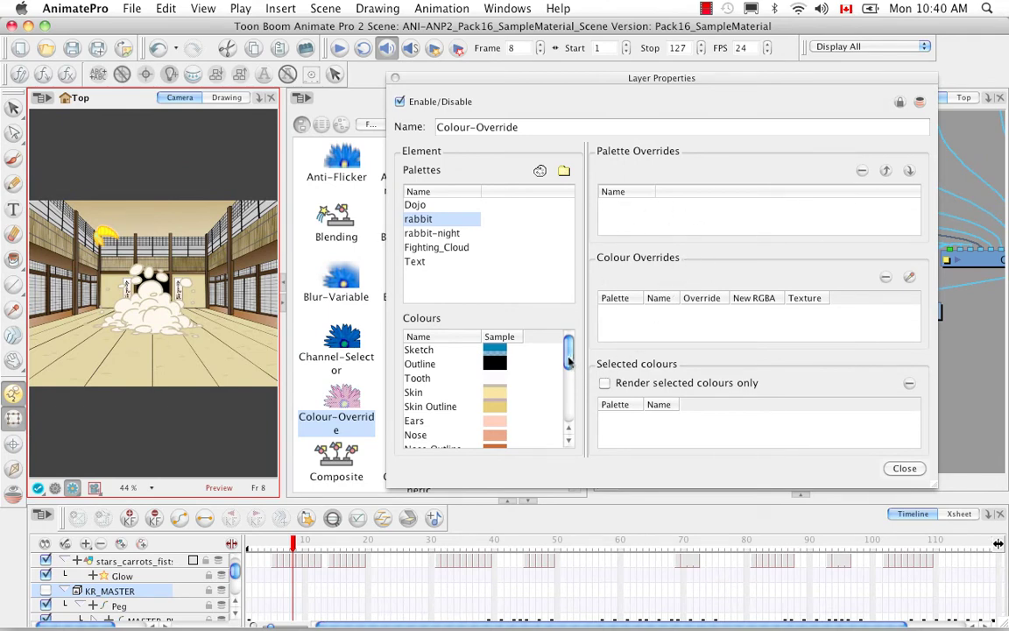
# Add the Cloud colour from the Fighting_Cloud palette to the Colour-Override module's colour overrides.
pyautogui.moveTo(568, 350)
pyautogui.mouseDown()
pyautogui.moveTo(567, 397)
pyautogui.moveTo(554, 330)
pyautogui.mouseUp()
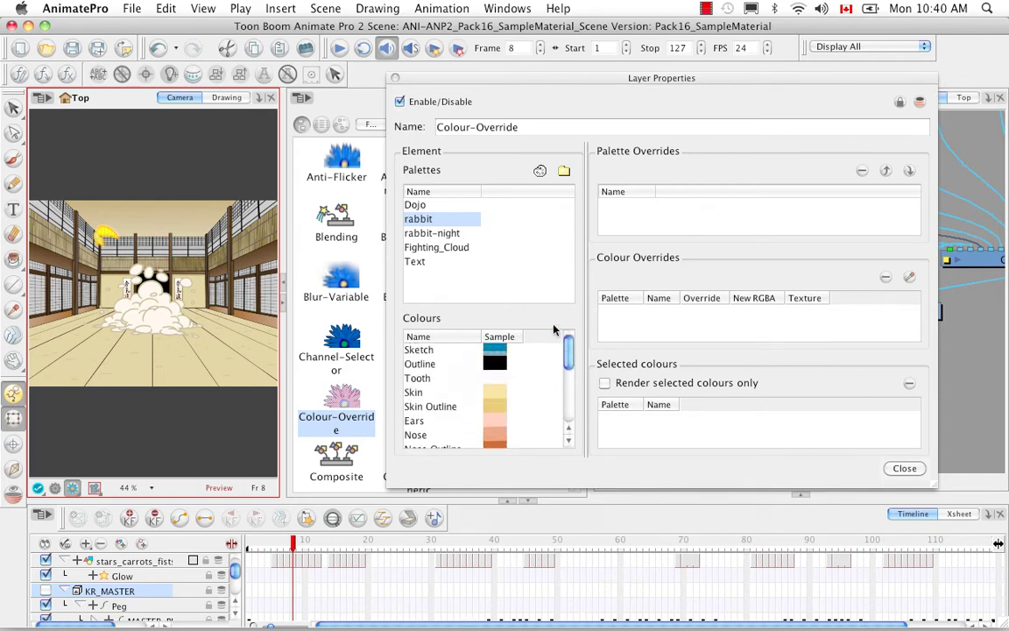
pyautogui.click(432, 249)
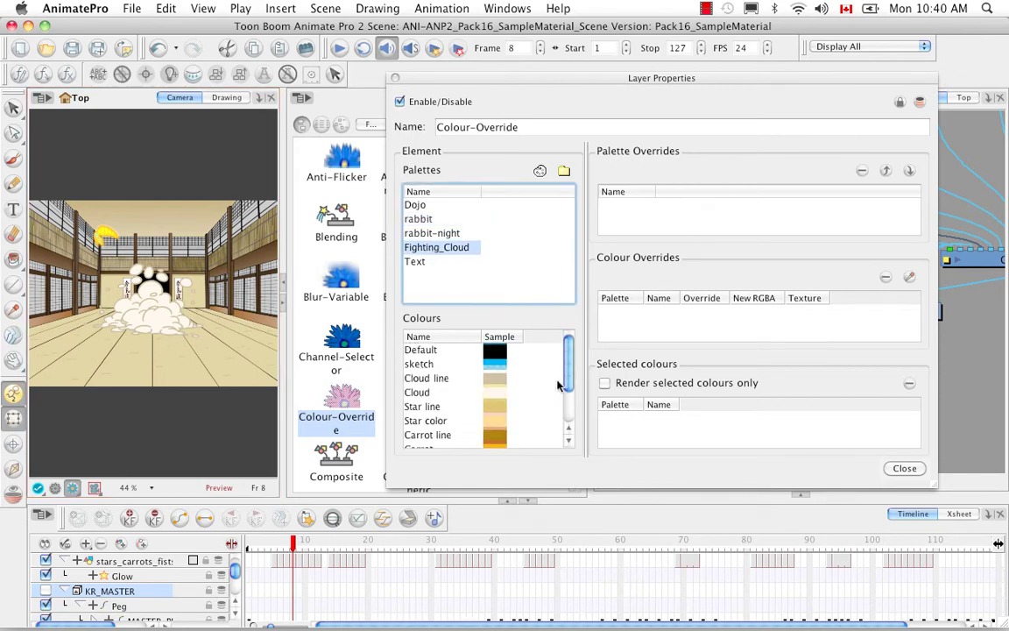
pyautogui.click(428, 393)
pyautogui.moveTo(421, 395); pyautogui.dragTo(623, 329)
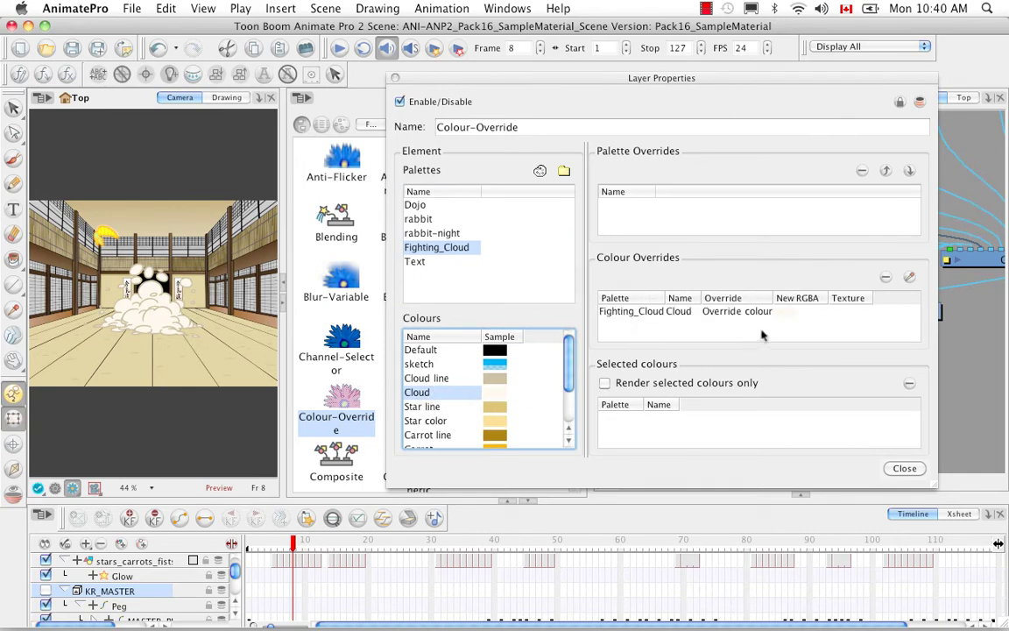
# Set the Cloud colour's override type to Colour not visible.
pyautogui.click(724, 313)
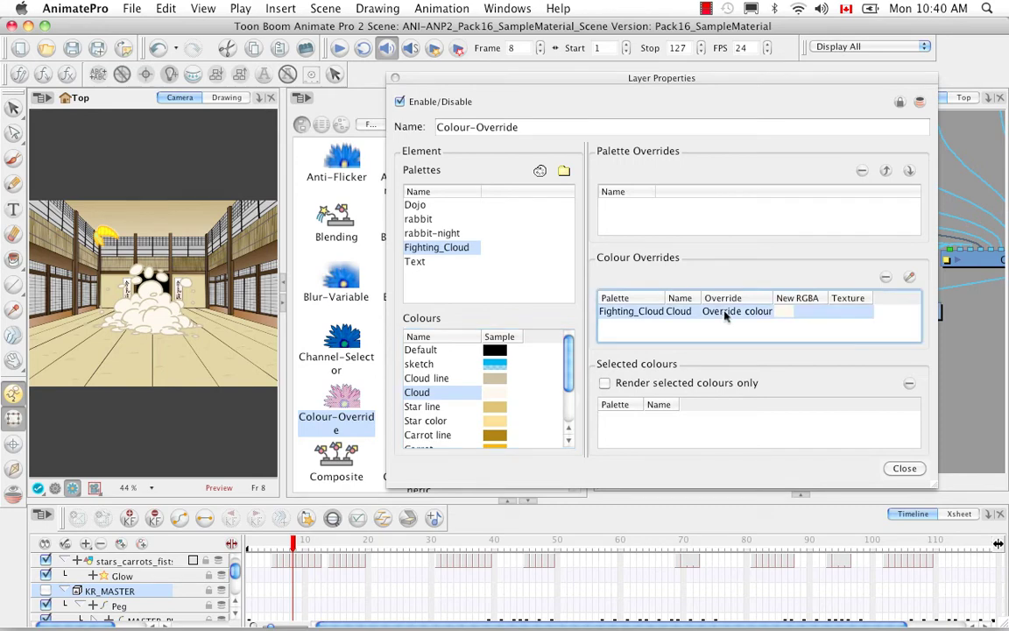
pyautogui.click(726, 313)
pyautogui.click(728, 319)
pyautogui.click(722, 313)
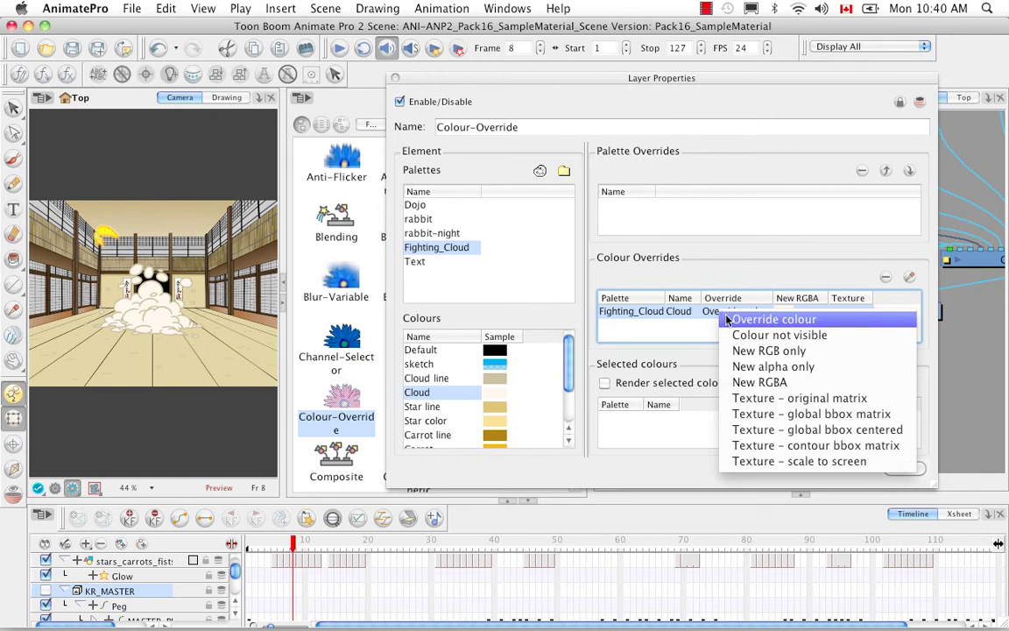
pyautogui.click(734, 336)
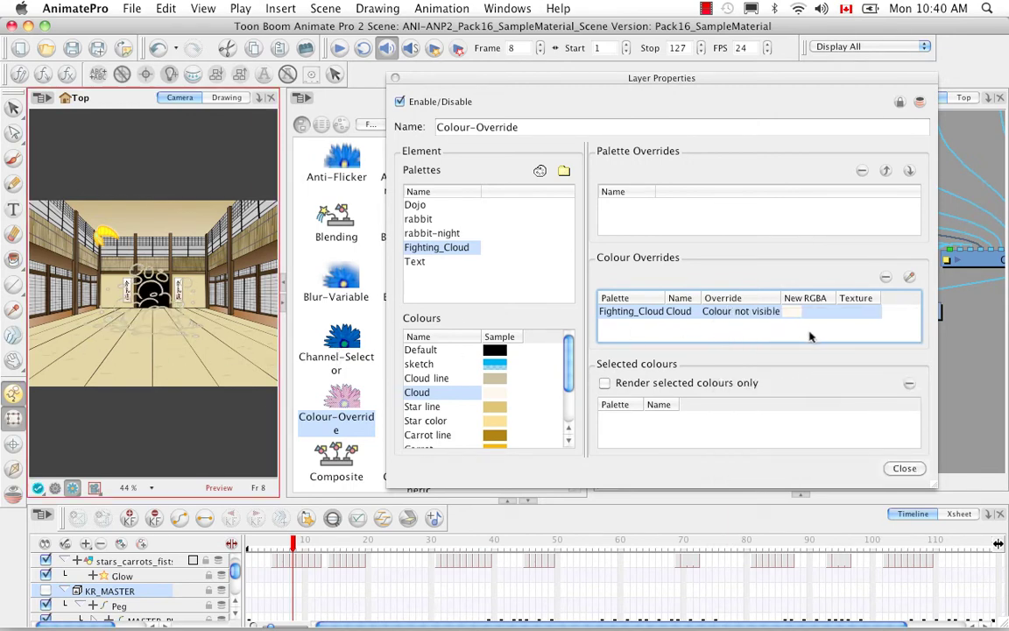
# Assign green_leo.psd from the BuildingContent TEXTURE folder as the texture of the Cloud colour override.
pyautogui.doubleClick(855, 312)
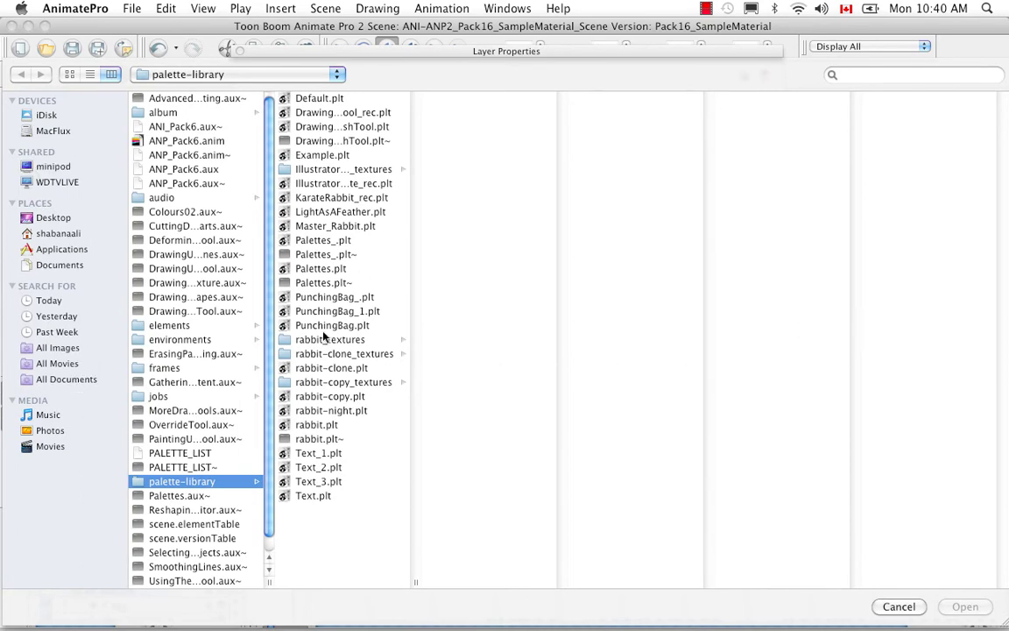
pyautogui.click(331, 78)
pyautogui.click(313, 108)
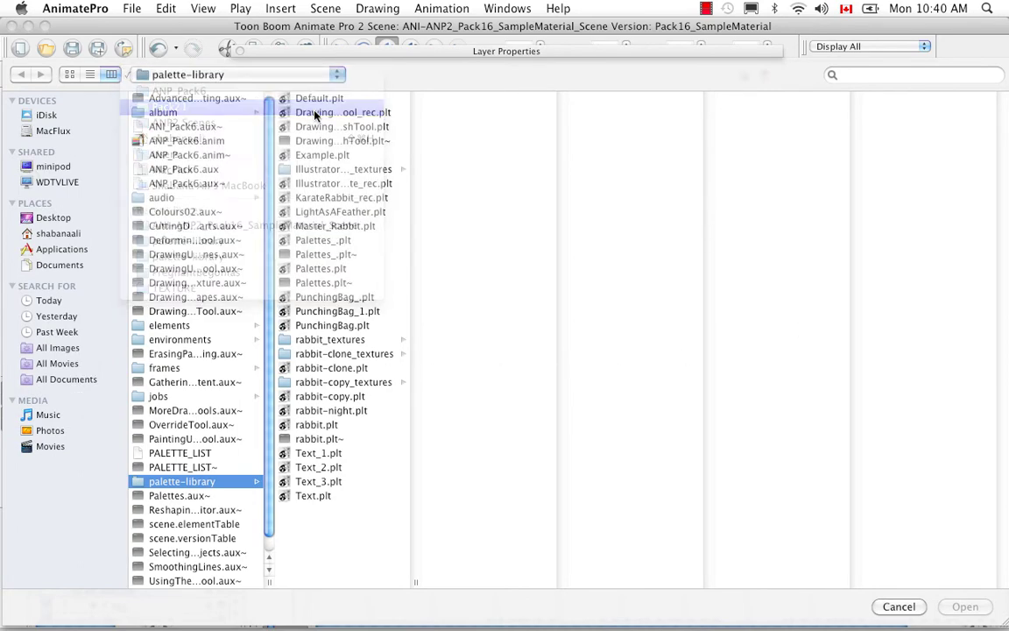
pyautogui.click(203, 268)
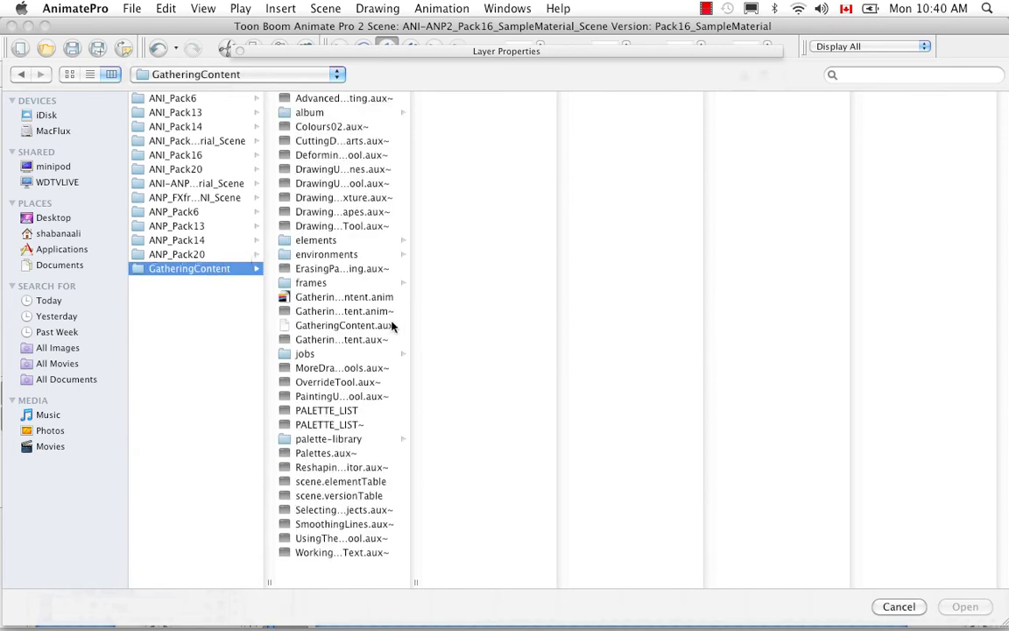
pyautogui.click(334, 73)
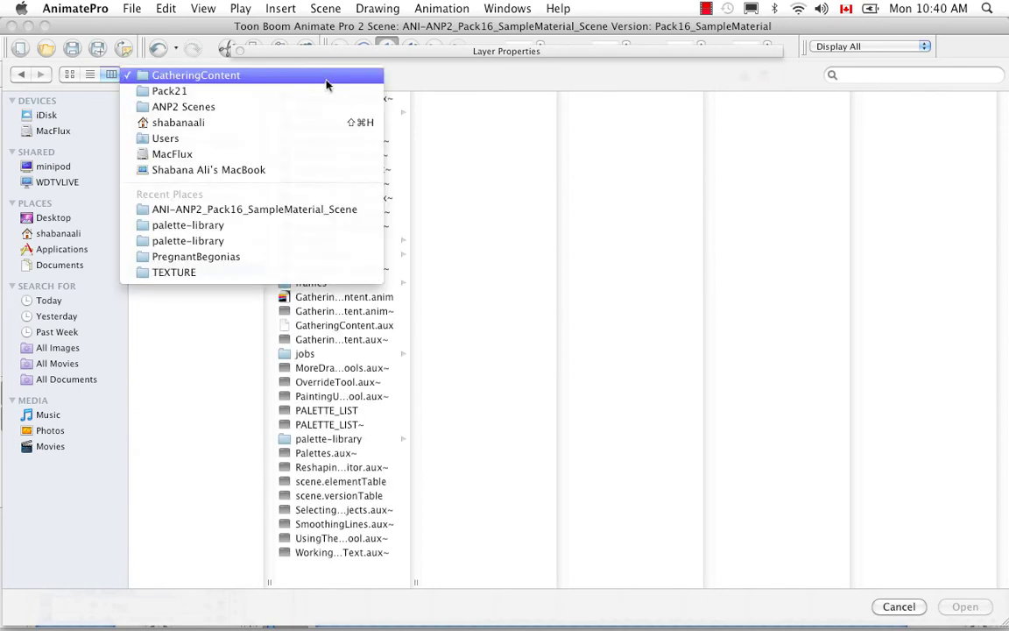
pyautogui.click(322, 91)
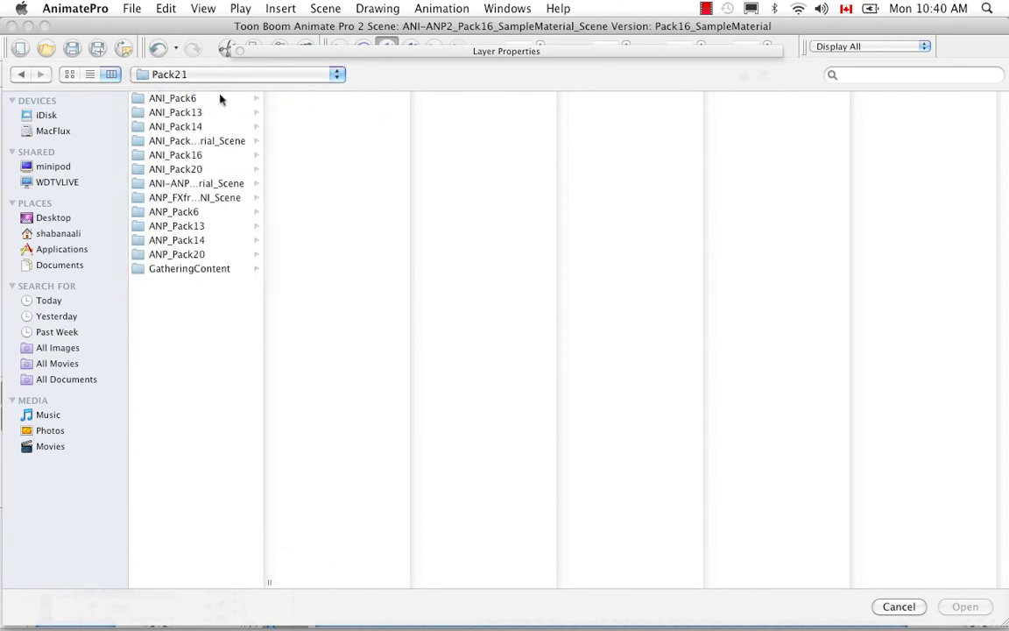
pyautogui.click(336, 77)
pyautogui.click(329, 91)
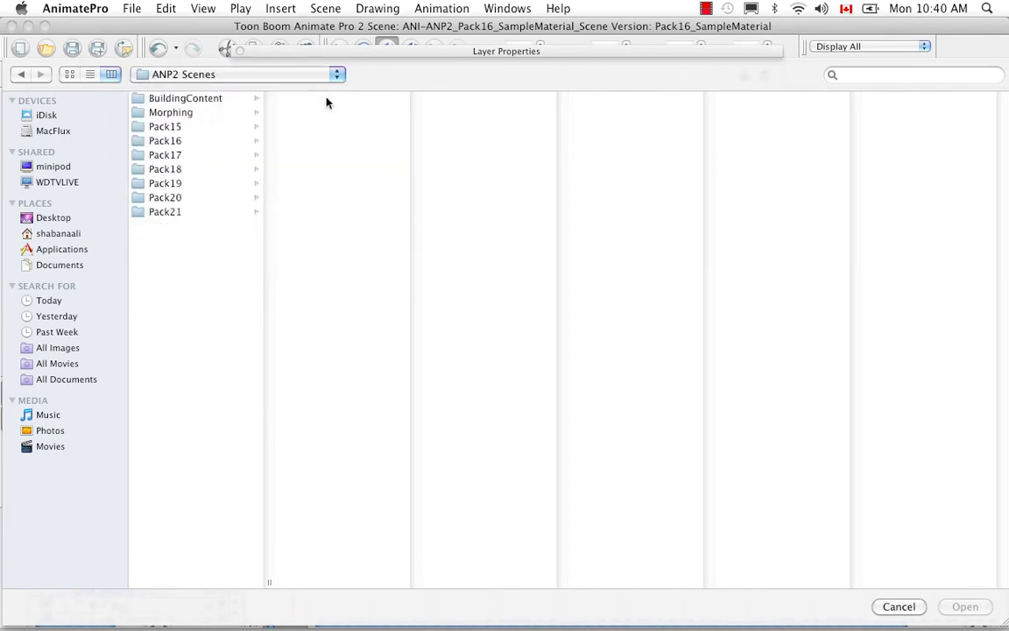
pyautogui.click(211, 98)
pyautogui.click(320, 353)
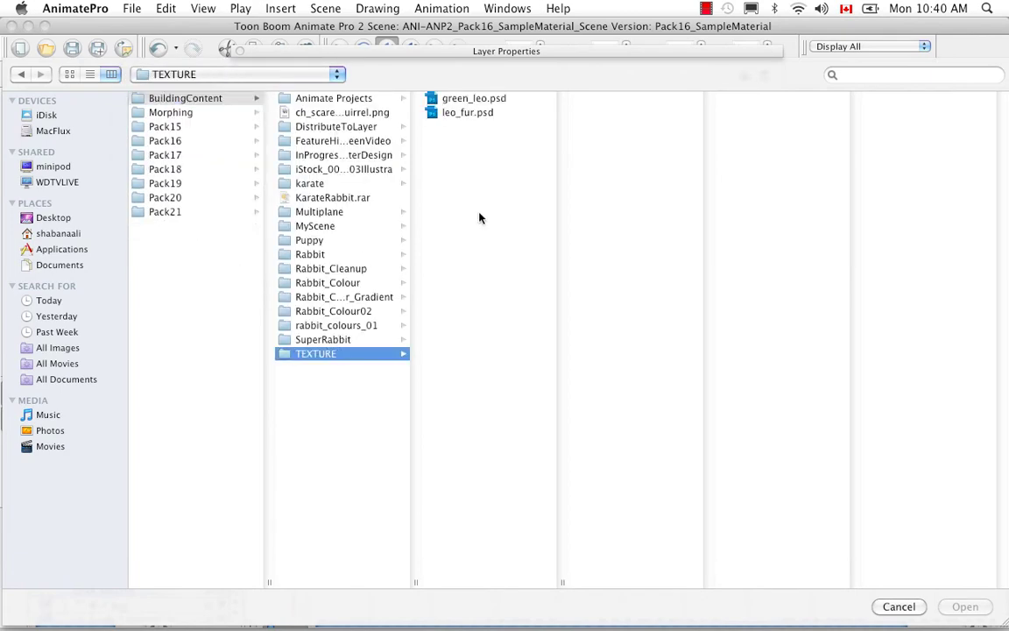
pyautogui.click(482, 116)
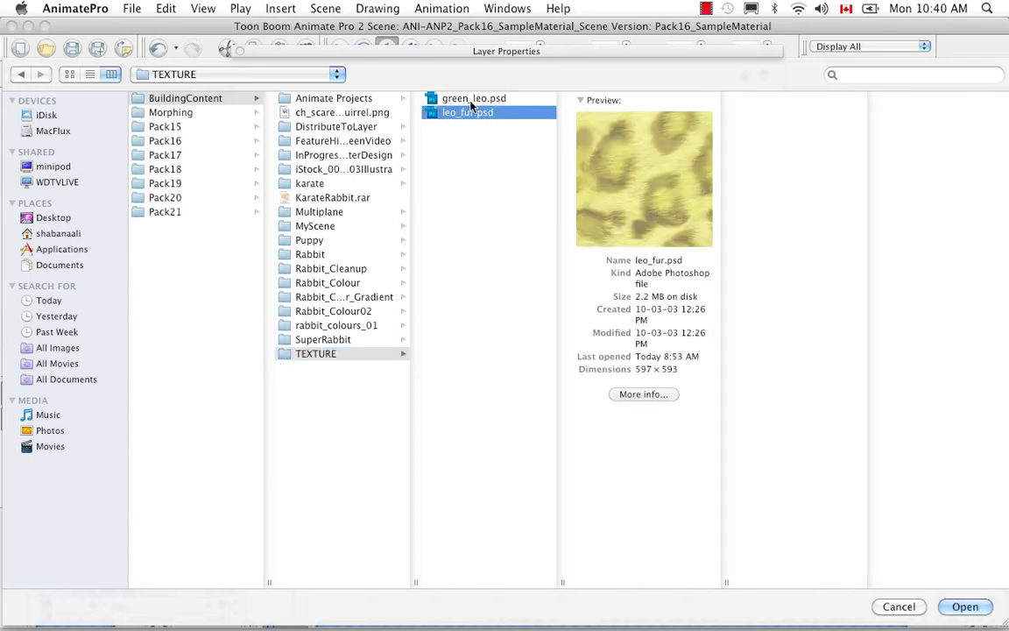
pyautogui.click(471, 101)
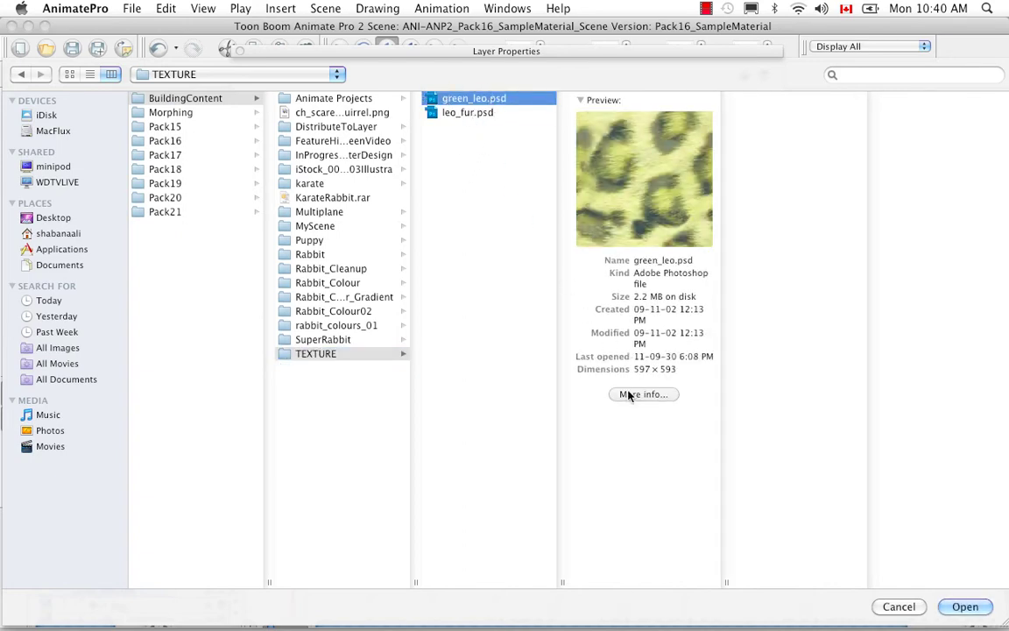
pyautogui.click(982, 605)
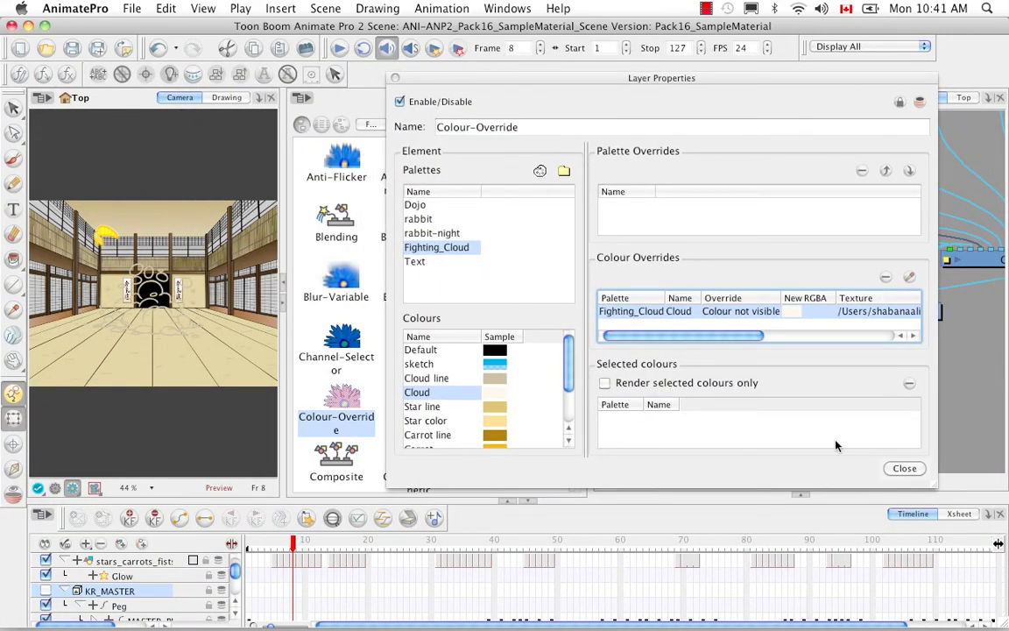
# Try the Texture - original matrix and Texture - scale to screen override types on the Cloud colour.
pyautogui.click(740, 313)
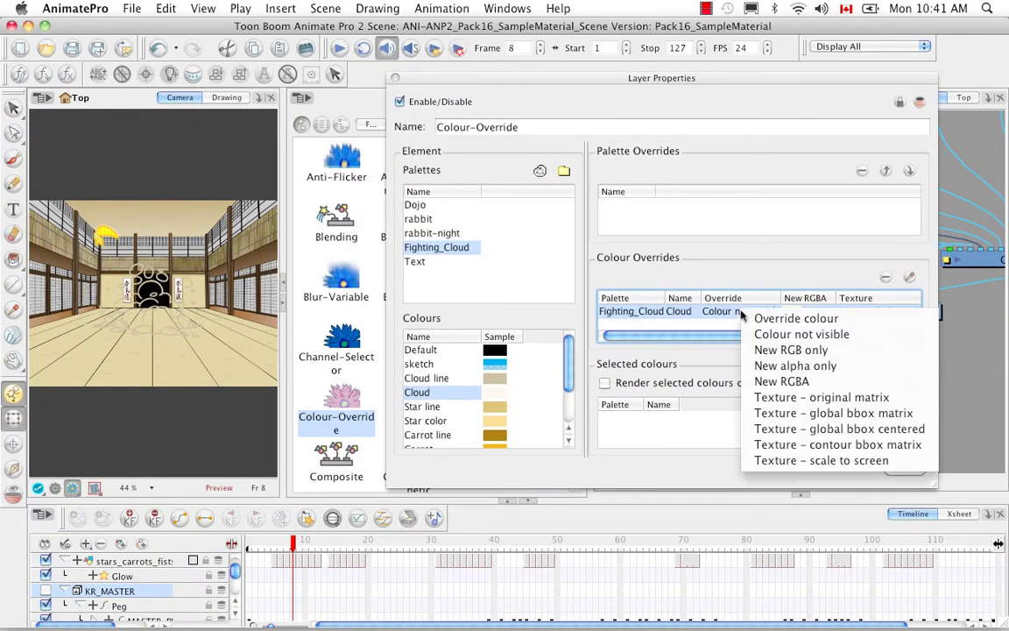
pyautogui.click(765, 399)
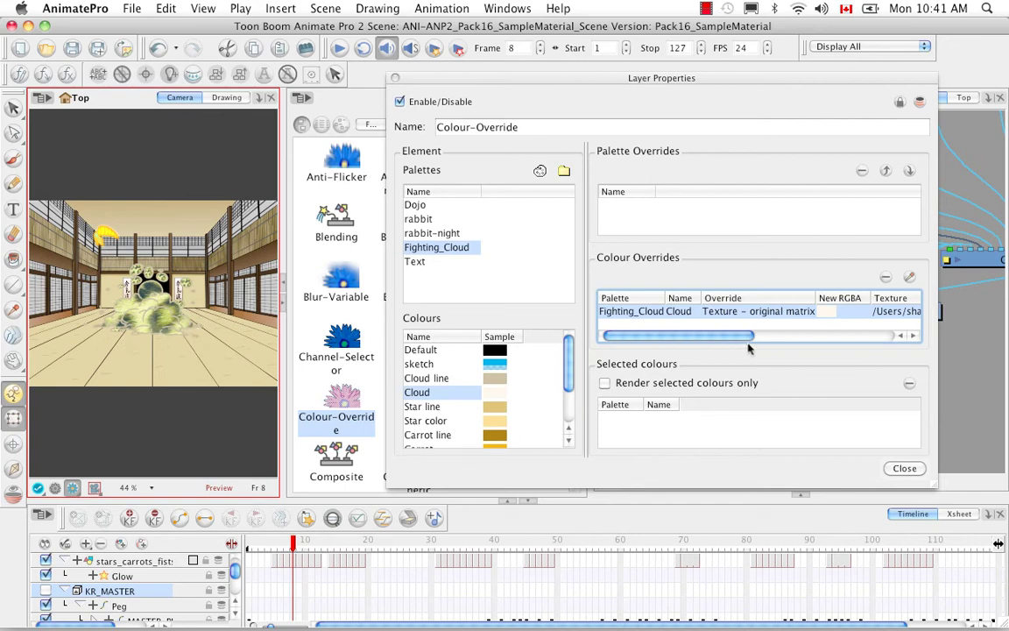
pyautogui.click(779, 313)
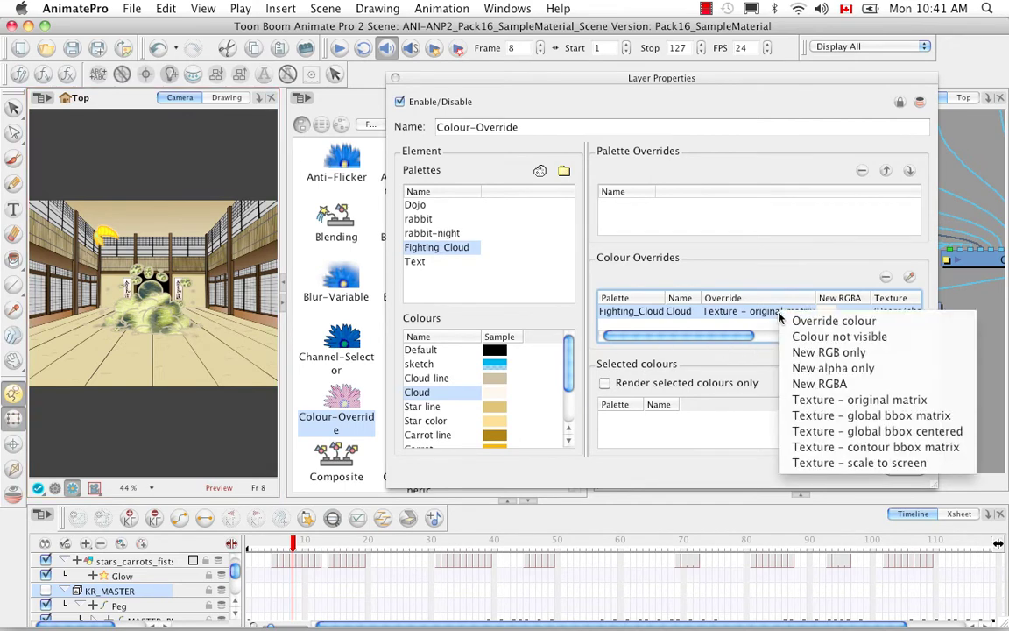
pyautogui.click(815, 462)
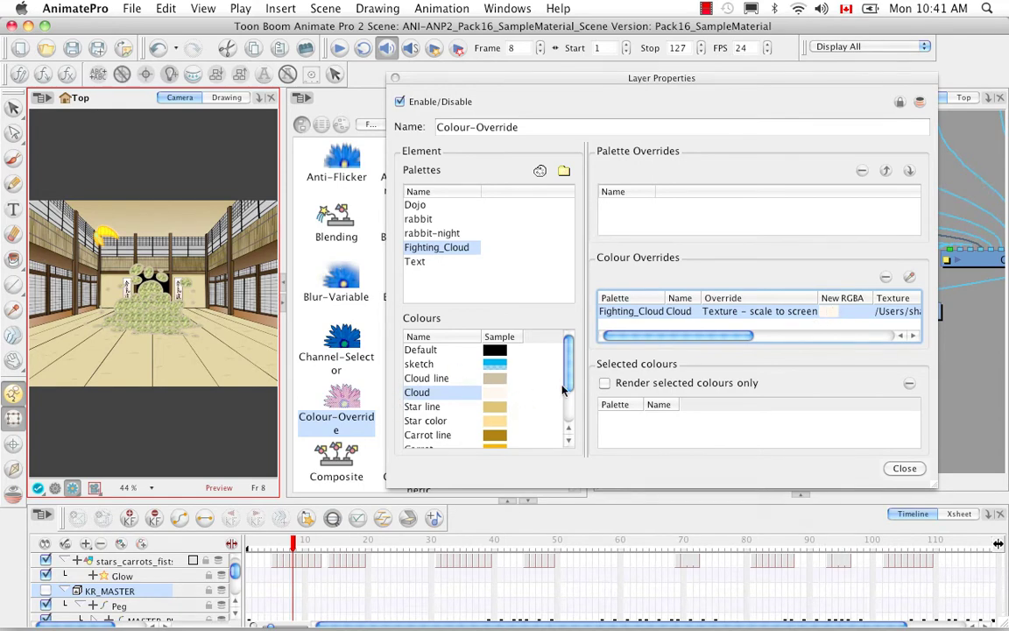
# Set the Cloud override type to New RGBA and pick a pinkish red, R 254, G 37, B 68.
pyautogui.click(809, 317)
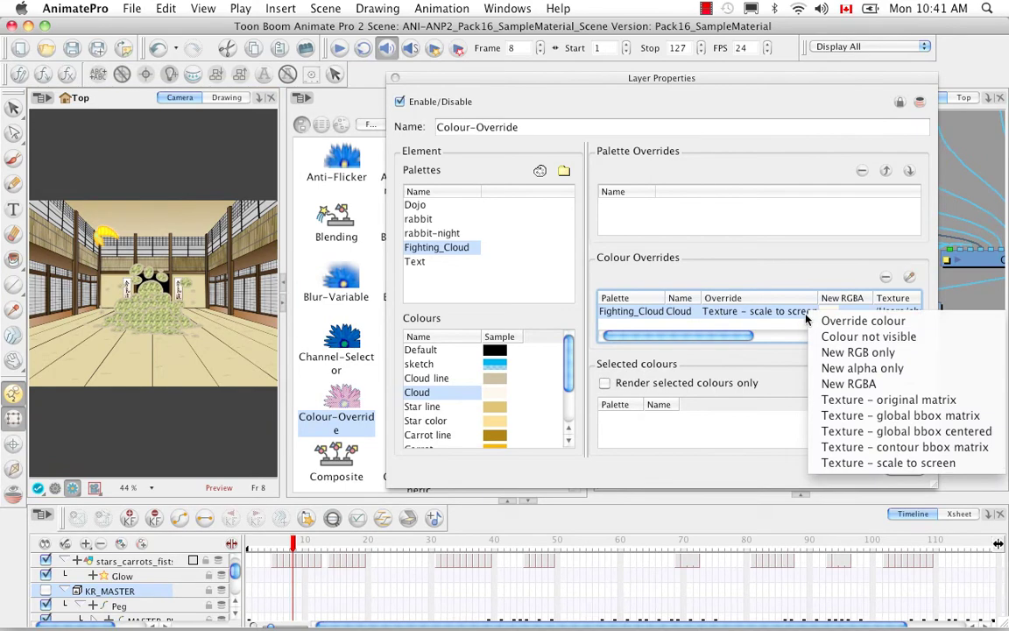
pyautogui.click(832, 385)
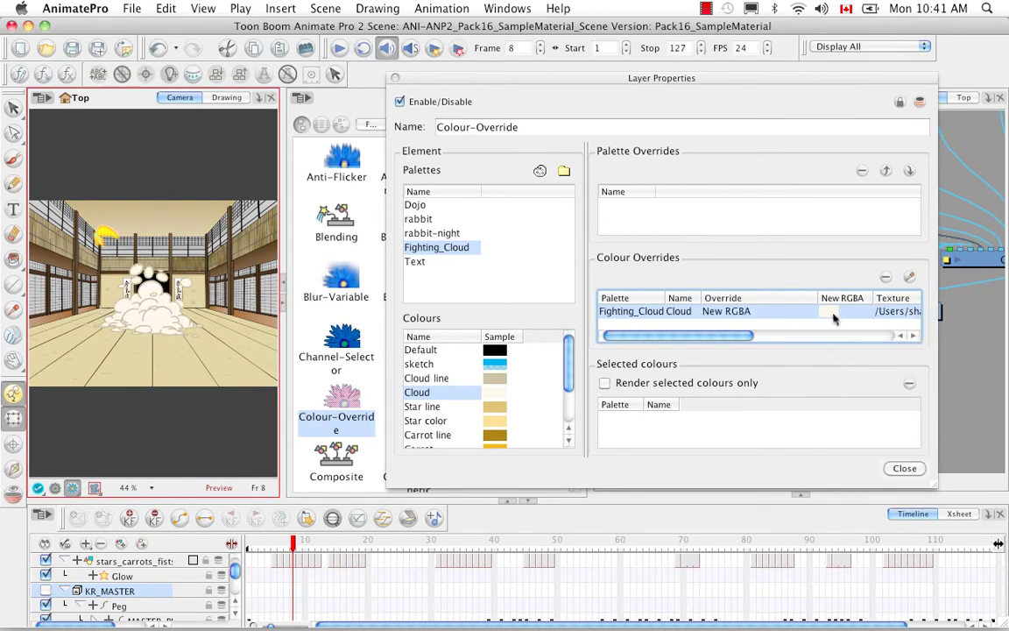
pyautogui.click(910, 277)
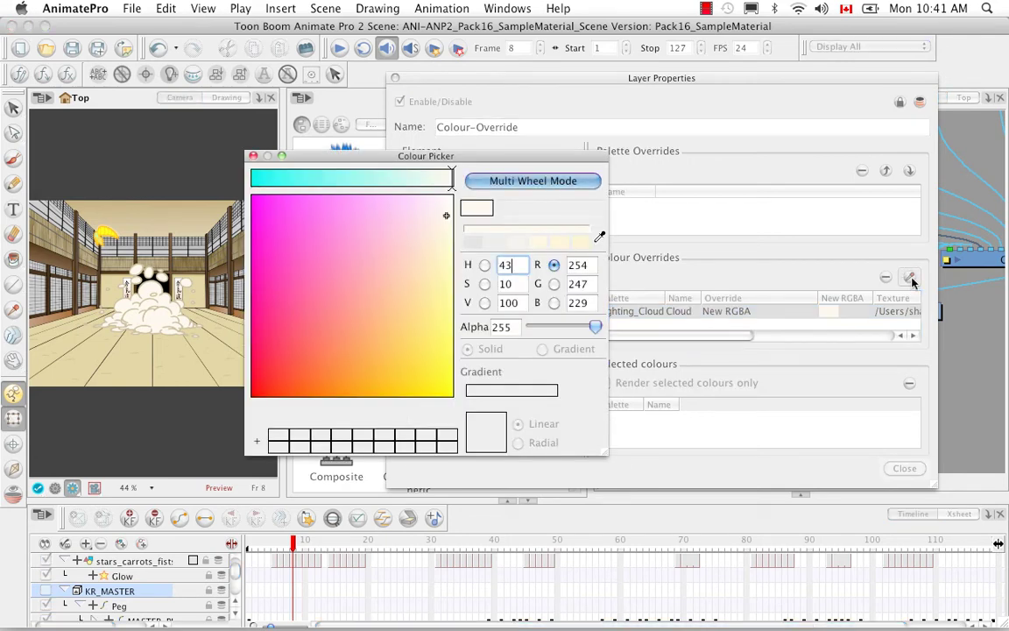
pyautogui.moveTo(378, 266); pyautogui.dragTo(281, 342)
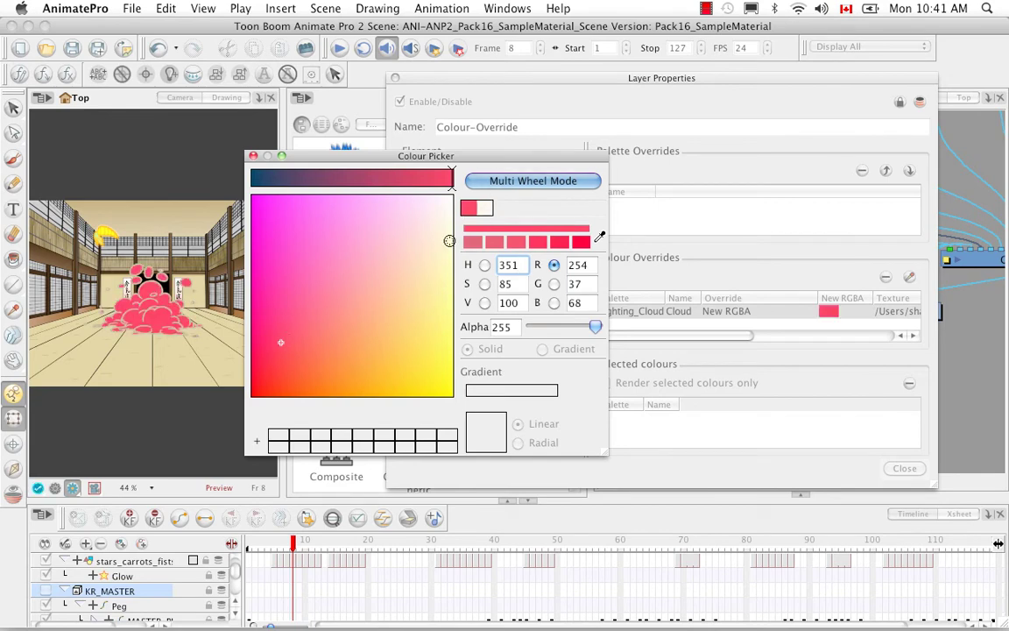
pyautogui.click(253, 155)
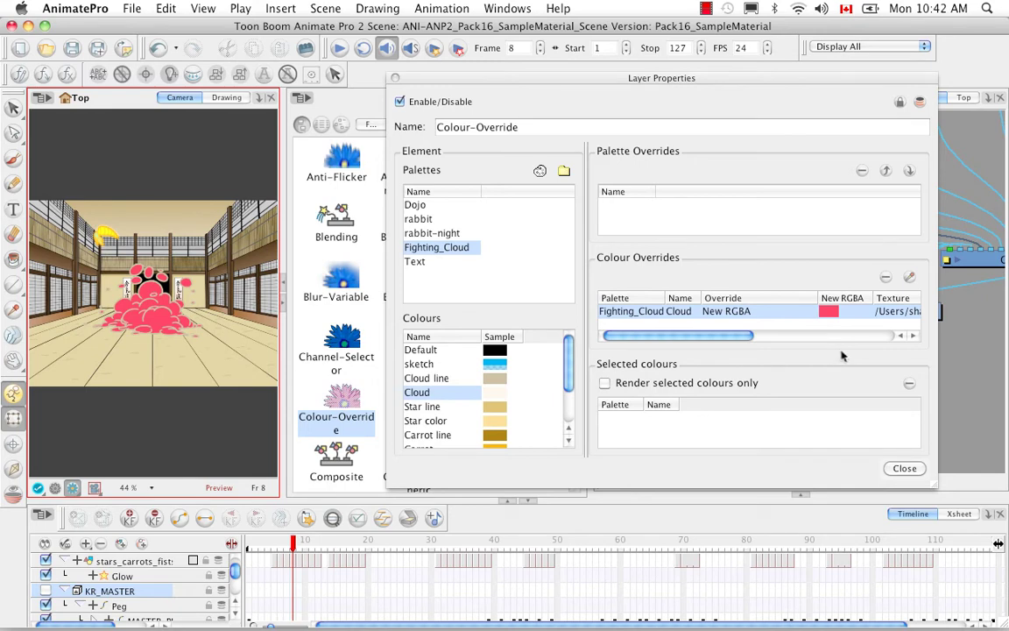
# Remove the Cloud override and render only the selected Fighting_Cloud colours Carrot, Carrot leaf, skin and Star color.
pyautogui.click(887, 278)
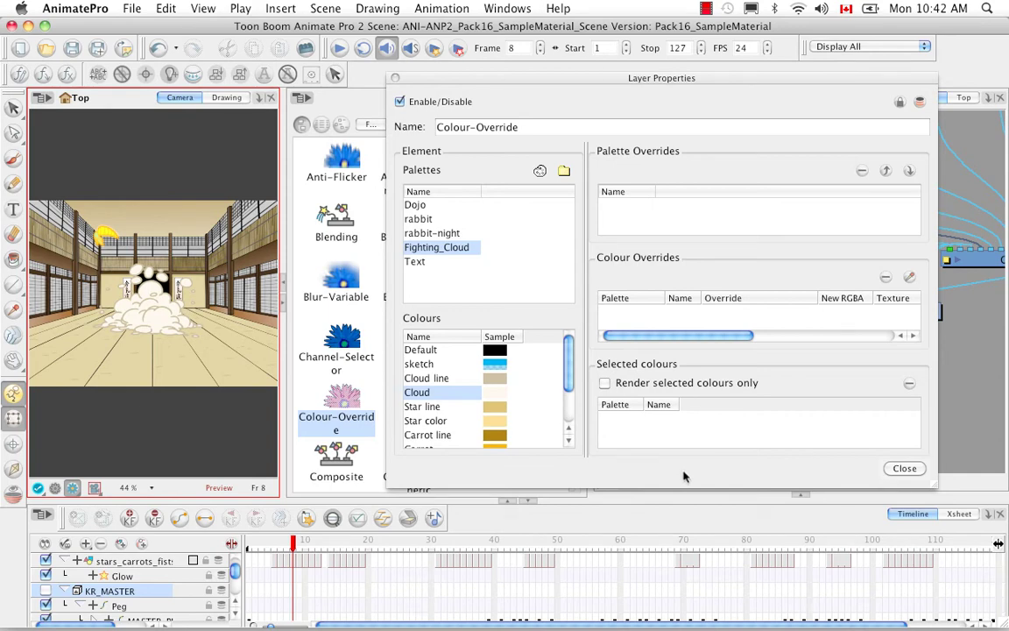
pyautogui.scroll(-3, 567, 379)
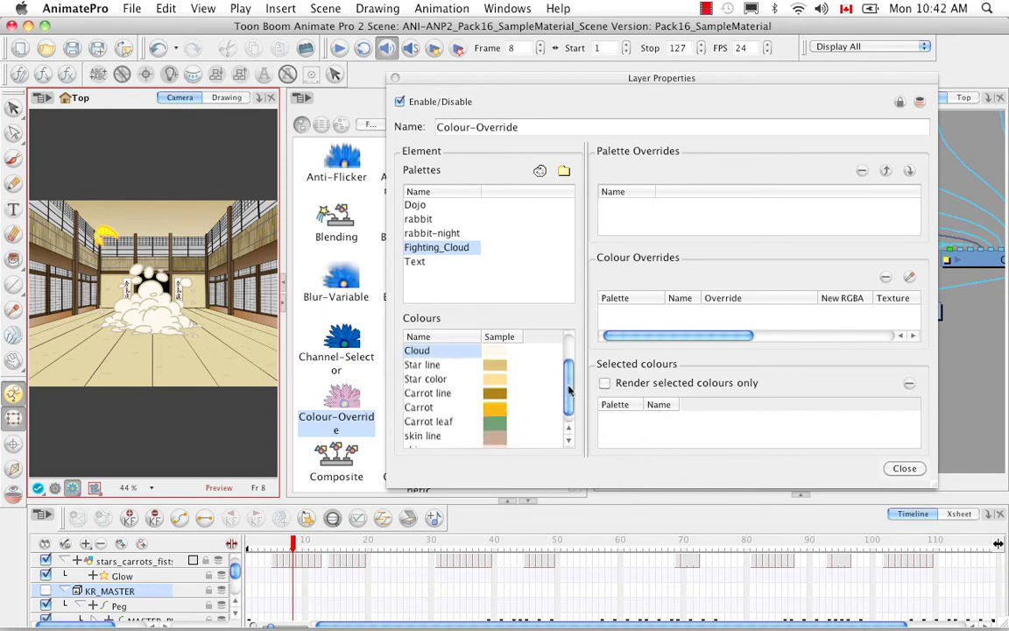
pyautogui.scroll(-1, 567, 392)
pyautogui.click(420, 398)
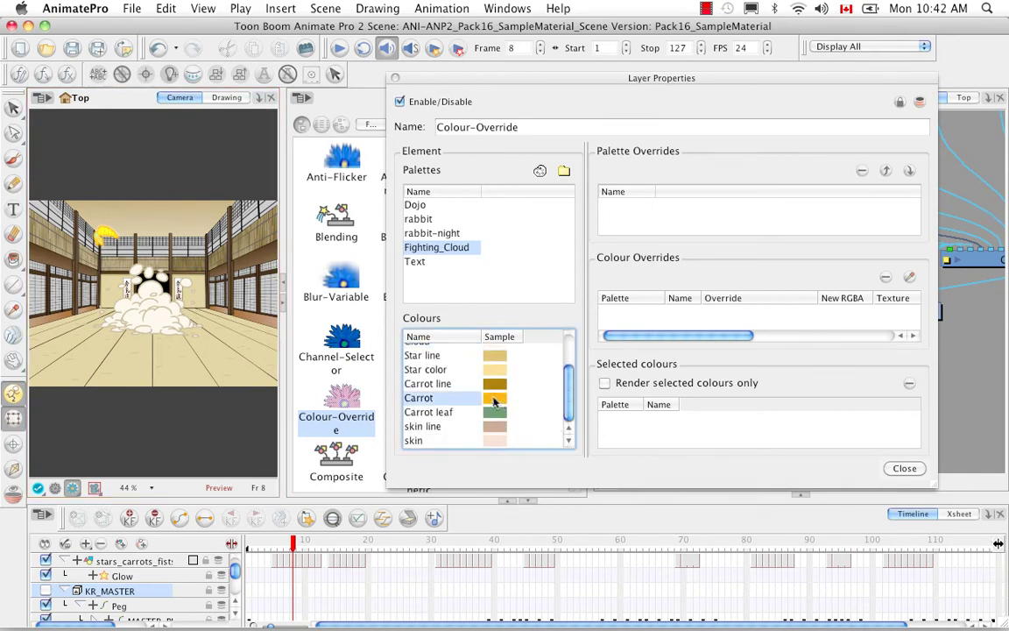
pyautogui.moveTo(421, 398); pyautogui.dragTo(641, 431)
pyautogui.moveTo(493, 417); pyautogui.dragTo(604, 433)
pyautogui.moveTo(484, 442); pyautogui.dragTo(627, 438)
pyautogui.moveTo(488, 376); pyautogui.dragTo(729, 421)
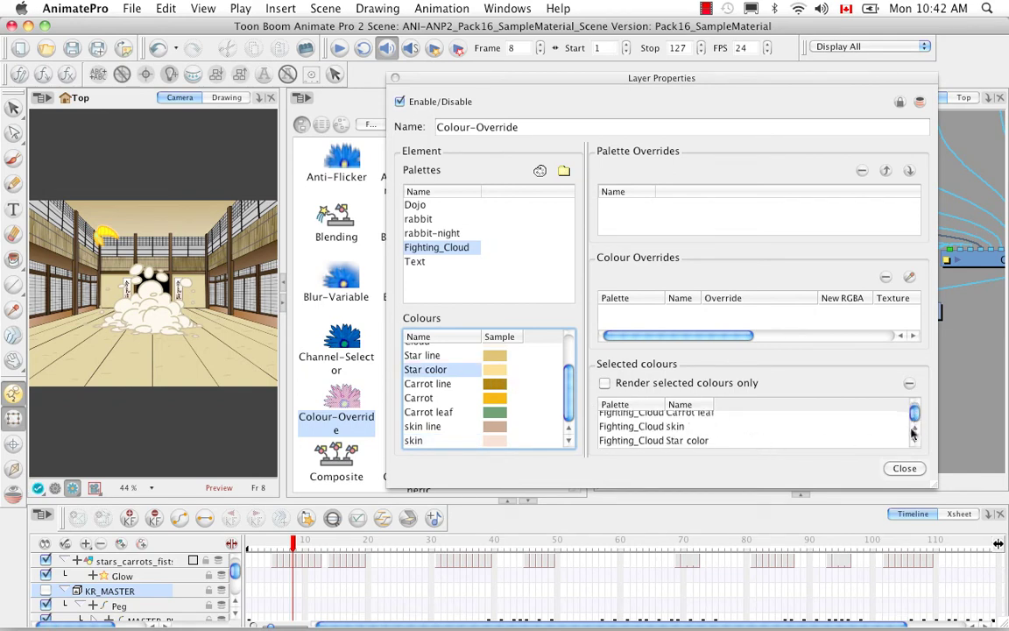
pyautogui.click(604, 383)
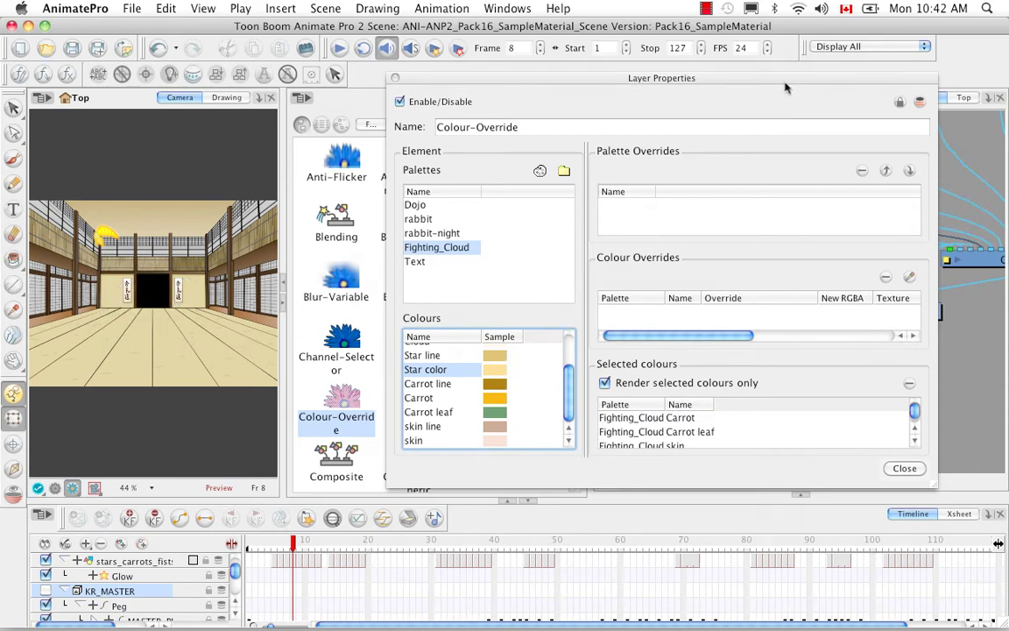
# Detach Colour-Override from the fighting_cloud connection and insert it between stars_carrots_fists_clean and Glow, moving Glow aside.
pyautogui.moveTo(786, 83); pyautogui.dragTo(483, 137)
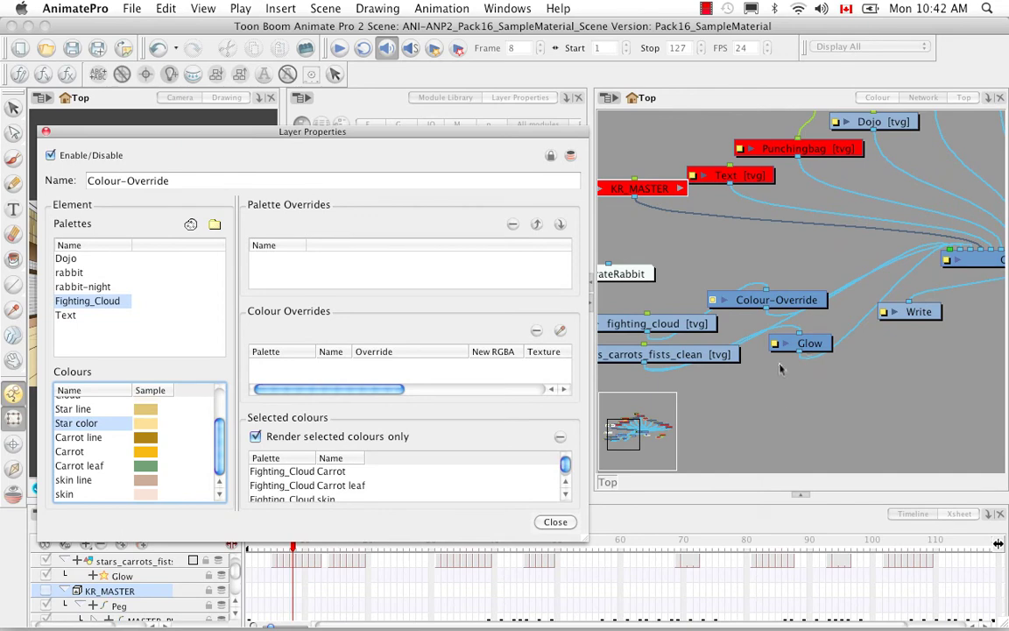
pyautogui.click(778, 302)
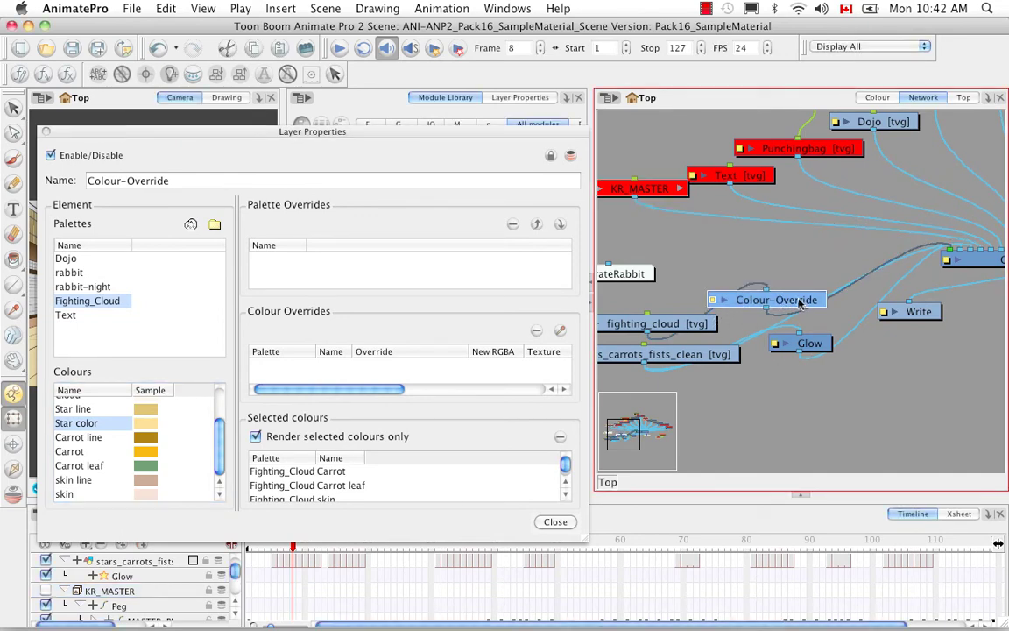
pyautogui.moveTo(799, 302); pyautogui.dragTo(805, 431)
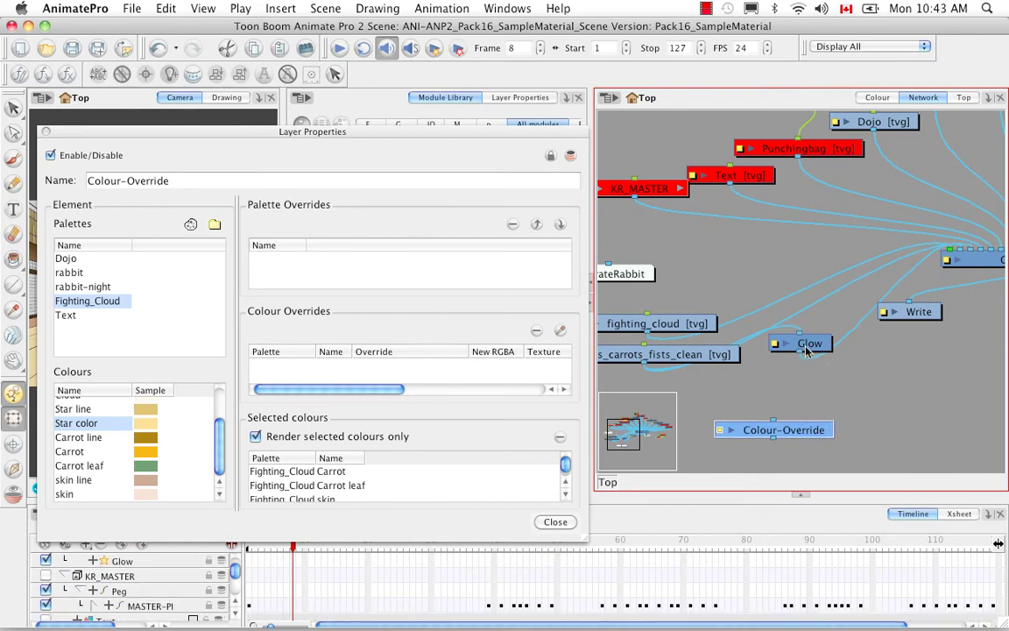
pyautogui.moveTo(807, 350); pyautogui.dragTo(876, 419)
pyautogui.moveTo(812, 431); pyautogui.dragTo(793, 402)
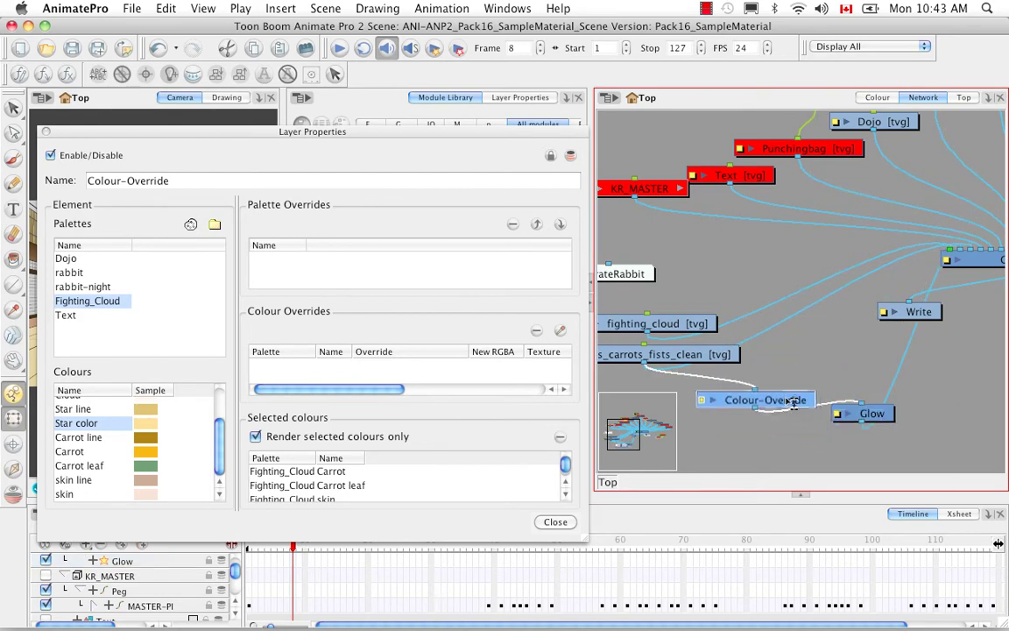
# Close the Colour-Override properties, and disable and re-enable the module to compare its effect in the camera preview.
pyautogui.moveTo(534, 144); pyautogui.dragTo(805, 77)
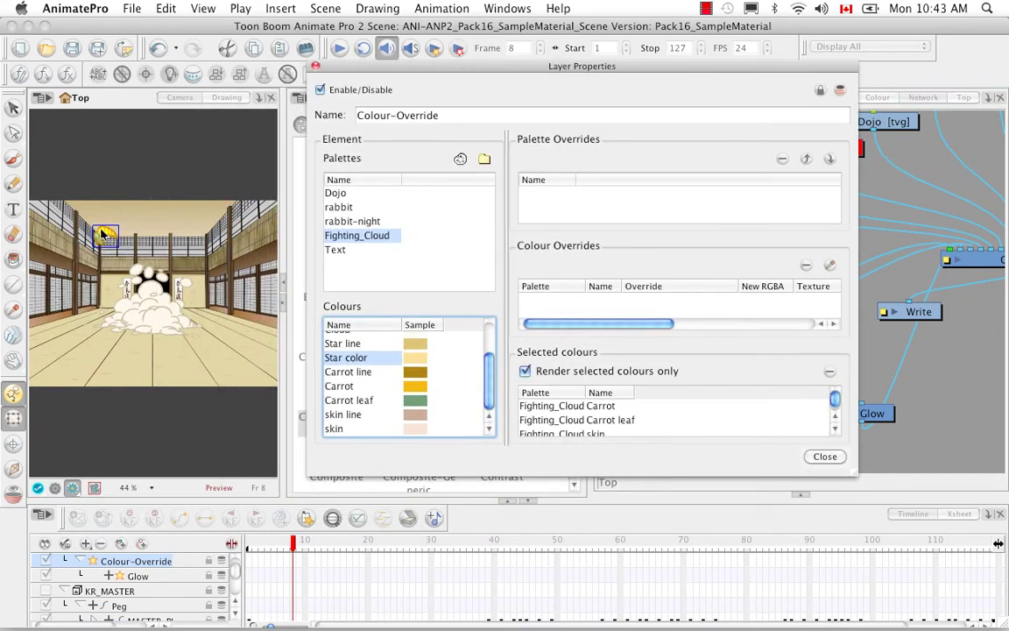
pyautogui.moveTo(664, 63); pyautogui.dragTo(549, 32)
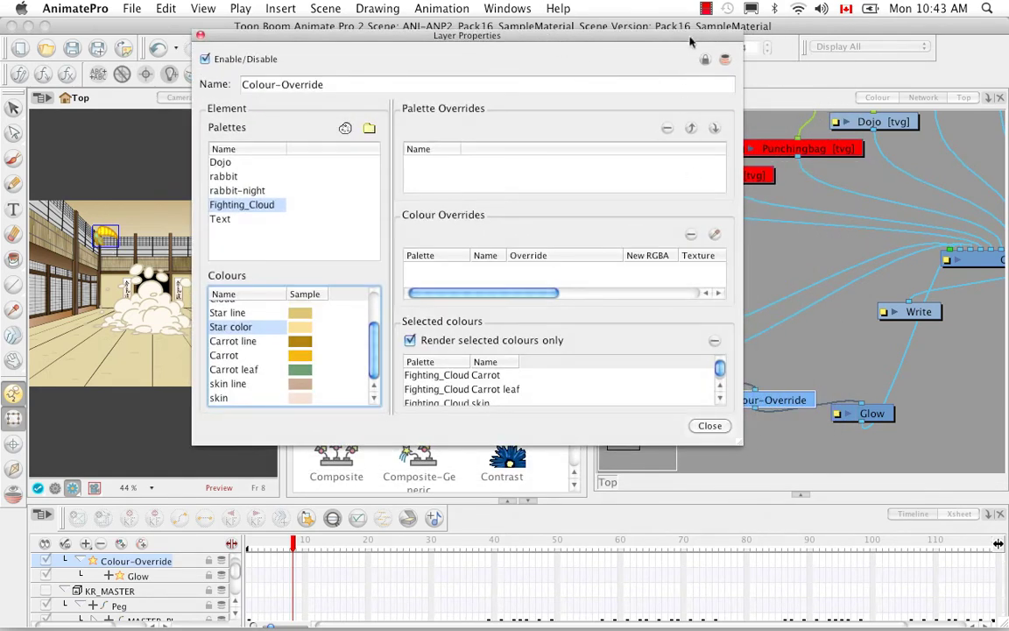
pyautogui.moveTo(691, 42); pyautogui.dragTo(620, 40)
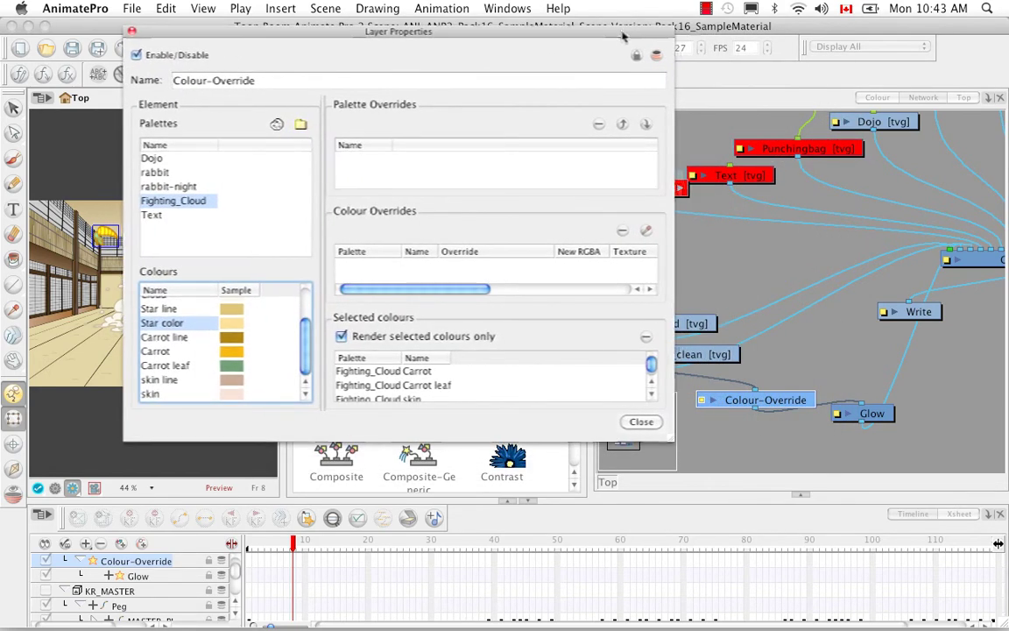
pyautogui.click(131, 31)
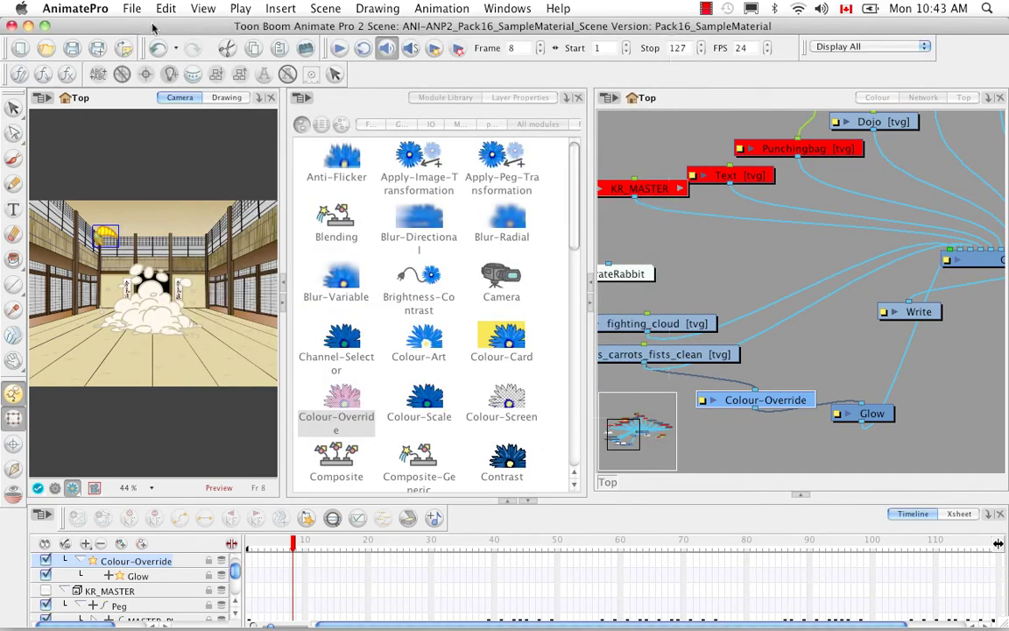
pyautogui.click(799, 402)
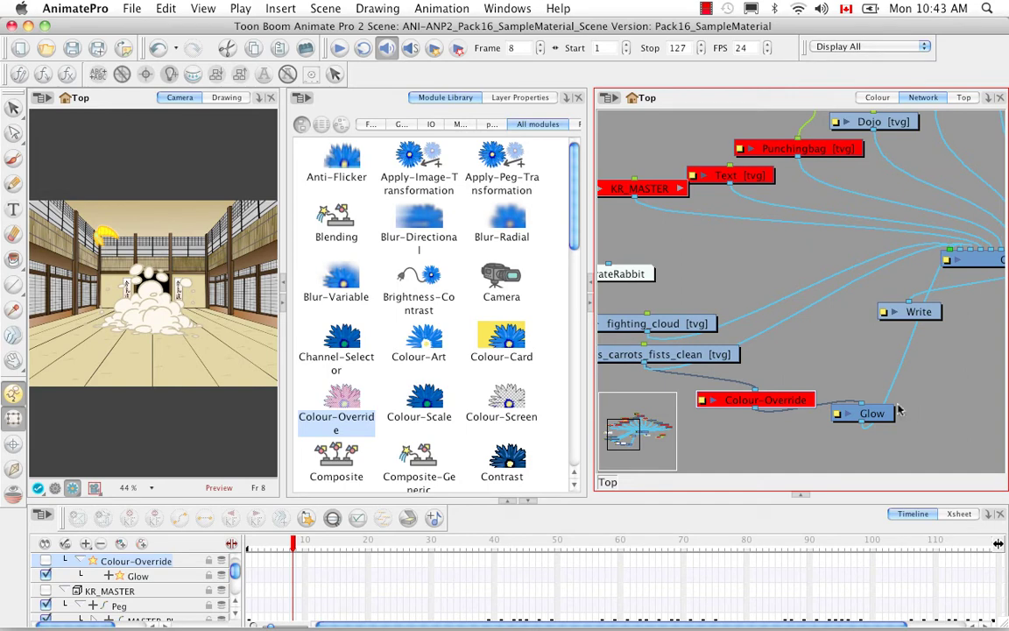
pyautogui.click(785, 406)
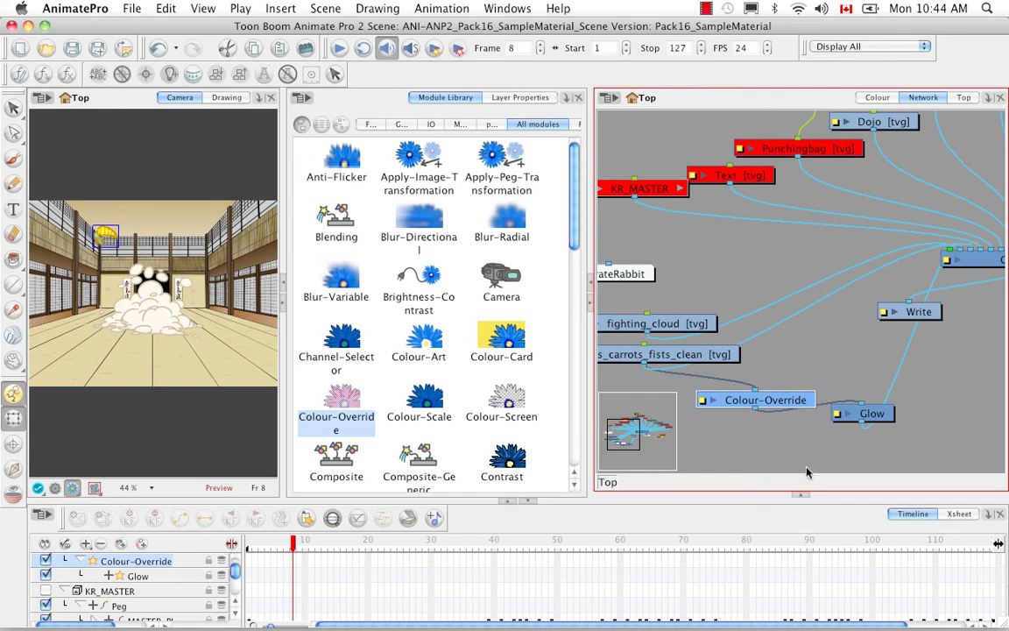
# Add a Brightness-Contrast module, insert it on the fighting_cloud connection and open its layer properties beside the camera preview.
pyautogui.click(426, 275)
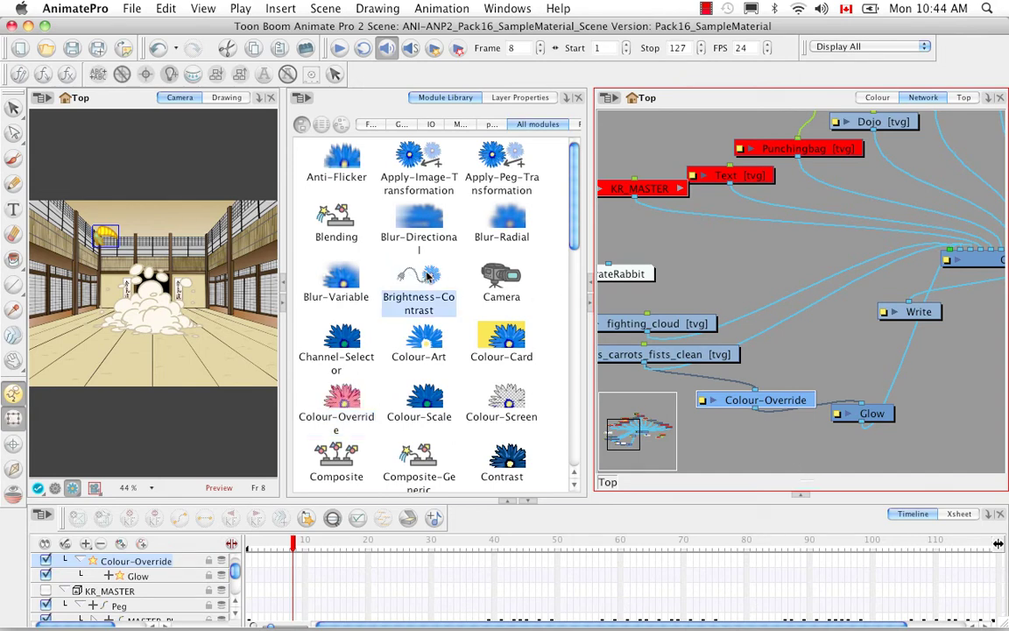
pyautogui.click(738, 262)
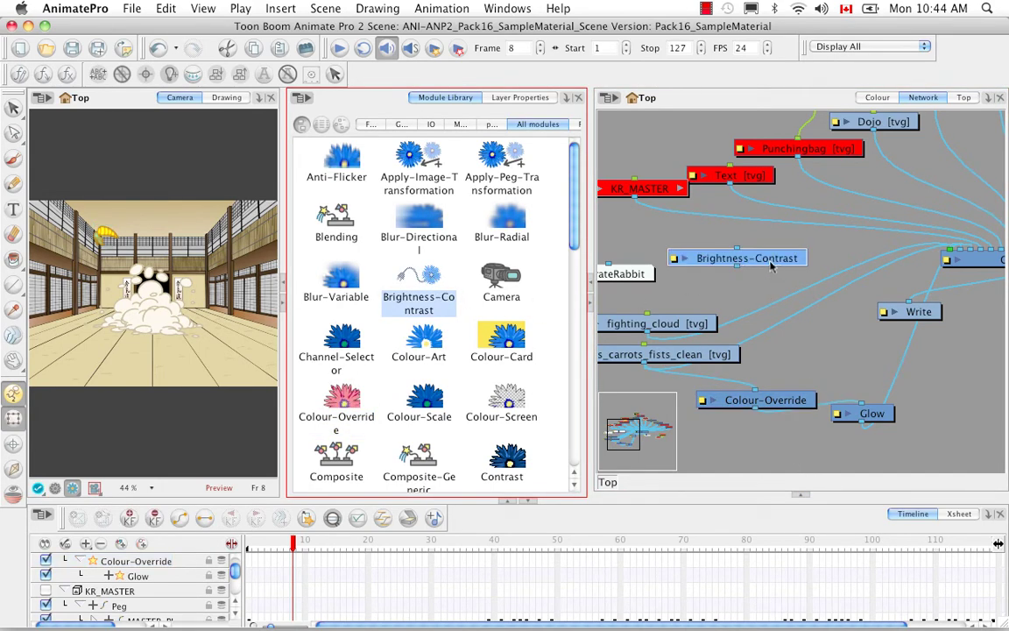
pyautogui.moveTo(771, 264); pyautogui.dragTo(785, 304)
pyautogui.click(690, 304)
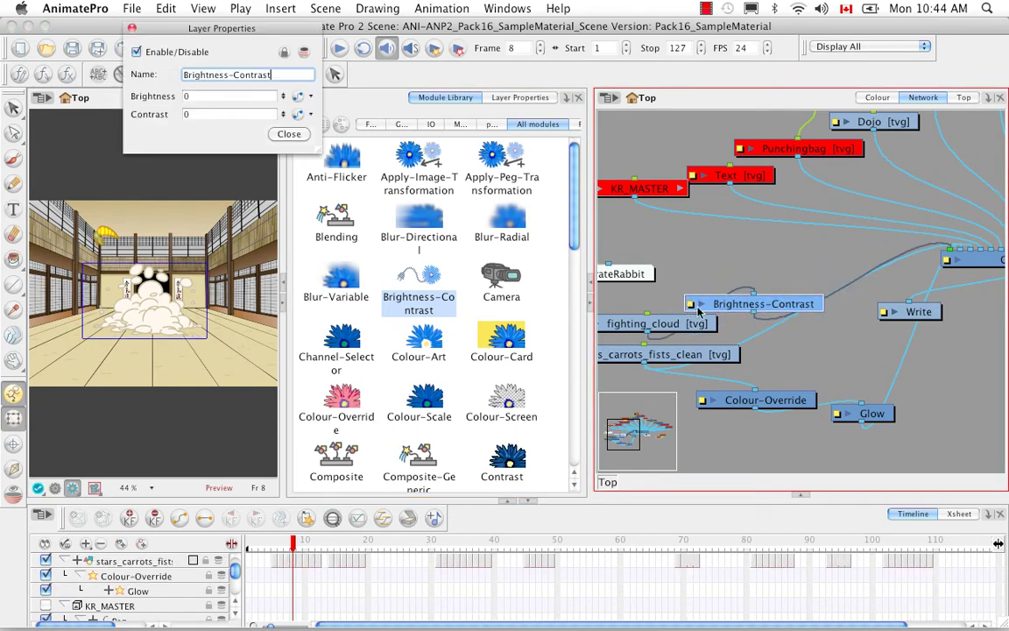
pyautogui.moveTo(245, 27); pyautogui.dragTo(799, 224)
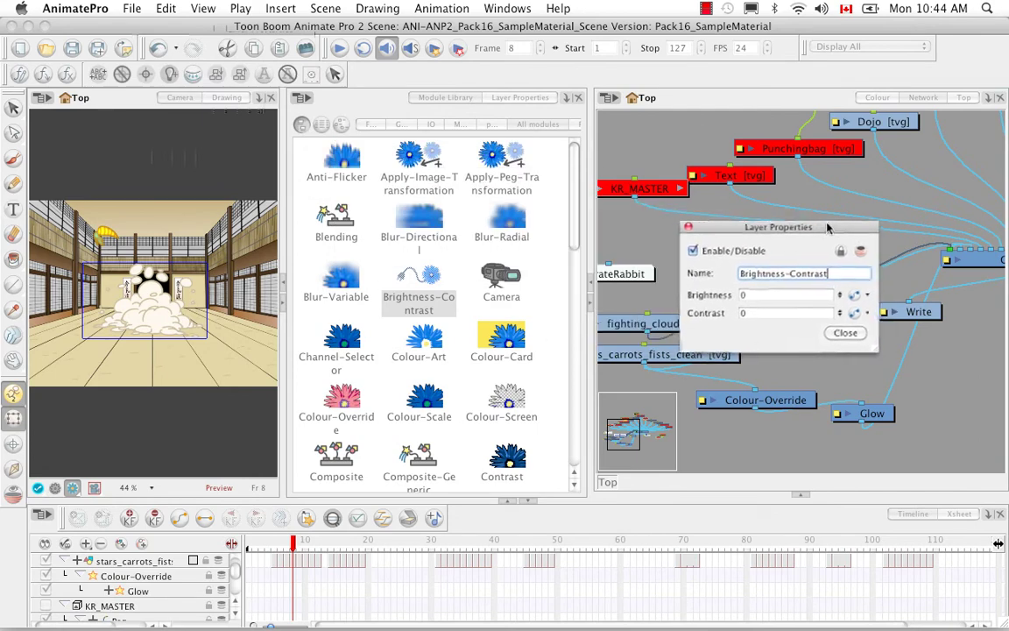
# Try a brightness of 24 and a contrast of -57 on the fighting cloud.
pyautogui.click(835, 294)
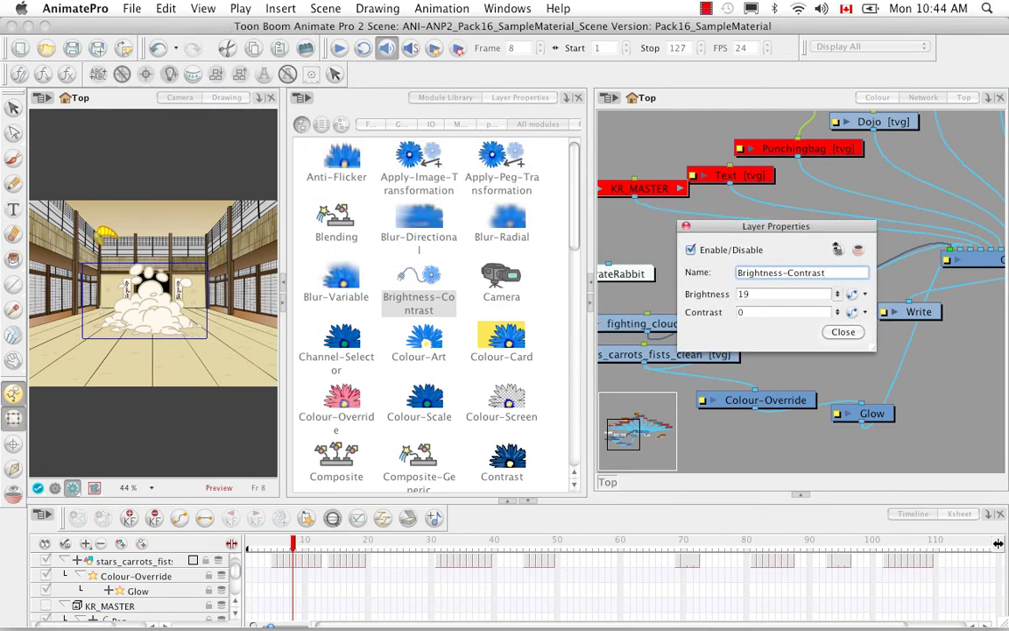
pyautogui.click(836, 315)
pyautogui.click(836, 312)
pyautogui.moveTo(839, 363); pyautogui.dragTo(839, 368)
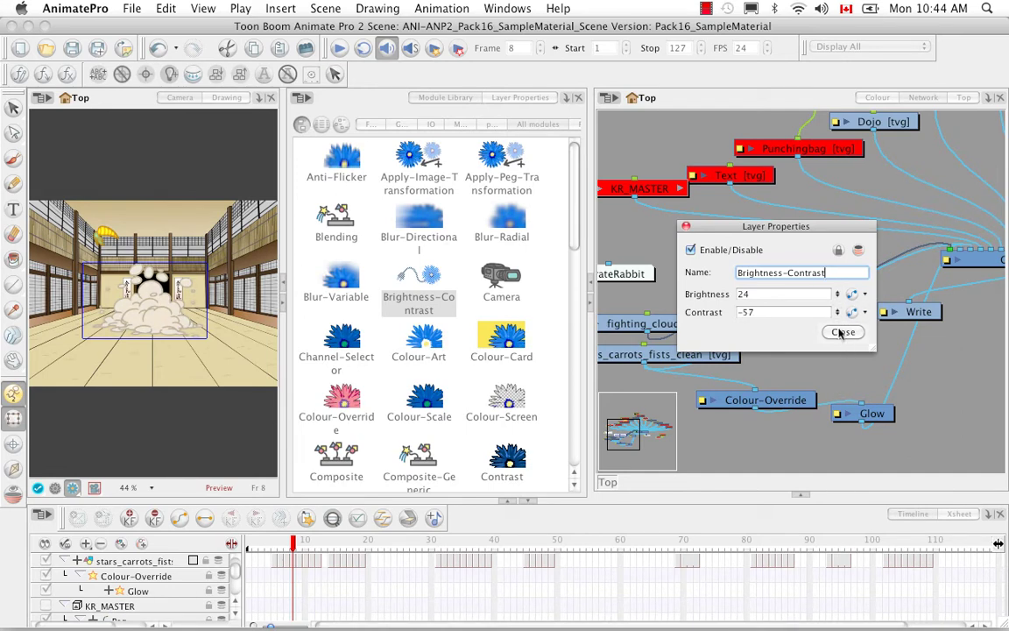
# Set the fighting cloud's brightness to -16 and contrast to 31, and close the Brightness-Contrast properties.
pyautogui.moveTo(836, 294); pyautogui.dragTo(842, 396)
pyautogui.moveTo(837, 313); pyautogui.dragTo(836, 241)
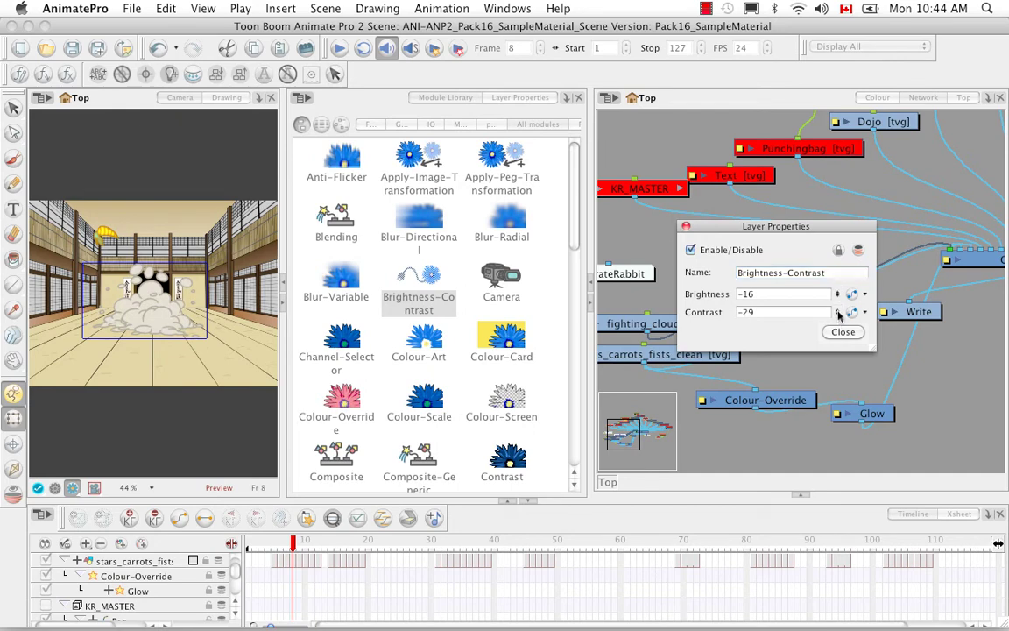
pyautogui.moveTo(837, 308); pyautogui.dragTo(799, 165)
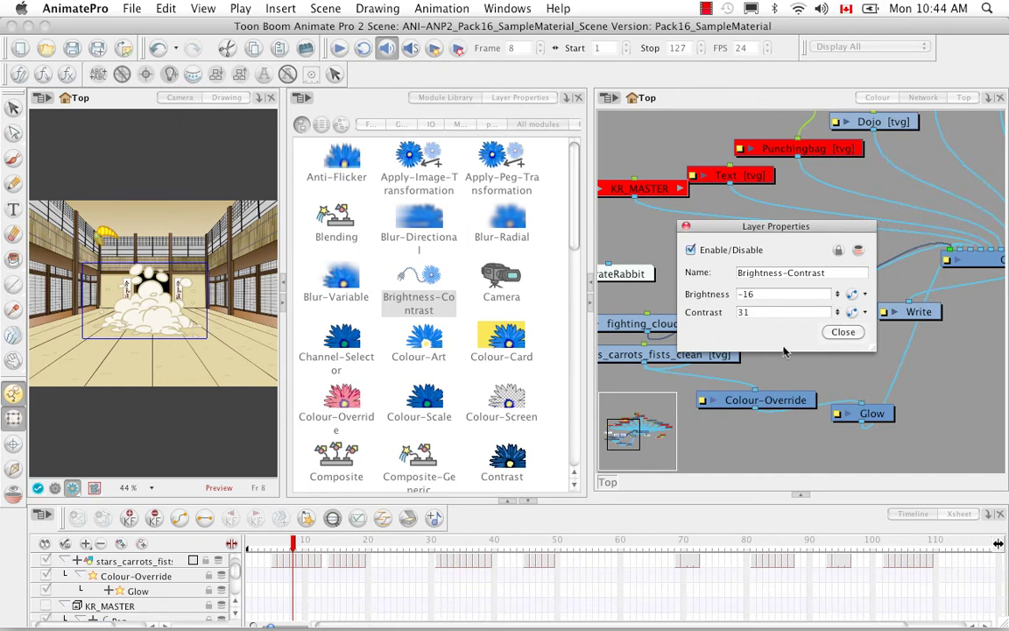
pyautogui.moveTo(830, 230); pyautogui.dragTo(506, 254)
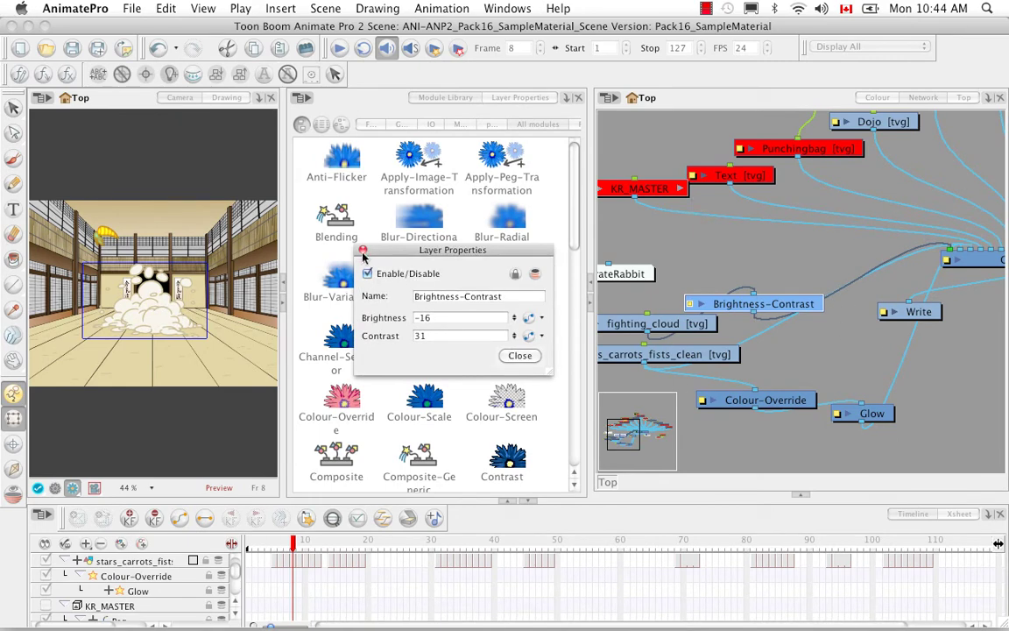
pyautogui.click(363, 250)
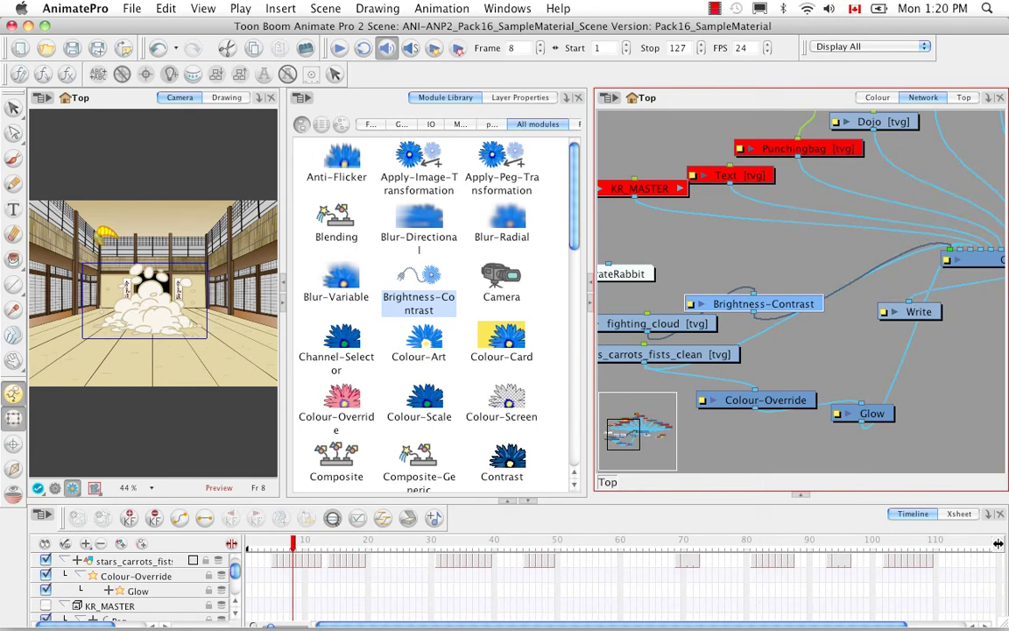
# Switch to Toon Boom Animate 2, open ANI_Pack18.tbup from the Pack21 scenes' ANI_Pack18 folder and dismiss the unsupported-effects message.
pyautogui.moveTo(721, 591)
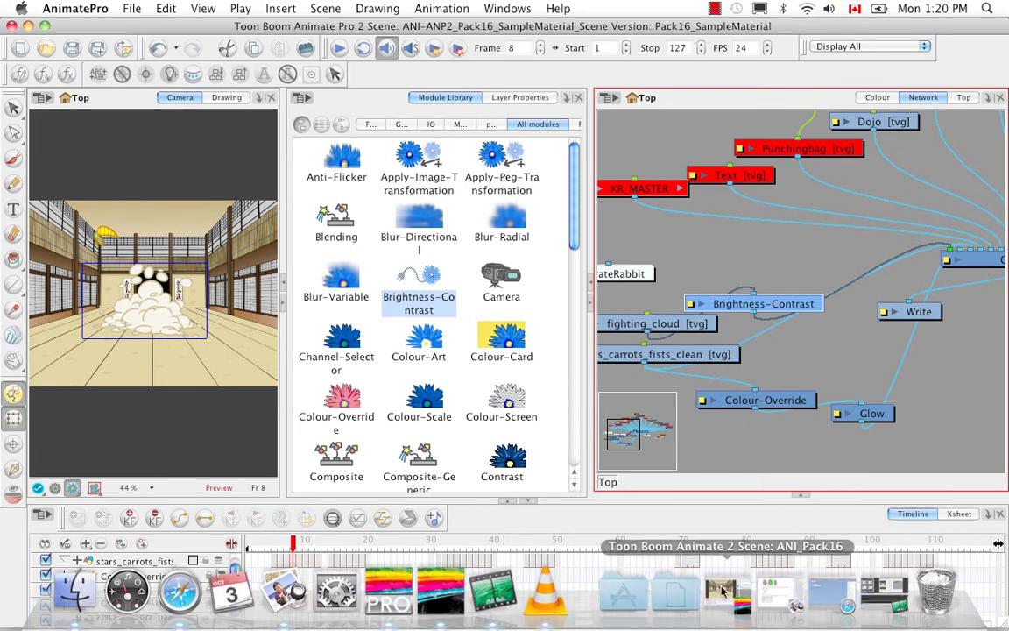
pyautogui.click(721, 590)
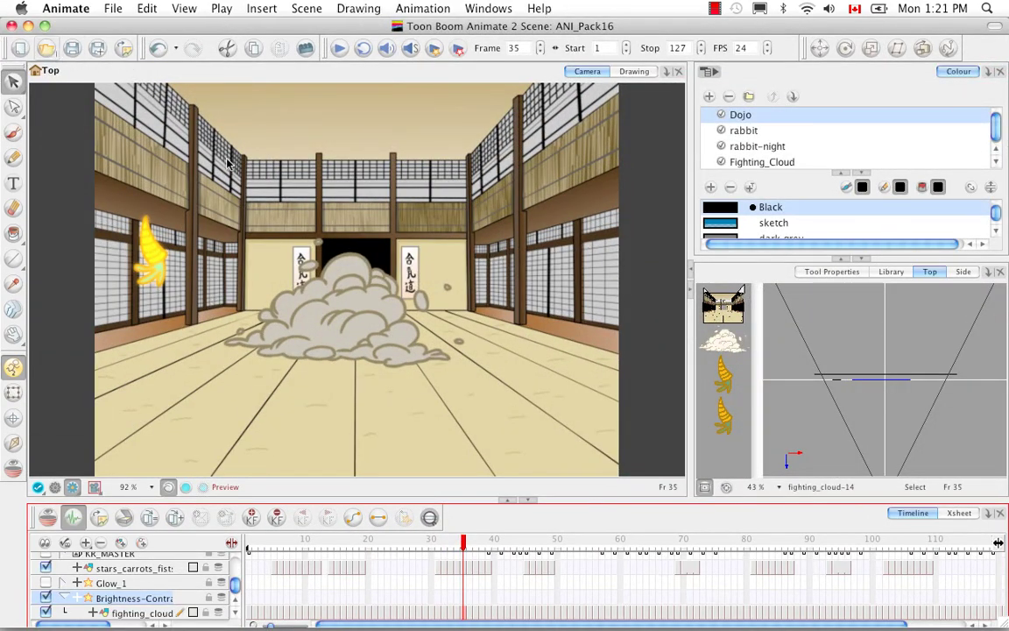
pyautogui.click(405, 333)
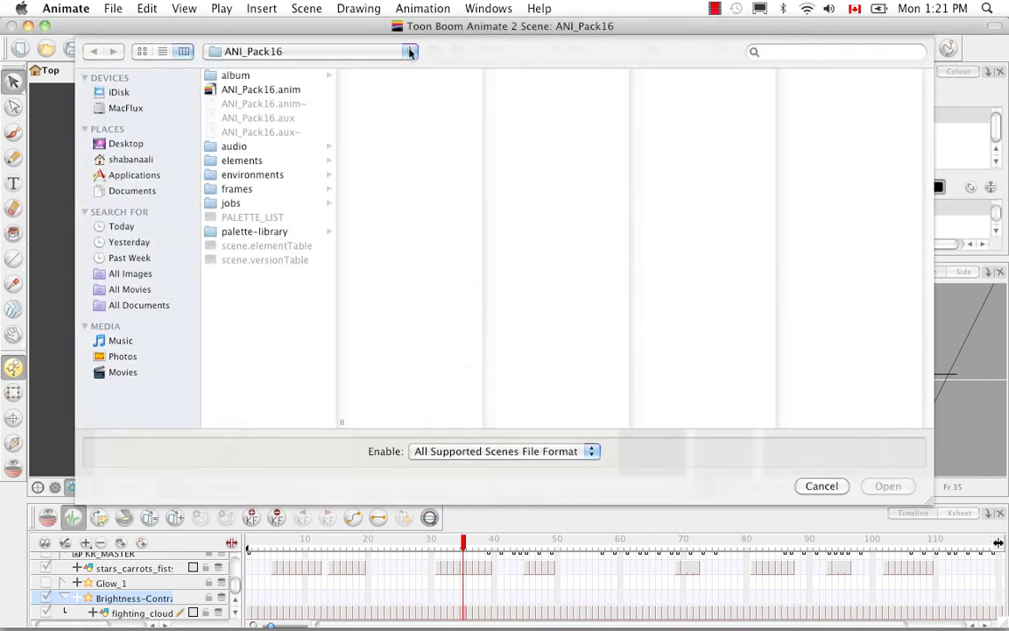
pyautogui.click(409, 52)
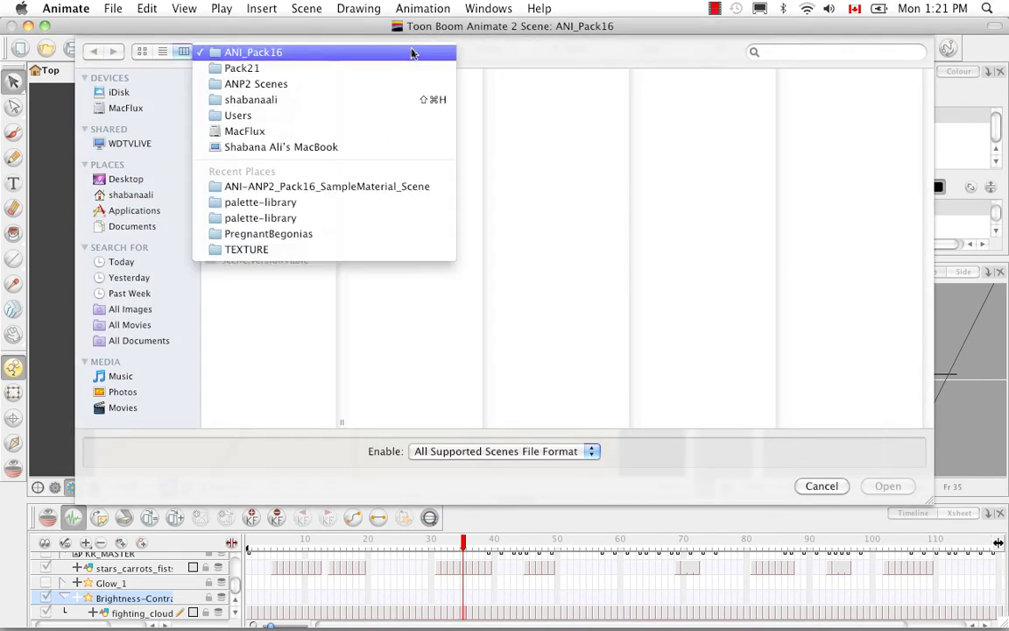
pyautogui.click(402, 74)
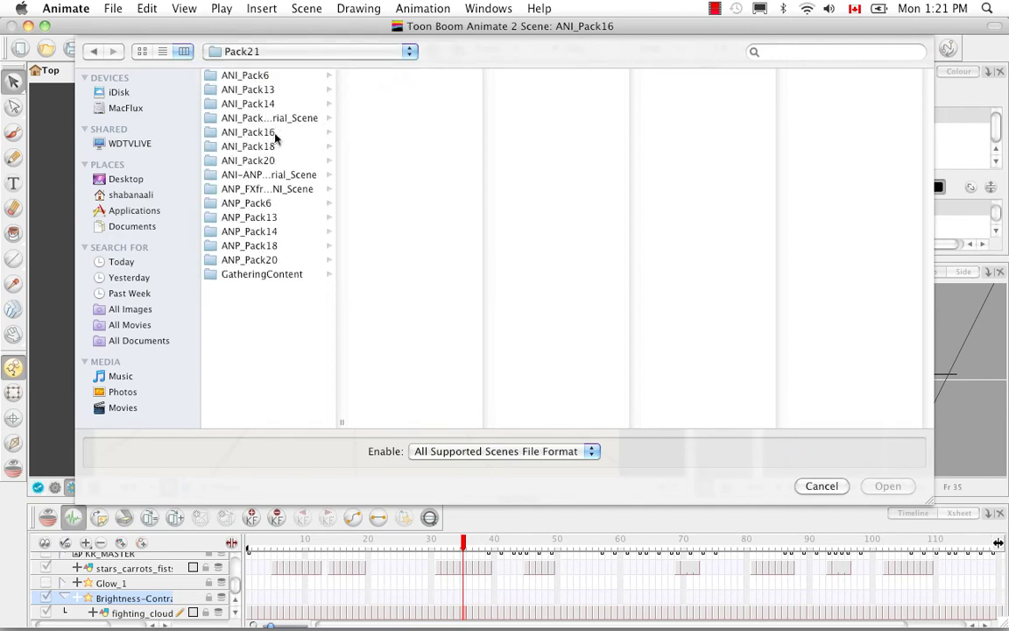
pyautogui.click(248, 146)
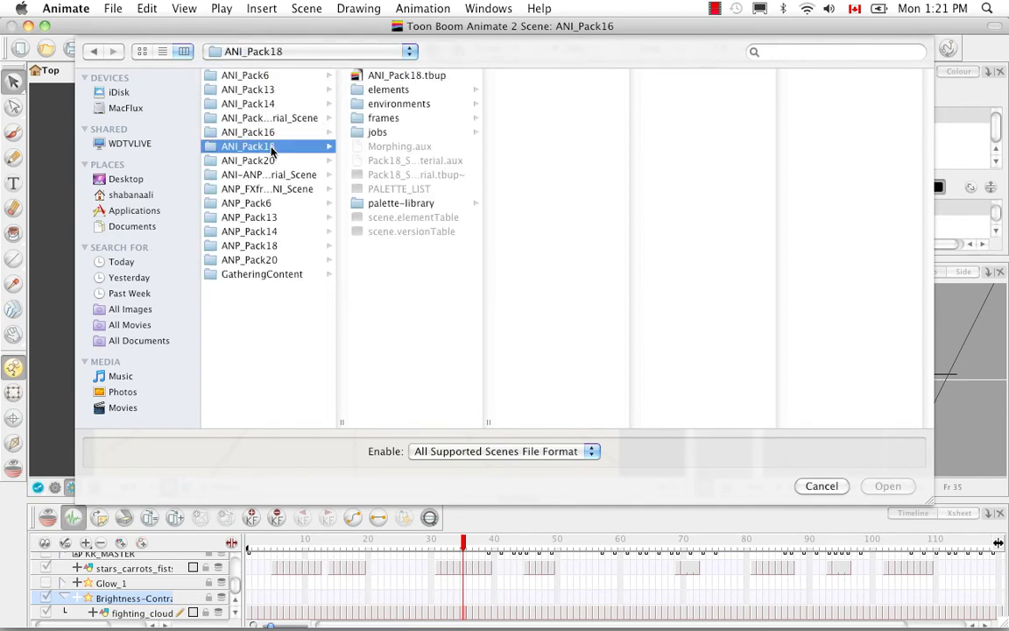
pyautogui.click(414, 78)
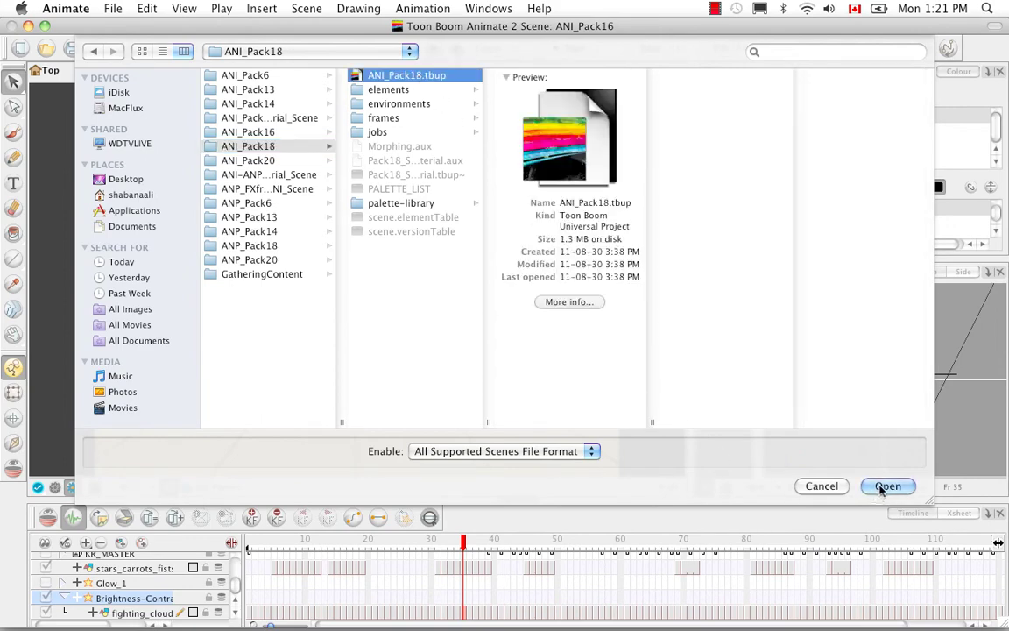
pyautogui.click(886, 487)
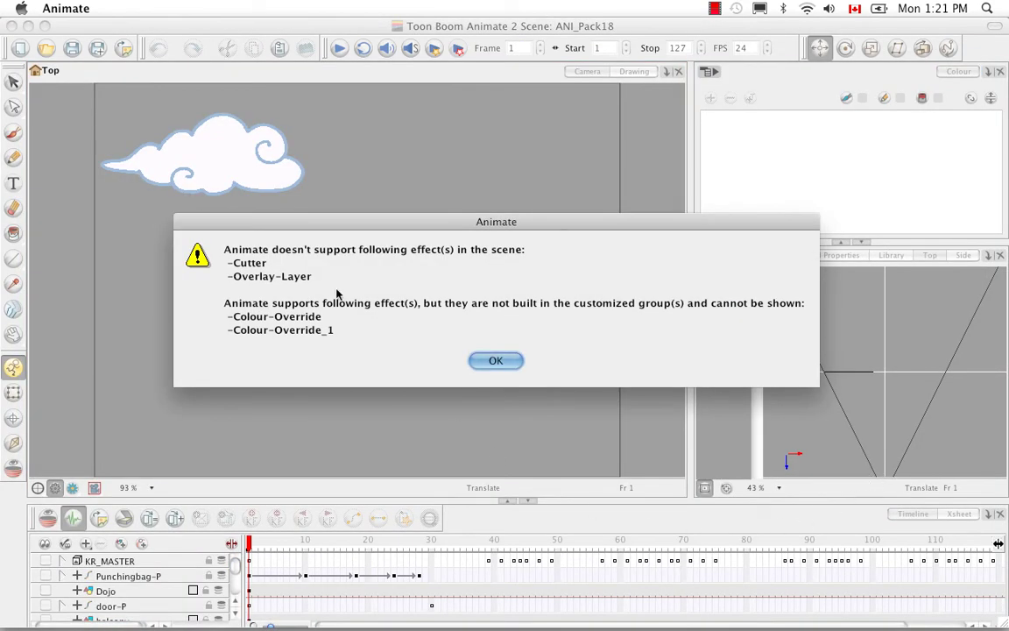
pyautogui.click(493, 361)
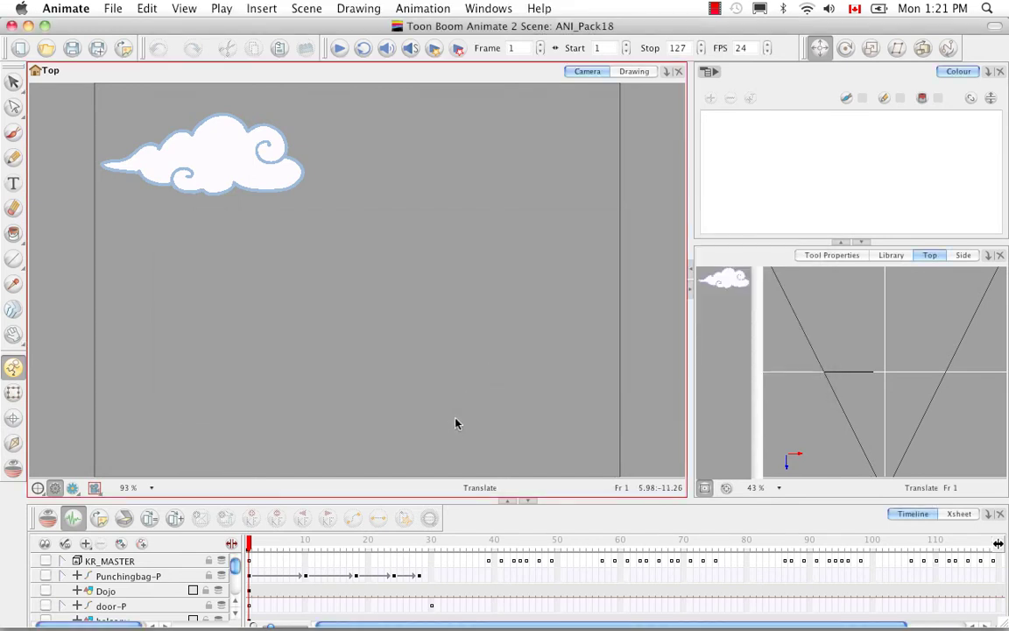
# Play the scene to review the cloud animation and return to frame 1.
pyautogui.click(340, 50)
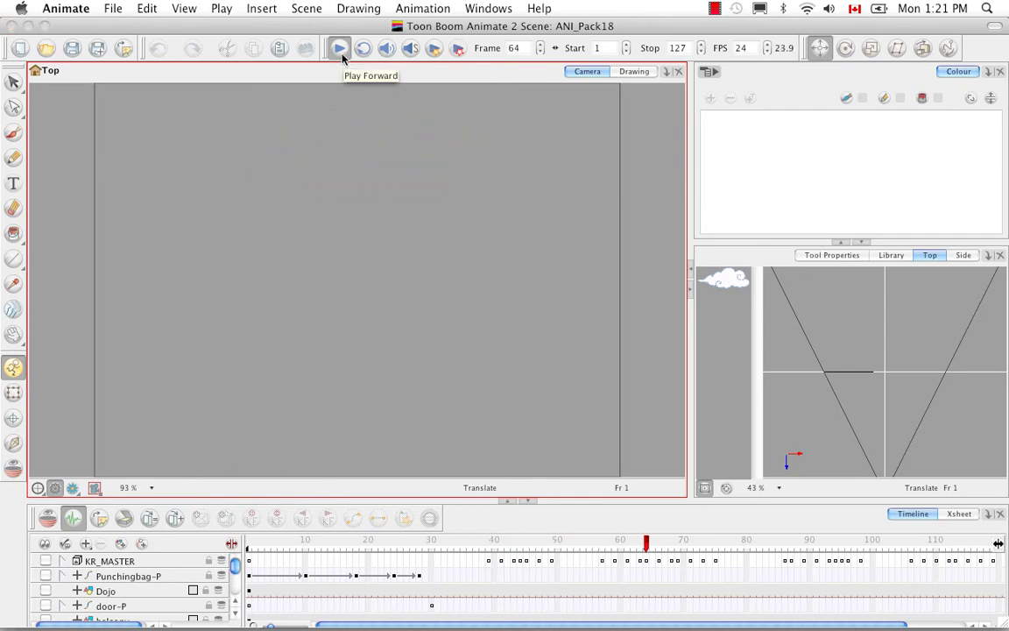
pyautogui.click(340, 50)
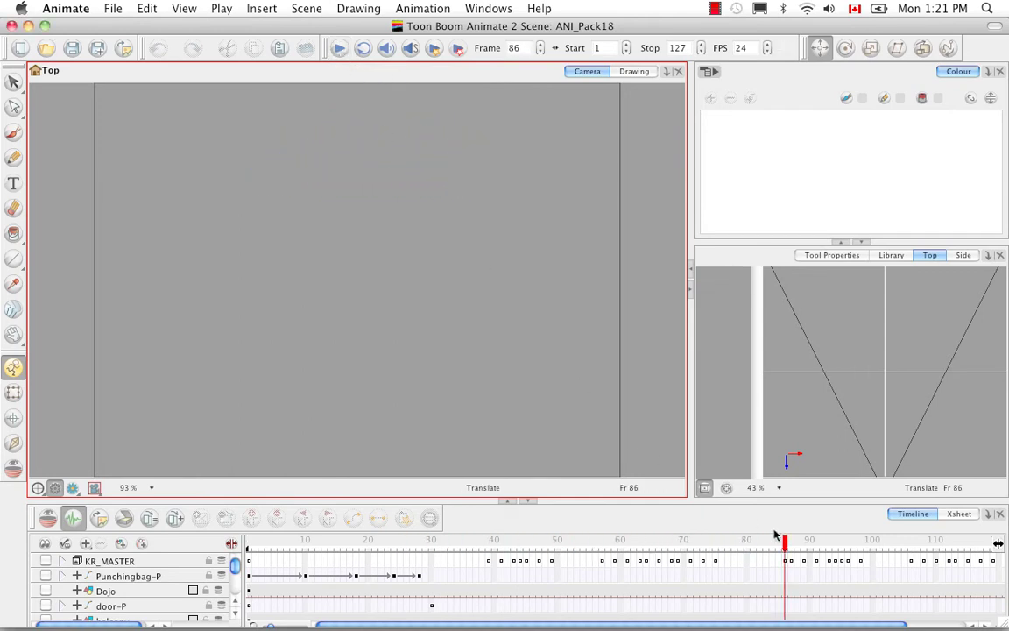
pyautogui.click(381, 541)
pyautogui.moveTo(232, 518); pyautogui.dragTo(251, 541)
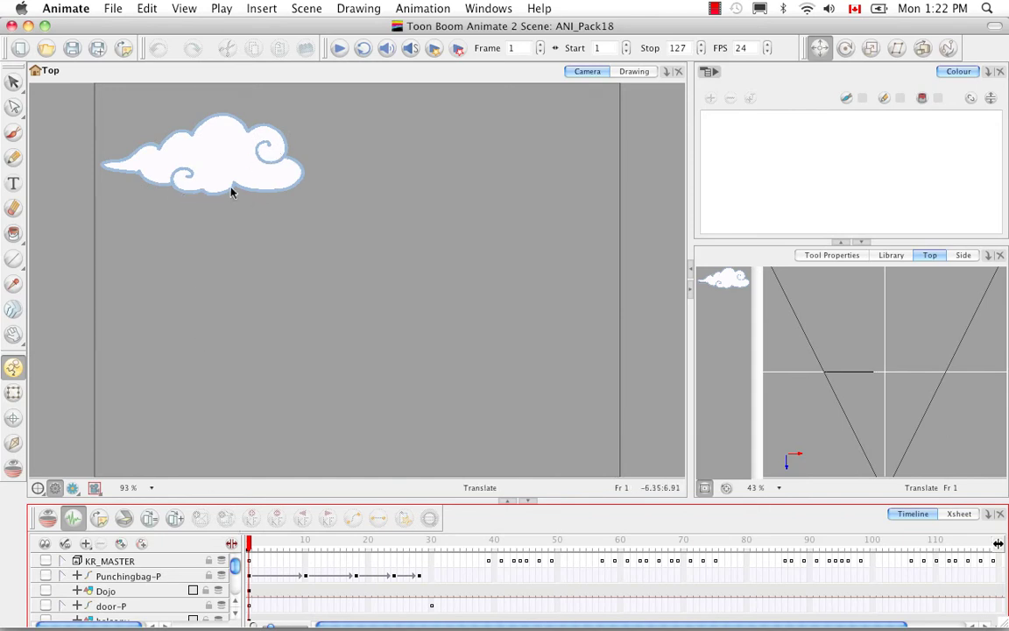
# Move the playhead to frame 60 and shorten the scene so it ends on that frame.
pyautogui.moveTo(252, 545); pyautogui.dragTo(614, 543)
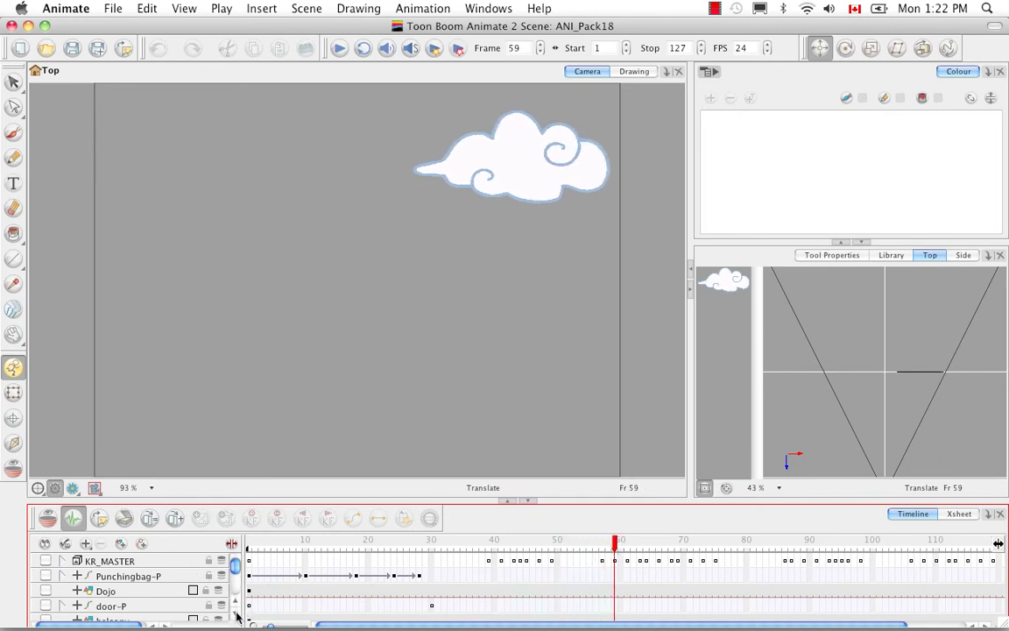
pyautogui.moveTo(888, 626); pyautogui.dragTo(948, 626)
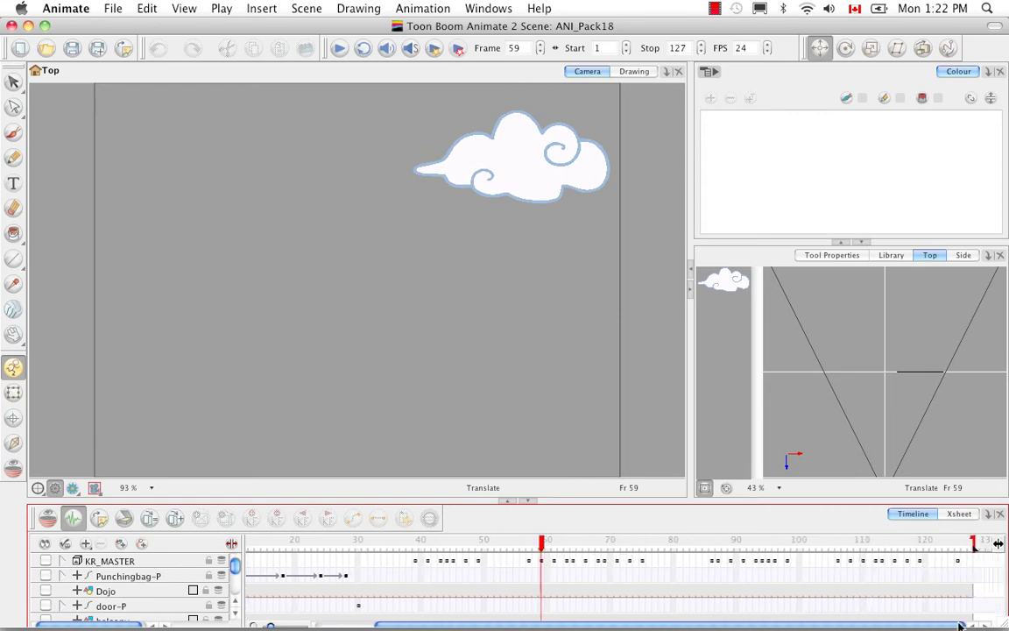
pyautogui.moveTo(542, 544)
pyautogui.mouseDown()
pyautogui.moveTo(560, 545)
pyautogui.moveTo(547, 545)
pyautogui.mouseUp()
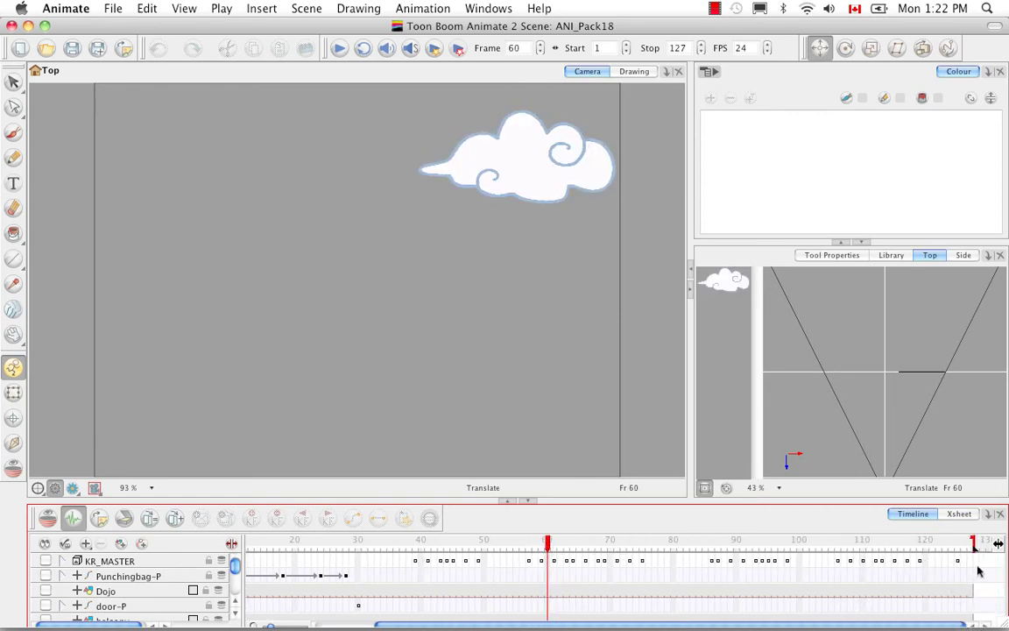
pyautogui.moveTo(975, 546); pyautogui.dragTo(557, 543)
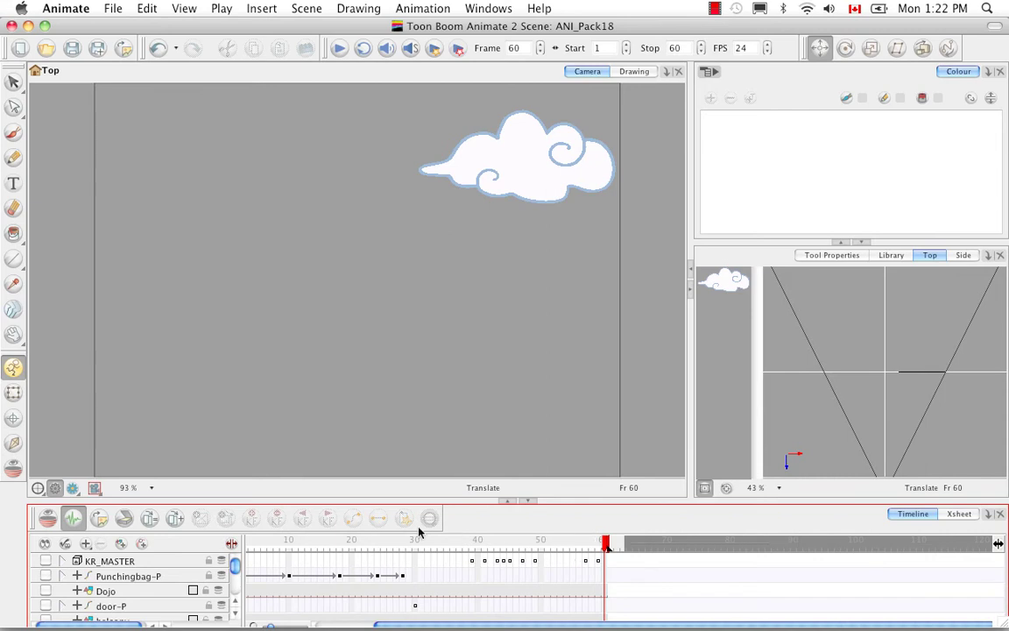
# Enable the sky, Moutains03, Moutains02 and Moutains01 layers and play the scene with the cloud.
pyautogui.moveTo(235, 565); pyautogui.dragTo(235, 595)
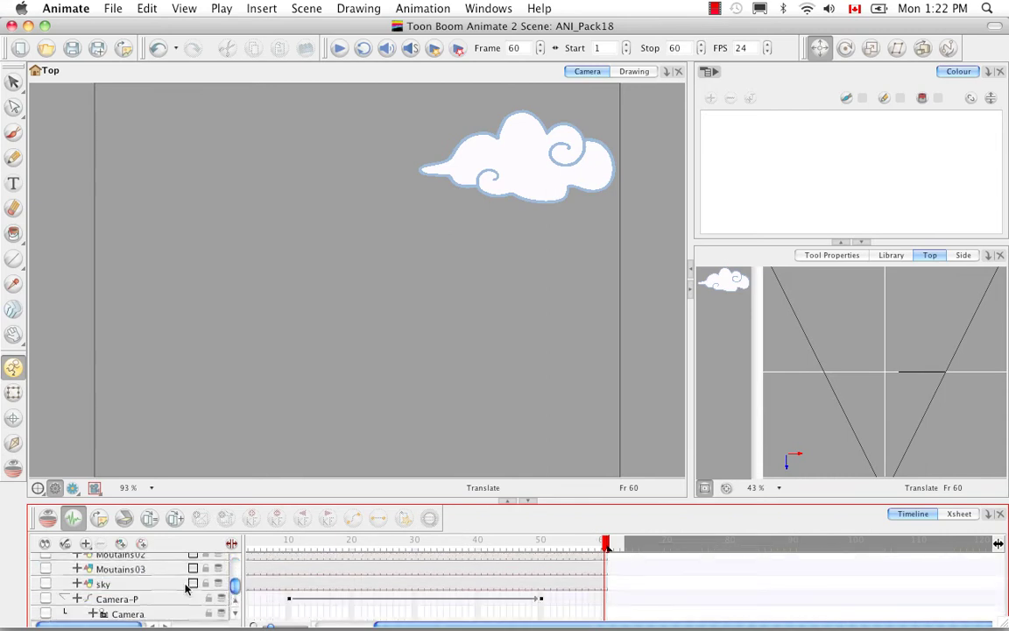
pyautogui.click(46, 583)
pyautogui.click(45, 569)
pyautogui.click(46, 556)
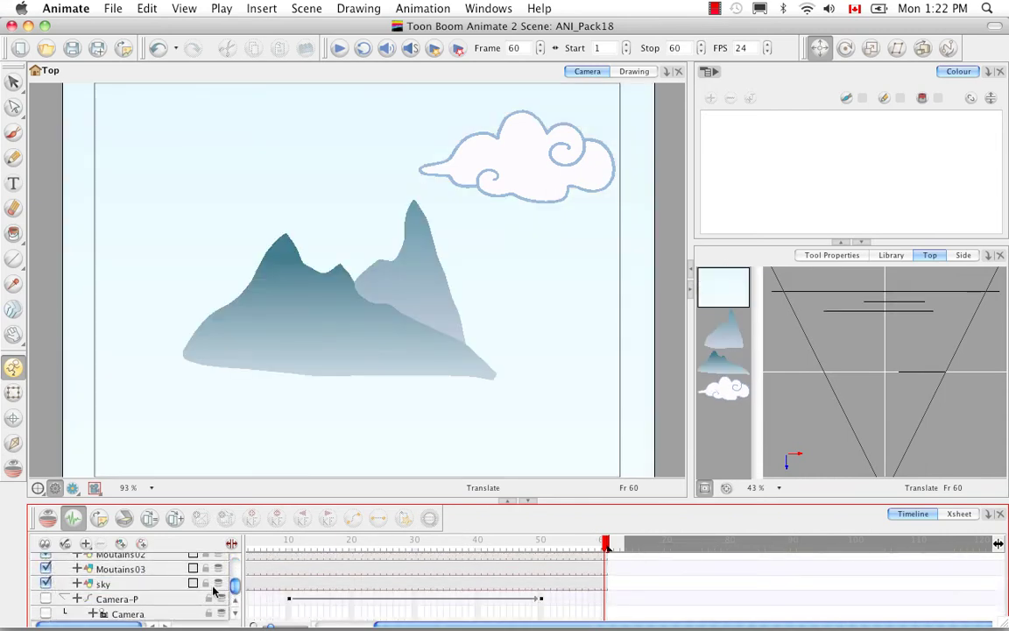
pyautogui.click(236, 606)
pyautogui.click(236, 606)
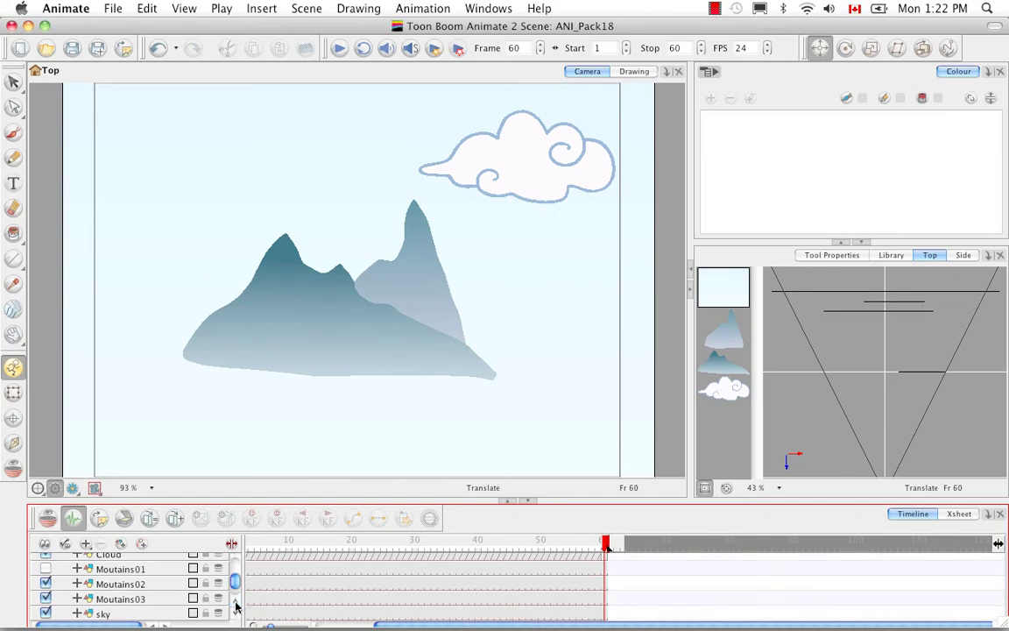
pyautogui.click(45, 569)
pyautogui.scroll(5, 259, 569)
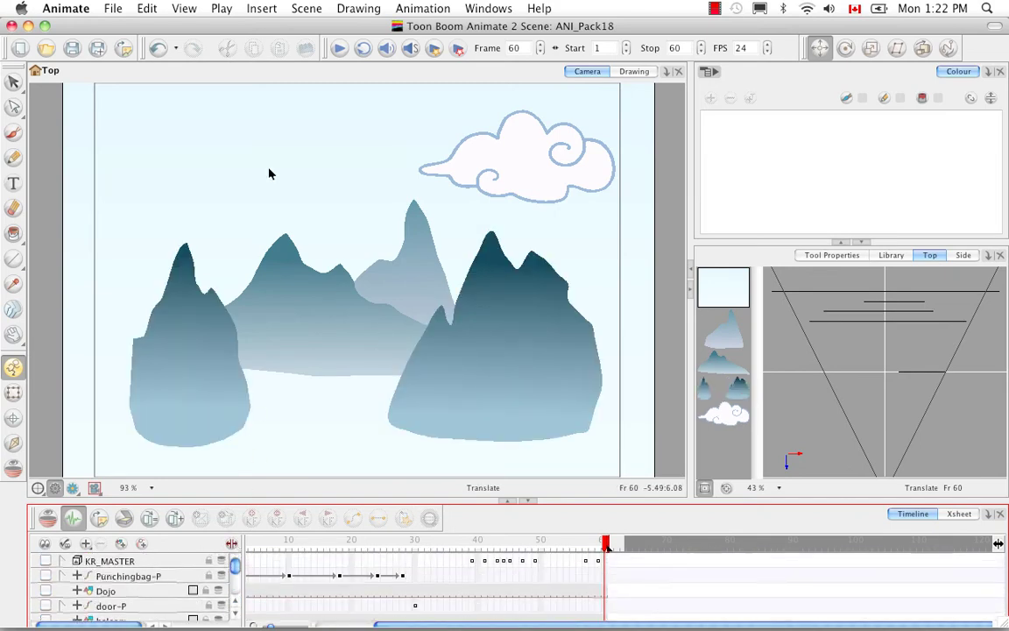
pyautogui.click(339, 48)
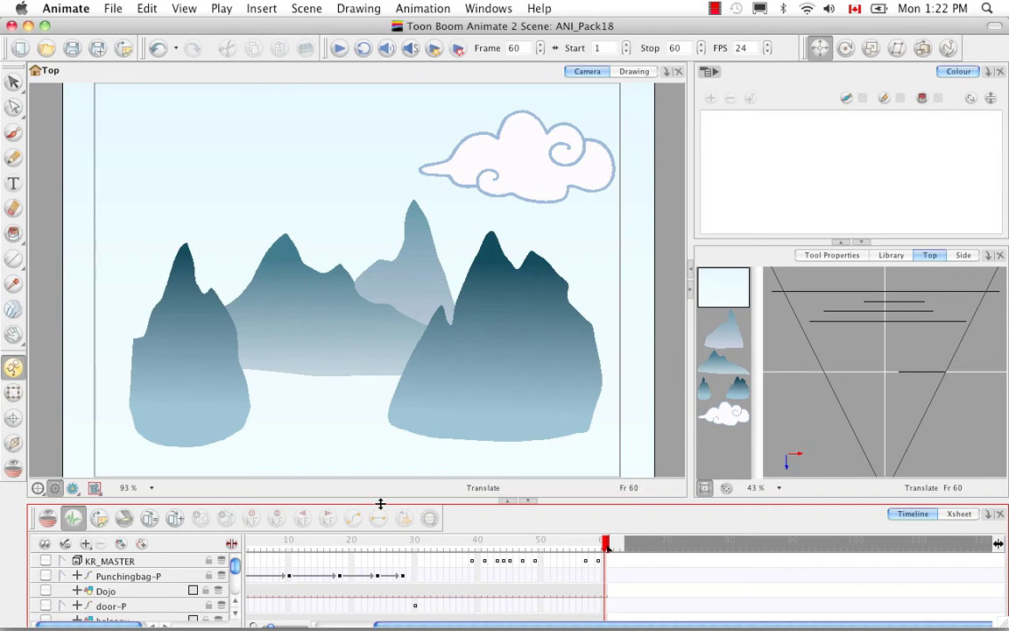
# Add a Transparency effect layer and attach the Cloud layer to it.
pyautogui.click(76, 517)
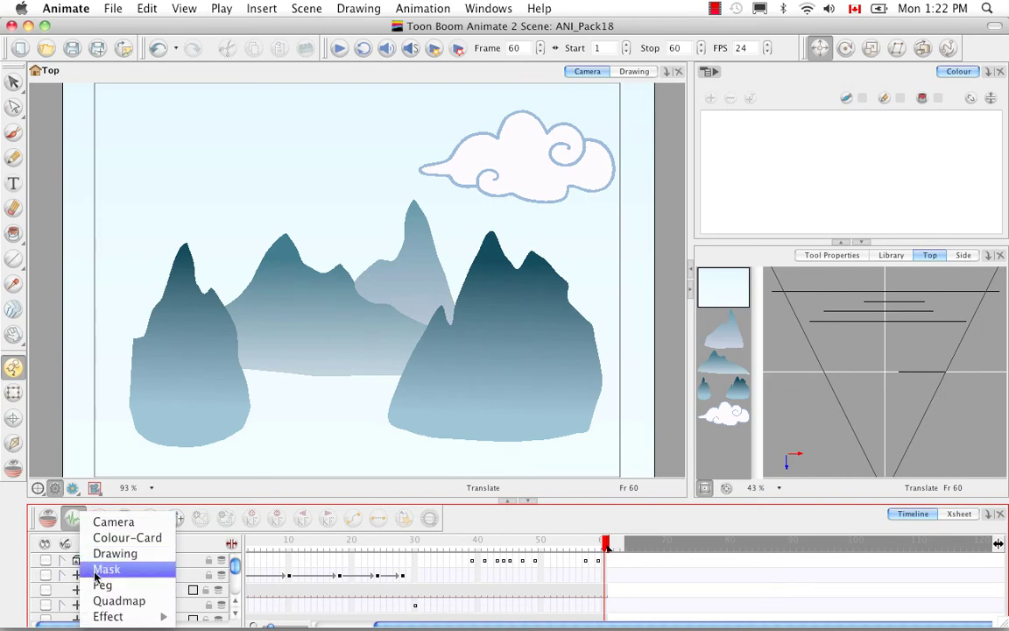
pyautogui.moveTo(113, 615)
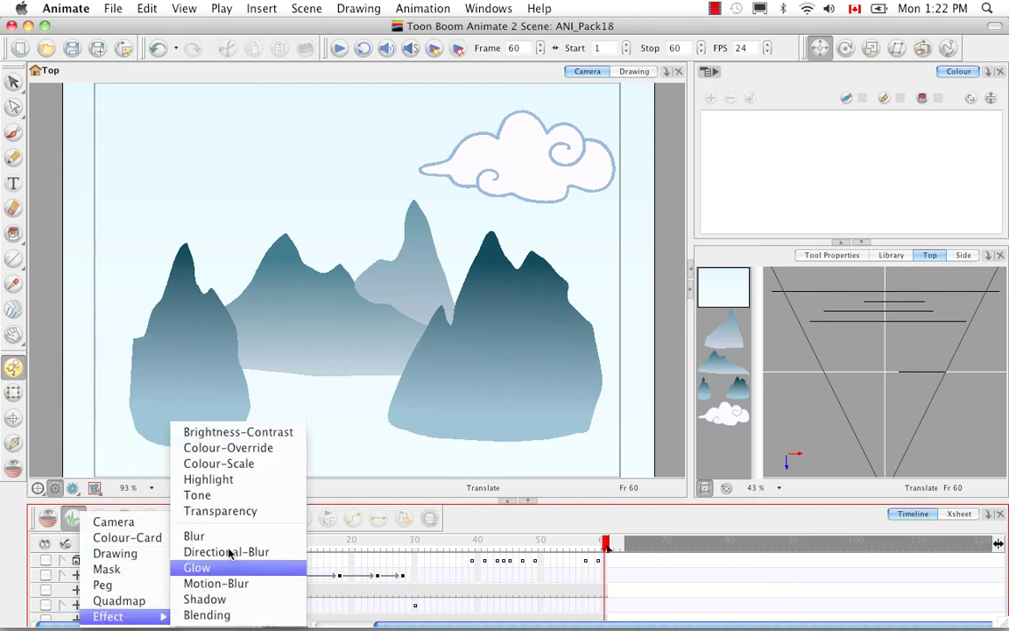
pyautogui.click(254, 511)
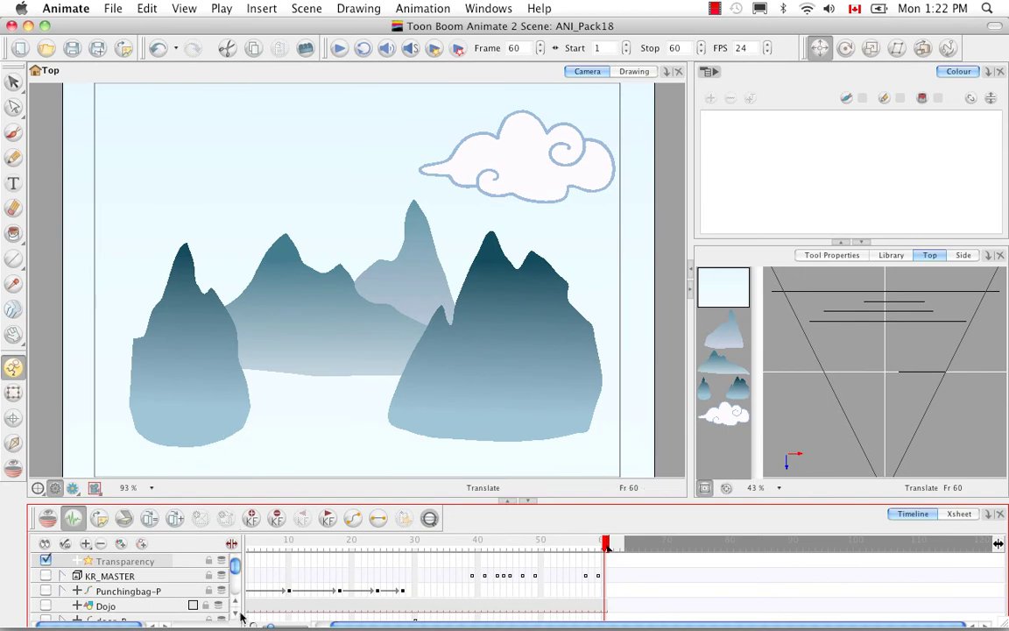
pyautogui.scroll(-6, 235, 613)
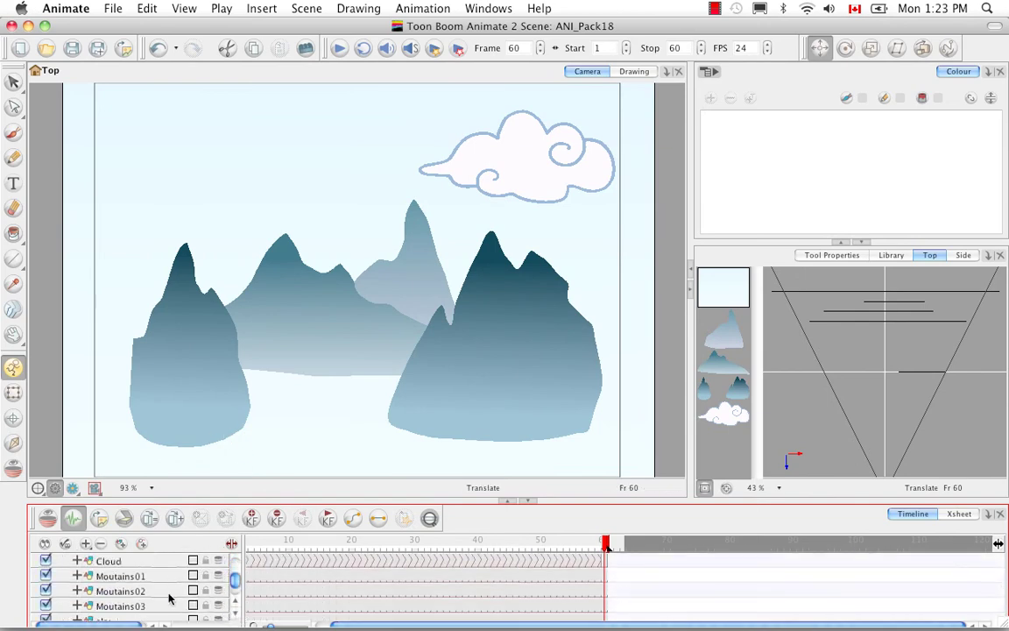
pyautogui.click(112, 575)
pyautogui.scroll(6, 127, 560)
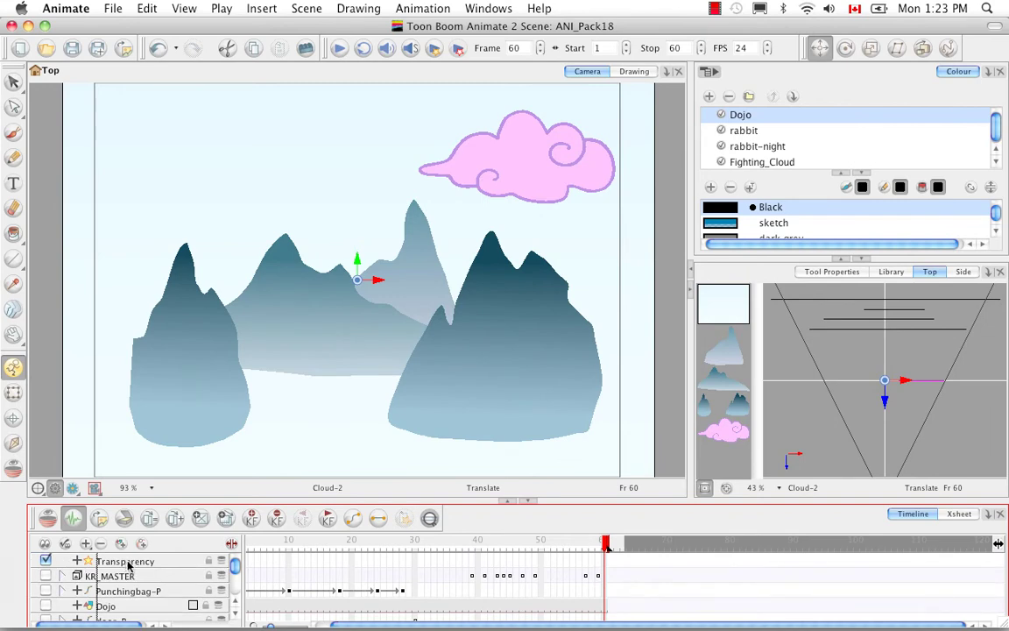
pyautogui.moveTo(128, 563); pyautogui.dragTo(128, 563)
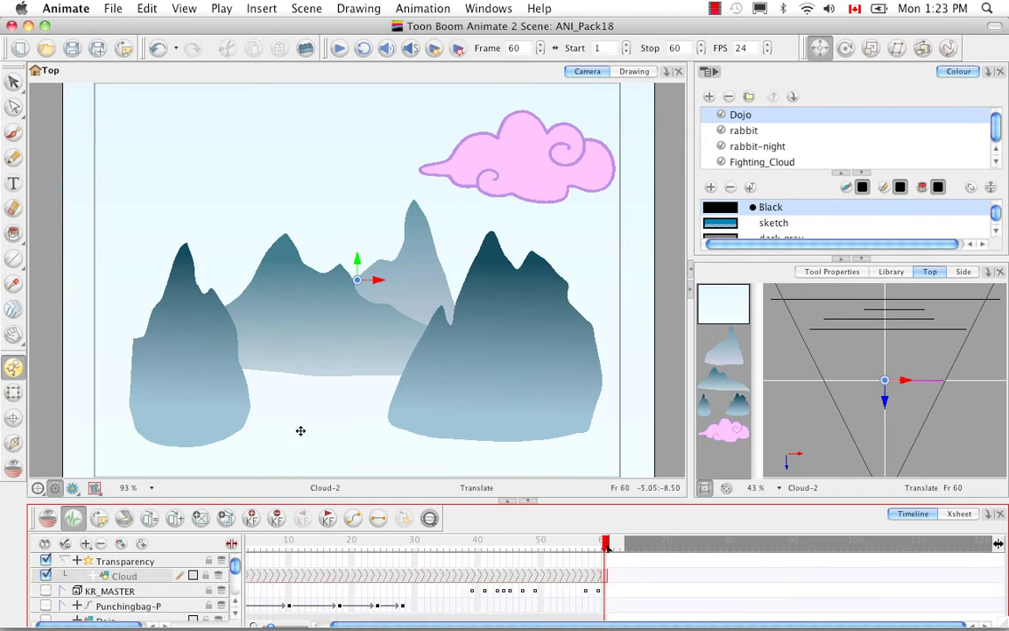
# Return to frame 1 and show the rendered preview of the scene in the Camera view.
pyautogui.moveTo(529, 541); pyautogui.dragTo(267, 540)
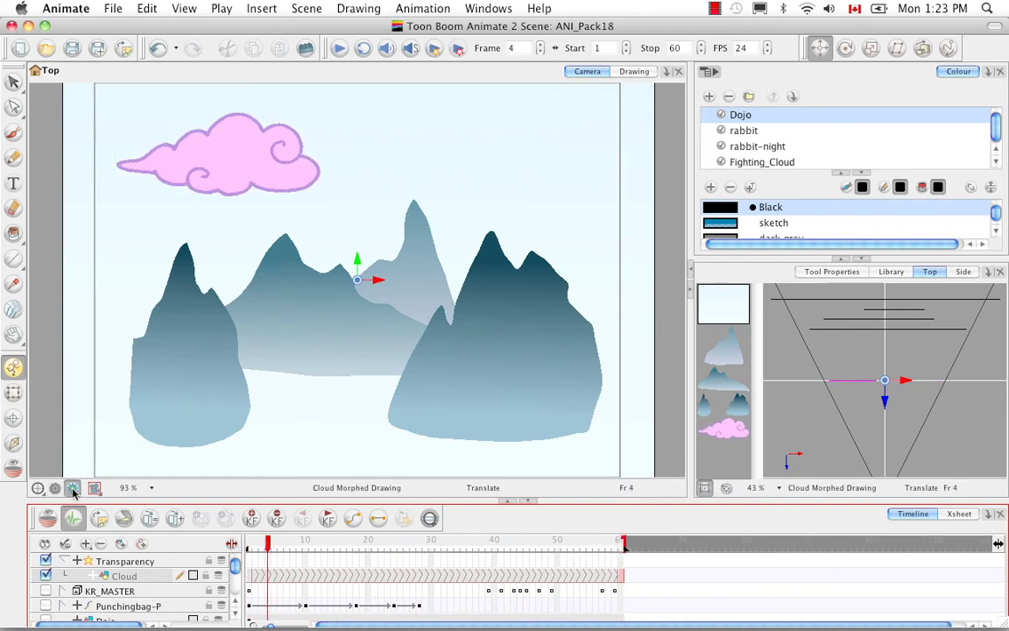
pyautogui.click(73, 488)
pyautogui.click(248, 540)
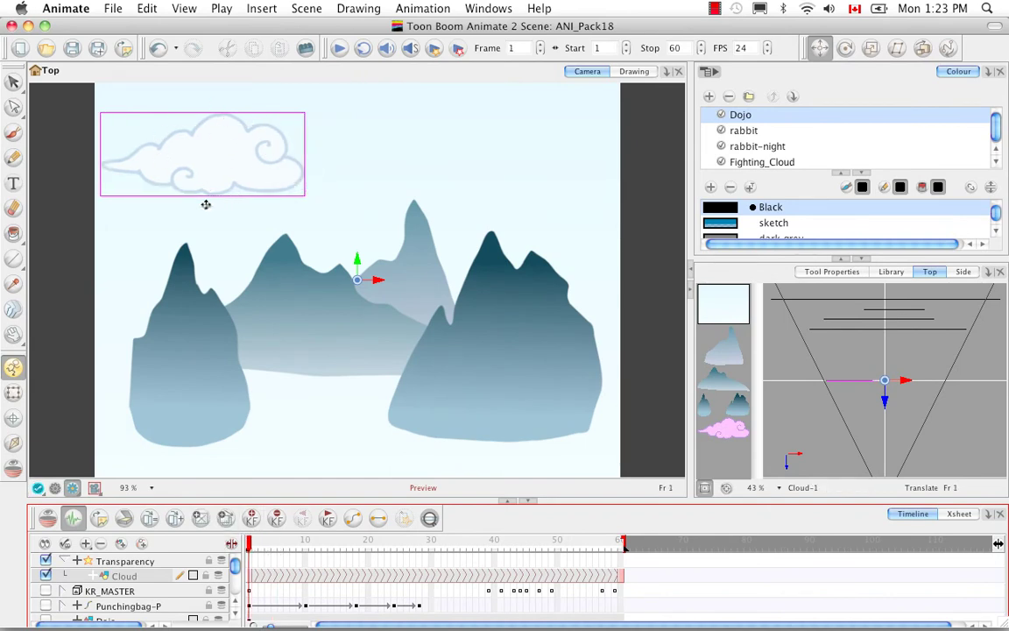
# Open the Transparency effect's layer properties and set its Transparency value to 100.
pyautogui.doubleClick(142, 563)
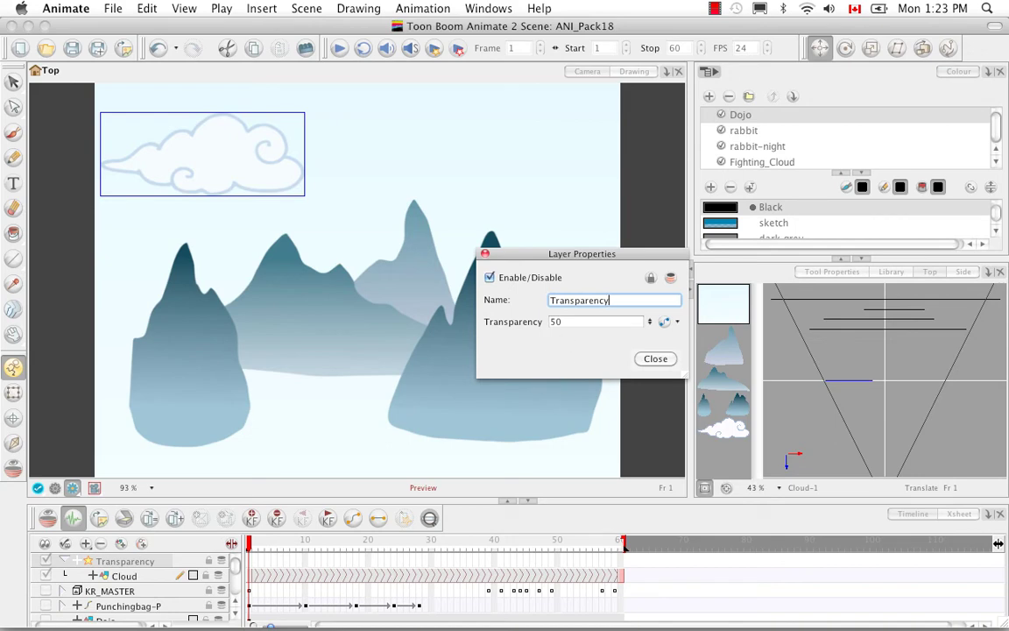
pyautogui.press('Tab')
pyautogui.write('1')
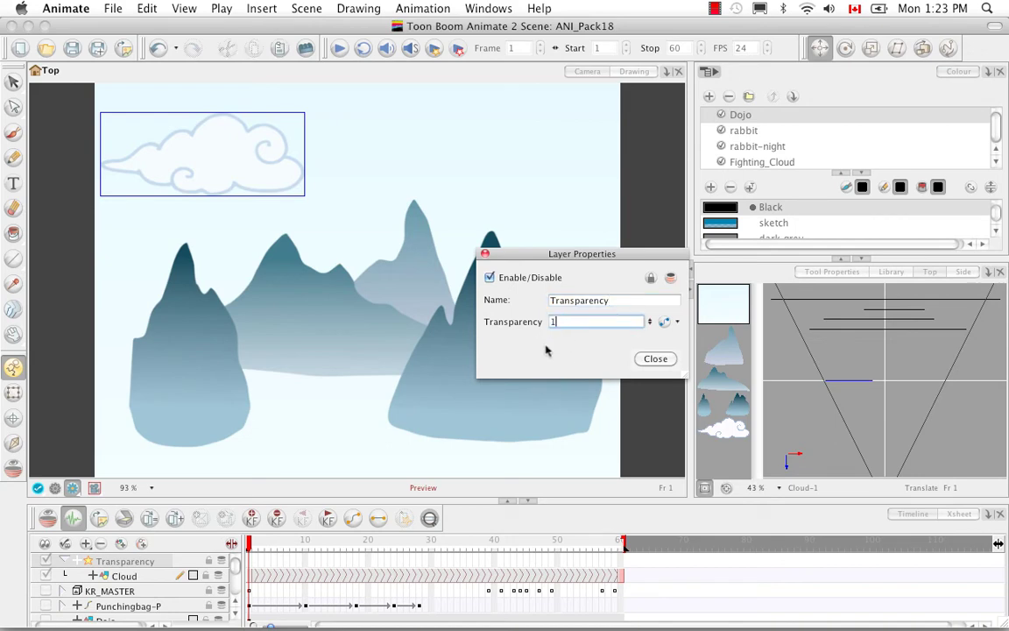
pyautogui.write('00')
pyautogui.press('Return')
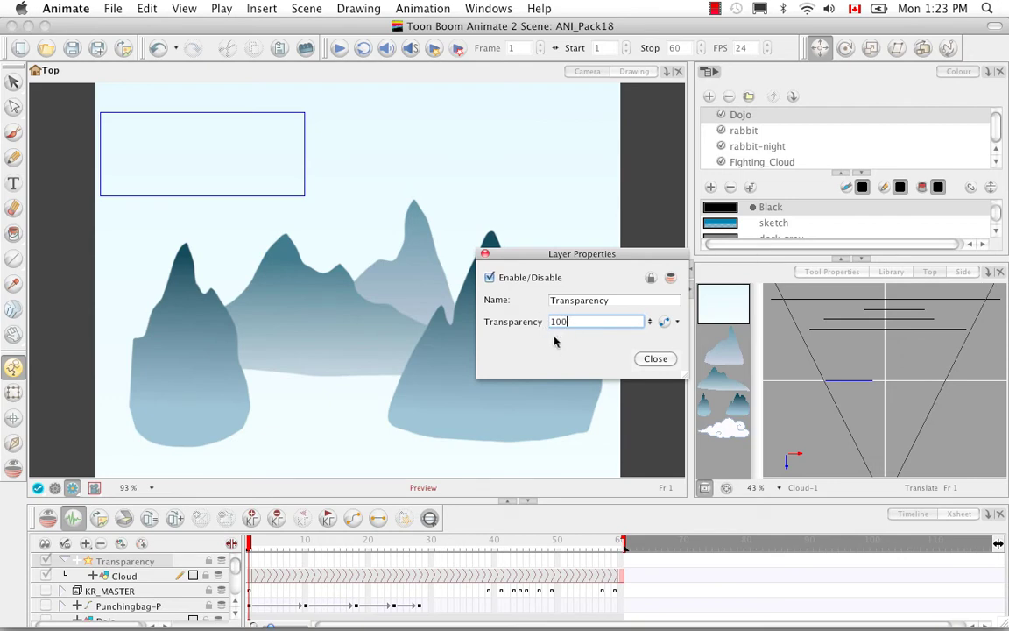
# Try a Transparency value of 0, set it back to 50 and close the layer properties.
pyautogui.moveTo(567, 322); pyautogui.dragTo(527, 333)
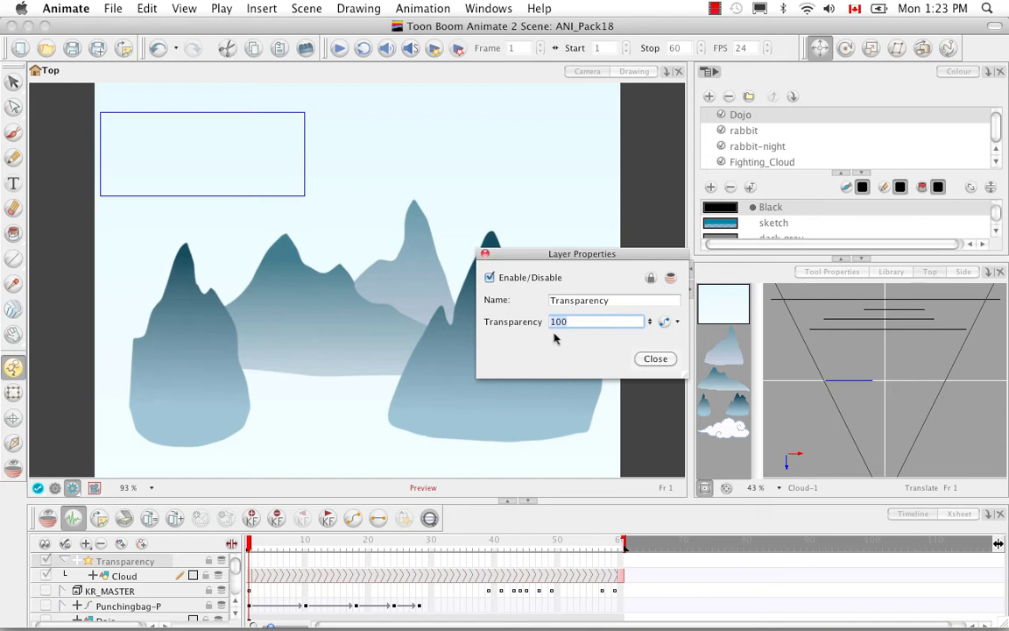
pyautogui.write('0')
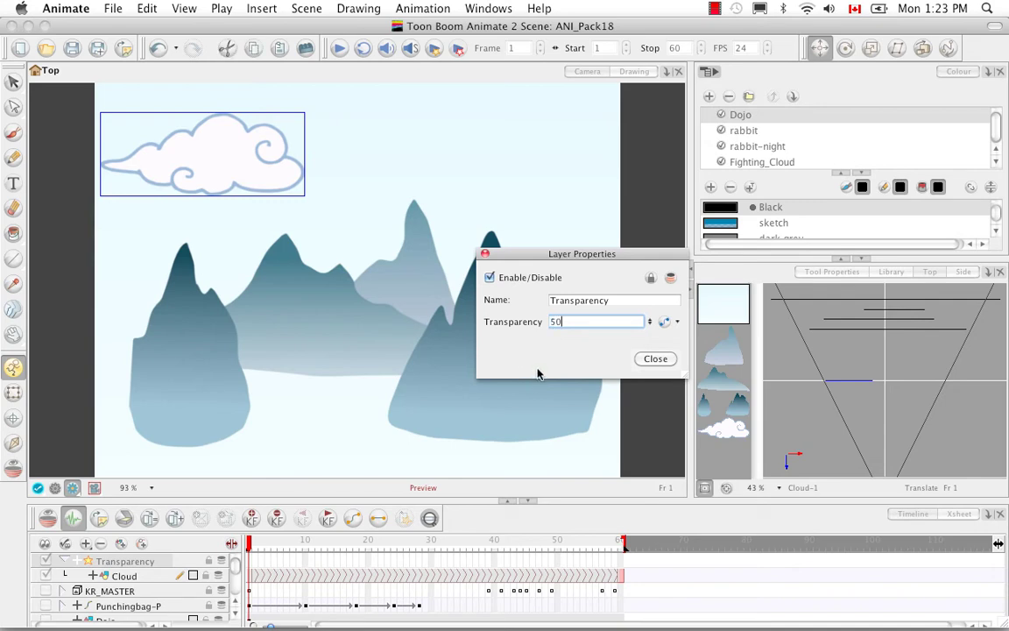
pyautogui.press('Return')
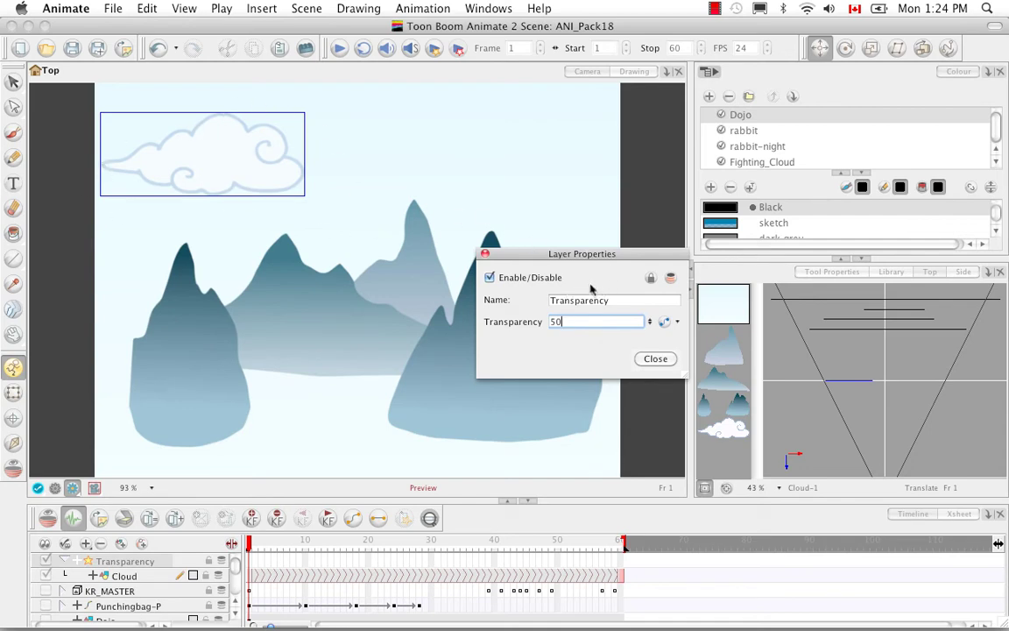
pyautogui.click(655, 358)
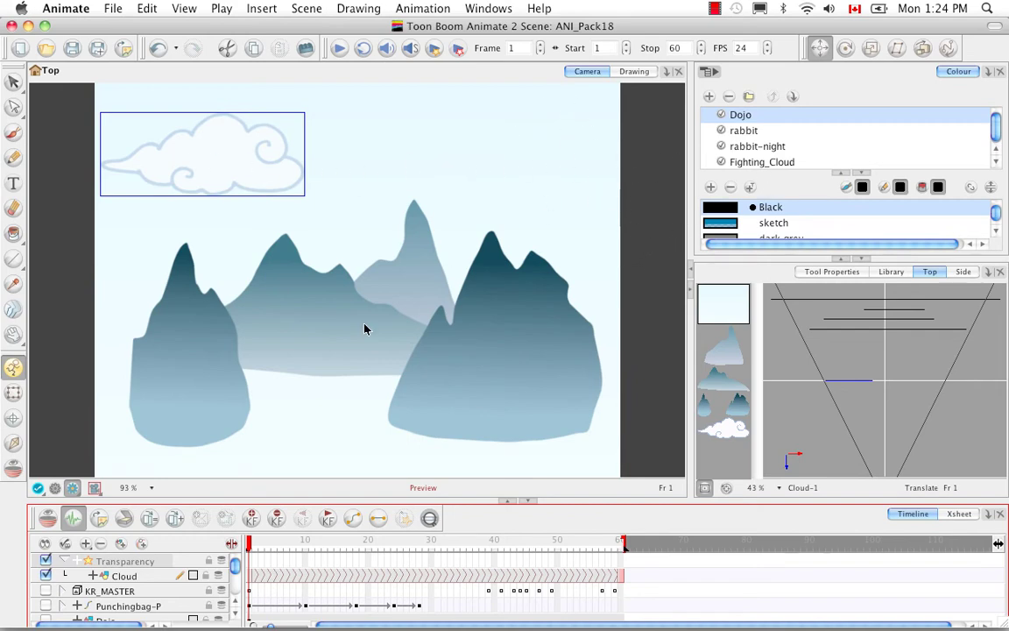
# Add a Mask effect layer, attach the Transparency layer with its cloud to it and collapse the Transparency group.
pyautogui.click(86, 546)
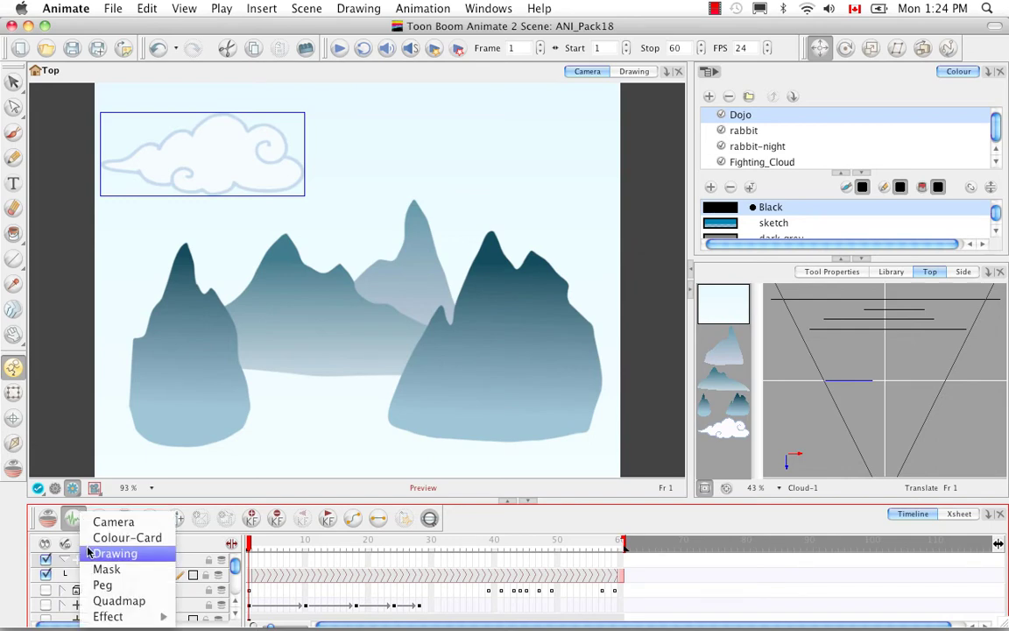
pyautogui.click(106, 569)
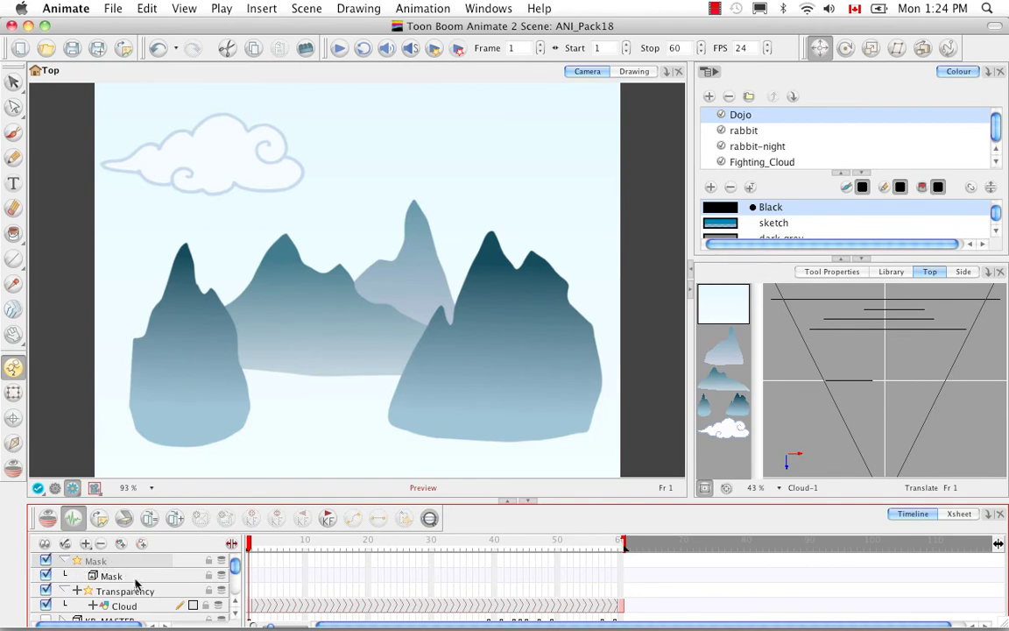
pyautogui.click(65, 590)
pyautogui.click(123, 593)
pyautogui.moveTo(134, 593); pyautogui.dragTo(96, 562)
pyautogui.click(77, 590)
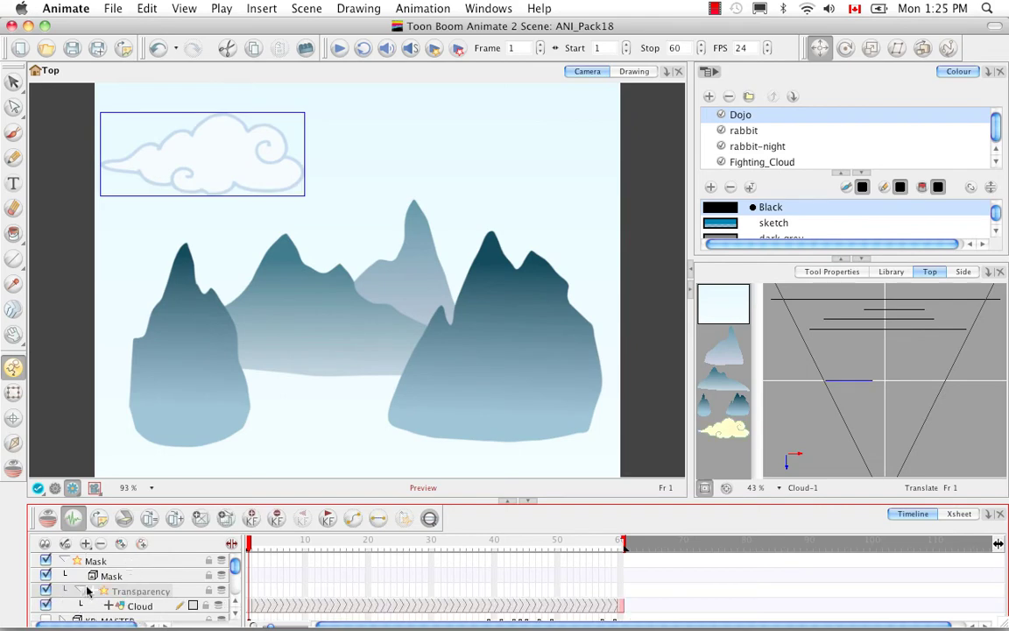
pyautogui.click(77, 591)
# Create a new drawing layer under the Mask effect and rename it Mask_Matte.
pyautogui.click(105, 575)
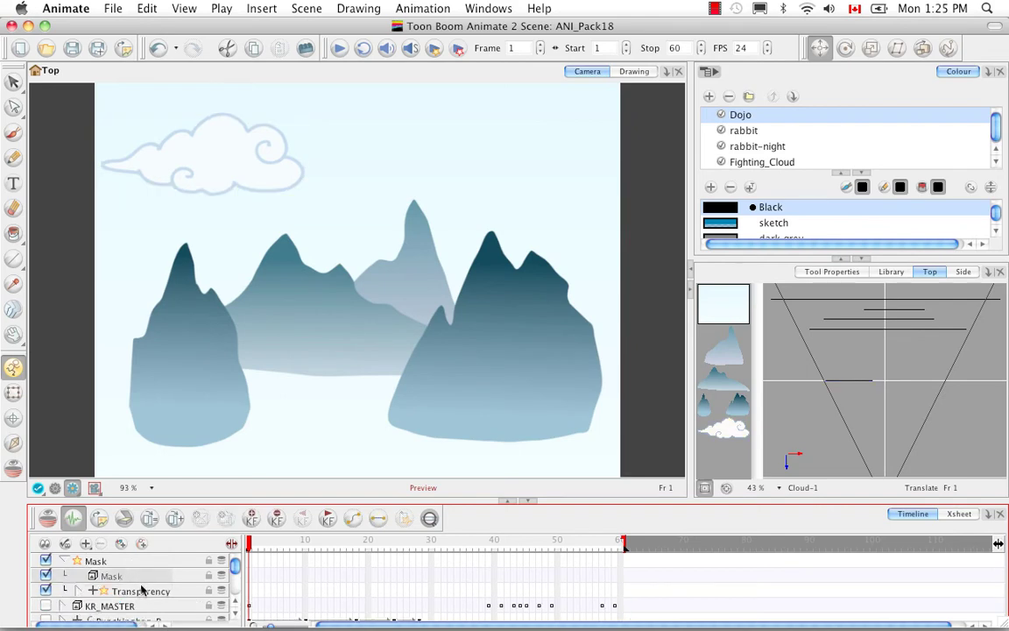
pyautogui.click(121, 545)
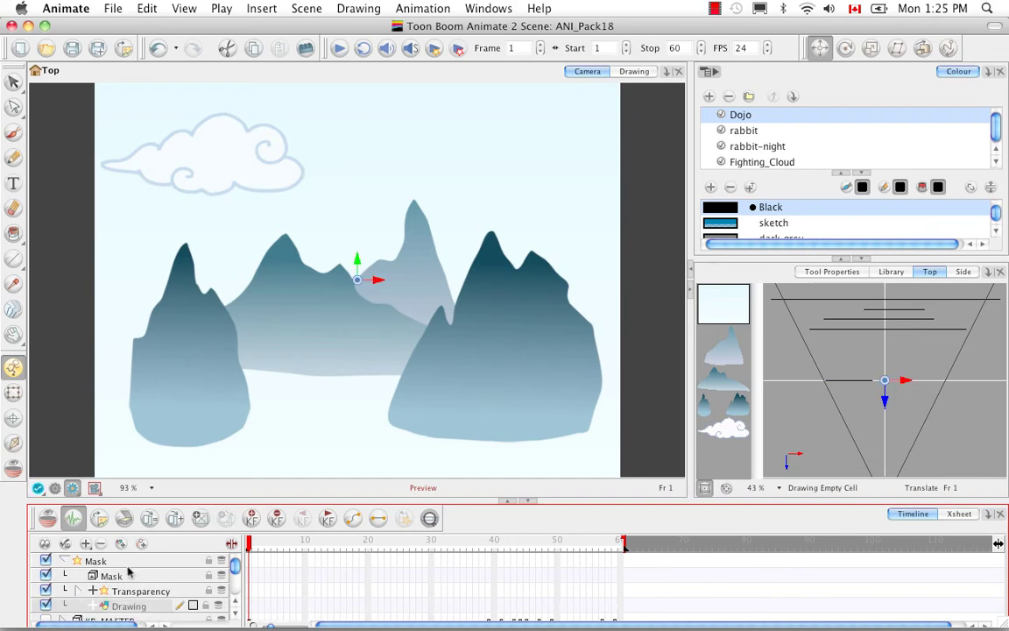
pyautogui.doubleClick(131, 606)
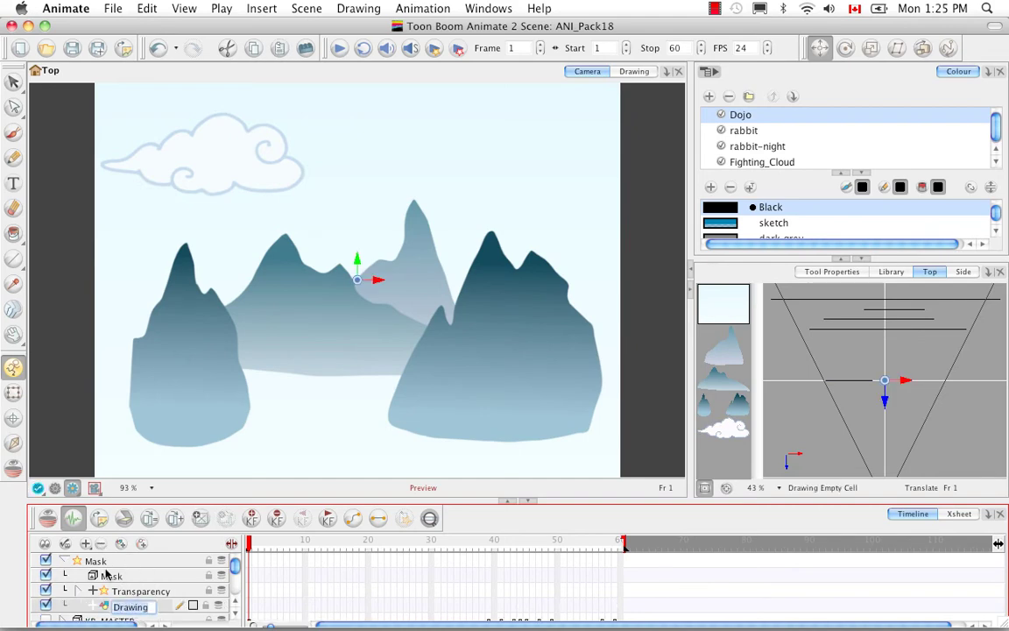
pyautogui.press('BackSpace')
pyautogui.write('Mask_Matte')
pyautogui.press('Return')
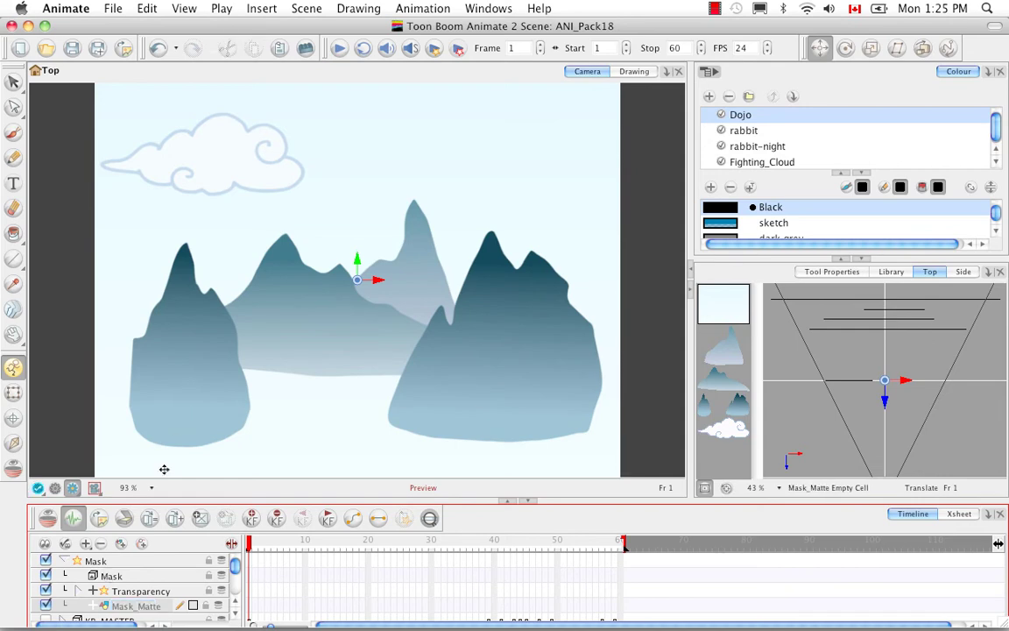
# Leave the render preview and show the Mask_Matte cell in the Drawing view with the Light Table on.
pyautogui.click(55, 487)
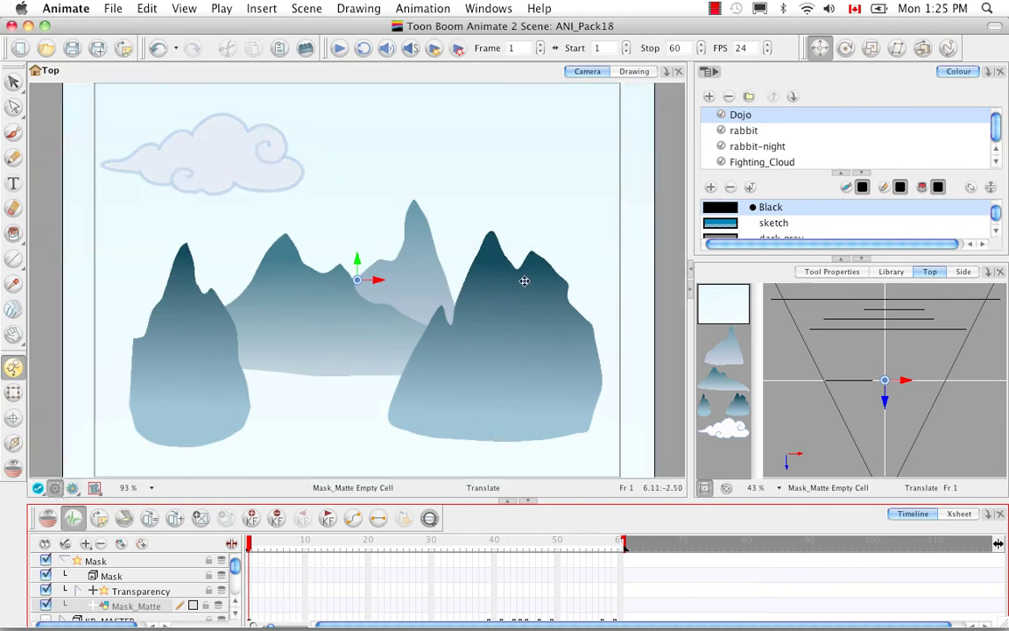
pyautogui.click(634, 72)
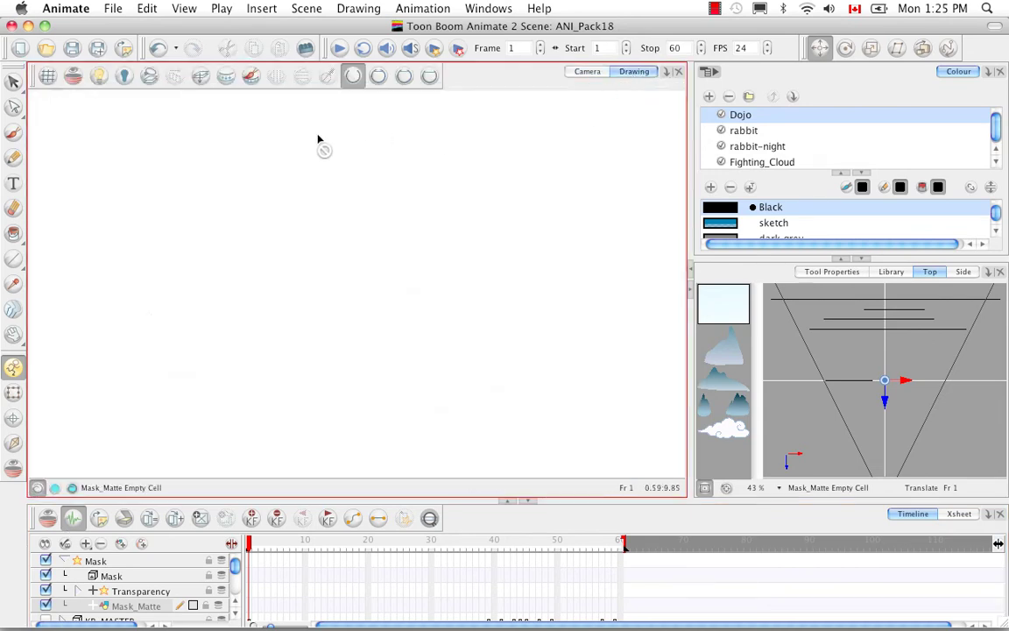
pyautogui.click(101, 77)
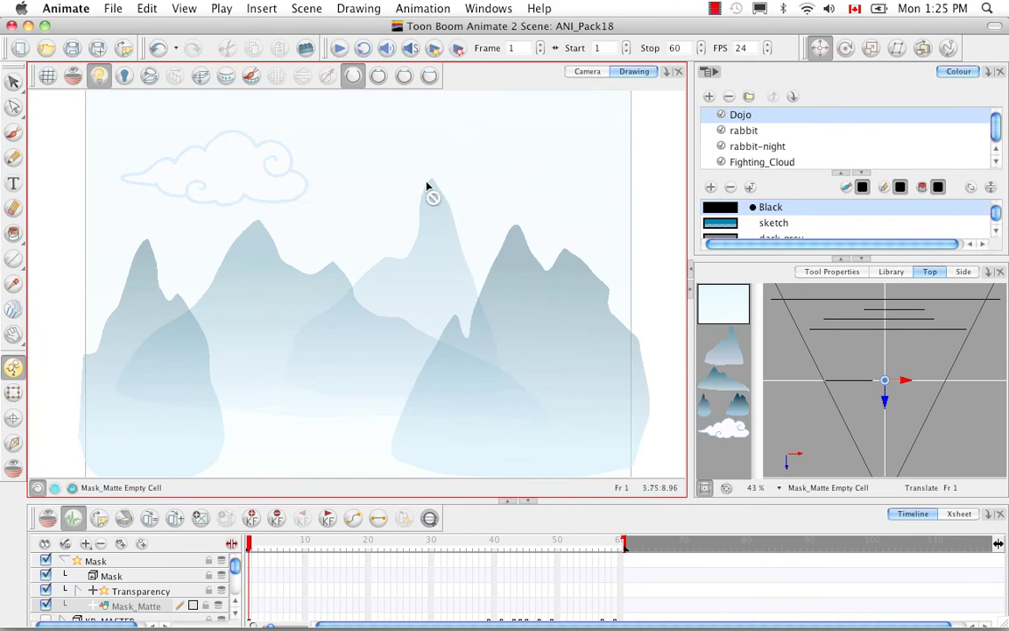
# Brush a tall black oval beside the farthest mountain's peak on Mask_Matte and fill it with Black.
pyautogui.click(13, 132)
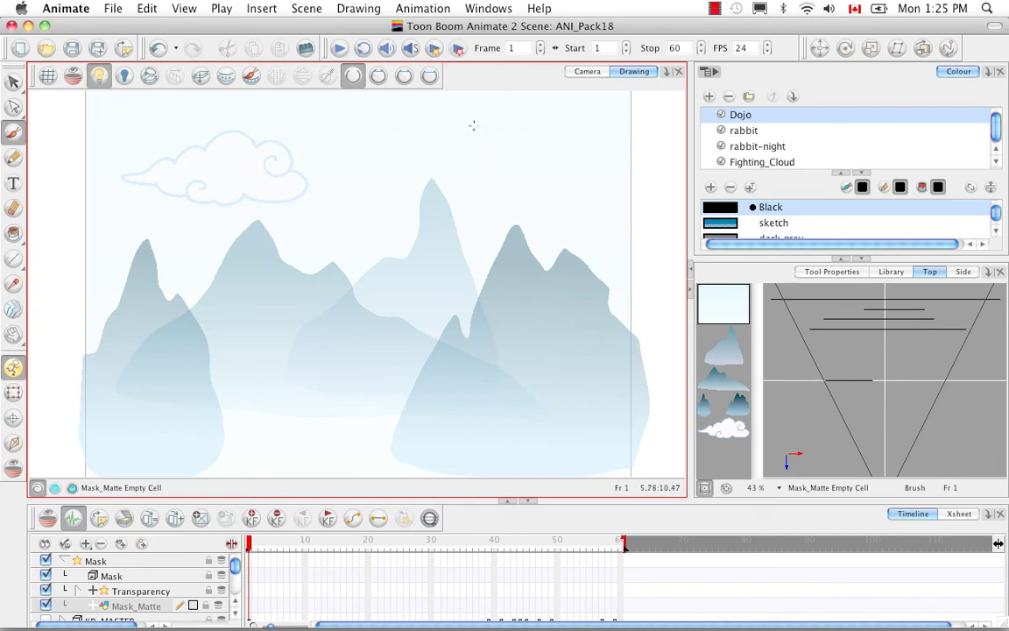
pyautogui.moveTo(466, 116)
pyautogui.mouseDown()
pyautogui.moveTo(446, 162)
pyautogui.moveTo(468, 210)
pyautogui.moveTo(491, 180)
pyautogui.moveTo(463, 118)
pyautogui.mouseUp()
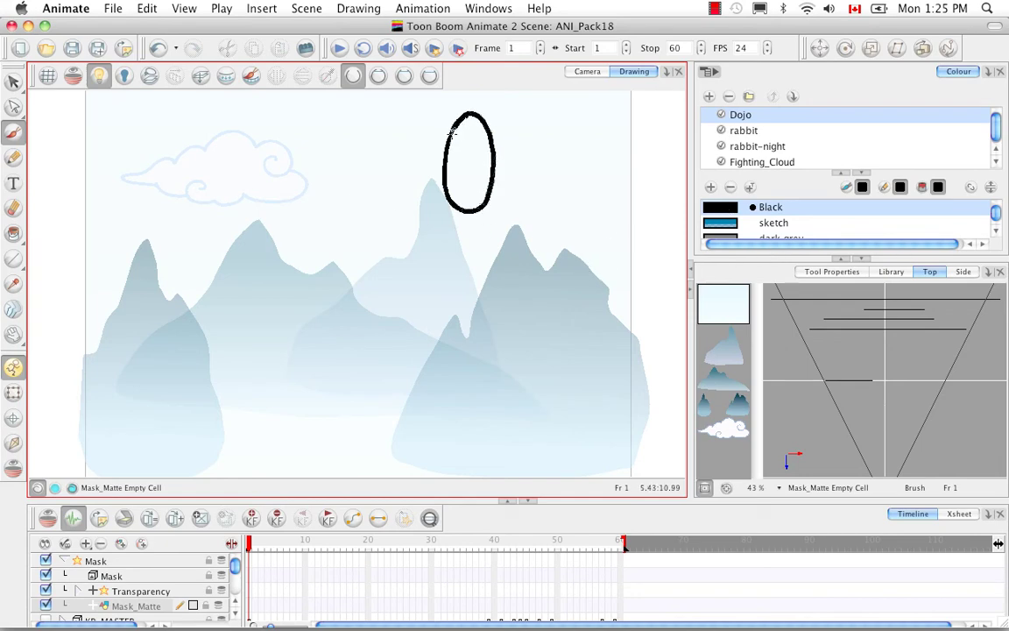
pyautogui.click(14, 233)
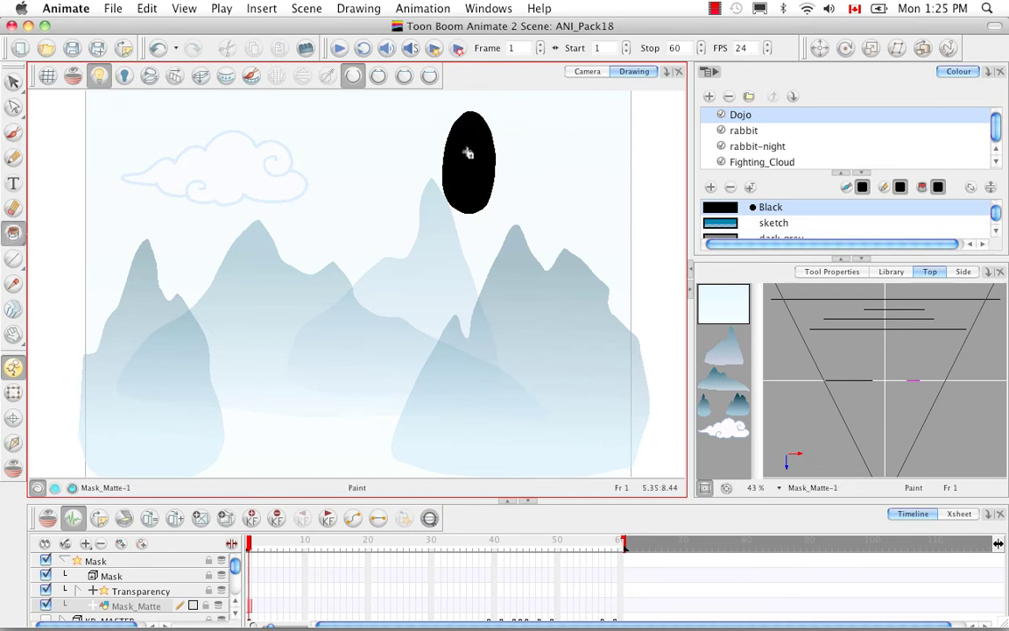
pyautogui.click(13, 130)
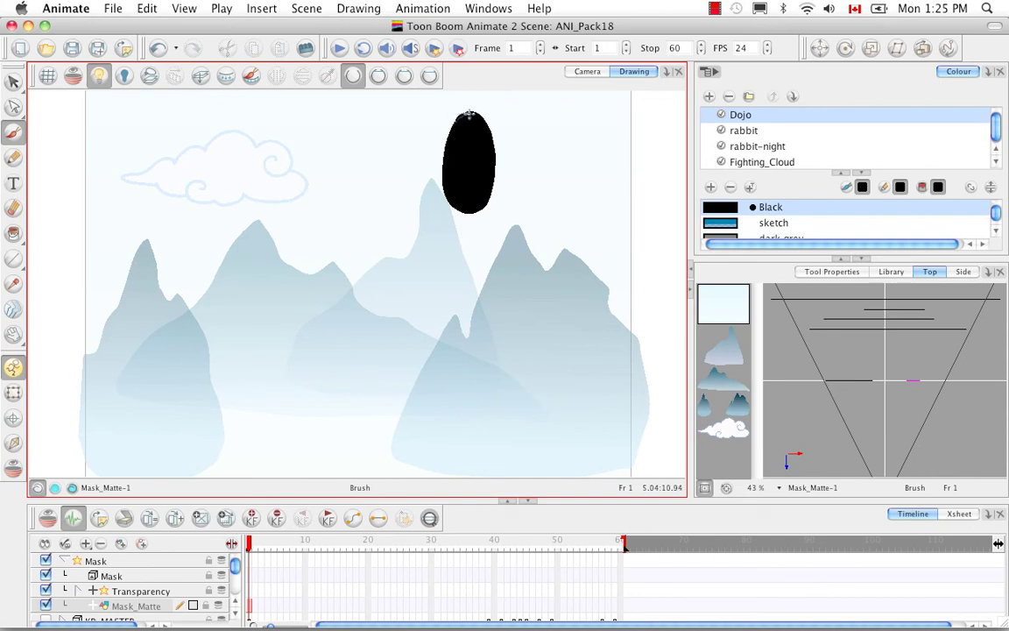
# Duplicate the Mask_Matte layer and attach the duplicate to the Mask effect's inner Mask layer.
pyautogui.rightClick(169, 610)
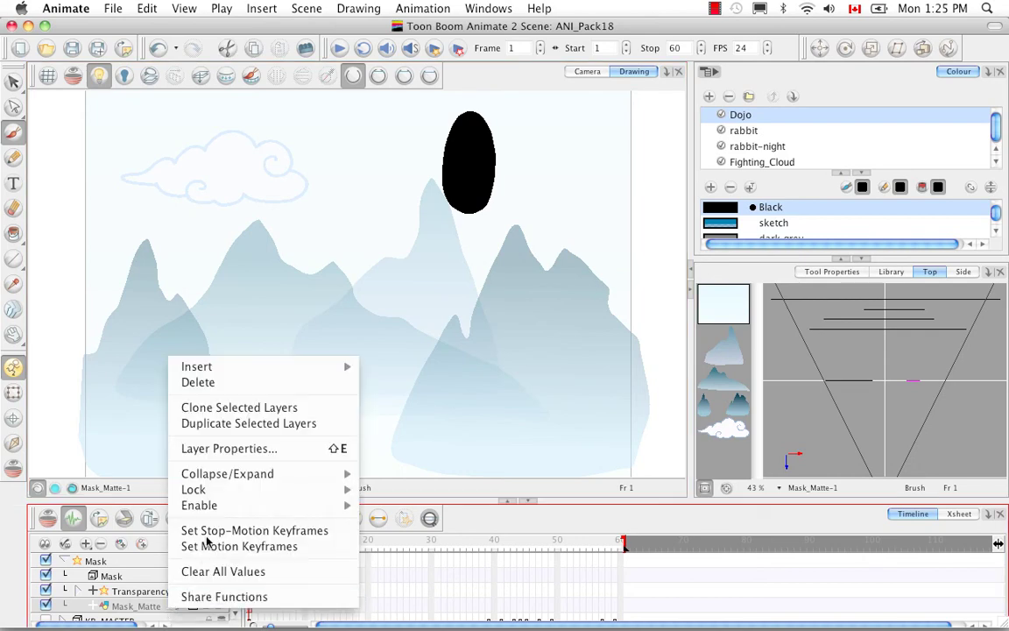
pyautogui.click(235, 421)
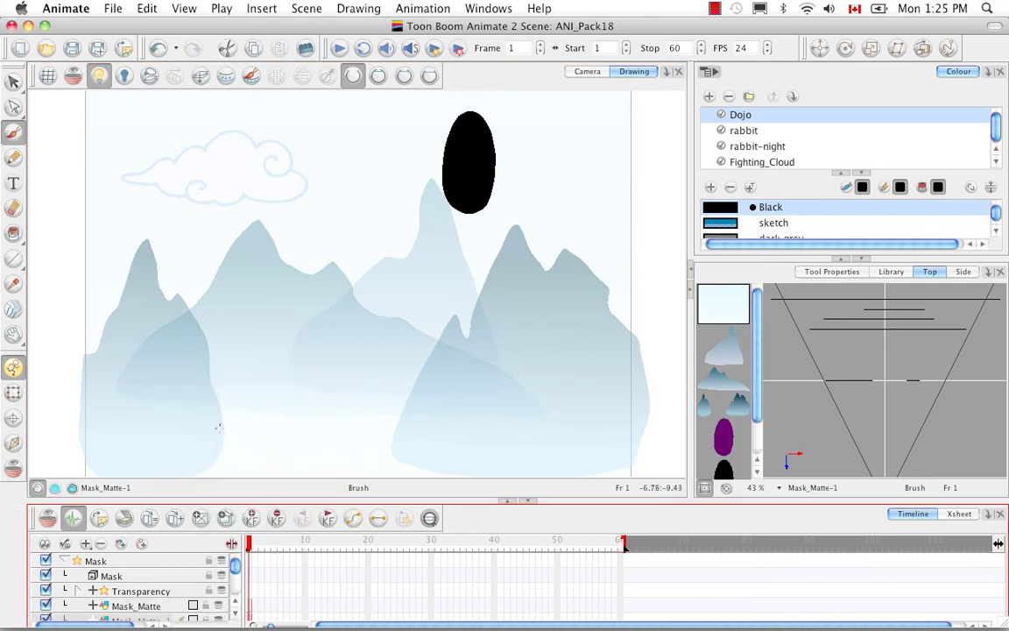
pyautogui.scroll(-2, 237, 618)
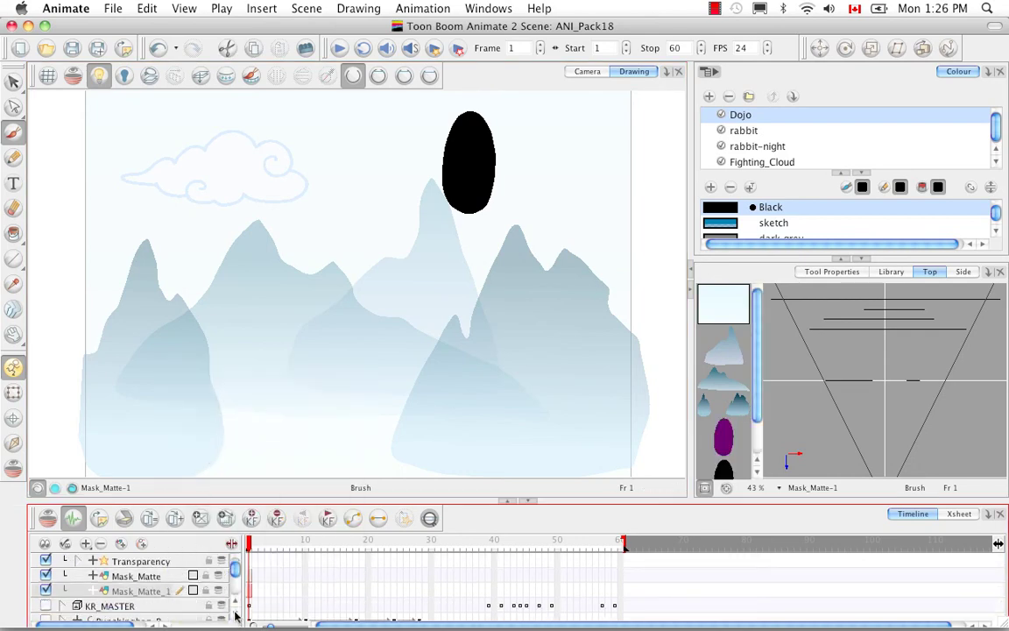
pyautogui.scroll(1, 223, 596)
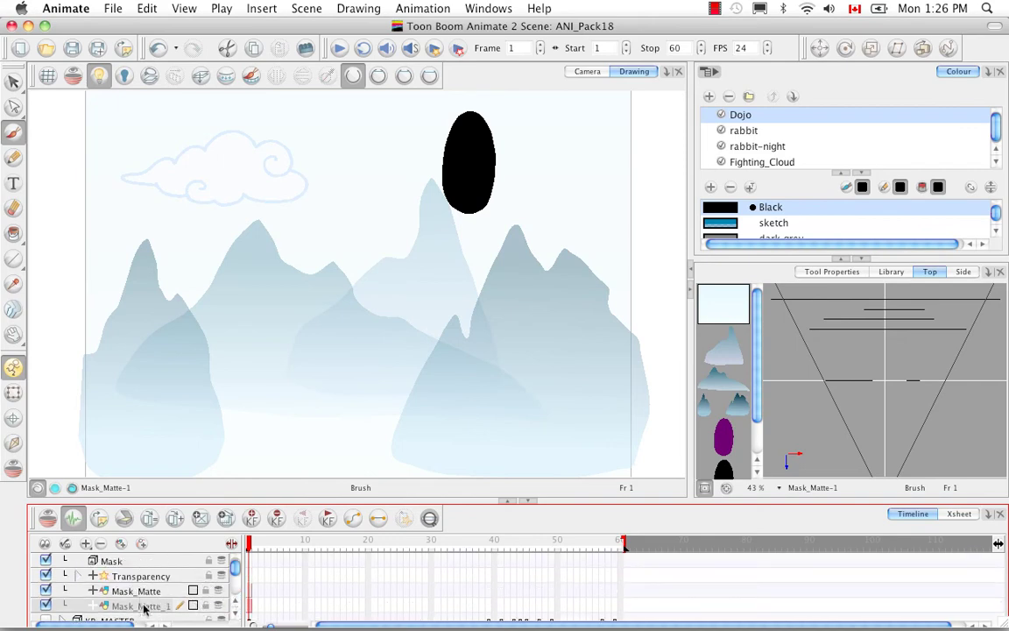
pyautogui.moveTo(142, 604); pyautogui.dragTo(138, 568)
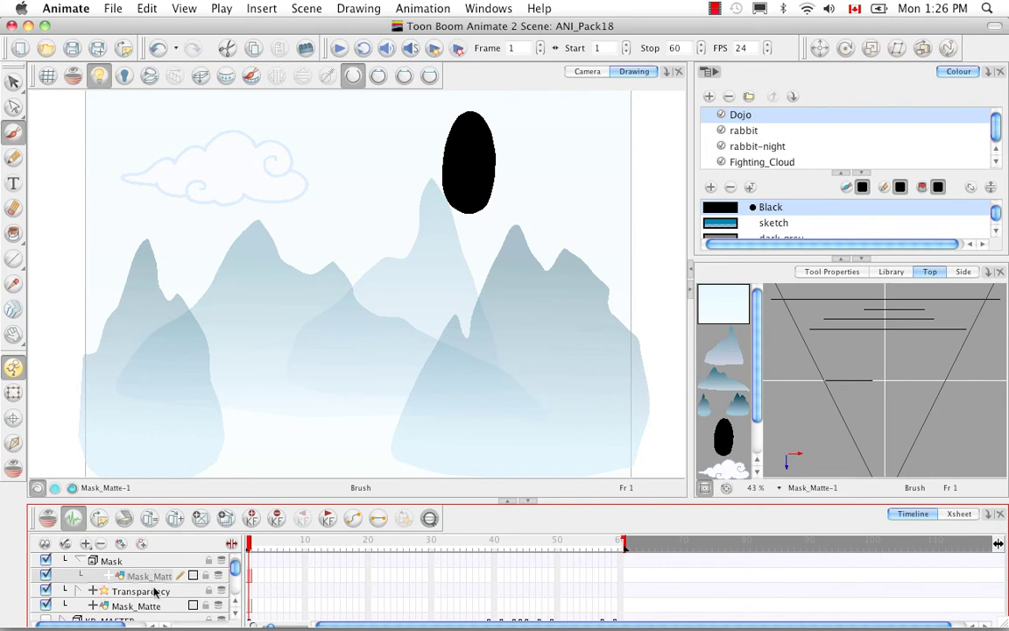
pyautogui.click(153, 606)
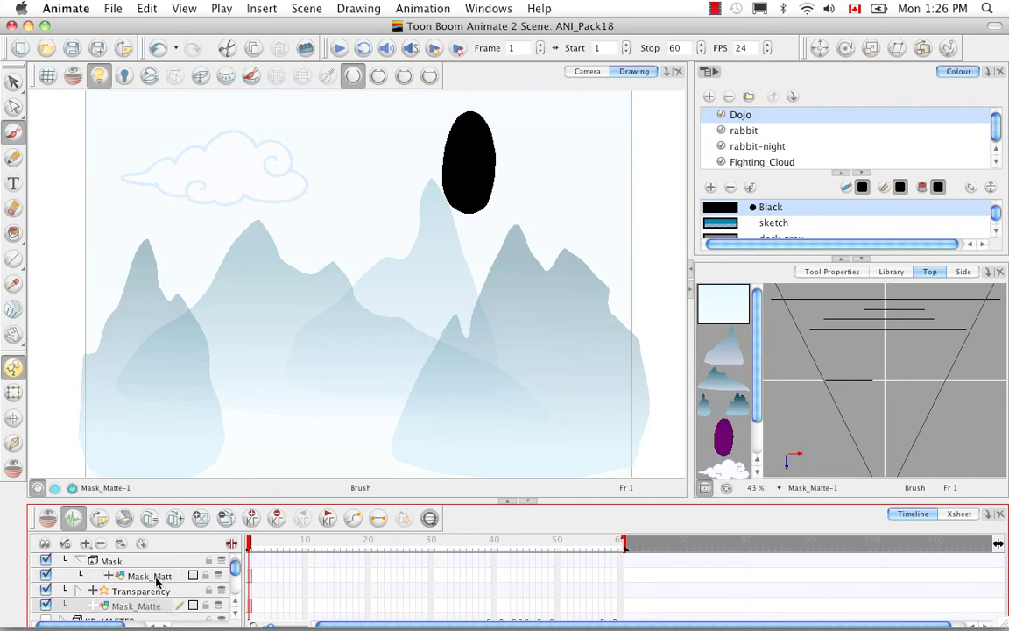
# Hide the original Mask_Matte layer and brush an outline on the duplicate that extends the oval sideways past the camera frame's edge.
pyautogui.click(157, 579)
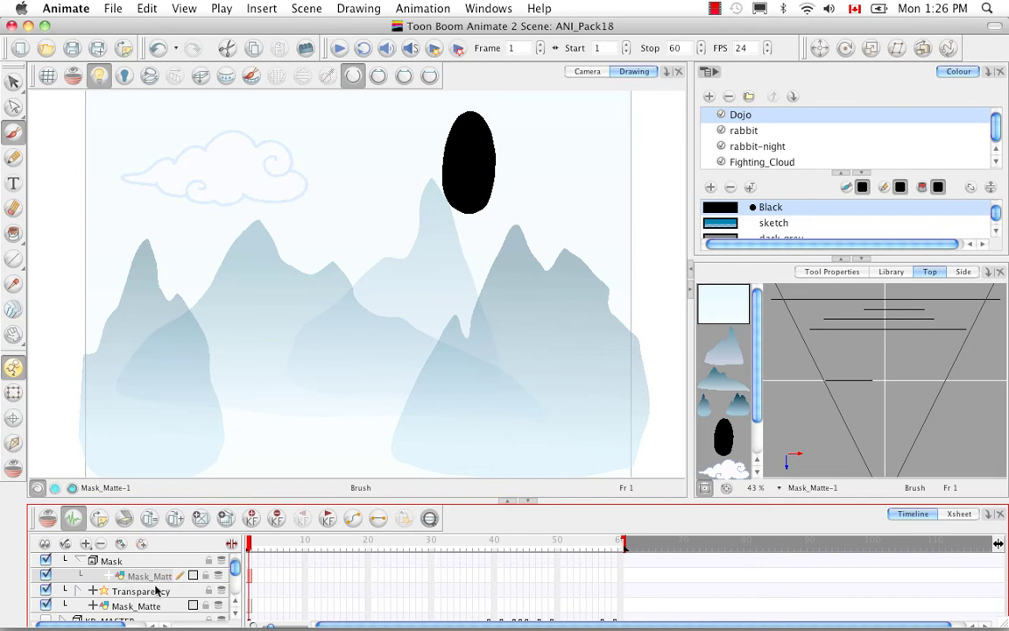
pyautogui.click(45, 605)
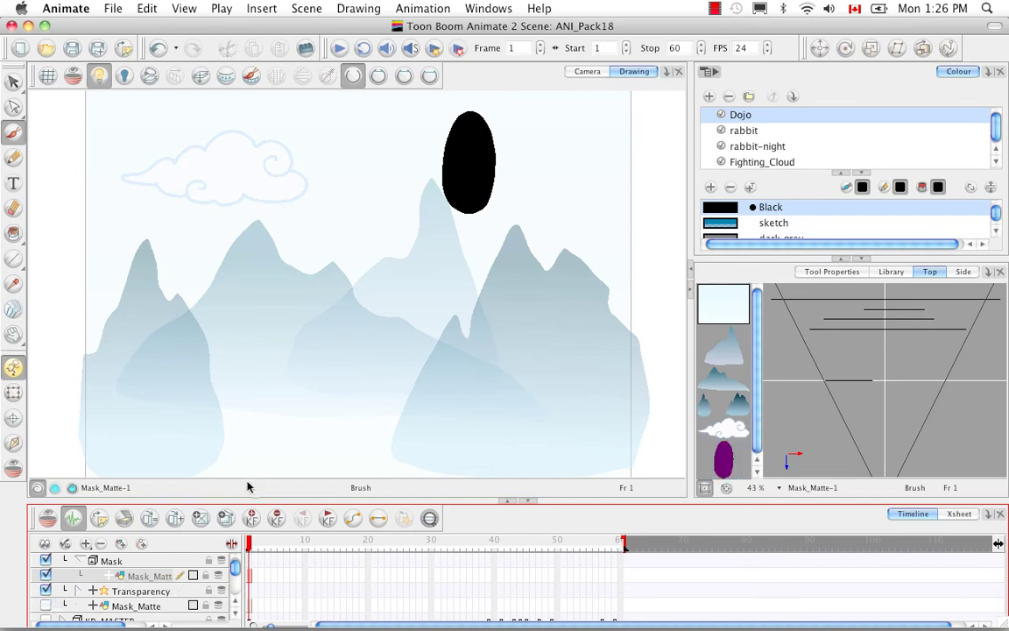
pyautogui.moveTo(466, 112); pyautogui.dragTo(625, 116)
pyautogui.moveTo(540, 110); pyautogui.dragTo(642, 112)
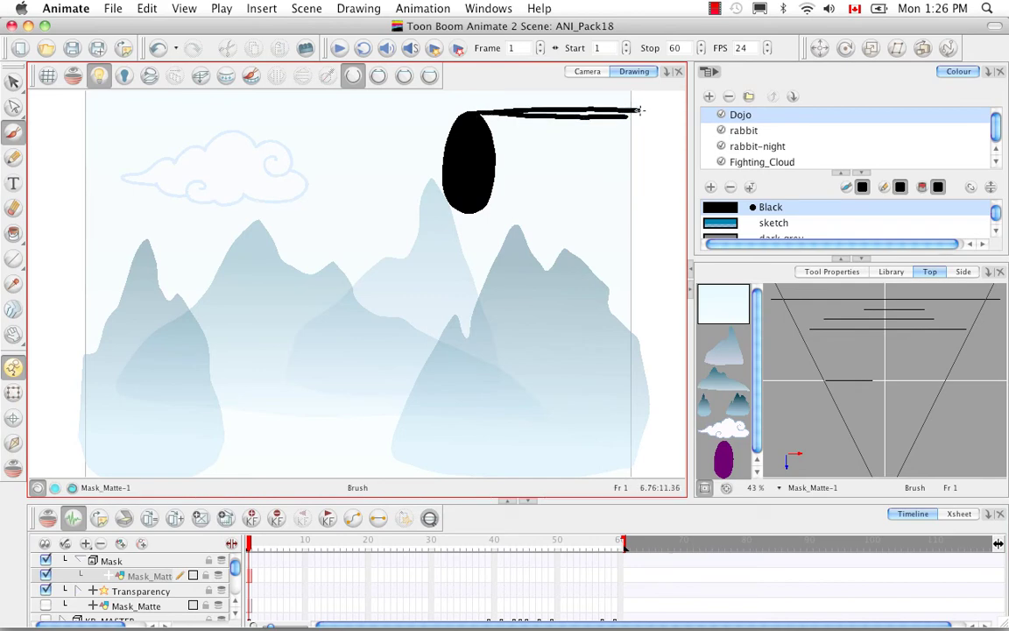
pyautogui.moveTo(468, 211); pyautogui.dragTo(657, 201)
pyautogui.moveTo(652, 121); pyautogui.dragTo(650, 197)
pyautogui.moveTo(652, 118)
pyautogui.mouseDown()
pyautogui.moveTo(666, 168)
pyautogui.moveTo(658, 203)
pyautogui.mouseUp()
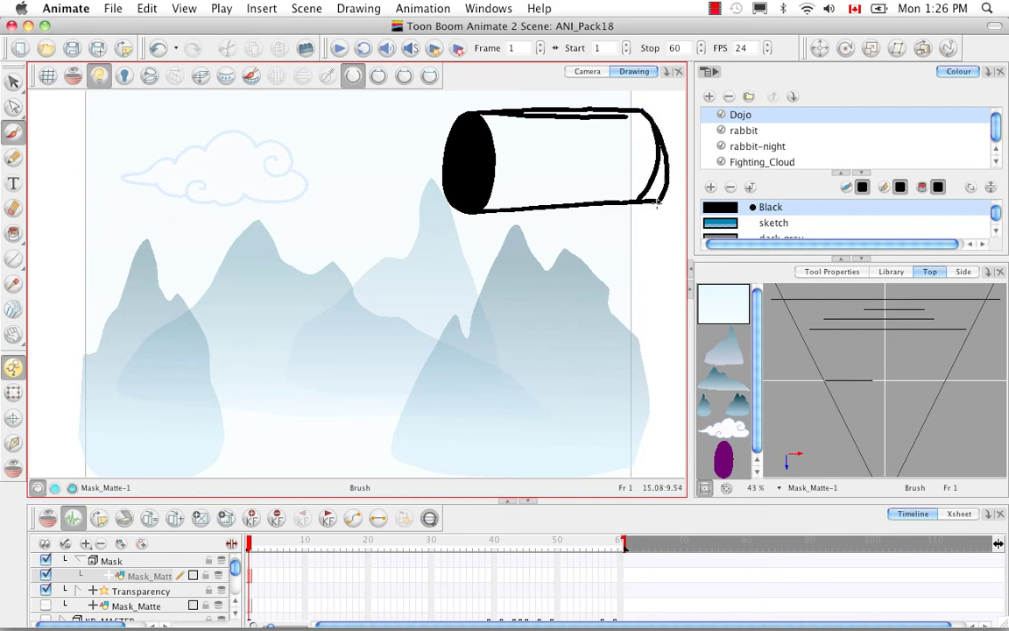
# Fill the outlined areas of the duplicate matte with Black and return to the Camera view.
pyautogui.click(13, 232)
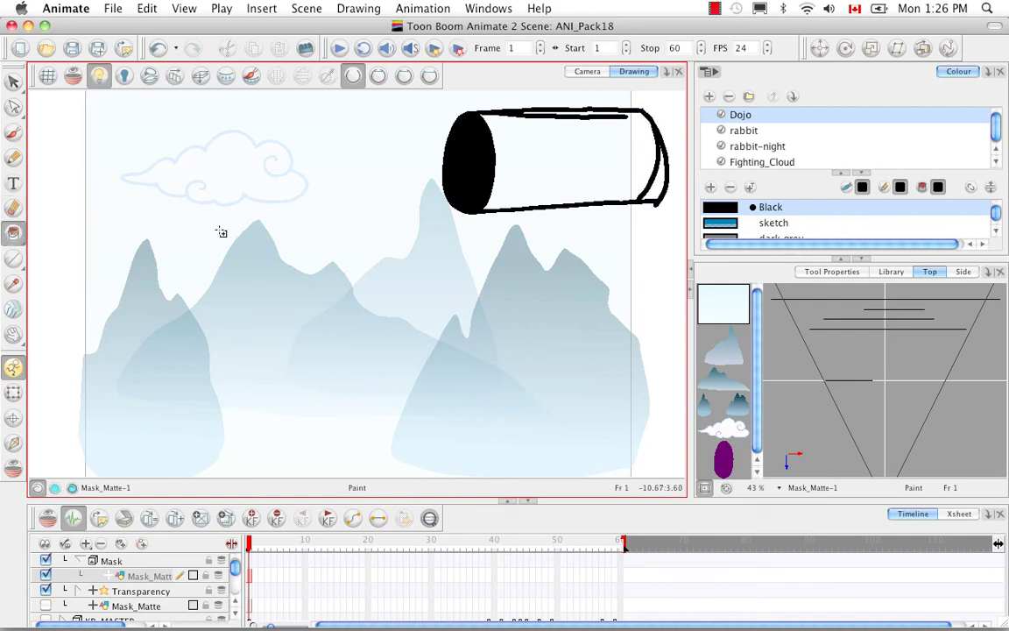
pyautogui.click(549, 181)
pyautogui.click(657, 189)
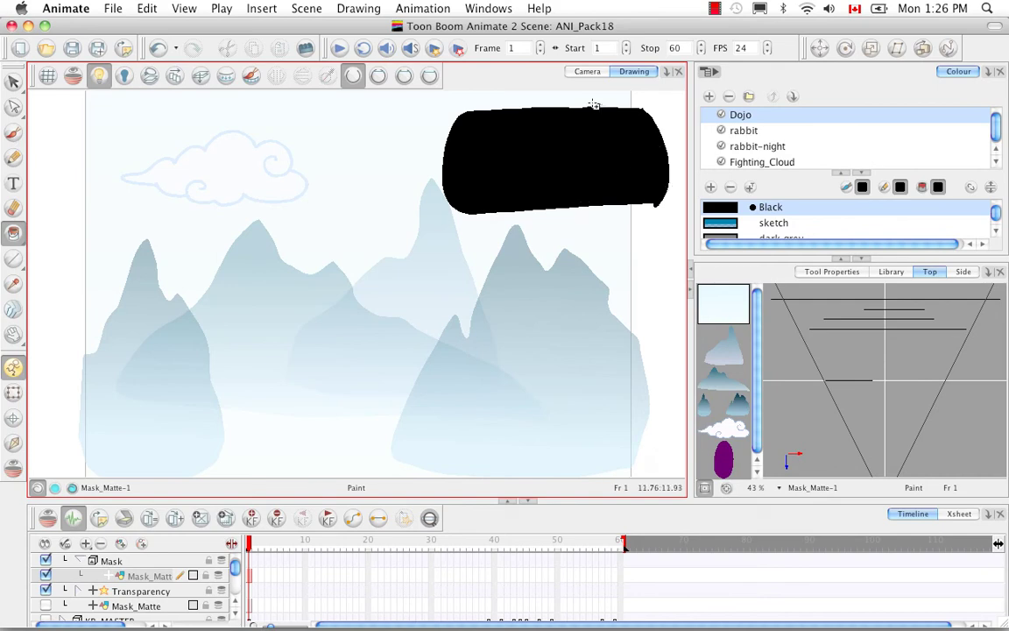
pyautogui.click(594, 74)
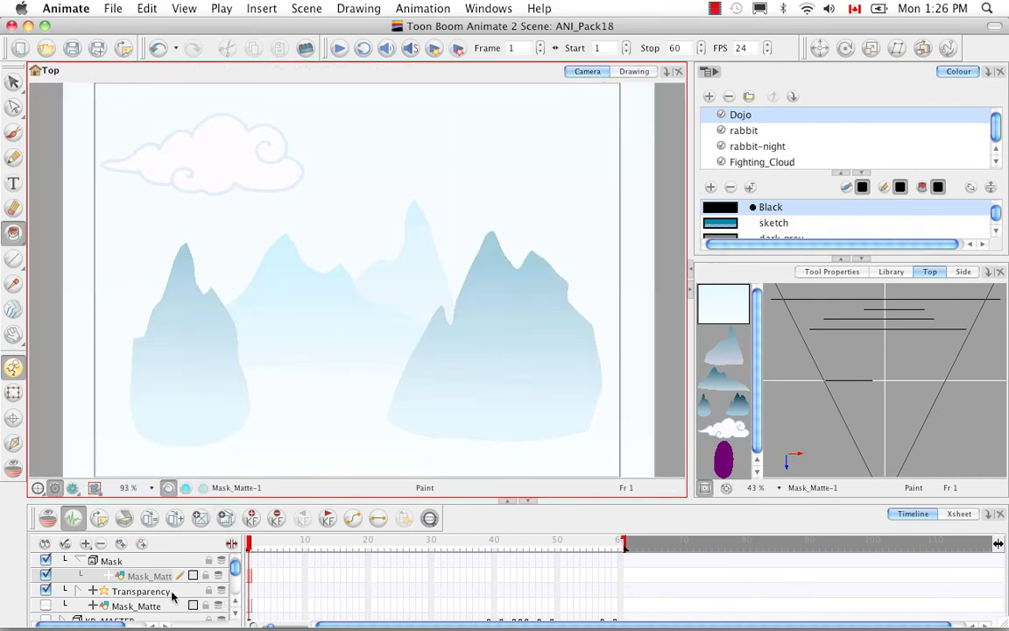
# Show the original Mask_Matte layer again and move it out of the Mask effect to the top of the layer stack.
pyautogui.click(46, 605)
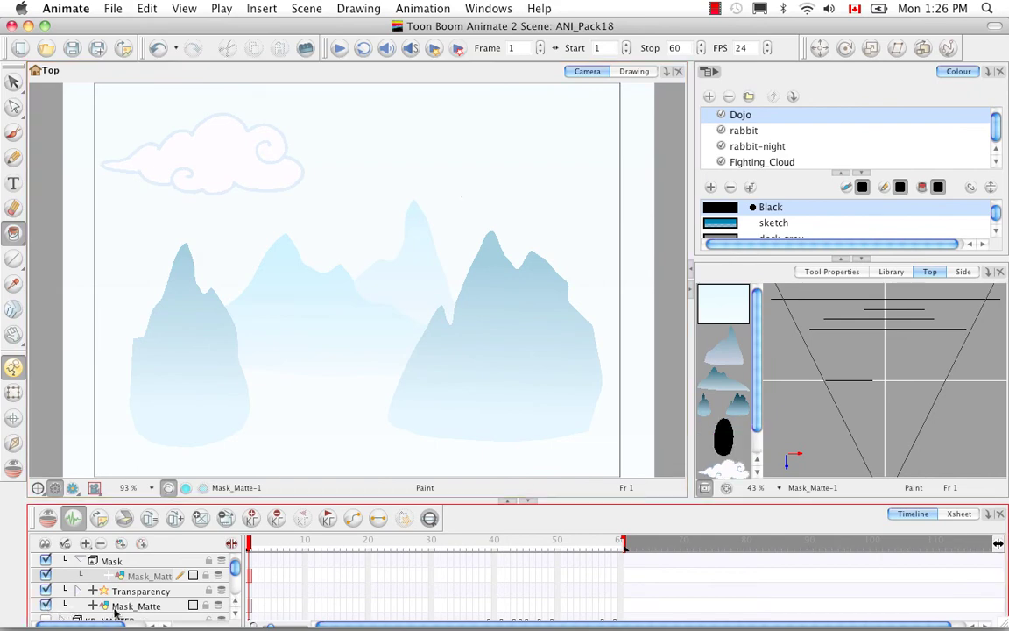
pyautogui.click(160, 608)
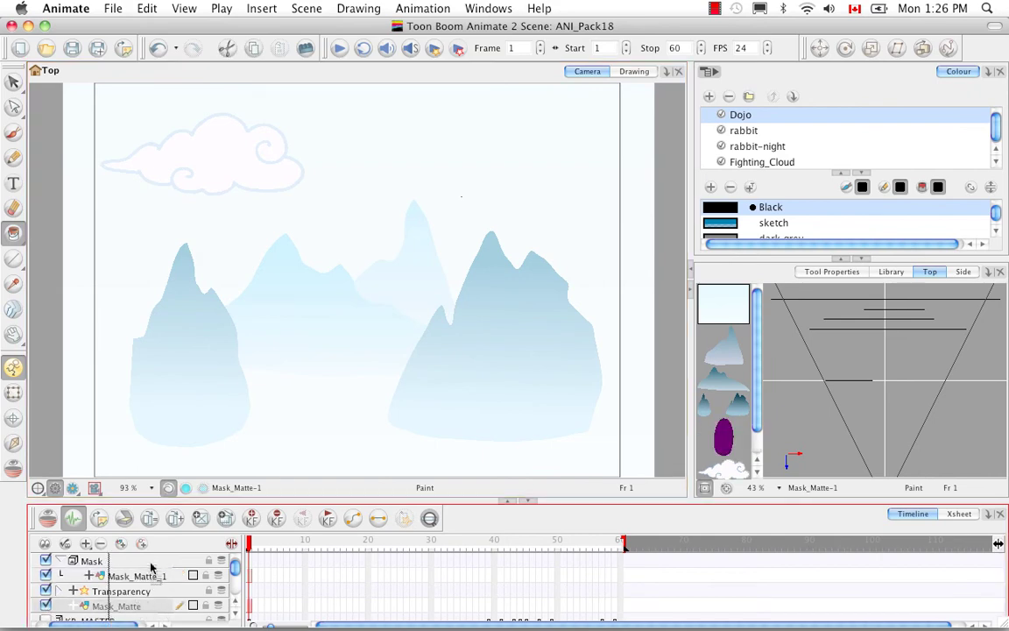
pyautogui.hscroll(3, 151, 552)
pyautogui.moveTo(152, 543); pyautogui.dragTo(149, 559)
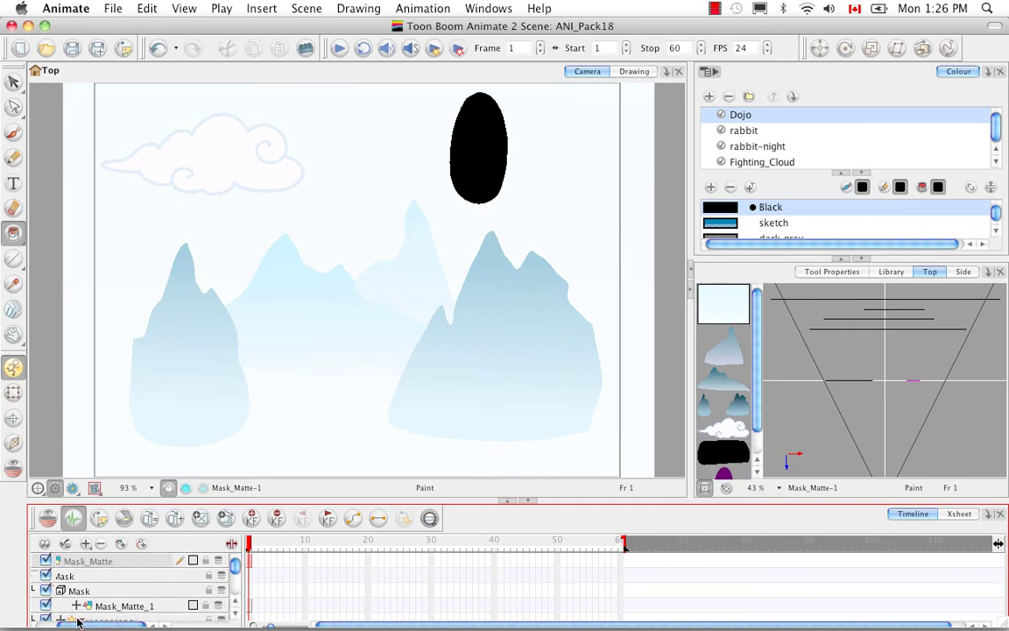
pyautogui.hscroll(-3, 101, 626)
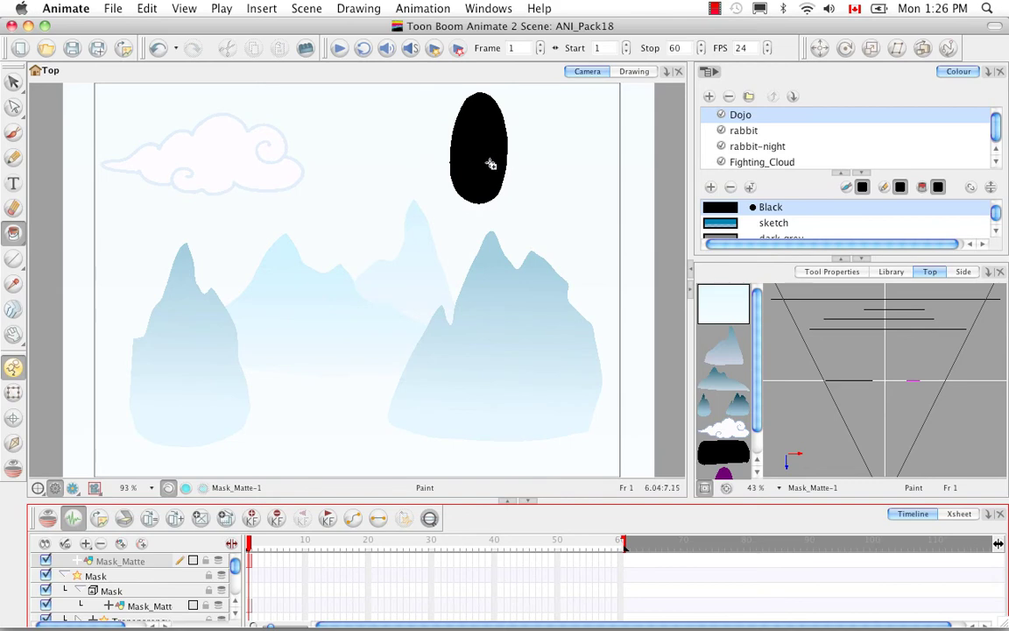
# Extend the exposure of the original Mask_Matte drawing to frame 60.
pyautogui.click(261, 545)
pyautogui.moveTo(261, 545)
pyautogui.mouseDown()
pyautogui.moveTo(285, 544)
pyautogui.moveTo(249, 545)
pyautogui.mouseUp()
pyautogui.click(619, 560)
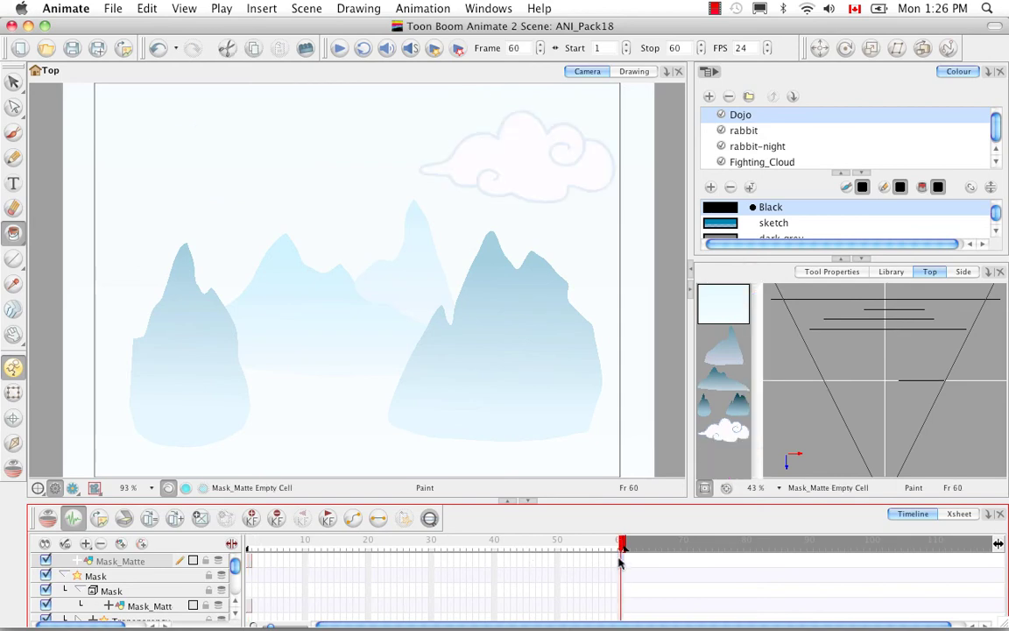
pyautogui.rightClick(620, 562)
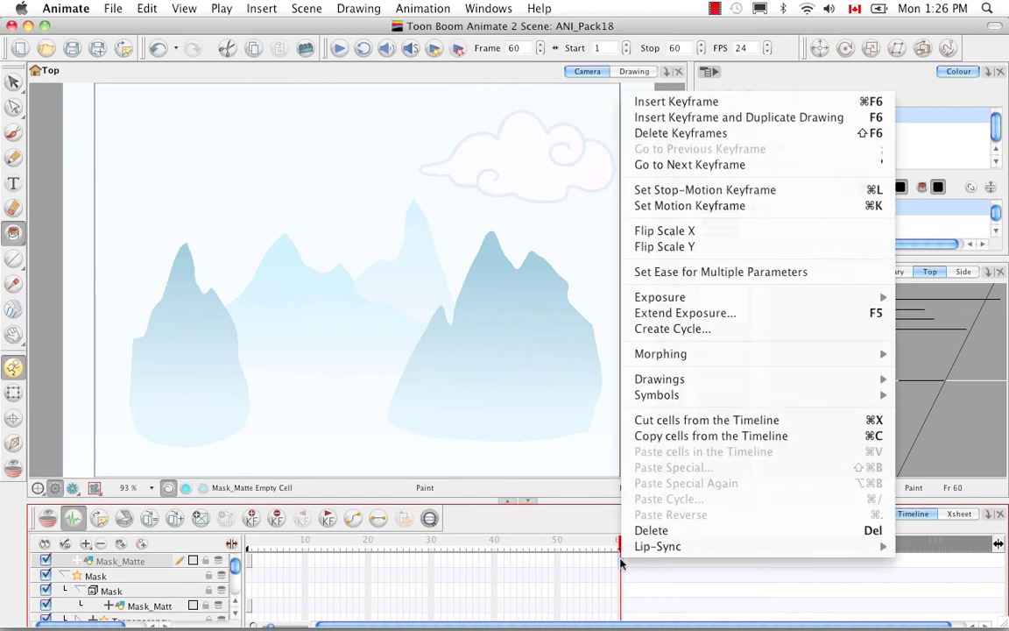
pyautogui.click(624, 560)
pyautogui.rightClick(620, 564)
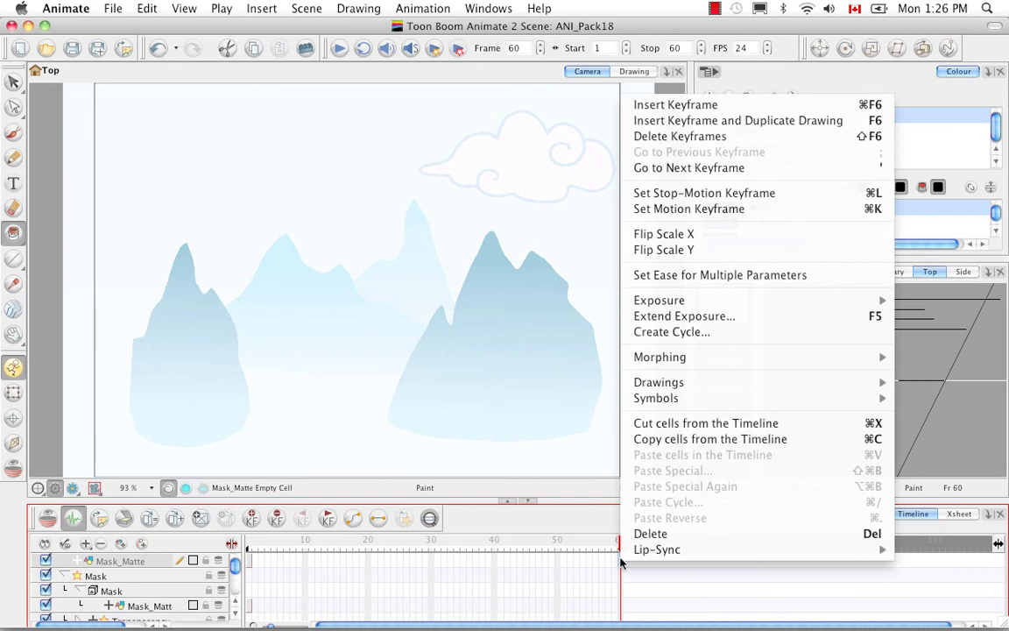
pyautogui.click(720, 317)
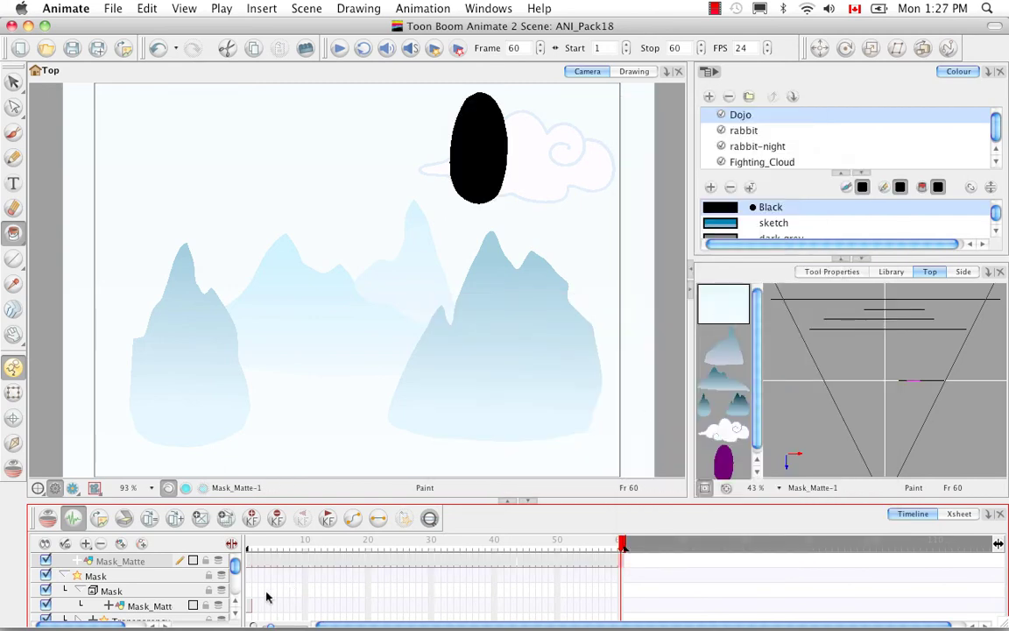
# Extend the exposure of the duplicate matte inside the Mask effect to frame 60.
pyautogui.click(617, 608)
pyautogui.rightClick(620, 604)
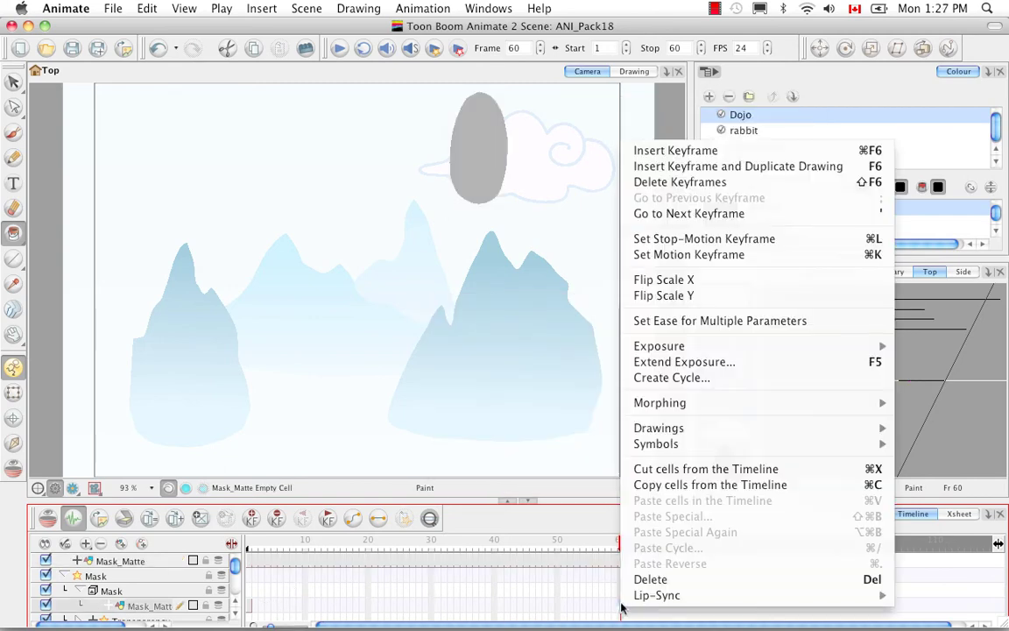
pyautogui.click(692, 361)
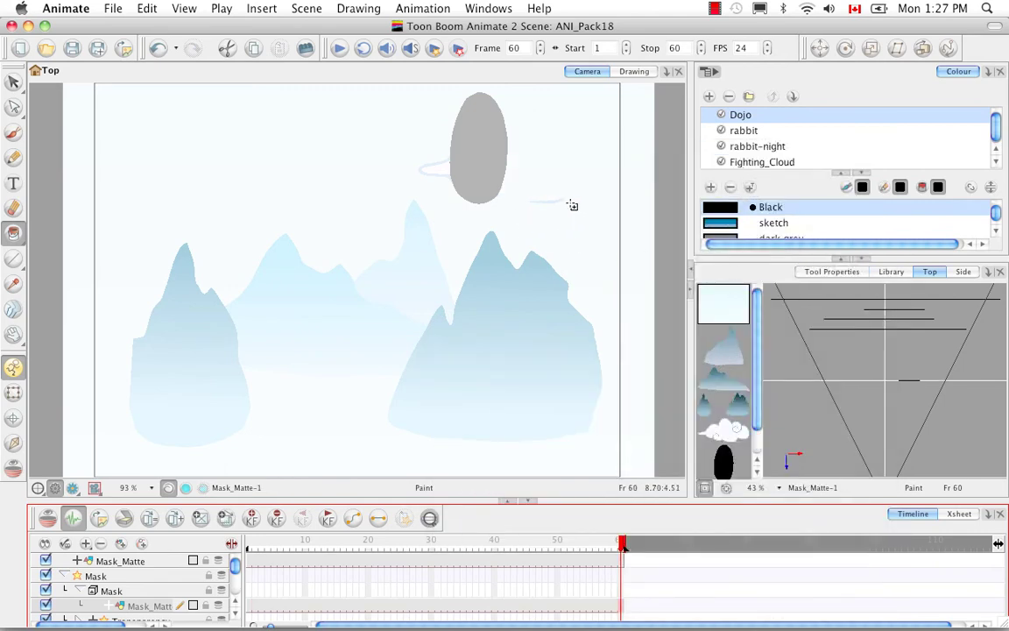
# Brush a lower edge beneath the duplicate matte's wide shape in the Drawing view and fill the gap with Black.
pyautogui.click(635, 72)
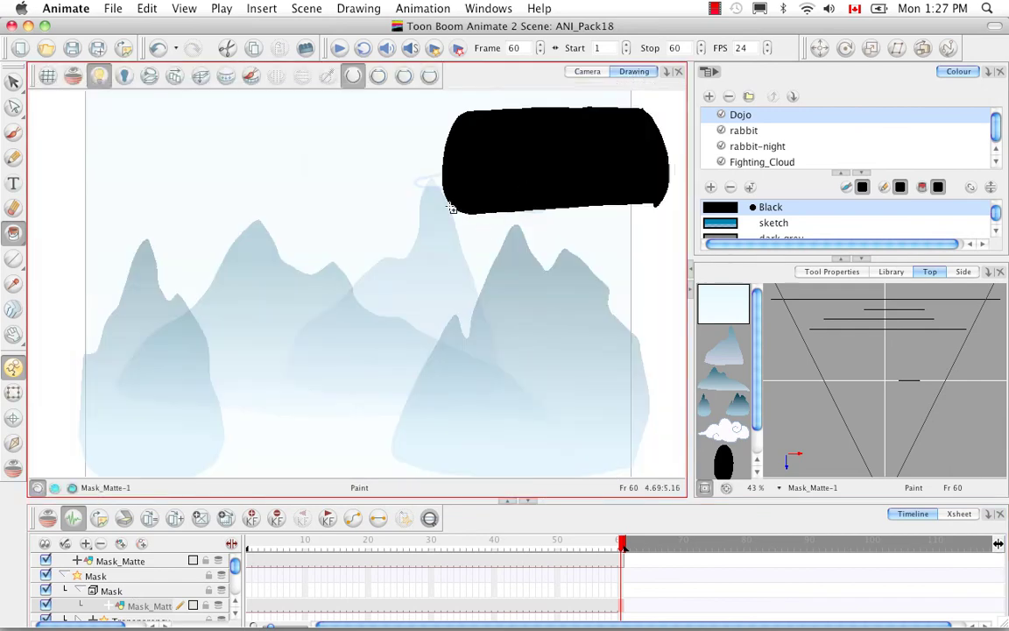
pyautogui.click(14, 131)
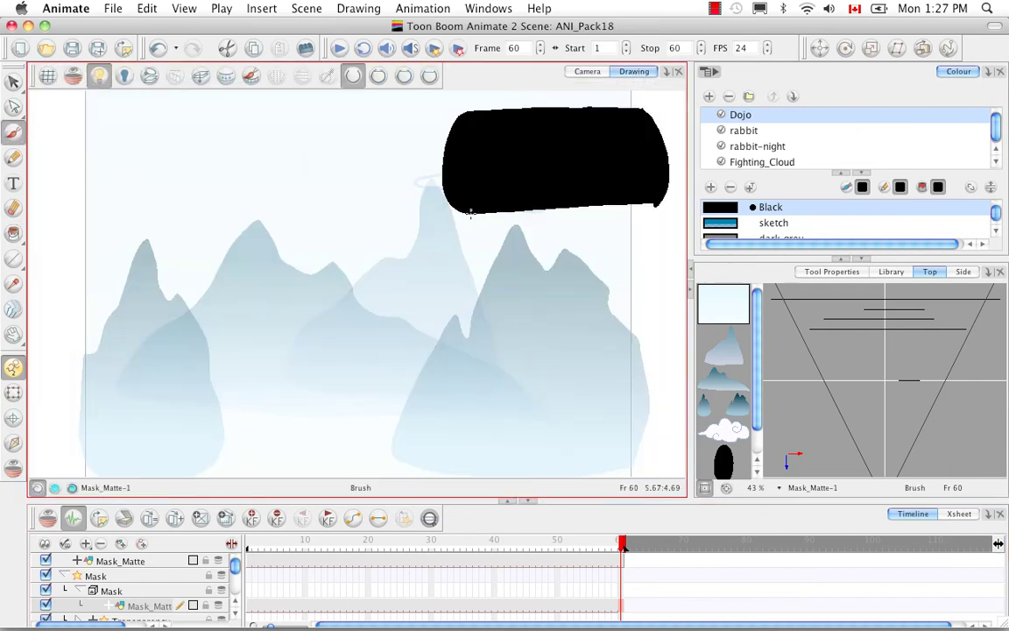
pyautogui.moveTo(445, 213); pyautogui.dragTo(661, 207)
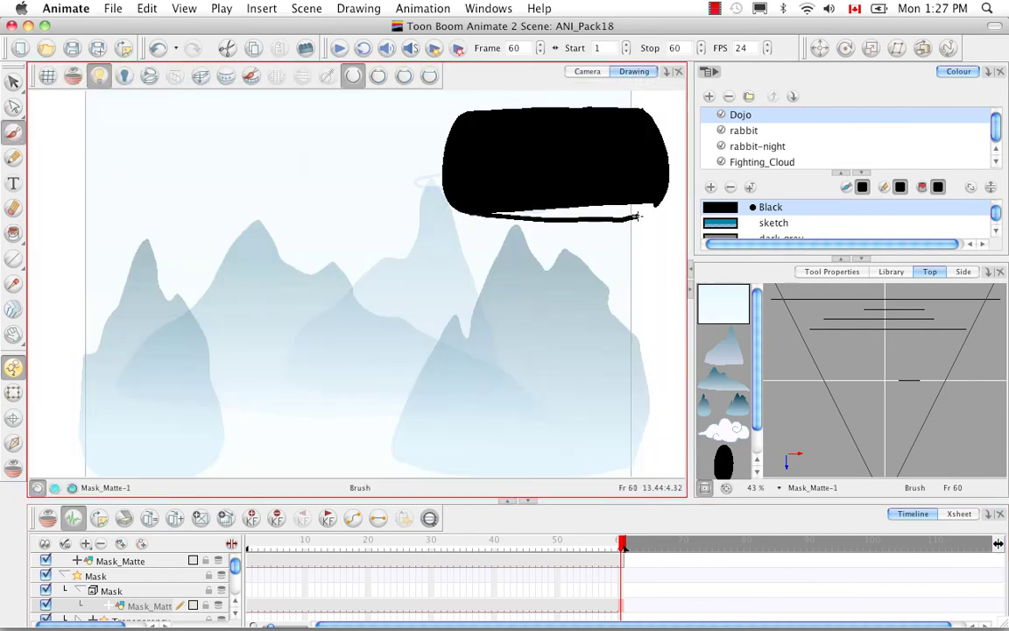
pyautogui.click(13, 230)
pyautogui.click(532, 191)
# Render a preview in the Camera view and scrub back to frame 32 to check the cloud's masking.
pyautogui.click(587, 72)
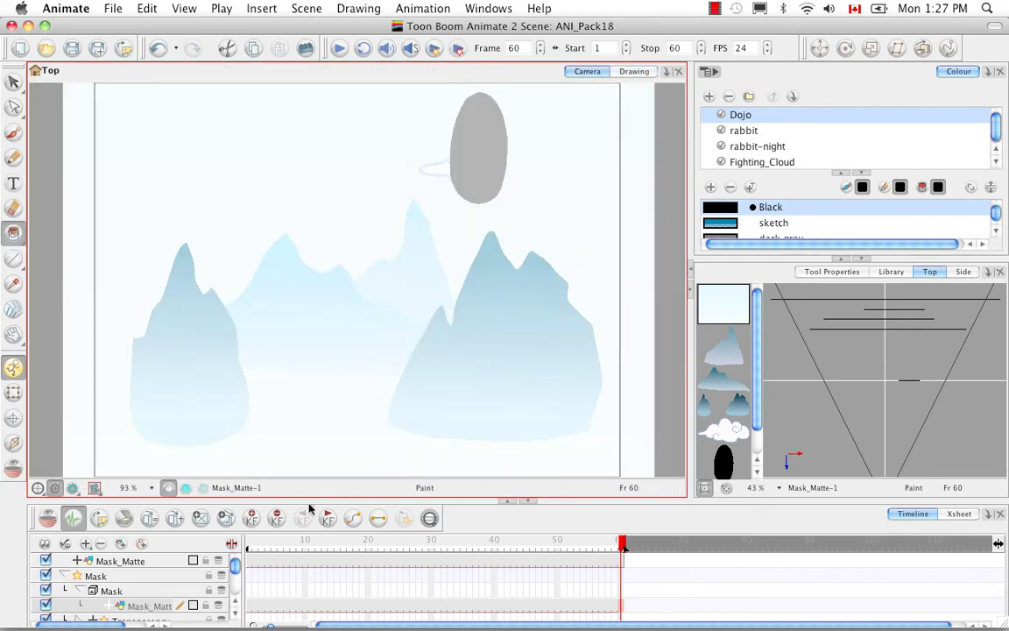
pyautogui.click(53, 487)
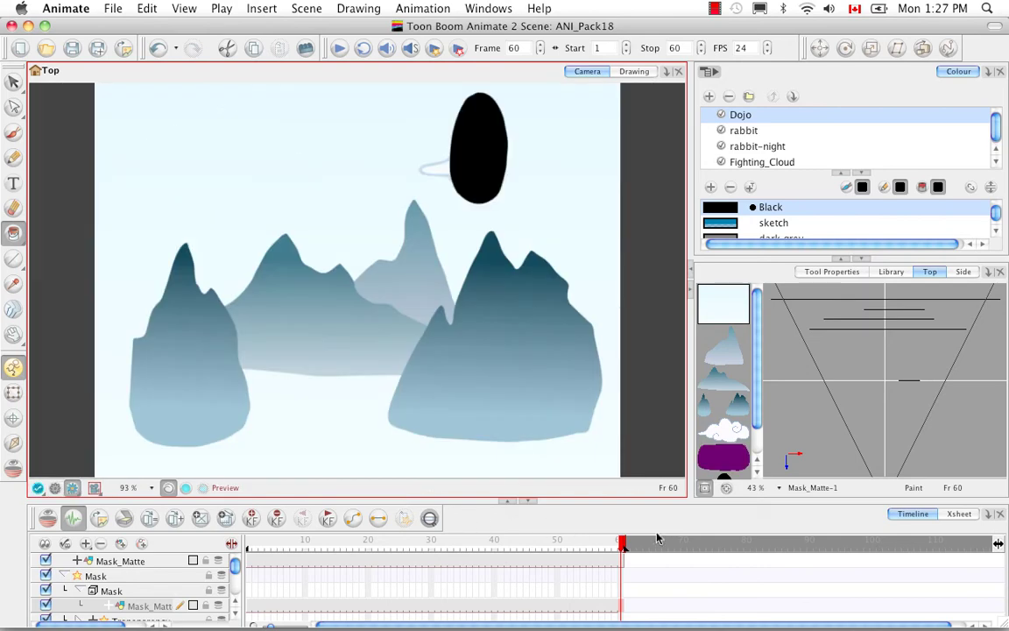
pyautogui.moveTo(622, 545)
pyautogui.mouseDown()
pyautogui.moveTo(365, 549)
pyautogui.moveTo(443, 544)
pyautogui.mouseUp()
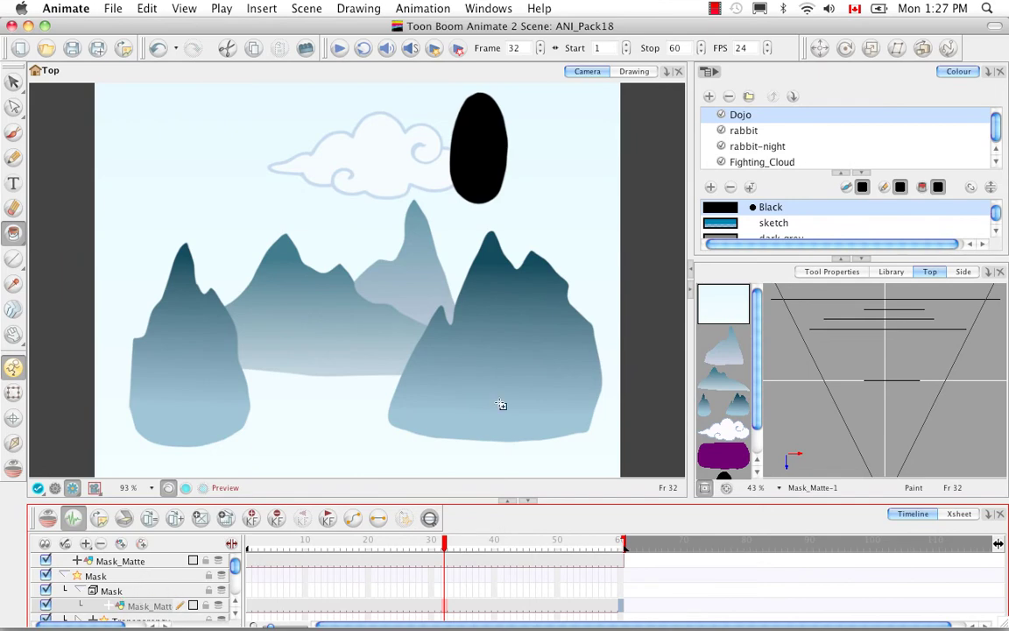
# Erase the rounded end nearest the cloud from the duplicate matte in the Drawing view, then return to the Camera view.
pyautogui.click(631, 71)
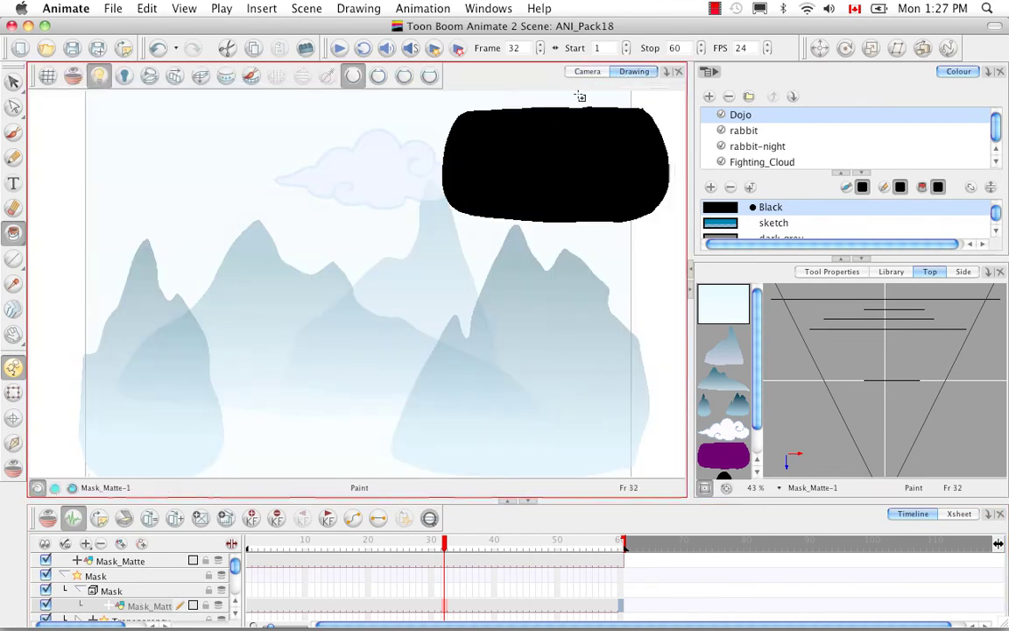
pyautogui.click(13, 207)
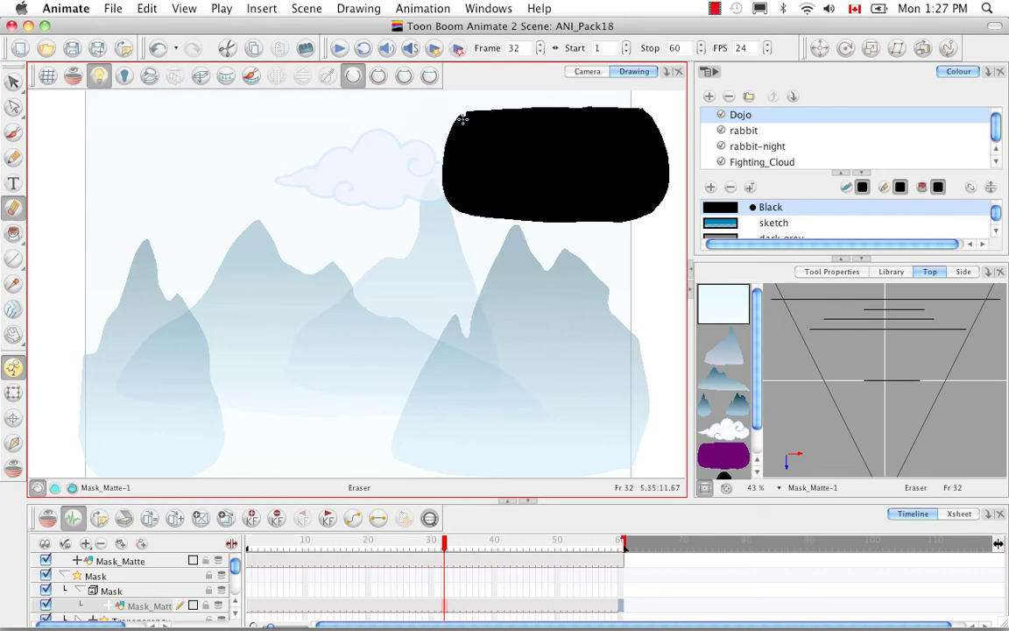
pyautogui.moveTo(462, 118)
pyautogui.mouseDown()
pyautogui.moveTo(456, 227)
pyautogui.moveTo(461, 113)
pyautogui.moveTo(455, 161)
pyautogui.moveTo(456, 121)
pyautogui.moveTo(454, 213)
pyautogui.moveTo(464, 107)
pyautogui.moveTo(459, 223)
pyautogui.moveTo(465, 104)
pyautogui.moveTo(467, 219)
pyautogui.mouseUp()
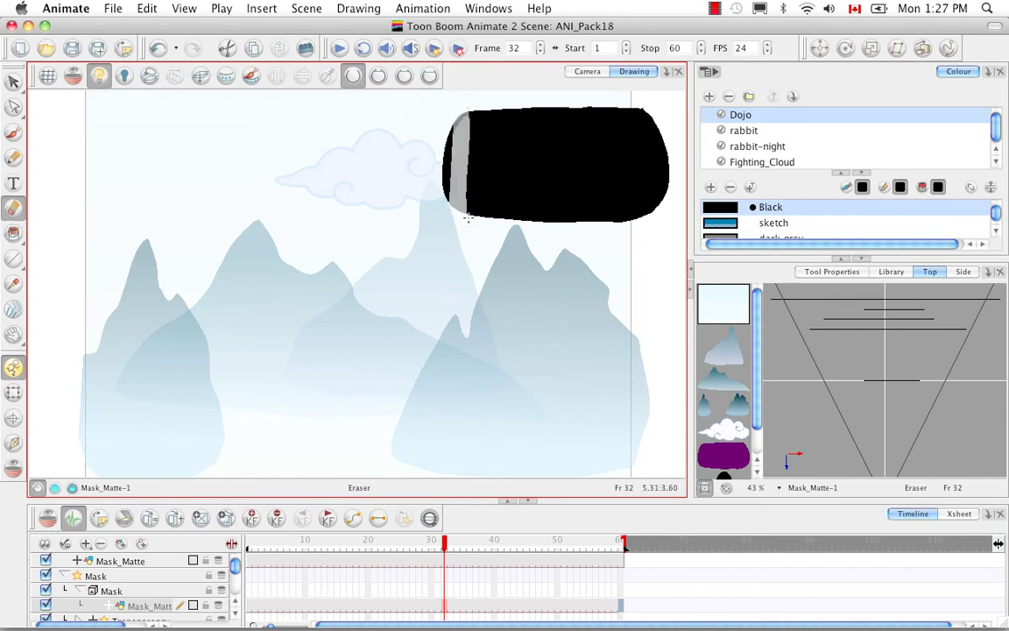
pyautogui.moveTo(453, 109); pyautogui.dragTo(446, 194)
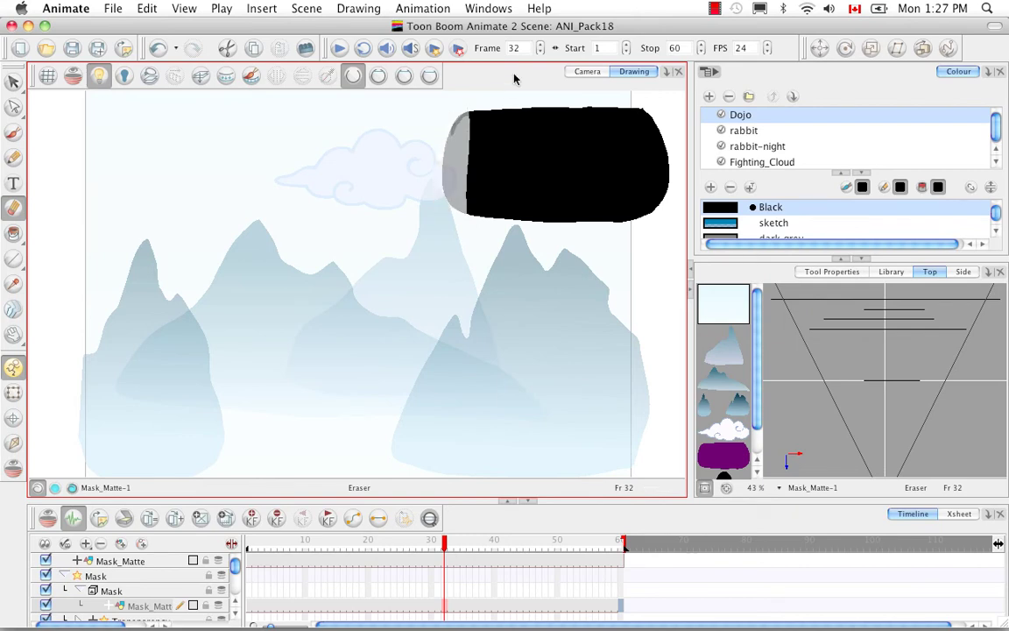
pyautogui.click(585, 72)
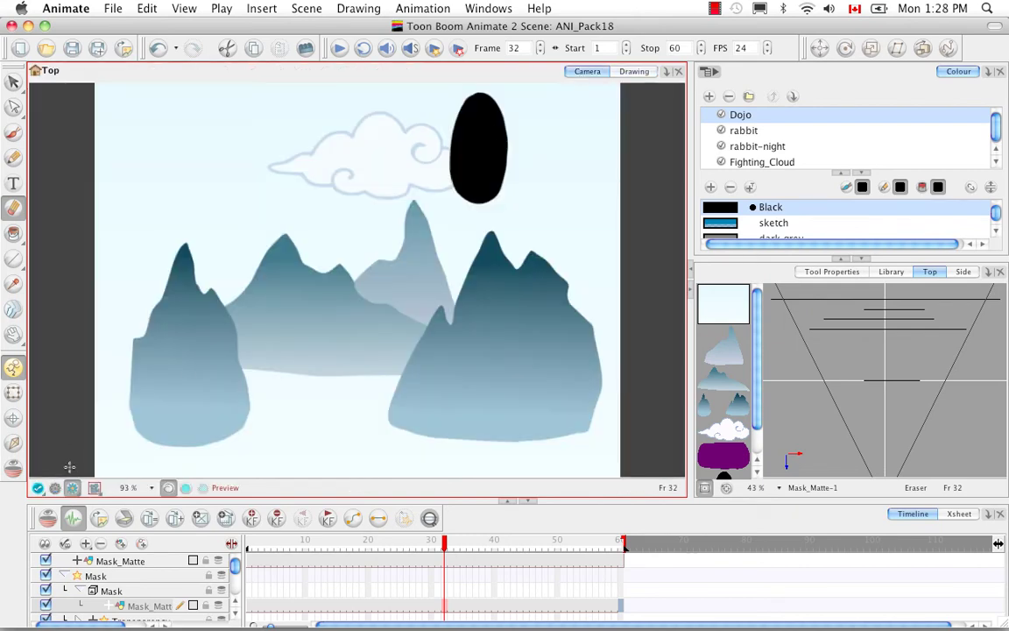
# Move the original Mask_Matte layer below the Mask effect's layers, just above KR_MASTER, so it sits behind the cloud.
pyautogui.click(142, 565)
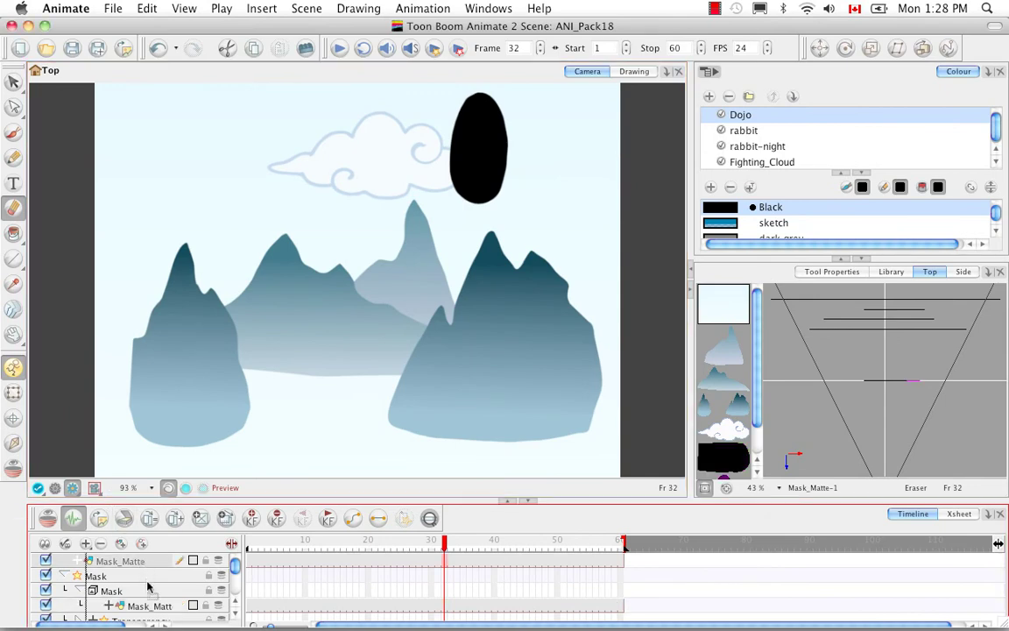
pyautogui.scroll(-3, 142, 611)
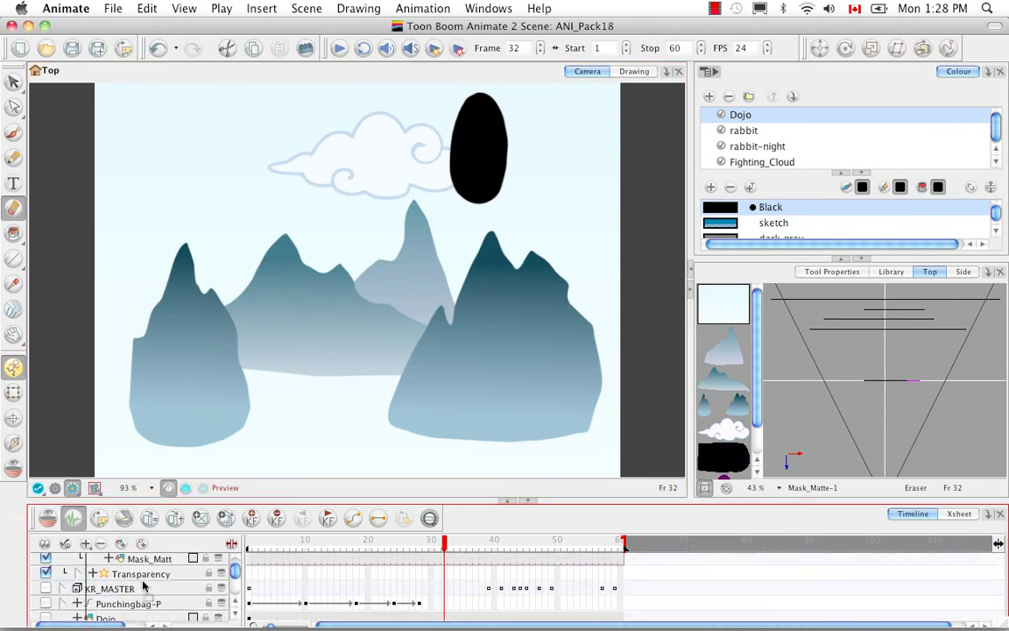
pyautogui.moveTo(143, 581); pyautogui.dragTo(145, 581)
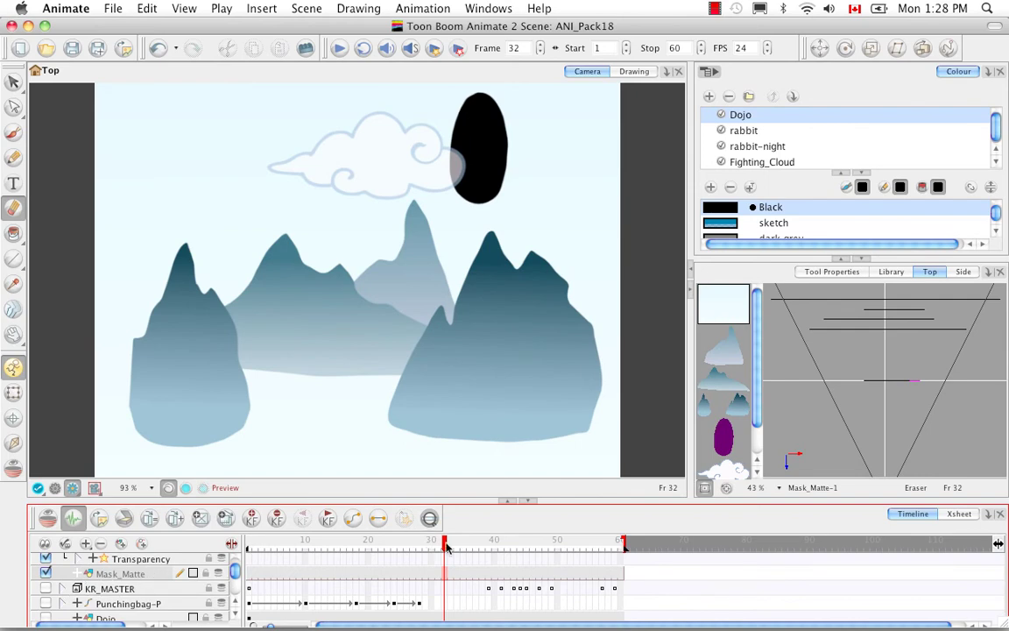
# Scrub the preview to frame 57 and examine the Mask effect's layer hierarchy, including the Cloud under Transparency.
pyautogui.moveTo(445, 546); pyautogui.dragTo(601, 546)
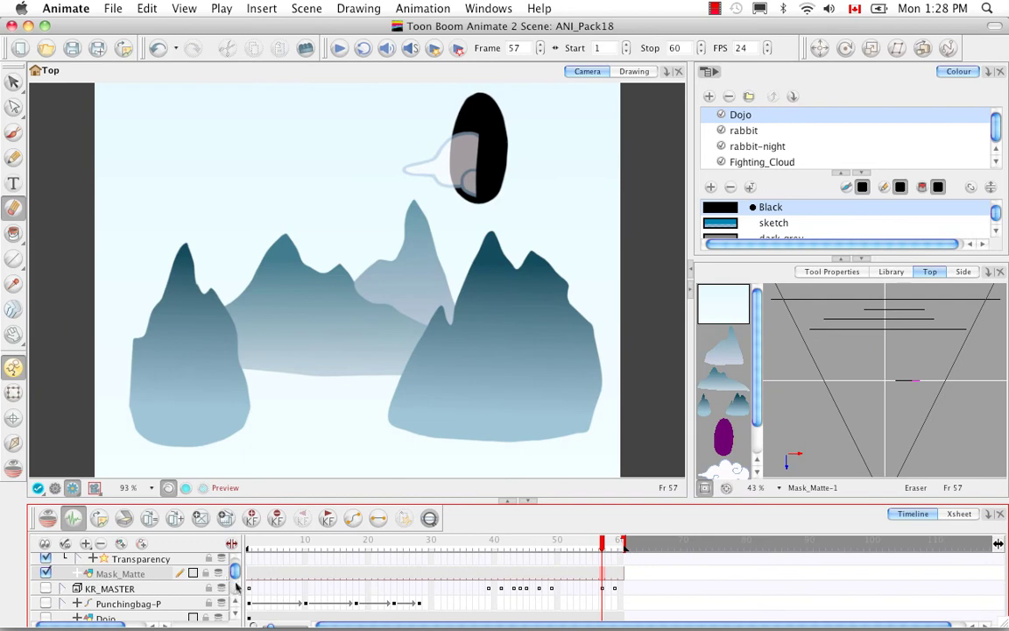
pyautogui.moveTo(235, 574); pyautogui.dragTo(235, 565)
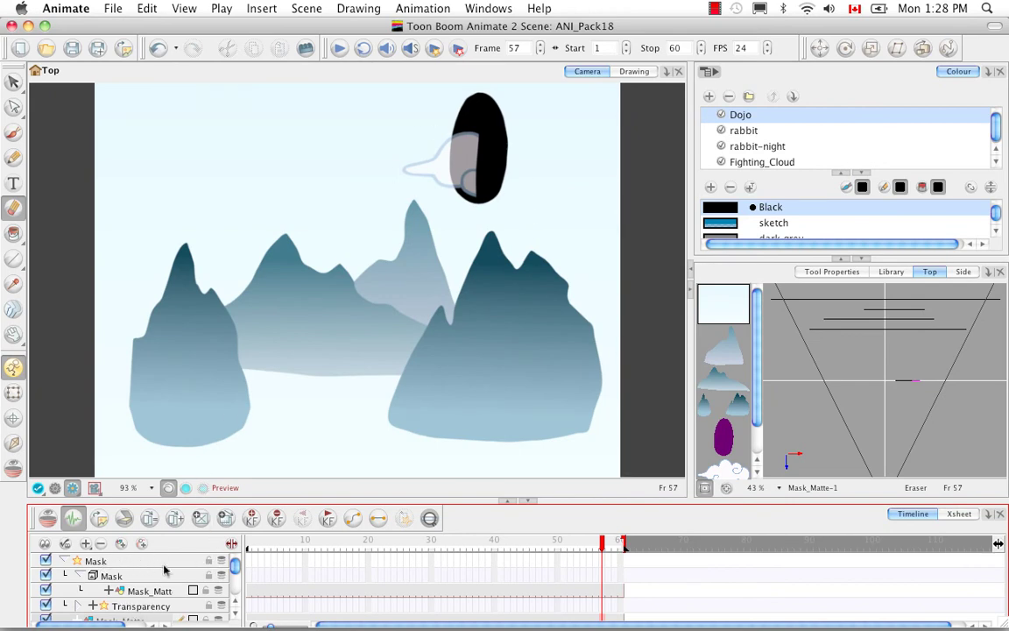
pyautogui.click(233, 617)
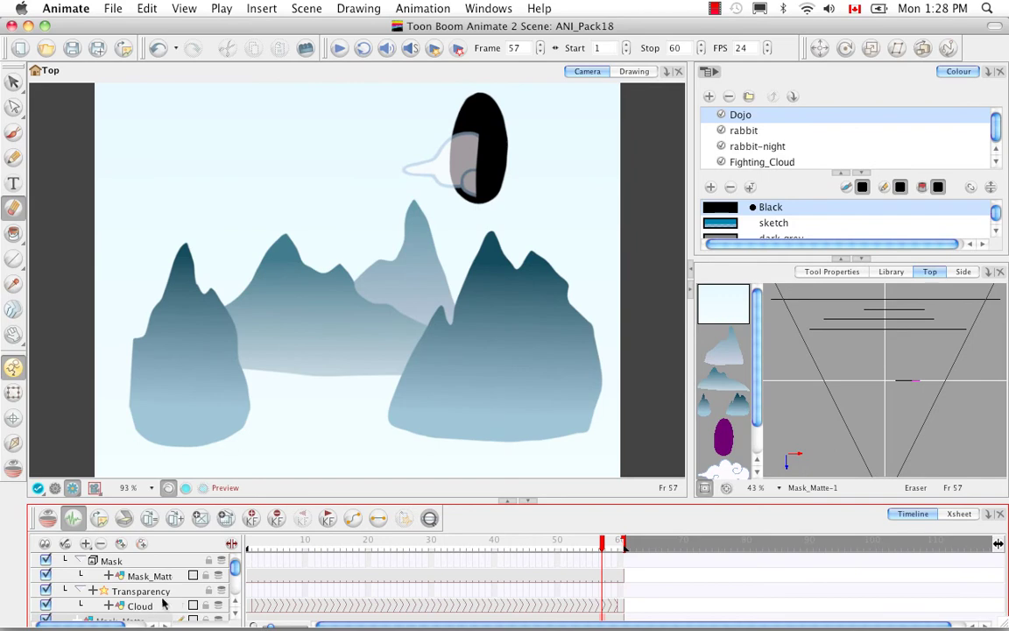
pyautogui.click(79, 590)
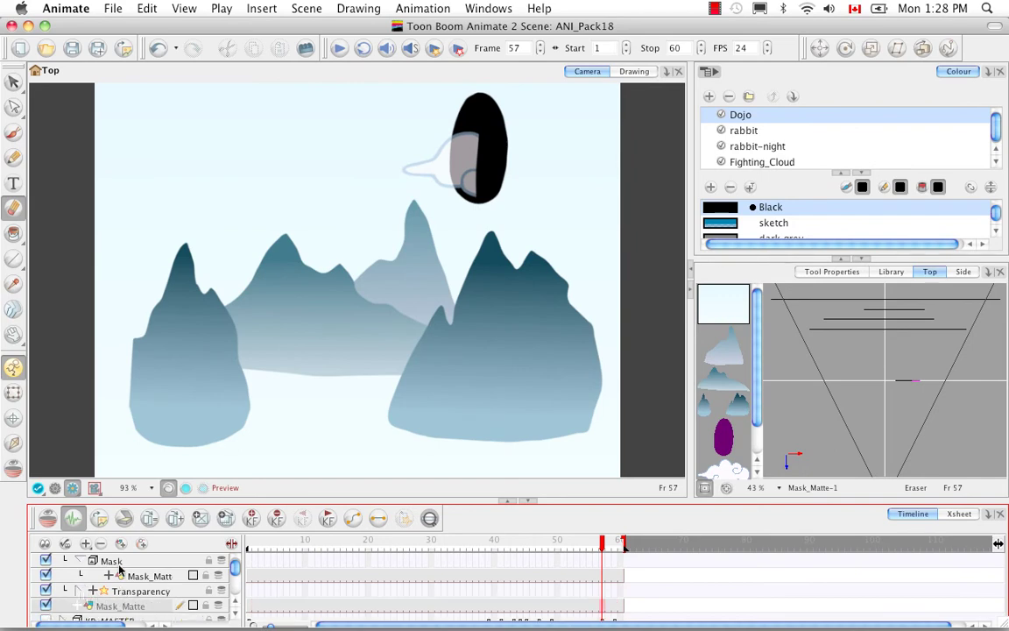
# Examine the duplicate Mask_Matte drawing under the Mask effect in the Drawing view, then return to the Camera view.
pyautogui.click(234, 605)
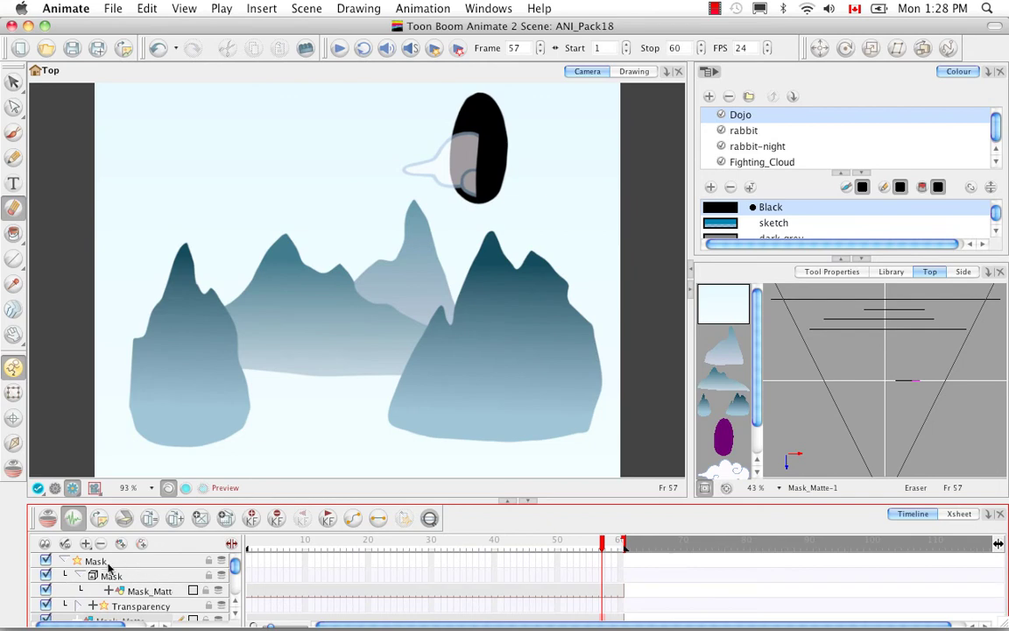
pyautogui.click(156, 591)
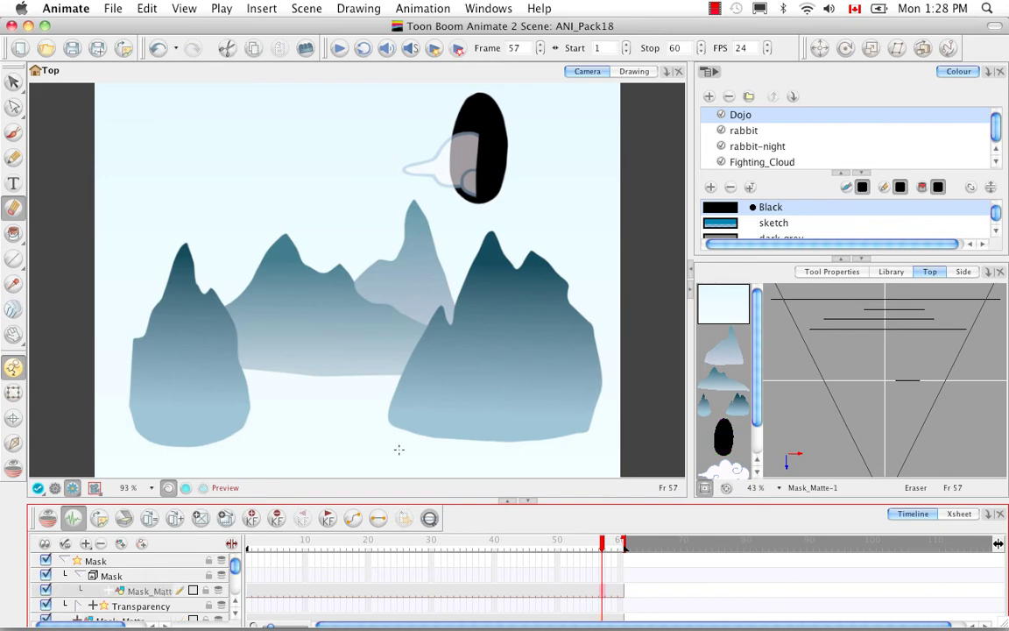
pyautogui.click(634, 71)
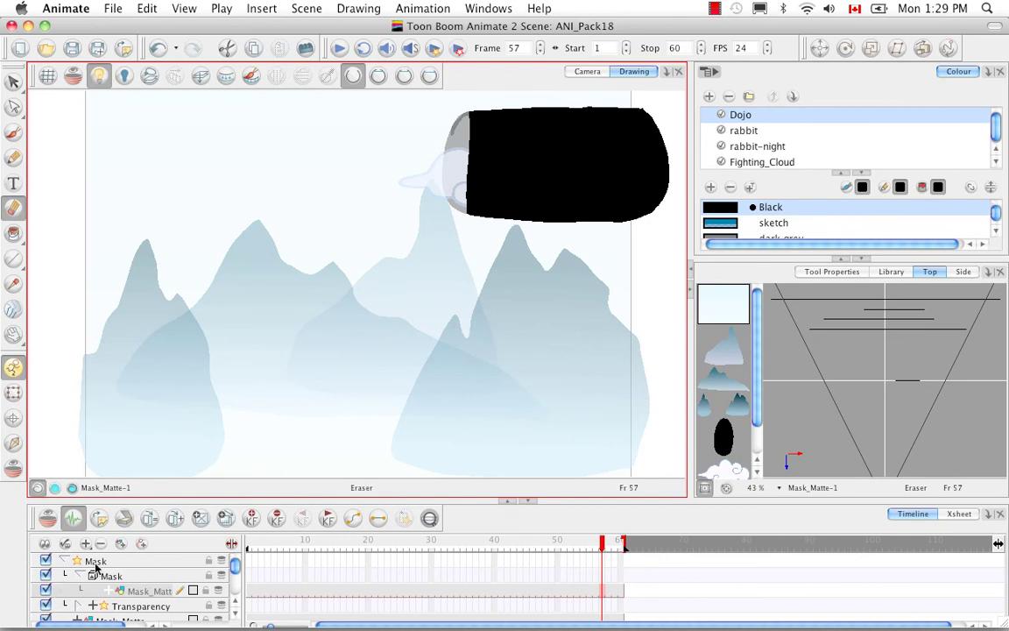
pyautogui.click(599, 74)
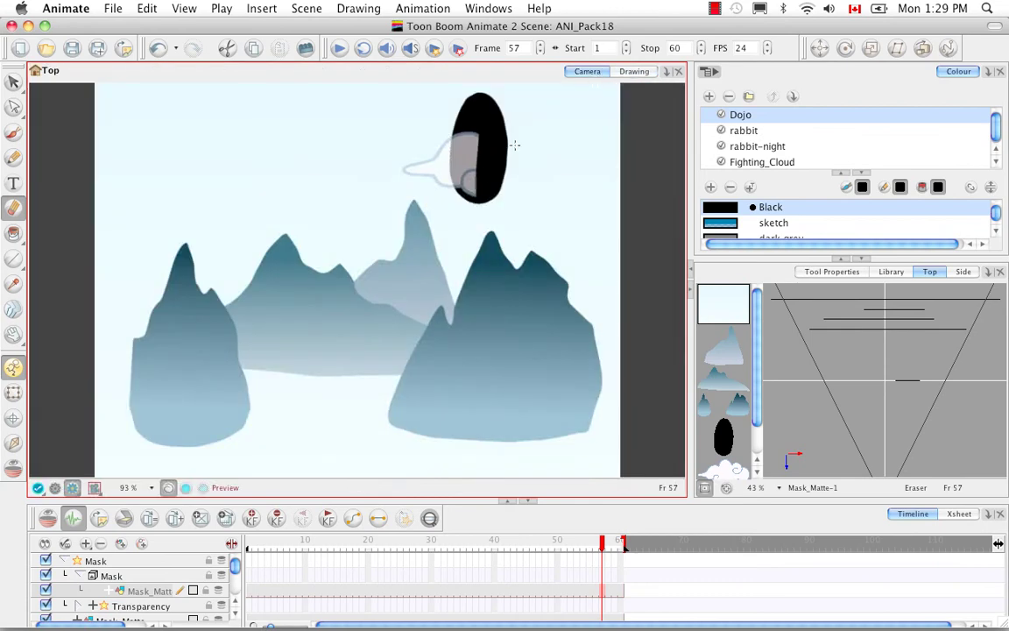
# Compare the original Mask_Matte drawing with the Mask_Matte_1 duplicate in the Drawing view, then go back to the Camera view.
pyautogui.scroll(-5, 232, 578)
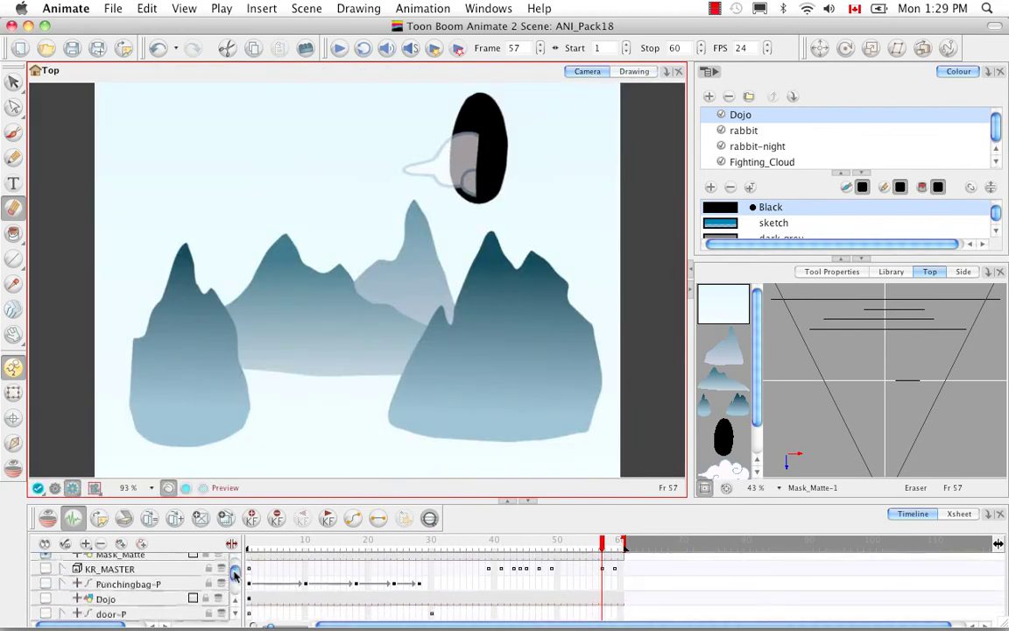
pyautogui.click(183, 555)
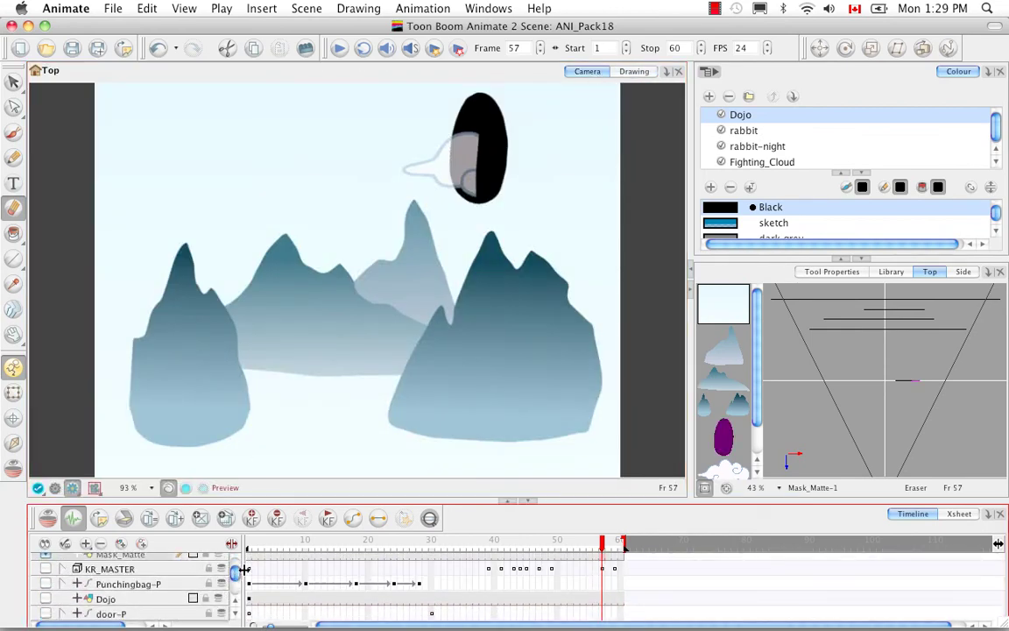
pyautogui.scroll(4, 235, 578)
pyautogui.scroll(-2, 201, 569)
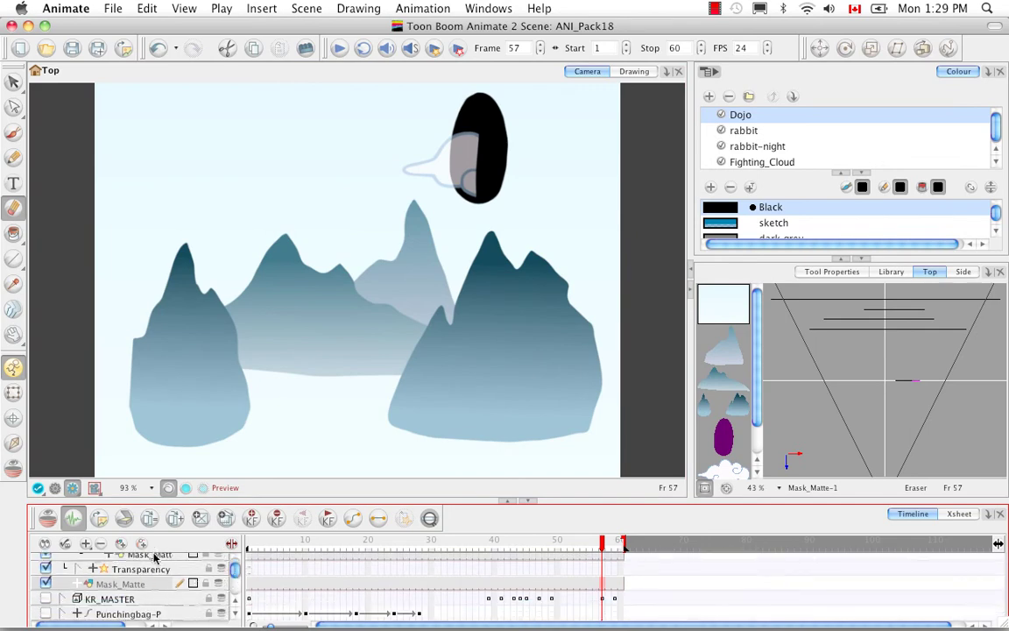
pyautogui.click(635, 71)
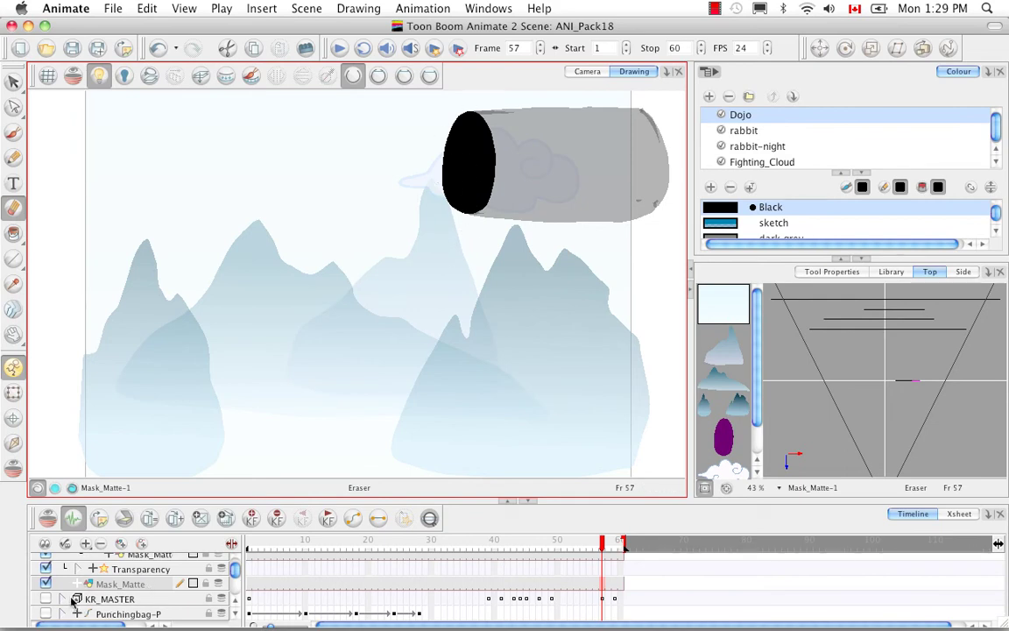
pyautogui.moveTo(234, 571); pyautogui.dragTo(234, 567)
pyautogui.click(175, 572)
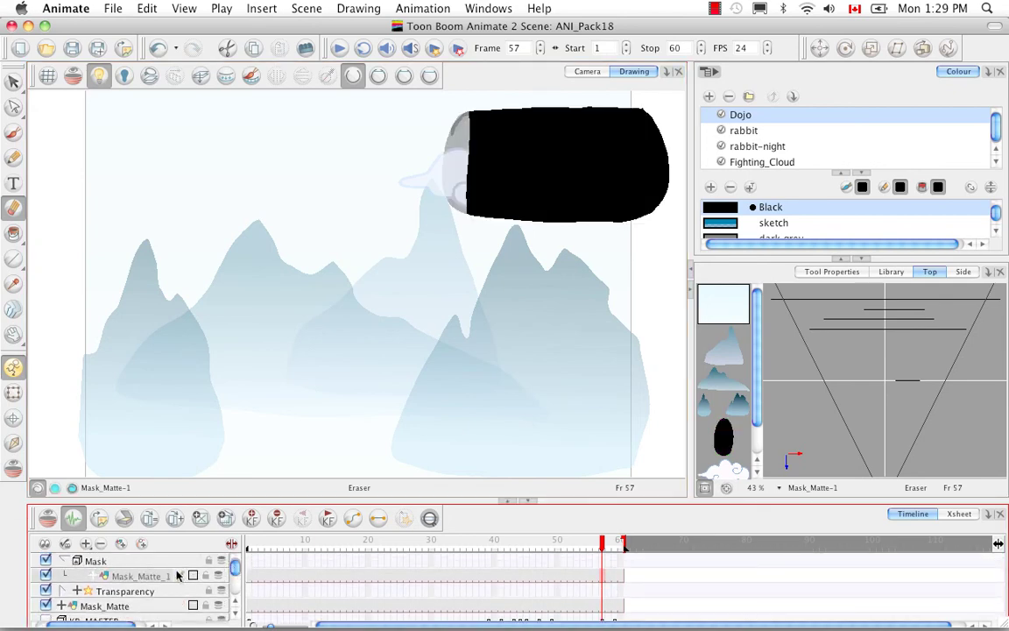
pyautogui.click(599, 72)
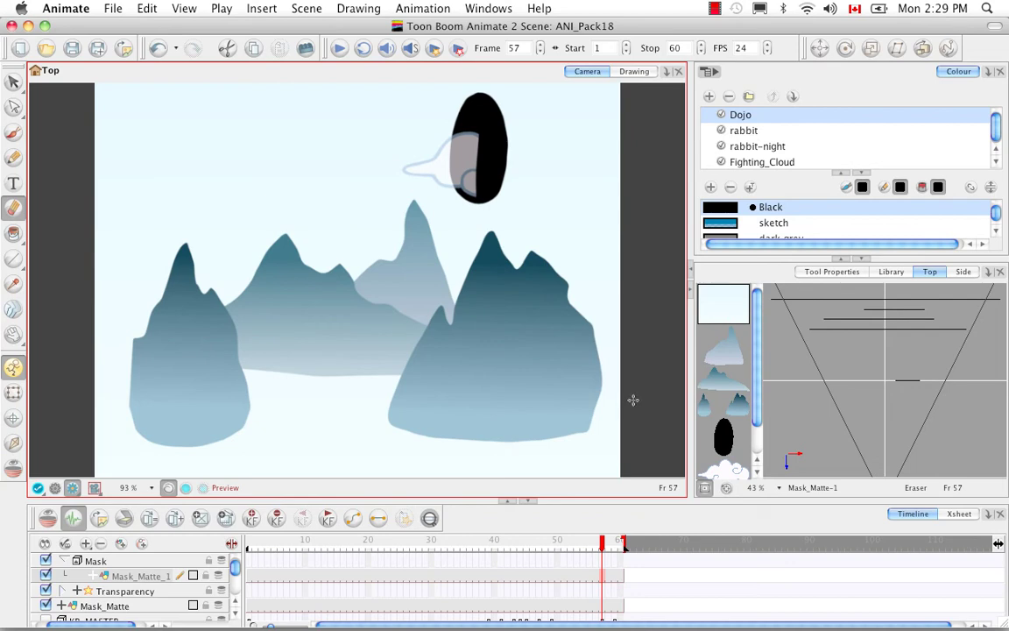
# Switch to Toon Boom Animate Pro 2 and open the scene ANP_Pack18.tbup from the ANP_Pack18 folder in Pack21.
pyautogui.click(29, 26)
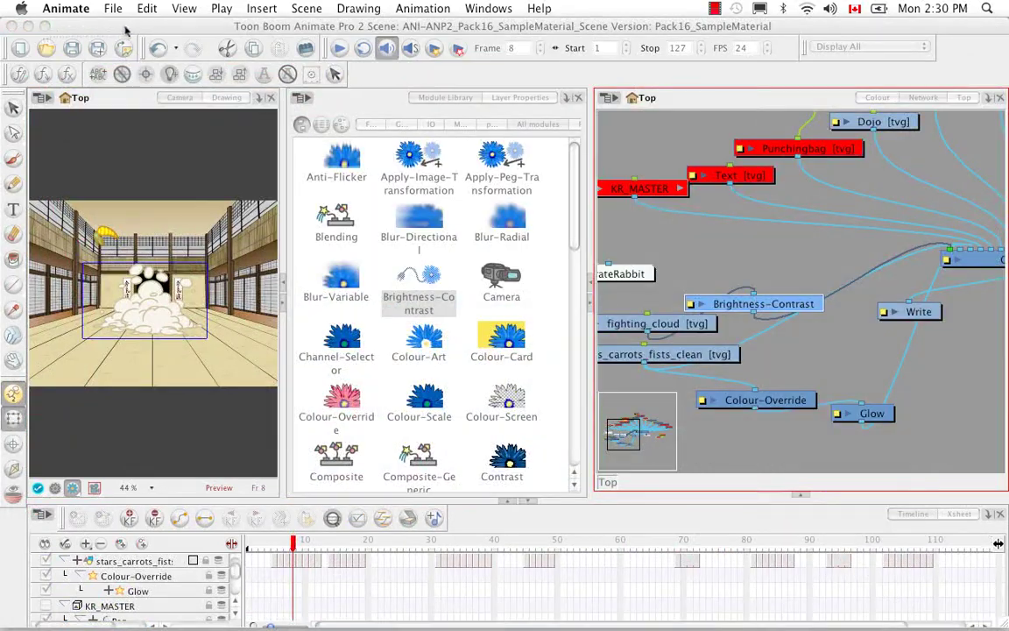
pyautogui.click(105, 32)
pyautogui.click(43, 48)
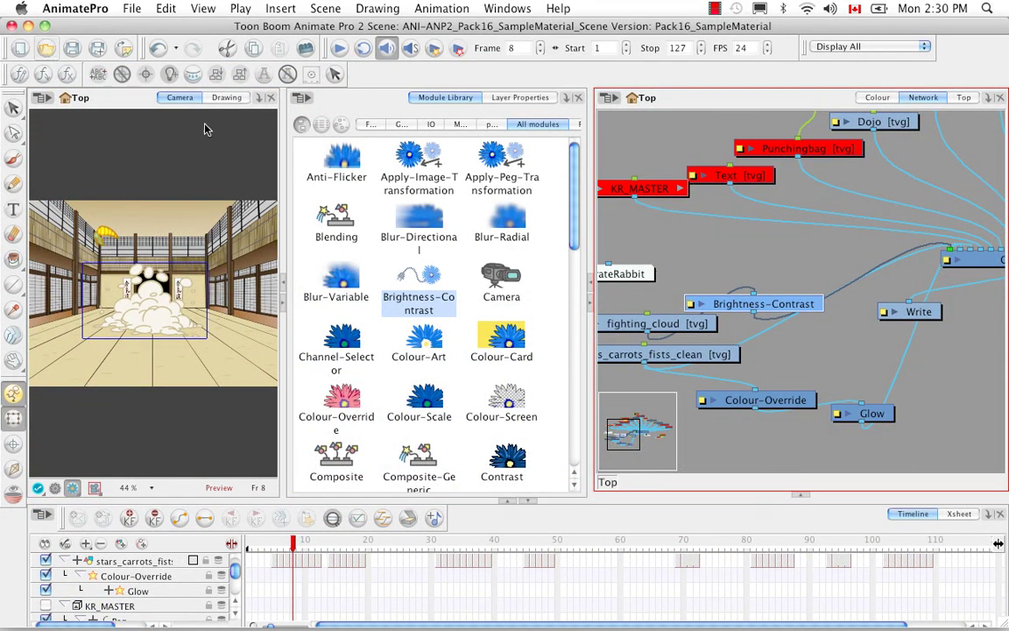
pyautogui.click(430, 337)
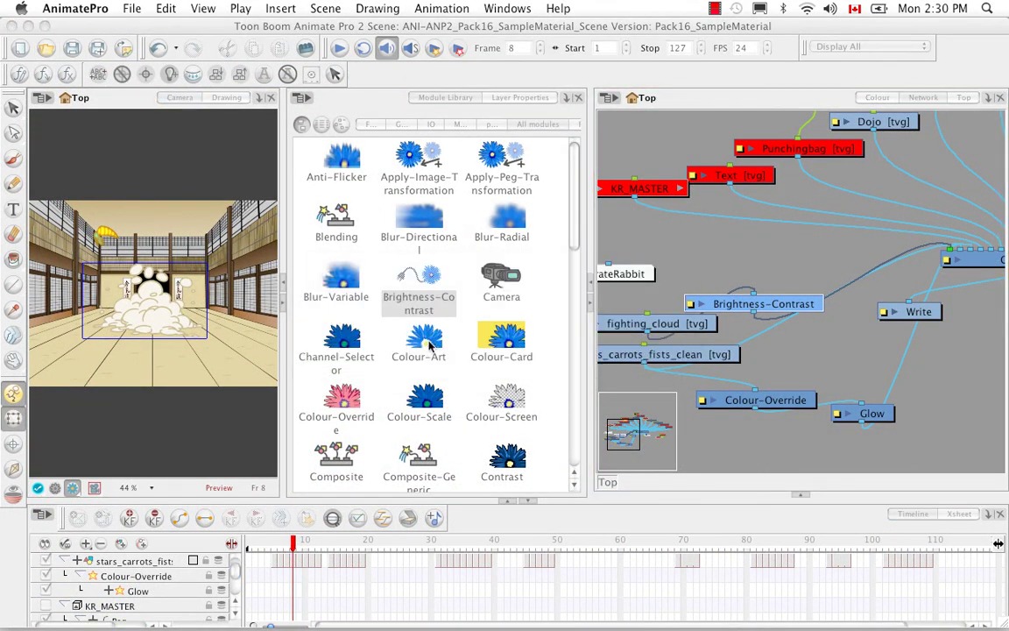
pyautogui.click(468, 347)
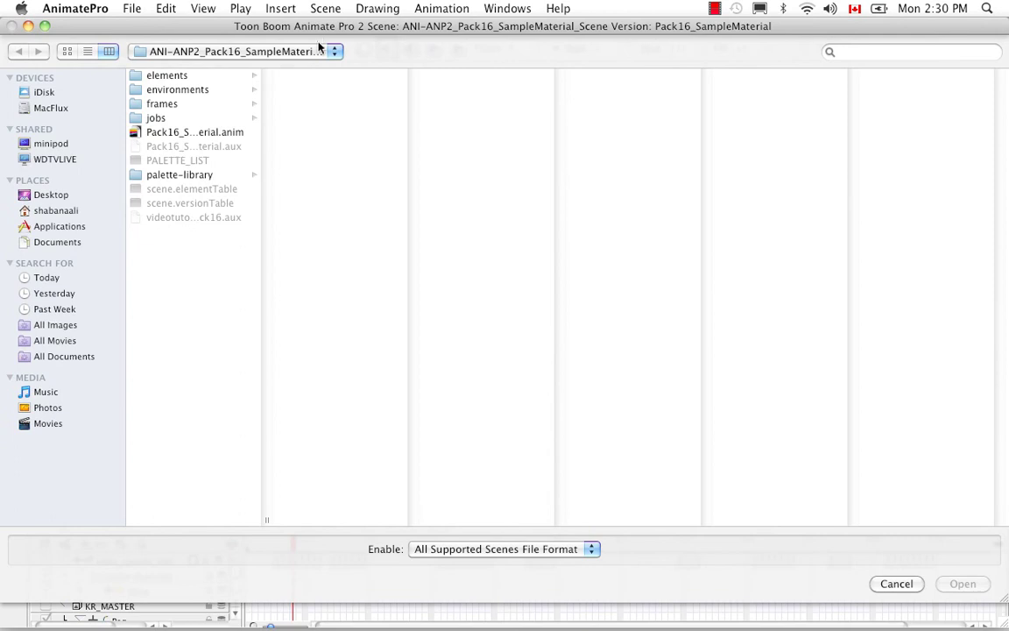
pyautogui.click(332, 51)
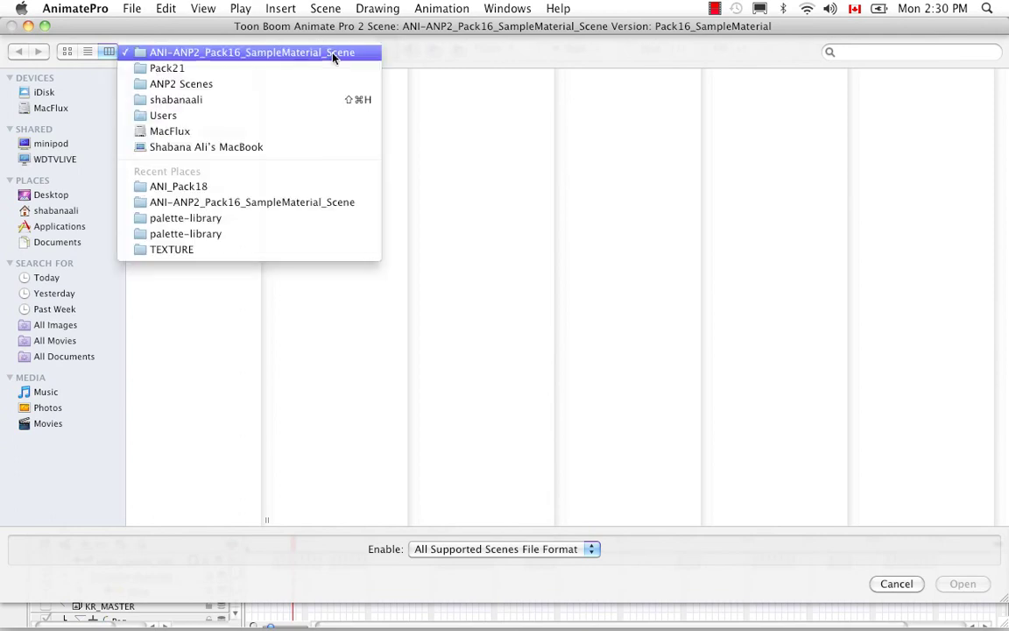
pyautogui.click(323, 68)
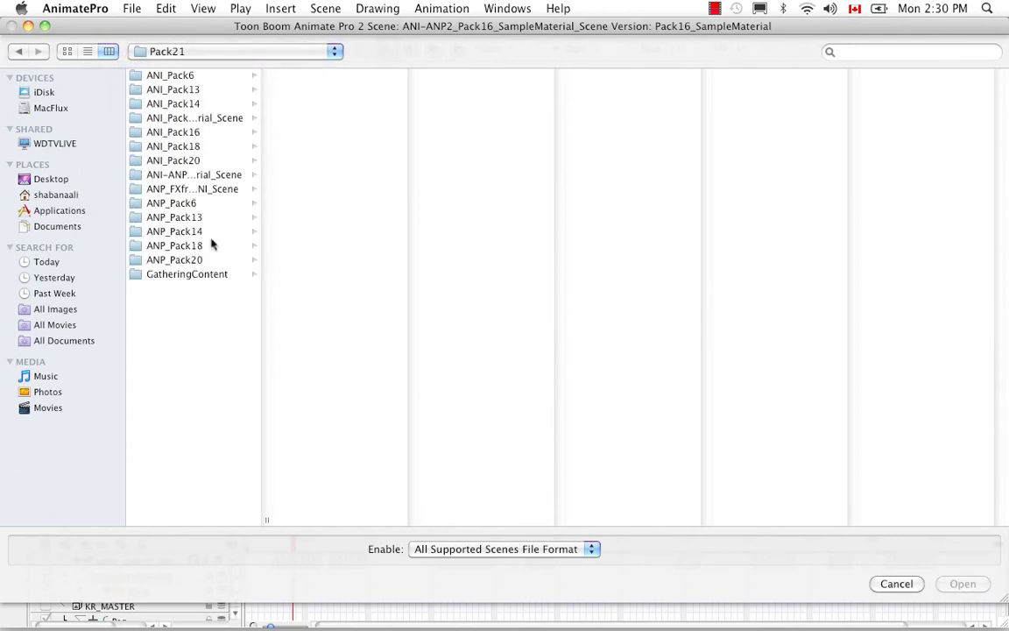
pyautogui.click(146, 245)
pyautogui.click(306, 75)
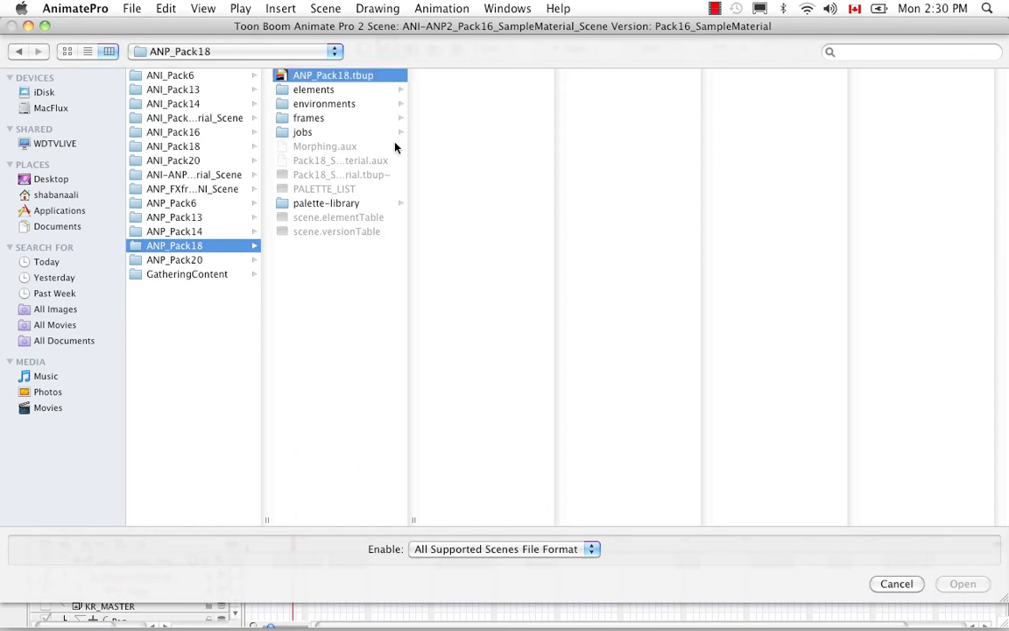
pyautogui.click(963, 583)
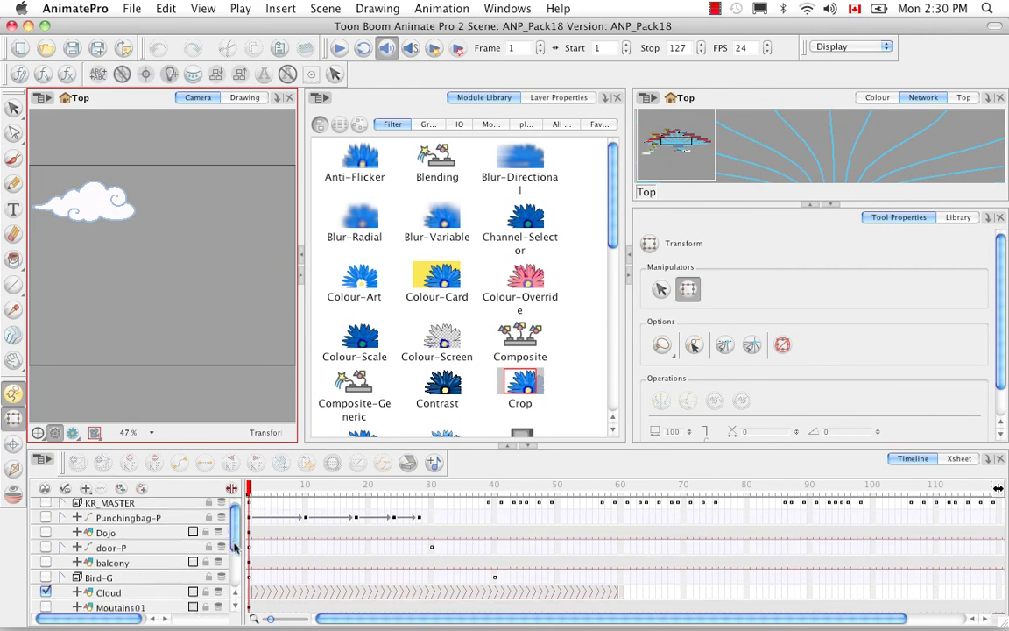
# Enable the Moutains01, Moutains02, Moutains03 and sky layers so the background displays with the cloud.
pyautogui.scroll(-3, 234, 540)
pyautogui.click(45, 557)
pyautogui.click(46, 572)
pyautogui.click(45, 586)
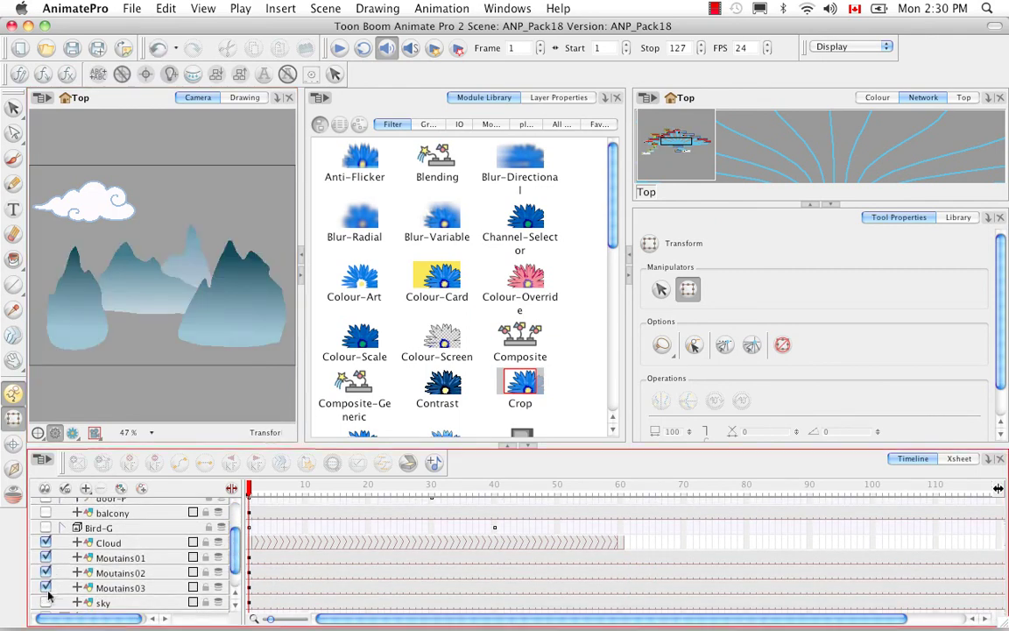
pyautogui.click(45, 603)
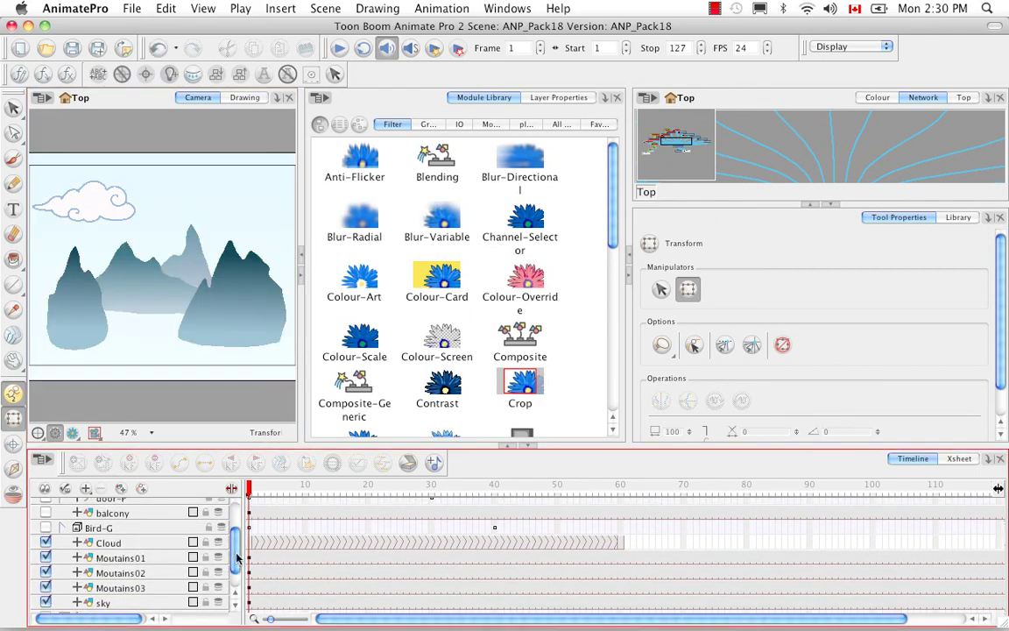
pyautogui.scroll(4, 219, 525)
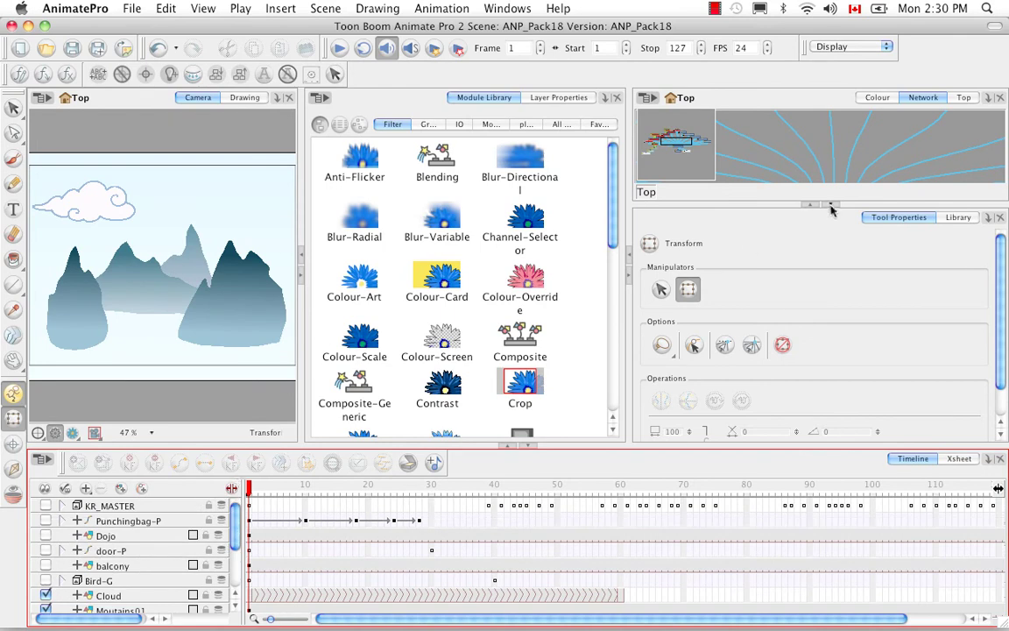
# Enlarge the Network view to show the whole network and add a Transparency module from the filter modules.
pyautogui.click(831, 207)
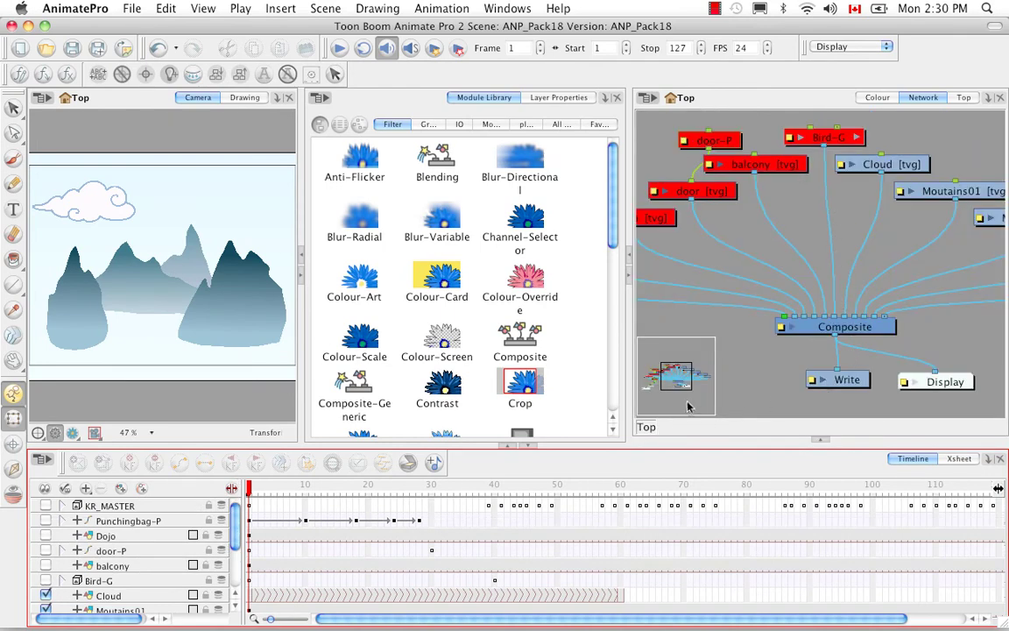
pyautogui.click(749, 389)
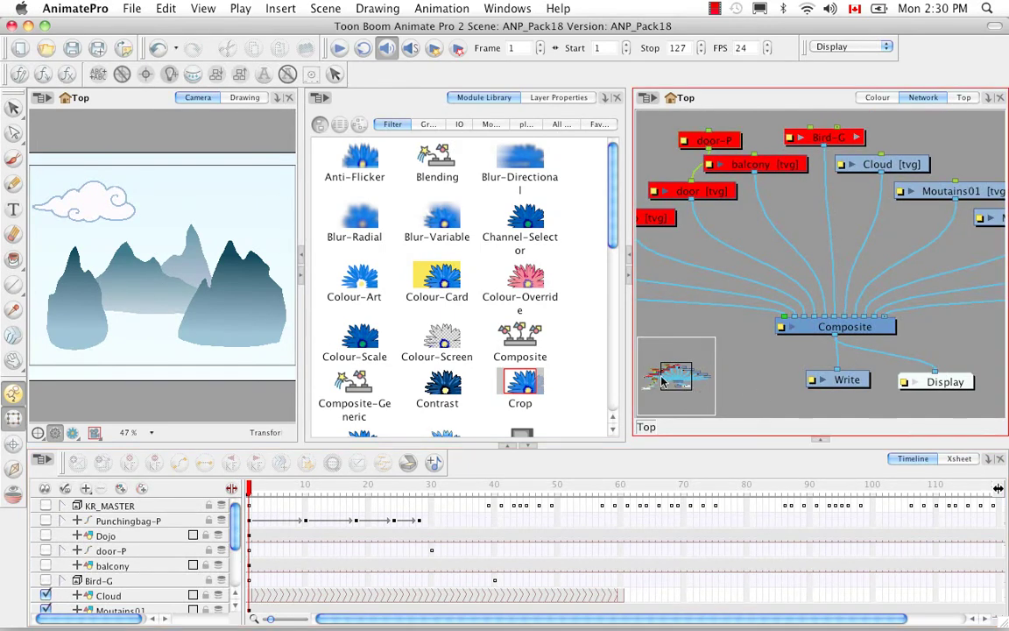
pyautogui.press('1')
pyautogui.press('1')
pyautogui.press('1')
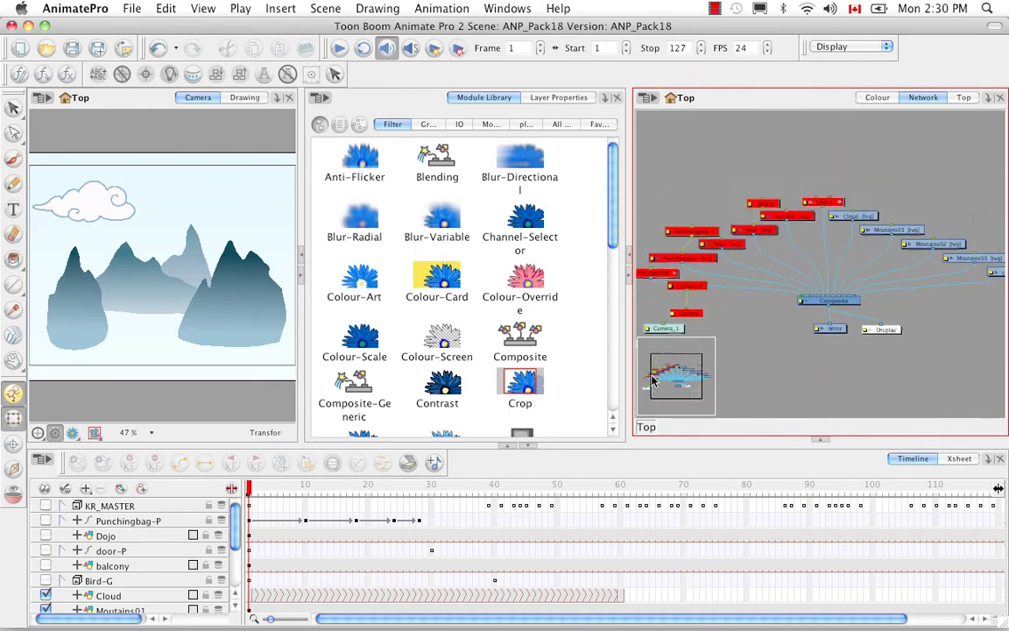
pyautogui.press('1')
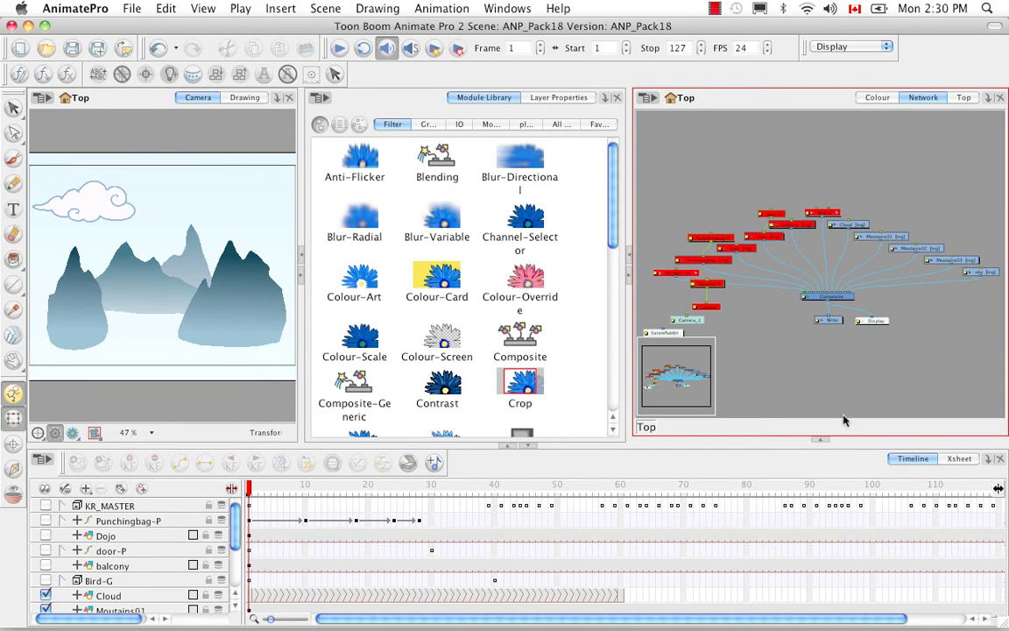
pyautogui.moveTo(613, 215); pyautogui.dragTo(612, 408)
pyautogui.moveTo(437, 409); pyautogui.dragTo(926, 352)
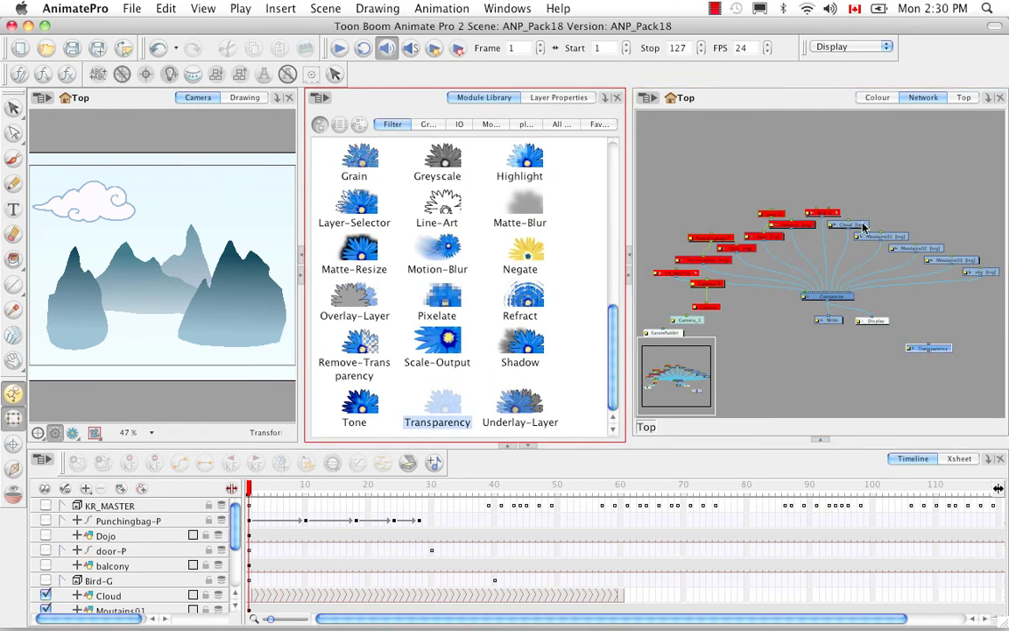
# Insert the Transparency module between the Cloud and Composite modules, then render a preview and scrub to frame 35.
pyautogui.moveTo(862, 226); pyautogui.dragTo(912, 140)
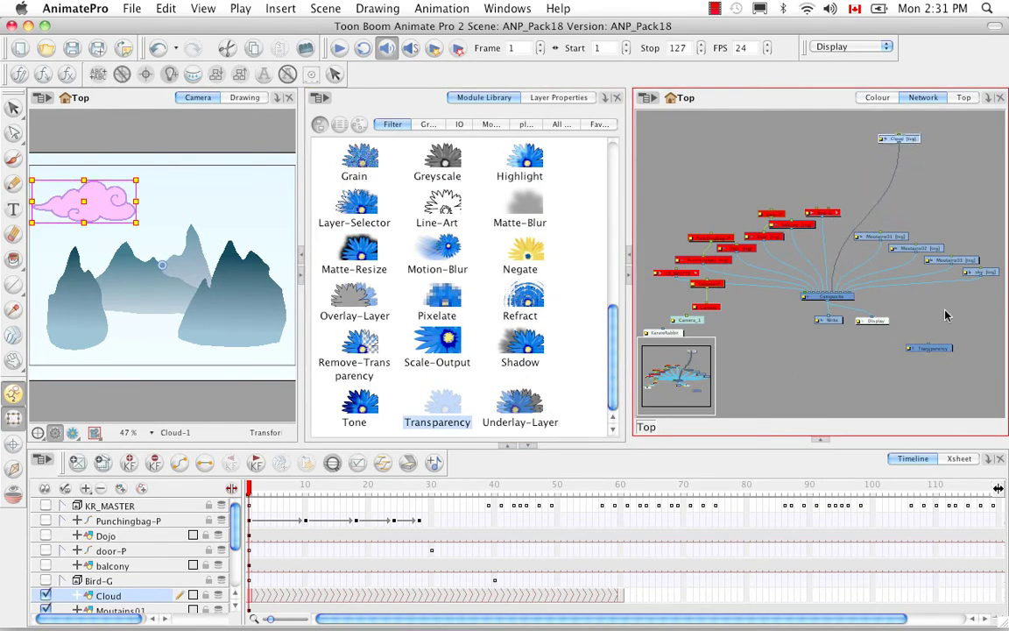
pyautogui.moveTo(930, 348)
pyautogui.mouseDown()
pyautogui.moveTo(943, 204)
pyautogui.moveTo(926, 190)
pyautogui.moveTo(904, 194)
pyautogui.mouseUp()
pyautogui.click(73, 433)
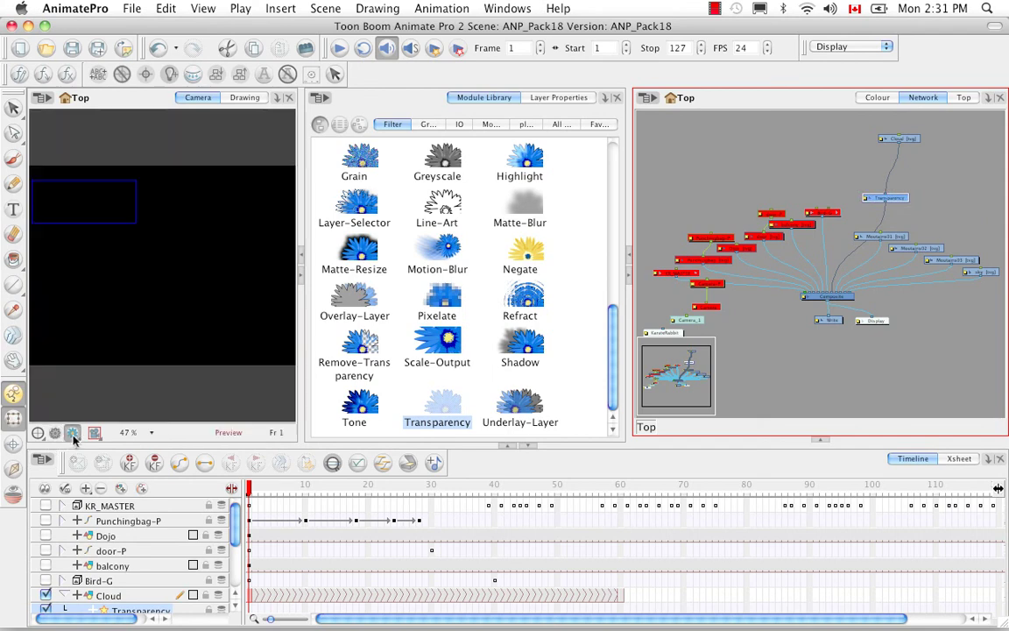
pyautogui.moveTo(257, 488); pyautogui.dragTo(454, 496)
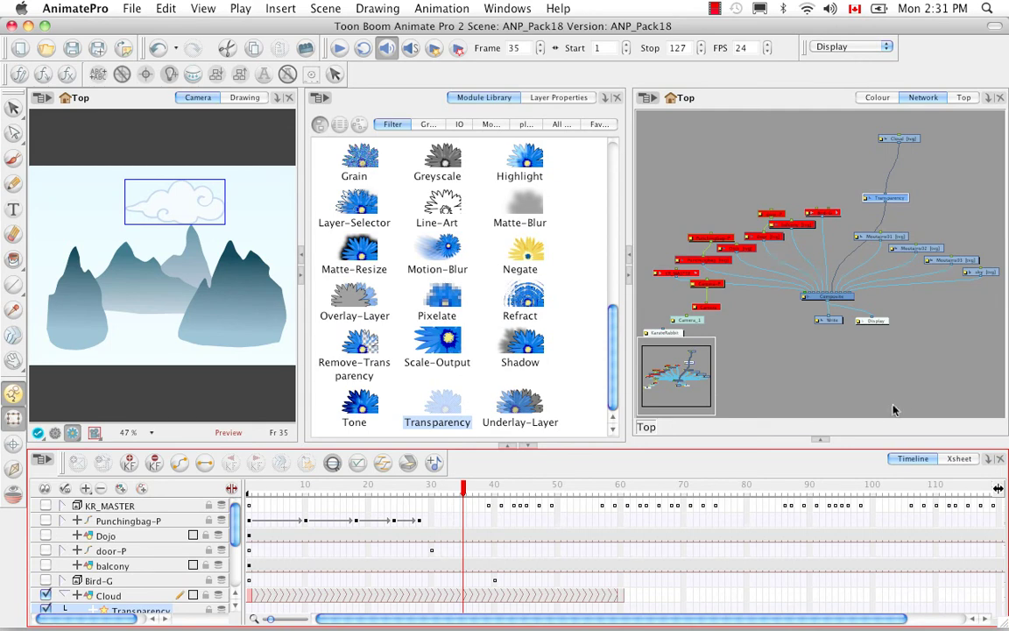
# Add a Cutter module from the full module list to the network, and arrange Transparency and Cutter between Cloud and Composite.
pyautogui.moveTo(615, 383); pyautogui.dragTo(592, 198)
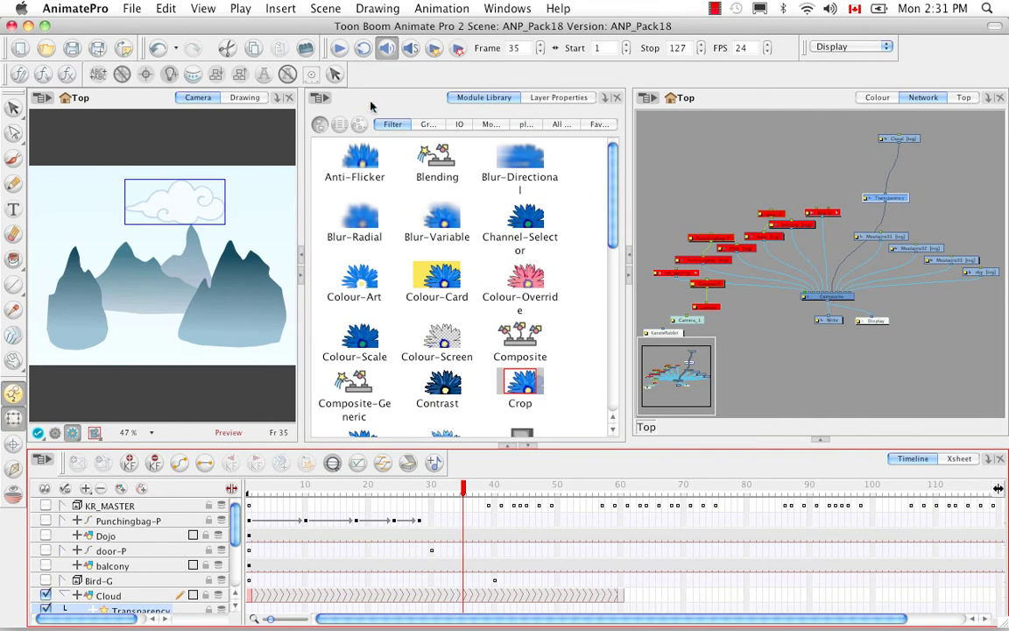
pyautogui.click(596, 125)
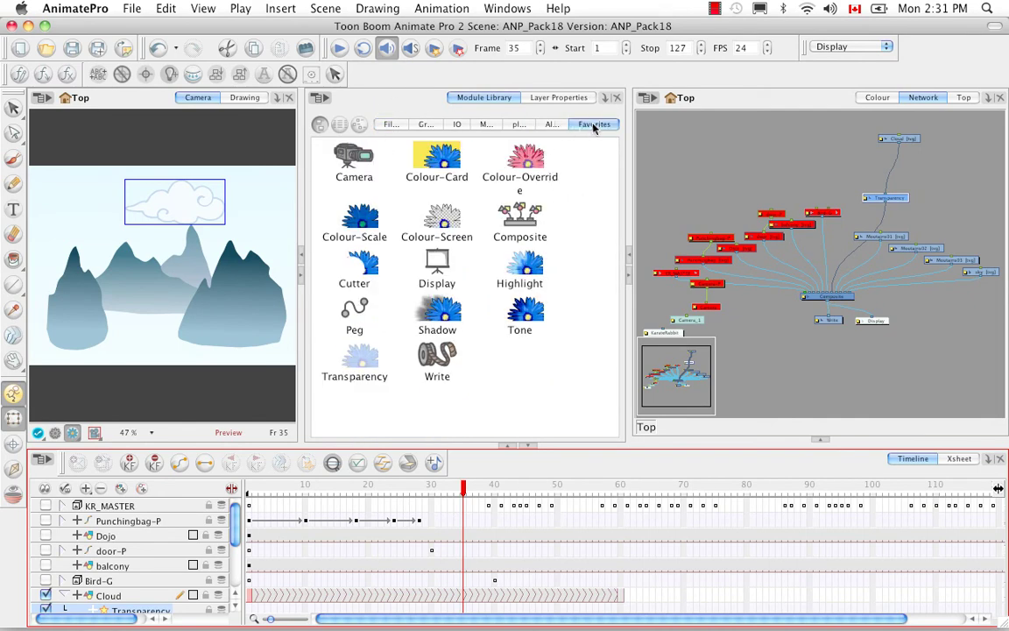
pyautogui.click(550, 125)
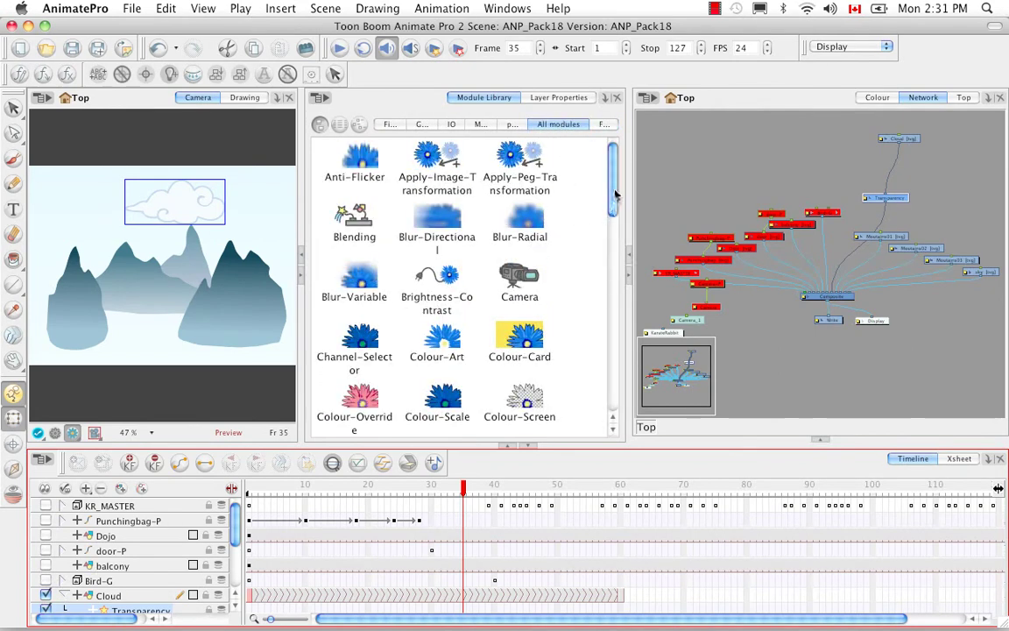
pyautogui.moveTo(612, 194); pyautogui.dragTo(614, 212)
pyautogui.scroll(-5, 613, 212)
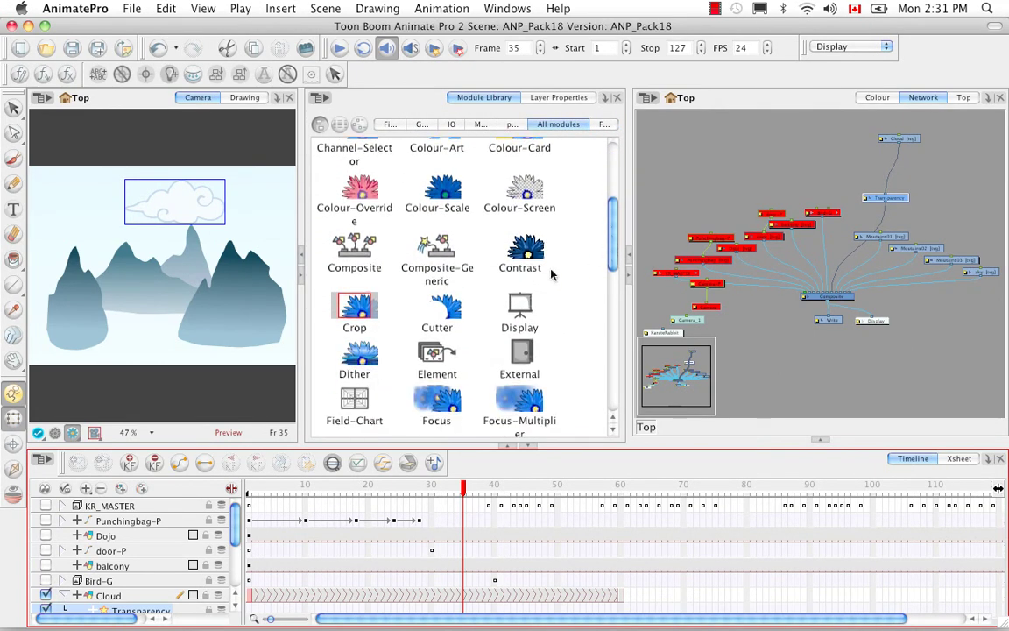
pyautogui.click(459, 317)
pyautogui.moveTo(459, 317); pyautogui.dragTo(860, 168)
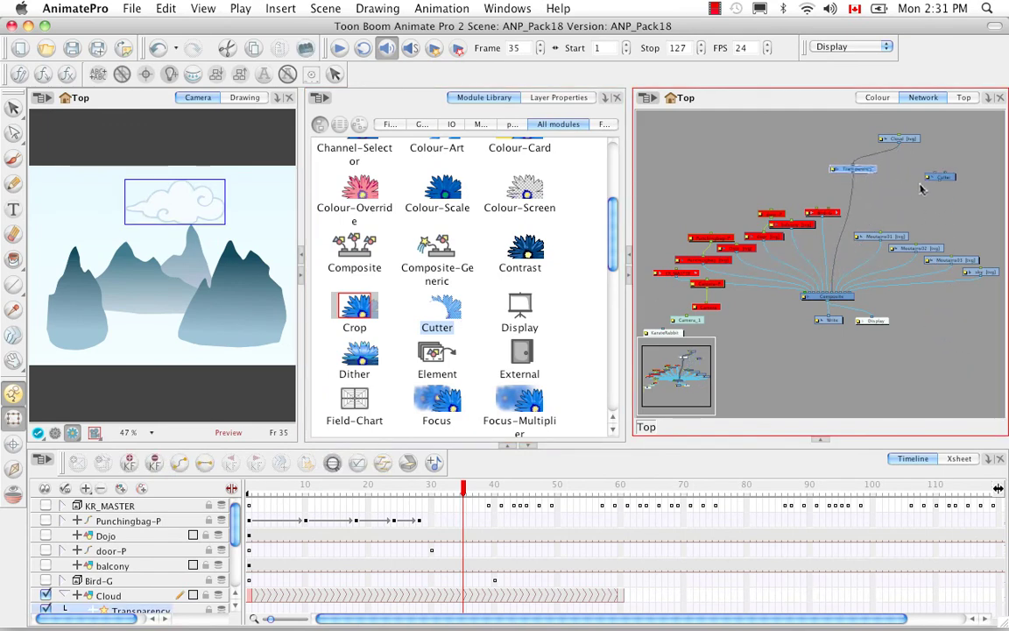
pyautogui.moveTo(952, 179); pyautogui.dragTo(891, 204)
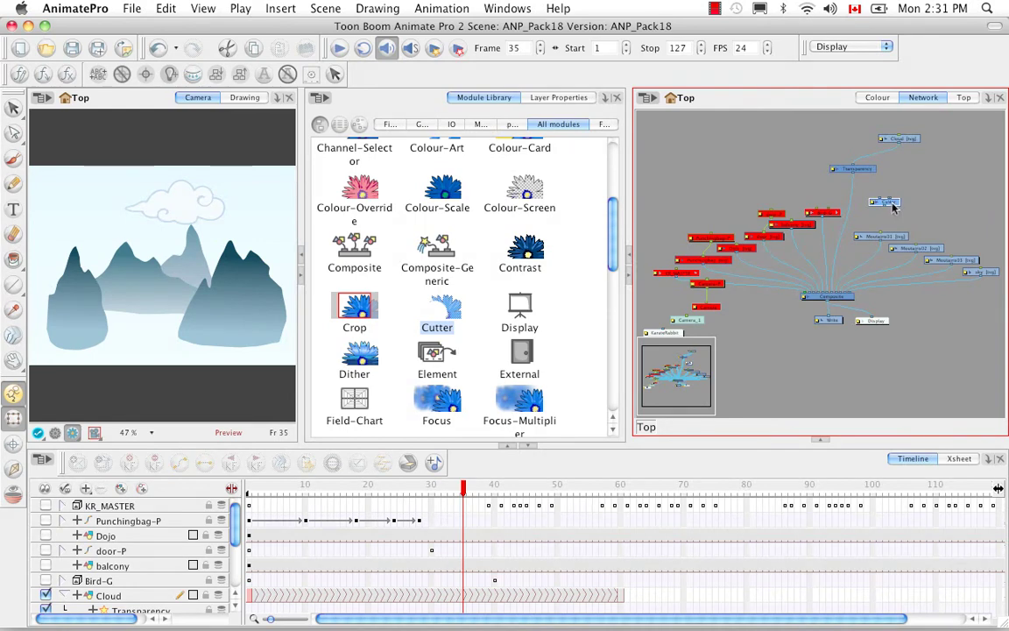
# Insert the Cutter module between the Transparency and Composite modules, and space Transparency and Cutter apart in the network.
pyautogui.moveTo(892, 205); pyautogui.dragTo(938, 180)
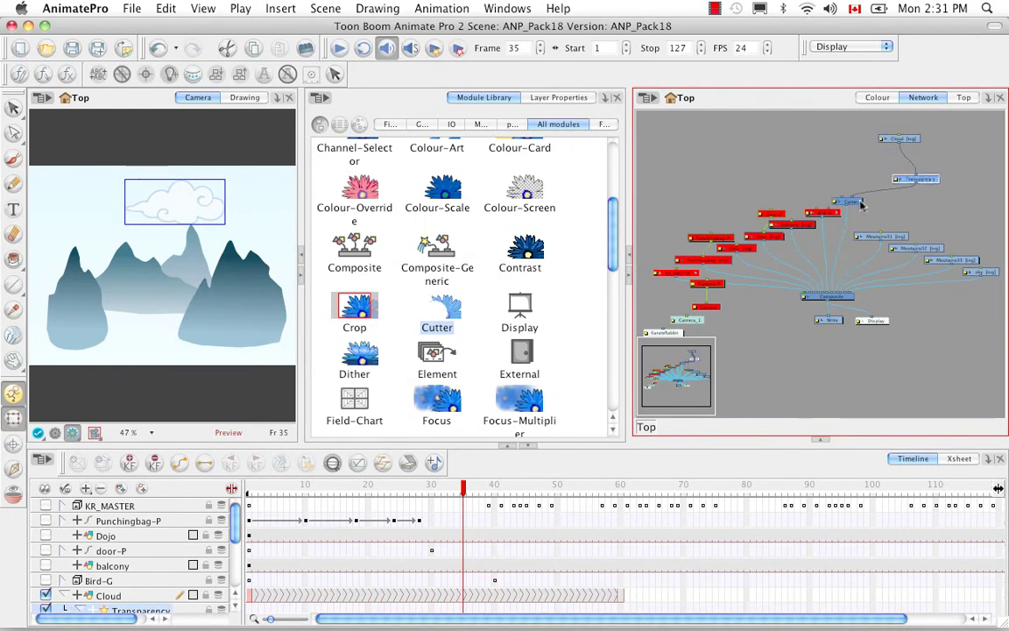
pyautogui.moveTo(863, 203); pyautogui.dragTo(878, 208)
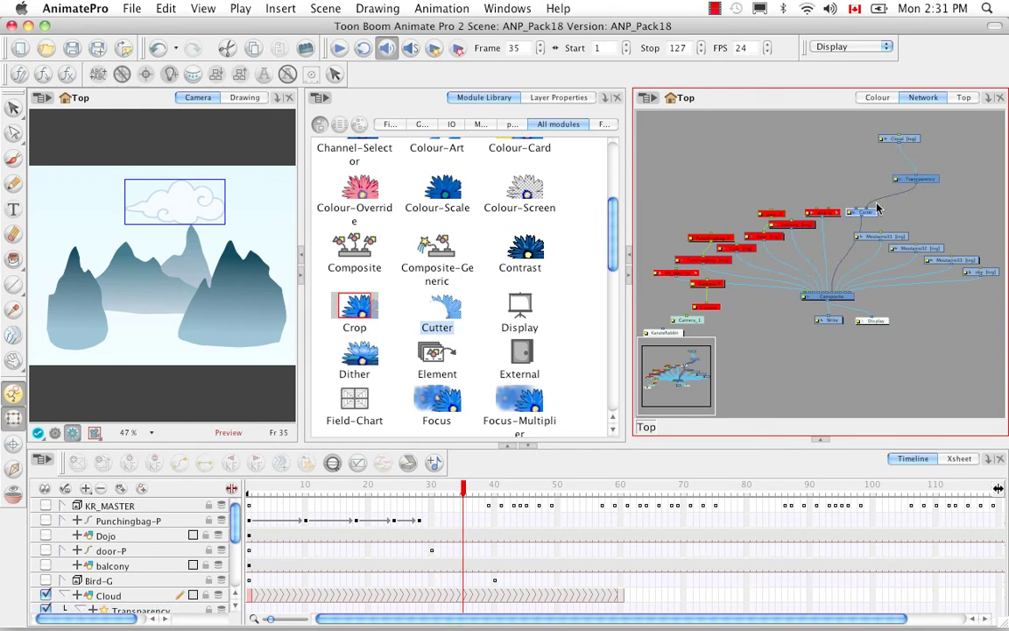
# Add a new drawing layer above Cloud and move its module near the Cutter module in the network.
pyautogui.click(122, 493)
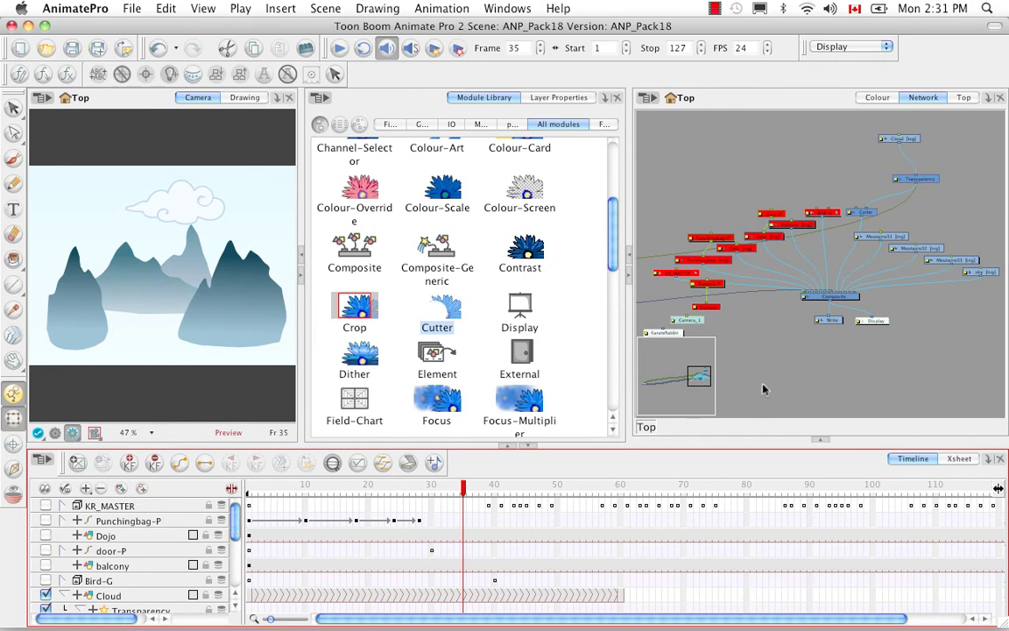
pyautogui.click(759, 345)
pyautogui.moveTo(734, 313); pyautogui.dragTo(868, 303)
pyautogui.moveTo(723, 309); pyautogui.dragTo(932, 260)
pyautogui.moveTo(738, 288)
pyautogui.mouseDown()
pyautogui.moveTo(800, 300)
pyautogui.moveTo(993, 231)
pyautogui.moveTo(832, 254)
pyautogui.moveTo(749, 293)
pyautogui.moveTo(973, 225)
pyautogui.moveTo(699, 296)
pyautogui.moveTo(912, 249)
pyautogui.moveTo(939, 276)
pyautogui.moveTo(677, 327)
pyautogui.moveTo(660, 311)
pyautogui.moveTo(604, 323)
pyautogui.mouseUp()
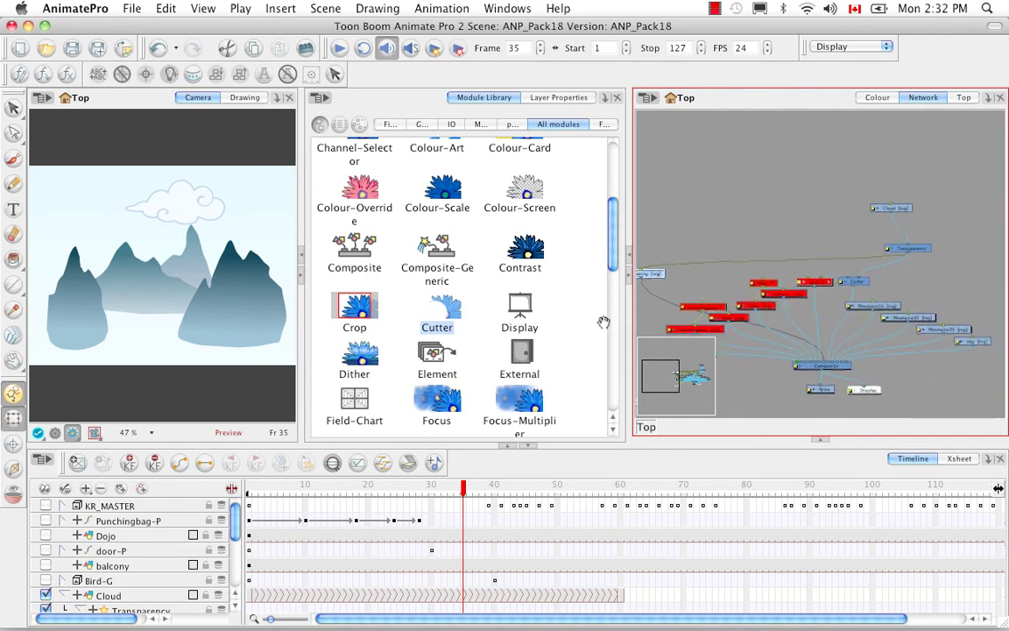
pyautogui.moveTo(650, 274)
pyautogui.mouseDown()
pyautogui.moveTo(858, 252)
pyautogui.moveTo(867, 239)
pyautogui.moveTo(764, 223)
pyautogui.moveTo(846, 225)
pyautogui.moveTo(867, 256)
pyautogui.mouseUp()
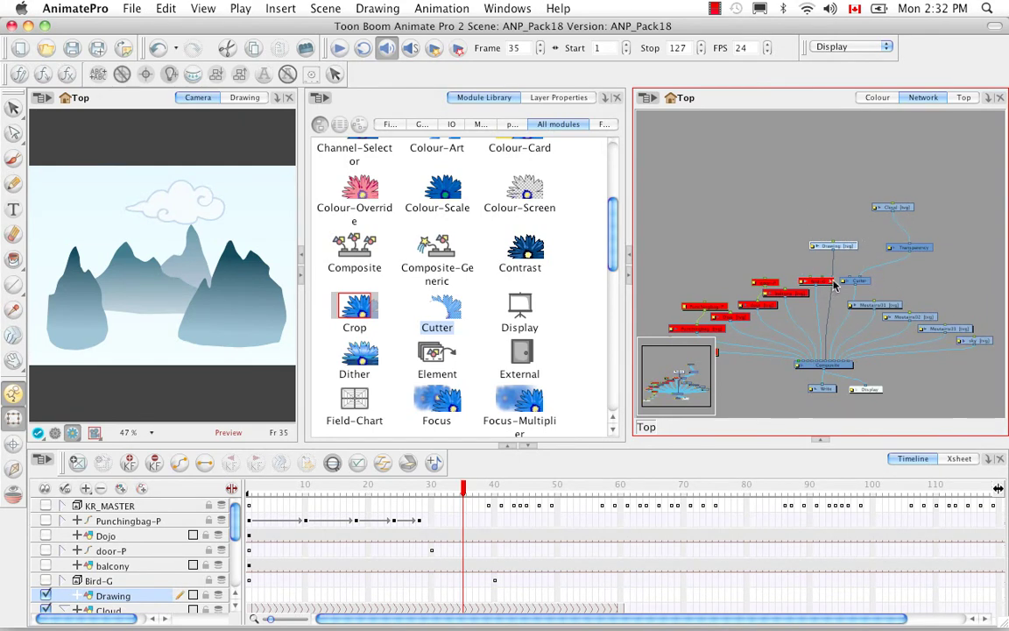
# Show frame 1 of the new drawing layer in an enlarged Drawing view with the light table on.
pyautogui.click(237, 97)
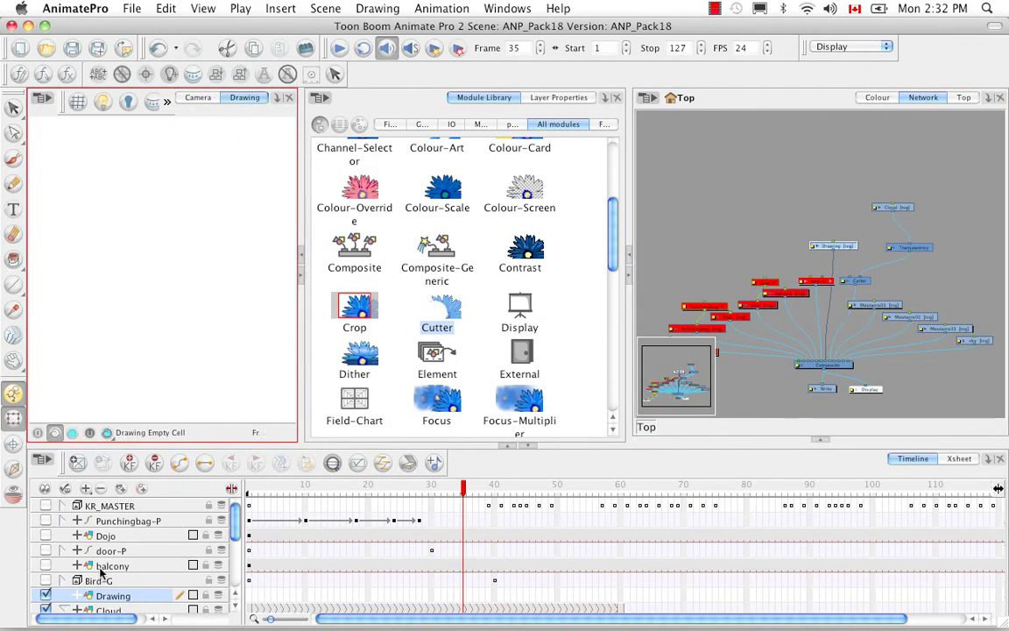
pyautogui.moveTo(466, 488); pyautogui.dragTo(169, 505)
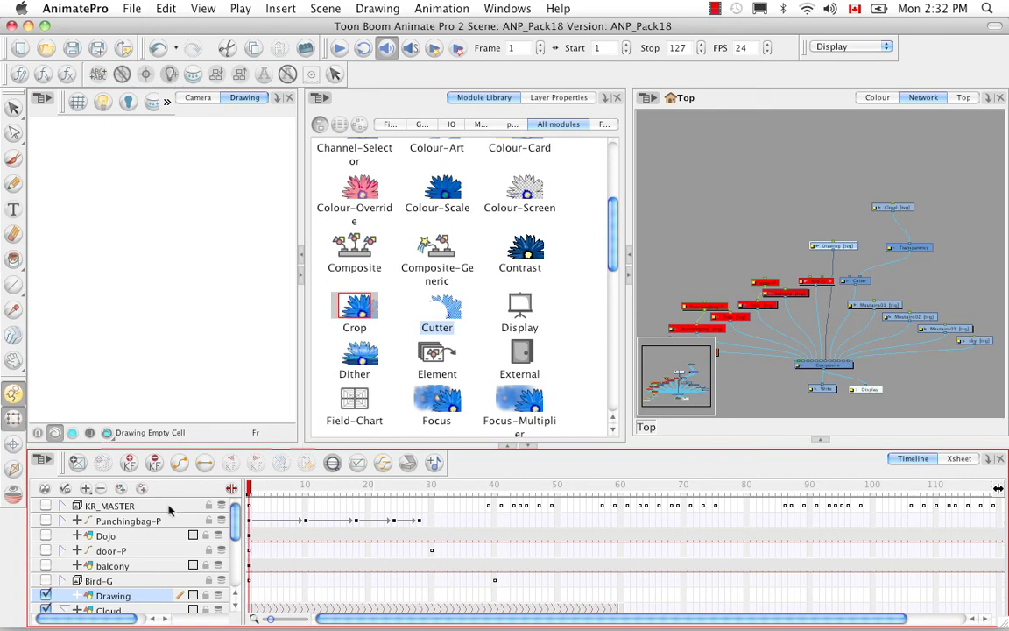
pyautogui.click(102, 102)
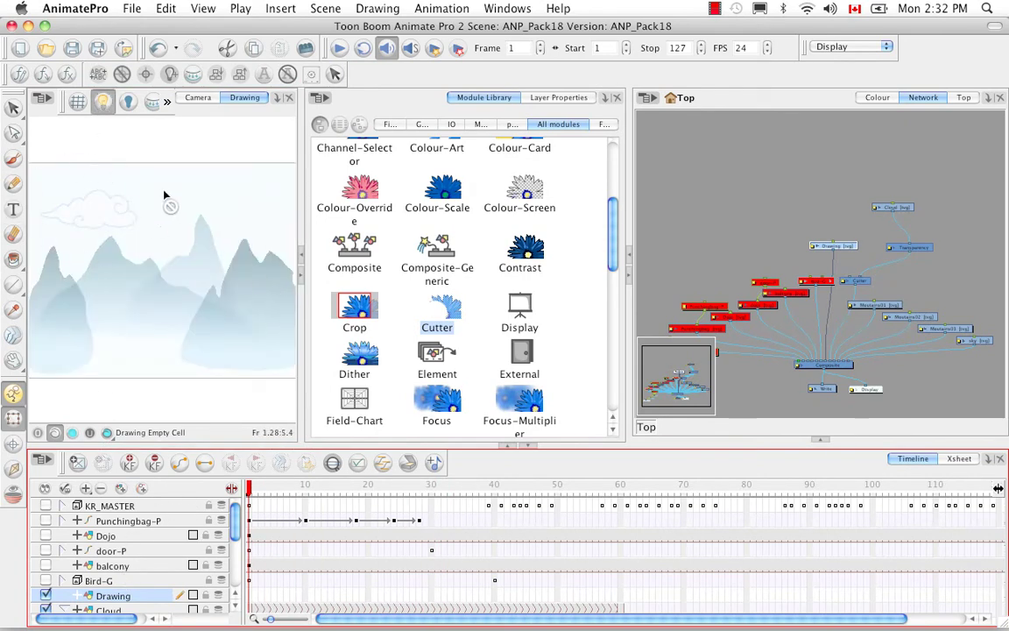
pyautogui.click(300, 279)
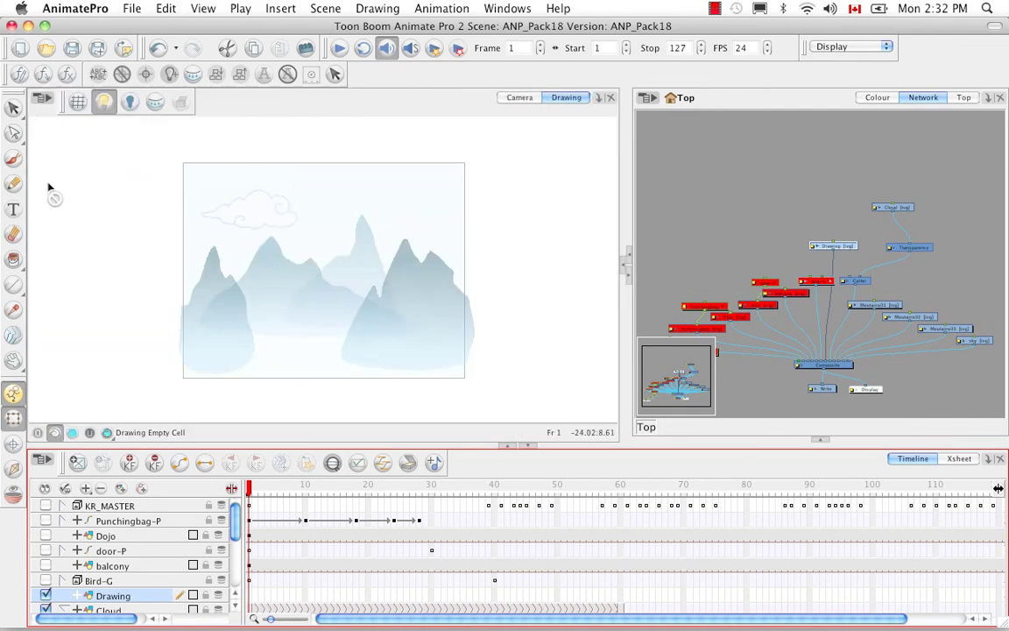
# Draw a tall, narrow ellipse over the tip of the central back mountain and fill it with black.
pyautogui.click(14, 159)
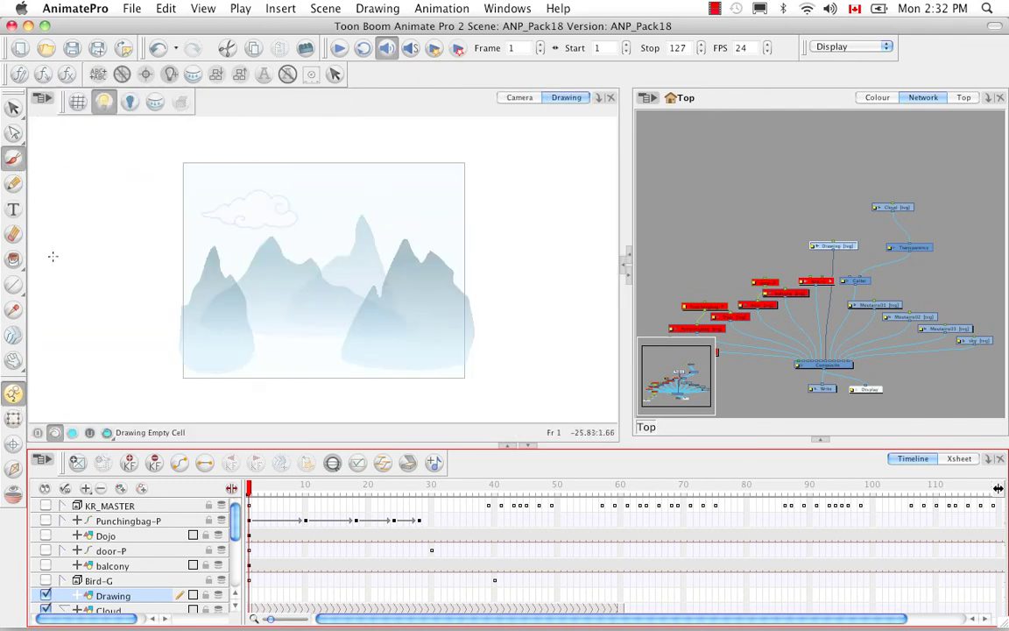
pyautogui.moveTo(18, 289); pyautogui.dragTo(54, 329)
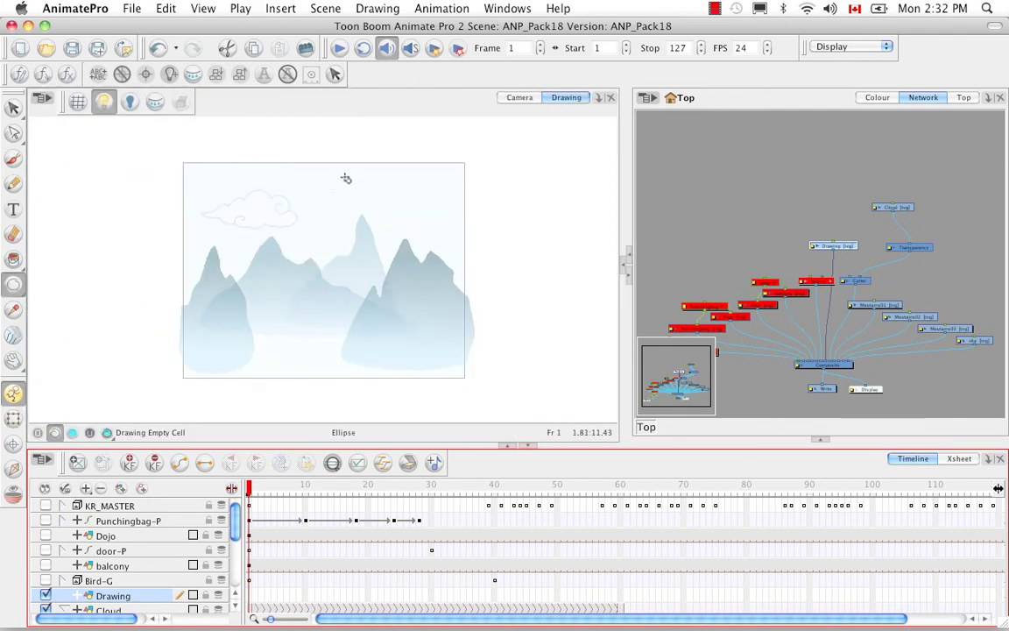
pyautogui.moveTo(352, 173); pyautogui.dragTo(378, 235)
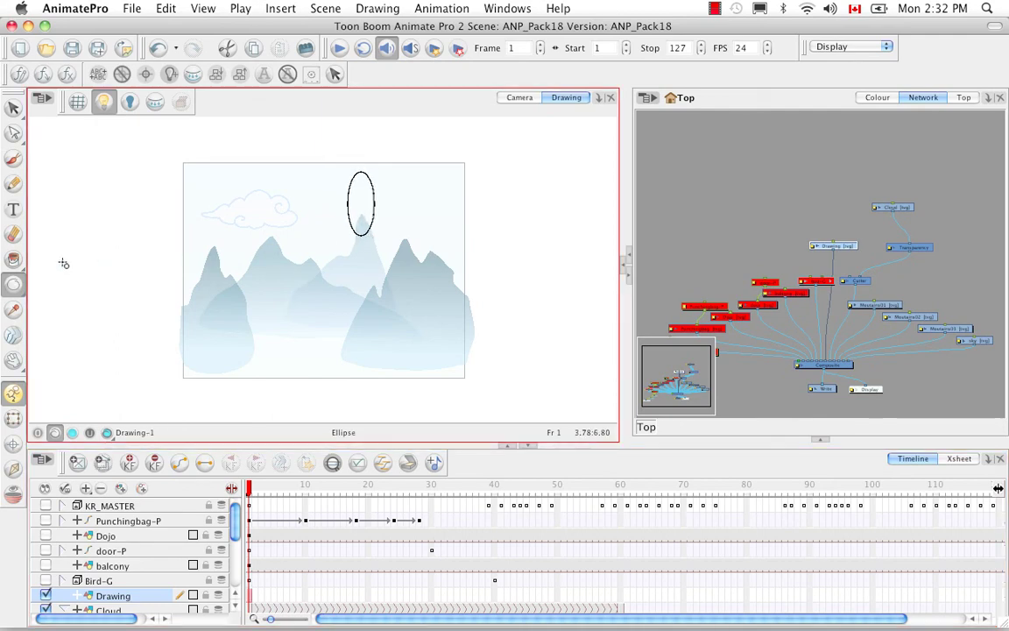
pyautogui.click(13, 258)
pyautogui.click(367, 199)
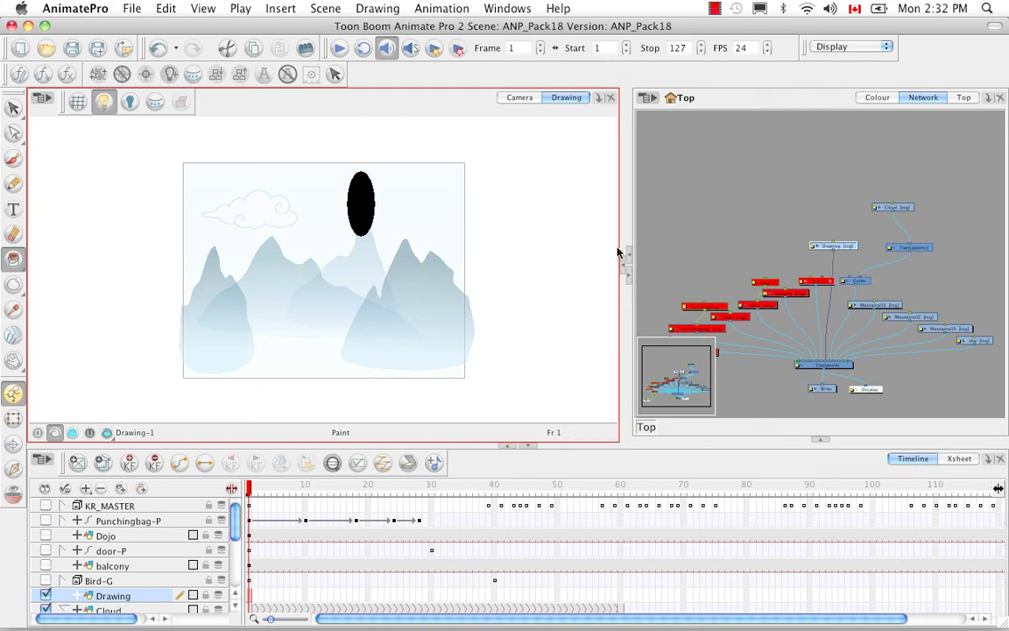
# Rename the new drawing layer as Black_hole.
pyautogui.doubleClick(123, 596)
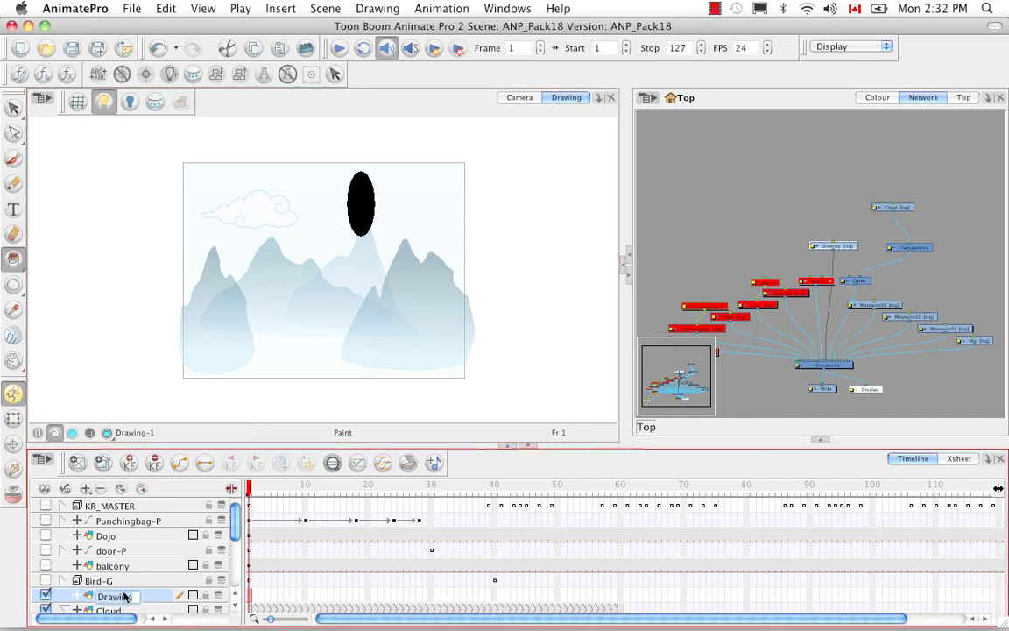
pyautogui.press('BackSpace')
pyautogui.write('Black_hole')
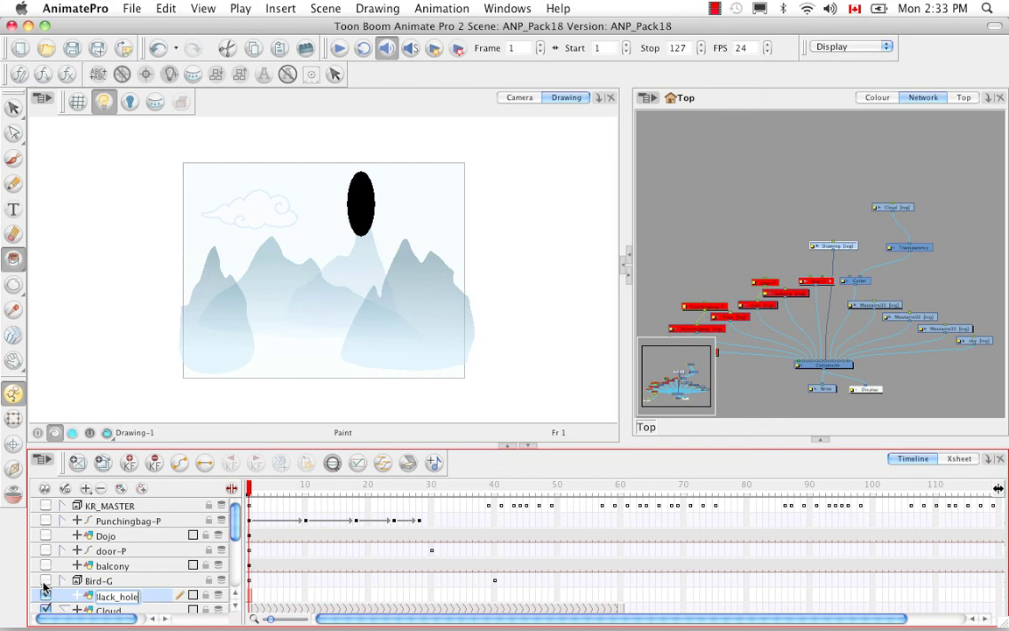
pyautogui.press('Return')
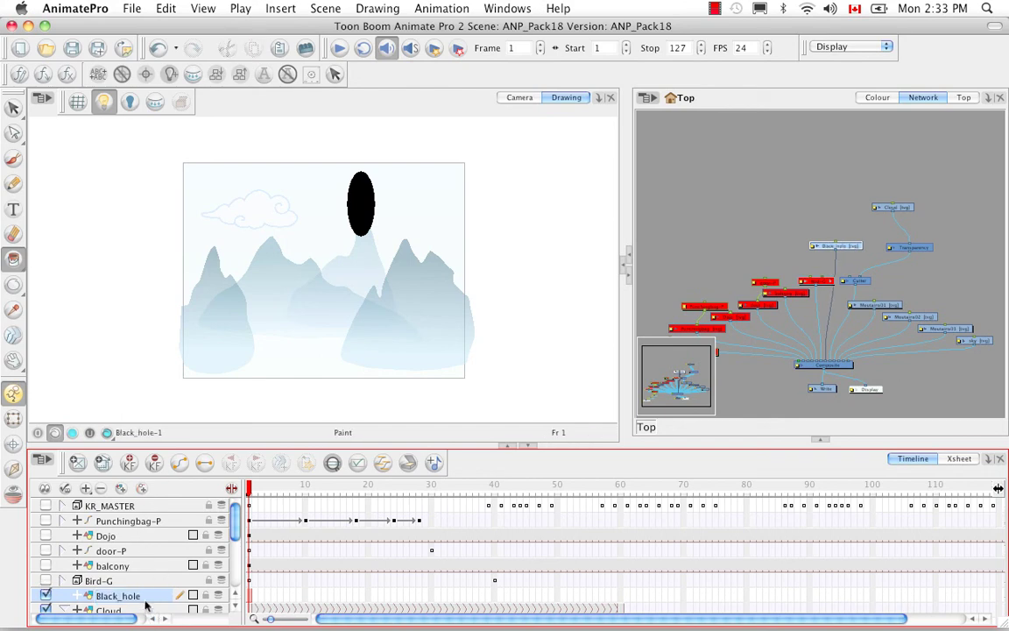
# Duplicate the Black_hole layer and rename the duplicate as Cutter_Matte.
pyautogui.rightClick(143, 596)
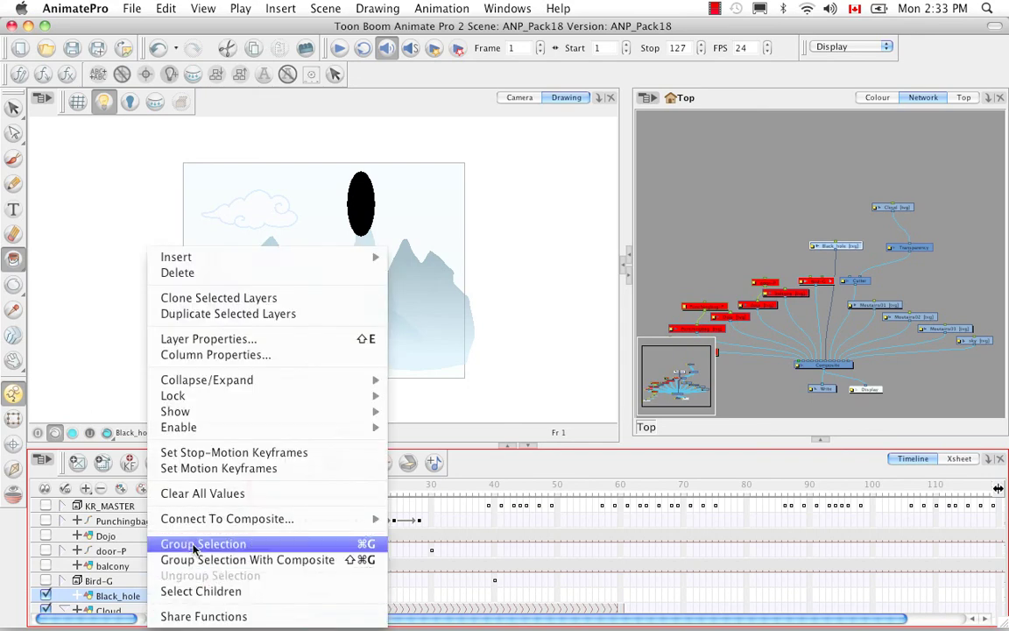
pyautogui.click(246, 317)
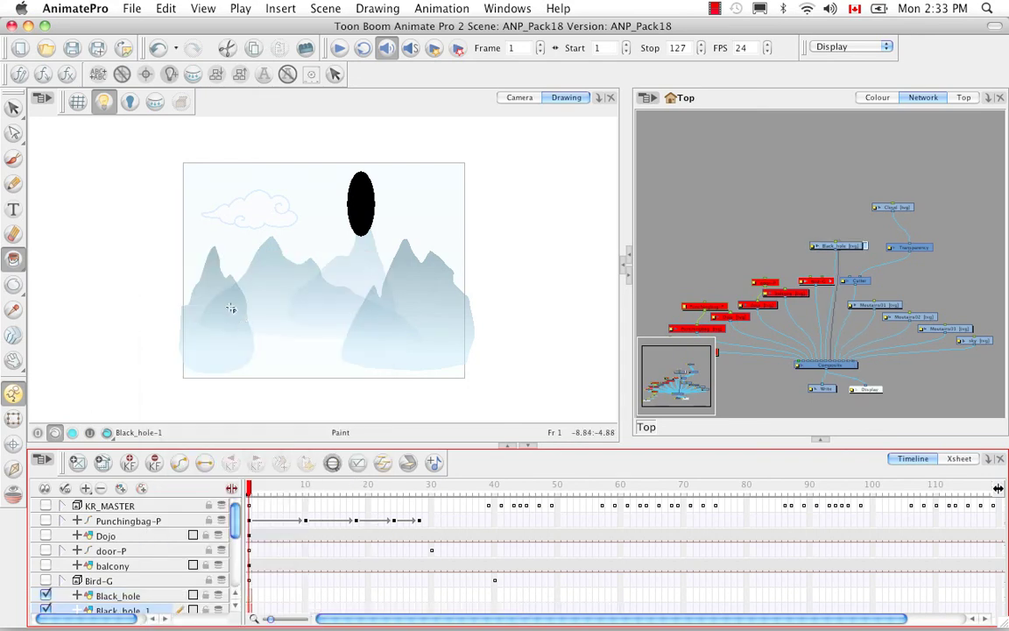
pyautogui.scroll(-4, 132, 551)
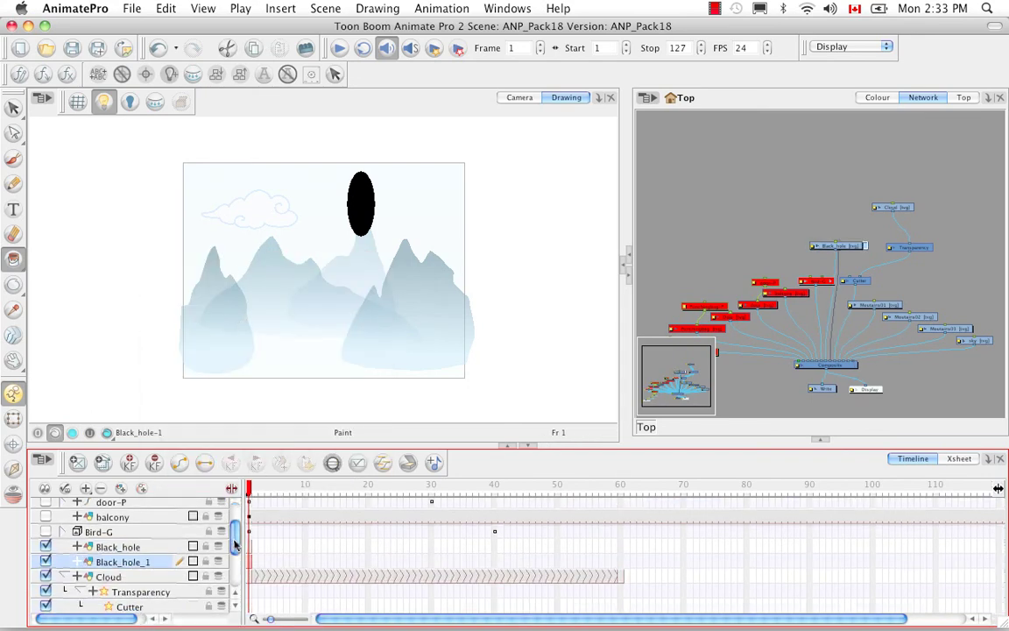
pyautogui.doubleClick(139, 553)
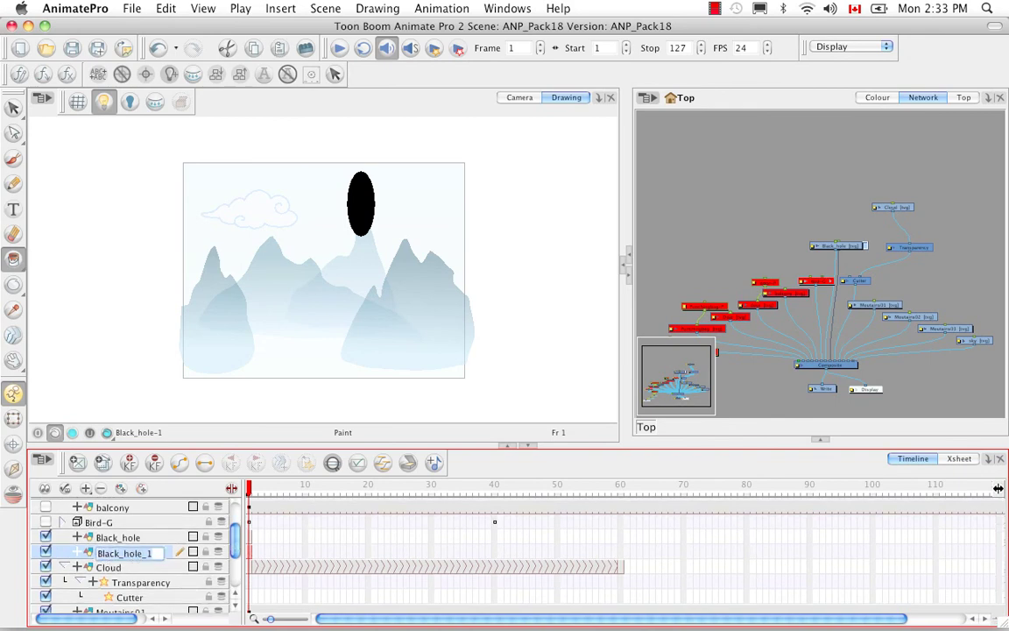
pyautogui.press('BackSpace')
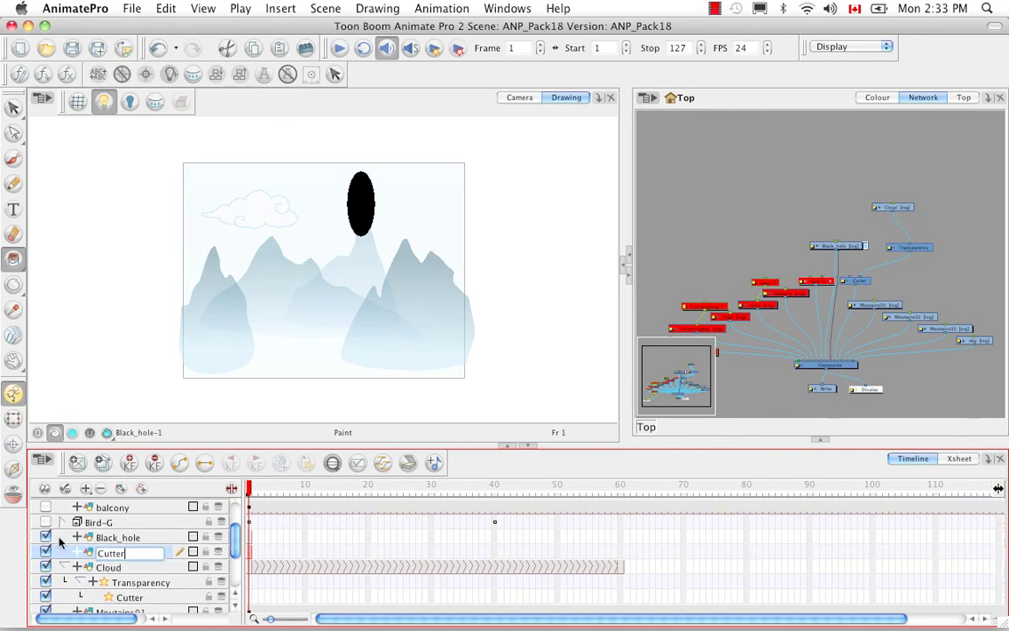
pyautogui.write('Cutter_Matte')
pyautogui.press('Return')
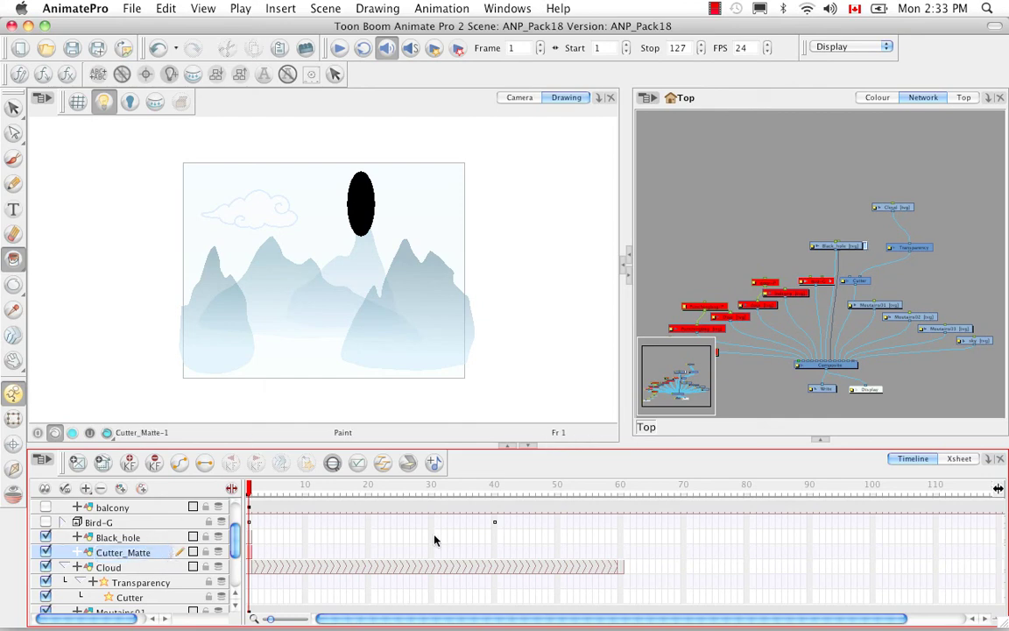
# Extend the drawing exposure of the Black_hole and Cutter_Matte layers to frame 60.
pyautogui.click(618, 537)
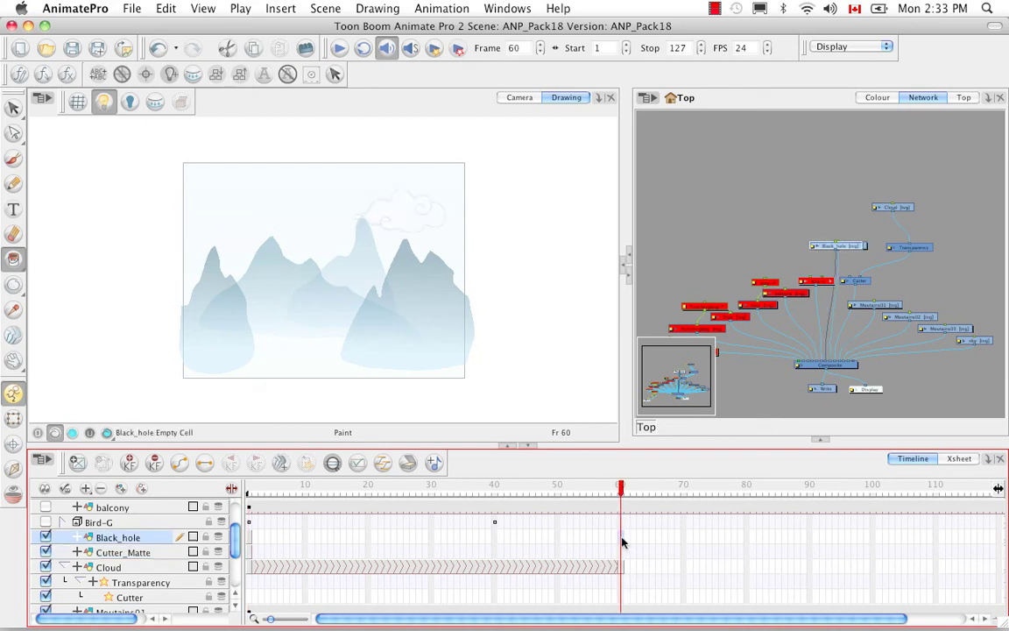
pyautogui.rightClick(620, 537)
pyautogui.click(684, 289)
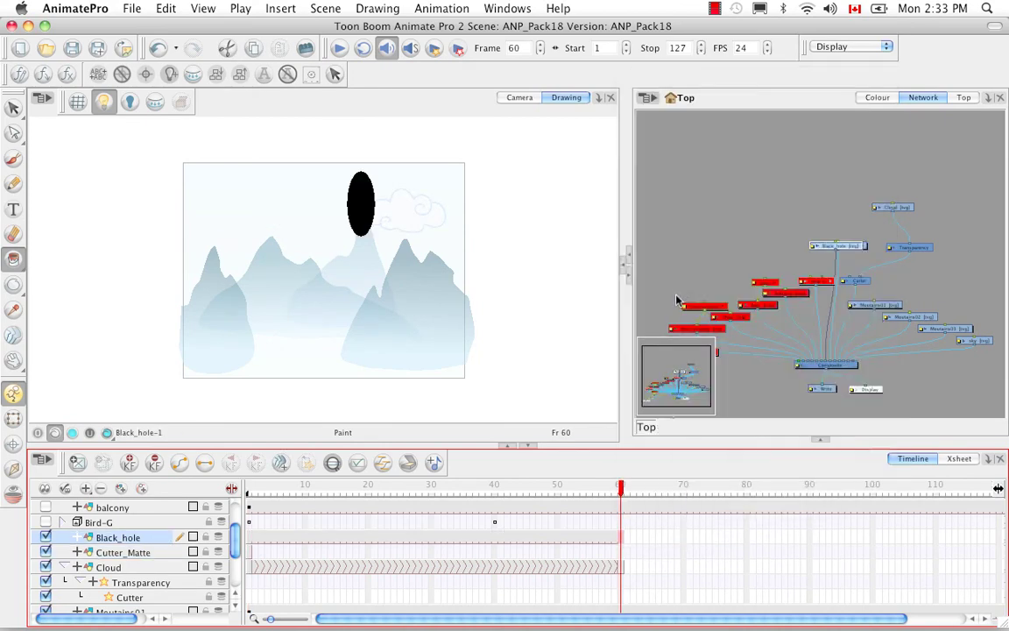
pyautogui.click(620, 553)
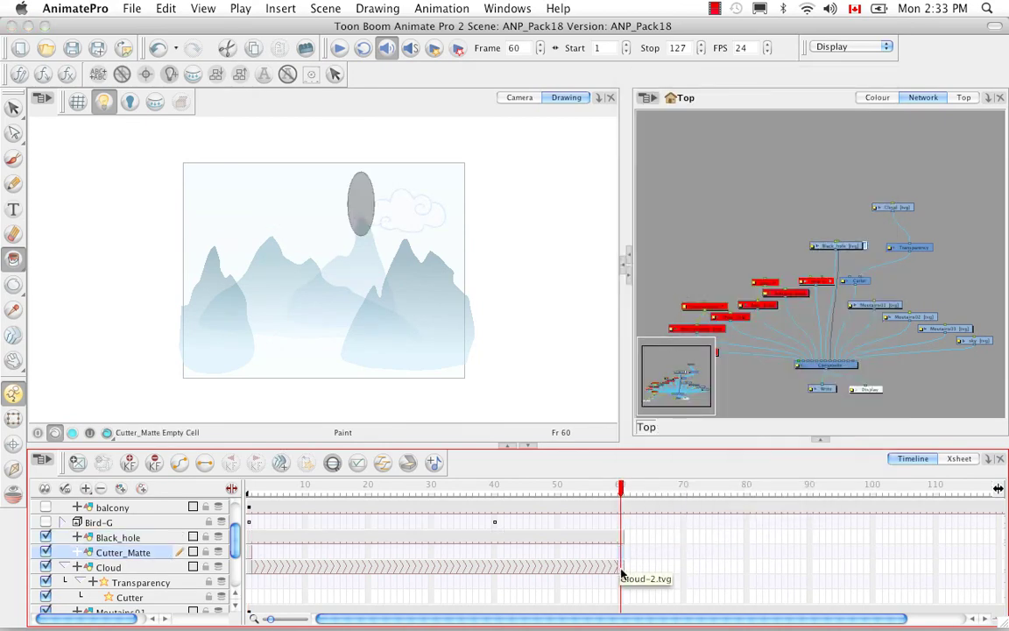
pyautogui.rightClick(620, 554)
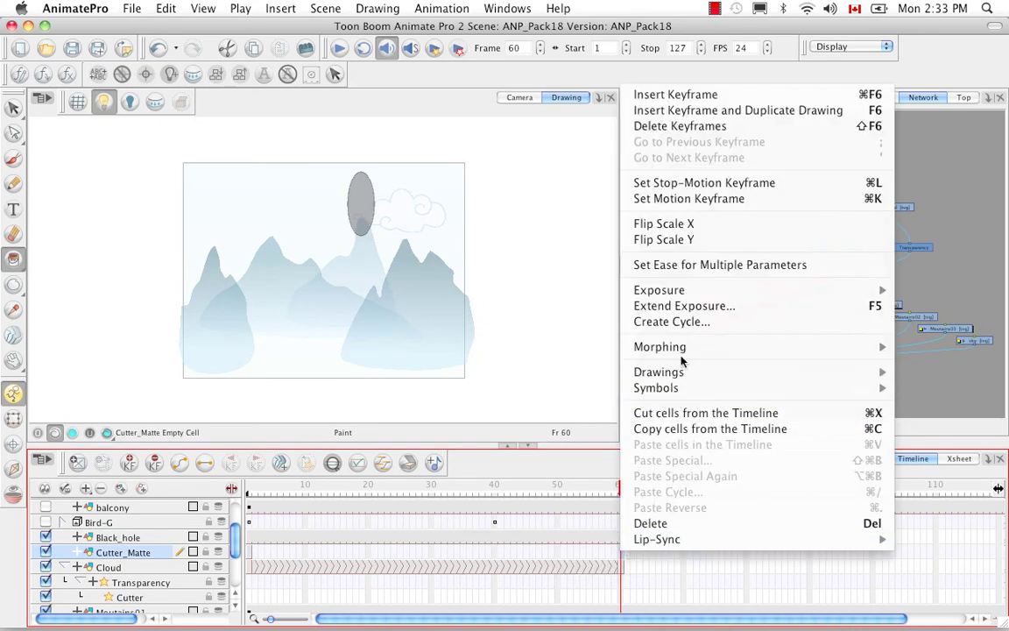
pyautogui.click(688, 306)
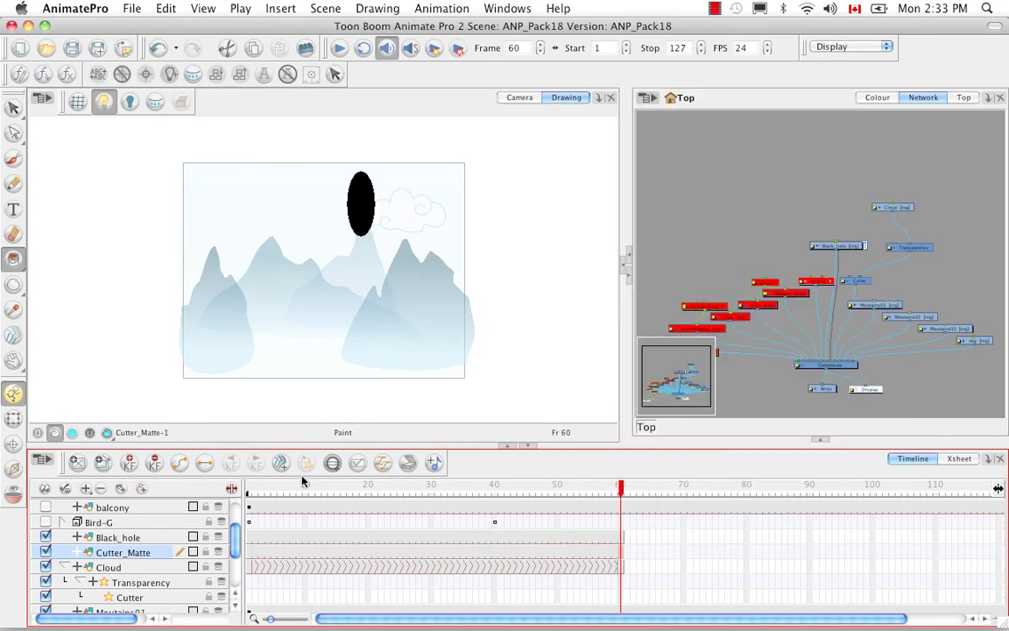
# Disable the Black_hole layer and go to frame 1 of the Cutter_Matte layer.
pyautogui.click(46, 537)
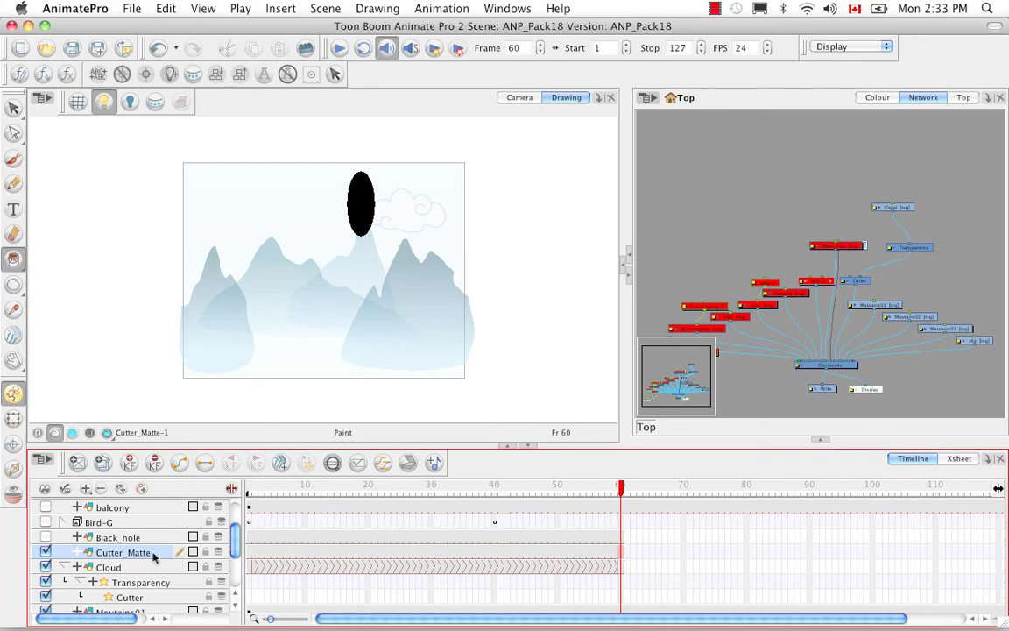
pyautogui.doubleClick(121, 554)
pyautogui.click(249, 495)
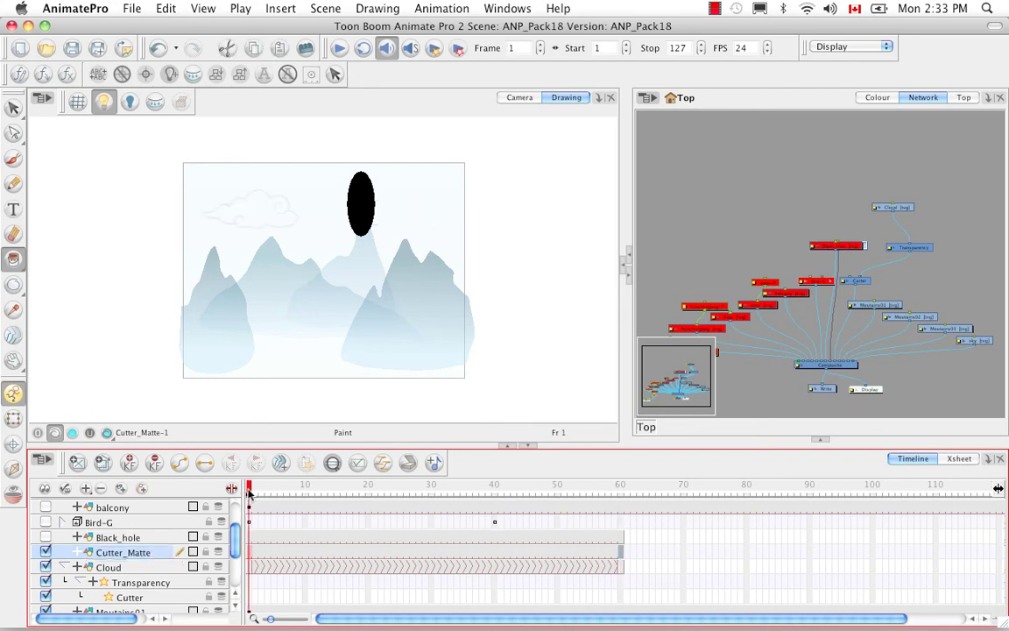
# Brush a closed outline from the matte's ellipse to just beyond the camera frame's right edge and fill it with black.
pyautogui.click(14, 155)
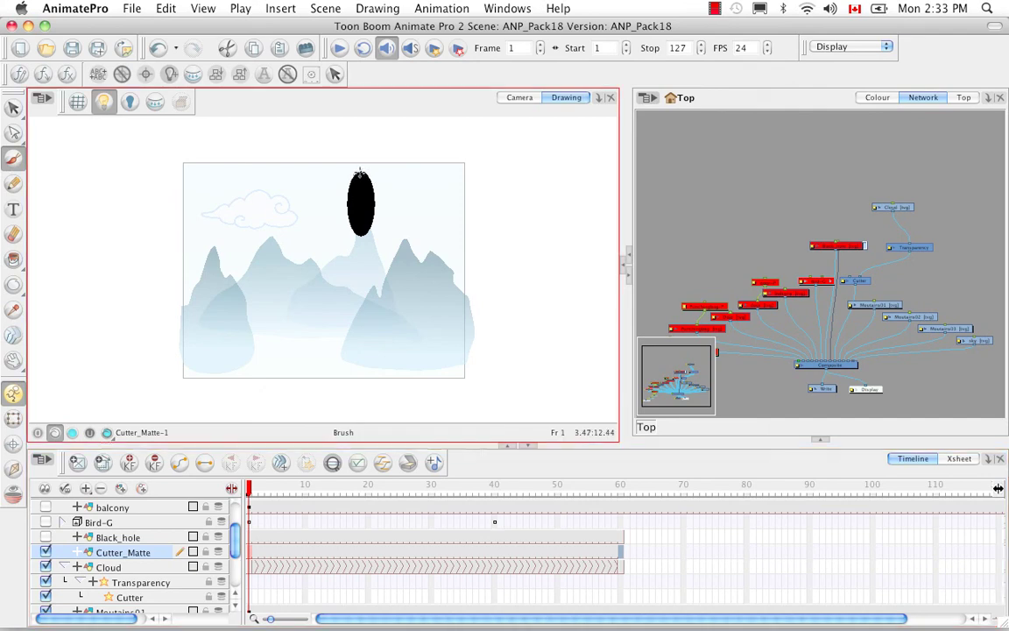
pyautogui.moveTo(359, 171); pyautogui.dragTo(476, 171)
pyautogui.moveTo(368, 233); pyautogui.dragTo(482, 233)
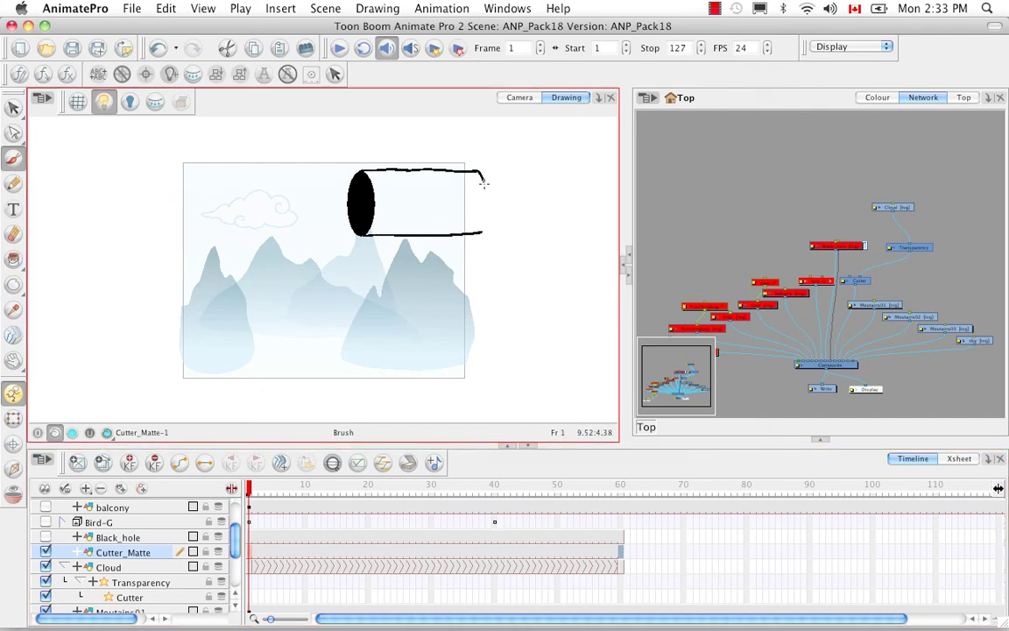
pyautogui.moveTo(481, 173)
pyautogui.mouseDown()
pyautogui.moveTo(489, 210)
pyautogui.moveTo(480, 231)
pyautogui.mouseUp()
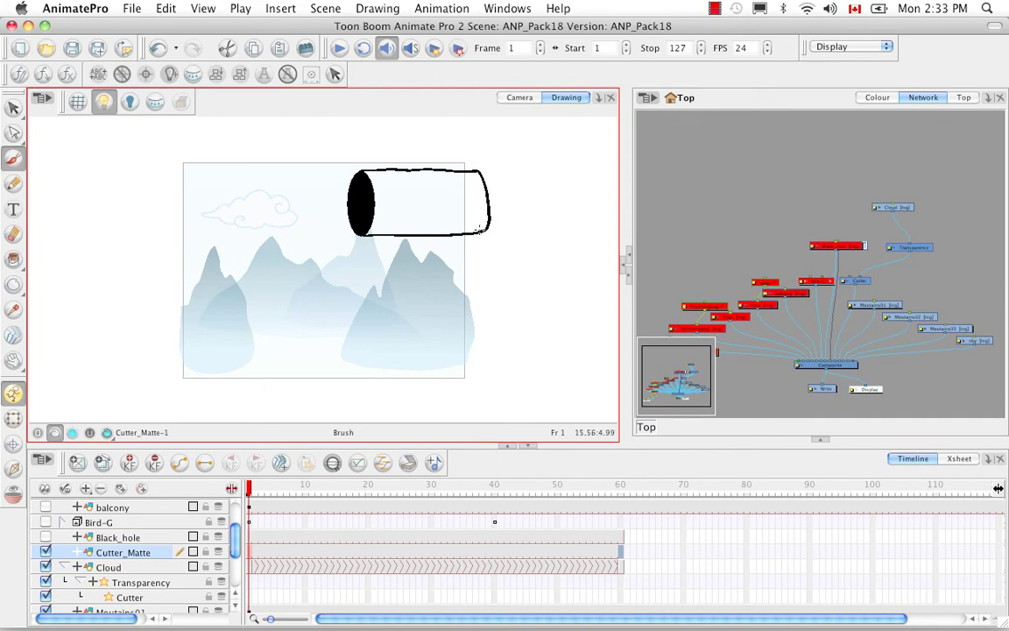
pyautogui.click(14, 259)
pyautogui.click(390, 205)
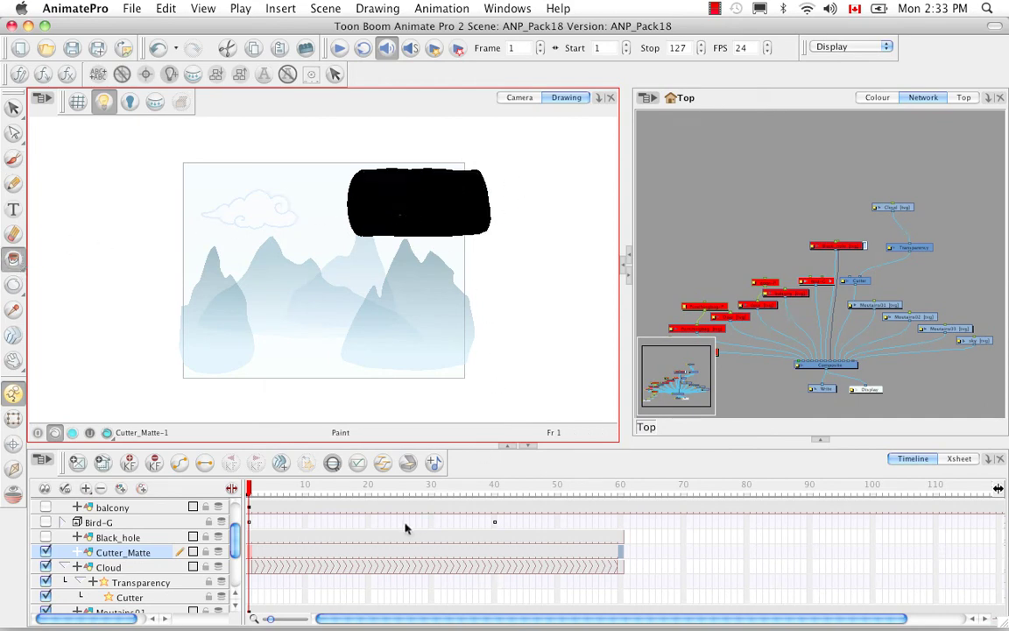
# Cut the black matte vertically through the ellipse's middle with the Eraser and delete the fill and outline left of the cut.
pyautogui.click(13, 233)
pyautogui.moveTo(360, 167); pyautogui.dragTo(360, 238)
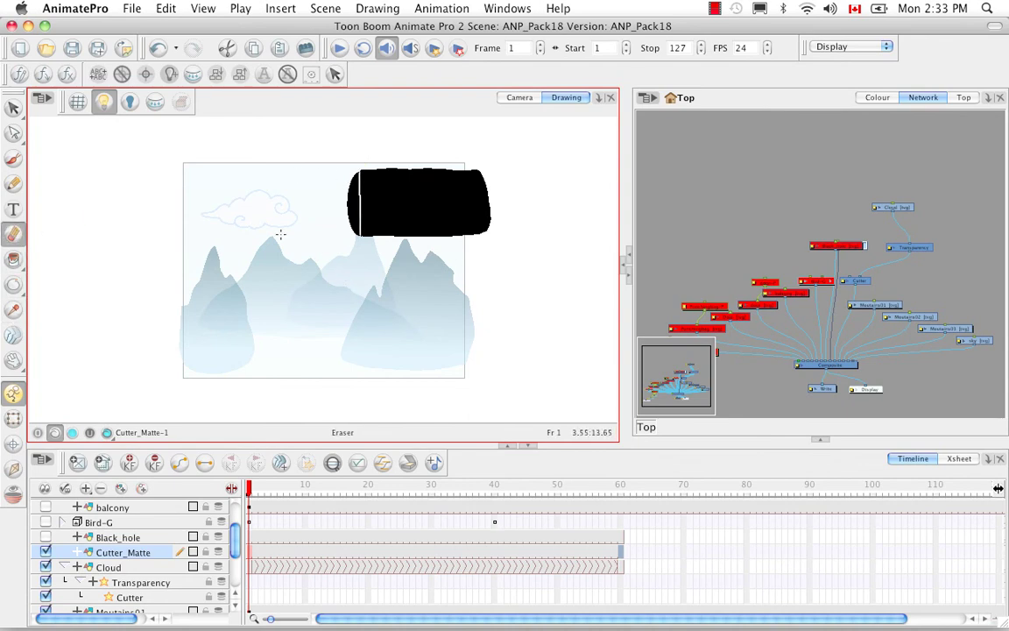
pyautogui.click(13, 107)
pyautogui.click(350, 204)
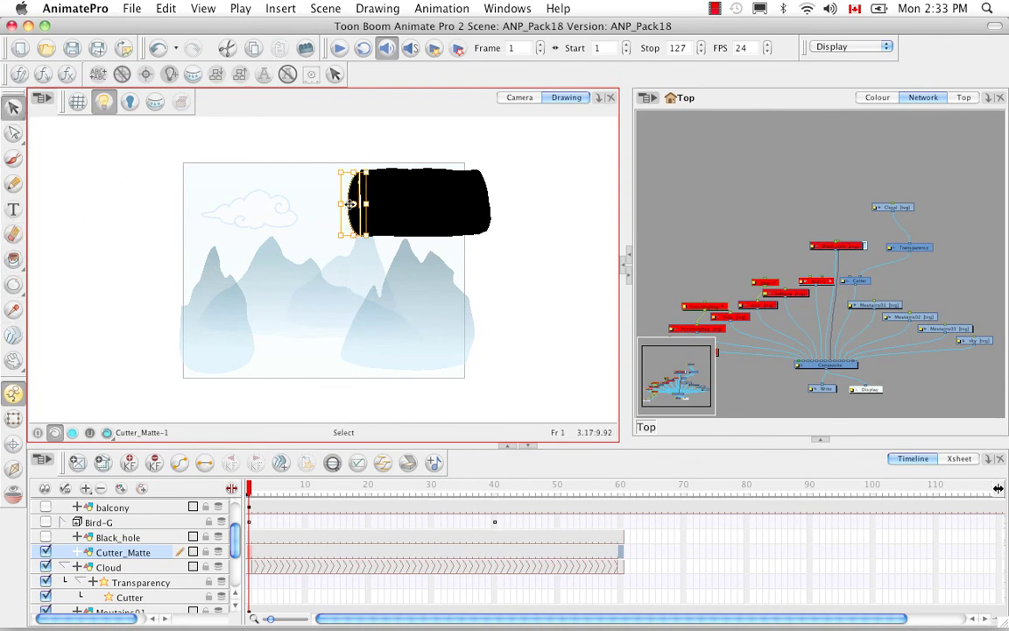
pyautogui.press('Delete')
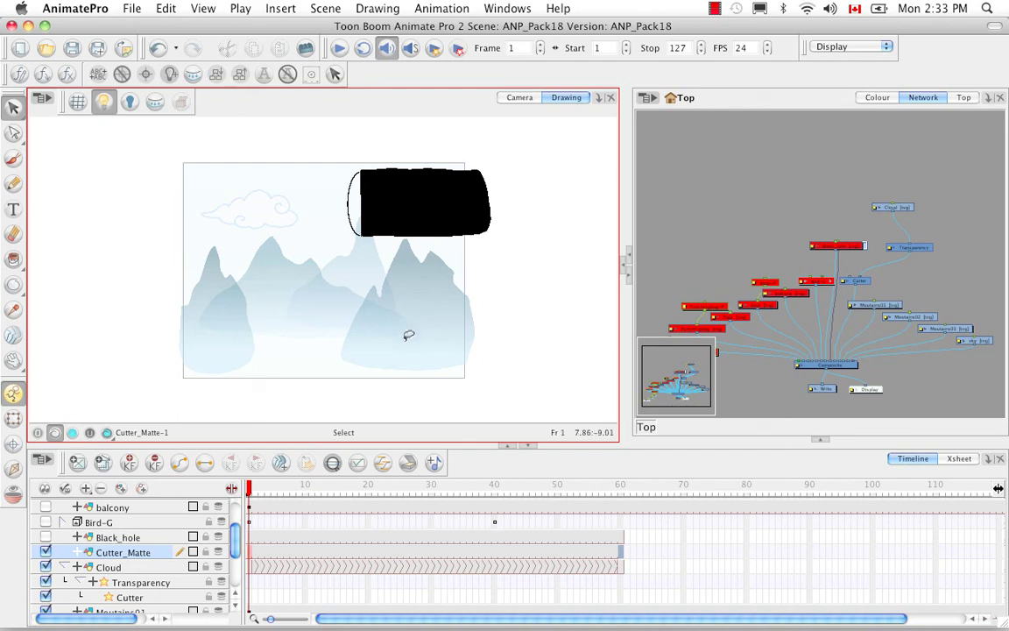
pyautogui.click(348, 218)
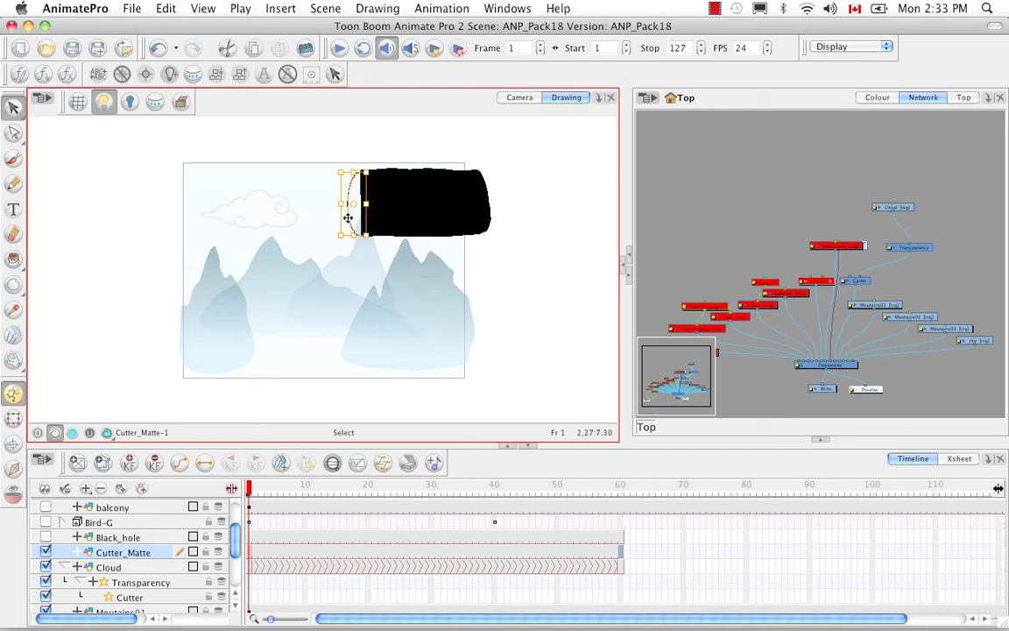
pyautogui.press('Delete')
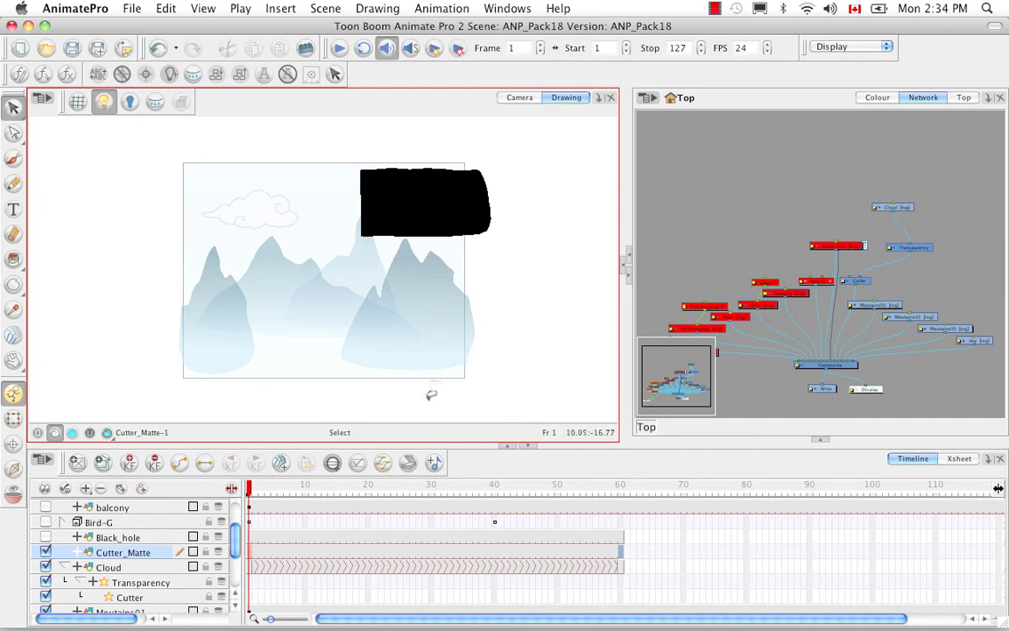
# Move the Black_hole module clear of Cutter_Matte, enable it, and reorder its Composite connection to sit behind the cloud.
pyautogui.moveTo(825, 248); pyautogui.dragTo(724, 178)
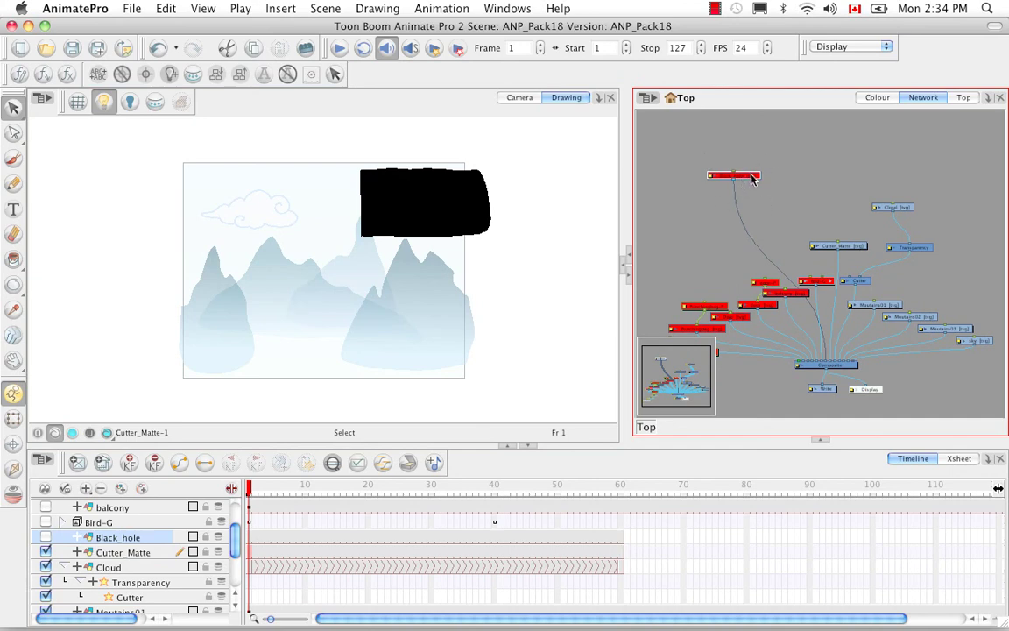
pyautogui.click(752, 176)
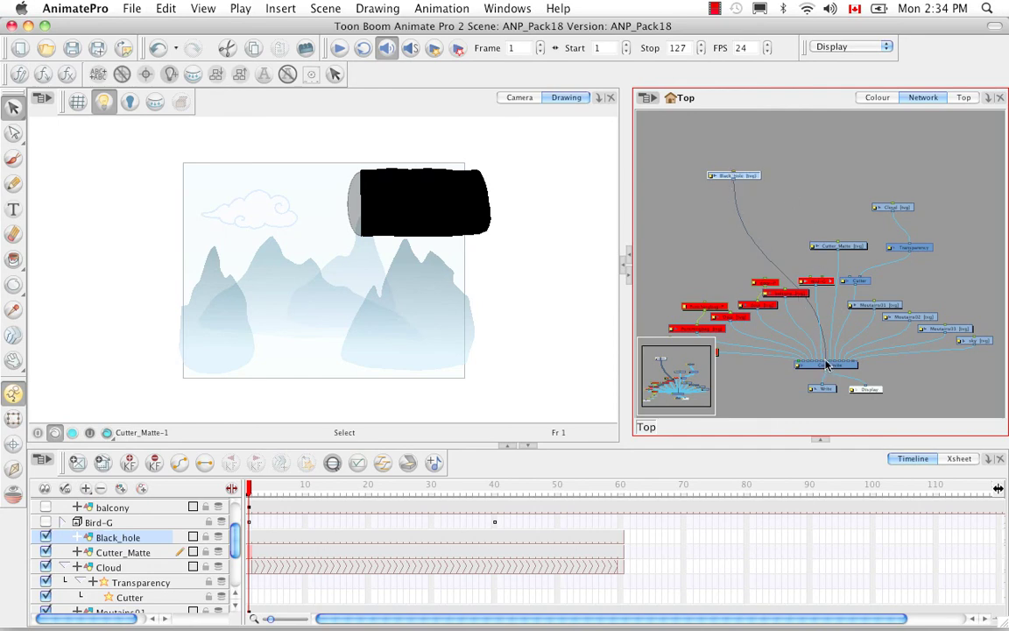
pyautogui.moveTo(831, 366); pyautogui.dragTo(835, 366)
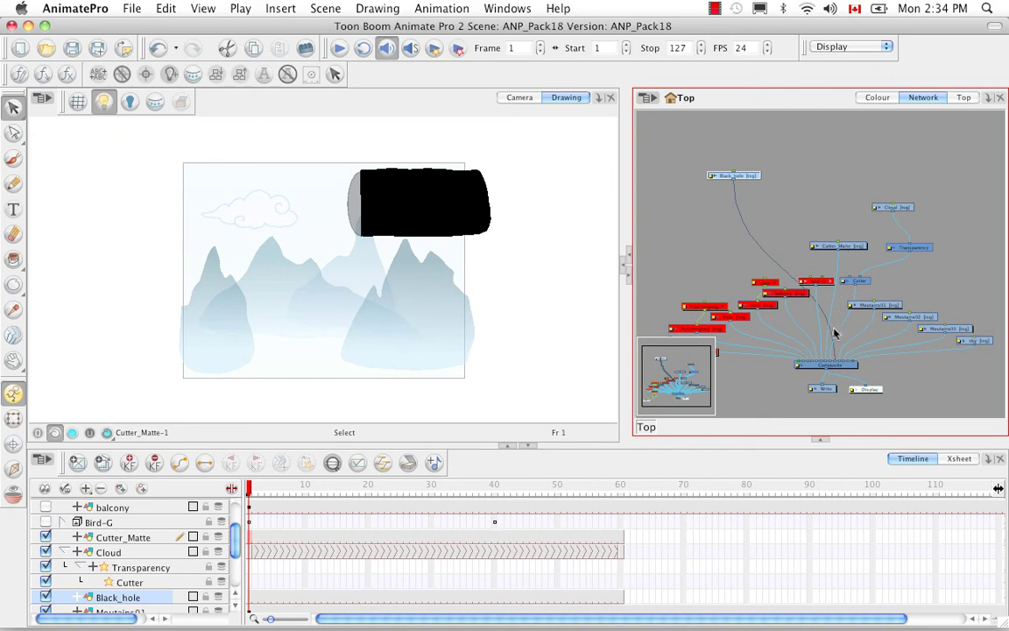
# Disconnect Cutter_Matte from the Composite and connect it to the Cutter module's matte port.
pyautogui.click(846, 247)
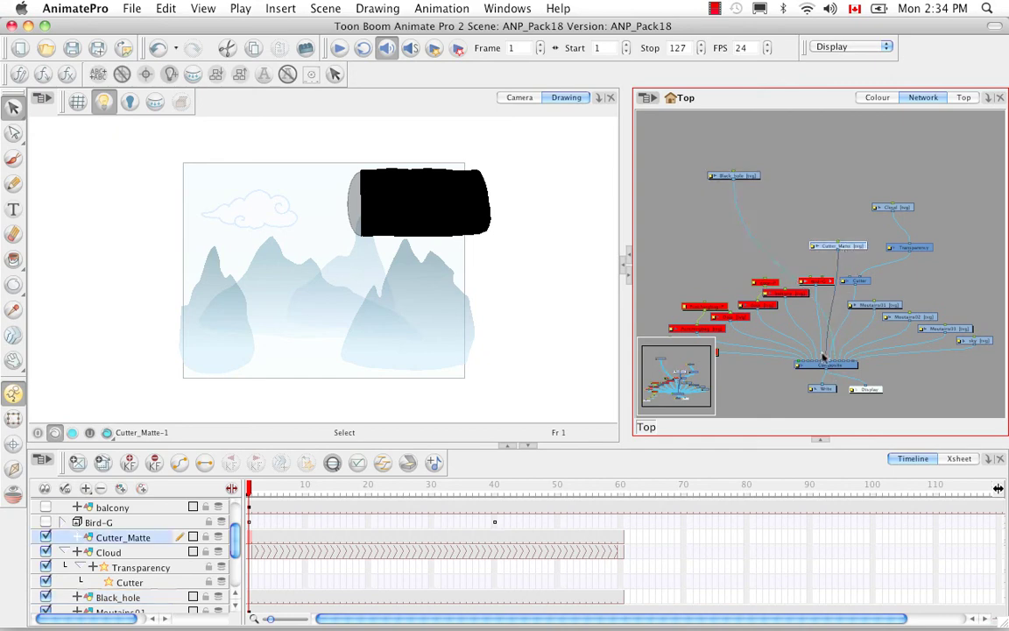
pyautogui.moveTo(828, 361)
pyautogui.mouseDown()
pyautogui.moveTo(865, 260)
pyautogui.moveTo(862, 277)
pyautogui.moveTo(850, 224)
pyautogui.moveTo(856, 198)
pyautogui.moveTo(841, 217)
pyautogui.mouseUp()
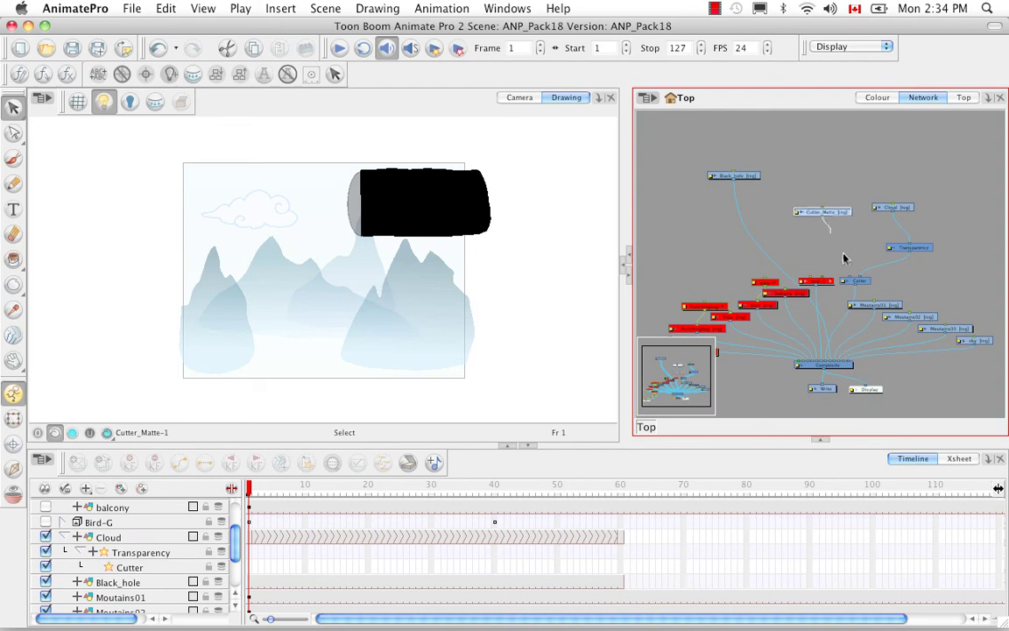
pyautogui.moveTo(871, 285); pyautogui.dragTo(870, 286)
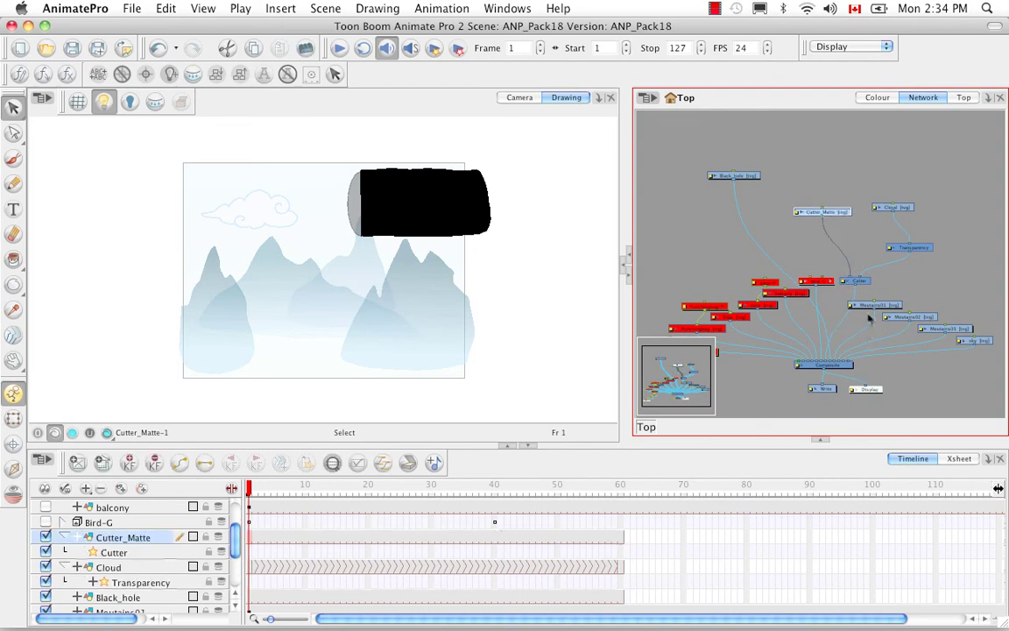
# Check the cloud's cutout against the black hole in the Camera view by scrubbing from frame 1 to frame 57.
pyautogui.click(525, 98)
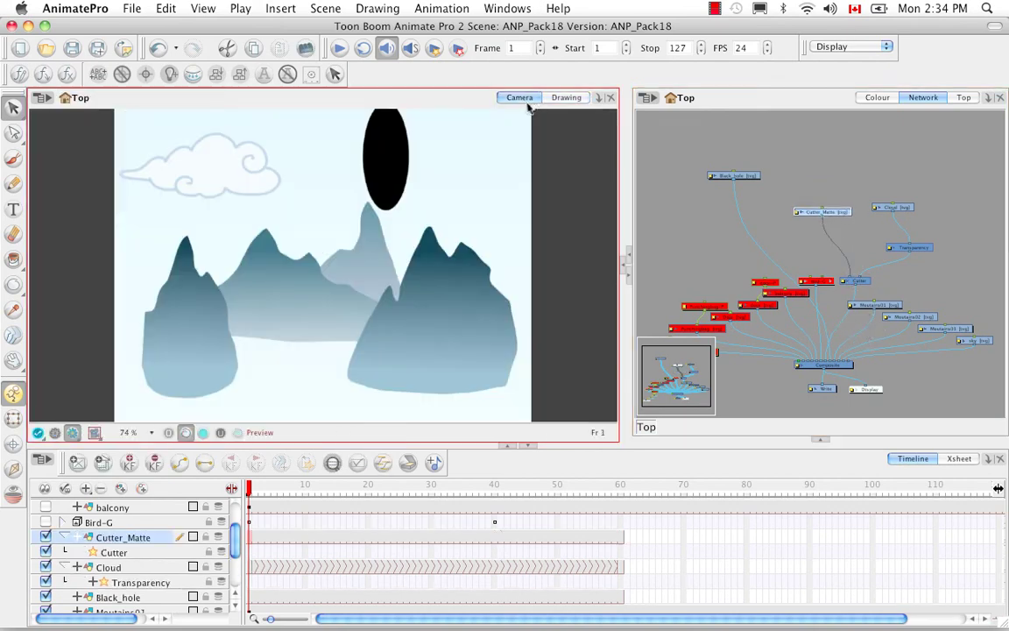
pyautogui.moveTo(249, 487); pyautogui.dragTo(450, 487)
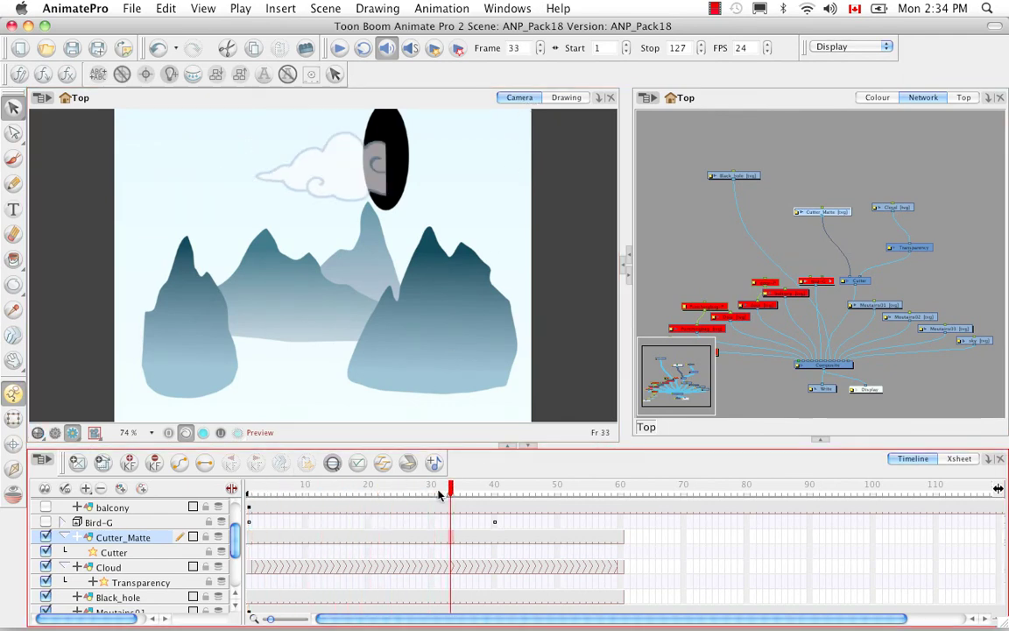
pyautogui.click(490, 488)
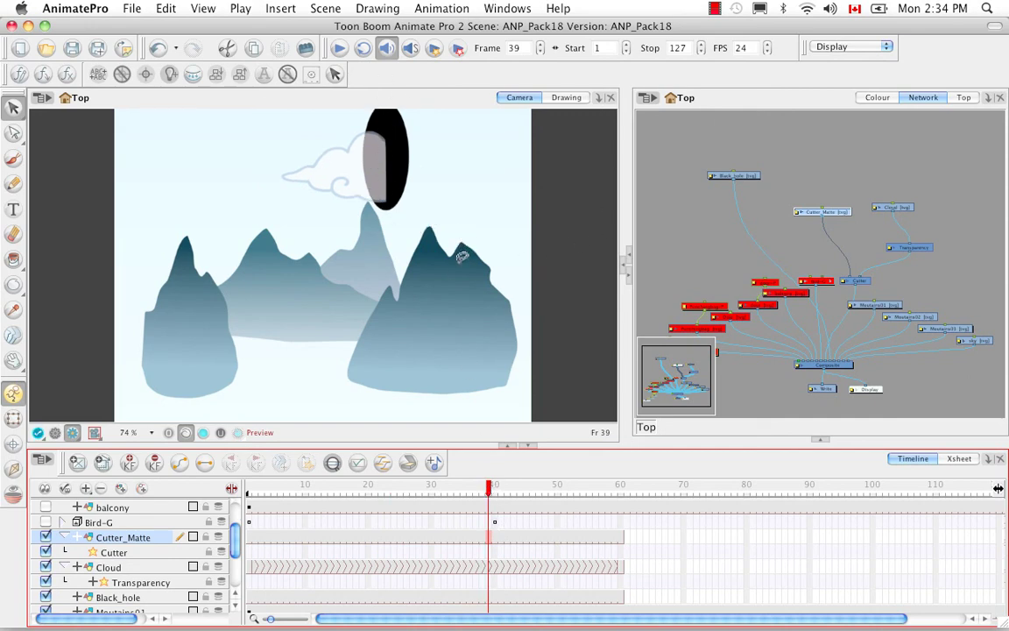
pyautogui.moveTo(490, 493); pyautogui.dragTo(604, 496)
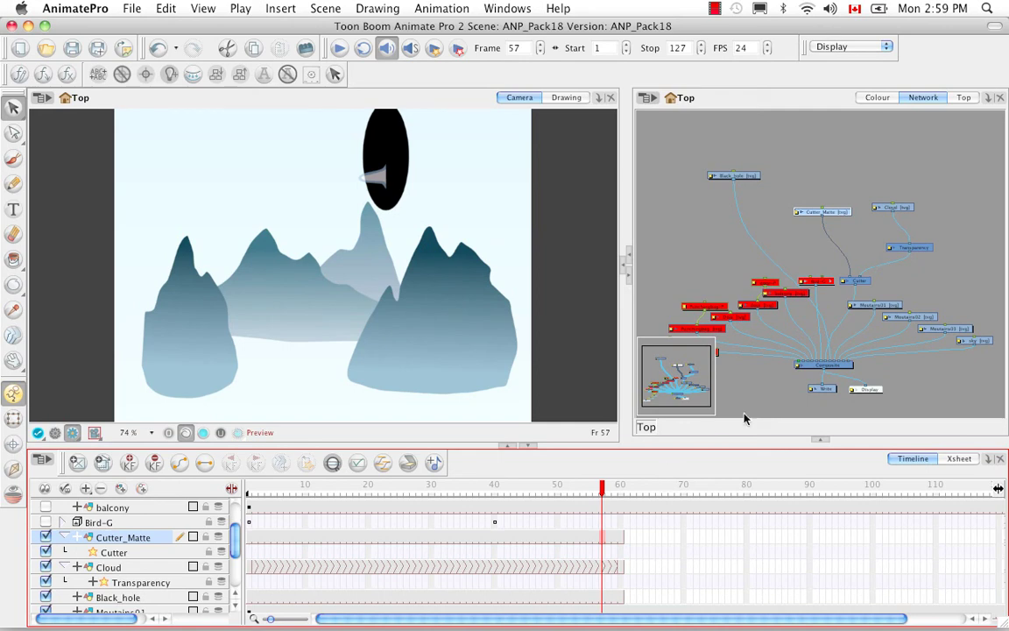
# Turn on Inverted for the Cutter module, check the result at frame 42 in an enlarged Camera view, and return to the Drawing view.
pyautogui.doubleClick(845, 282)
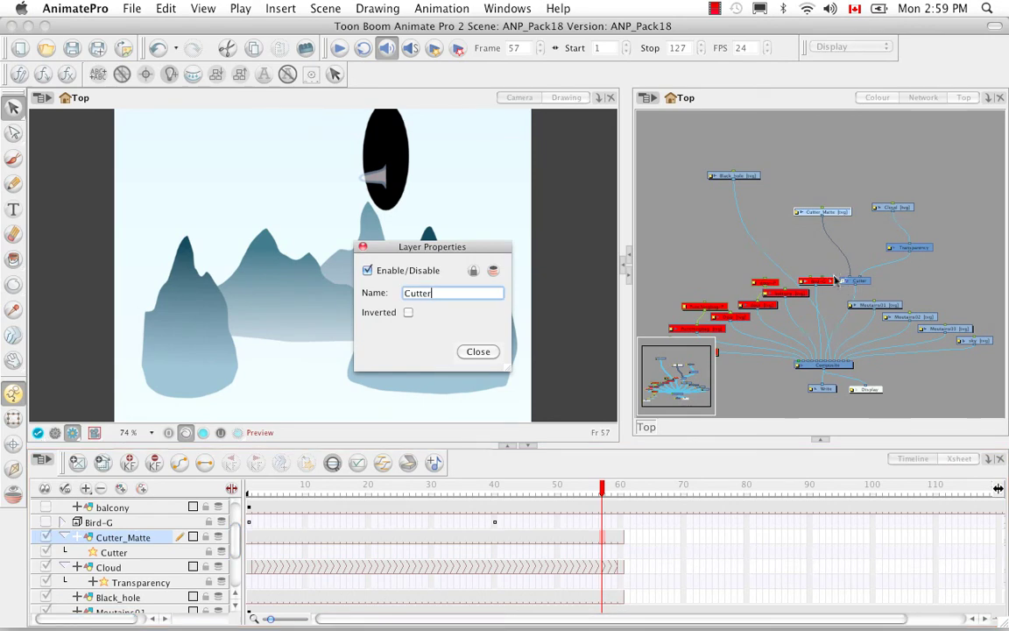
pyautogui.moveTo(468, 247); pyautogui.dragTo(715, 230)
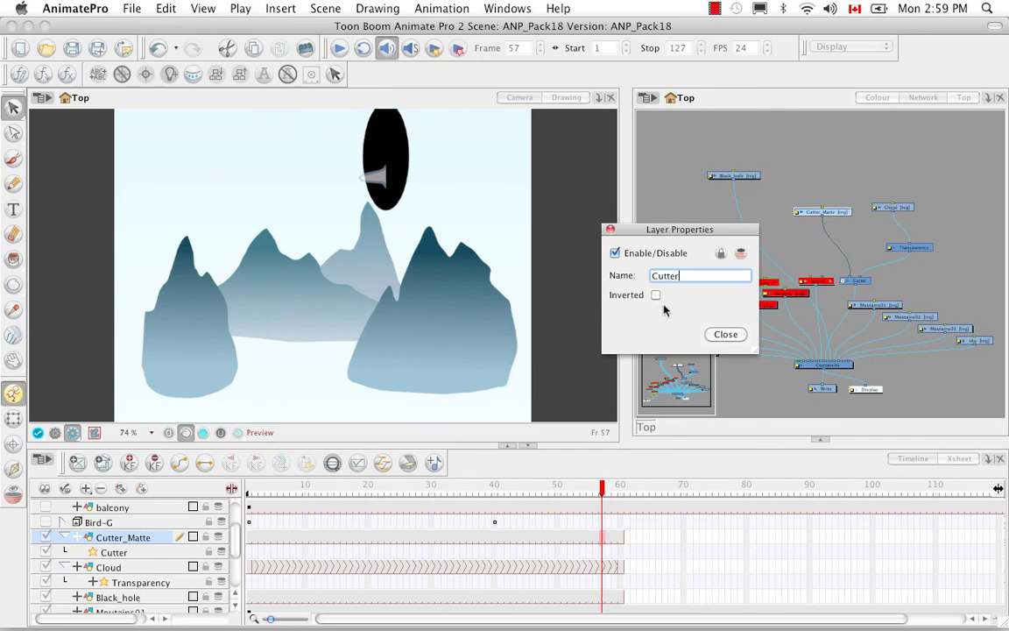
pyautogui.click(656, 296)
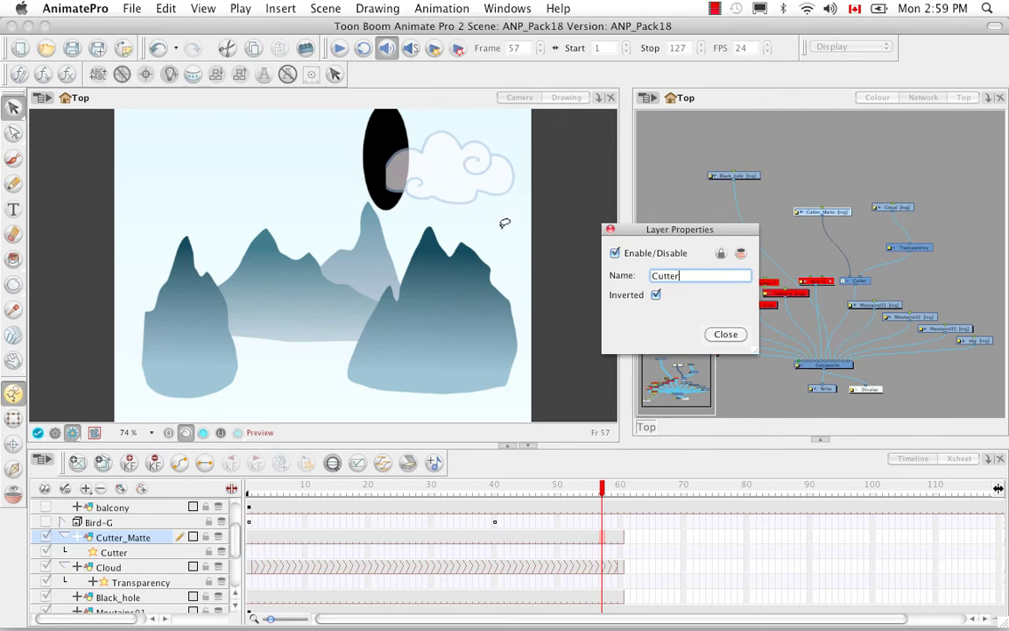
pyautogui.click(583, 493)
pyautogui.moveTo(582, 493); pyautogui.dragTo(507, 491)
pyautogui.moveTo(456, 446); pyautogui.dragTo(456, 526)
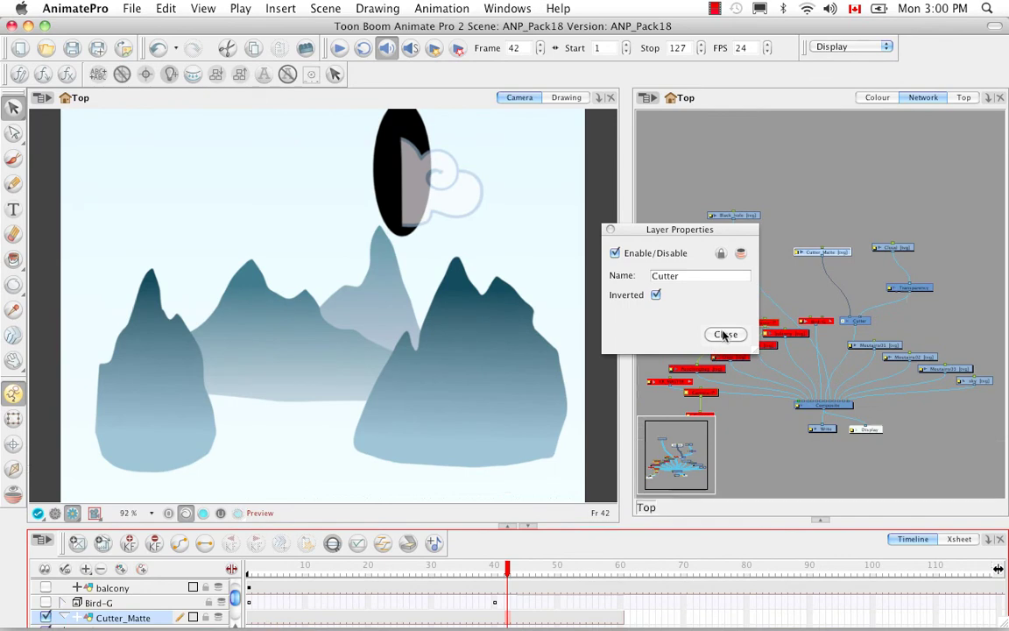
pyautogui.click(726, 335)
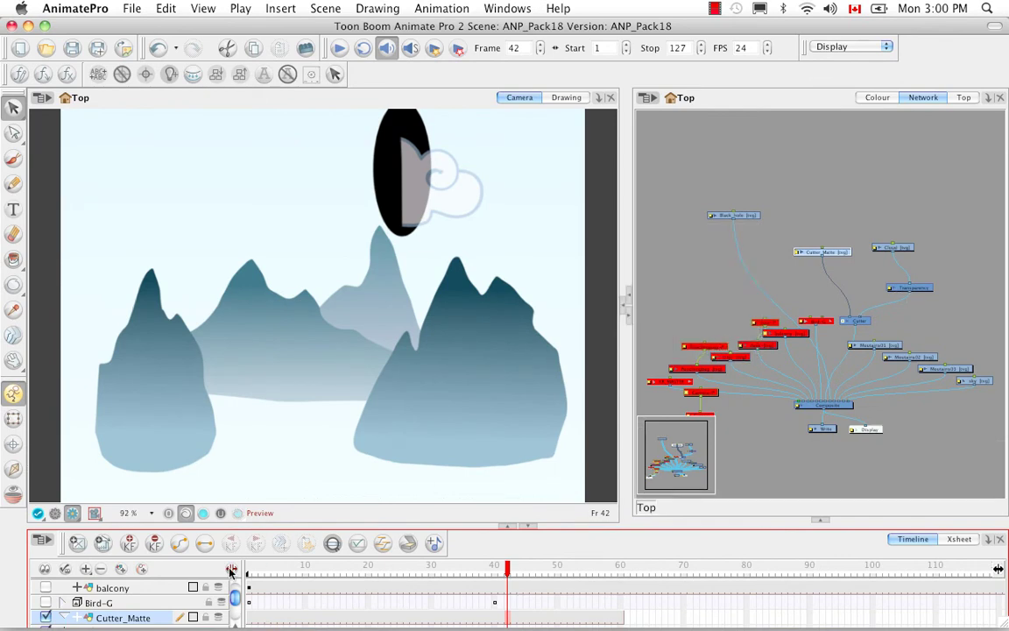
pyautogui.click(565, 98)
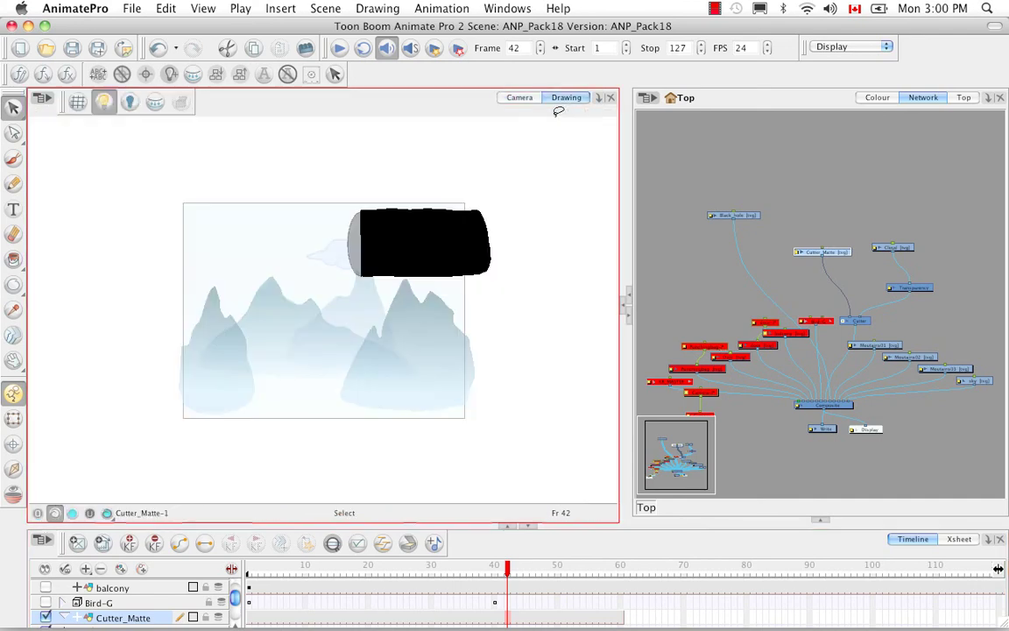